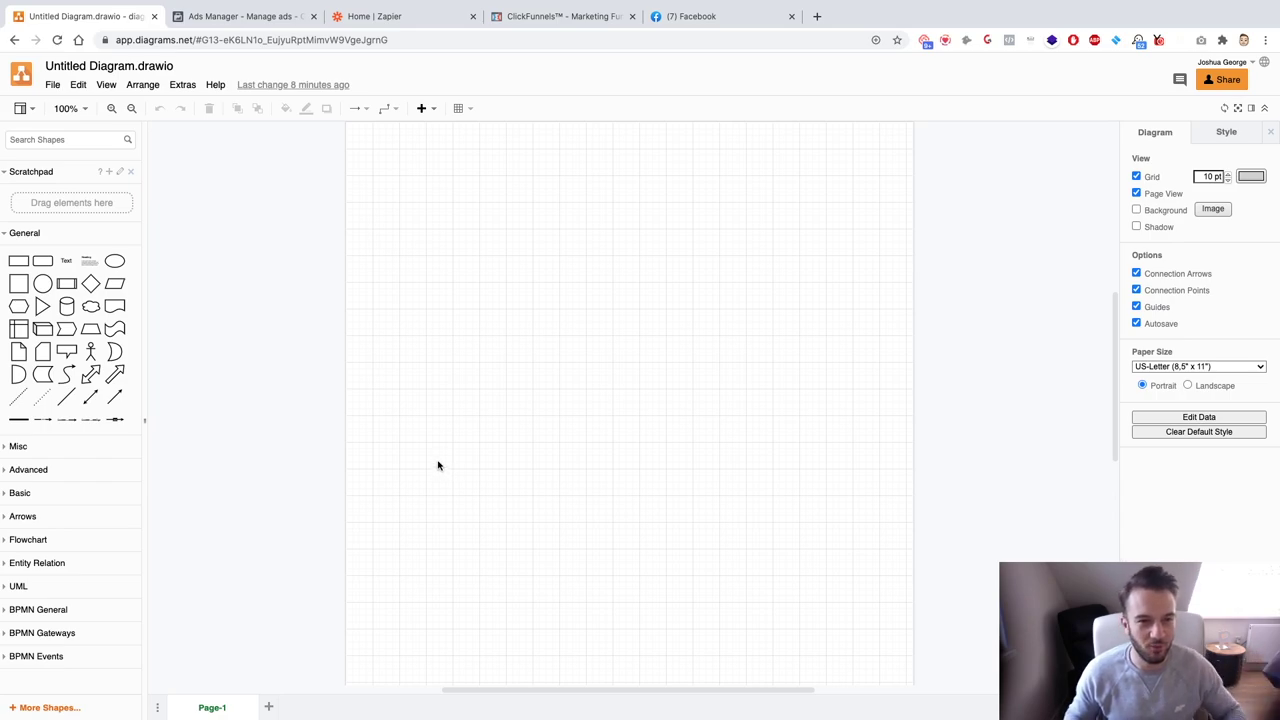
Add a rectangle in the upper left area of the page, make it wider and flatter, and shift it slightly right.
{"action": "mouse_move", "coordinate": [18, 261]}
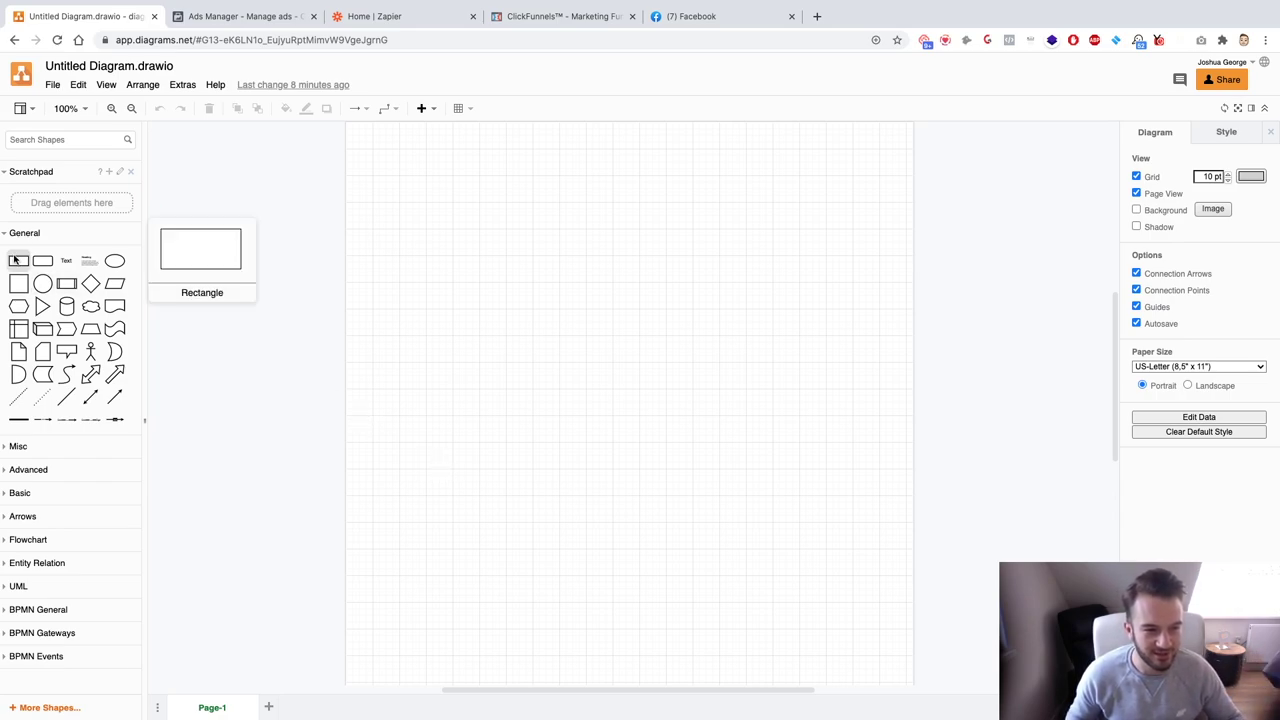
{"action": "left_click_drag", "start_coordinate": [18, 261], "coordinate": [373, 258]}
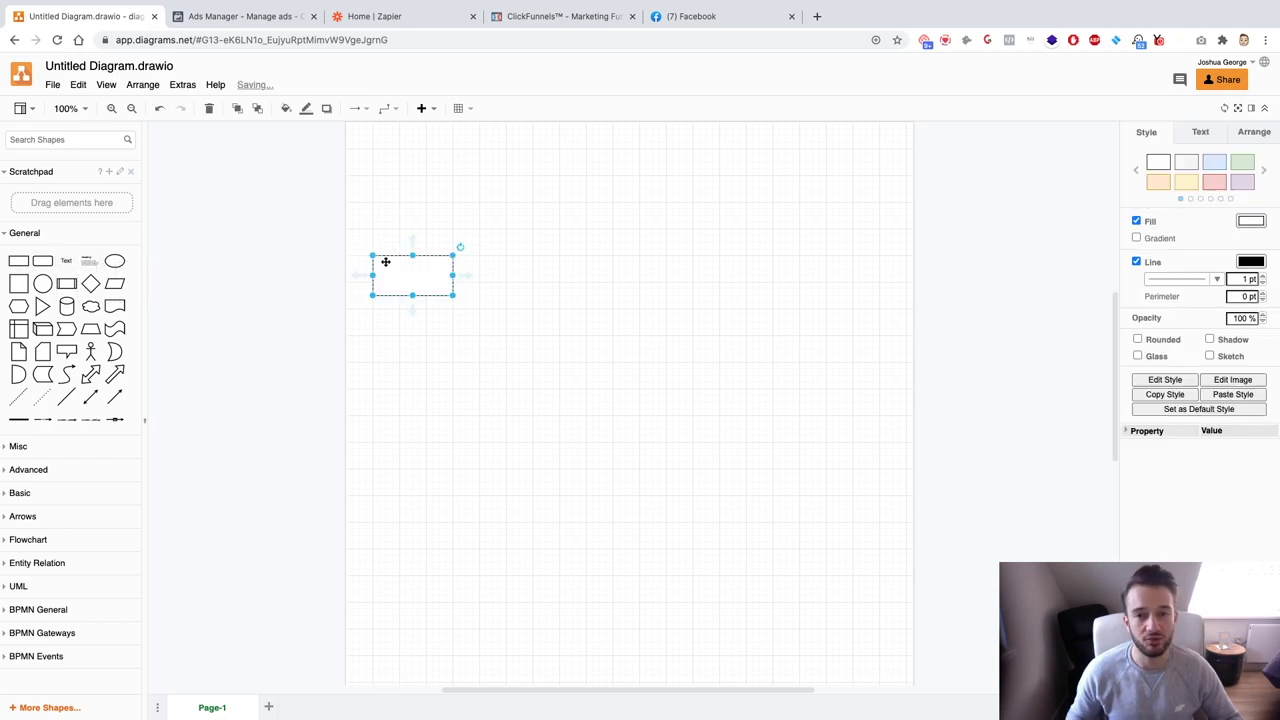
{"action": "left_click_drag", "start_coordinate": [400, 270], "coordinate": [429, 270]}
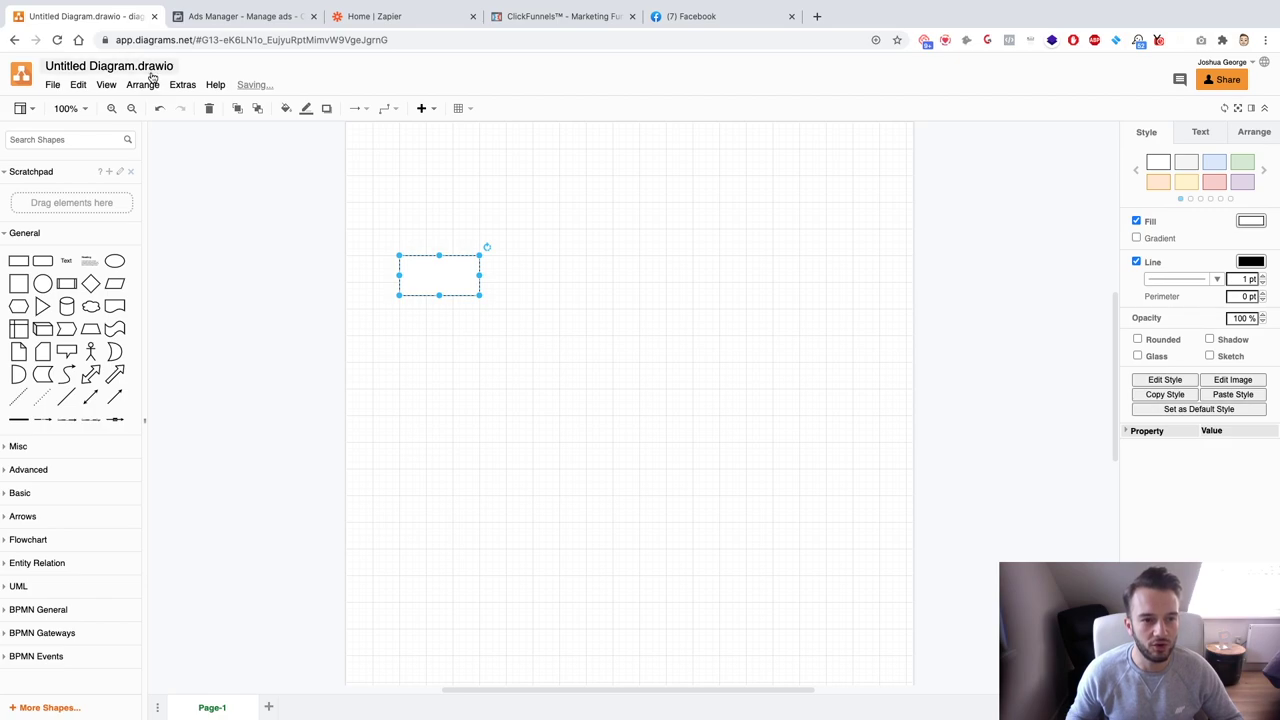
{"action": "mouse_move", "coordinate": [481, 275]}
{"action": "left_mouse_down"}
{"action": "mouse_move", "coordinate": [507, 276]}
{"action": "mouse_move", "coordinate": [503, 294]}
{"action": "mouse_move", "coordinate": [492, 281]}
{"action": "left_mouse_up"}
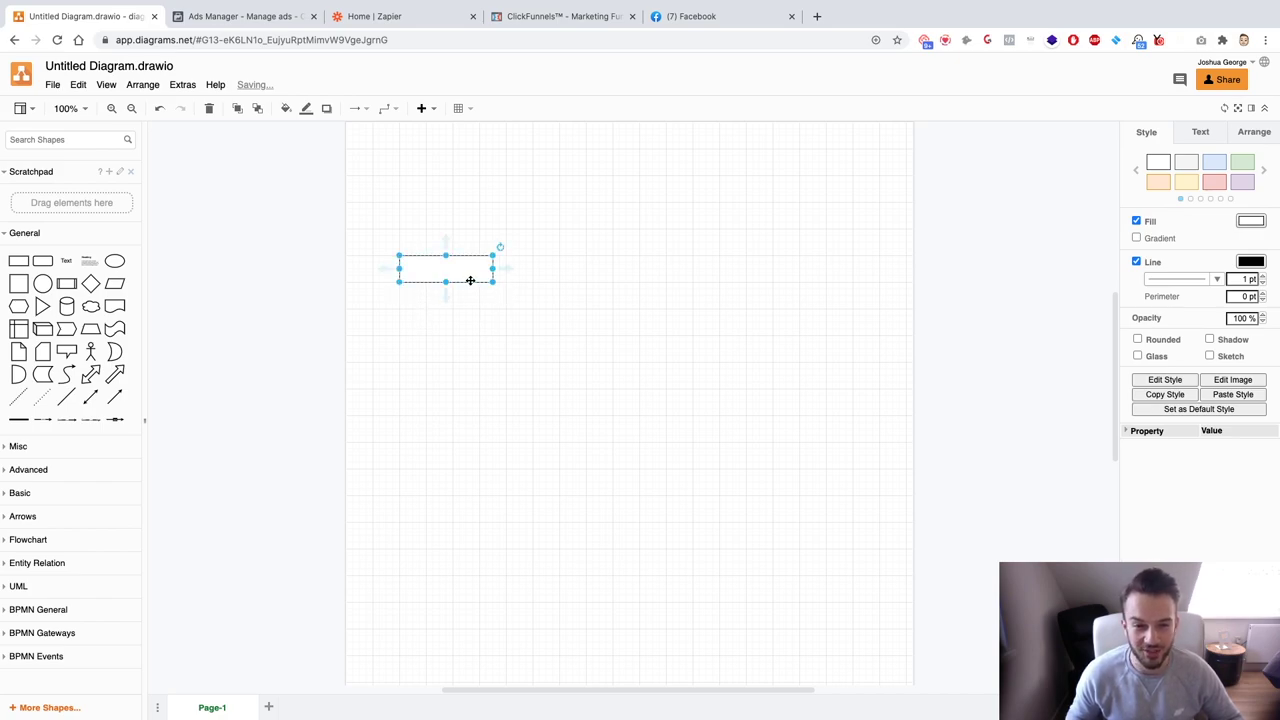
{"action": "left_click_drag", "start_coordinate": [460, 271], "coordinate": [469, 272]}
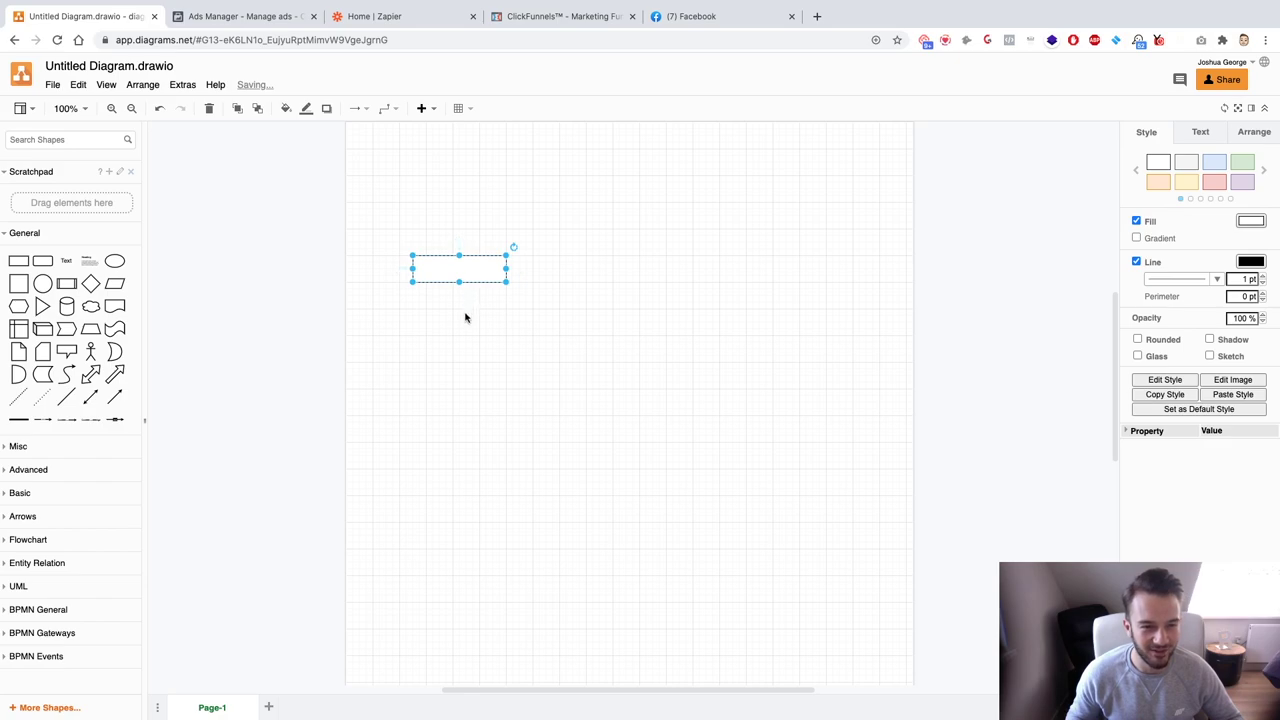
{"action": "left_click", "coordinate": [357, 343]}
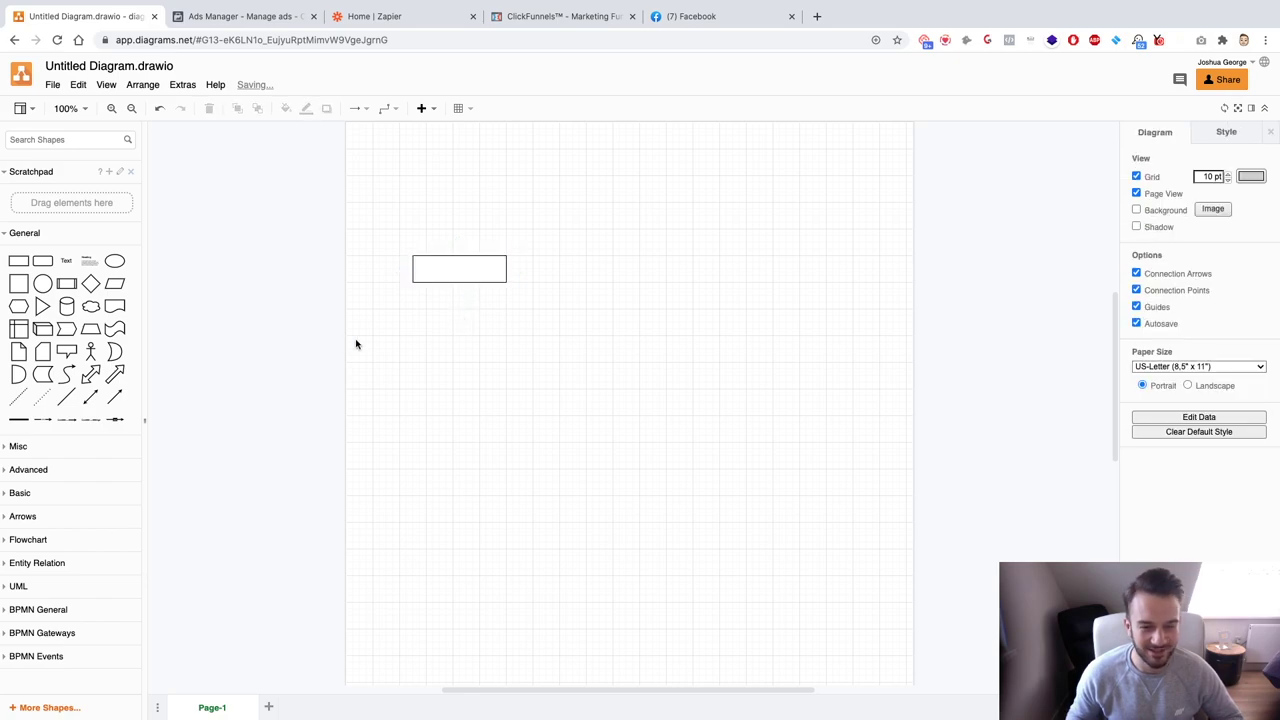
Label the rectangle "Facebook Ads" and narrow it to fit the text more closely.
{"action": "double_click", "coordinate": [451, 269]}
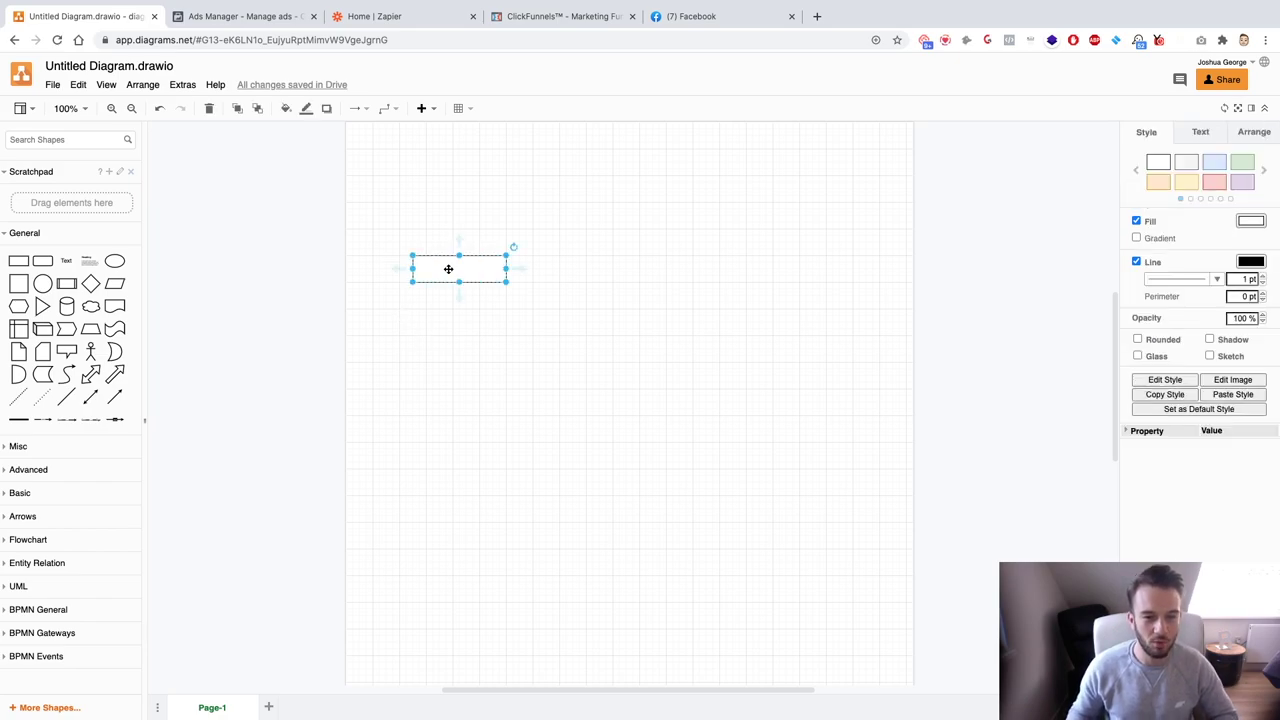
{"action": "type", "text": "Facebook Ads"}
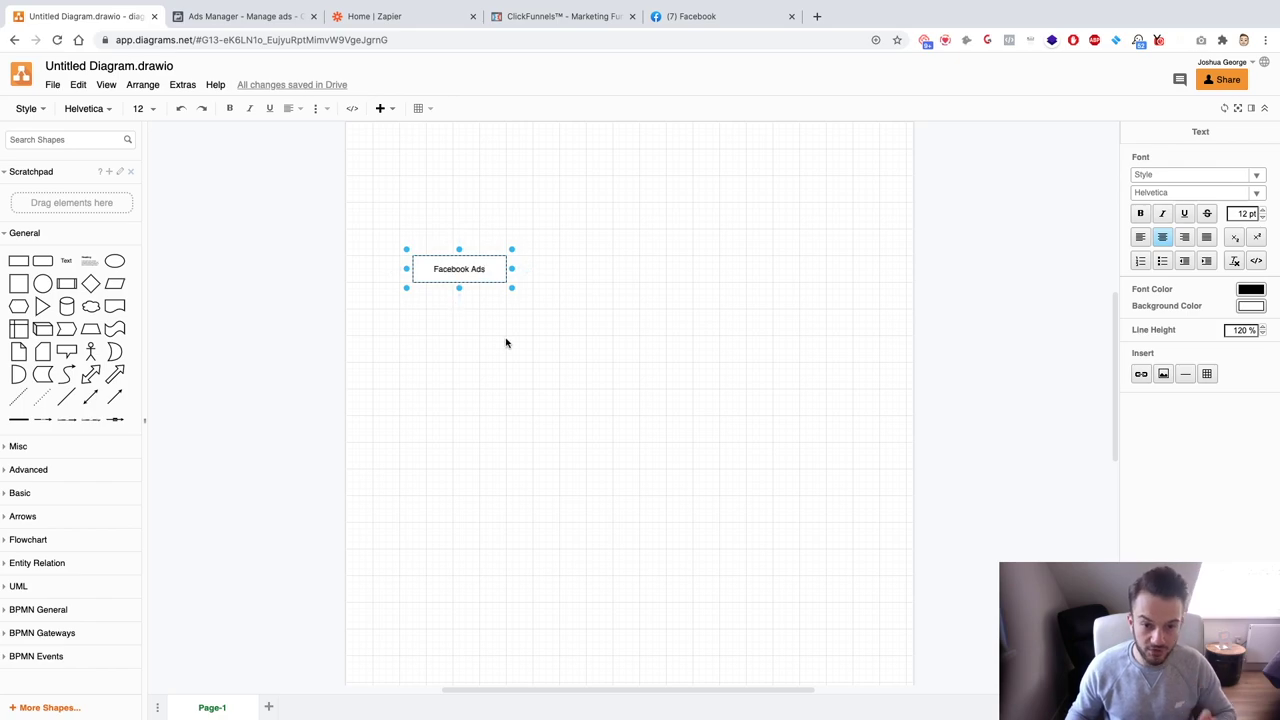
{"action": "left_click", "coordinate": [486, 287]}
{"action": "left_click", "coordinate": [500, 272]}
{"action": "left_click_drag", "start_coordinate": [505, 269], "coordinate": [486, 269]}
{"action": "left_click", "coordinate": [505, 298]}
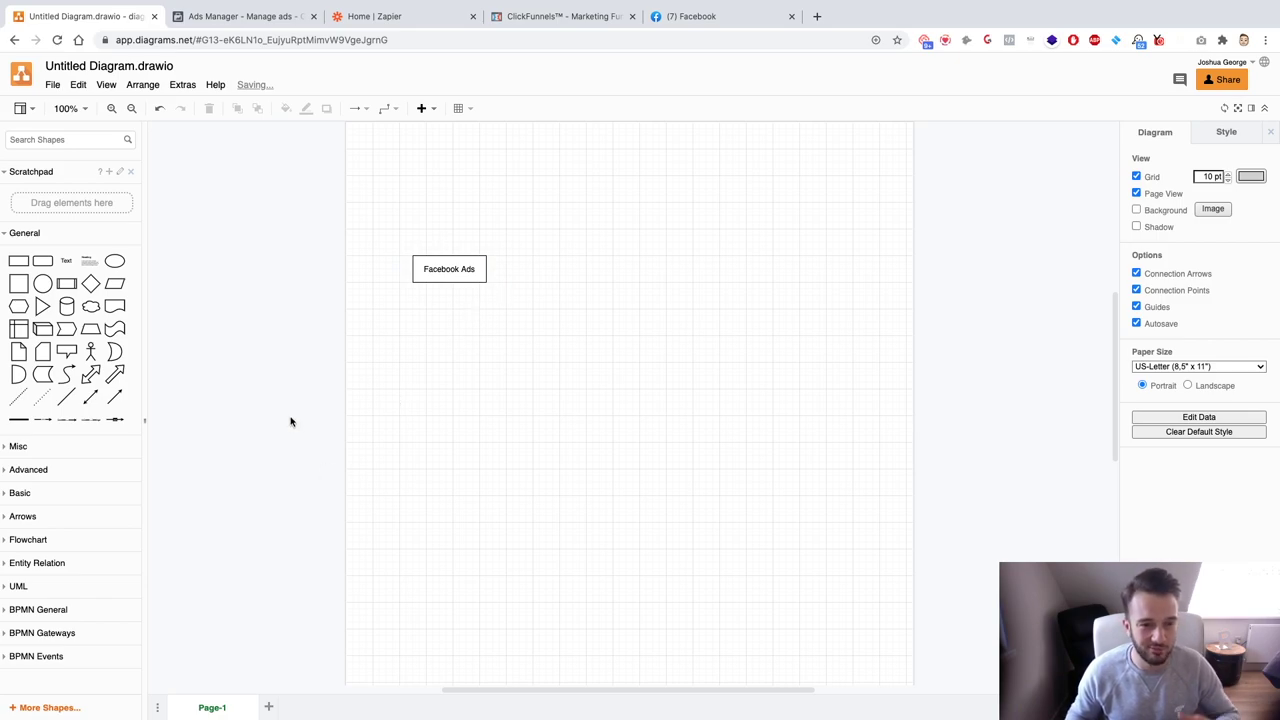
Duplicate the Facebook Ads box and place the copy beside it on the right, aligned in the same row.
{"action": "left_click", "coordinate": [18, 260]}
{"action": "key", "text": "Delete"}
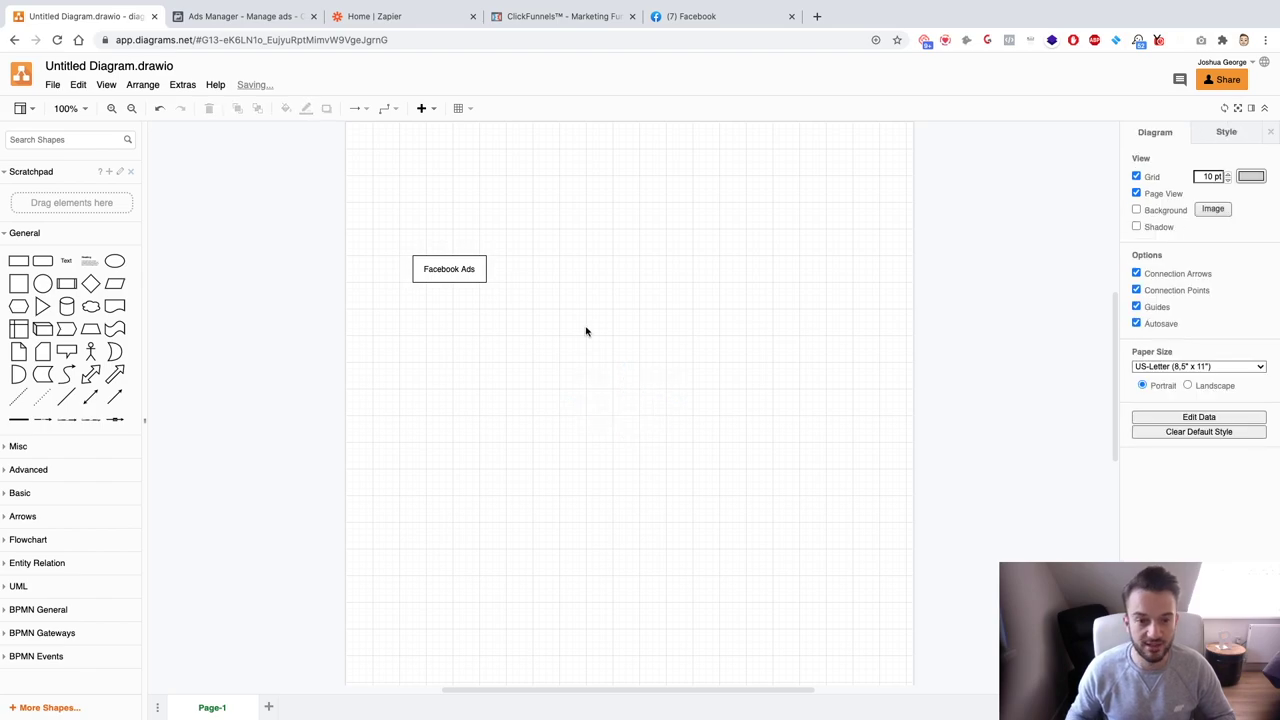
{"action": "left_click", "coordinate": [468, 260]}
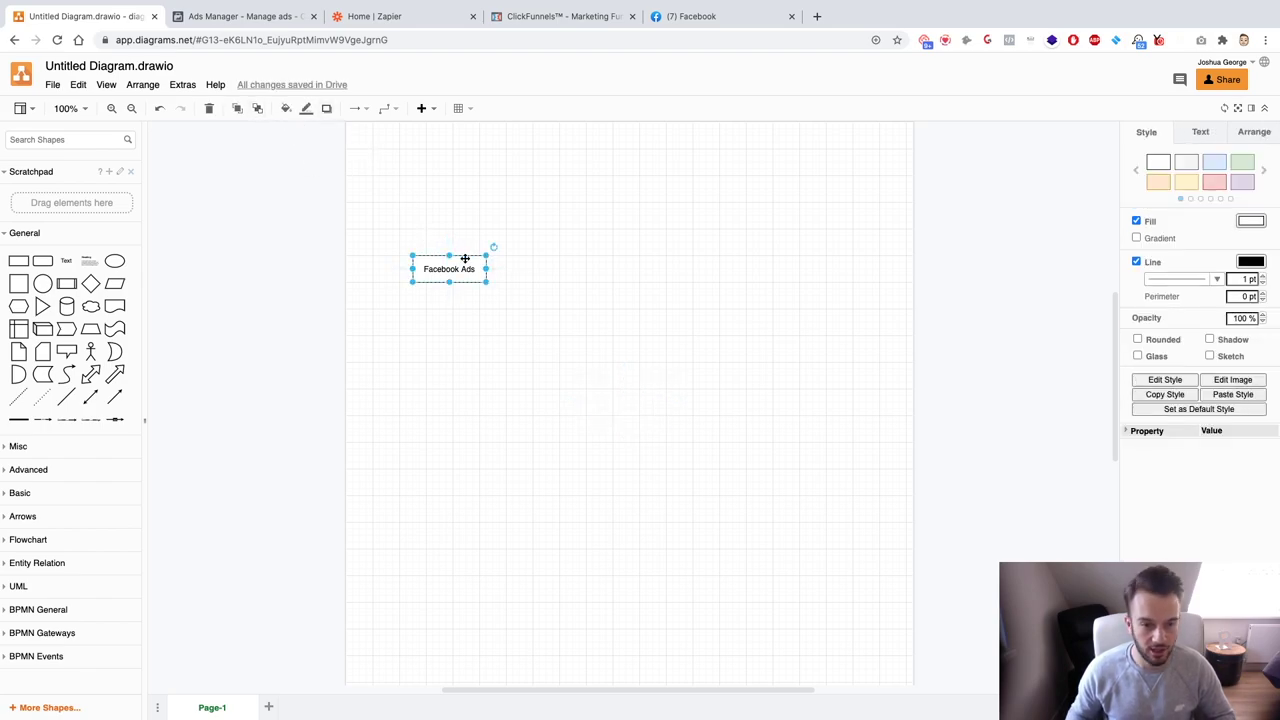
{"action": "key", "text": "ctrl+d"}
{"action": "left_click_drag", "start_coordinate": [472, 266], "coordinate": [544, 269]}
Relabel the copied box "Landing Page" and move it slightly further from the Facebook Ads box.
{"action": "double_click", "coordinate": [544, 269]}
{"action": "type", "text": "L"}
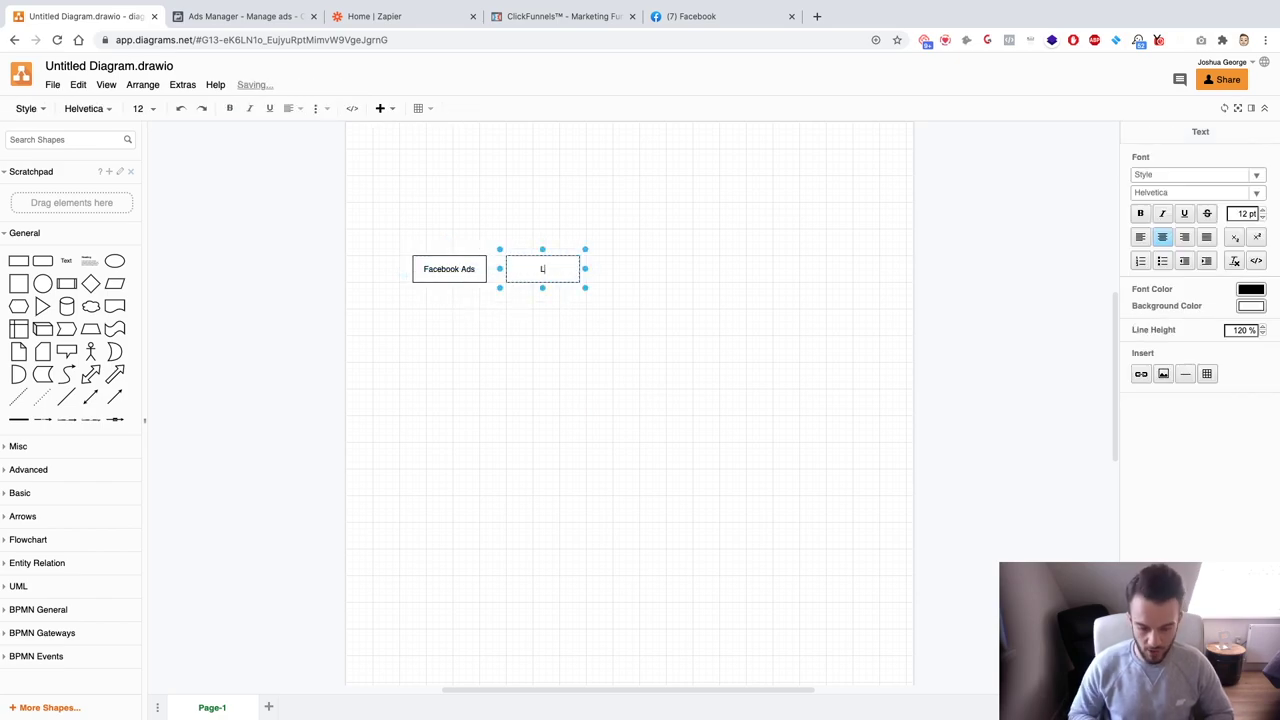
{"action": "type", "text": "anding Page"}
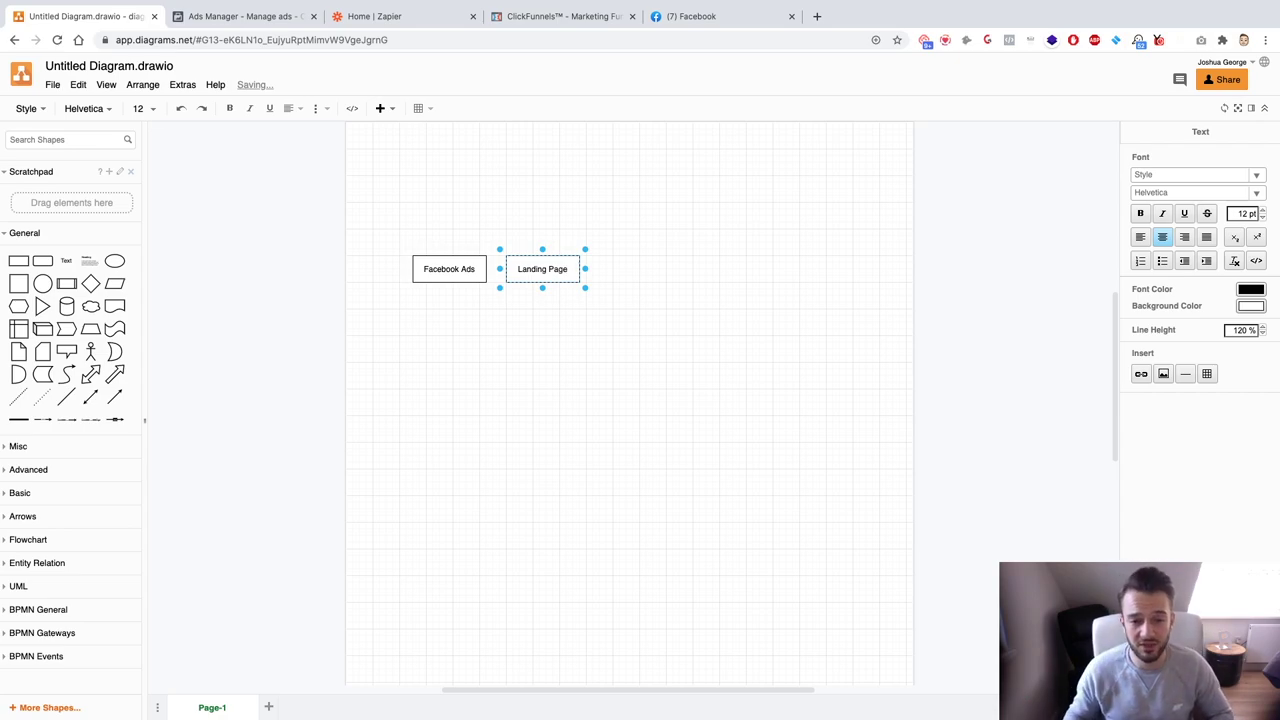
{"action": "left_click", "coordinate": [546, 334]}
{"action": "left_click_drag", "start_coordinate": [543, 271], "coordinate": [551, 277]}
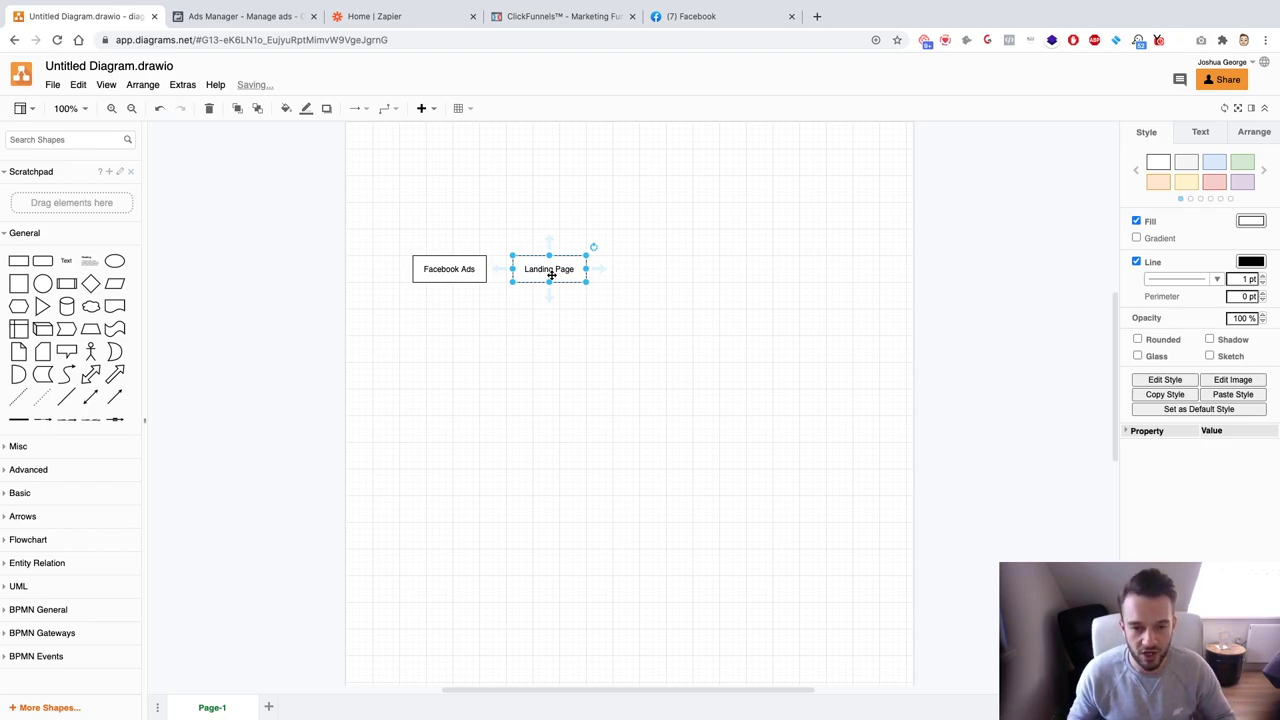
{"action": "left_click", "coordinate": [555, 306]}
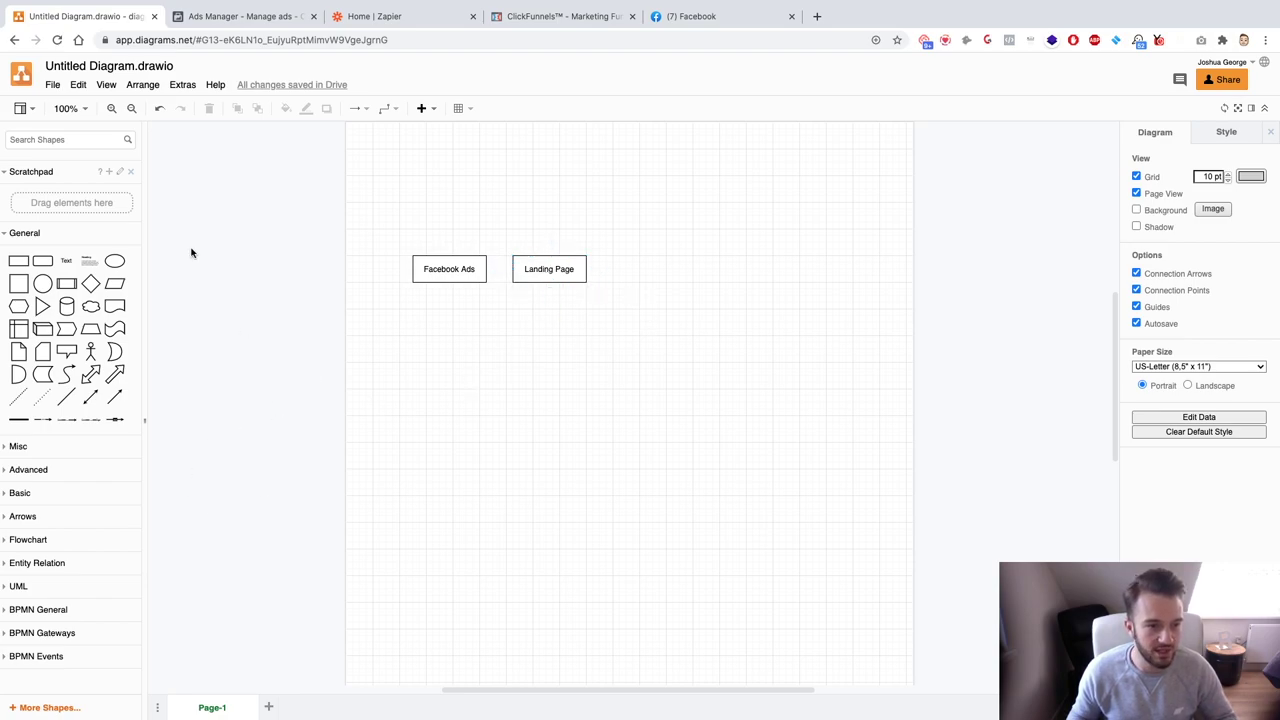
Insert a text element above the two boxes reading "Sushi Restaurant Flow".
{"action": "double_click", "coordinate": [575, 168]}
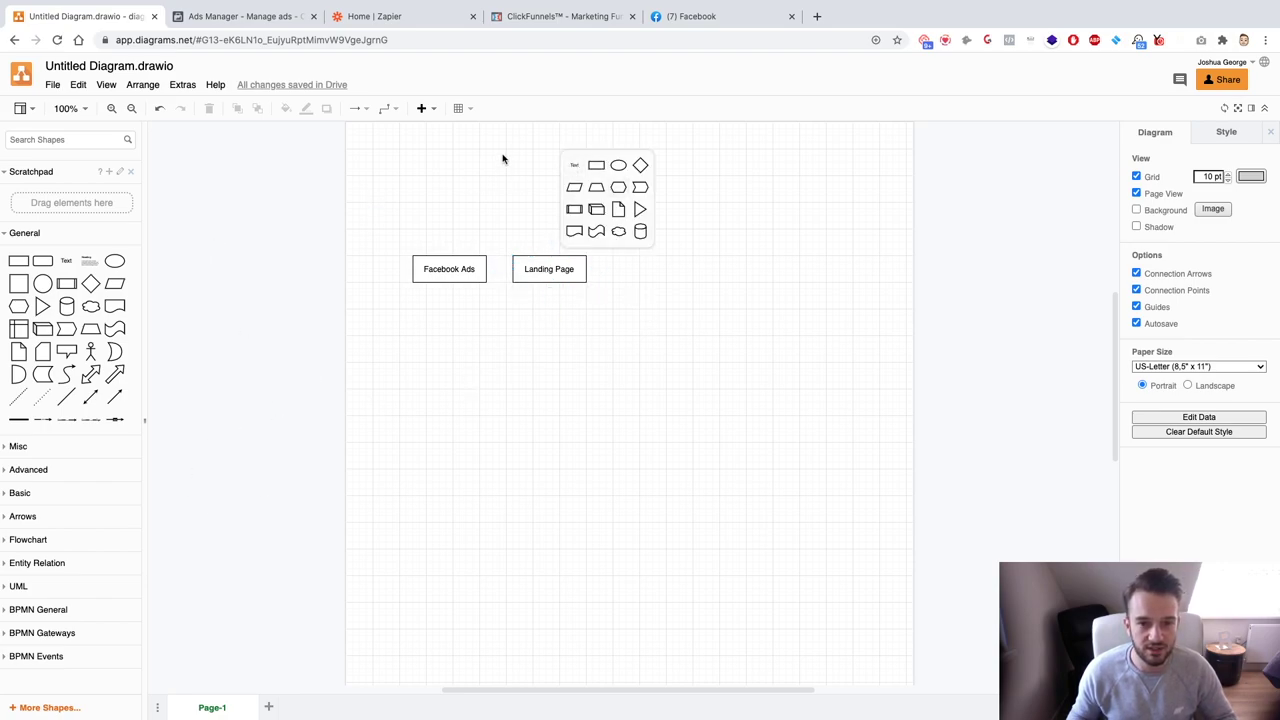
{"action": "left_click", "coordinate": [575, 167]}
{"action": "type", "text": "Su"}
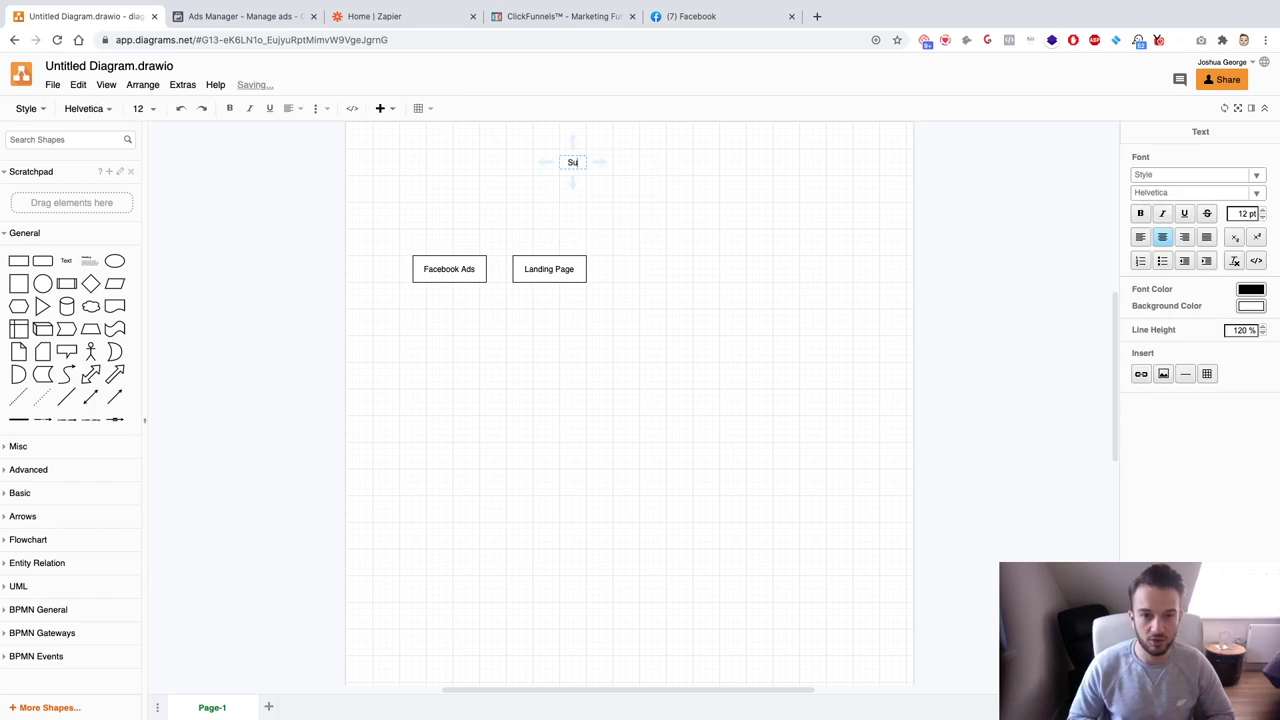
{"action": "type", "text": "shi Restaurant Flow"}
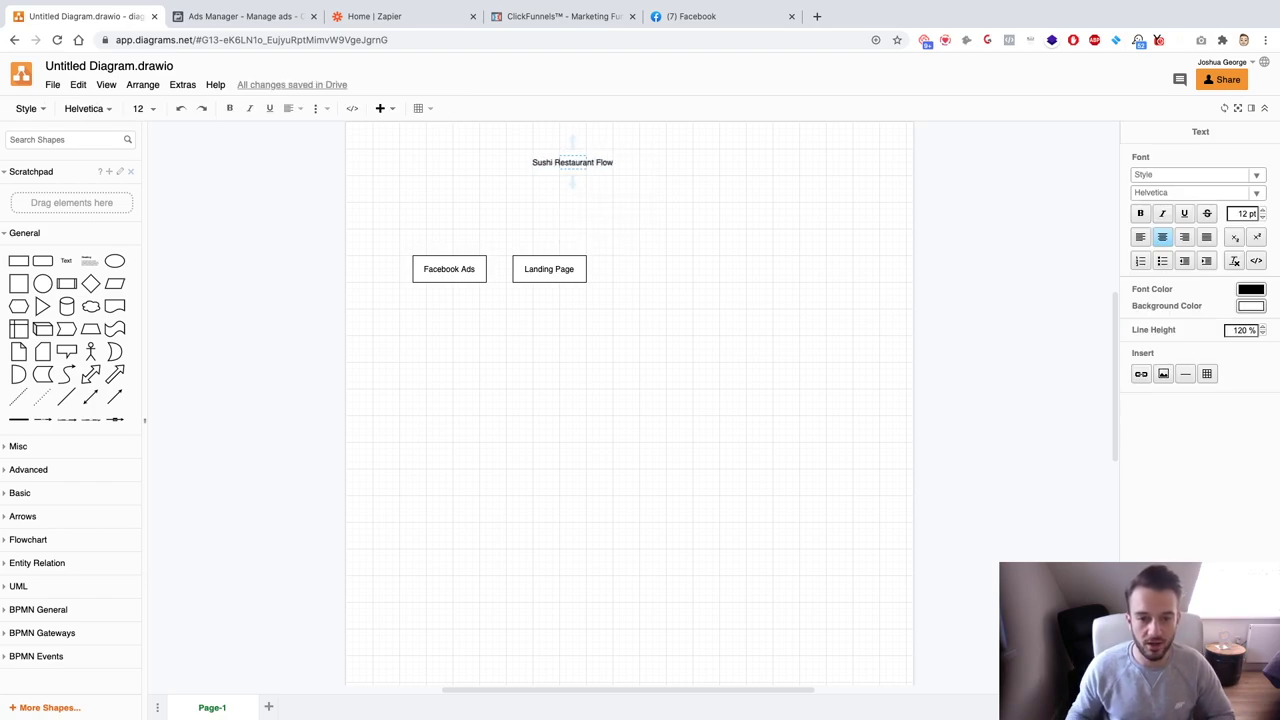
Enlarge the font of the "Sushi Restaurant Flow" text to title size and centre it near the top of the page.
{"action": "key", "text": "super+a"}
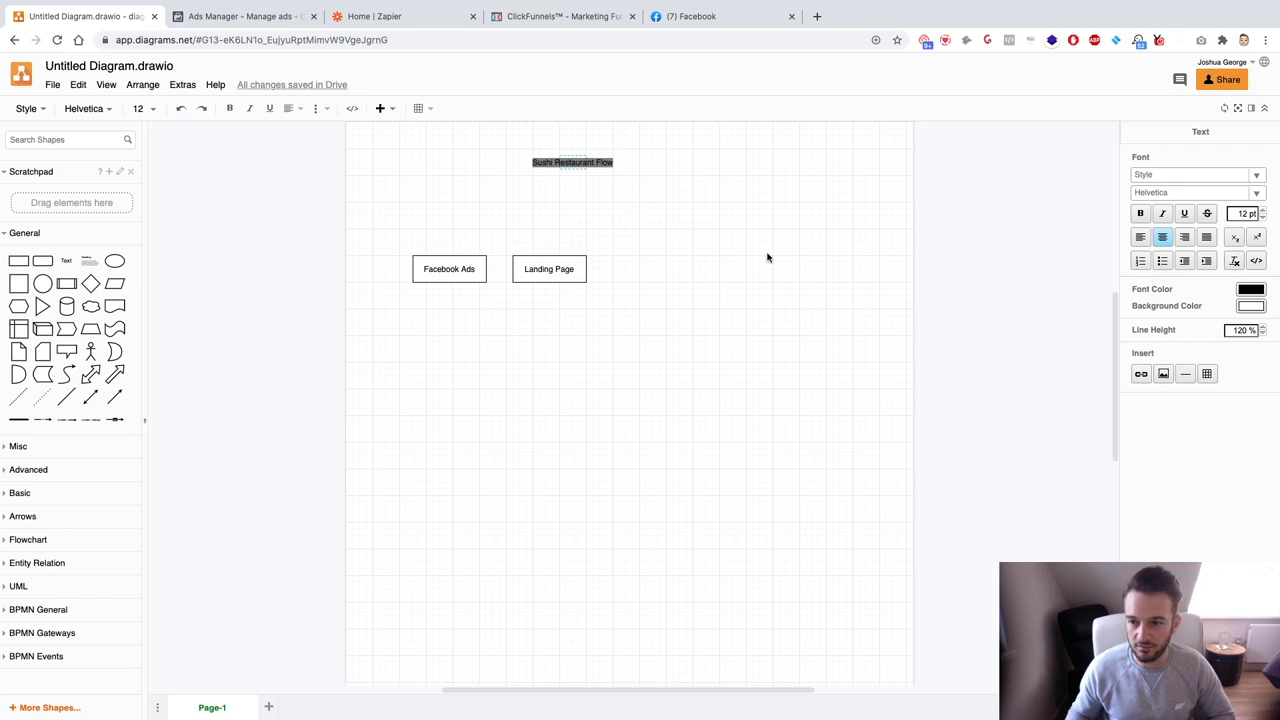
{"action": "left_click_drag", "start_coordinate": [1262, 212], "coordinate": [1262, 212]}
{"action": "left_click", "coordinate": [797, 204]}
{"action": "left_click_drag", "start_coordinate": [594, 176], "coordinate": [669, 195]}
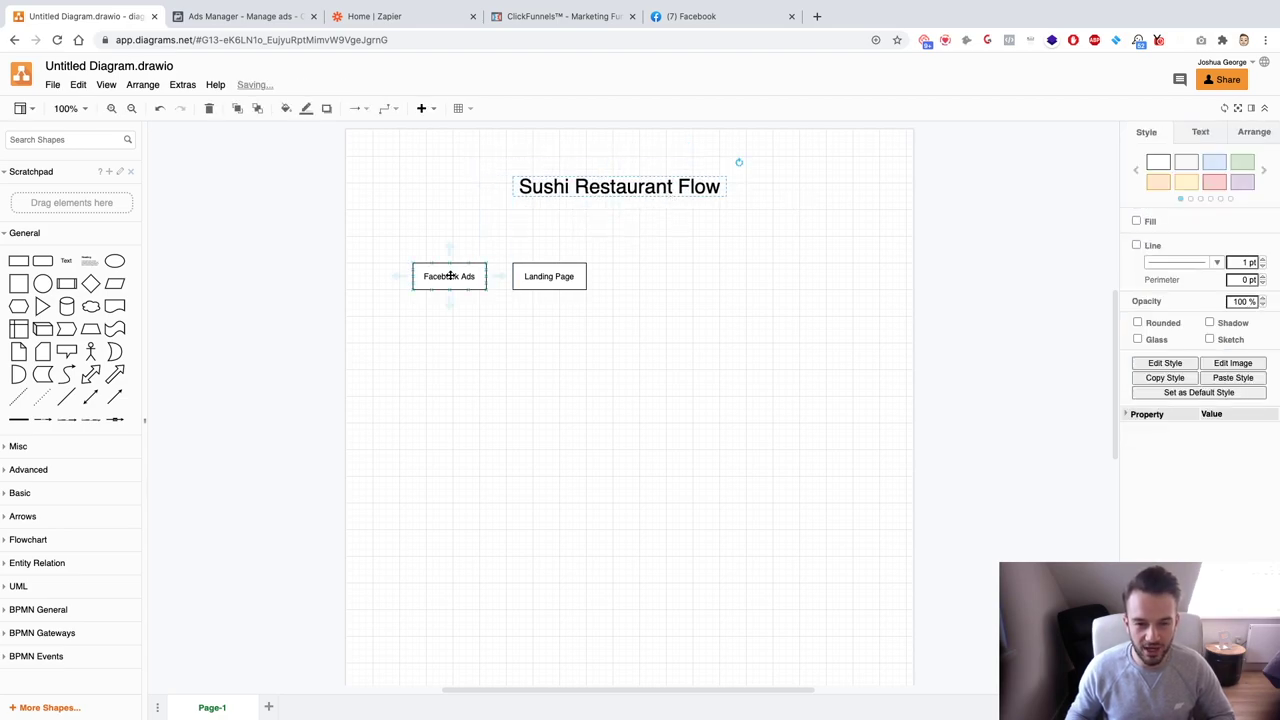
Add a second line reading "Opt-in" to the Landing Page box.
{"action": "left_click", "coordinate": [561, 277]}
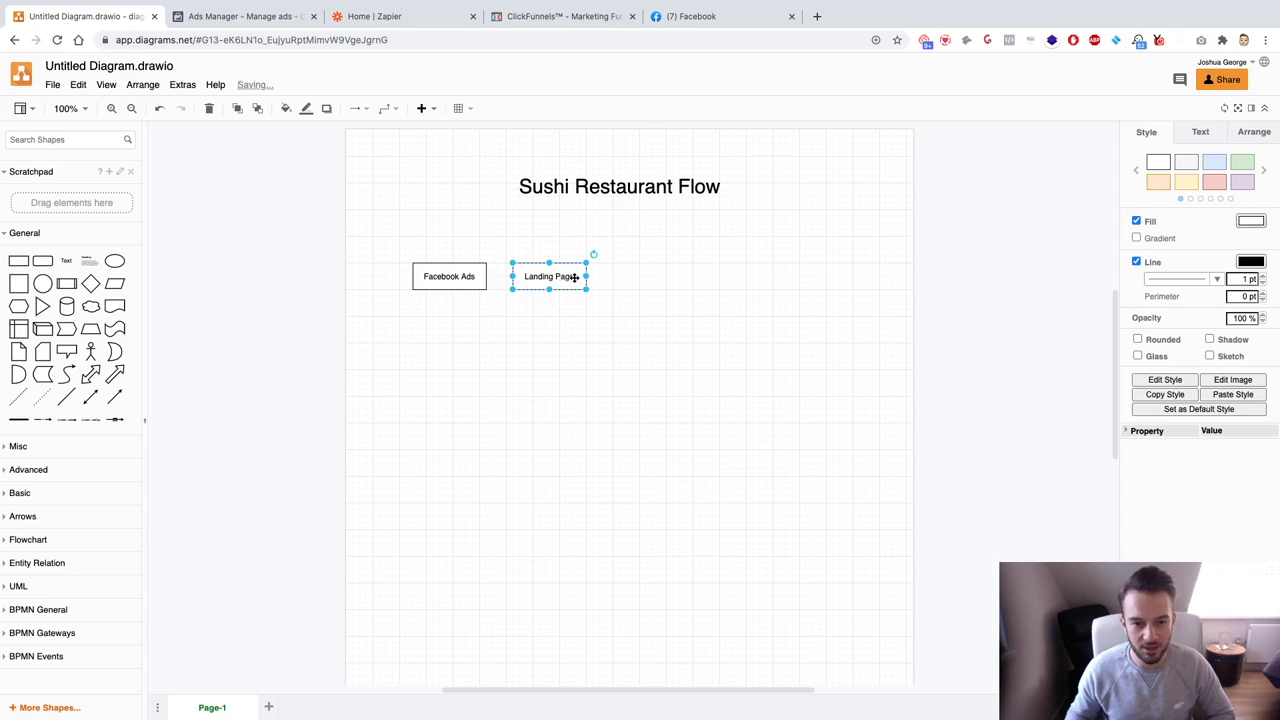
{"action": "double_click", "coordinate": [572, 281]}
{"action": "left_click", "coordinate": [572, 283]}
{"action": "key", "text": "Return"}
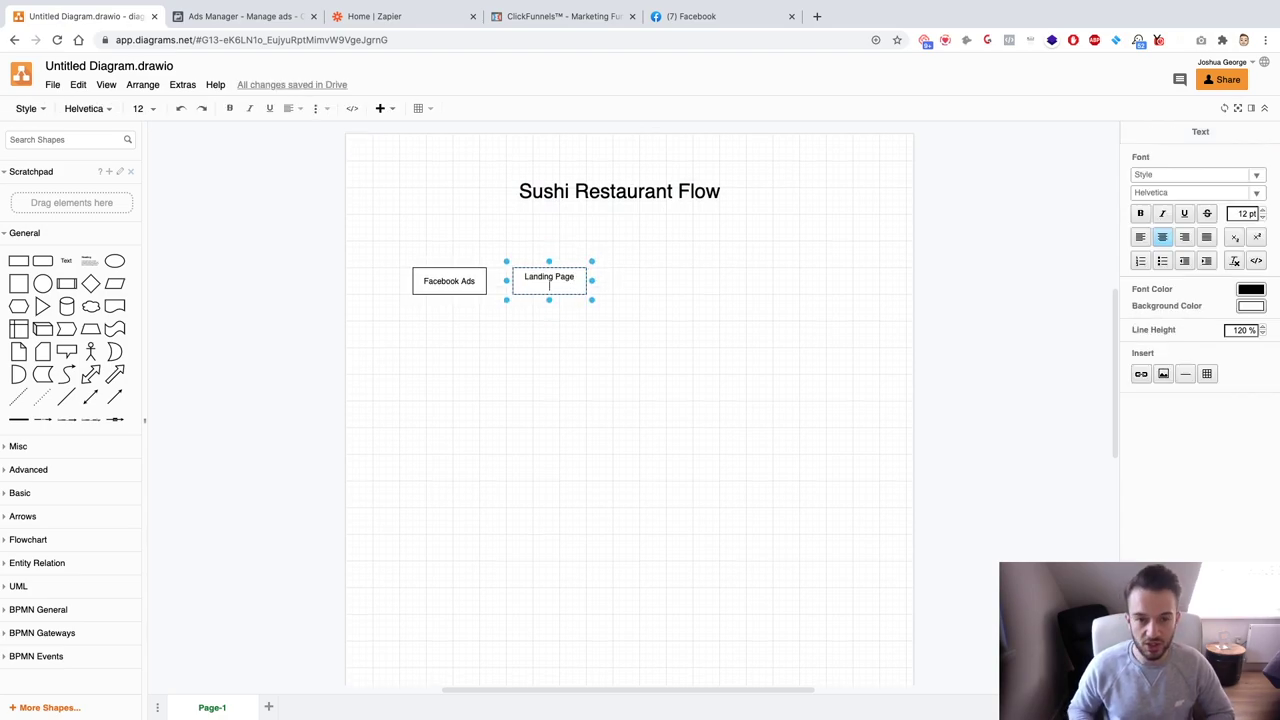
{"action": "type", "text": "Opt-in"}
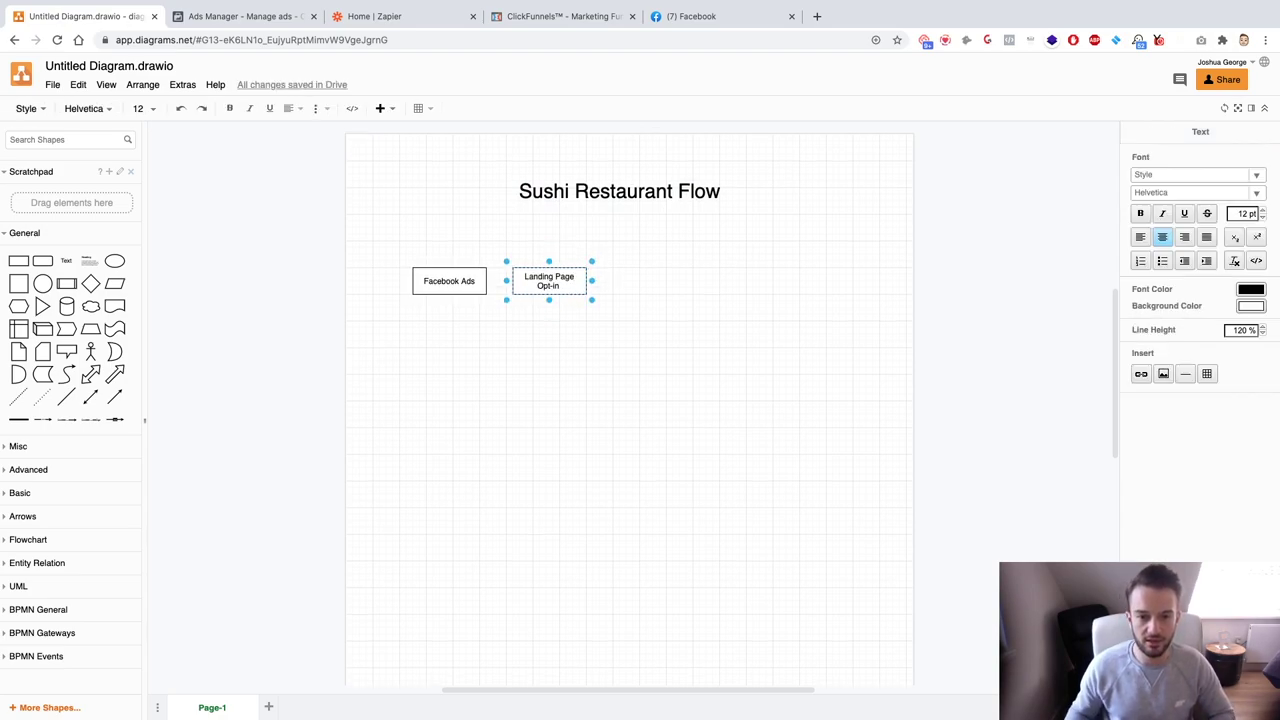
{"action": "left_click", "coordinate": [576, 330]}
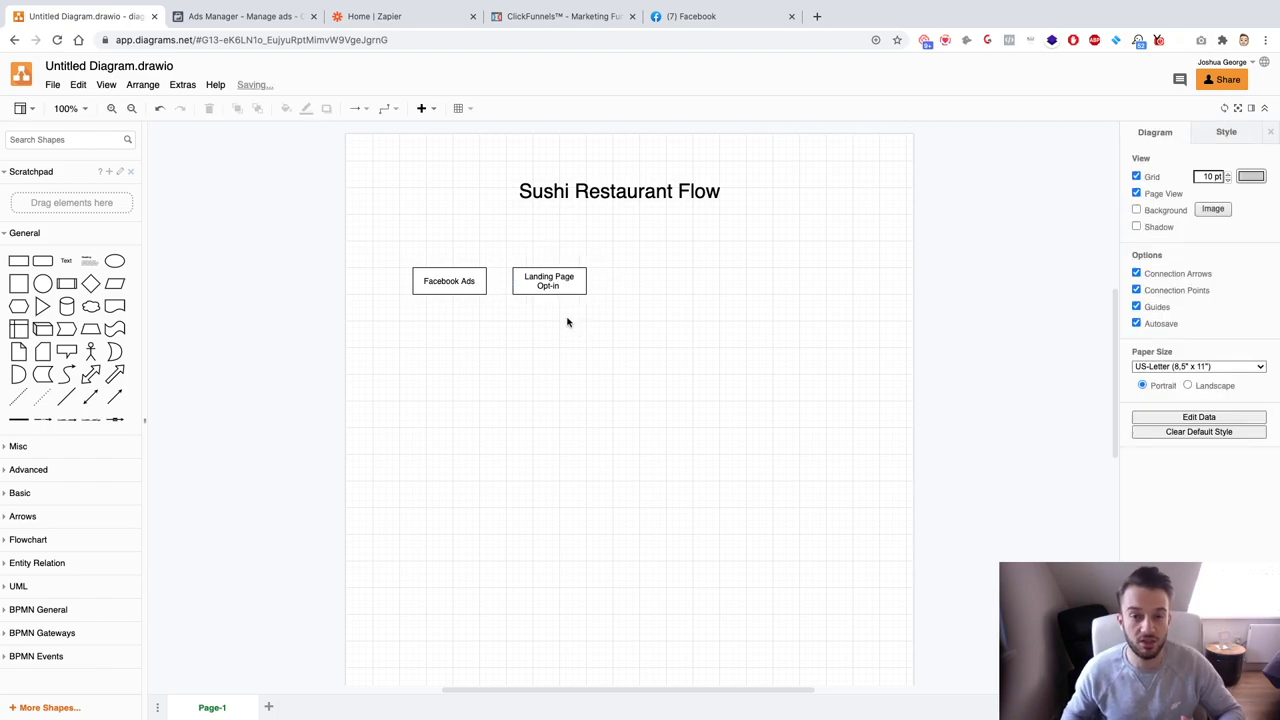
Add a rectangle below the Landing Page box listing Name, Email Address, Phone Number and Amount of people on separate lines.
{"action": "left_click_drag", "start_coordinate": [18, 260], "coordinate": [514, 323]}
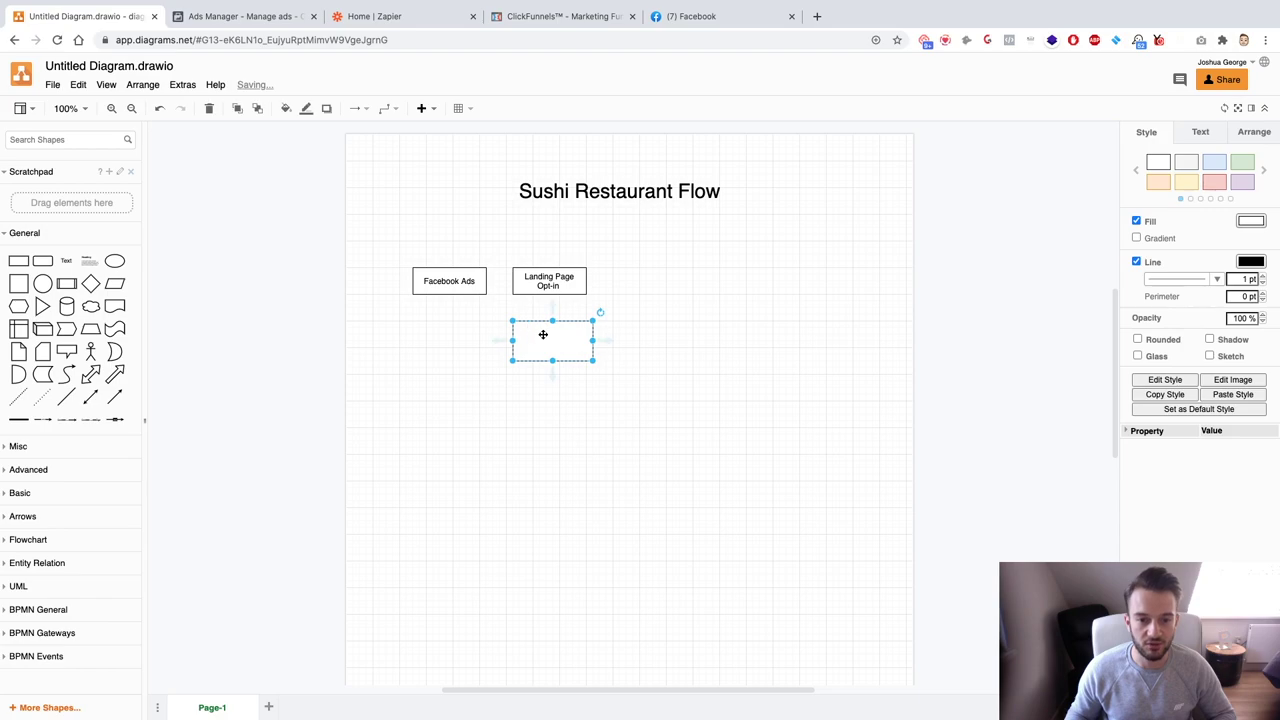
{"action": "double_click", "coordinate": [552, 343]}
{"action": "type", "text": "Name"}
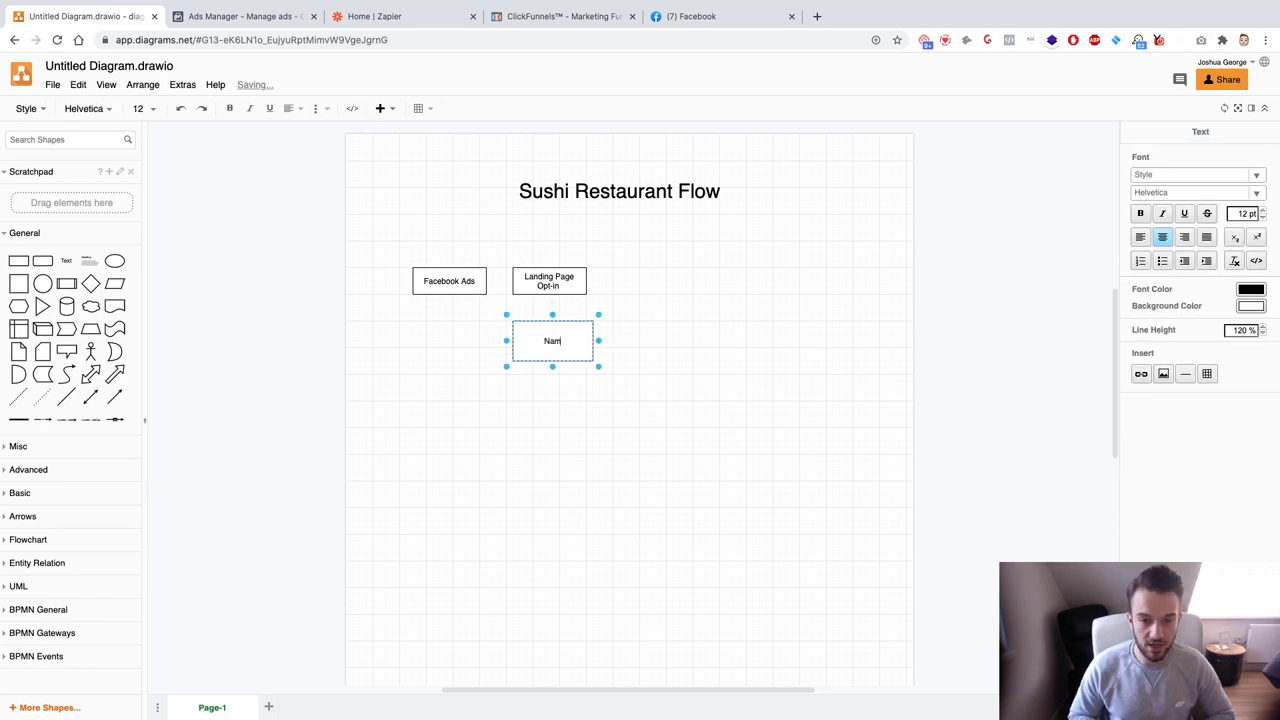
{"action": "key", "text": "Return"}
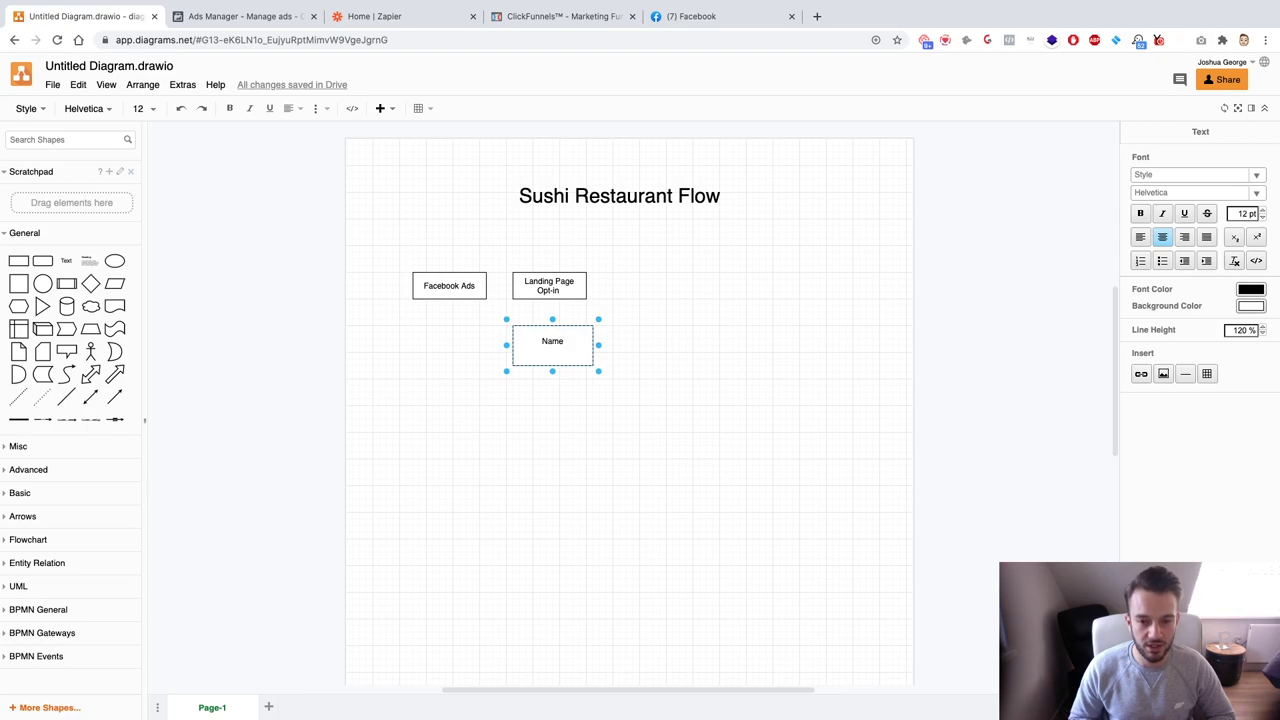
{"action": "type", "text": "Email"}
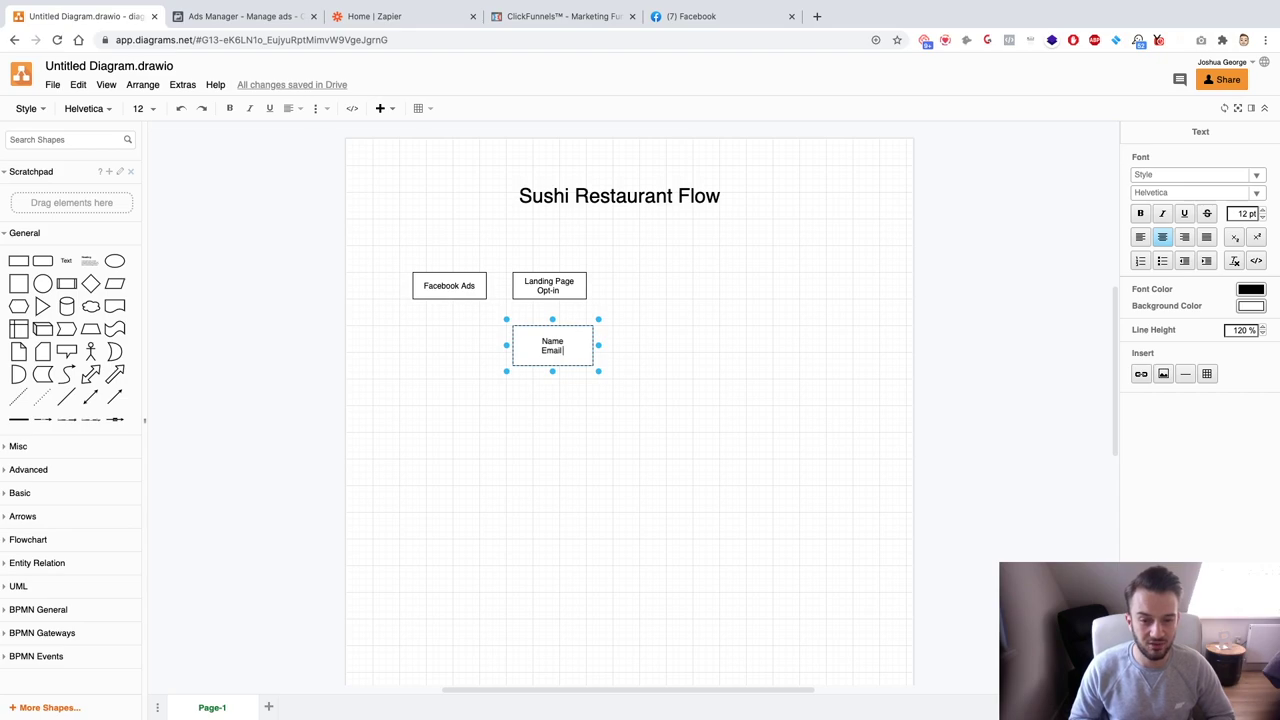
{"action": "type", "text": " Address"}
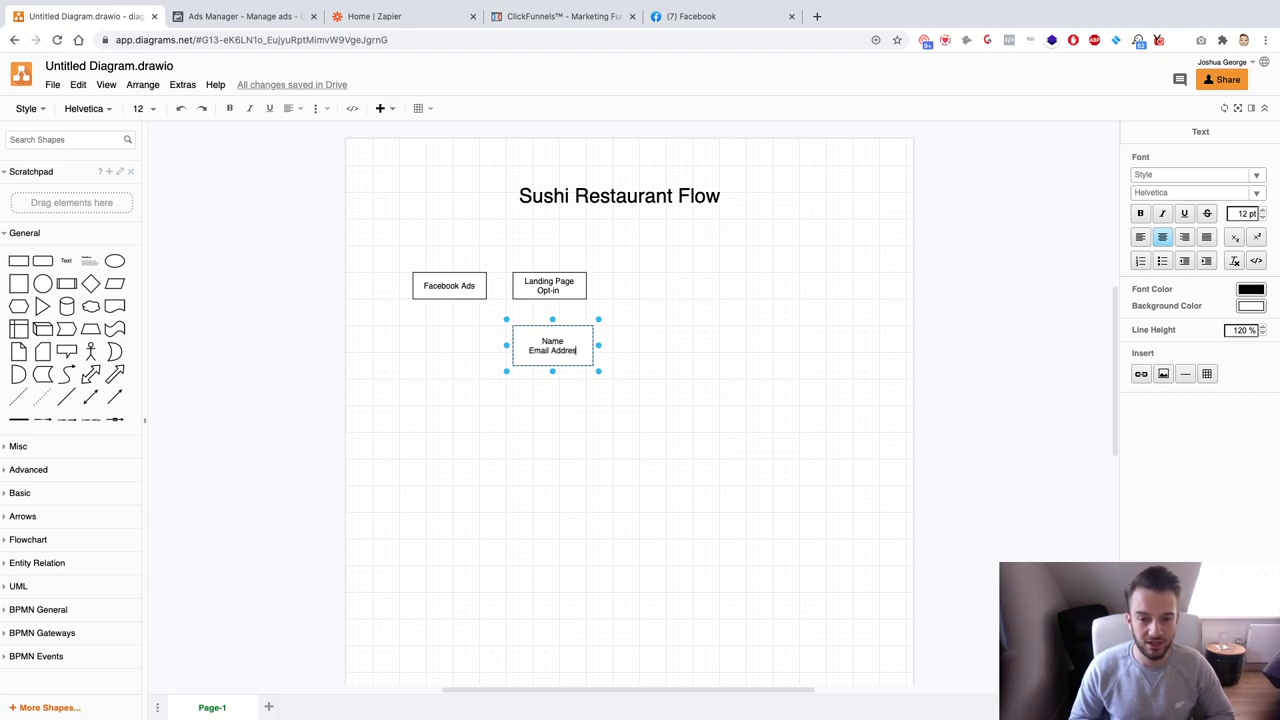
{"action": "key", "text": "Return"}
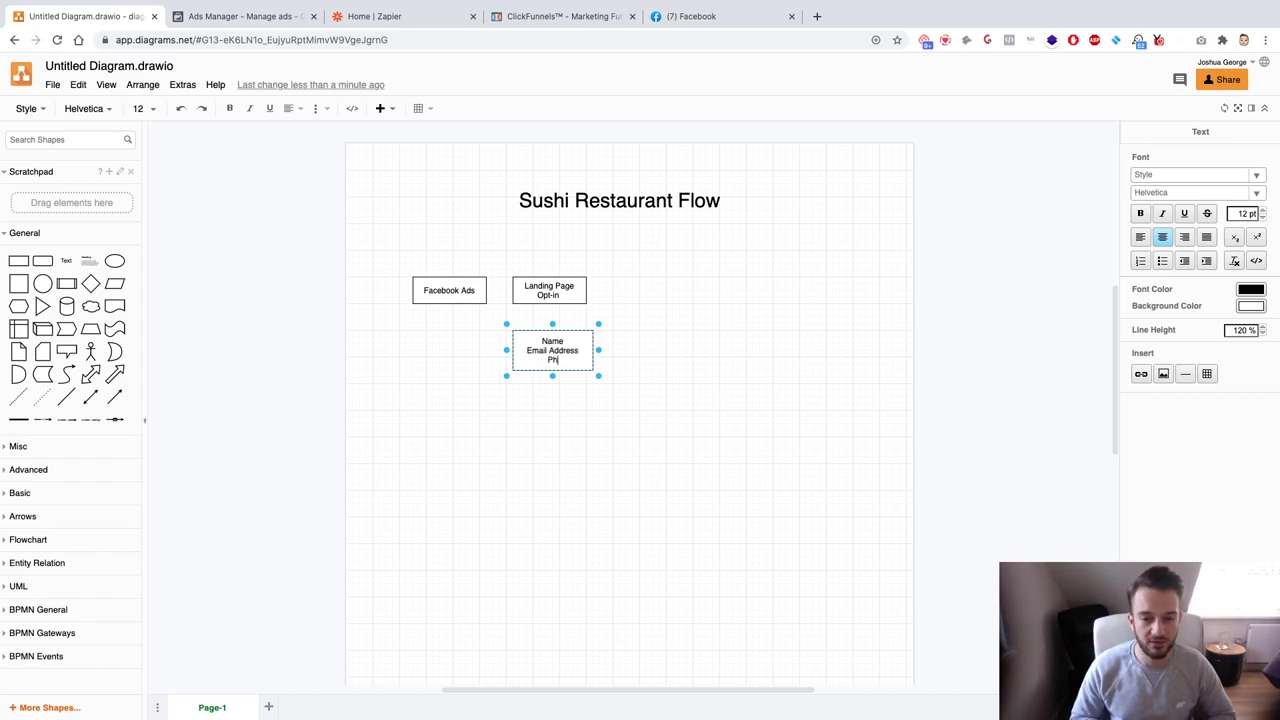
{"action": "type", "text": "umber"}
{"action": "key", "text": "Return"}
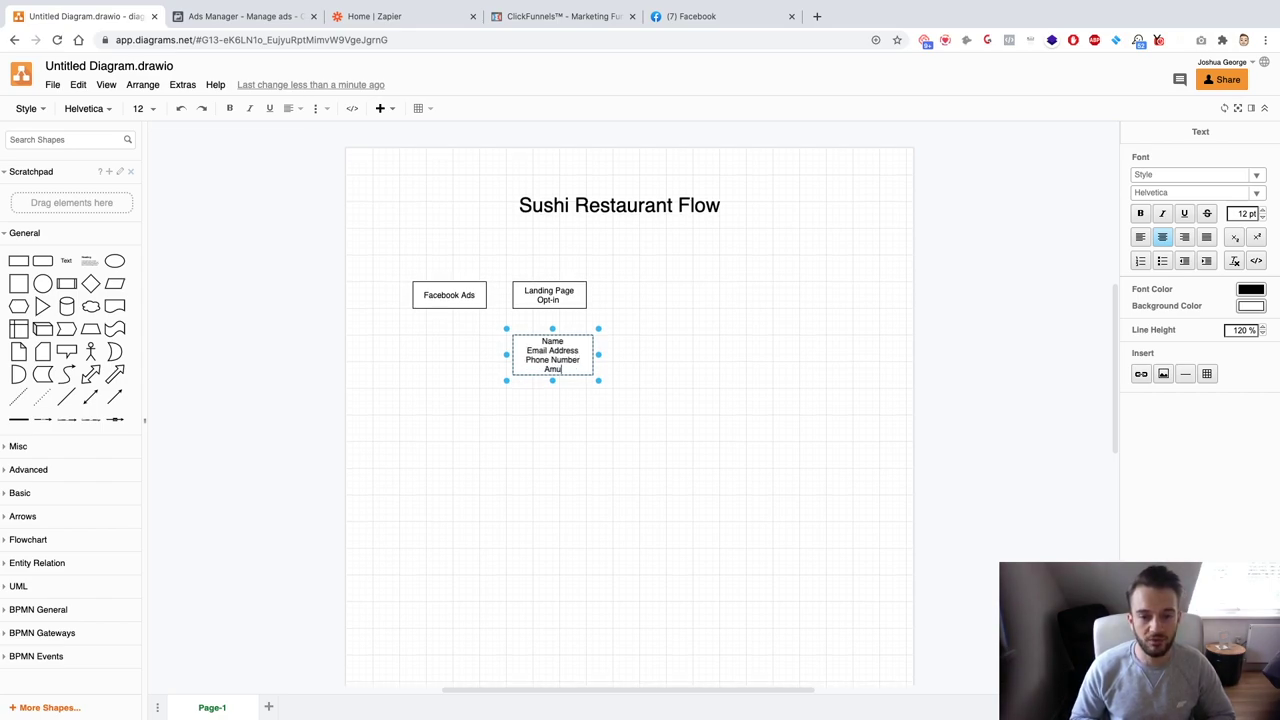
{"action": "type", "text": "Amount of people"}
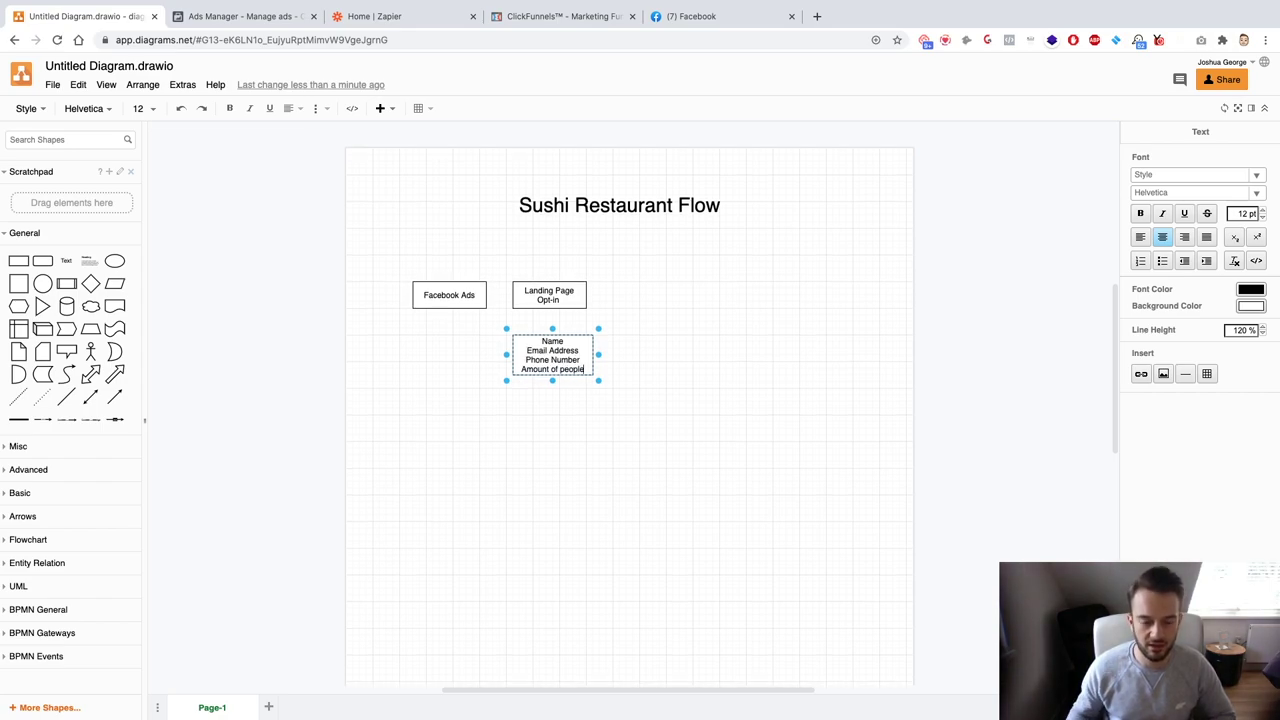
Stretch the form-fields rectangle downward into a tall box and reopen its text for editing after "Amount of people".
{"action": "left_click_drag", "start_coordinate": [551, 381], "coordinate": [555, 482]}
{"action": "double_click", "coordinate": [581, 423]}
{"action": "left_click", "coordinate": [584, 426]}
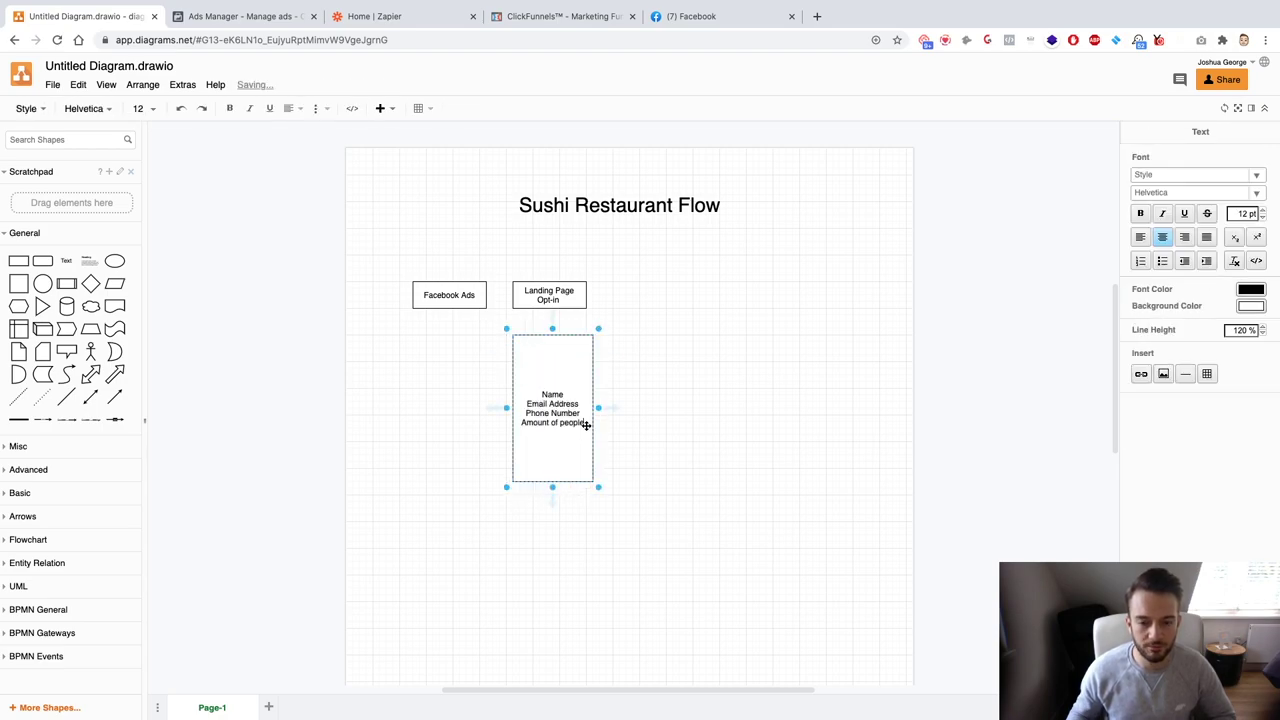
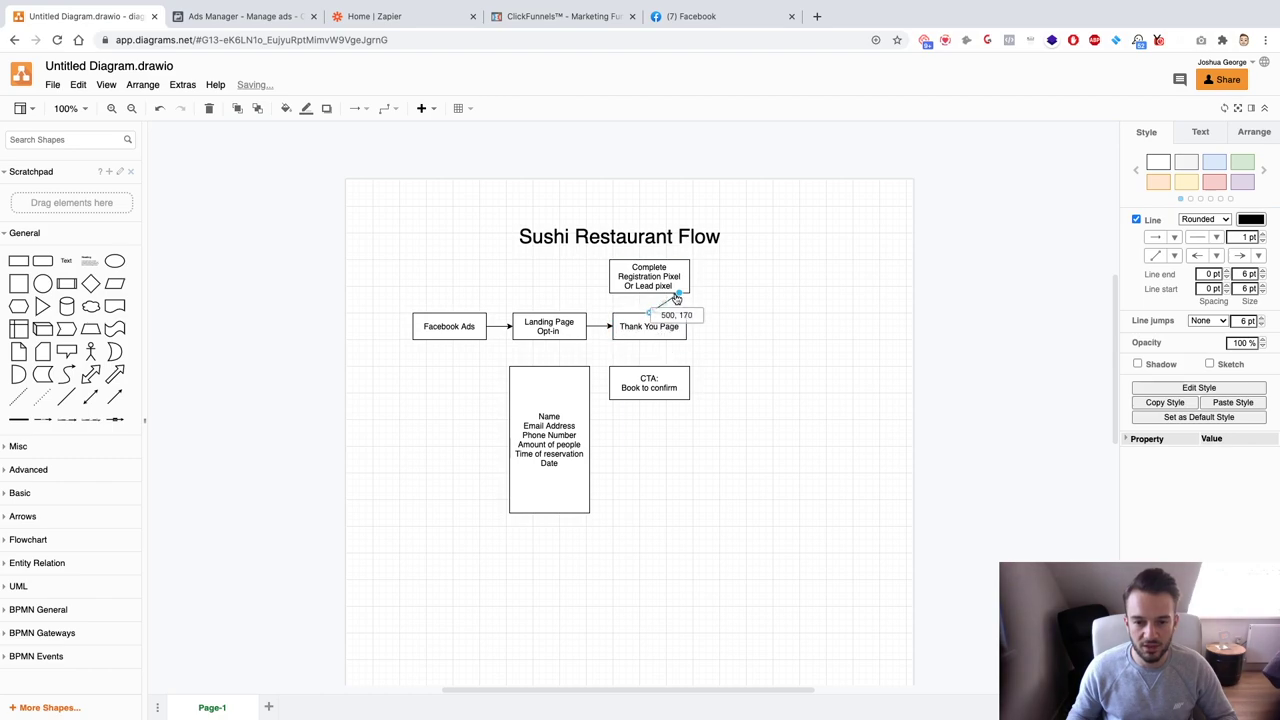
Deselect the connector between the Thank You Page box and the registration pixel box above it.
{"action": "left_click", "coordinate": [734, 329]}
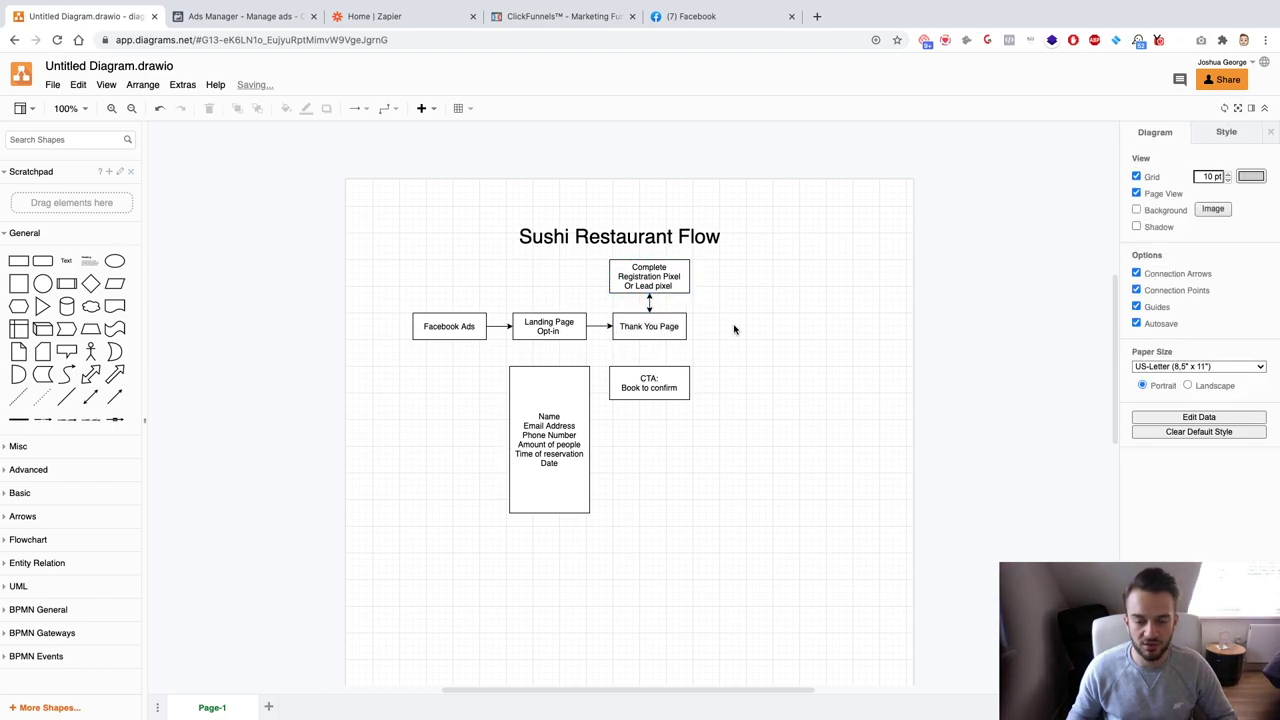
Duplicate the connector above the Thank You Page box and place the copy between Thank You Page and the CTA box.
{"action": "left_click", "coordinate": [647, 301]}
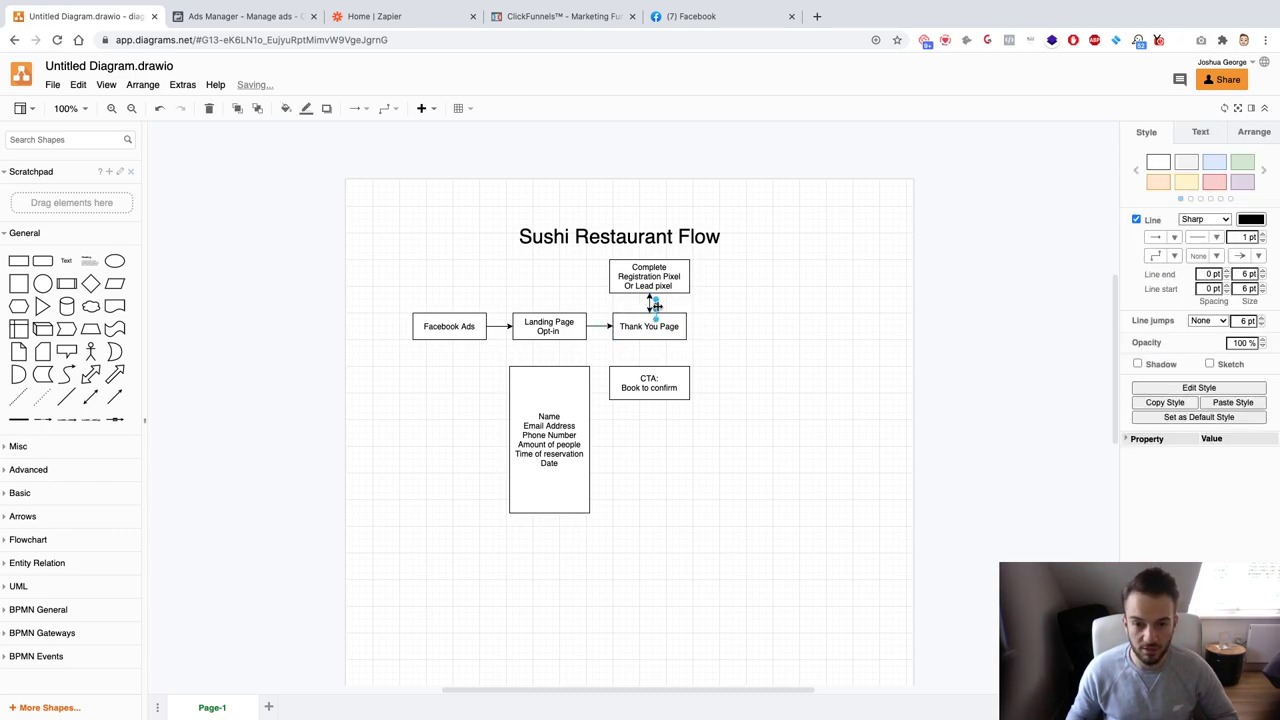
{"action": "left_click", "coordinate": [706, 360]}
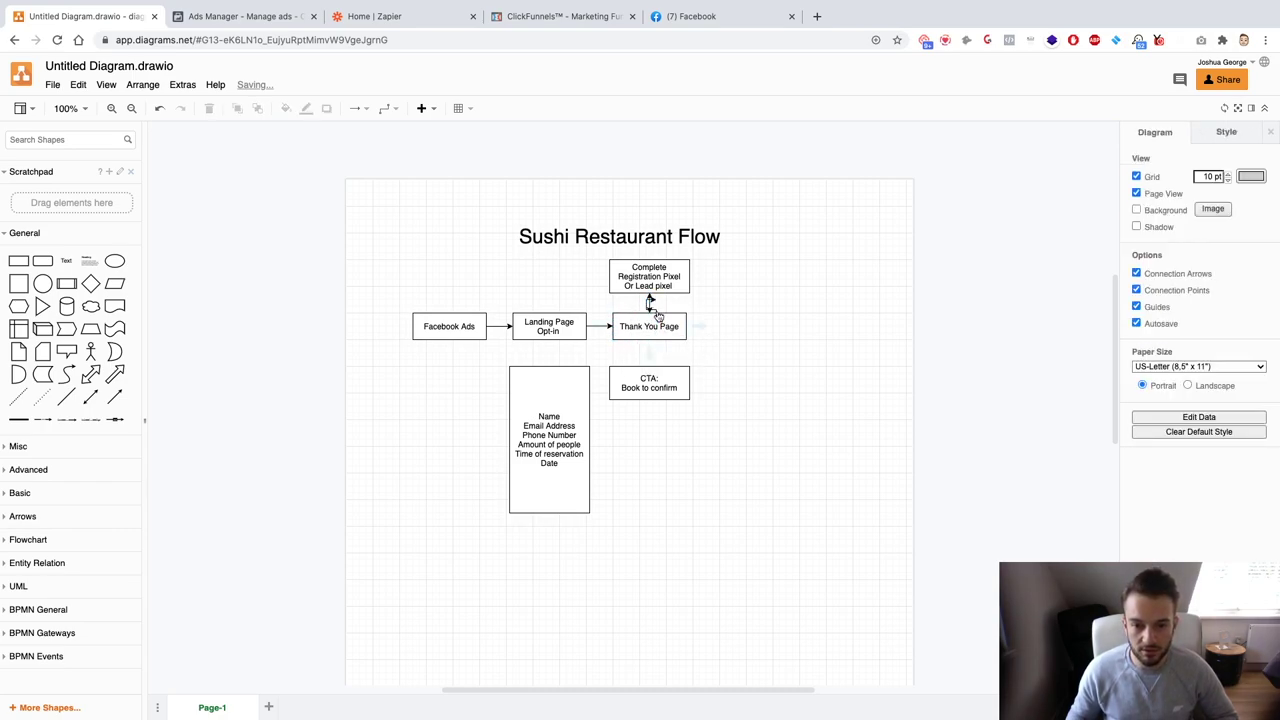
{"action": "left_click", "coordinate": [651, 302]}
{"action": "left_click_drag", "start_coordinate": [651, 302], "coordinate": [650, 355]}
{"action": "left_click", "coordinate": [657, 363]}
{"action": "left_click", "coordinate": [649, 355]}
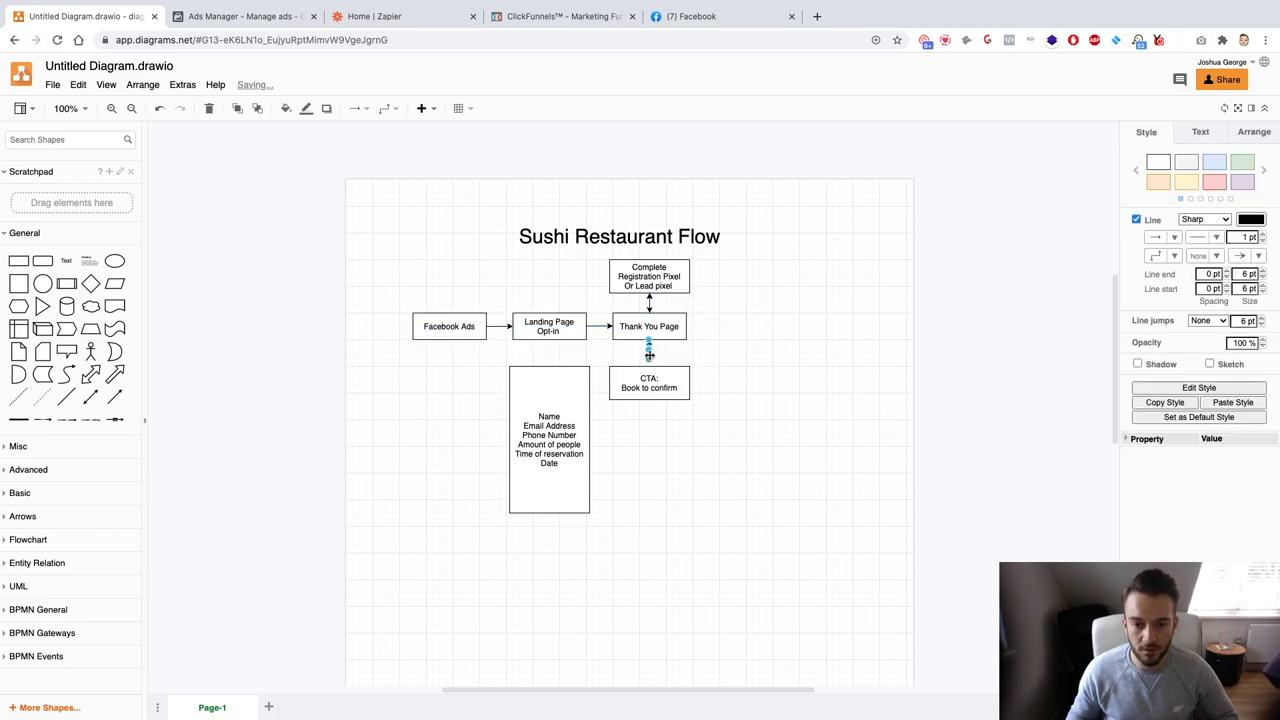
{"action": "left_click", "coordinate": [697, 358]}
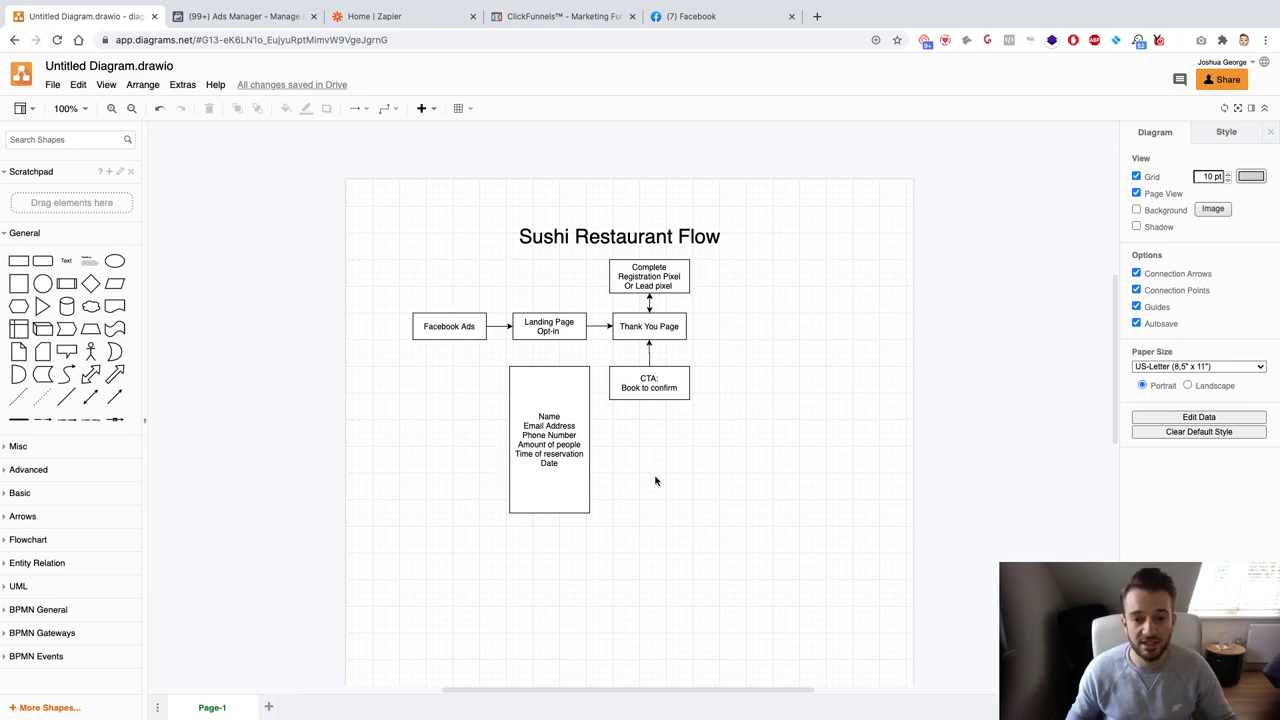
Shorten the form-fields rectangle below the Landing Page box so it fits closely around its six lines of text.
{"action": "left_click", "coordinate": [572, 495]}
{"action": "left_click_drag", "start_coordinate": [548, 514], "coordinate": [548, 439]}
{"action": "left_click", "coordinate": [603, 480]}
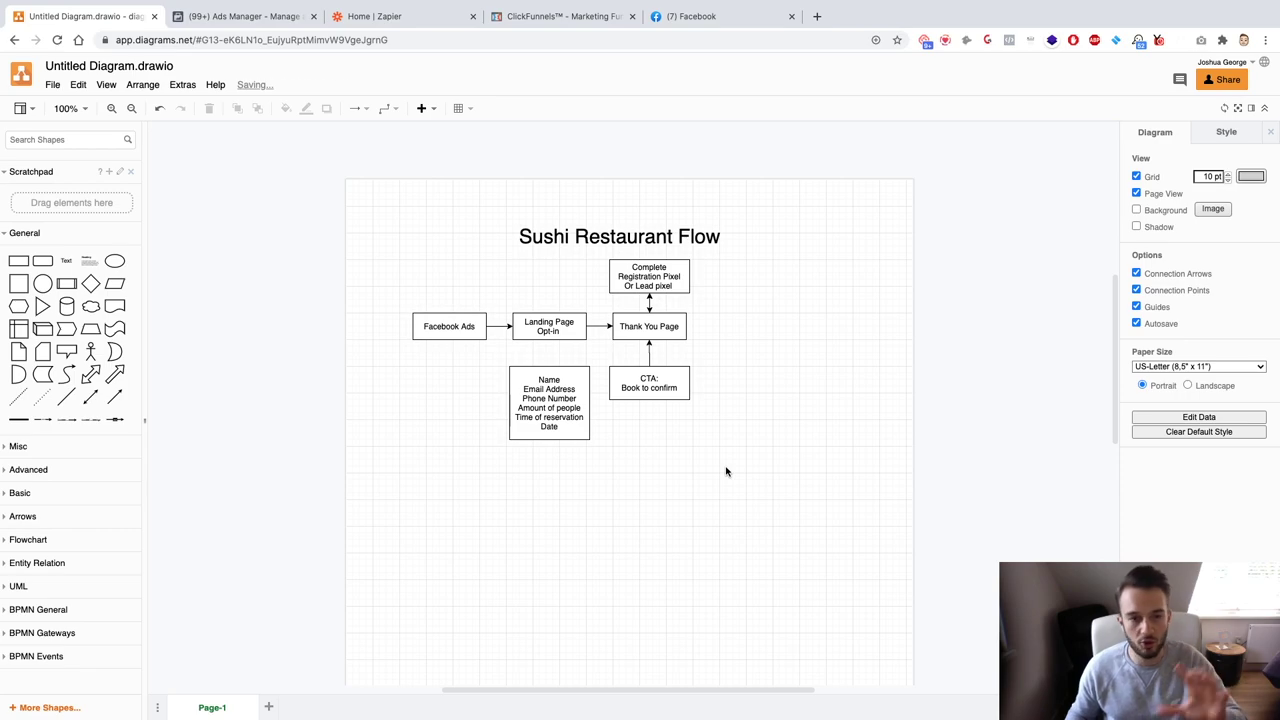
Rename the diagram file as "Sushi WMB YT Vid Flow".
{"action": "left_click", "coordinate": [116, 67]}
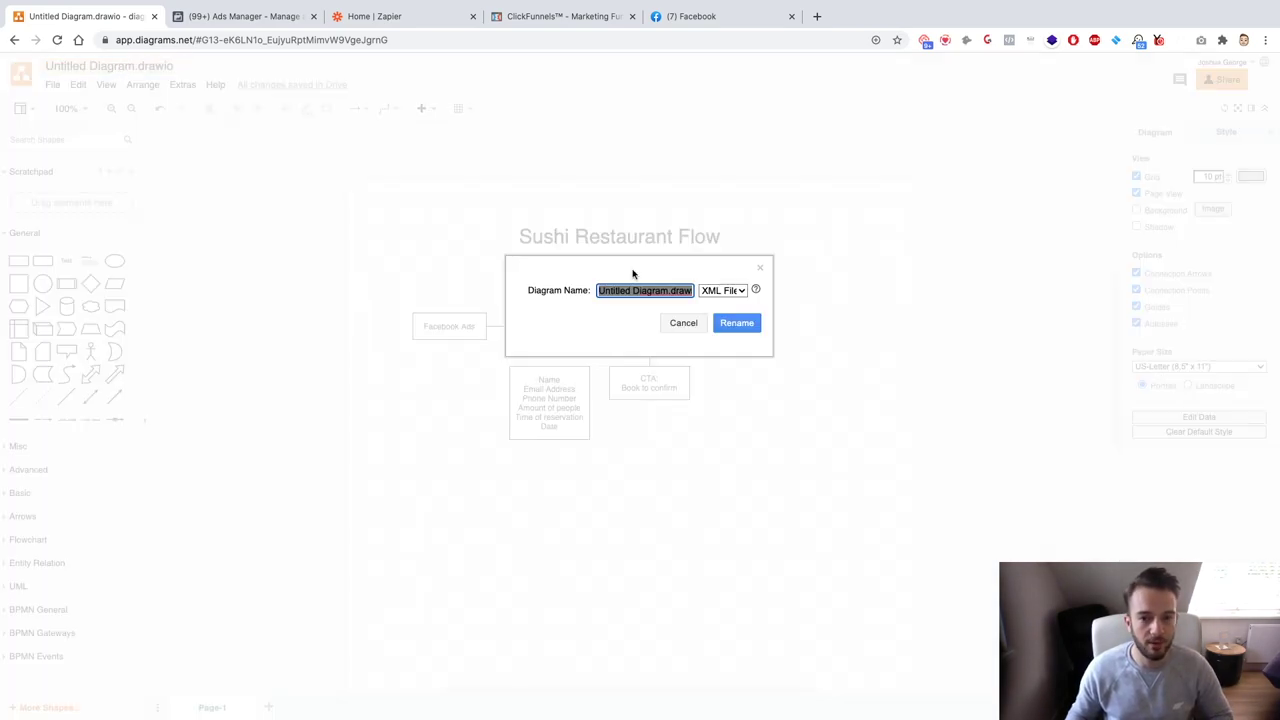
{"action": "left_click", "coordinate": [668, 292]}
{"action": "key", "text": "super+a"}
{"action": "type", "text": "Su"}
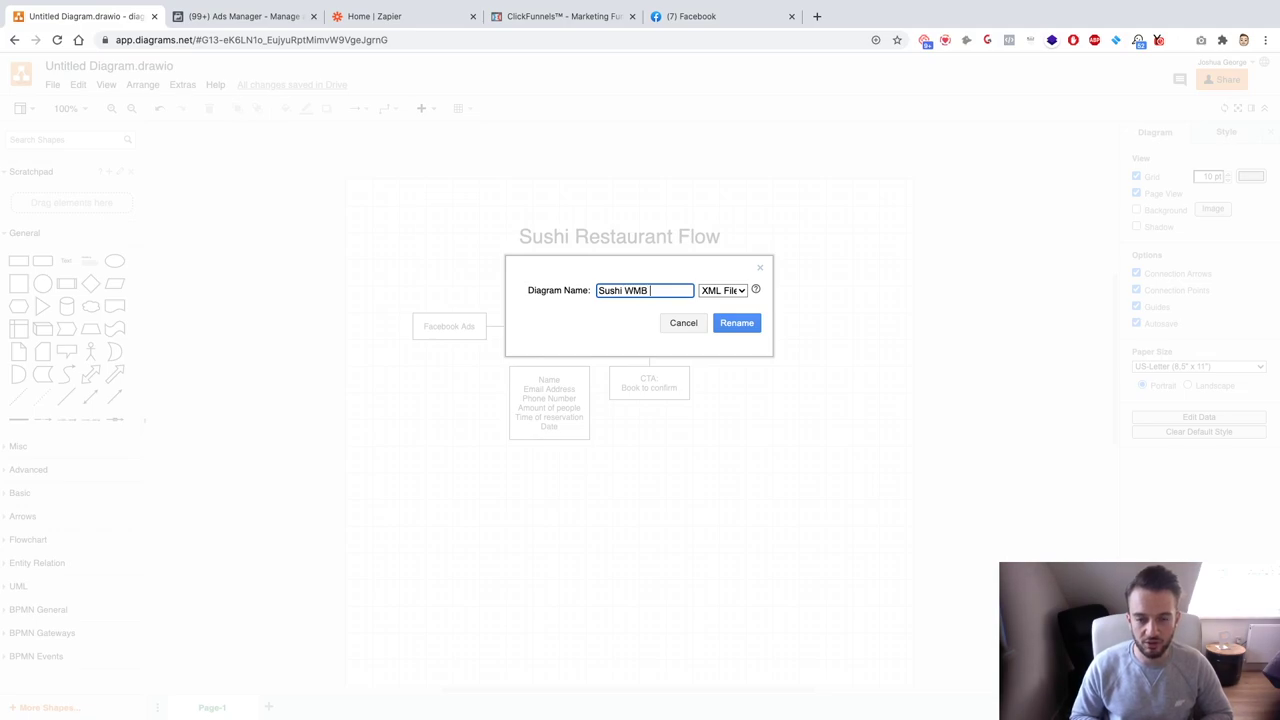
{"action": "type", "text": "shi WMB YT Vid Flow"}
{"action": "left_click", "coordinate": [745, 325]}
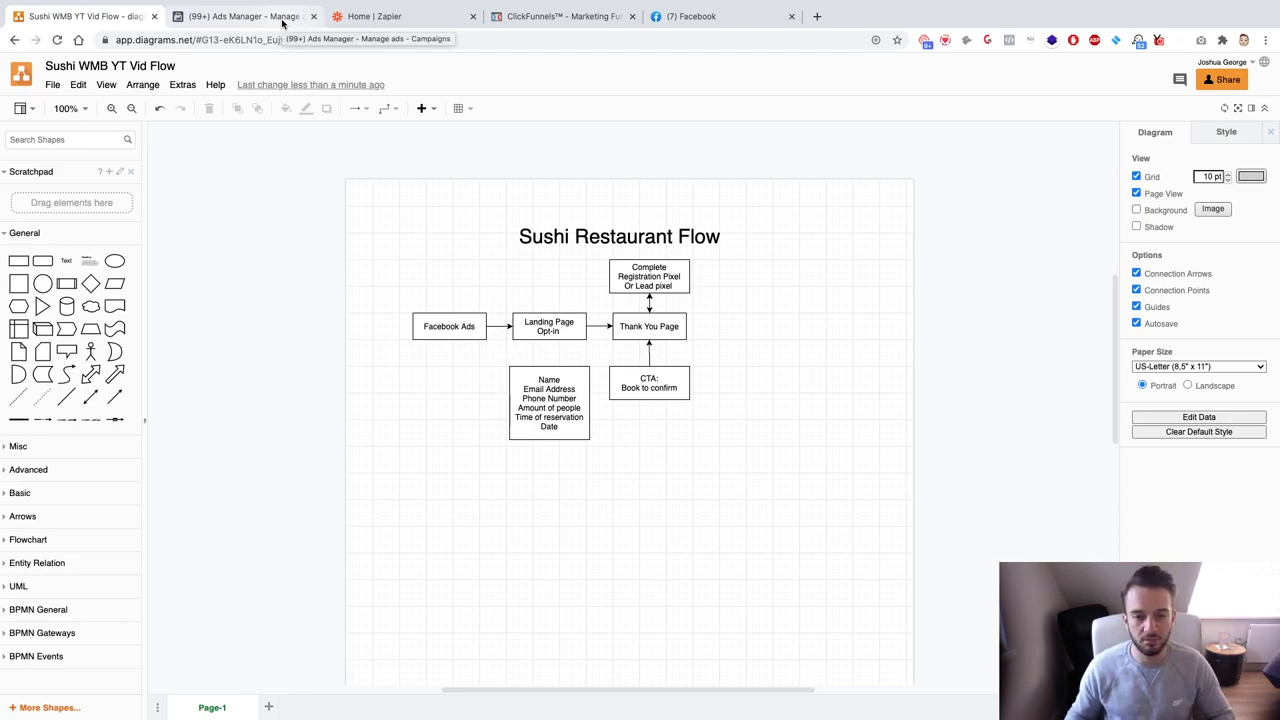
Switch to ClickFunnels and look through the email optin templates for the WMB Campaign funnel's Optin step.
{"action": "left_click", "coordinate": [555, 16]}
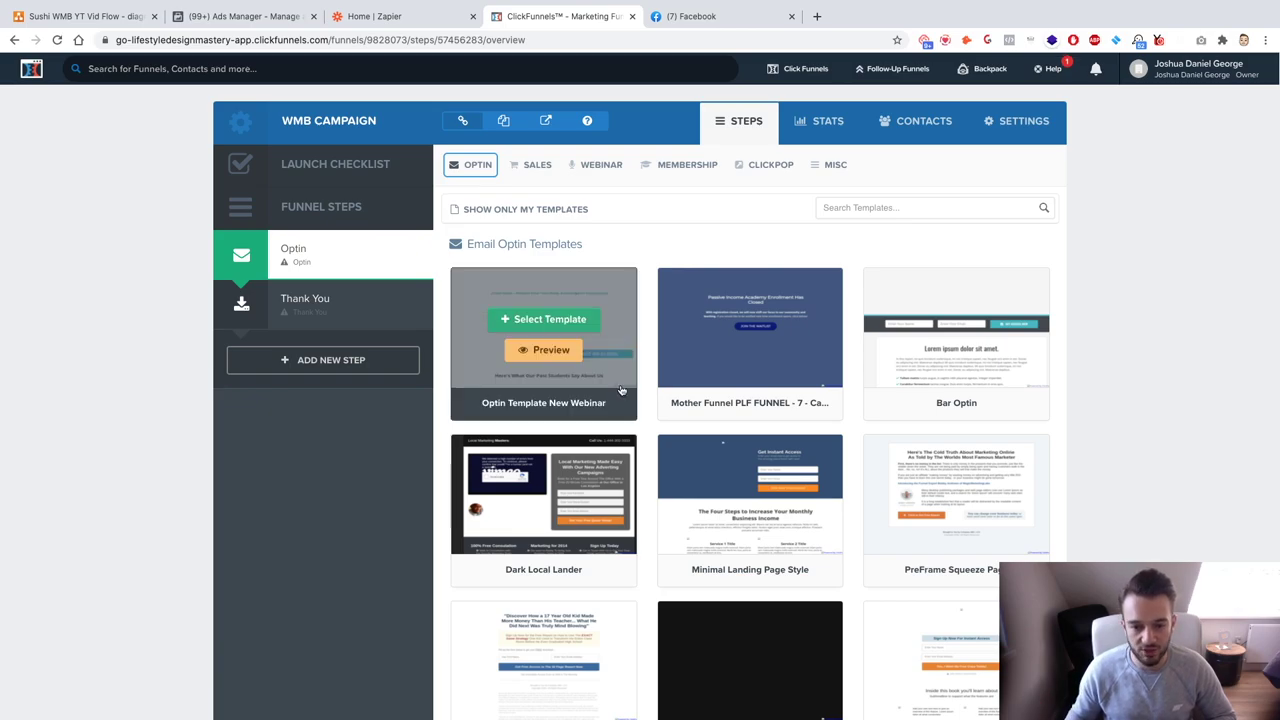
{"action": "scroll", "coordinate": [560, 330], "scroll_direction": "down", "scroll_amount": 1}
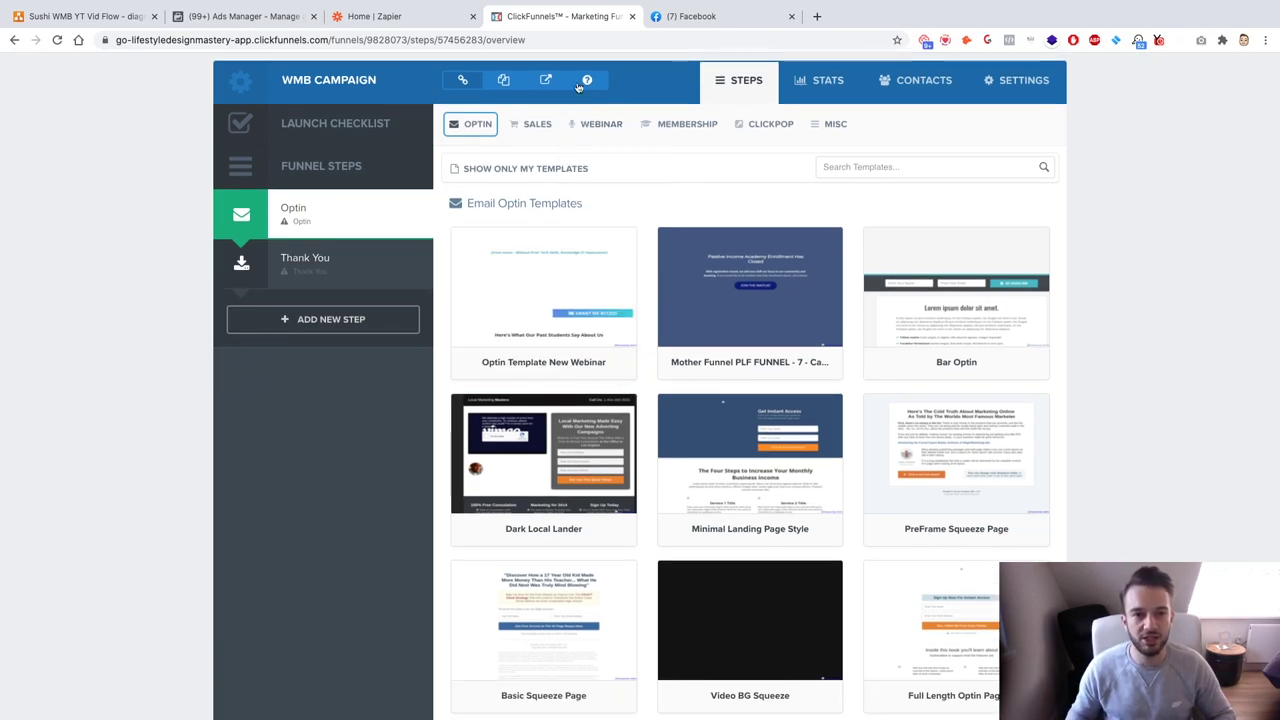
{"action": "left_click", "coordinate": [84, 17]}
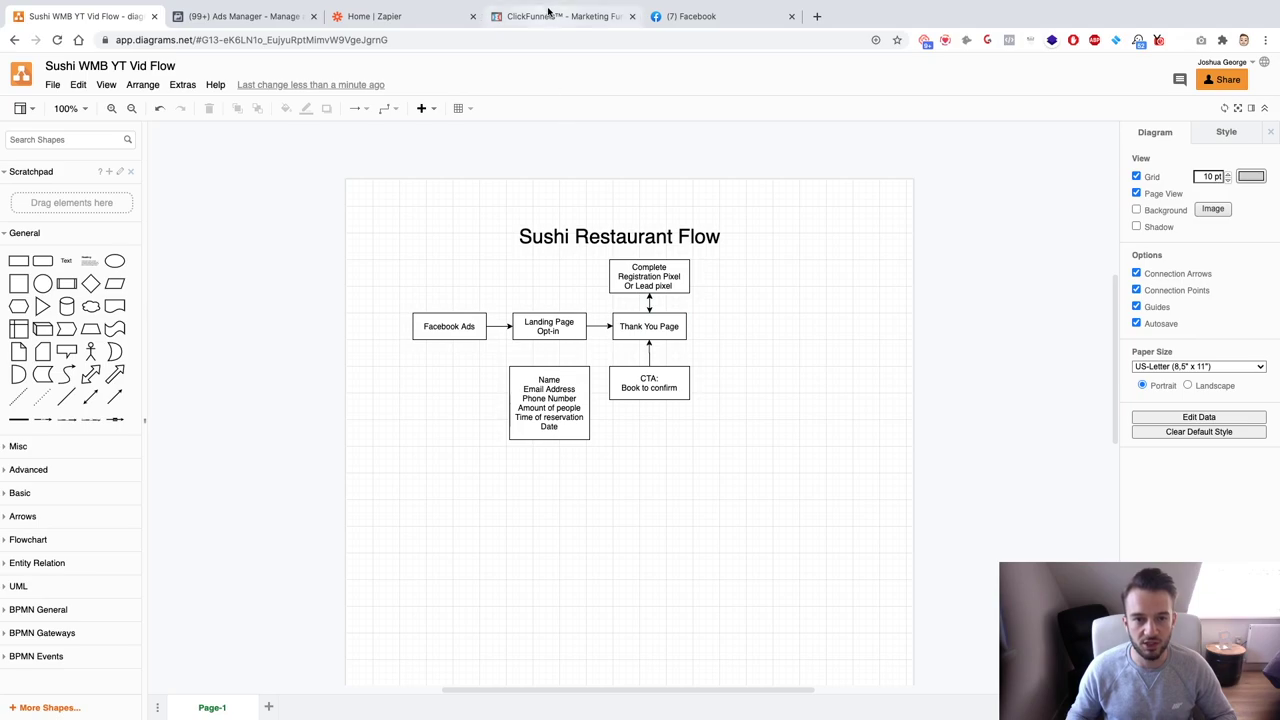
{"action": "left_click", "coordinate": [560, 16]}
{"action": "scroll", "coordinate": [587, 275], "scroll_direction": "down", "scroll_amount": 5}
{"action": "scroll", "coordinate": [587, 275], "scroll_direction": "down", "scroll_amount": 10}
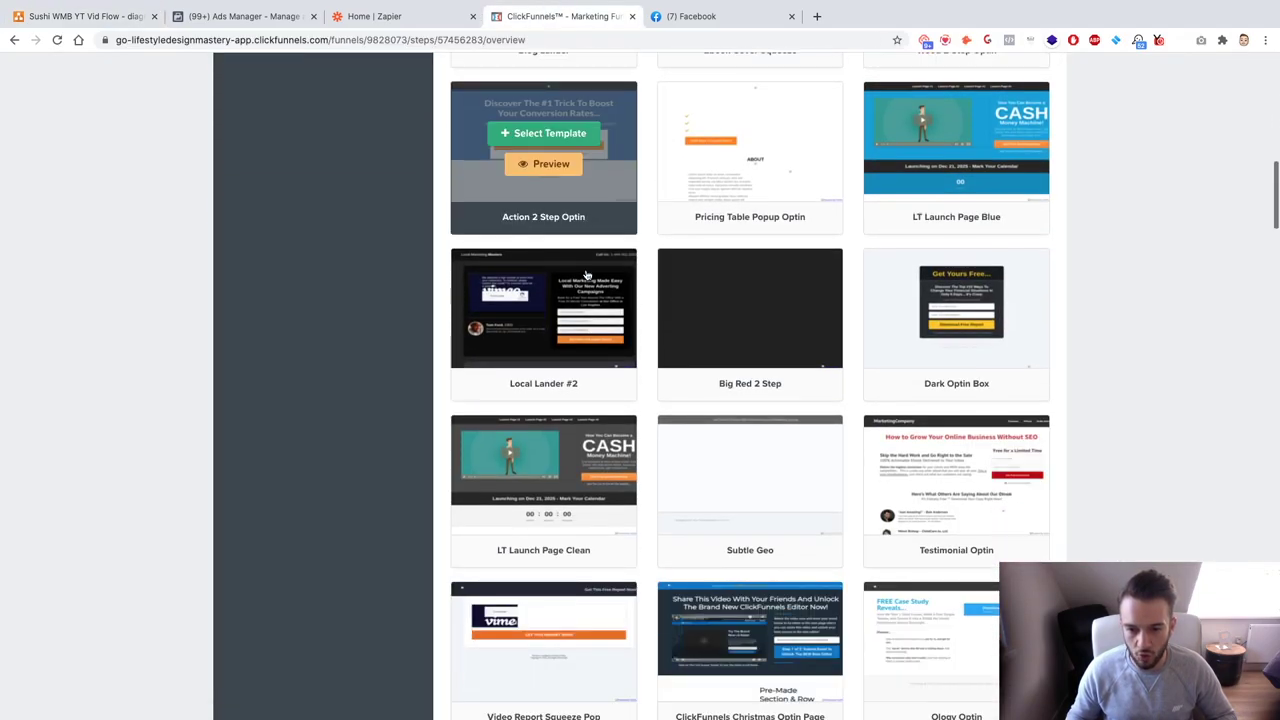
{"action": "scroll", "coordinate": [587, 275], "scroll_direction": "down", "scroll_amount": 4}
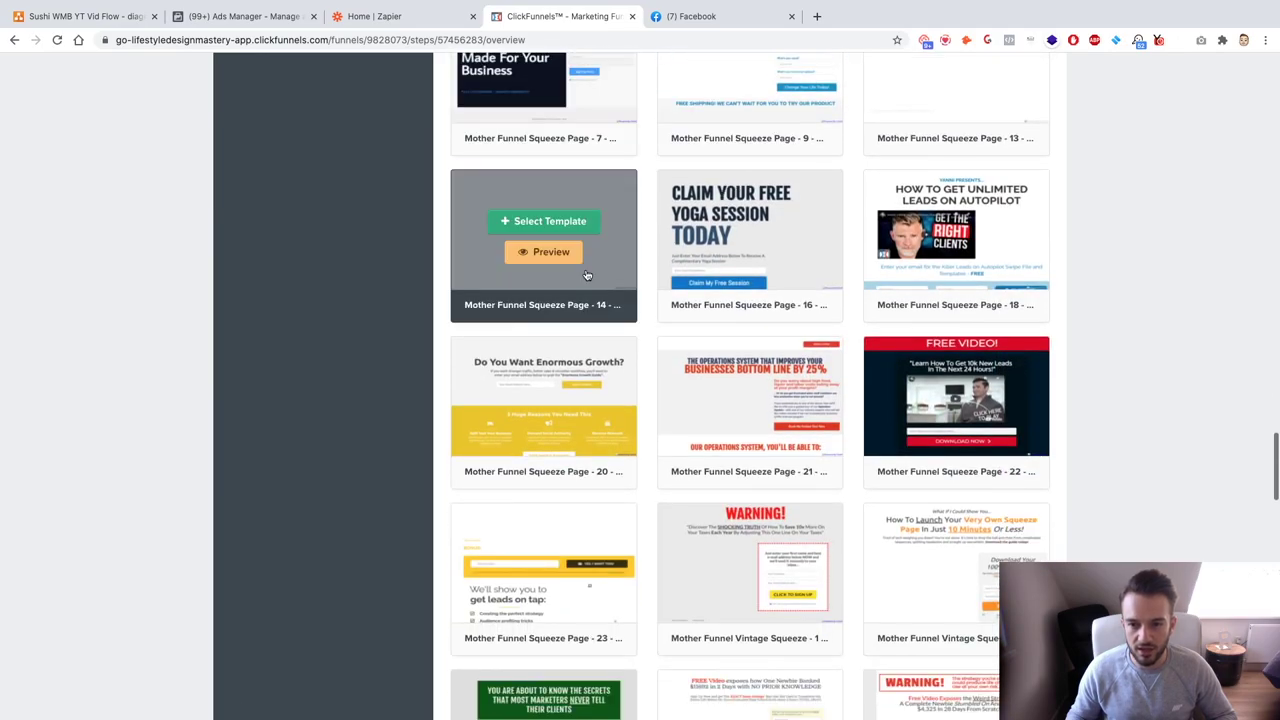
{"action": "scroll", "coordinate": [587, 275], "scroll_direction": "up", "scroll_amount": 6}
{"action": "scroll", "coordinate": [587, 275], "scroll_direction": "down", "scroll_amount": 4}
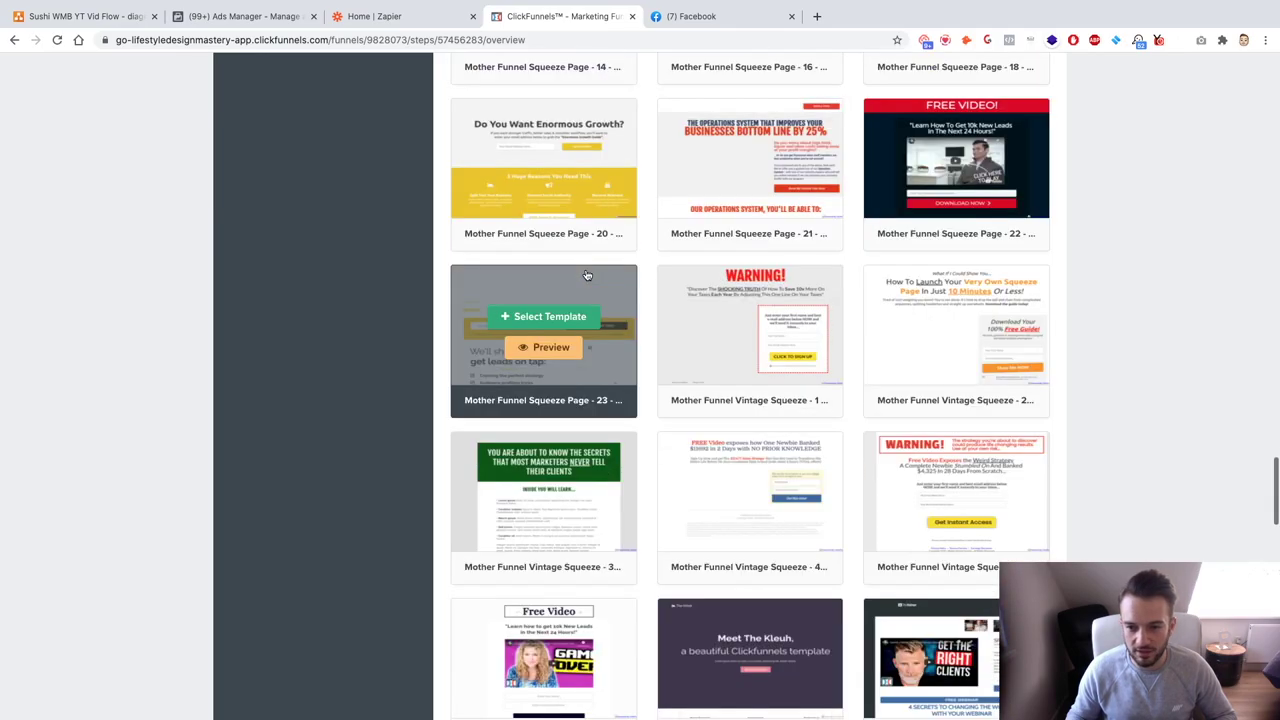
{"action": "scroll", "coordinate": [587, 275], "scroll_direction": "down", "scroll_amount": 9}
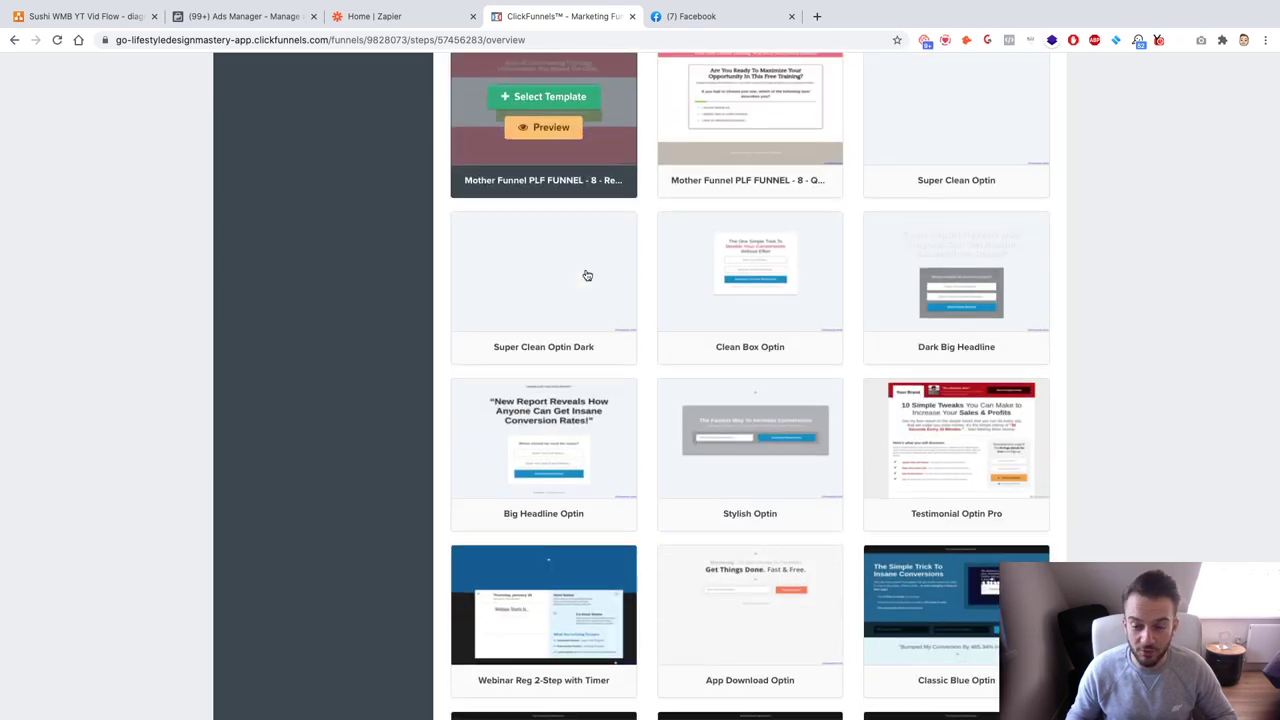
{"action": "scroll", "coordinate": [587, 275], "scroll_direction": "down", "scroll_amount": 3}
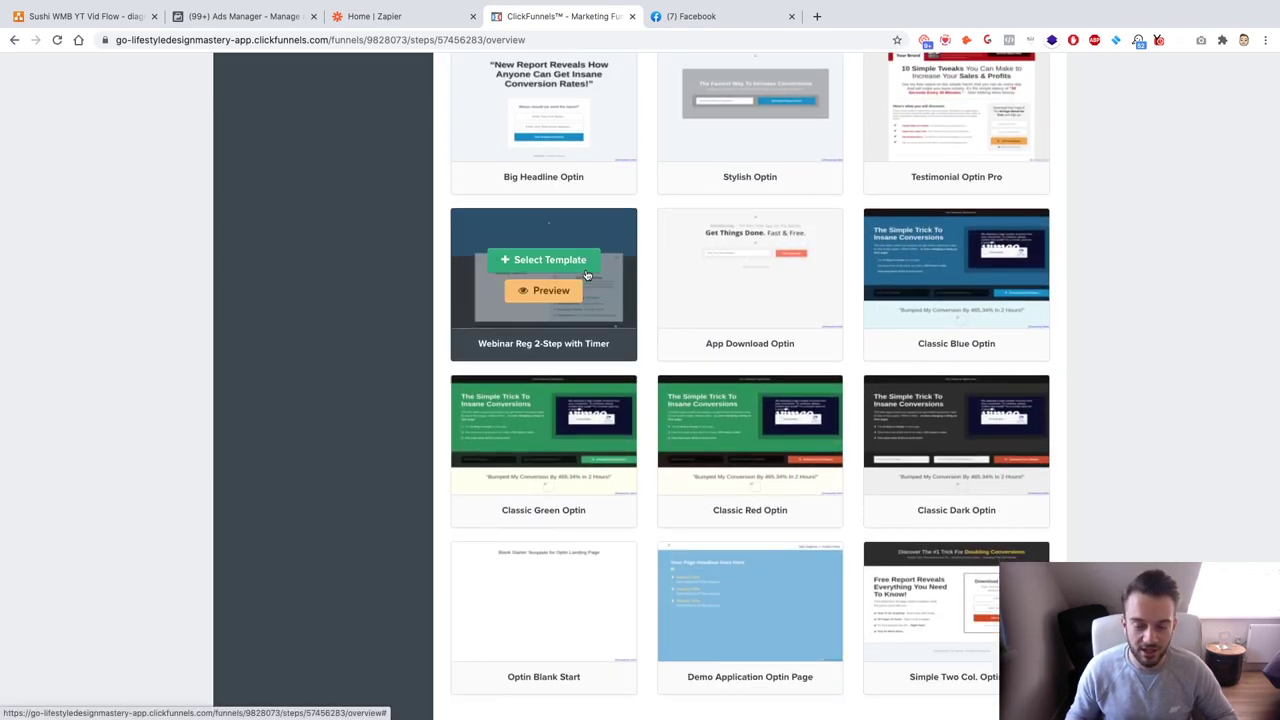
{"action": "scroll", "coordinate": [587, 275], "scroll_direction": "up", "scroll_amount": 3}
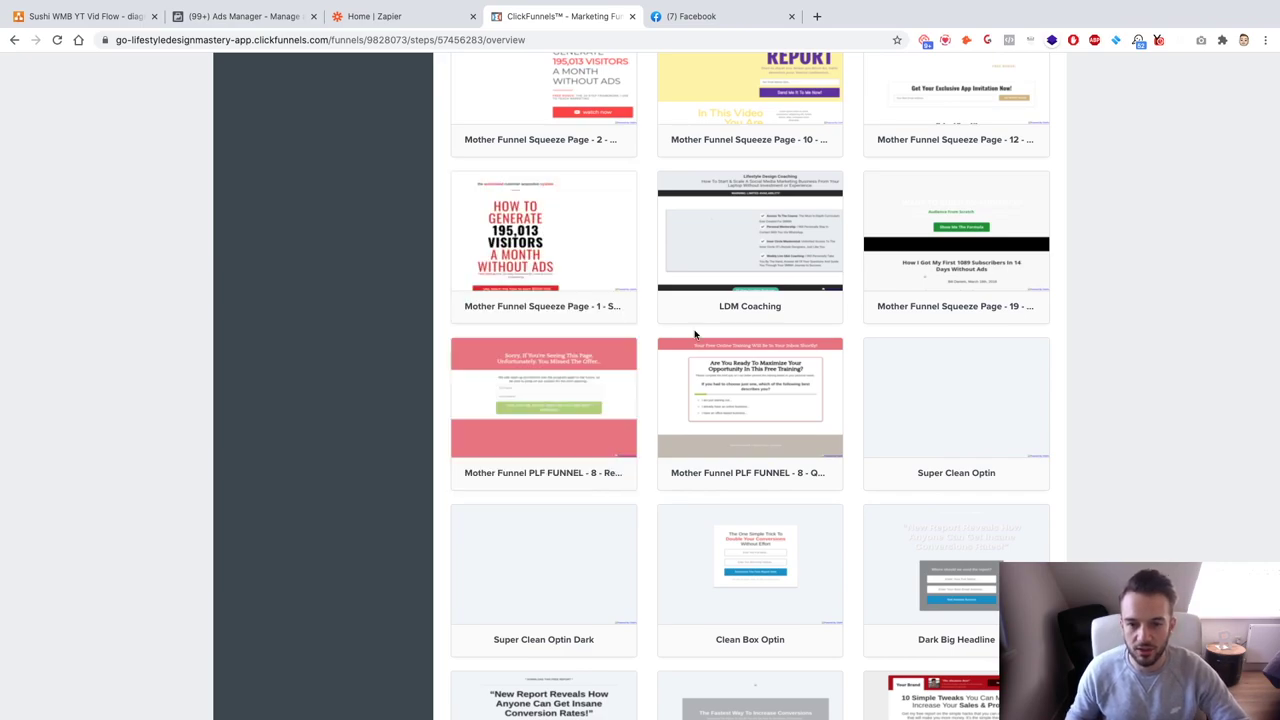
{"action": "scroll", "coordinate": [498, 368], "scroll_direction": "up", "scroll_amount": 4}
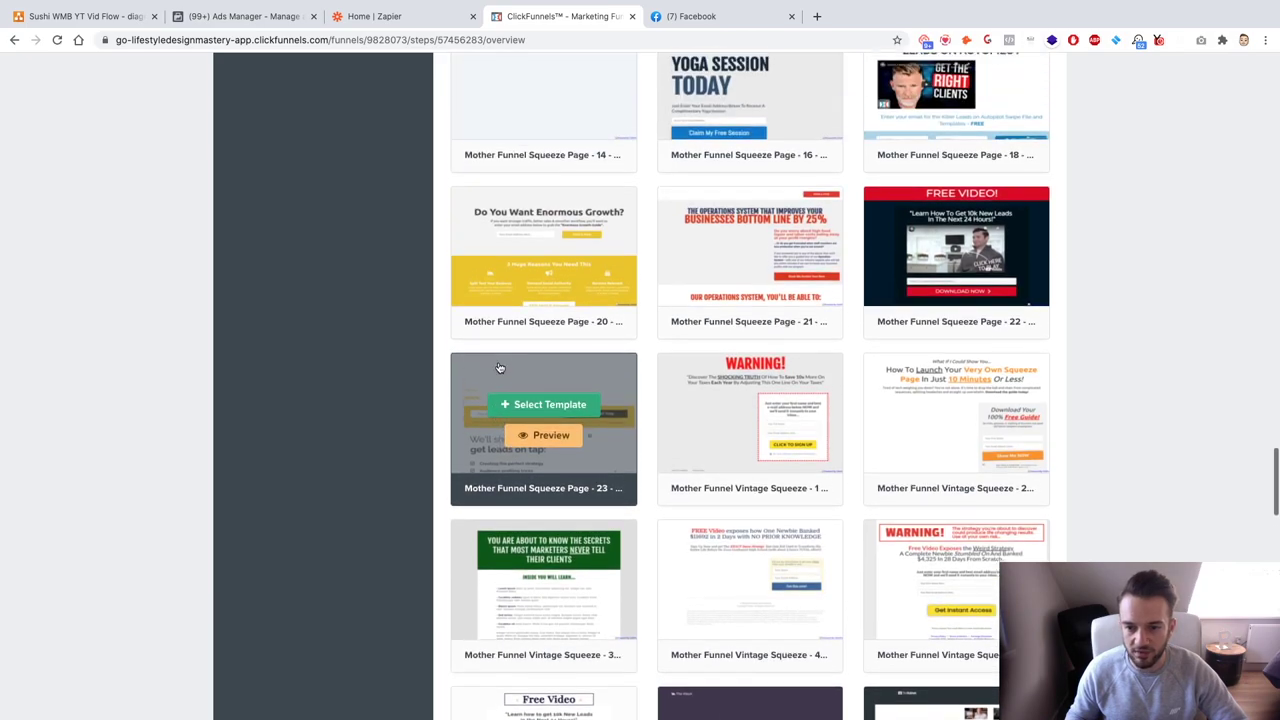
{"action": "scroll", "coordinate": [498, 368], "scroll_direction": "up", "scroll_amount": 6}
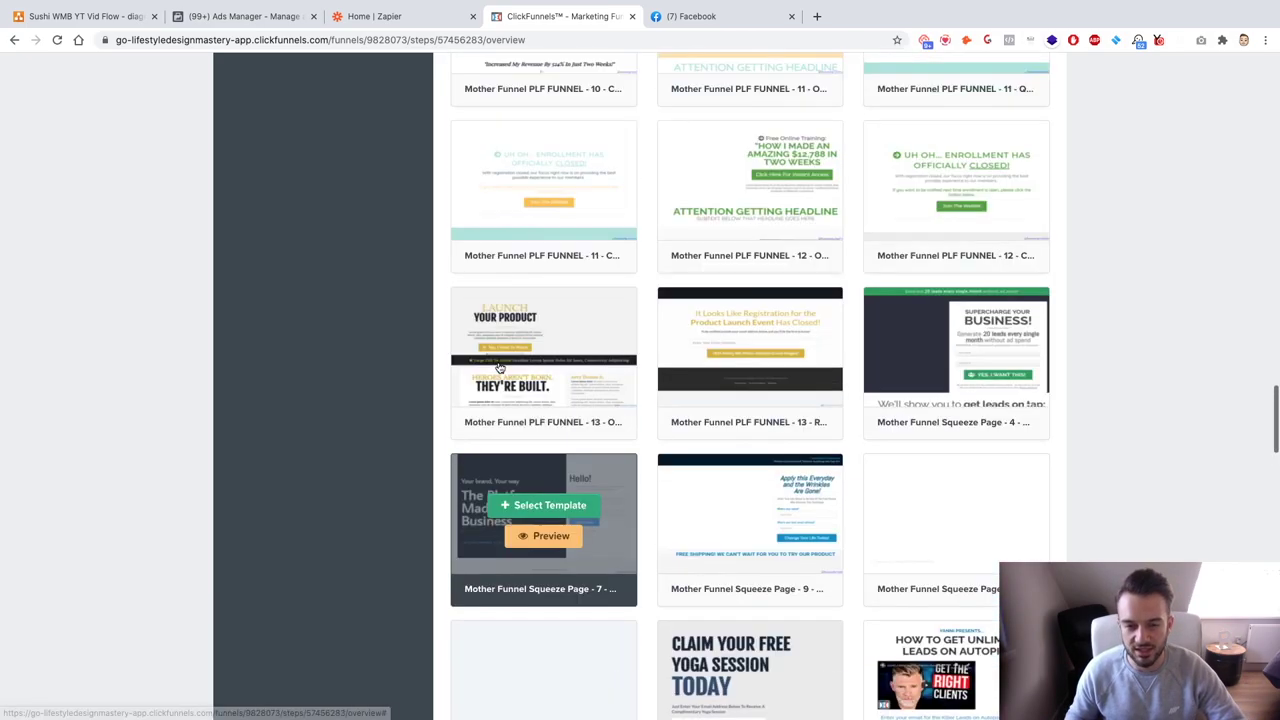
{"action": "scroll", "coordinate": [498, 368], "scroll_direction": "up", "scroll_amount": 4}
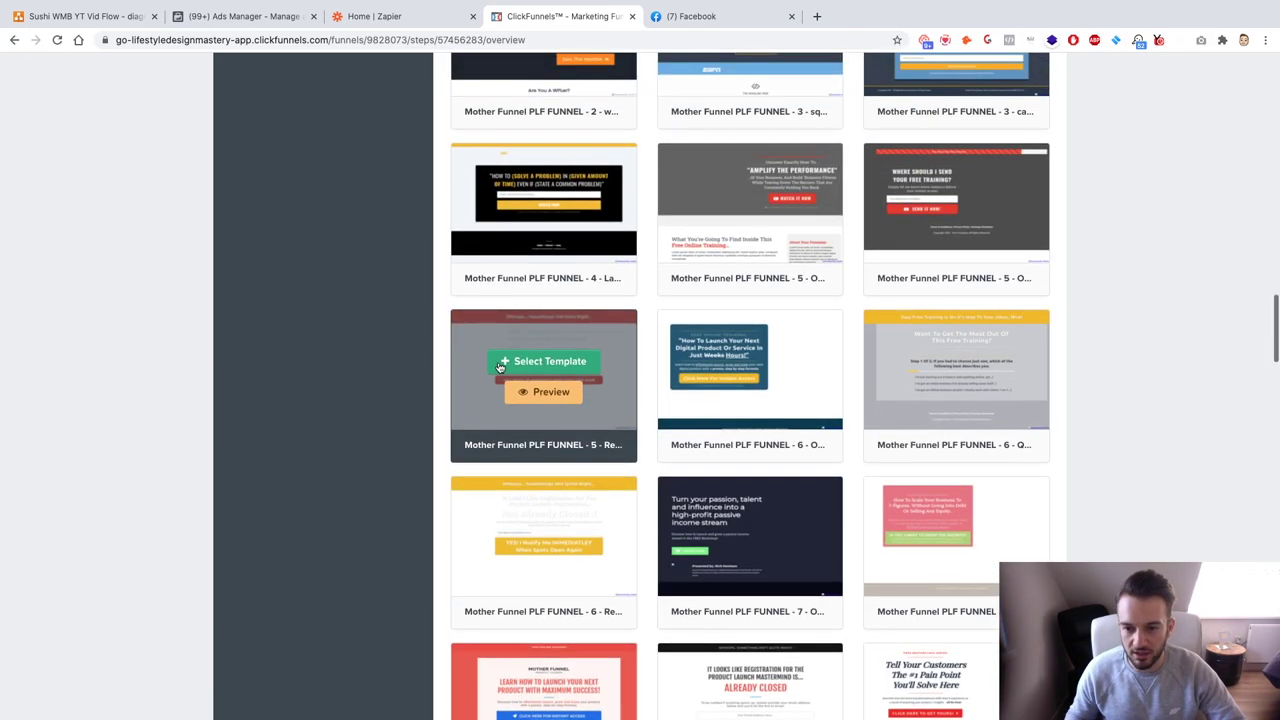
{"action": "scroll", "coordinate": [498, 368], "scroll_direction": "up", "scroll_amount": 10}
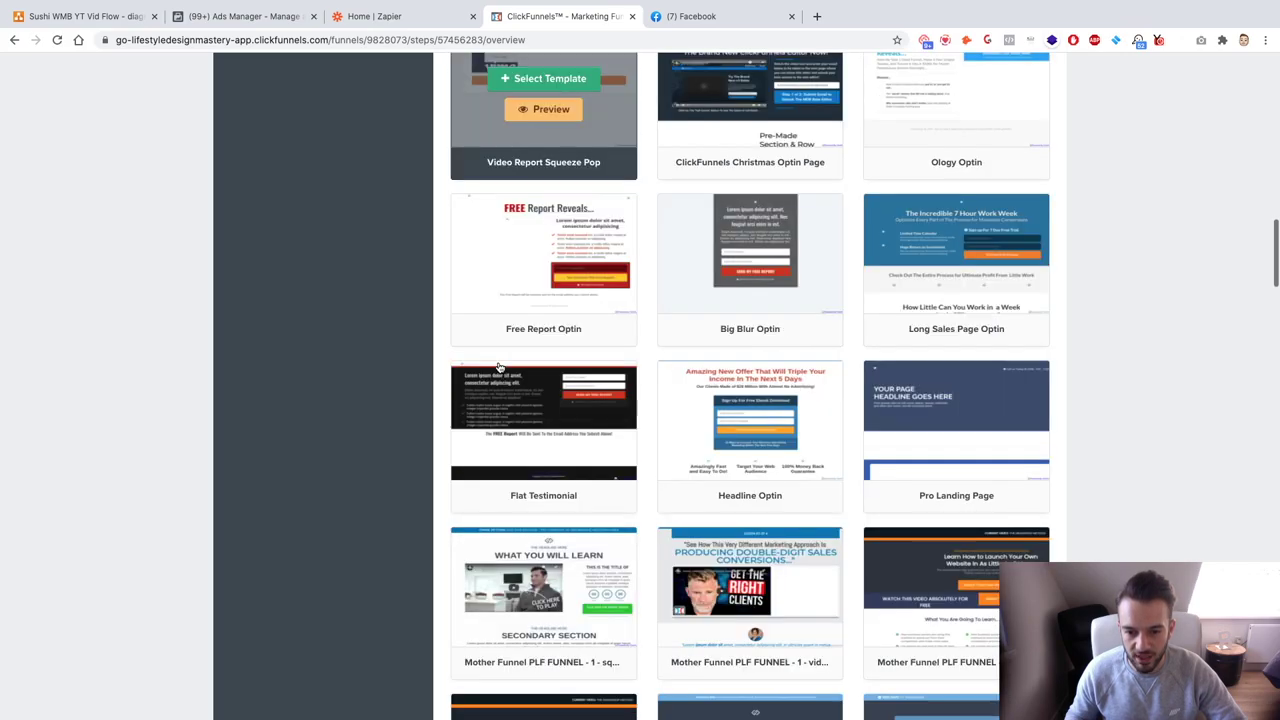
{"action": "scroll", "coordinate": [498, 368], "scroll_direction": "up", "scroll_amount": 4}
{"action": "scroll", "coordinate": [498, 368], "scroll_direction": "down", "scroll_amount": 12}
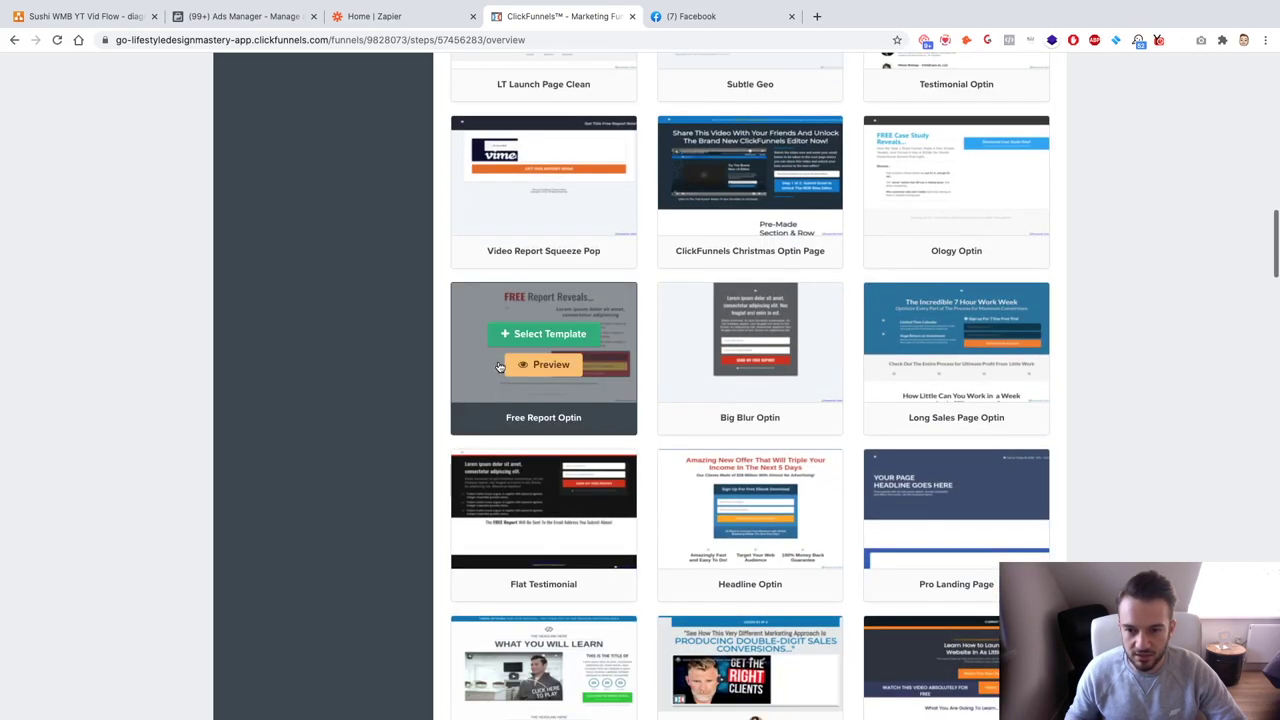
{"action": "scroll", "coordinate": [498, 368], "scroll_direction": "down", "scroll_amount": 15}
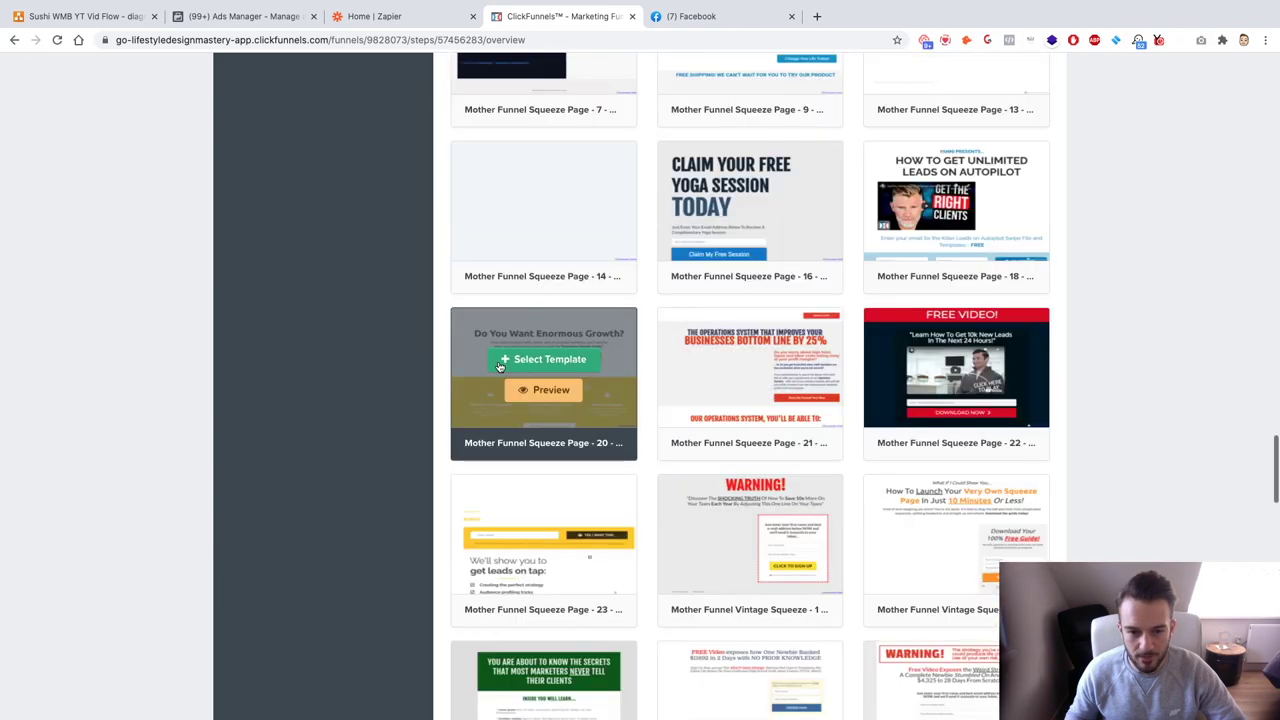
{"action": "scroll", "coordinate": [498, 368], "scroll_direction": "down", "scroll_amount": 1}
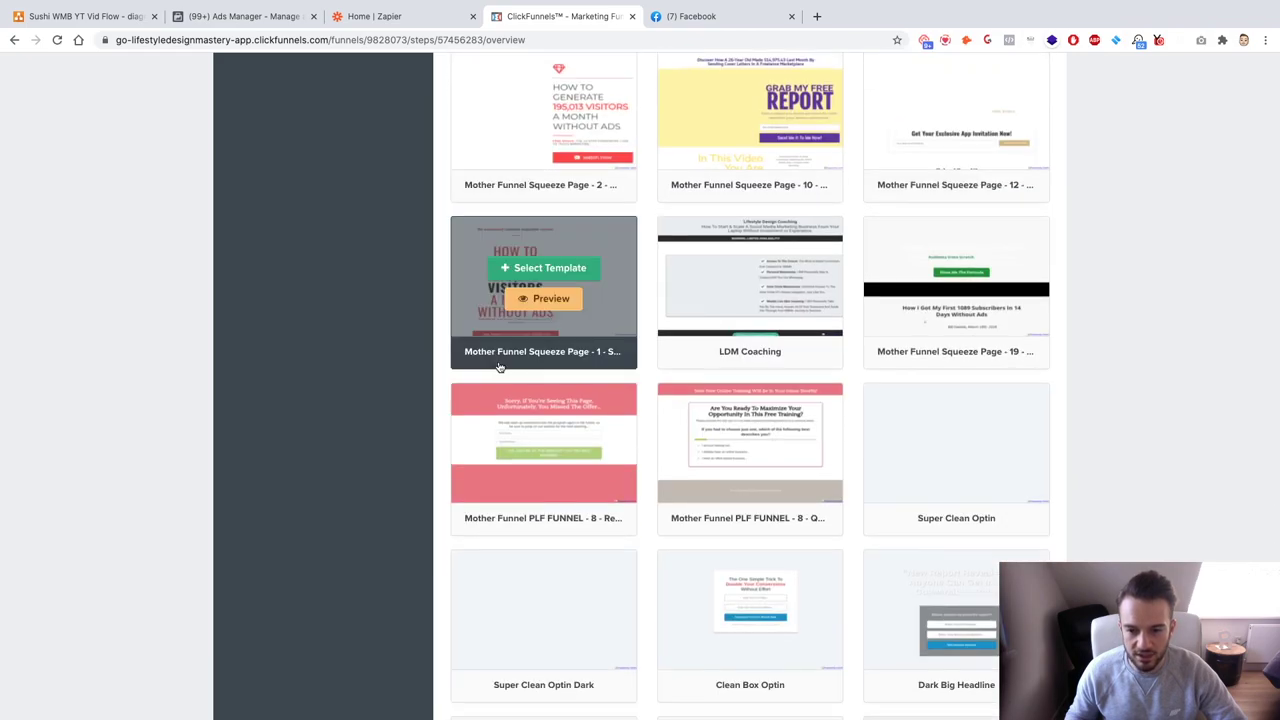
Apply the Super Clean Optin template to the Optin step and open the page for editing.
{"action": "mouse_move", "coordinate": [951, 380]}
{"action": "left_click", "coordinate": [979, 349]}
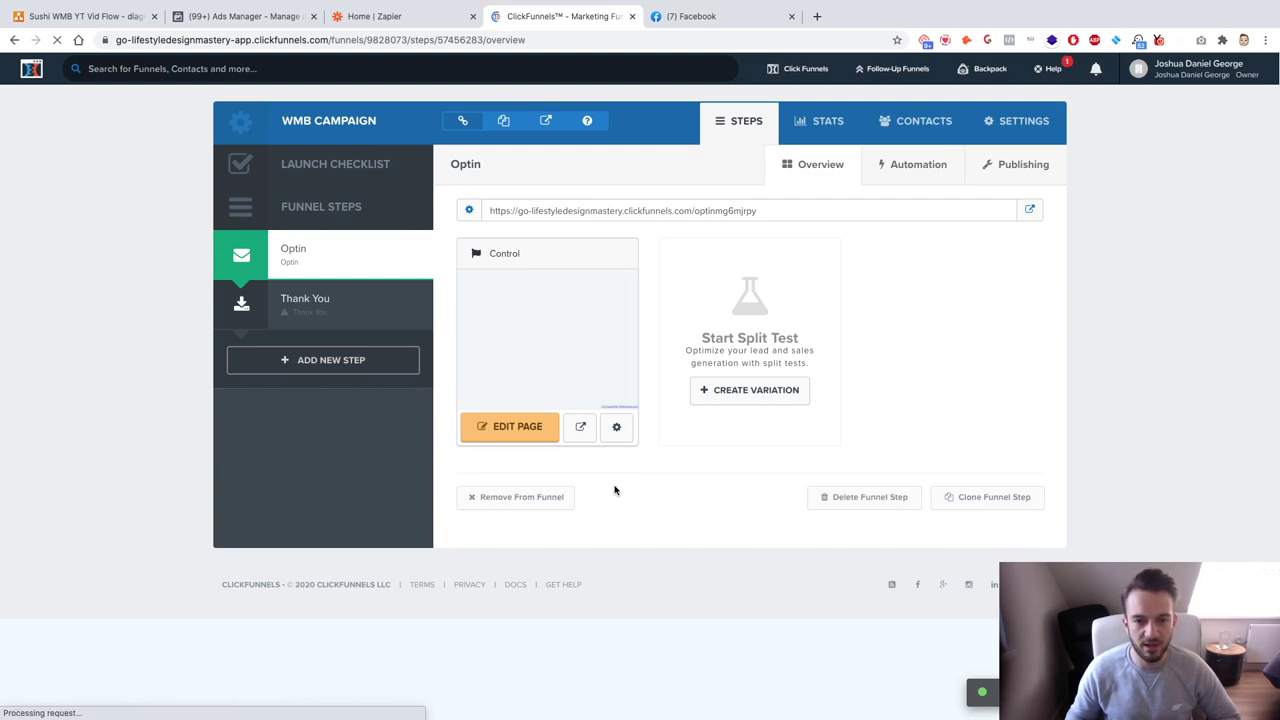
{"action": "left_click", "coordinate": [529, 435]}
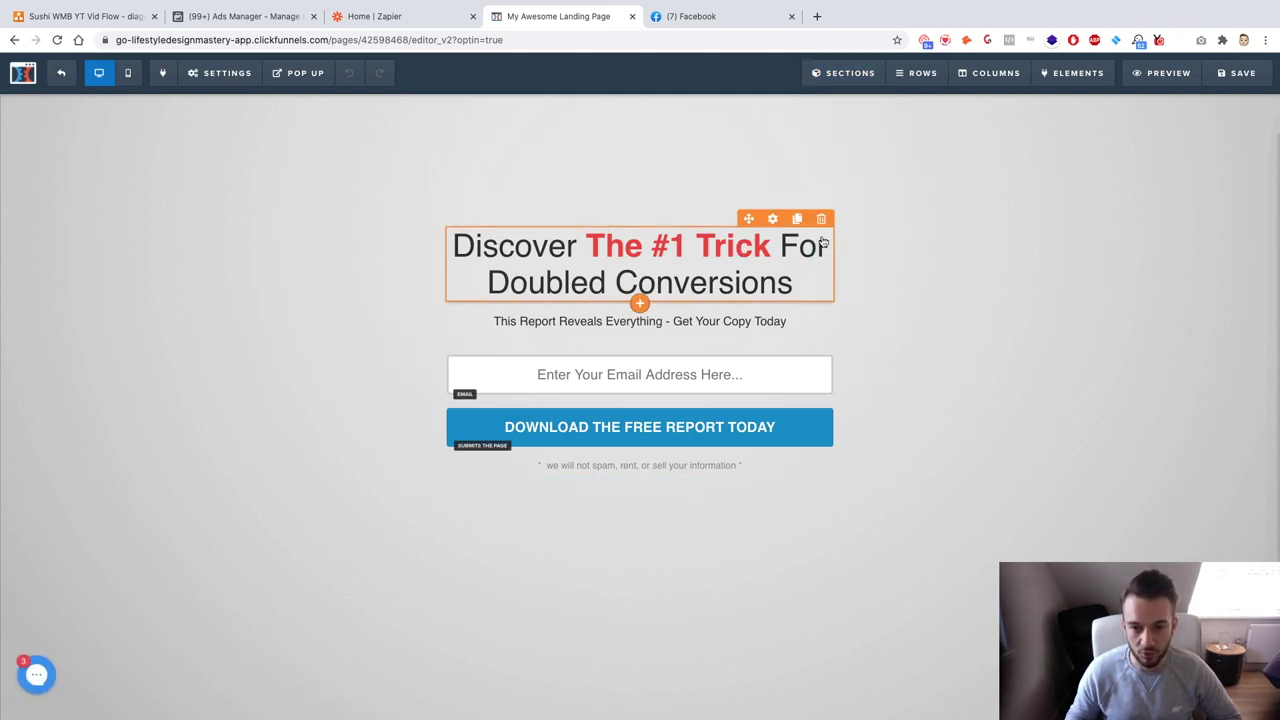
Set the landing page's background color to white (#ffffff).
{"action": "left_click", "coordinate": [860, 205]}
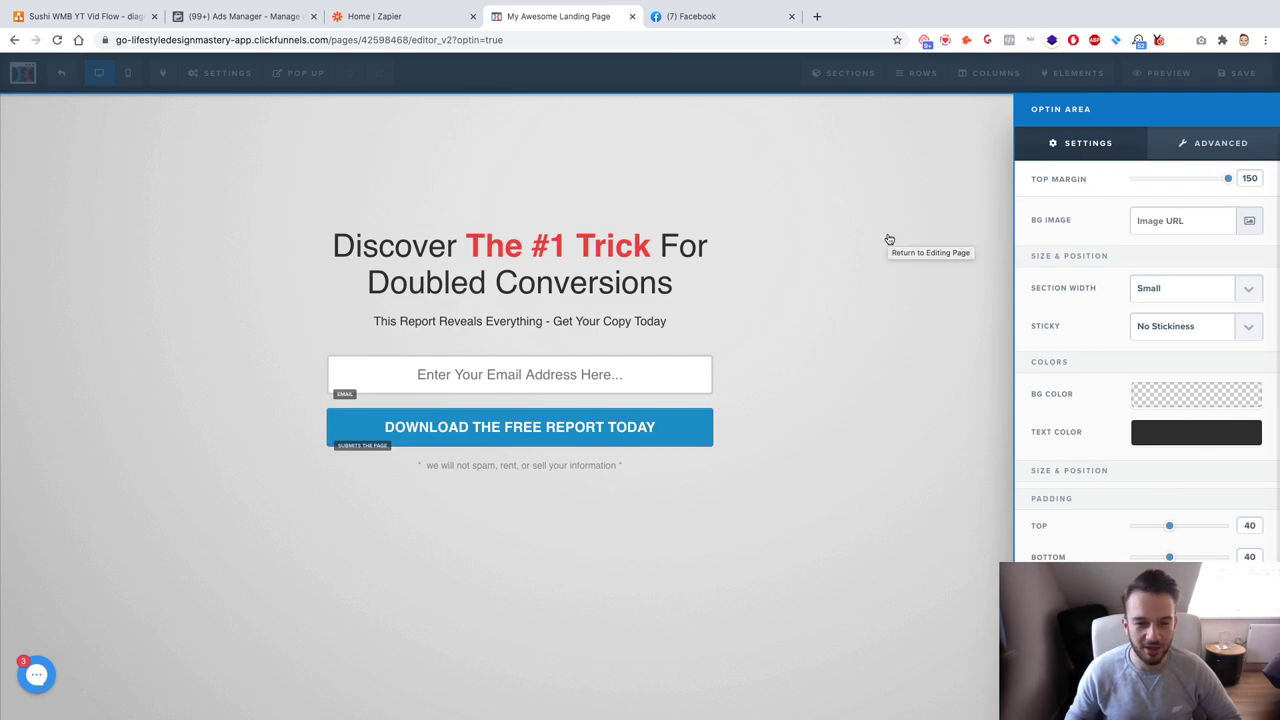
{"action": "left_click", "coordinate": [889, 241]}
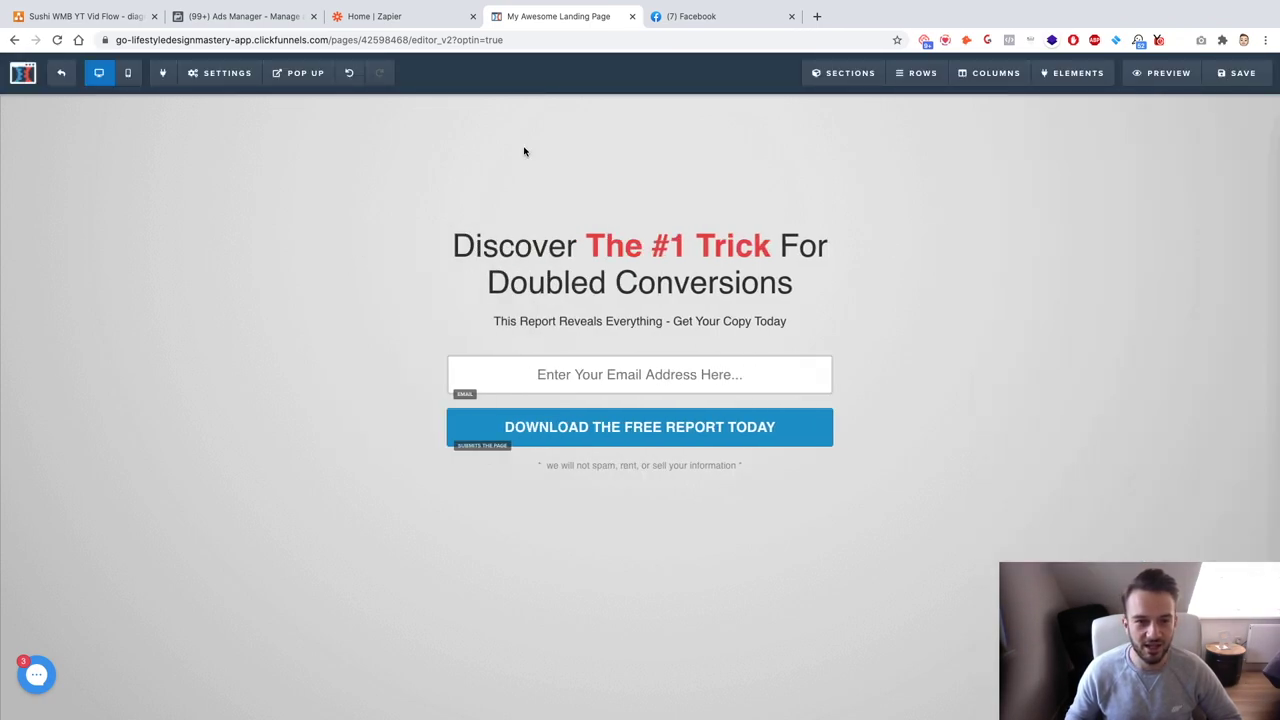
{"action": "mouse_move", "coordinate": [220, 73]}
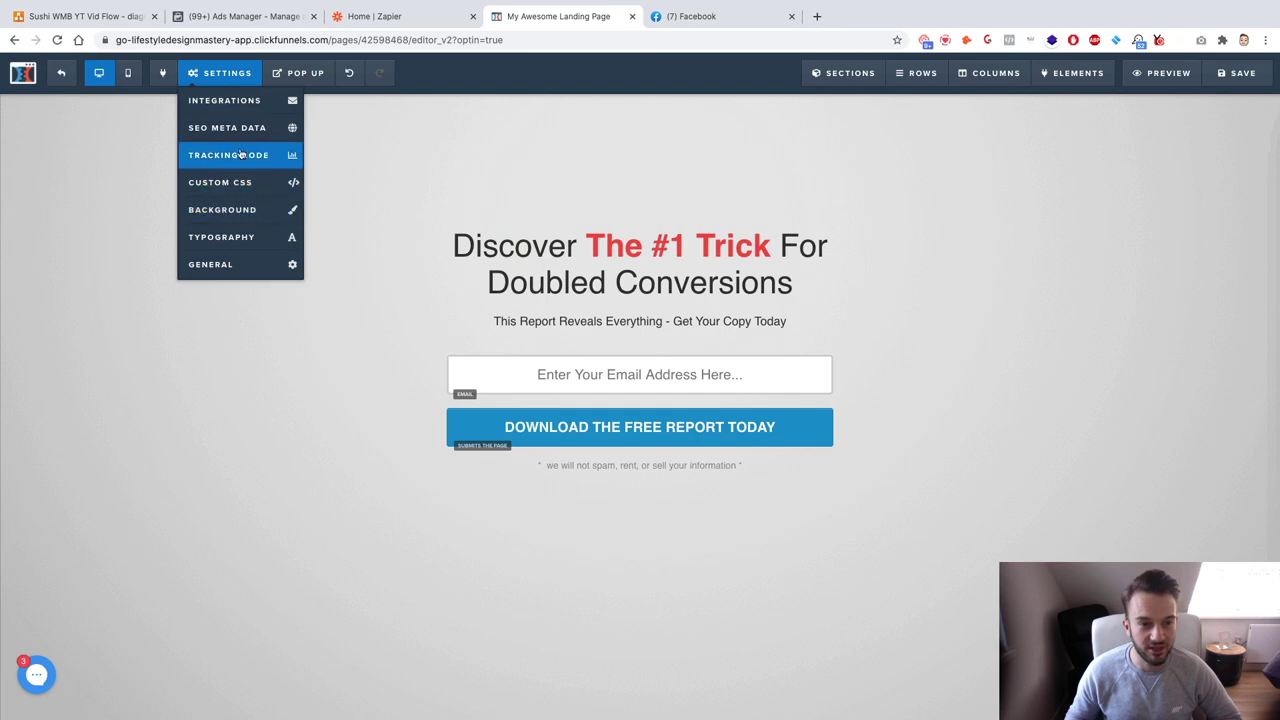
{"action": "left_click", "coordinate": [256, 218]}
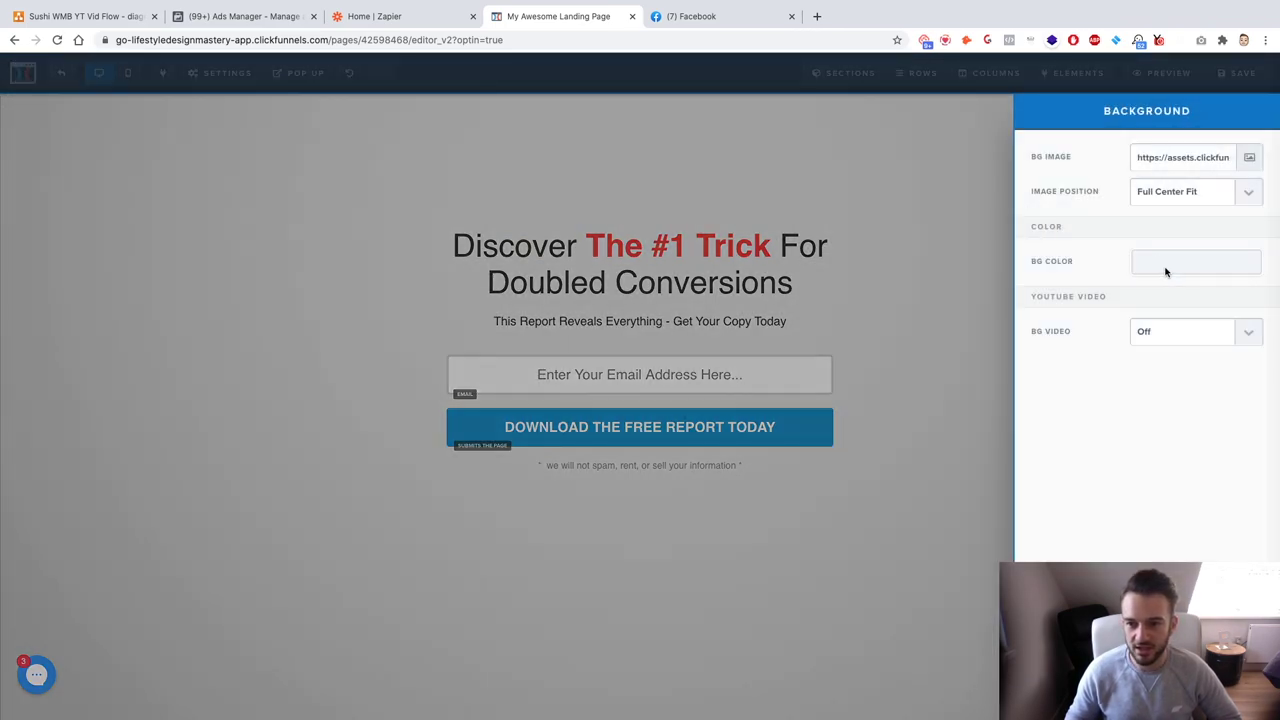
{"action": "left_click", "coordinate": [1170, 264]}
{"action": "left_click", "coordinate": [1118, 308]}
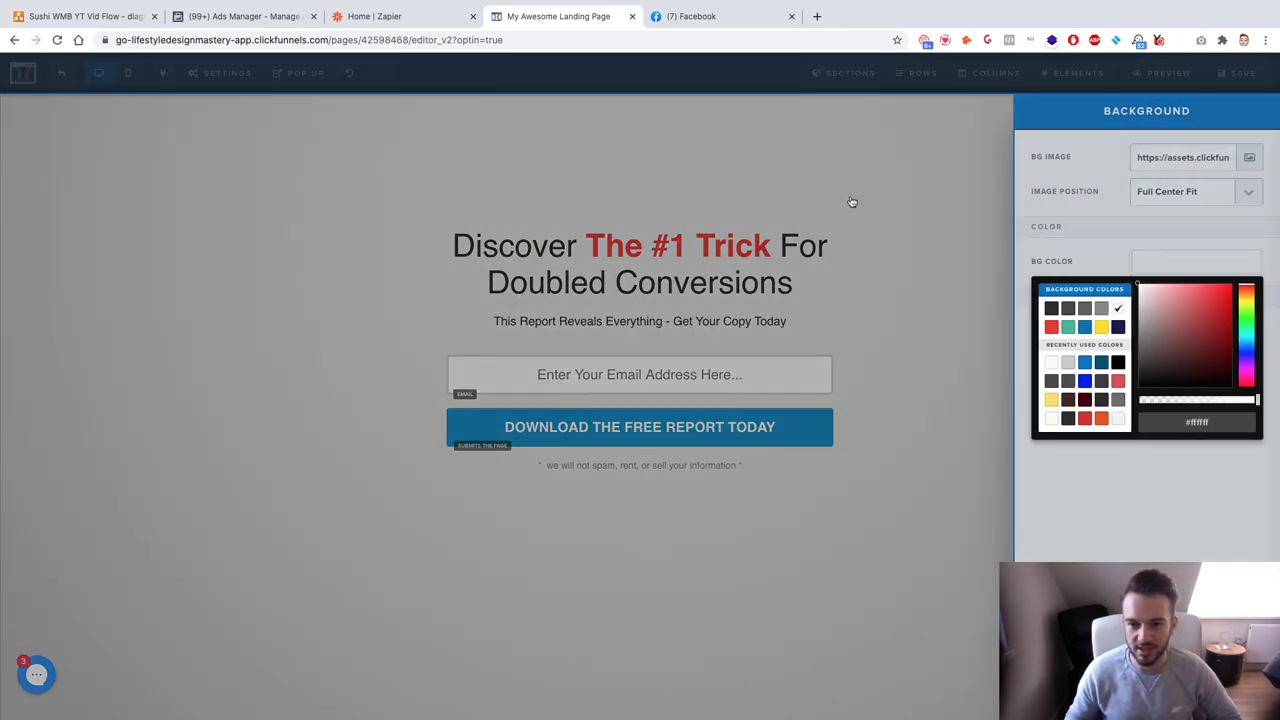
{"action": "left_click", "coordinate": [854, 201]}
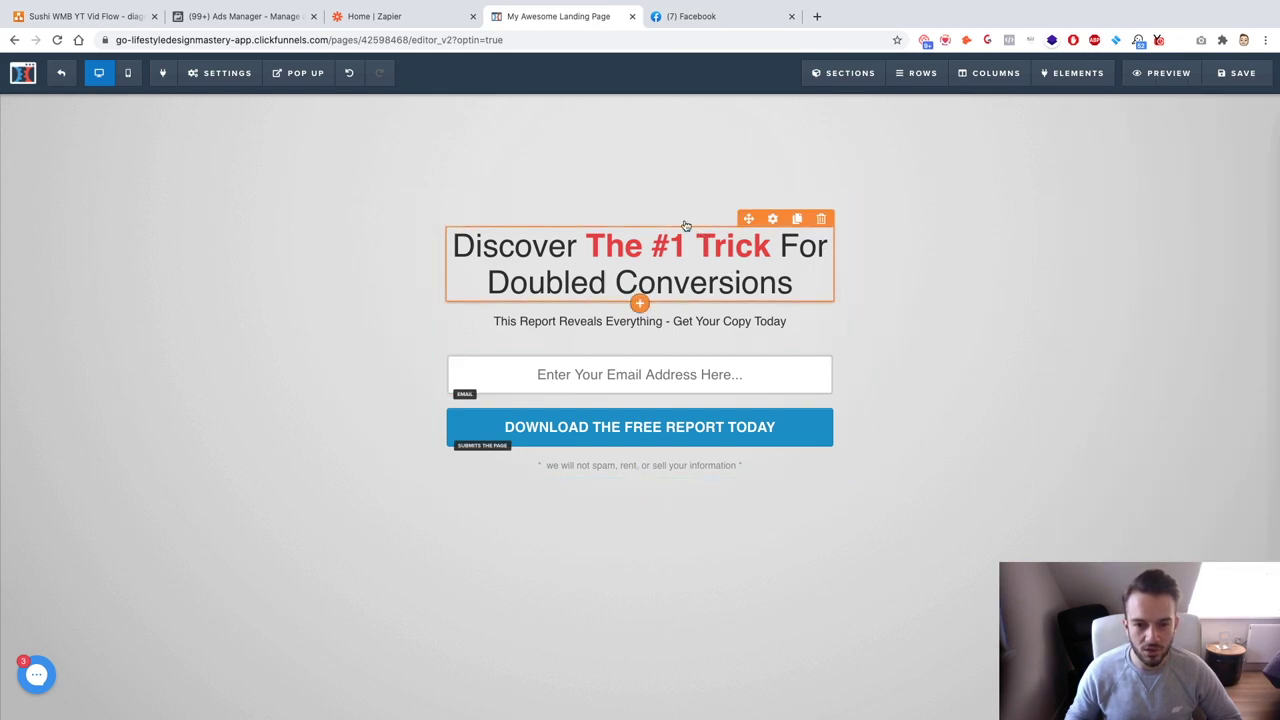
Delete the template's optin section and add a new full-width section to the empty page.
{"action": "left_click", "coordinate": [866, 252]}
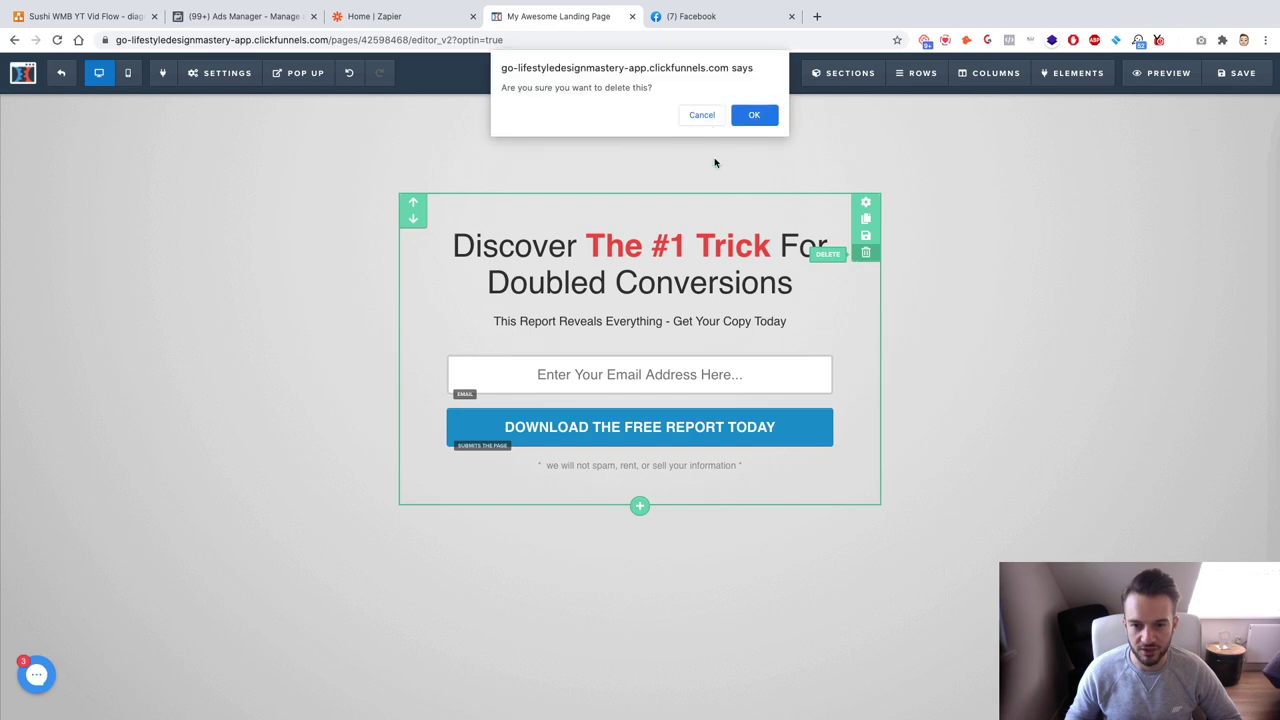
{"action": "left_click", "coordinate": [750, 115]}
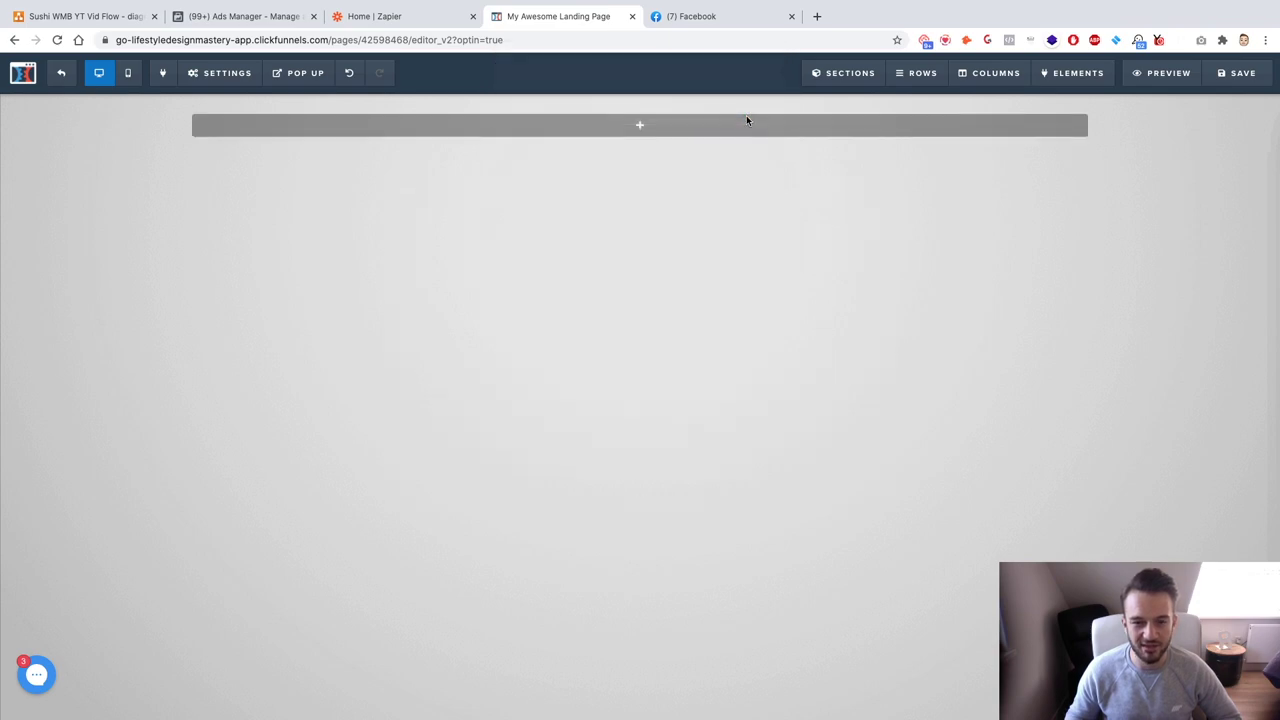
{"action": "left_click", "coordinate": [651, 131]}
{"action": "left_click", "coordinate": [1023, 132]}
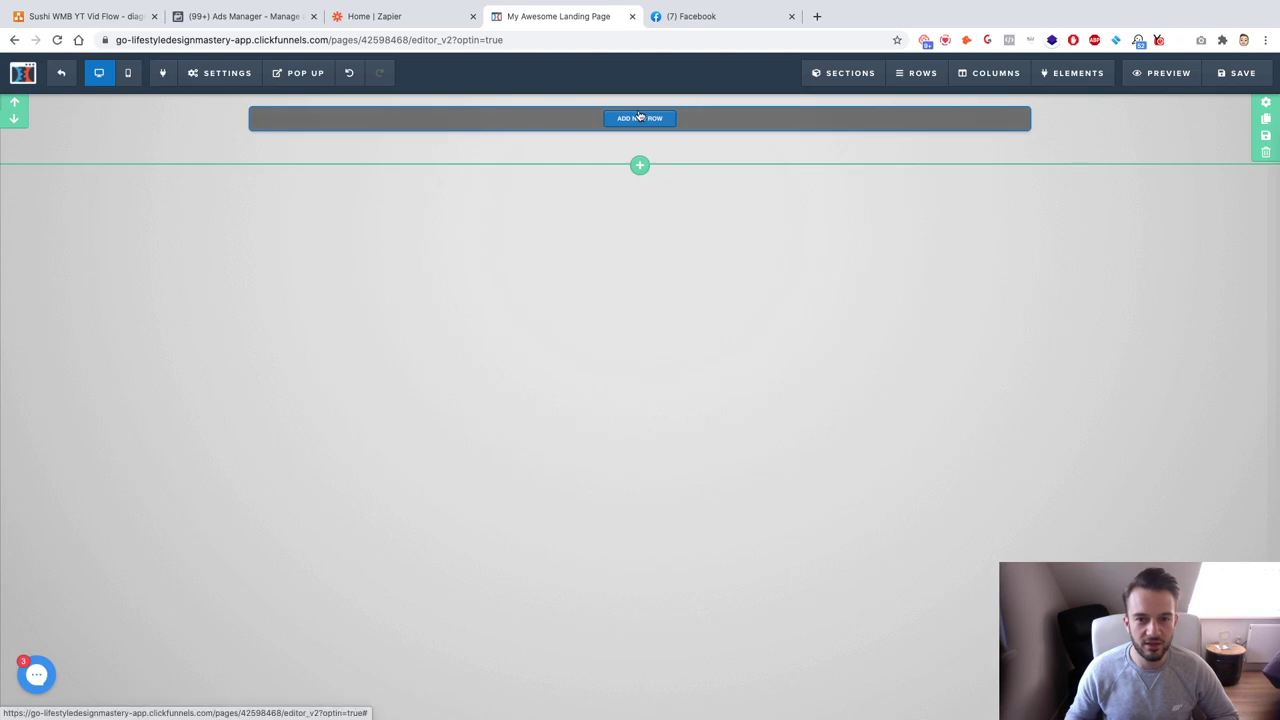
Add a one-column row to the new empty section.
{"action": "left_click", "coordinate": [640, 117]}
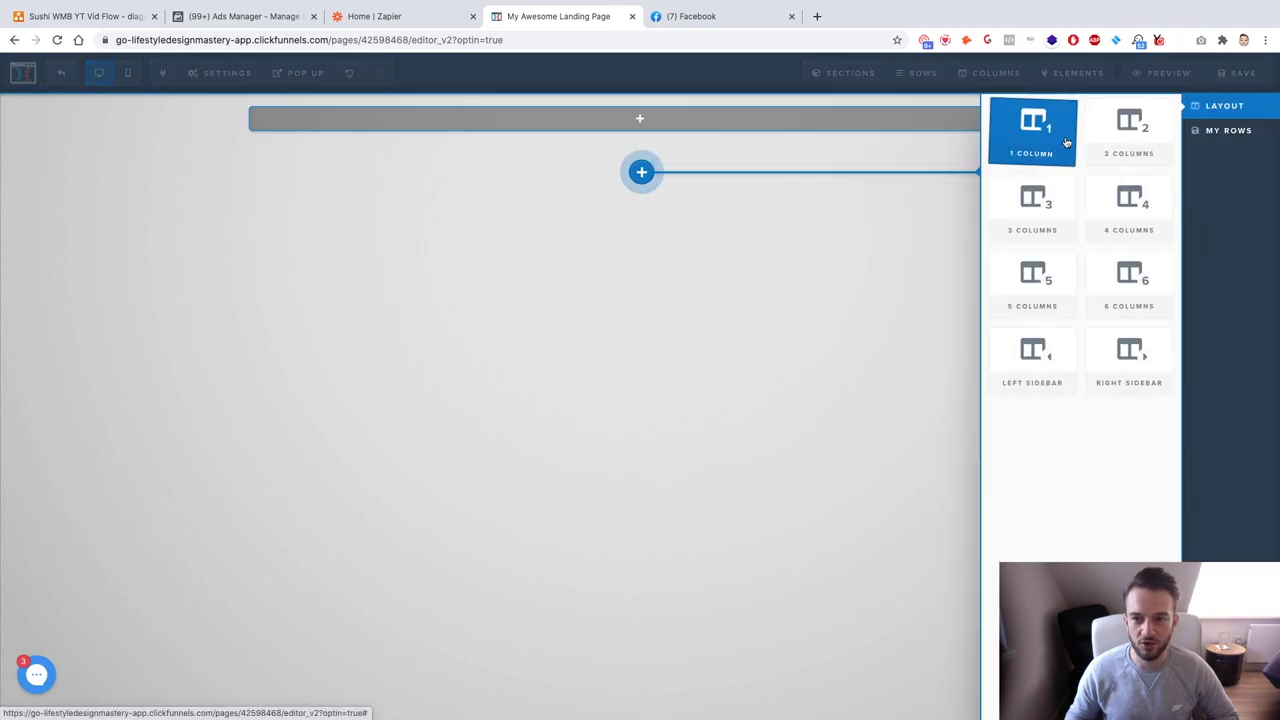
{"action": "left_click", "coordinate": [1034, 125]}
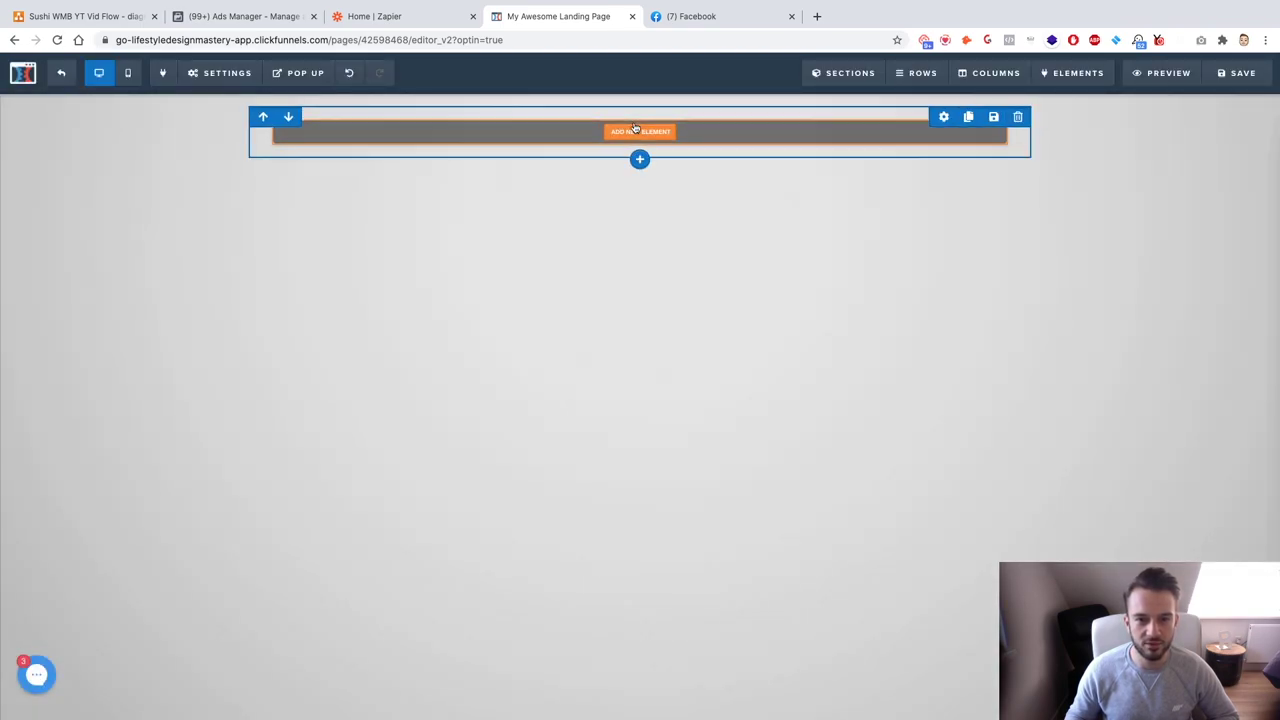
Open Google in a new browser tab and search its images for "sushi logo.png".
{"action": "left_click", "coordinate": [817, 16]}
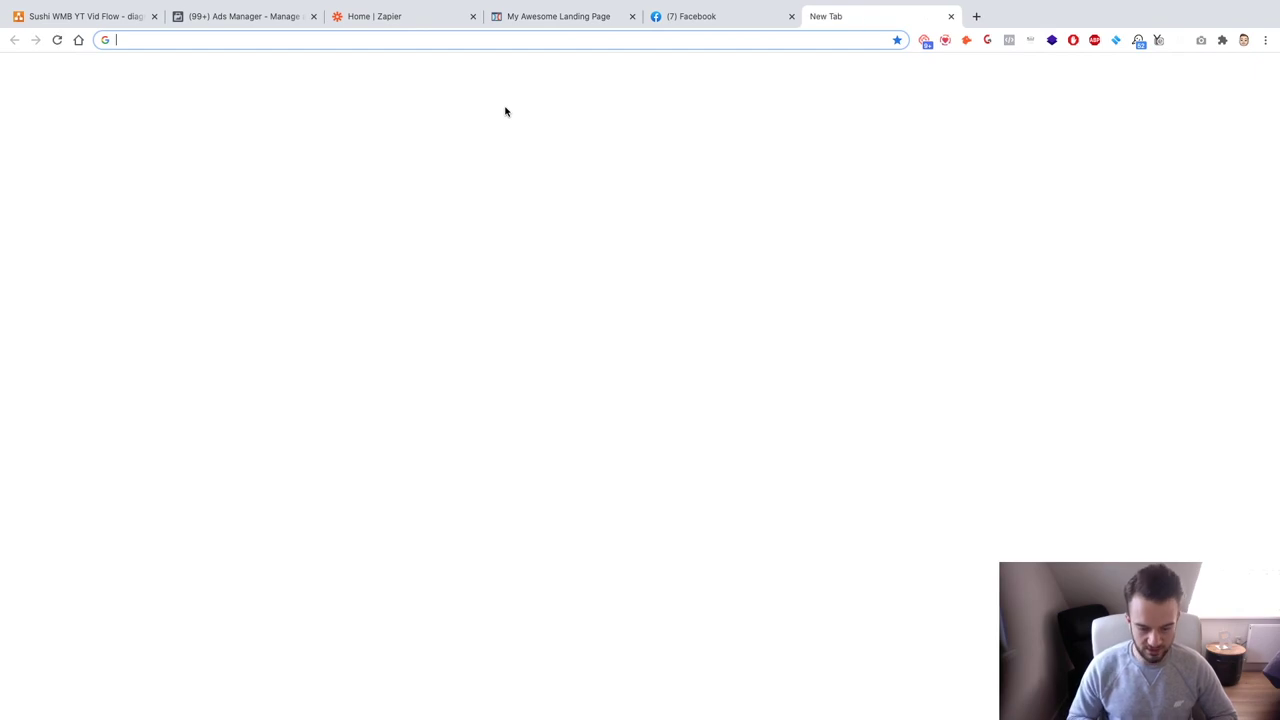
{"action": "type", "text": "googl"}
{"action": "key", "text": "Return"}
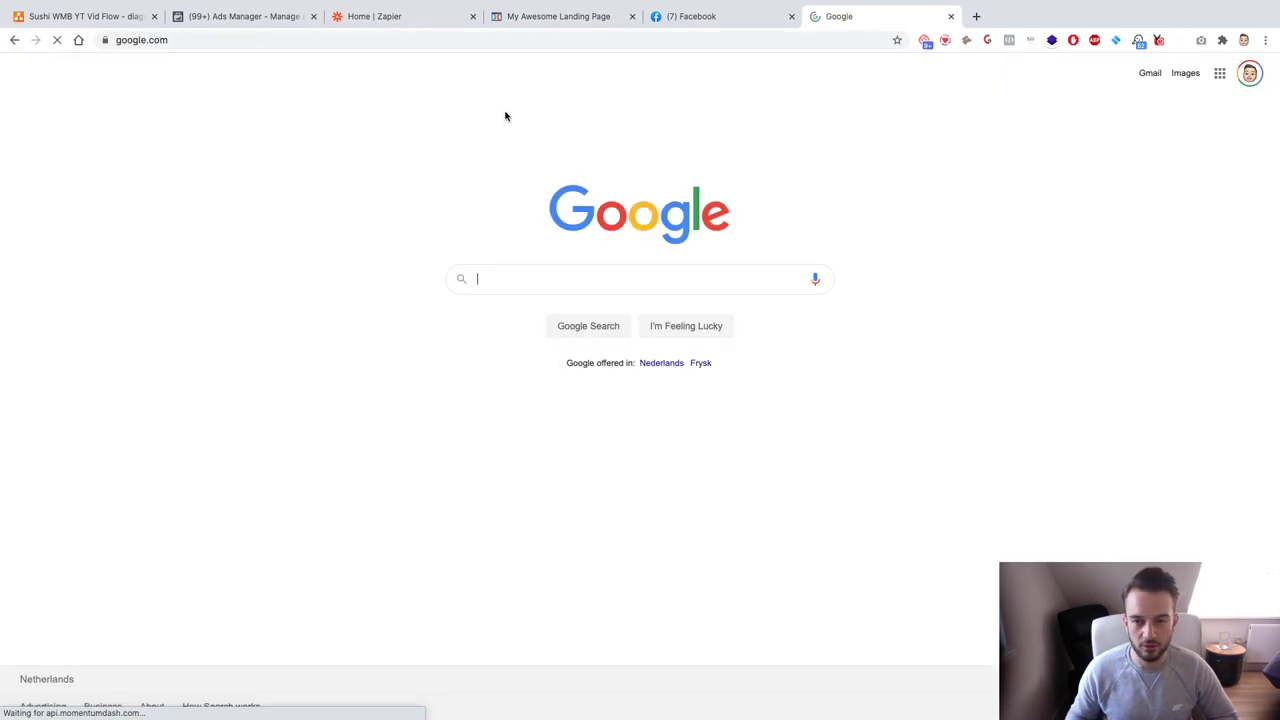
{"action": "type", "text": "sushi logo"}
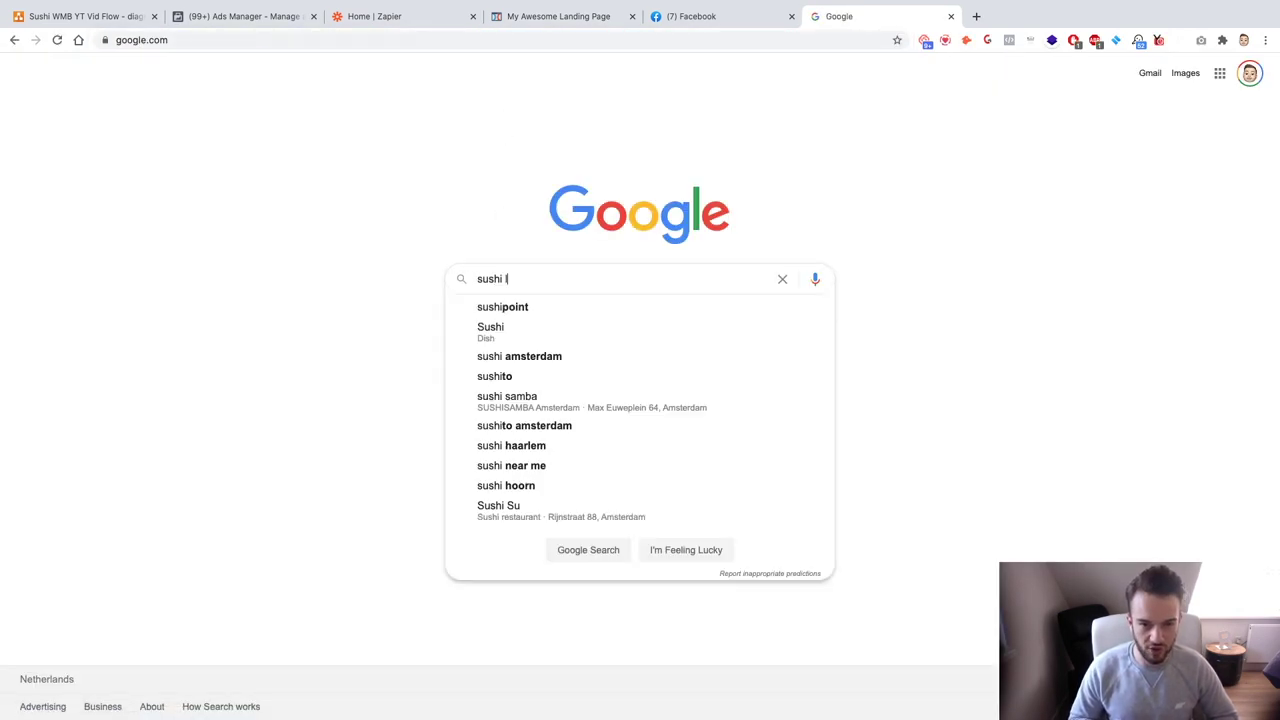
{"action": "key", "text": "Return"}
{"action": "left_click", "coordinate": [186, 119]}
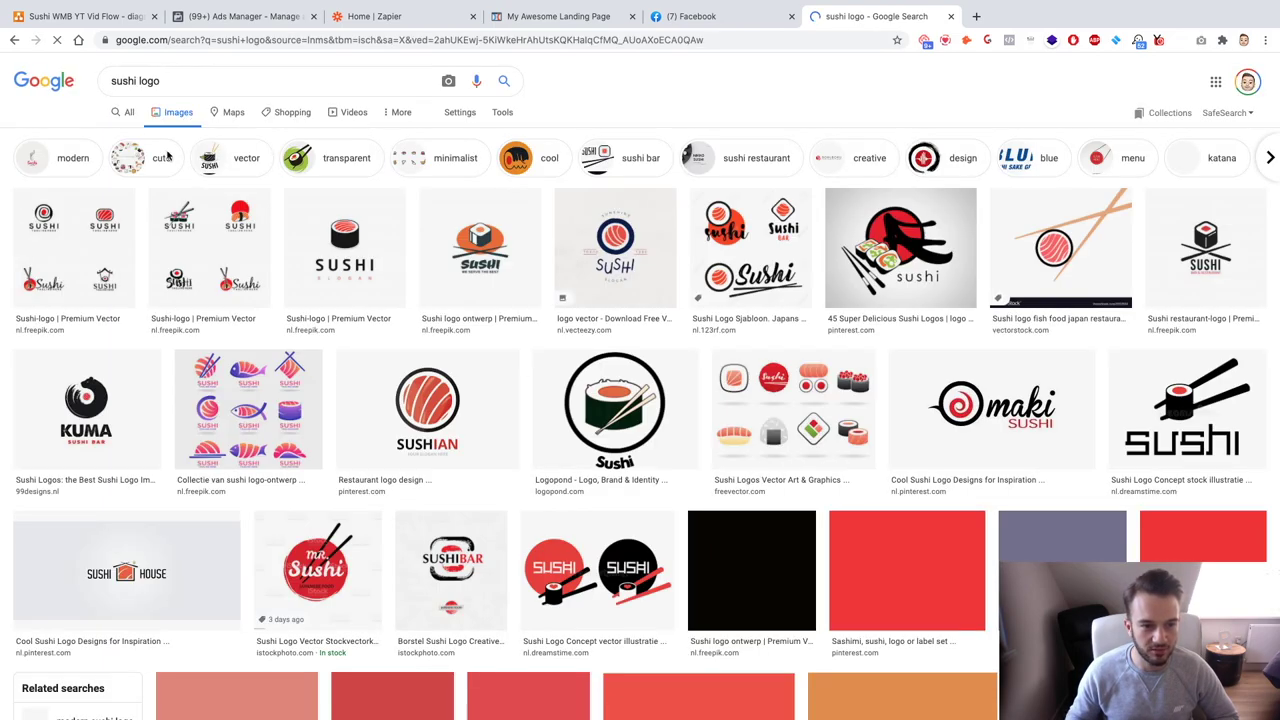
{"action": "left_click", "coordinate": [168, 81]}
{"action": "type", "text": ".png"}
{"action": "key", "text": "Return"}
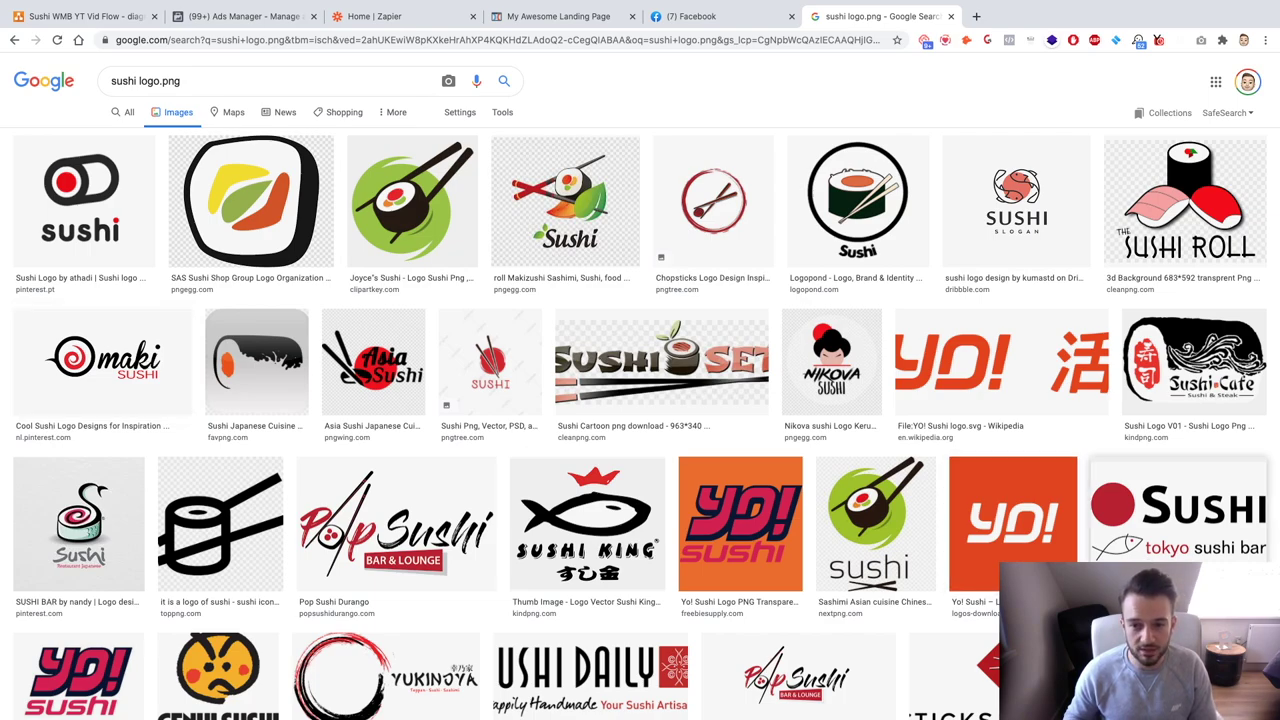
Save the round Logopond sushi roll logo from the image results to the computer.
{"action": "left_click", "coordinate": [866, 208]}
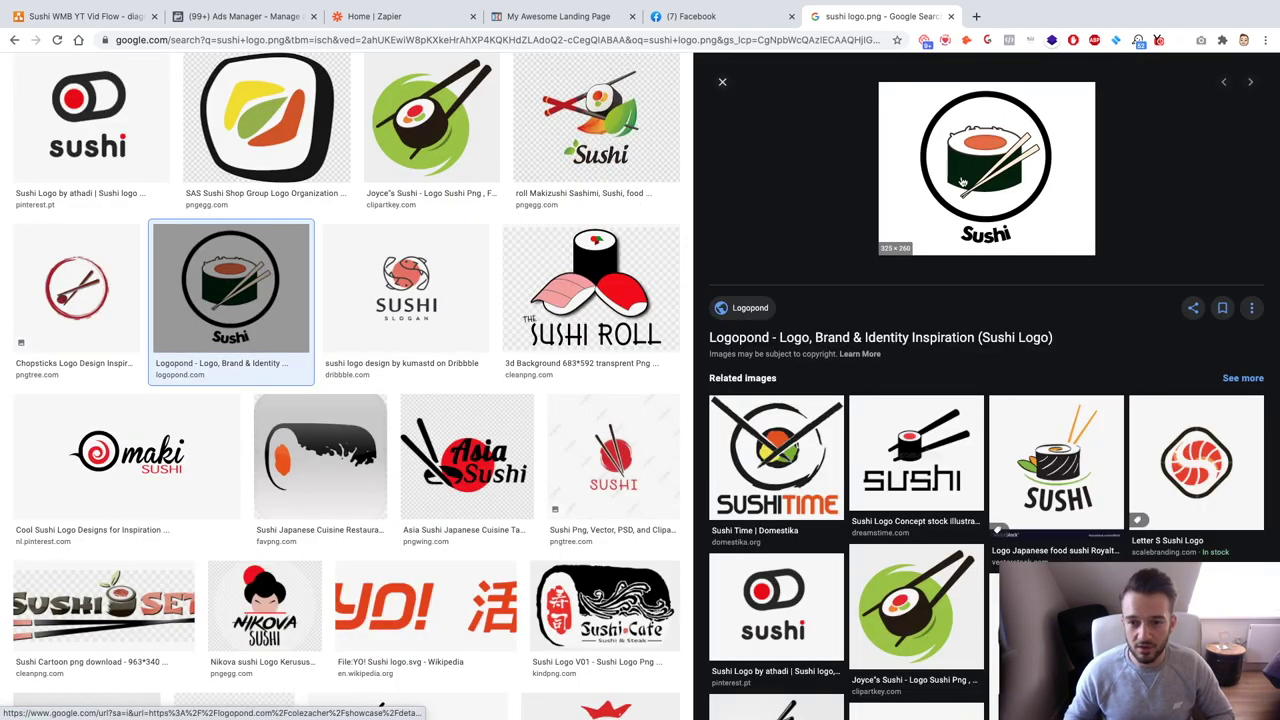
{"action": "right_click", "coordinate": [962, 174]}
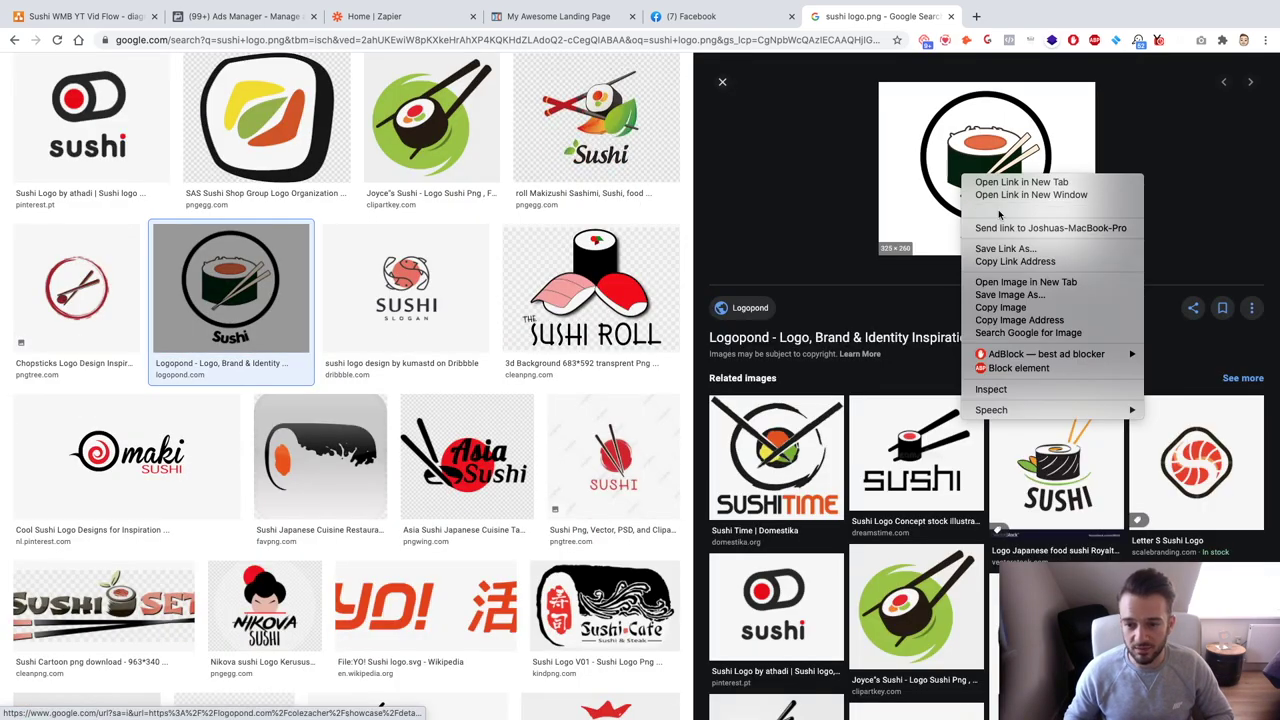
{"action": "left_click", "coordinate": [1042, 296]}
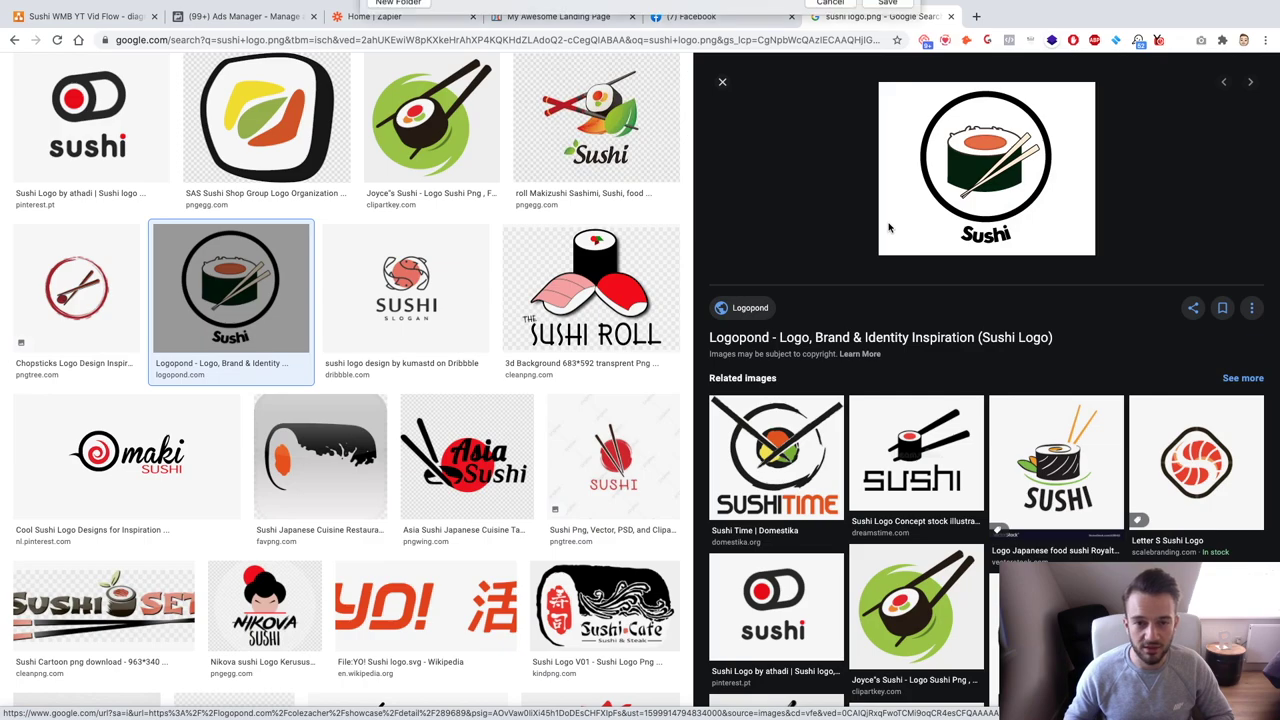
{"action": "key", "text": "Return"}
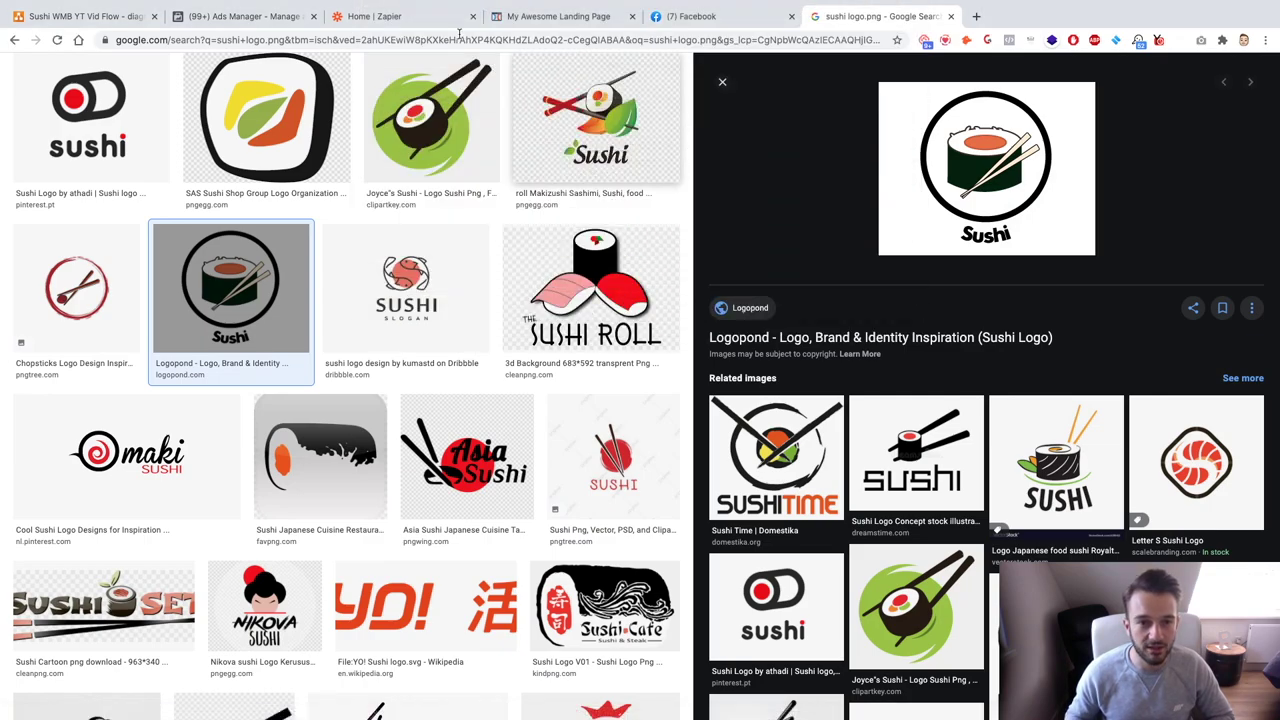
Switch back to the ClickFunnels page editor and add an image element to the one-column row.
{"action": "left_click", "coordinate": [518, 16]}
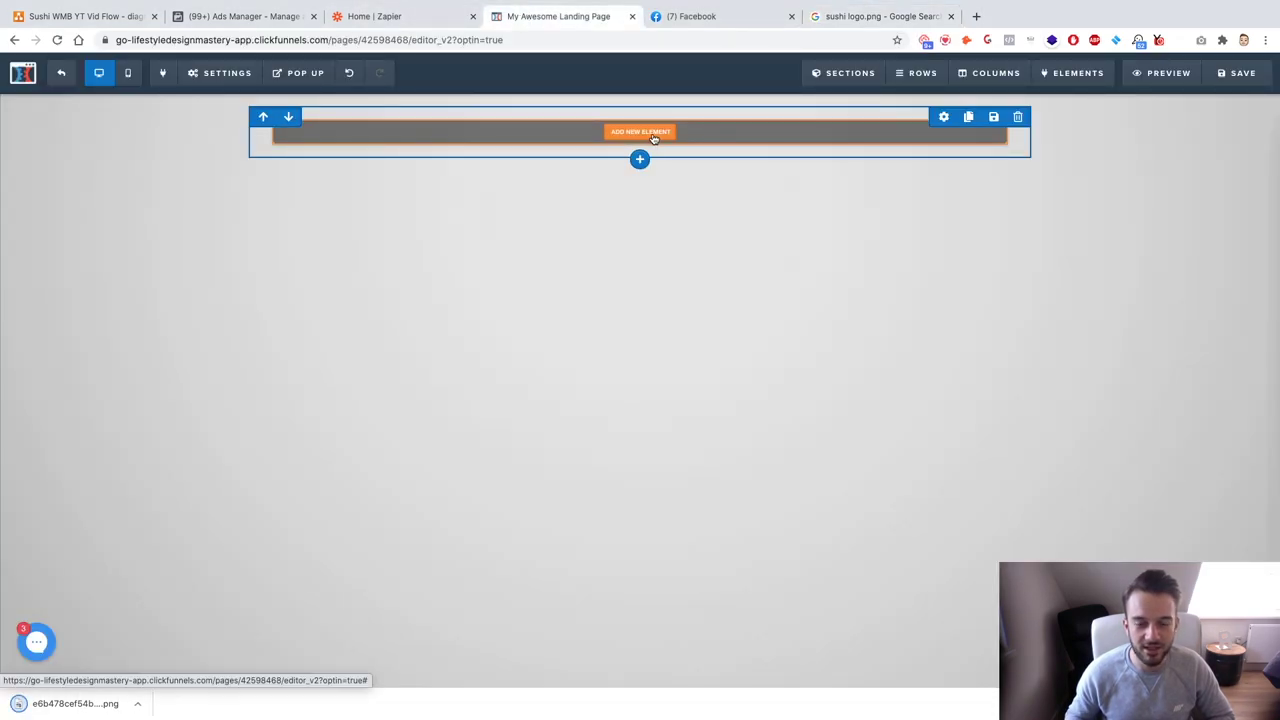
{"action": "left_click", "coordinate": [654, 138]}
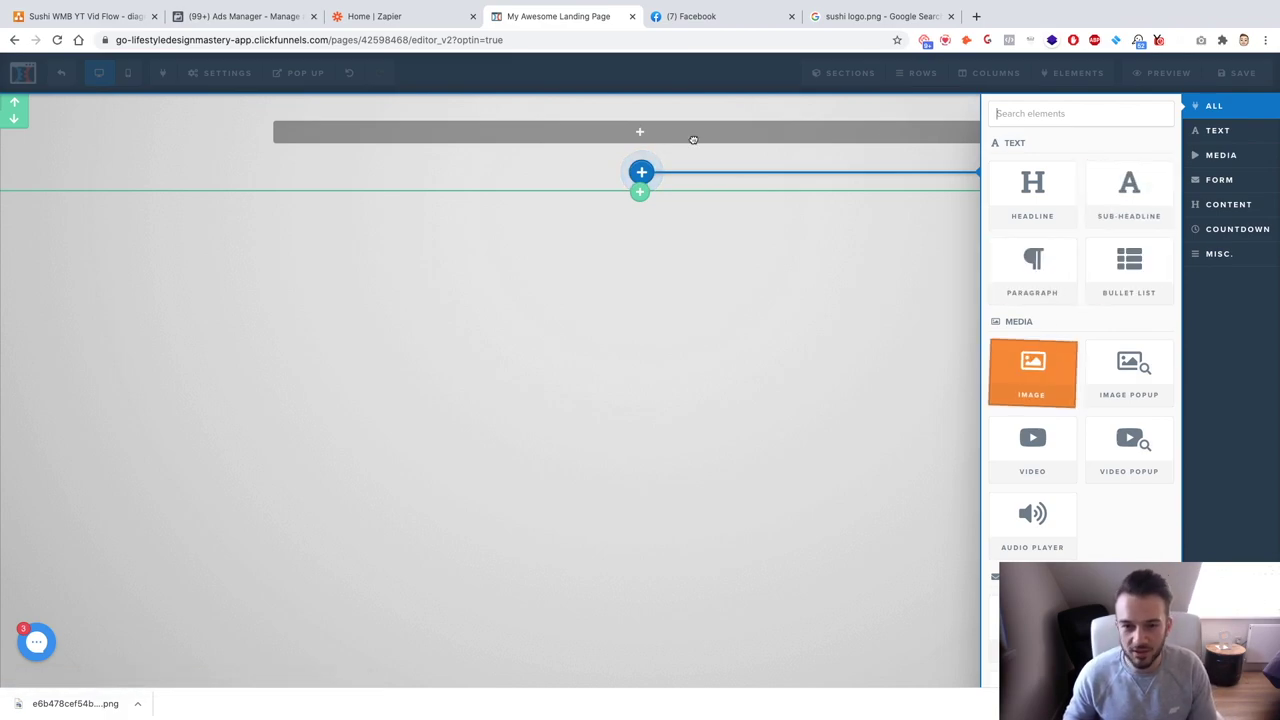
{"action": "left_click_drag", "start_coordinate": [693, 140], "coordinate": [688, 141]}
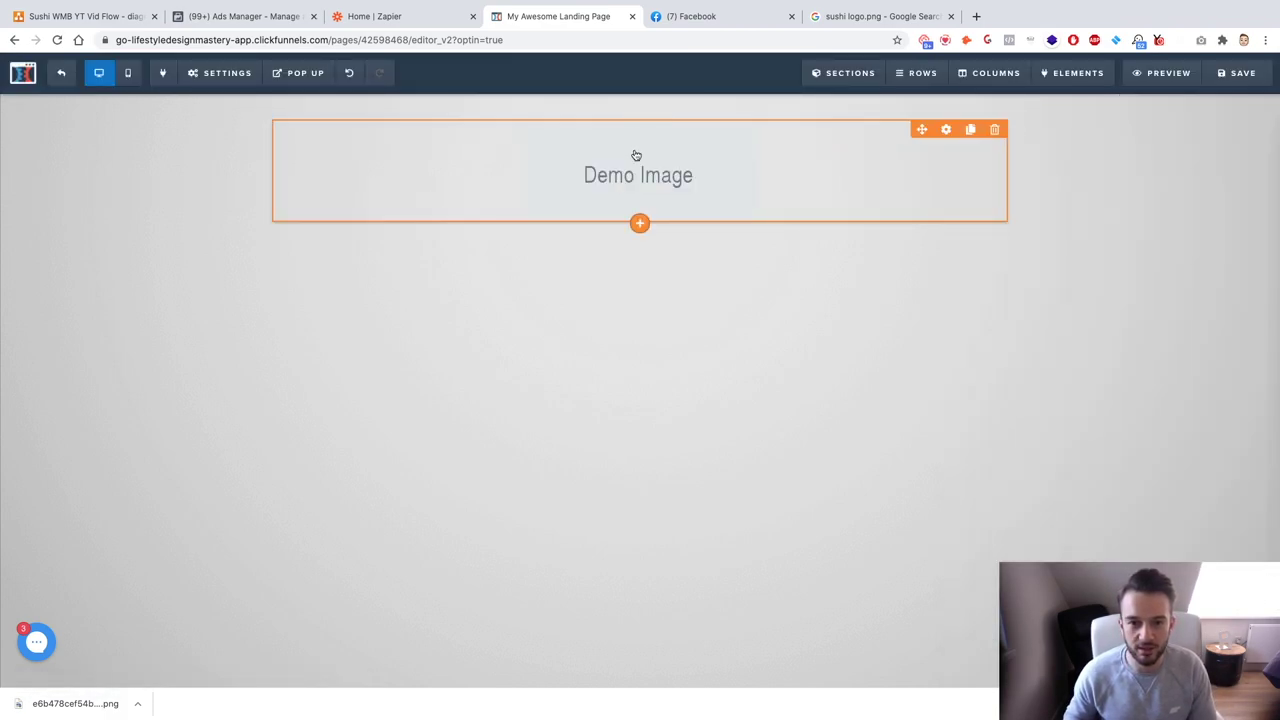
Upload e6b478cef54b8fb8acfd1b4dee22f543.png from the Desktop and use it as the image element's picture.
{"action": "left_click", "coordinate": [637, 172]}
{"action": "left_click", "coordinate": [1250, 221]}
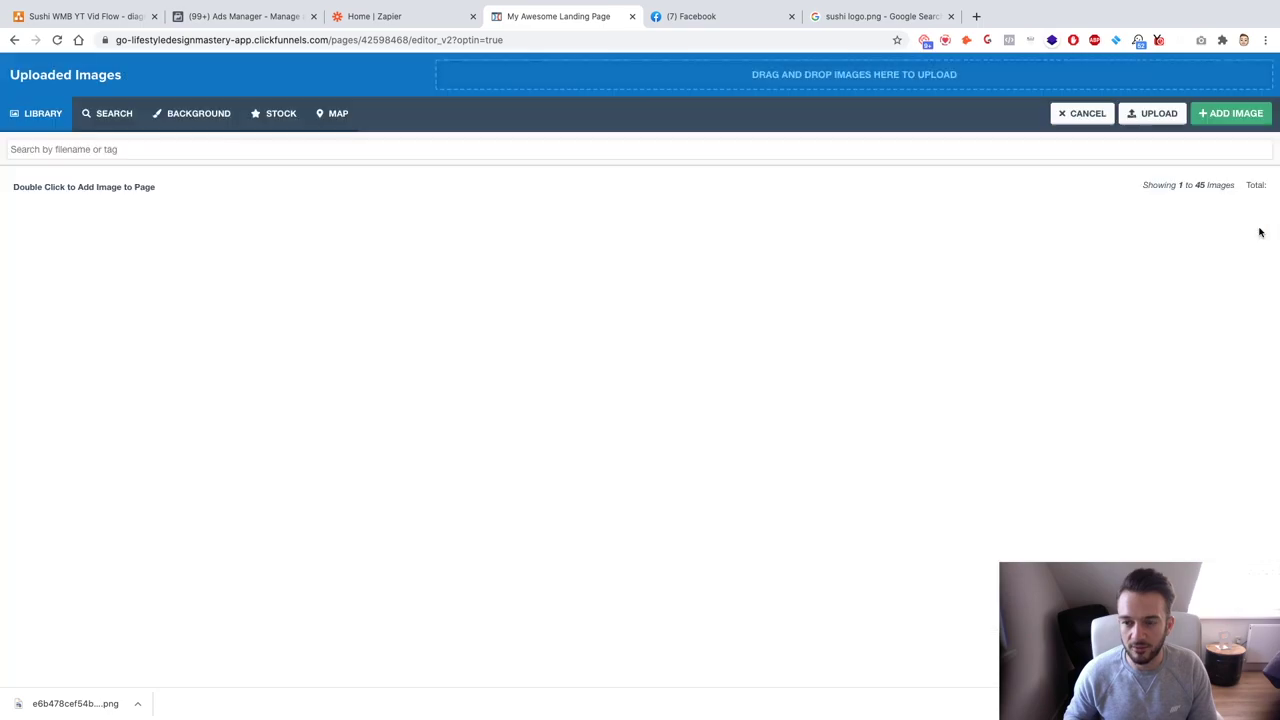
{"action": "left_click", "coordinate": [1157, 113]}
{"action": "left_click", "coordinate": [405, 139]}
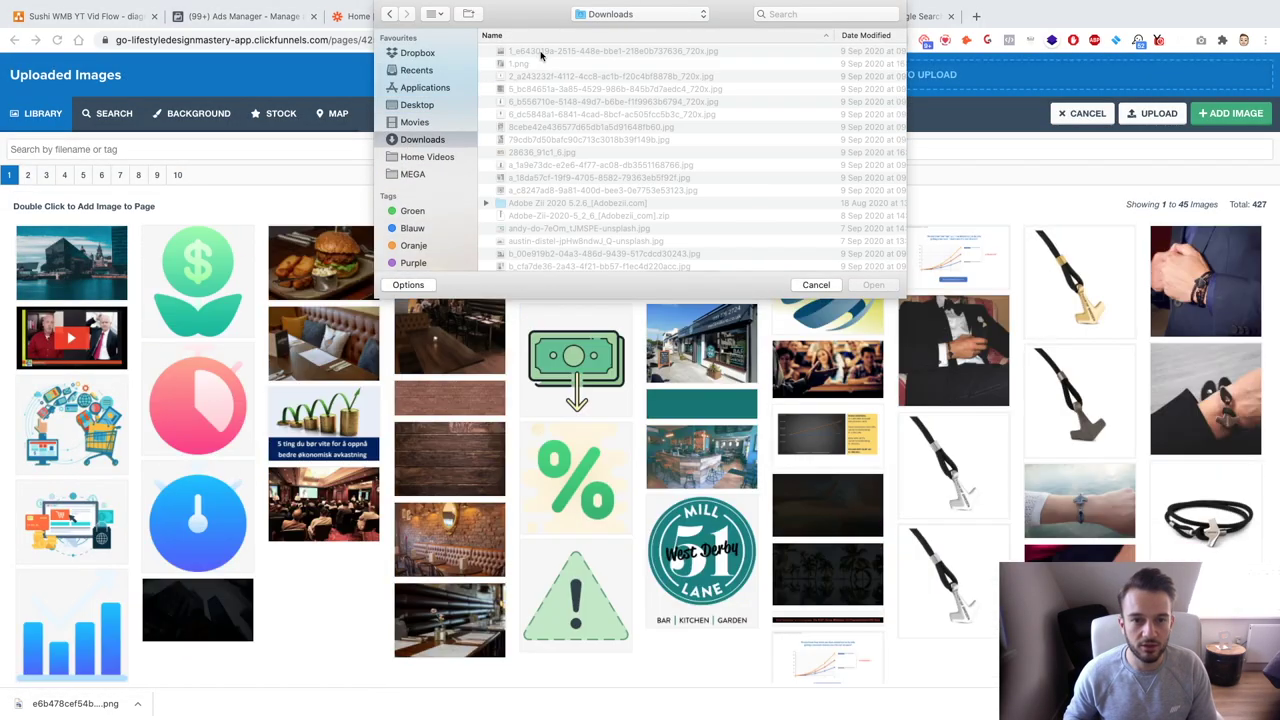
{"action": "double_click", "coordinate": [541, 51]}
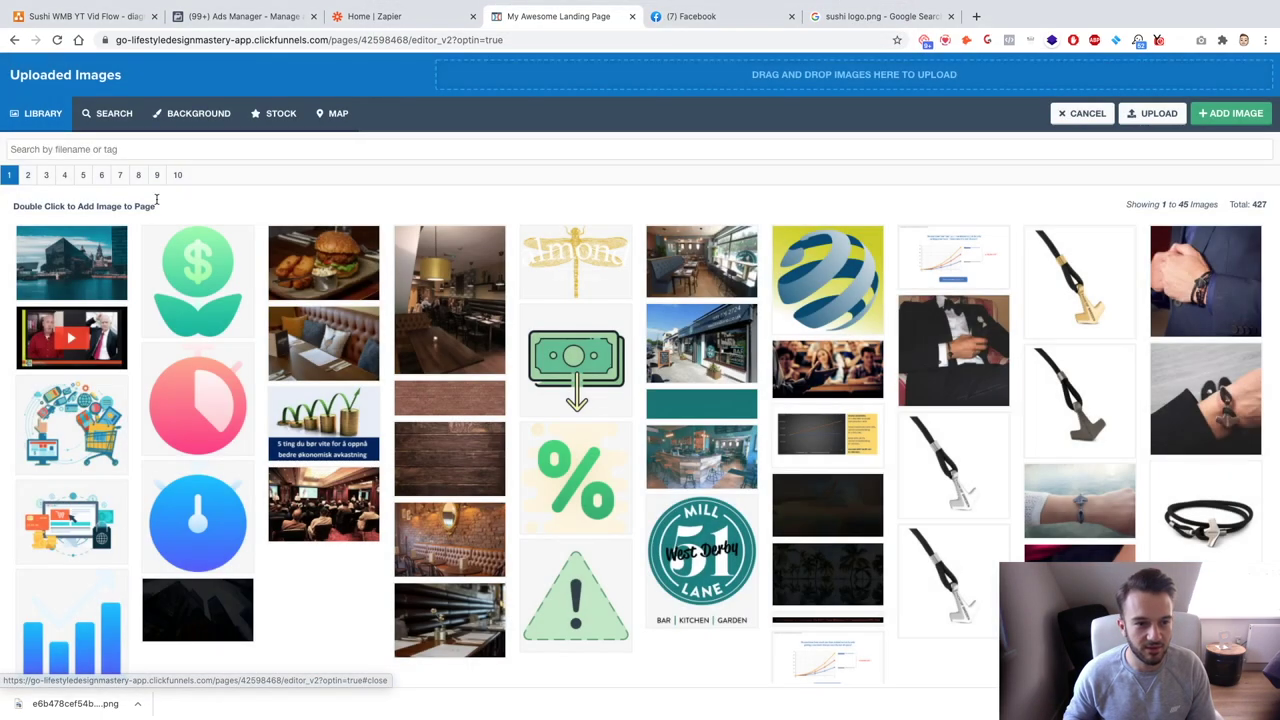
{"action": "left_click", "coordinate": [1135, 117]}
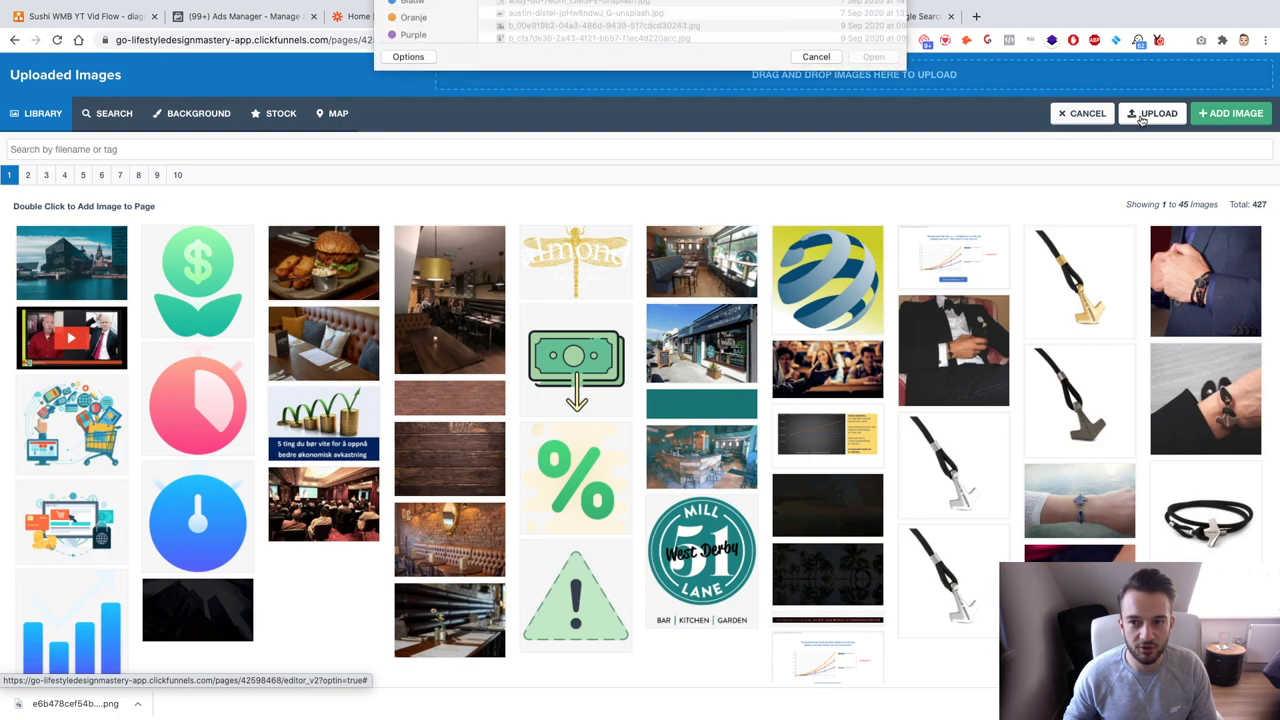
{"action": "key", "text": "super+shift+d"}
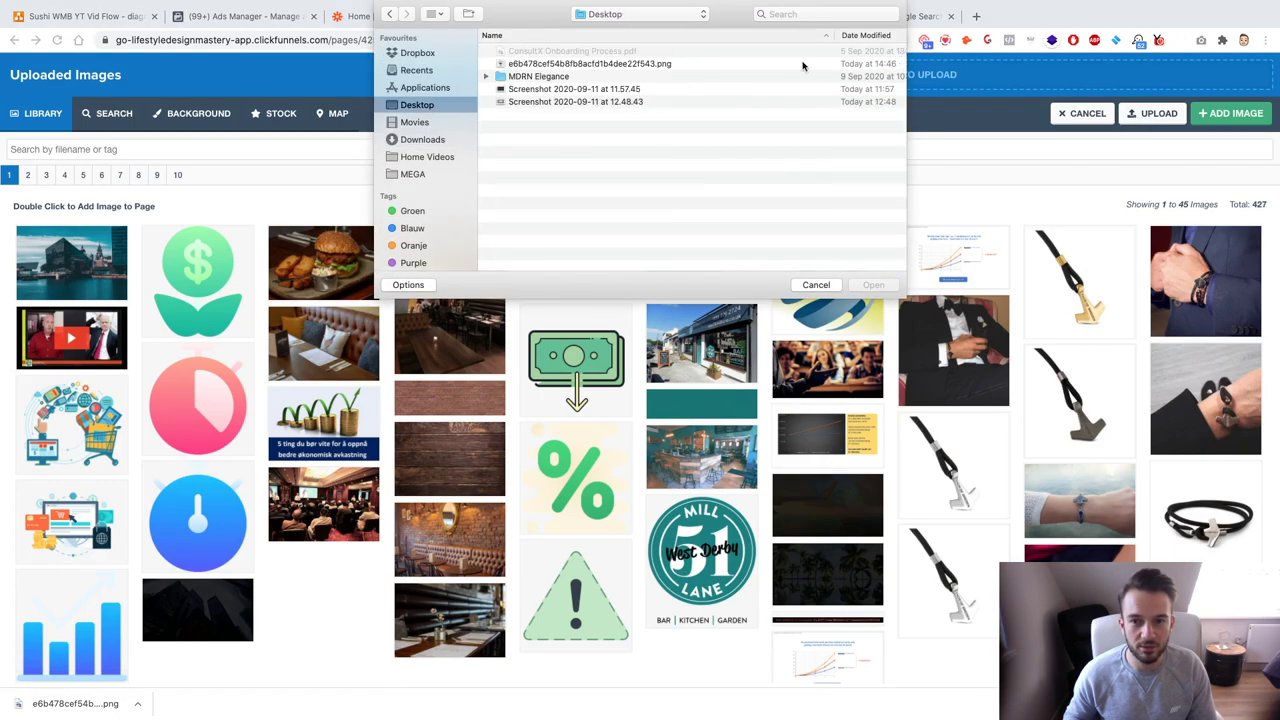
{"action": "double_click", "coordinate": [860, 66]}
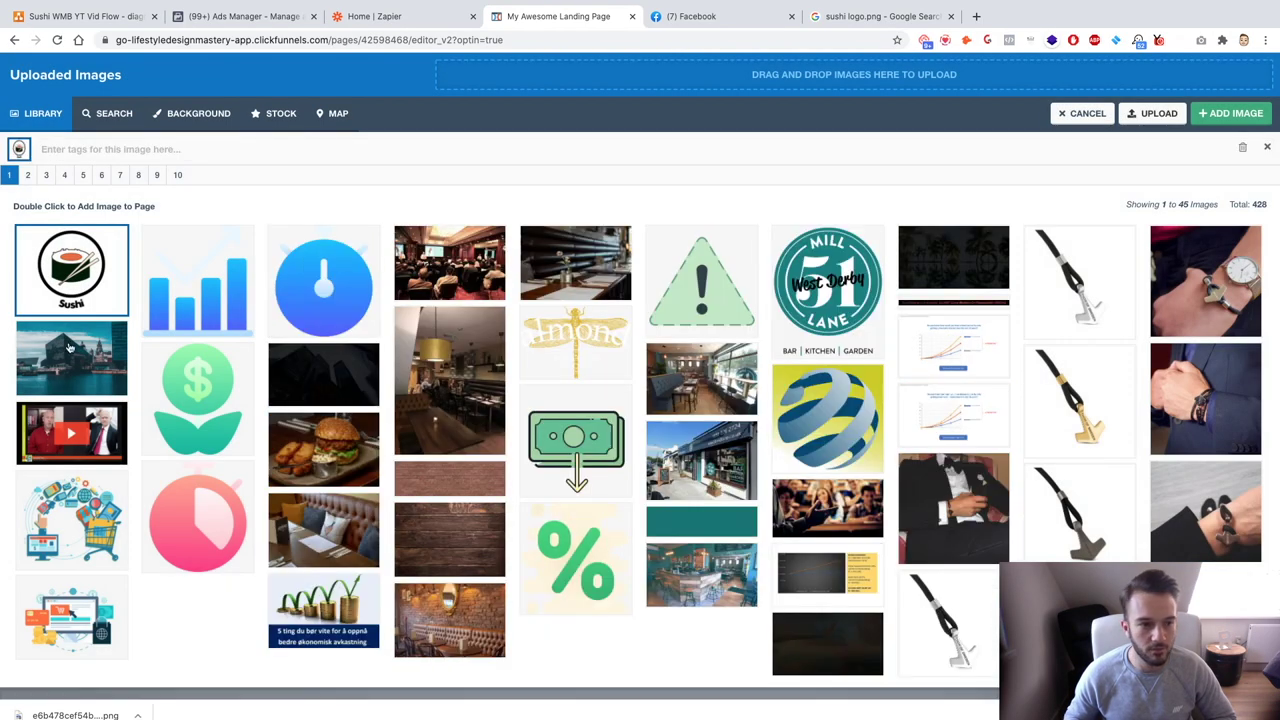
{"action": "left_click", "coordinate": [1230, 113]}
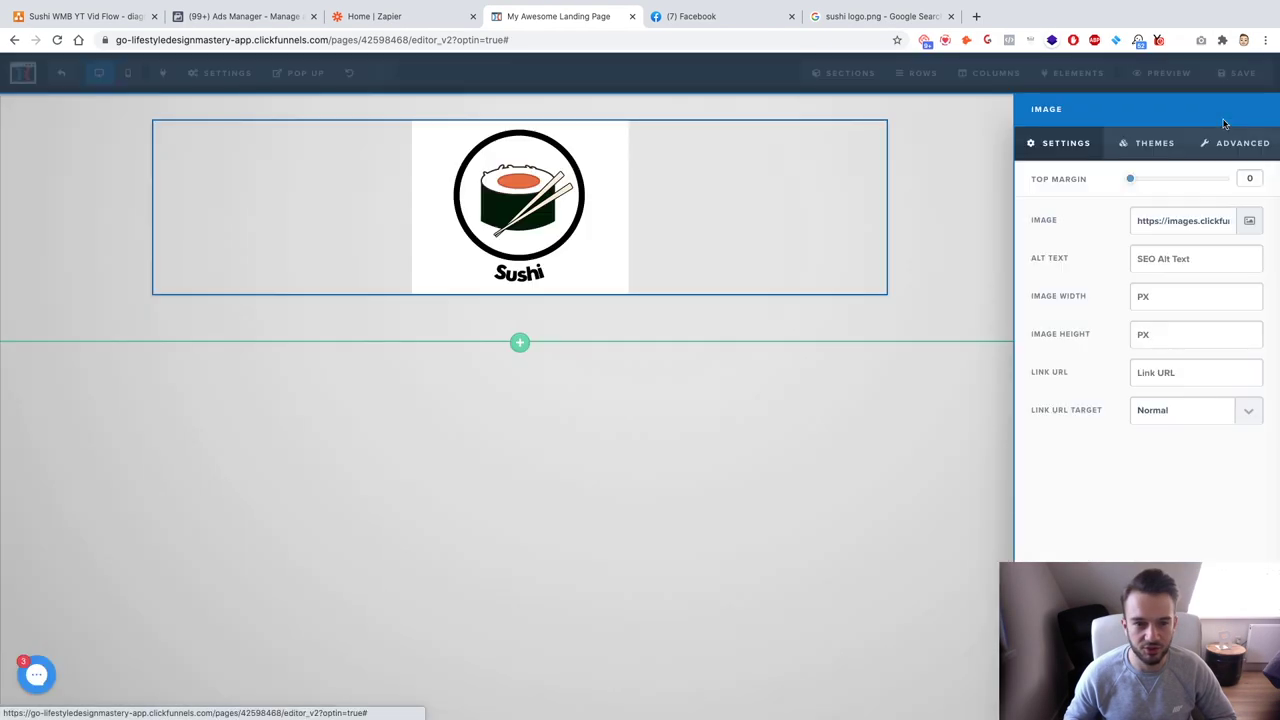
{"action": "left_click", "coordinate": [840, 356]}
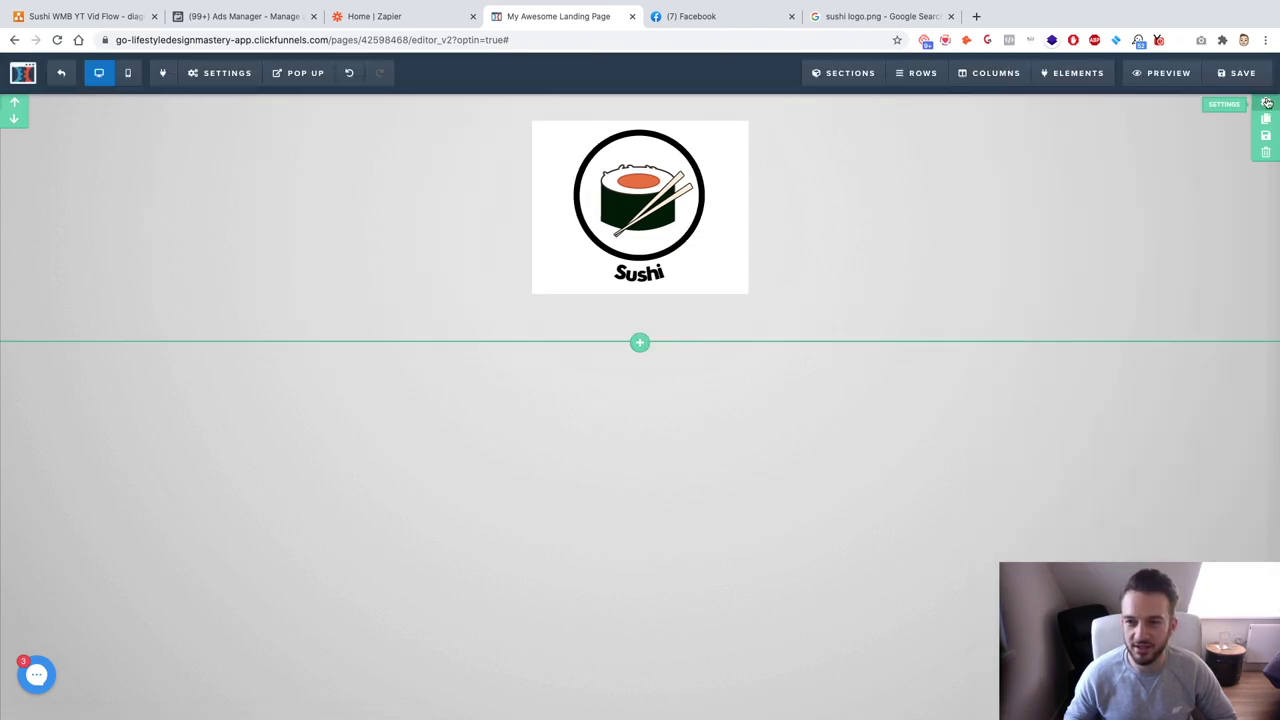
Set the logo section's background color to white (#ffffff).
{"action": "left_click", "coordinate": [1268, 103]}
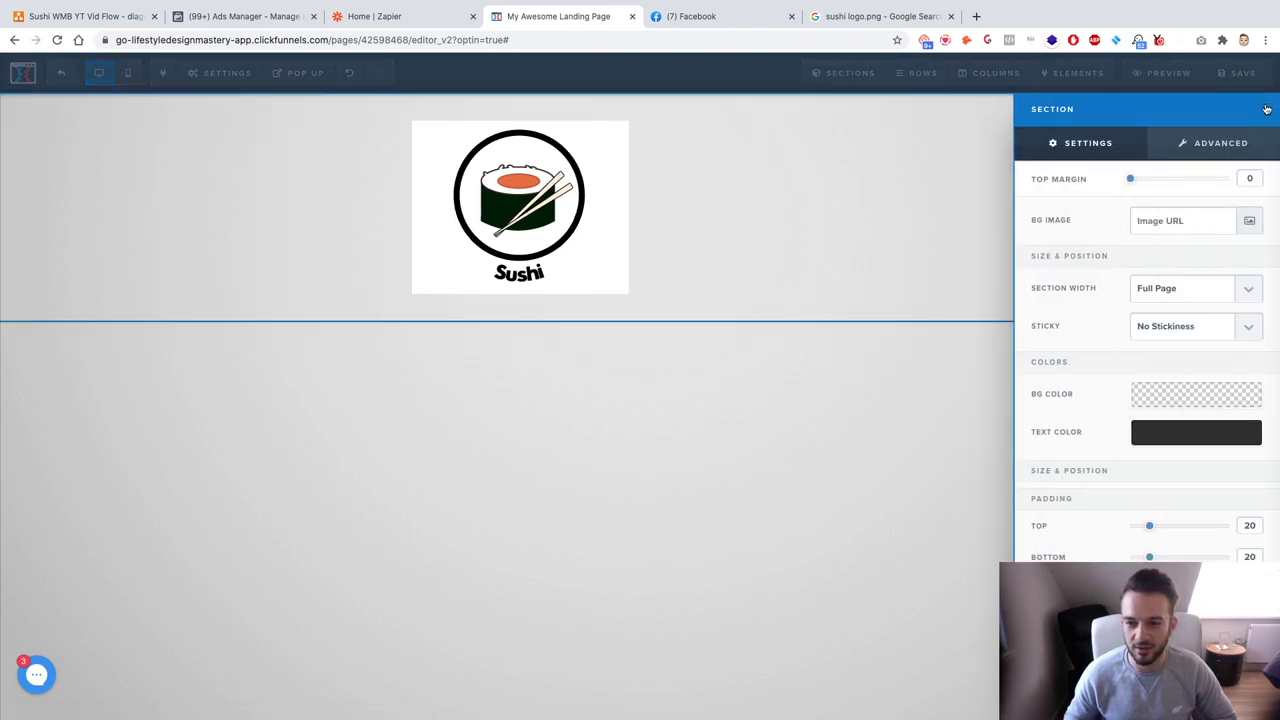
{"action": "left_click", "coordinate": [1138, 391]}
{"action": "left_click", "coordinate": [1119, 443]}
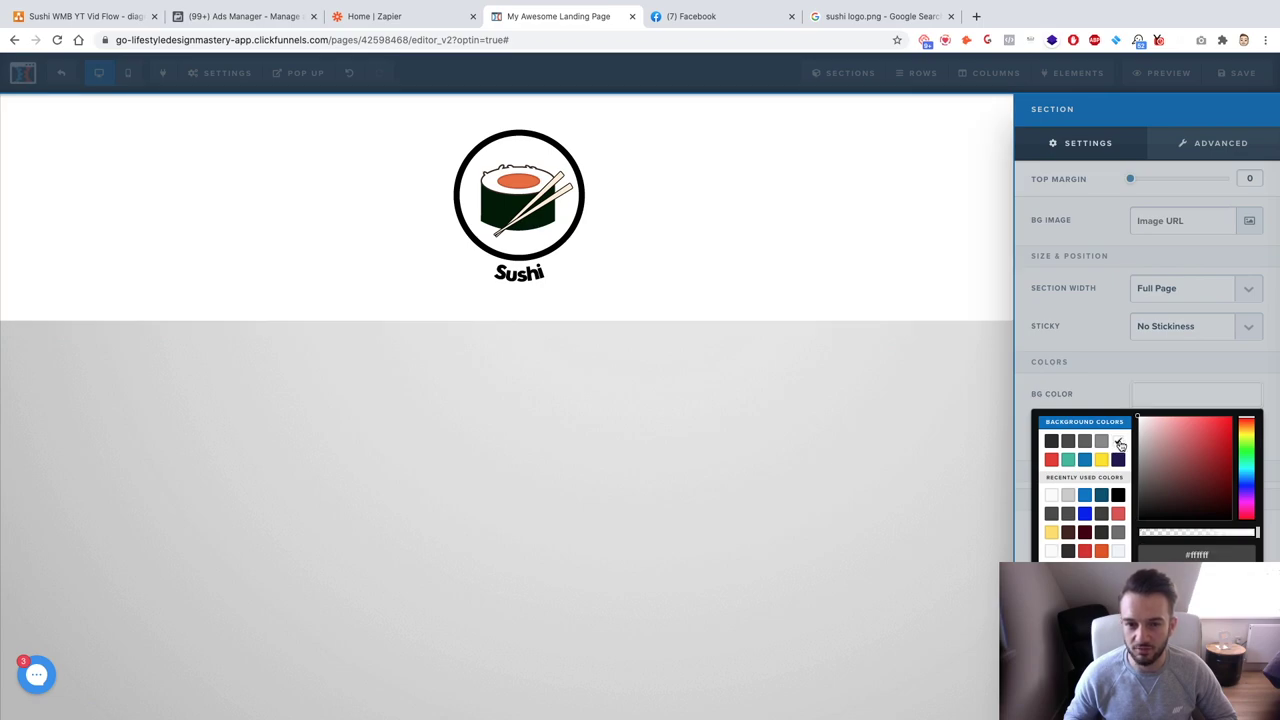
{"action": "left_click", "coordinate": [694, 409]}
{"action": "left_click", "coordinate": [226, 74]}
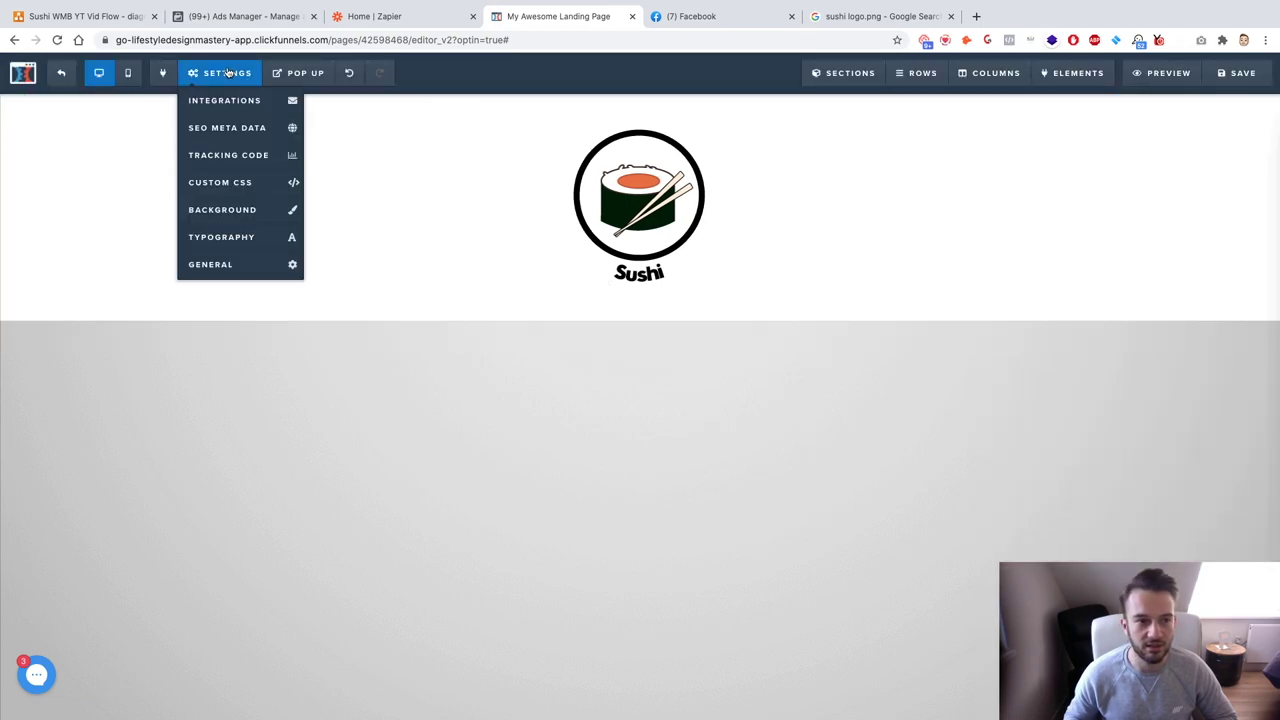
{"action": "left_click", "coordinate": [238, 209]}
{"action": "left_click", "coordinate": [1142, 268]}
{"action": "left_click", "coordinate": [901, 404]}
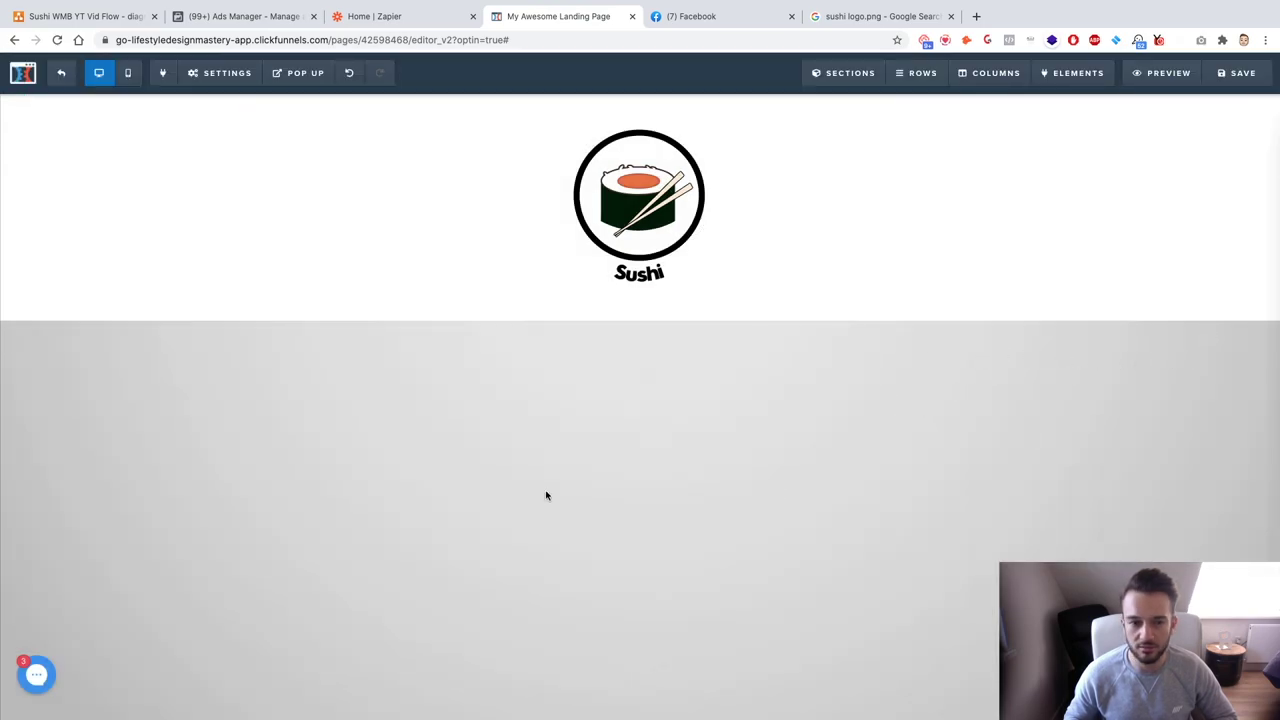
Remove the background image from the page's background settings.
{"action": "left_click", "coordinate": [226, 73]}
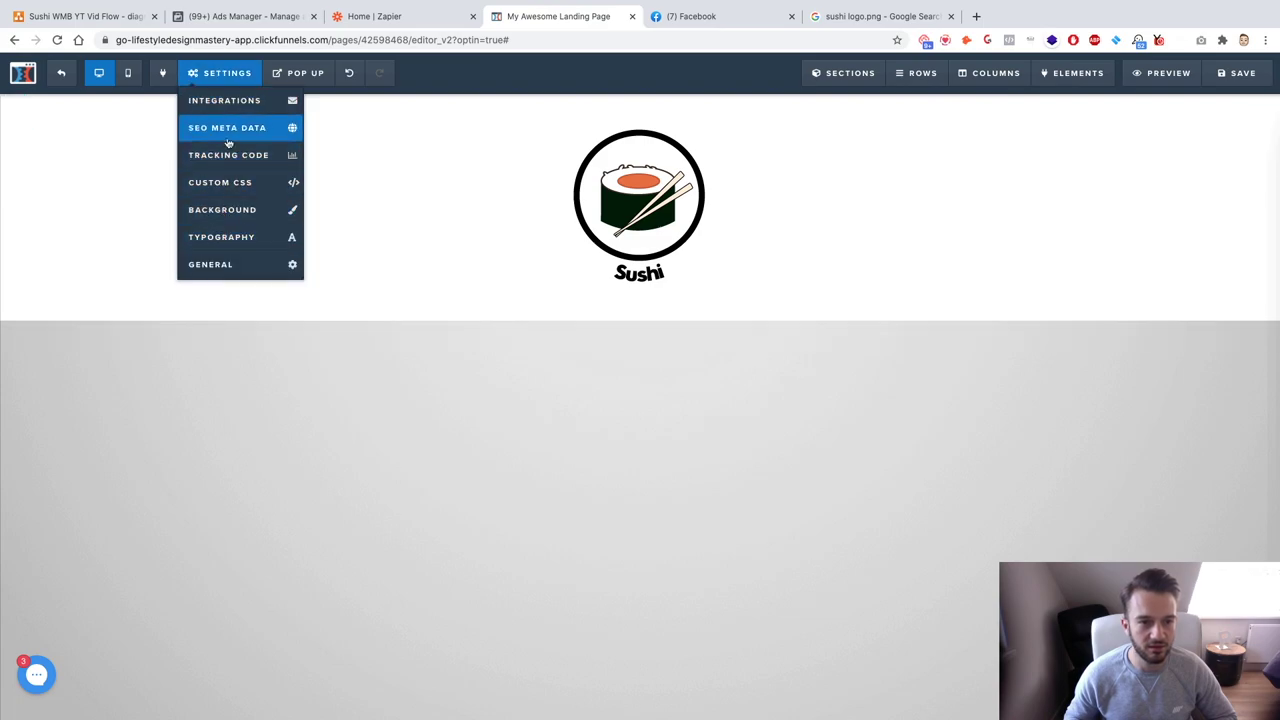
{"action": "left_click", "coordinate": [218, 210]}
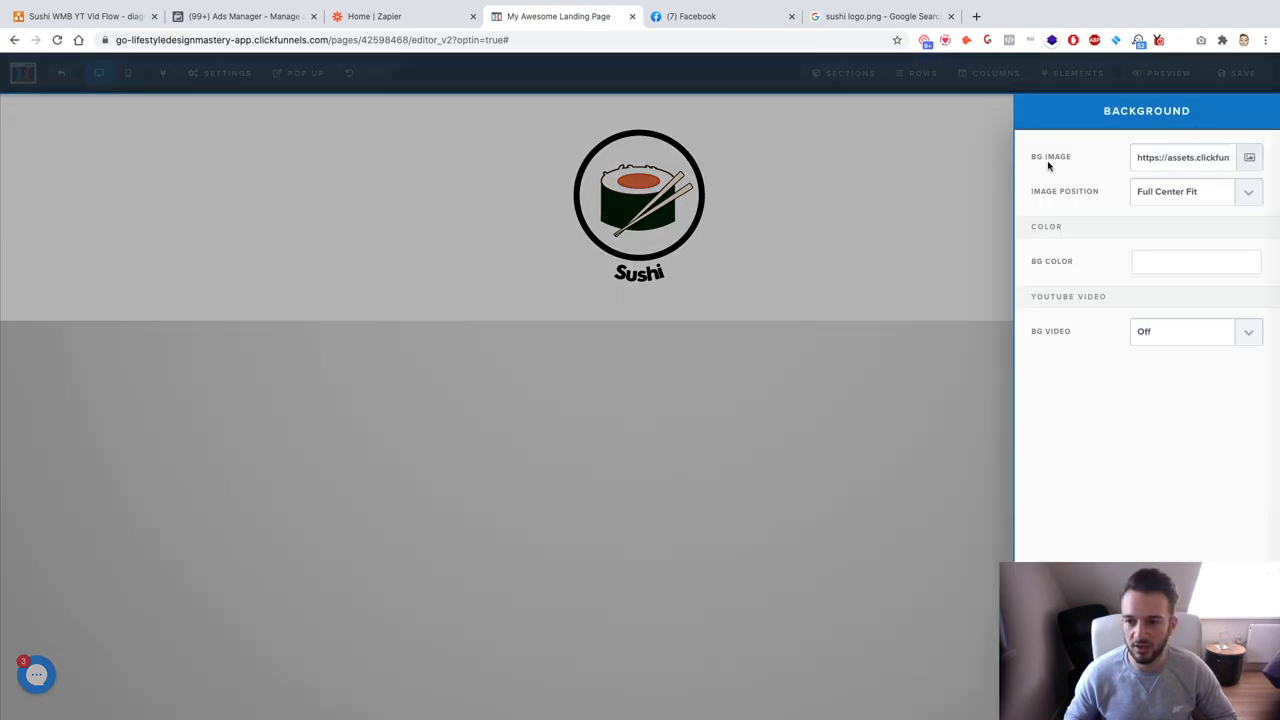
{"action": "triple_click", "coordinate": [1212, 157]}
{"action": "key", "text": "BackSpace"}
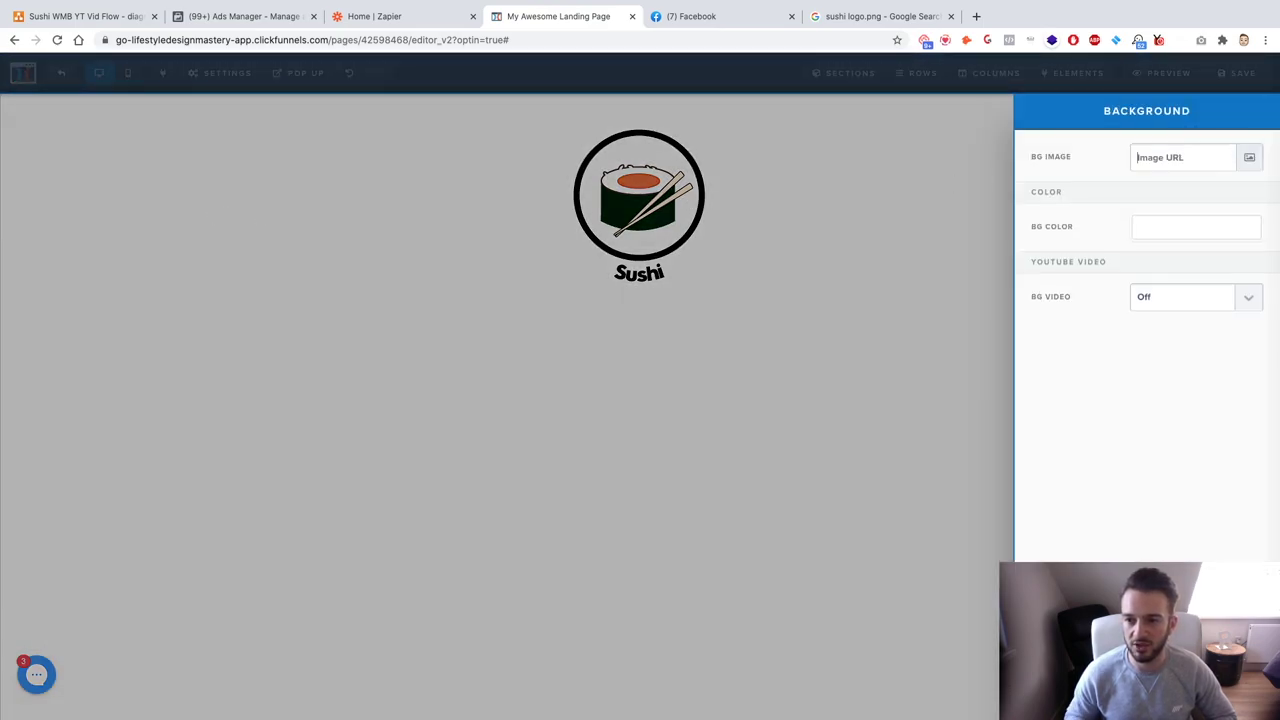
{"action": "left_click", "coordinate": [926, 292]}
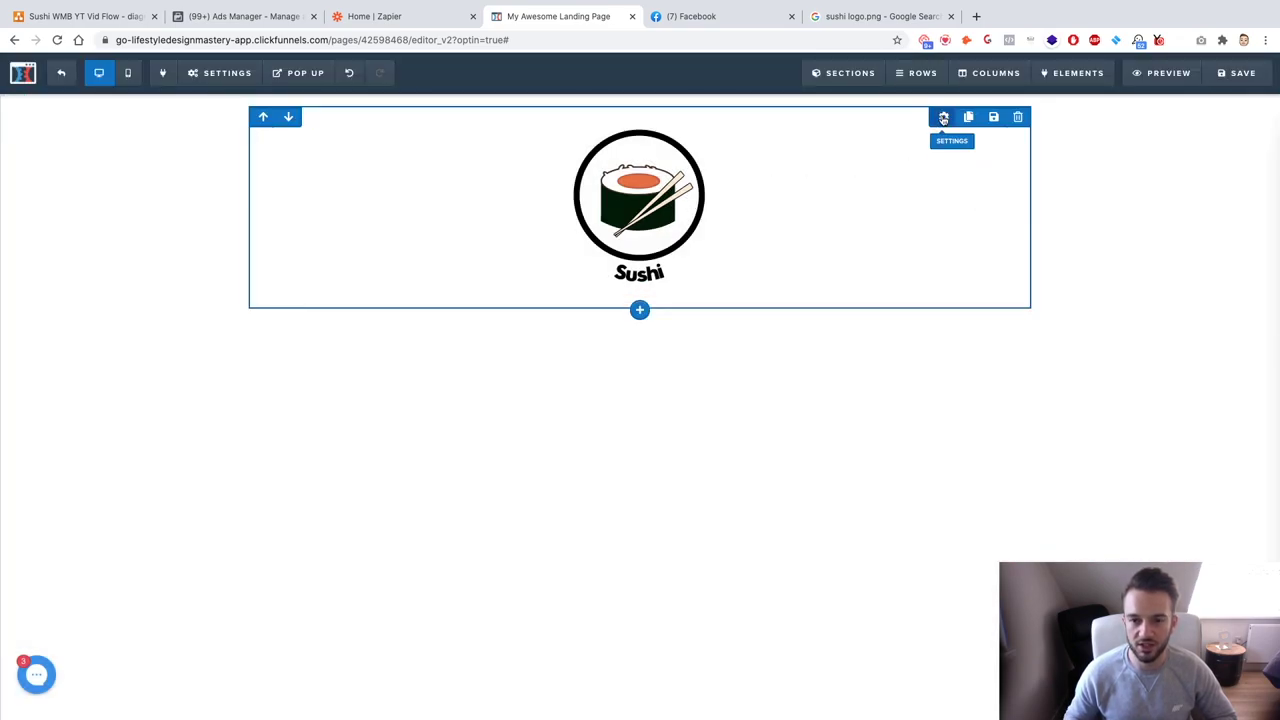
Set the sushi logo's image width and image height to 200 px each.
{"action": "left_click", "coordinate": [943, 119]}
{"action": "left_click", "coordinate": [794, 379]}
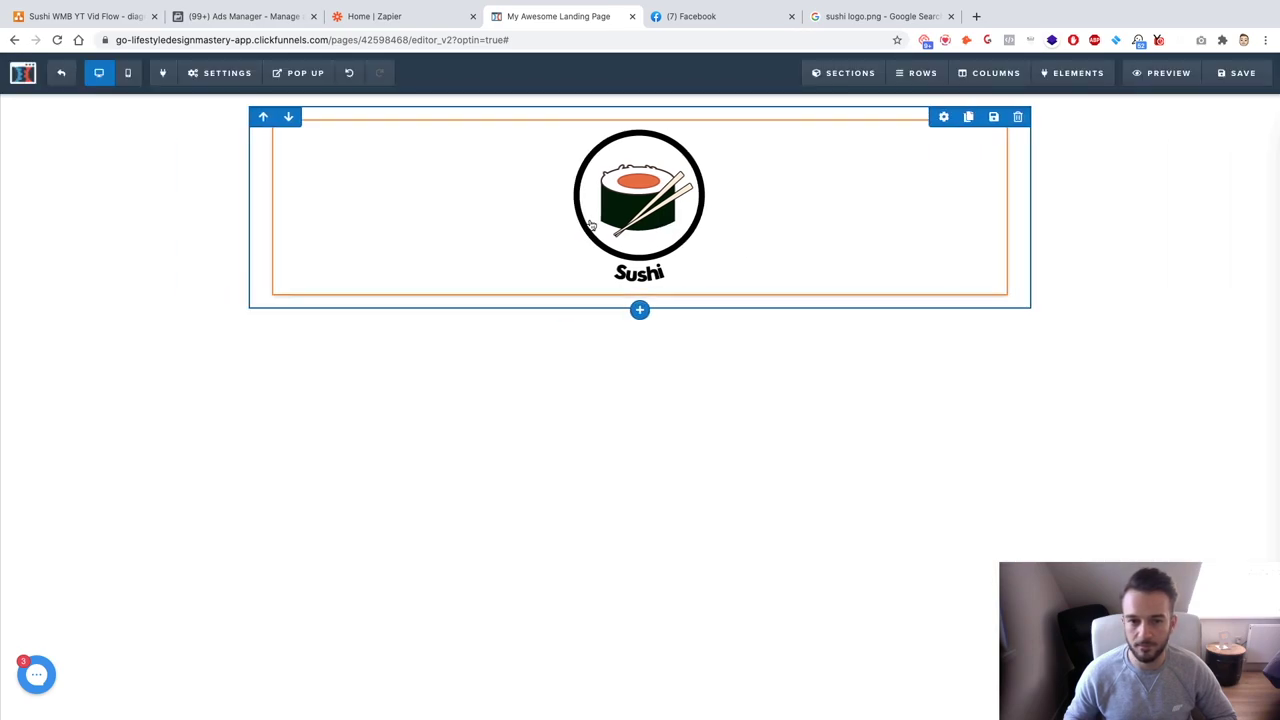
{"action": "left_click", "coordinate": [519, 205]}
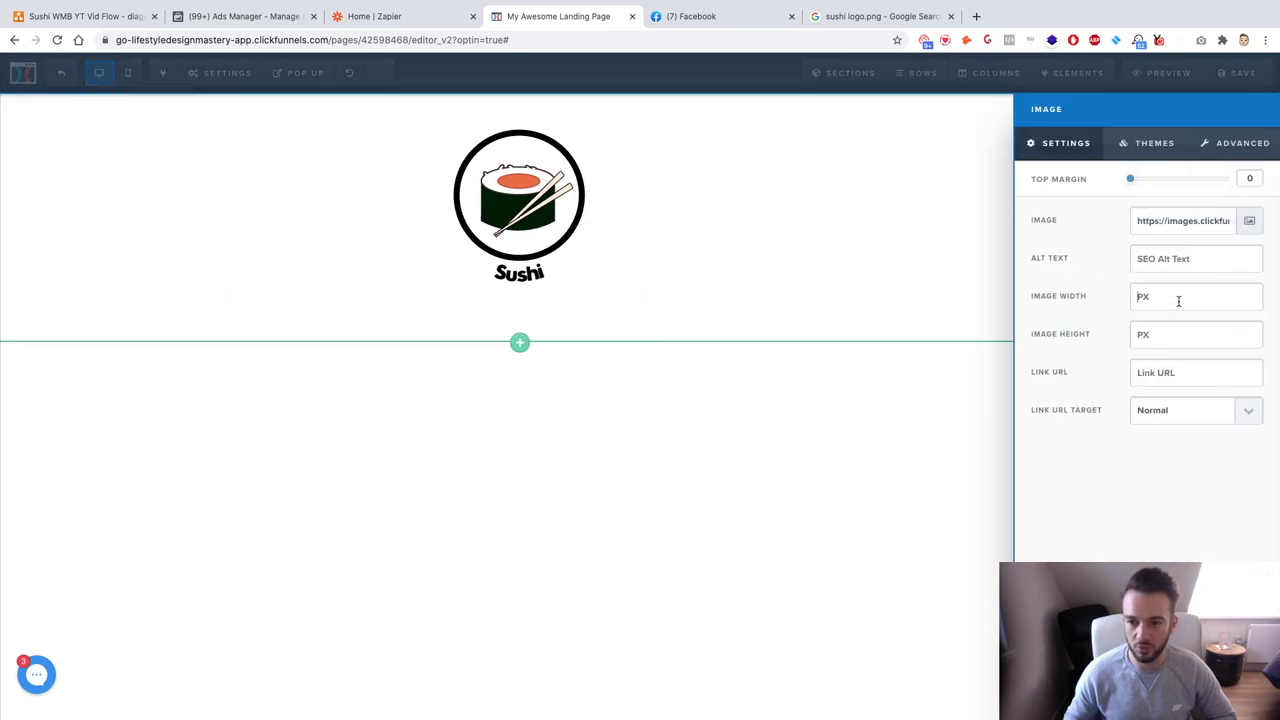
{"action": "type", "text": "50"}
{"action": "key", "text": "BackSpace"}
{"action": "key", "text": "BackSpace"}
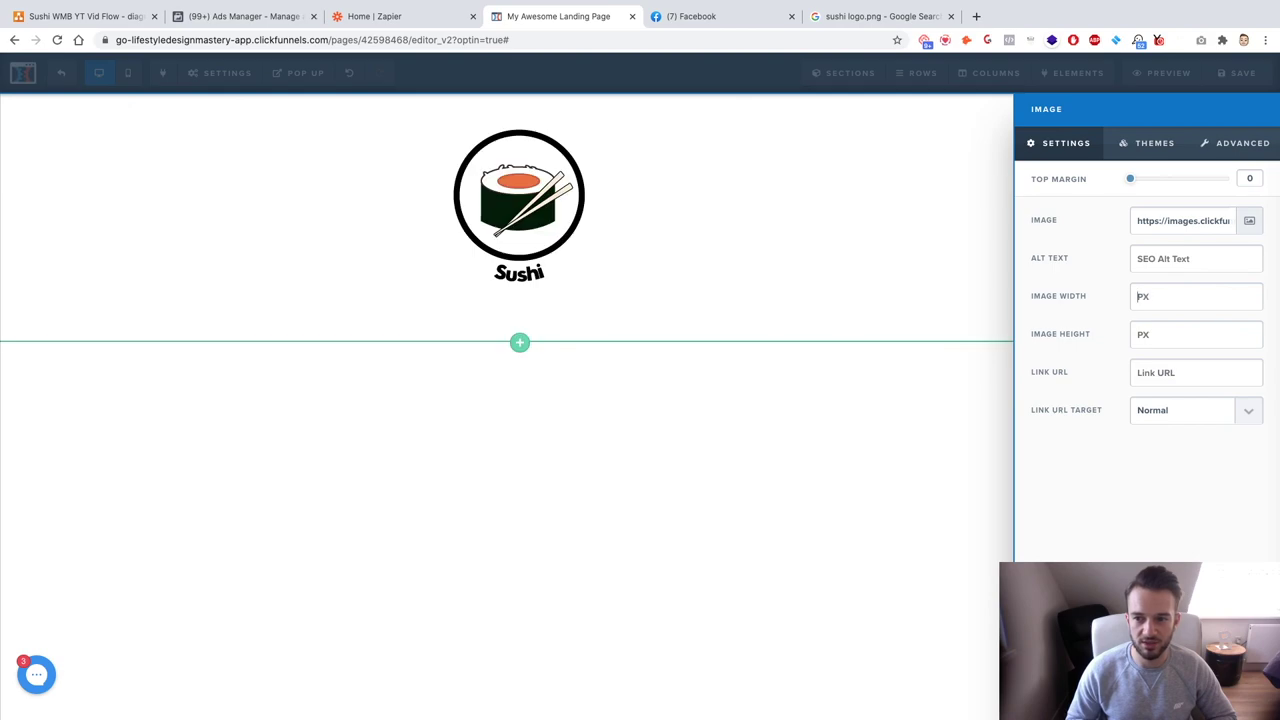
{"action": "type", "text": "200"}
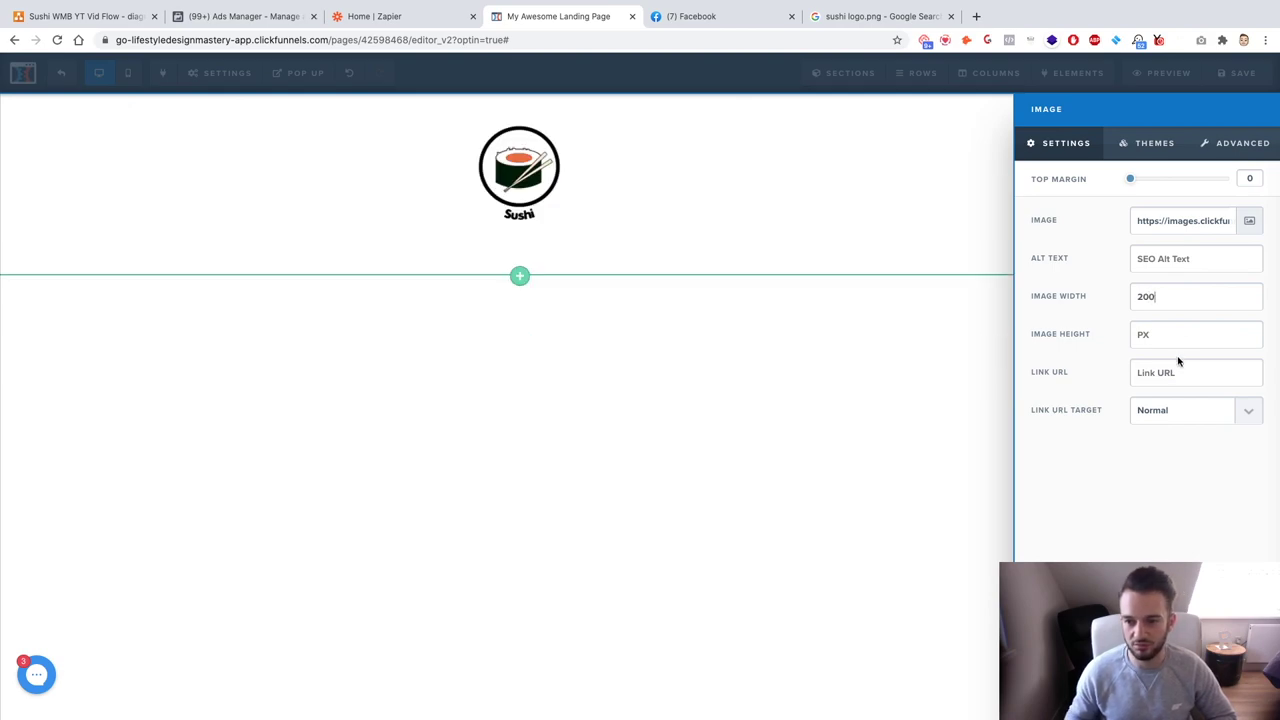
{"action": "type", "text": "200"}
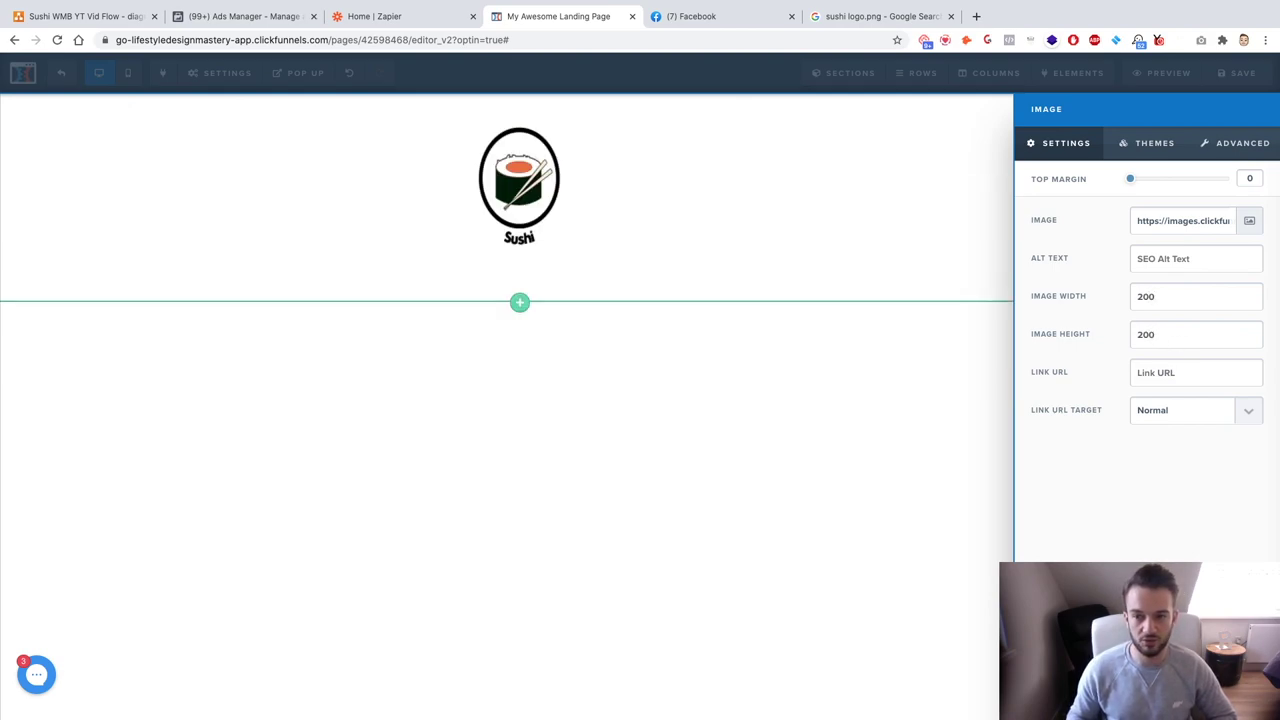
Add a two-column row directly below the sushi logo's row.
{"action": "left_click", "coordinate": [929, 409]}
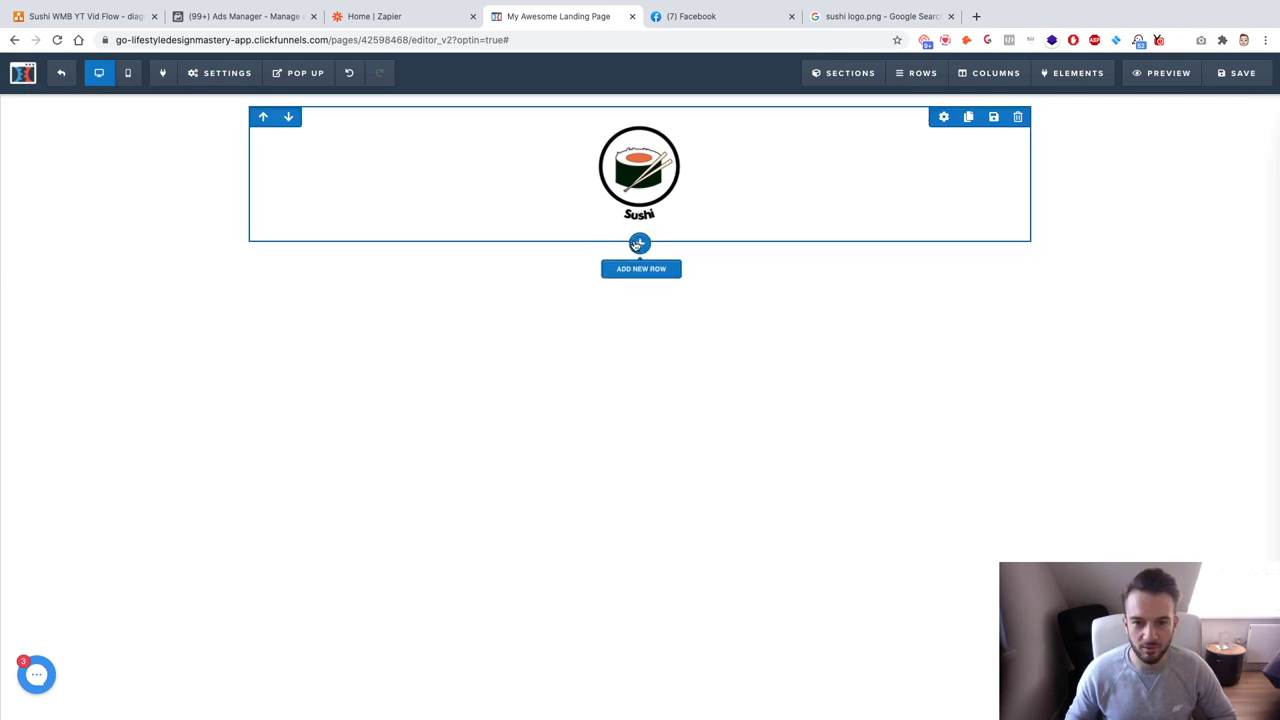
{"action": "left_click", "coordinate": [640, 245]}
{"action": "left_click", "coordinate": [1149, 145]}
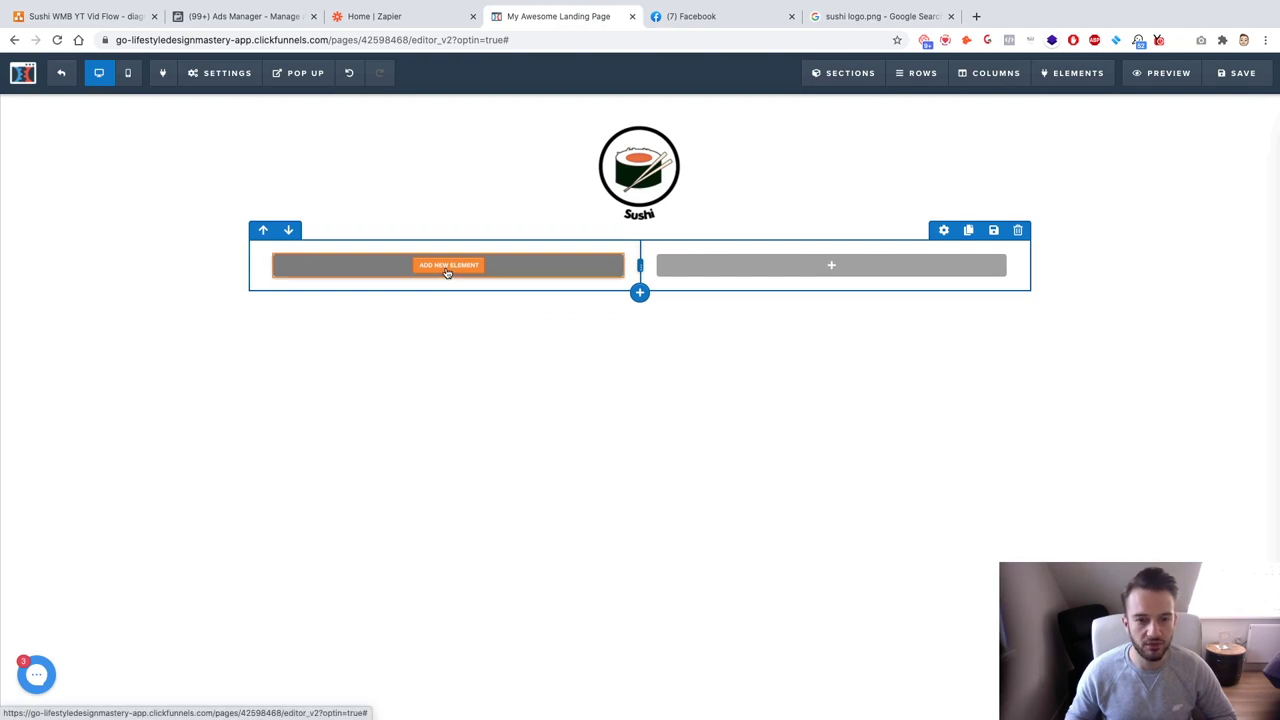
{"action": "left_click", "coordinate": [447, 266]}
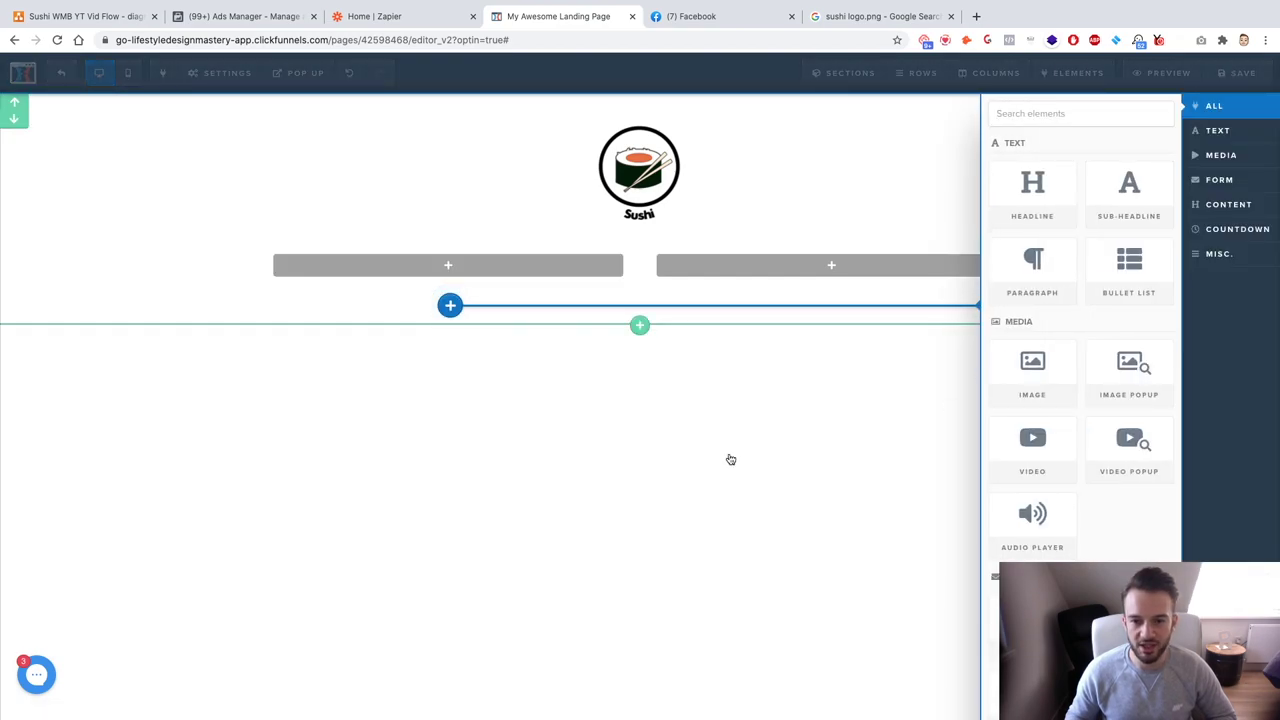
{"action": "left_click", "coordinate": [730, 460]}
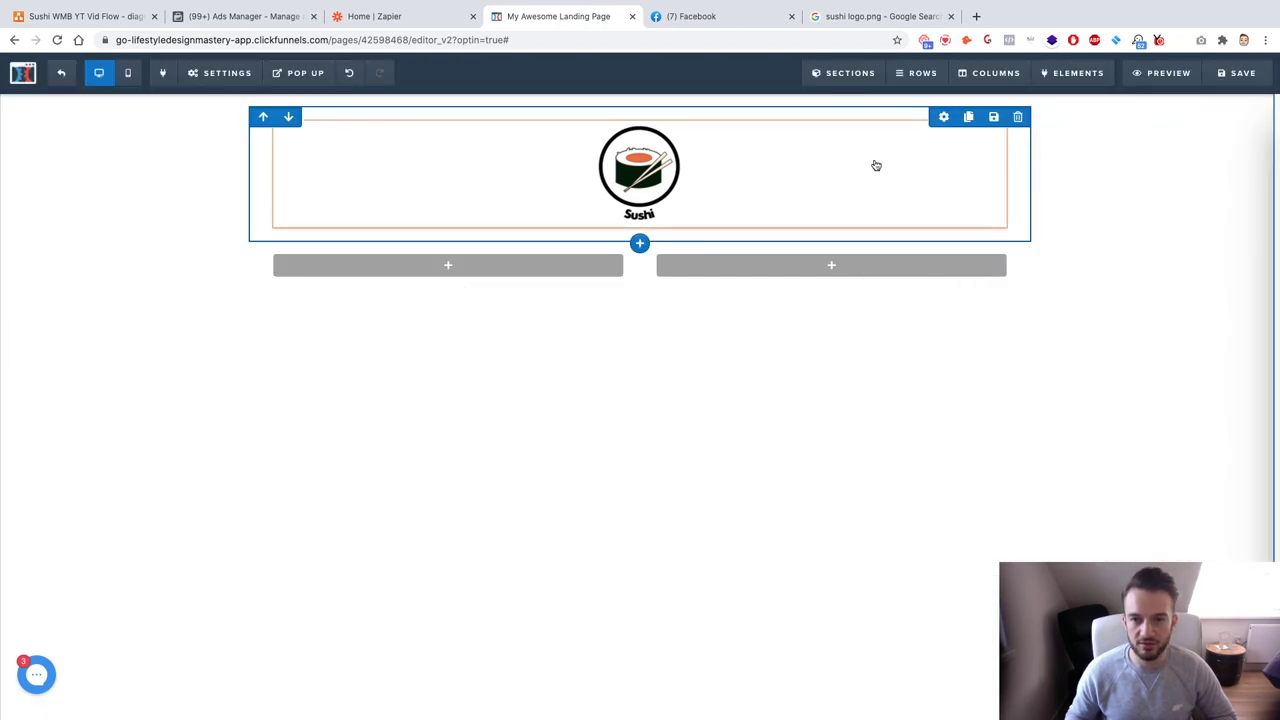
Open the Unsplash website in place of the sushi logo image results.
{"action": "left_click", "coordinate": [857, 17]}
{"action": "scroll", "coordinate": [437, 328], "scroll_direction": "up", "scroll_amount": 1}
{"action": "left_click_drag", "start_coordinate": [116, 81], "coordinate": [391, 96]}
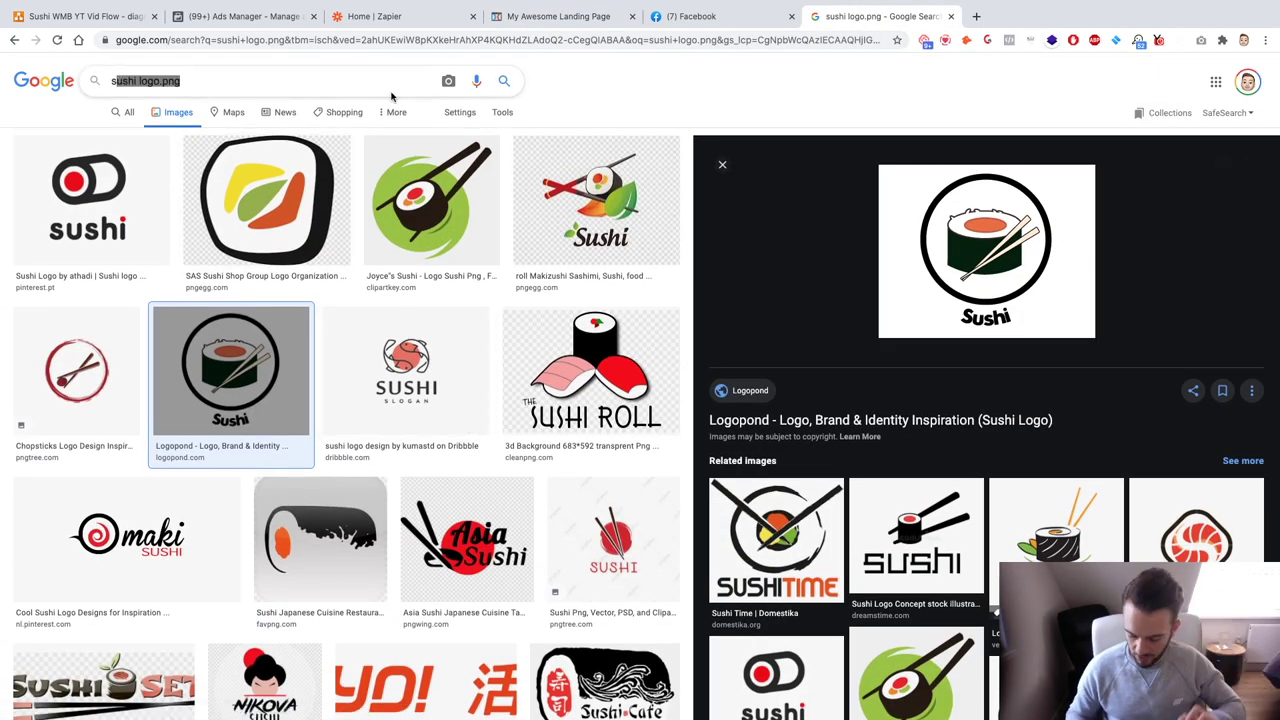
{"action": "key", "text": "BackSpace"}
{"action": "key", "text": "BackSpace"}
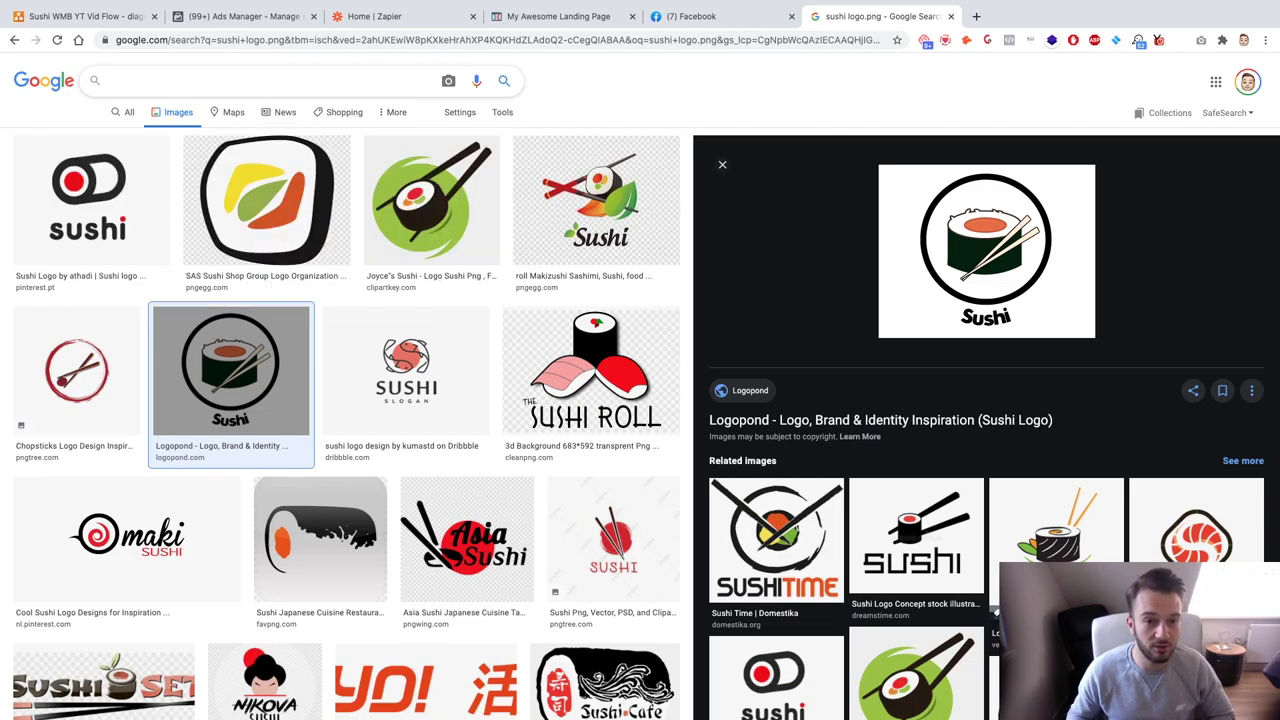
{"action": "left_click", "coordinate": [571, 44]}
{"action": "type", "text": "unsplash"}
{"action": "key", "text": "Return"}
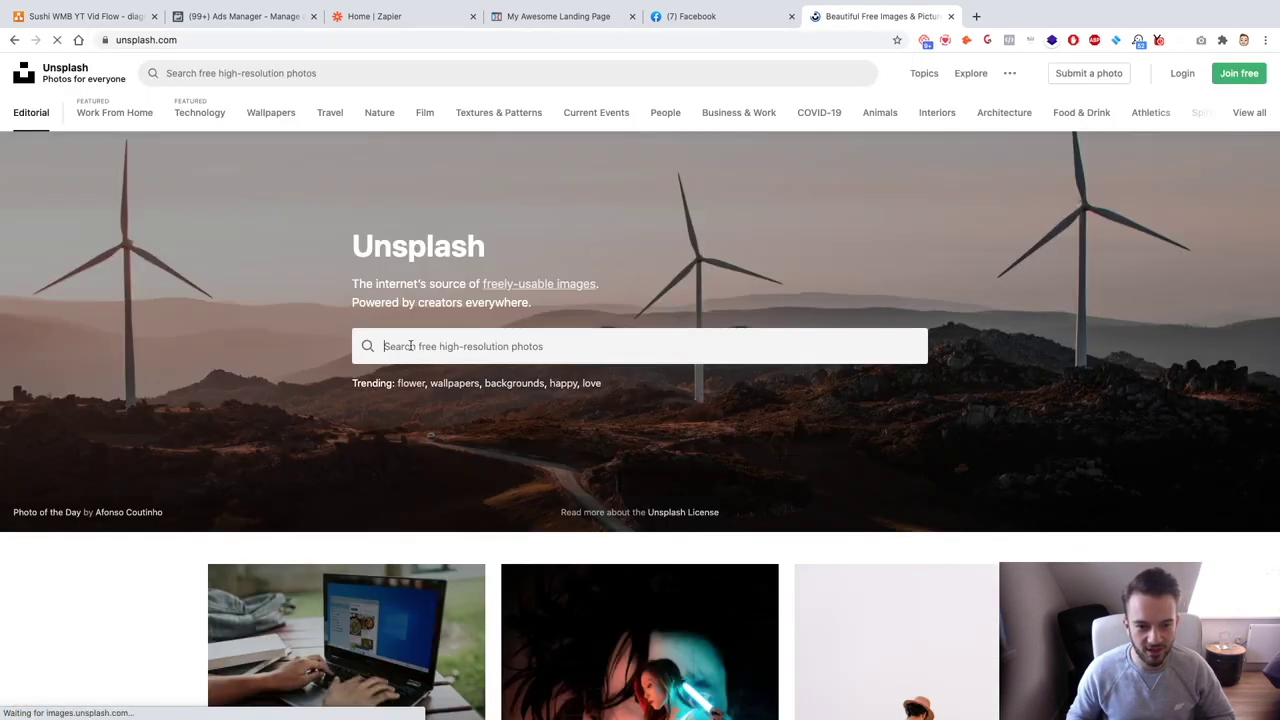
Search Unsplash for "sushi" and browse the photos for one that suits the landing page.
{"action": "left_click", "coordinate": [390, 346]}
{"action": "type", "text": "sushi"}
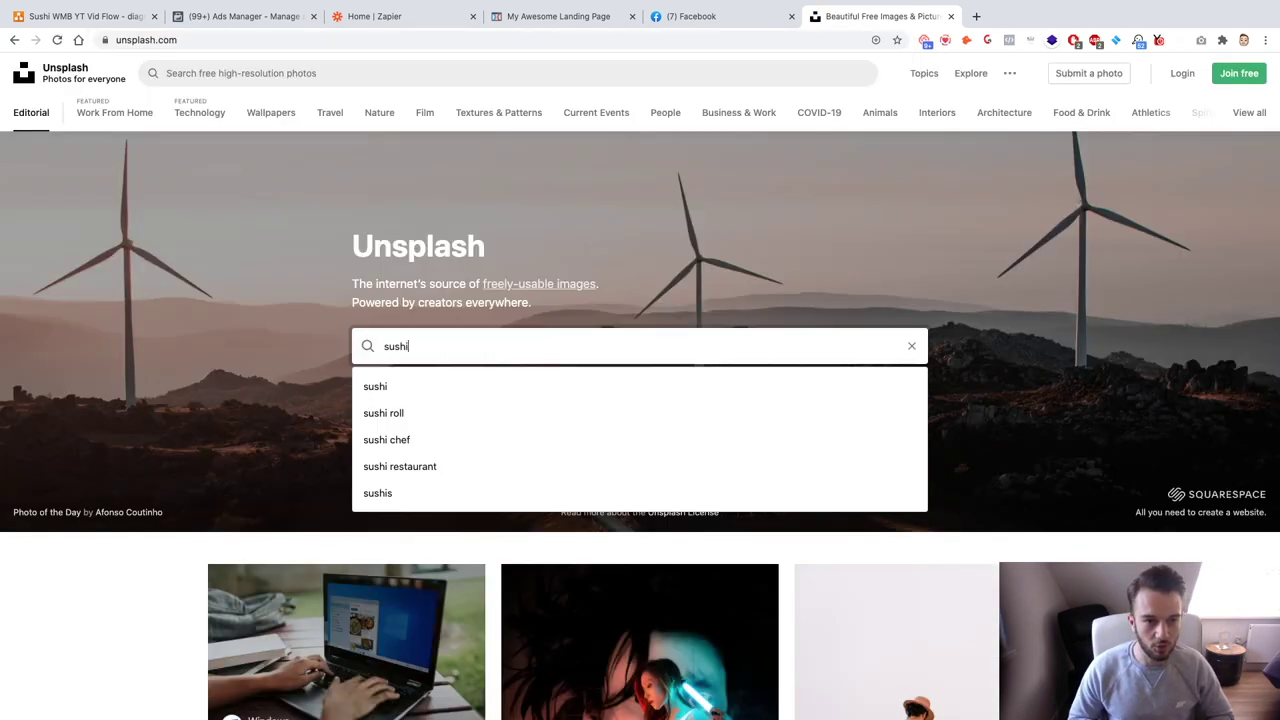
{"action": "key", "text": "Return"}
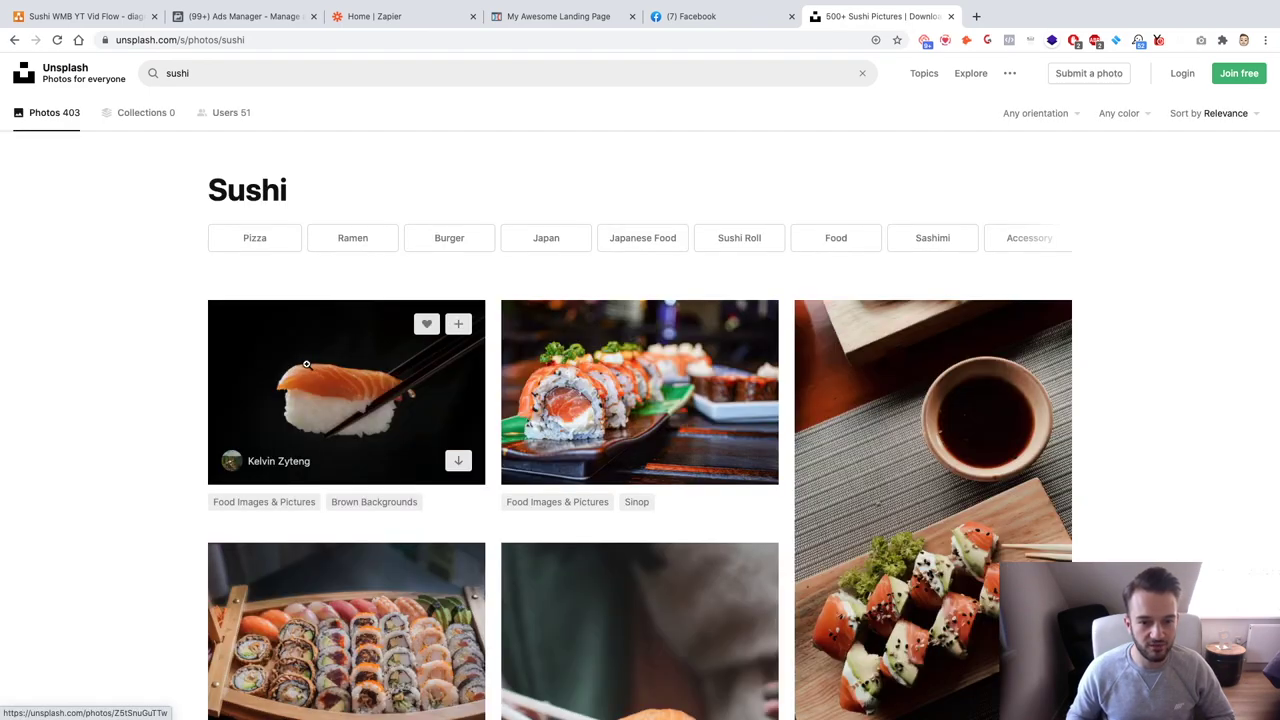
{"action": "scroll", "coordinate": [148, 241], "scroll_direction": "down", "scroll_amount": 10}
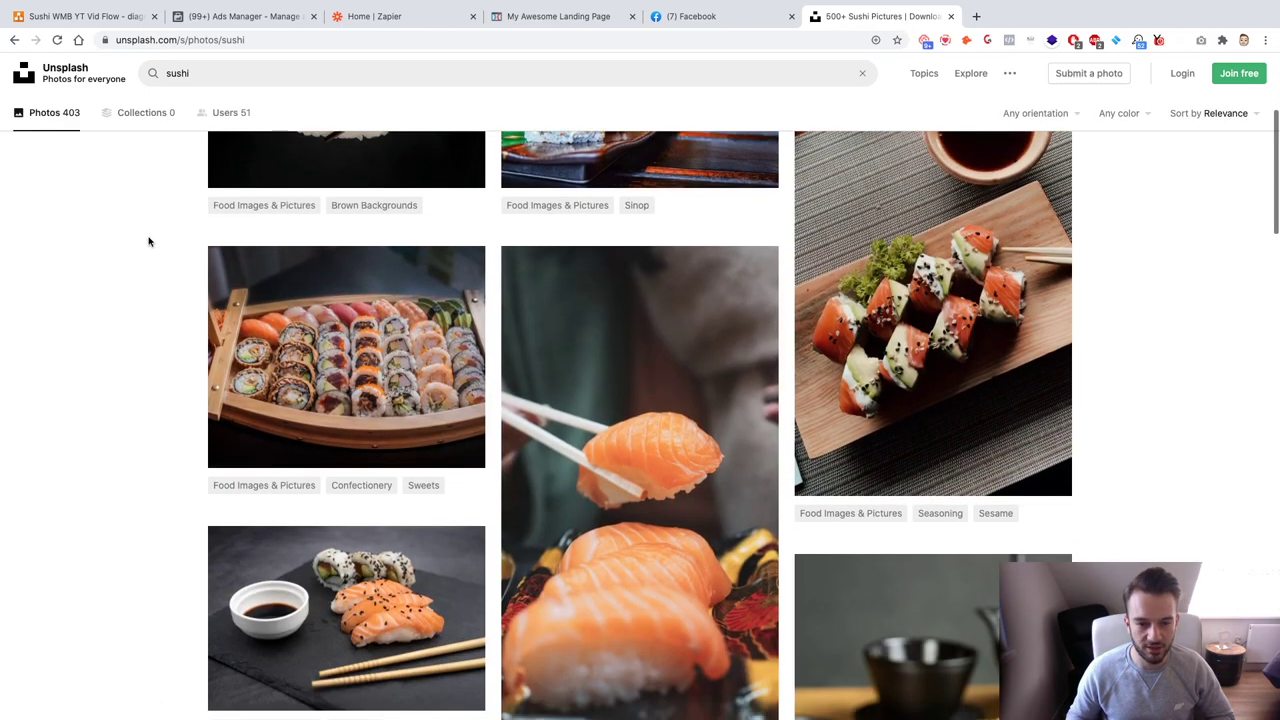
{"action": "scroll", "coordinate": [148, 241], "scroll_direction": "down", "scroll_amount": 3}
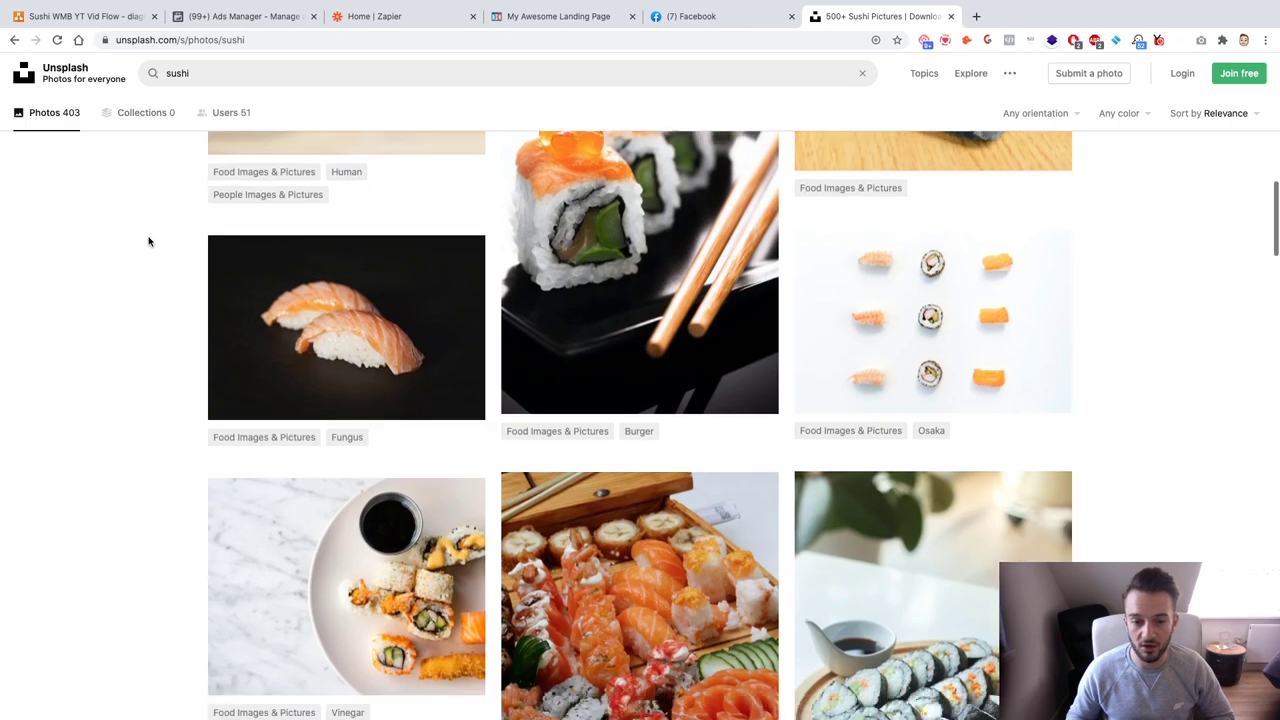
{"action": "scroll", "coordinate": [148, 241], "scroll_direction": "down", "scroll_amount": 7}
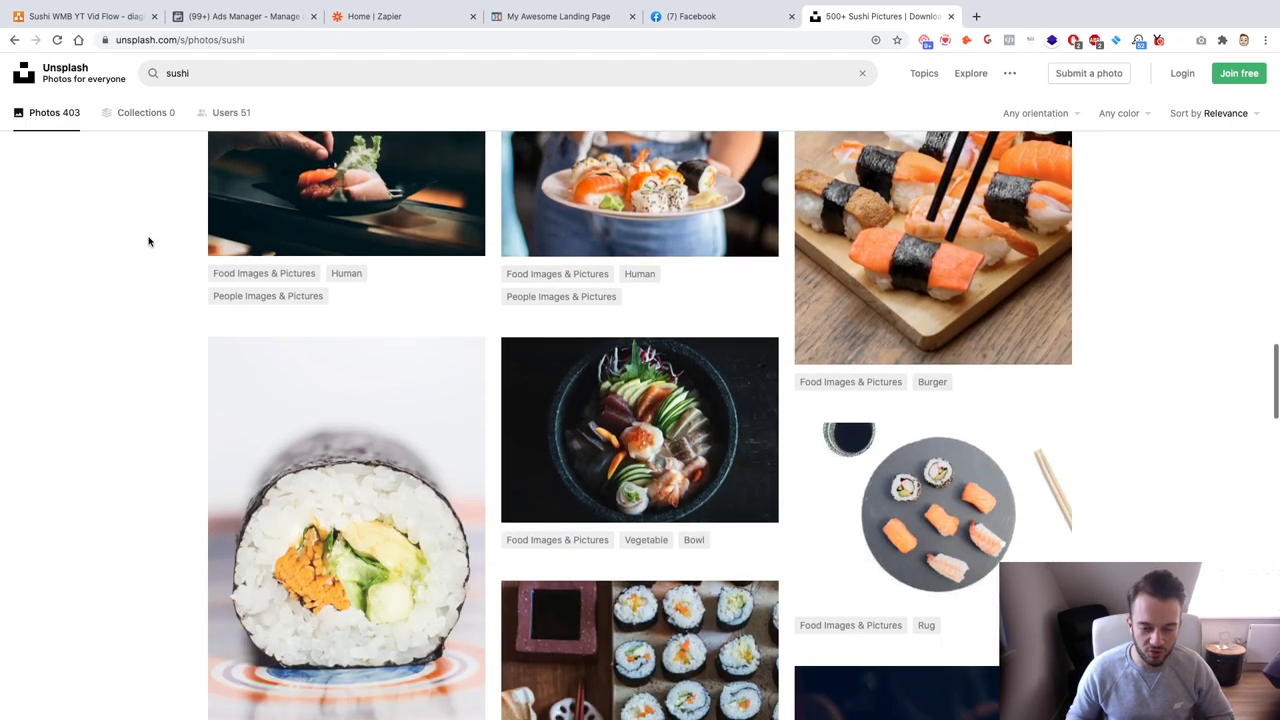
{"action": "scroll", "coordinate": [148, 241], "scroll_direction": "down", "scroll_amount": 2}
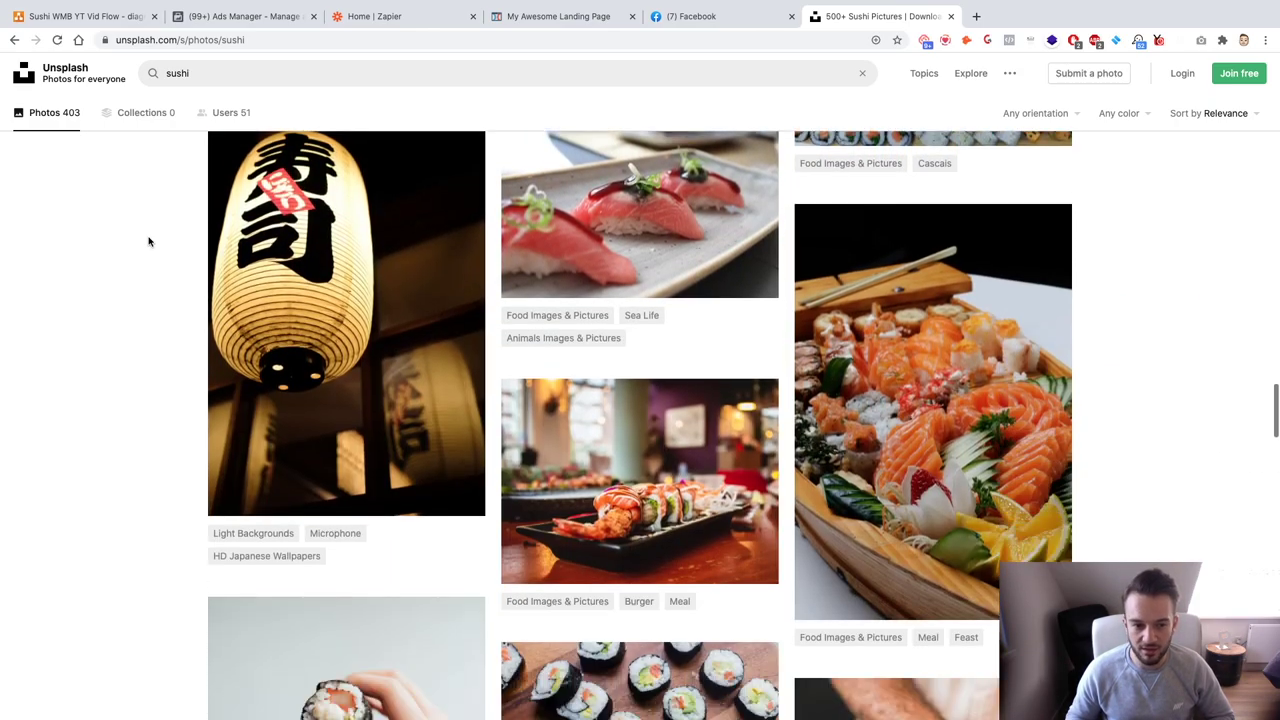
{"action": "scroll", "coordinate": [148, 241], "scroll_direction": "up", "scroll_amount": 15}
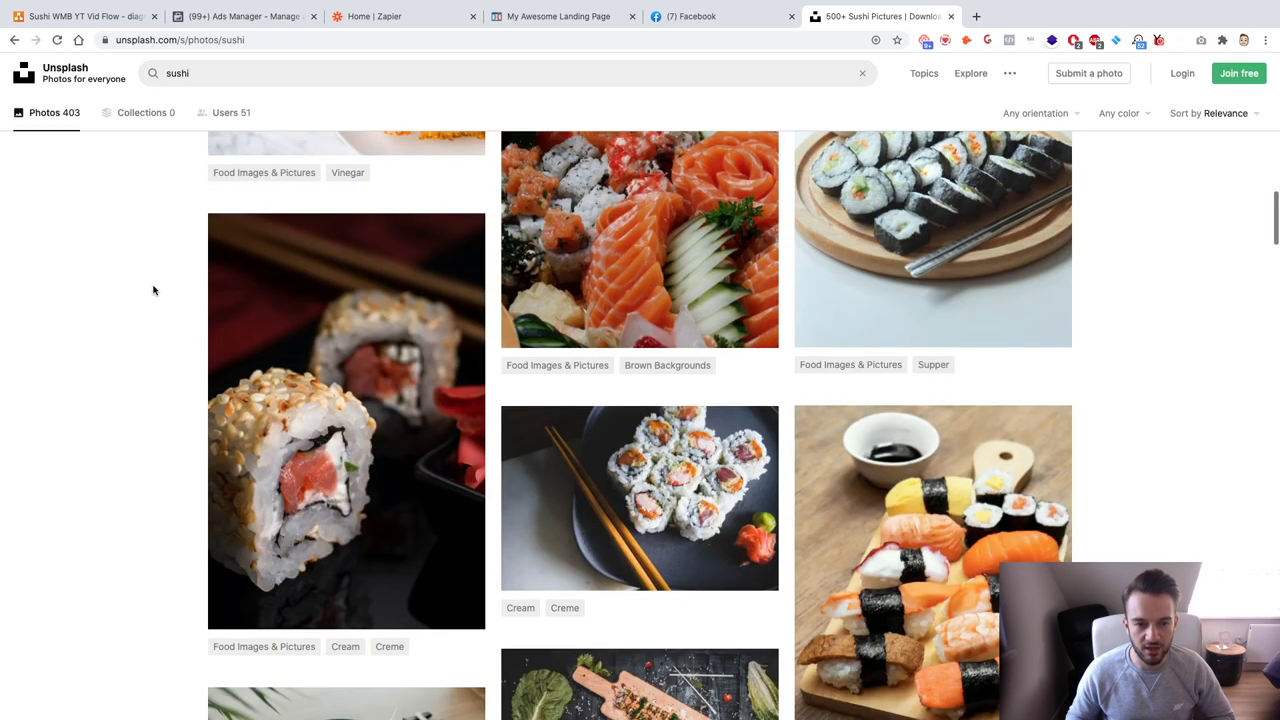
Change the photo search to "sushi restaurant" and look through the results.
{"action": "left_click", "coordinate": [251, 73]}
{"action": "type", "text": "restaurant"}
{"action": "key", "text": "Return"}
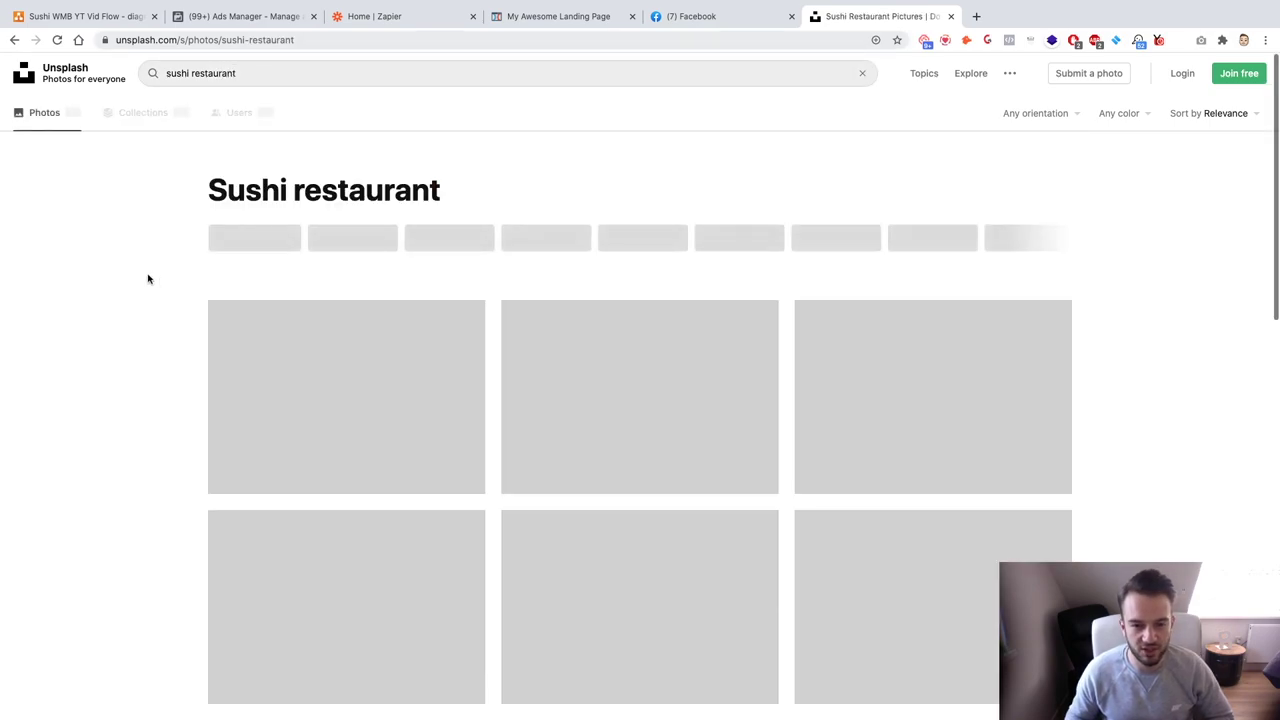
{"action": "scroll", "coordinate": [125, 298], "scroll_direction": "down", "scroll_amount": 3}
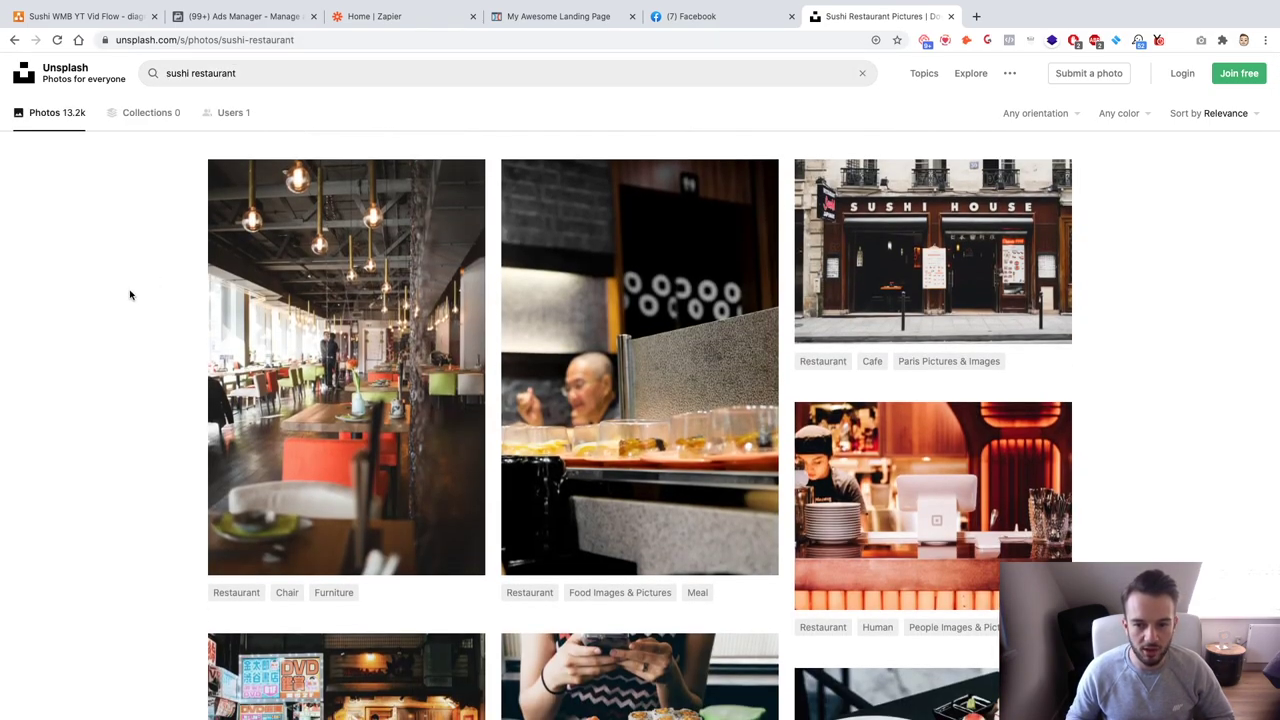
{"action": "scroll", "coordinate": [340, 380], "scroll_direction": "down", "scroll_amount": 5}
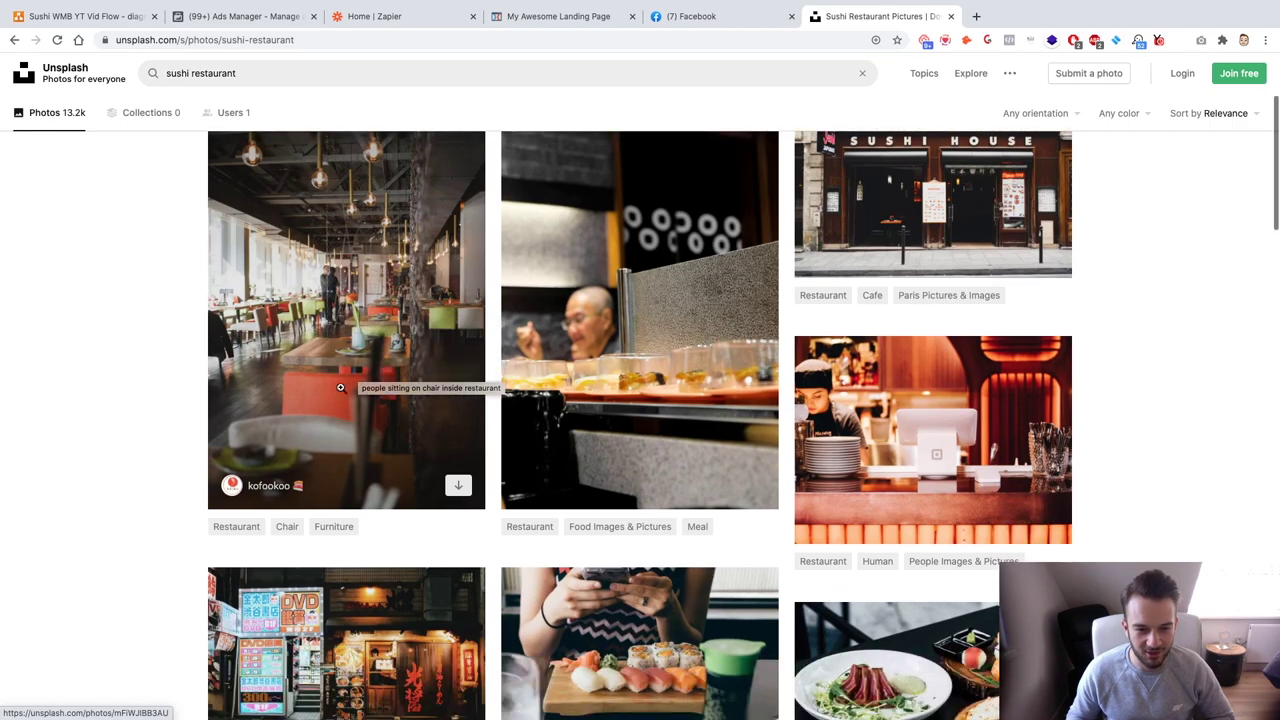
{"action": "scroll", "coordinate": [150, 379], "scroll_direction": "down", "scroll_amount": 1}
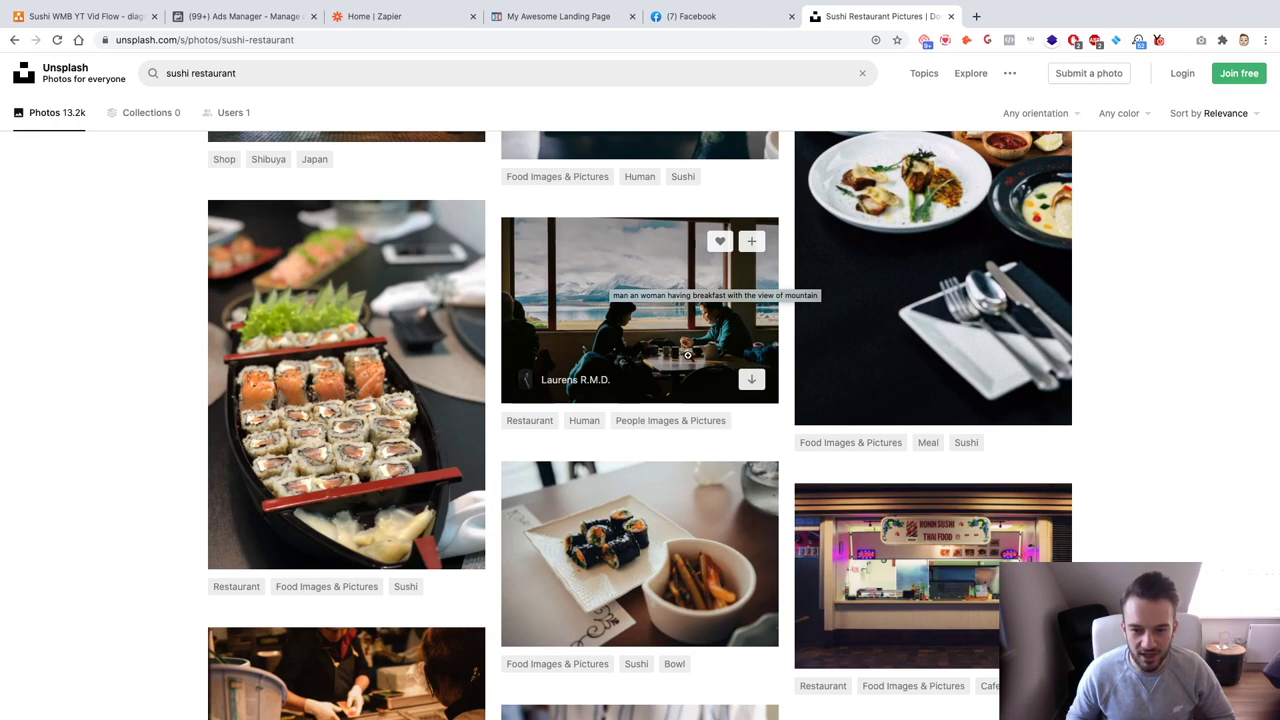
Open the photo of two people dining by a mountain-view window in a new tab and examine it.
{"action": "right_click", "coordinate": [628, 275]}
{"action": "left_click", "coordinate": [655, 284]}
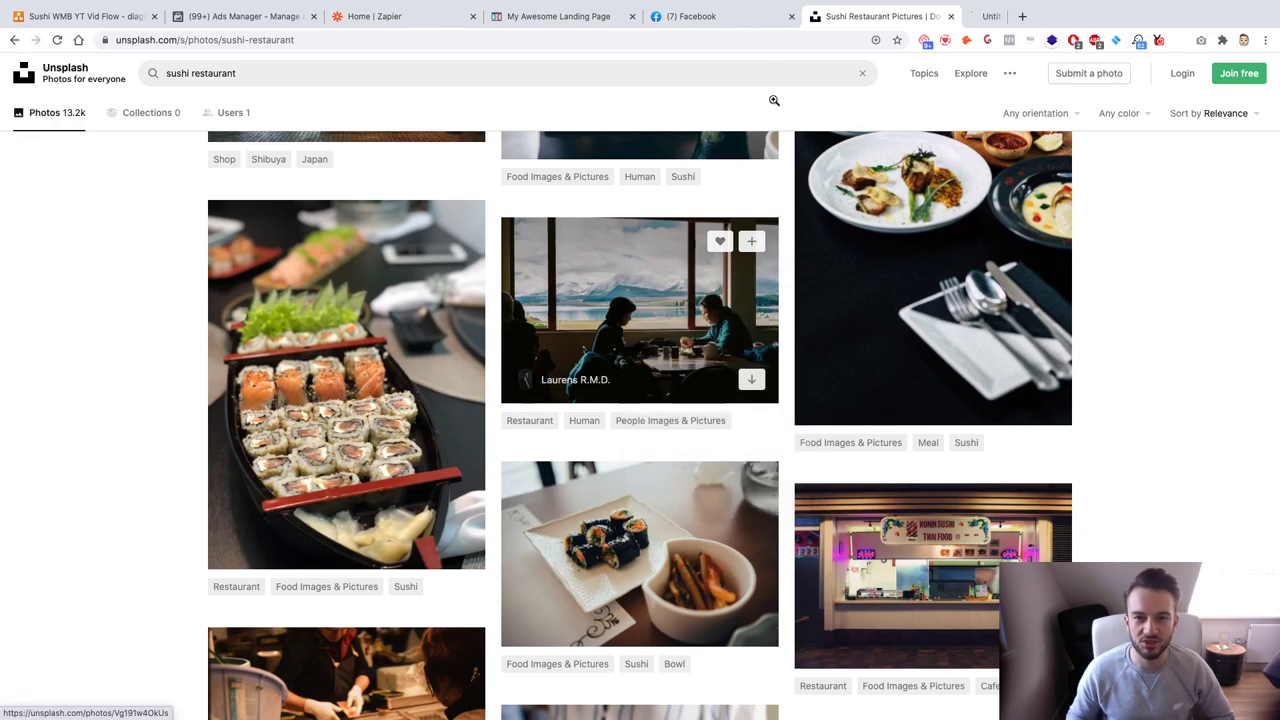
{"action": "left_click", "coordinate": [998, 16]}
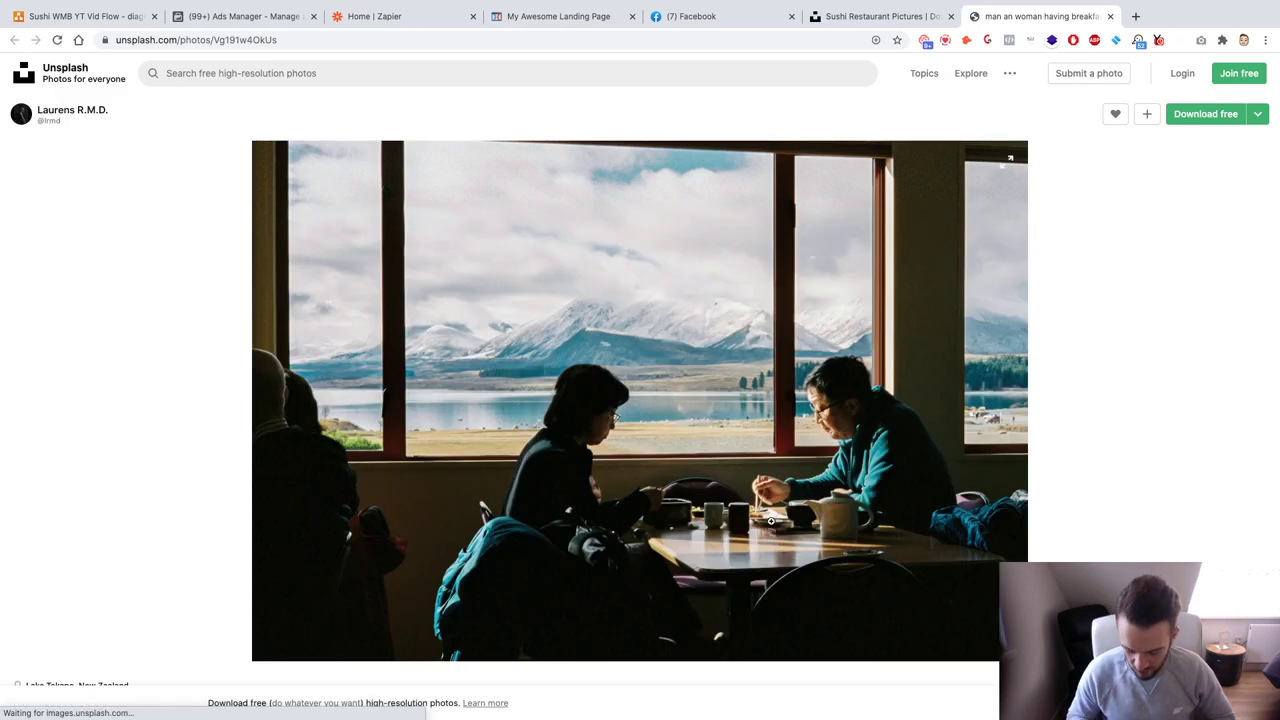
{"action": "key", "text": "super+equal"}
{"action": "key", "text": "super+equal"}
{"action": "key", "text": "super+equal"}
{"action": "key", "text": "super+equal"}
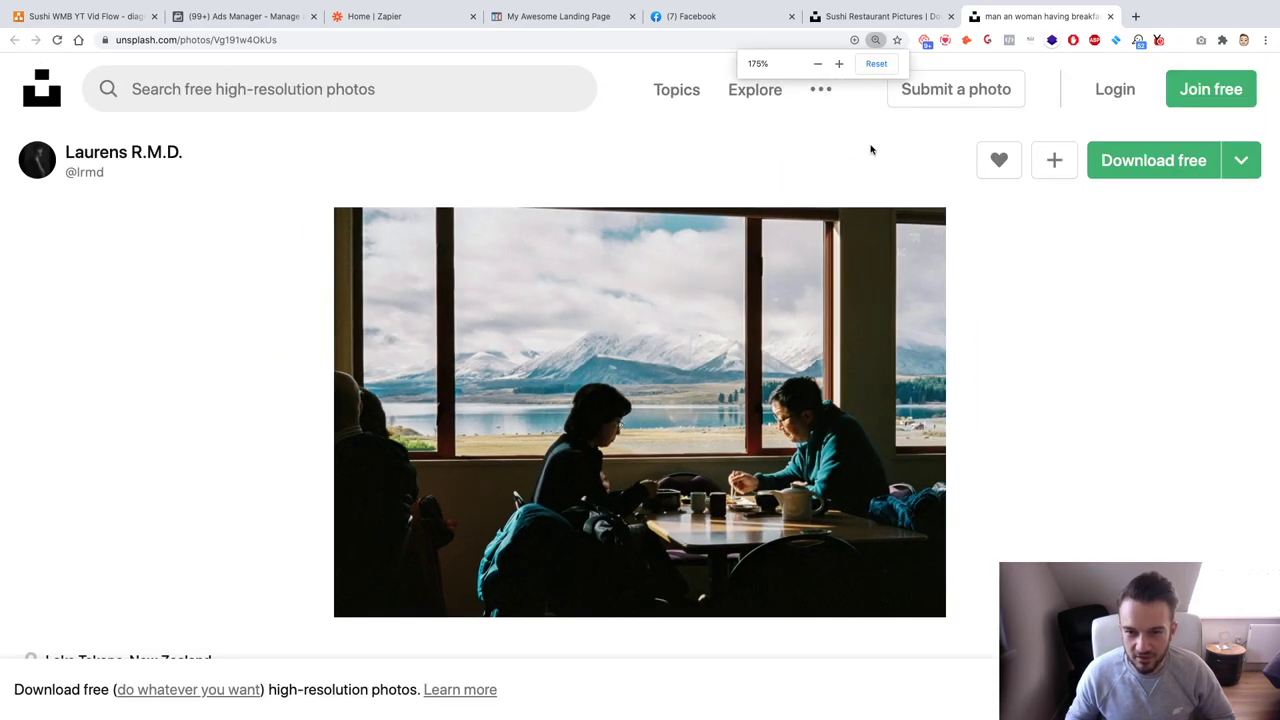
{"action": "left_click", "coordinate": [876, 63]}
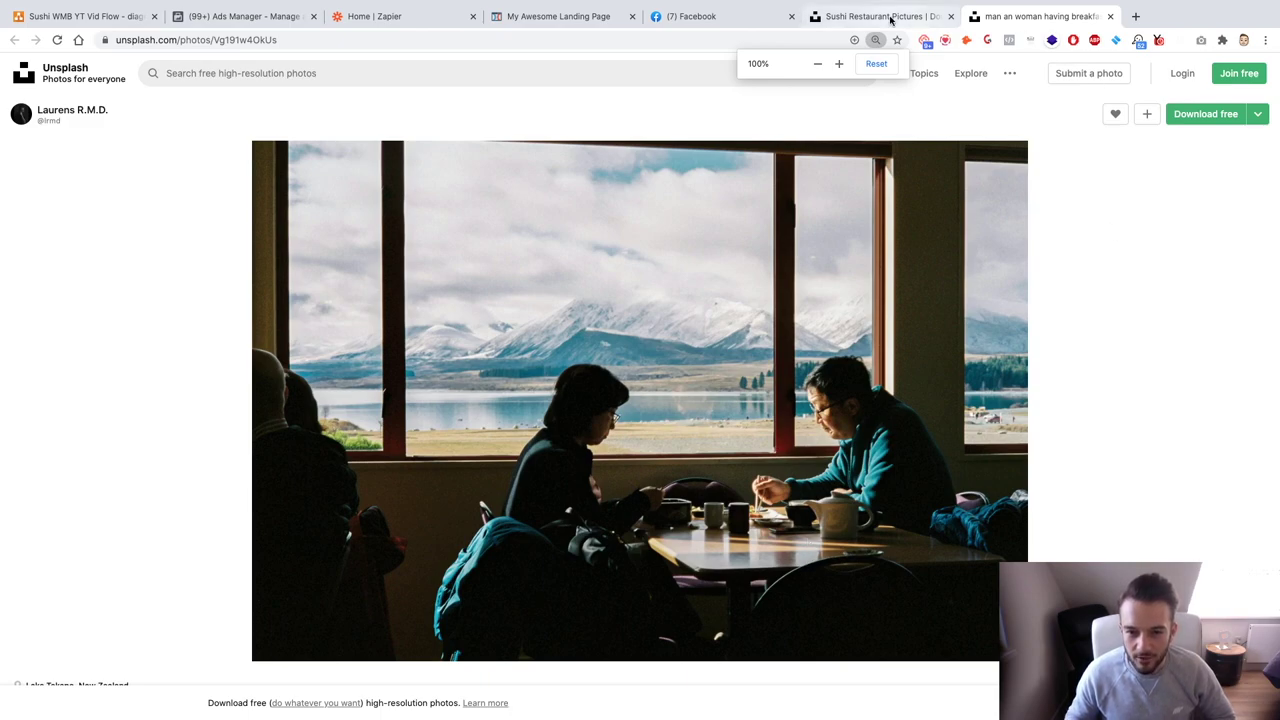
Return to the sushi restaurant results and download the photo of a sushi plate on a table with people in the background.
{"action": "left_click", "coordinate": [861, 14]}
{"action": "scroll", "coordinate": [26, 391], "scroll_direction": "down", "scroll_amount": 5}
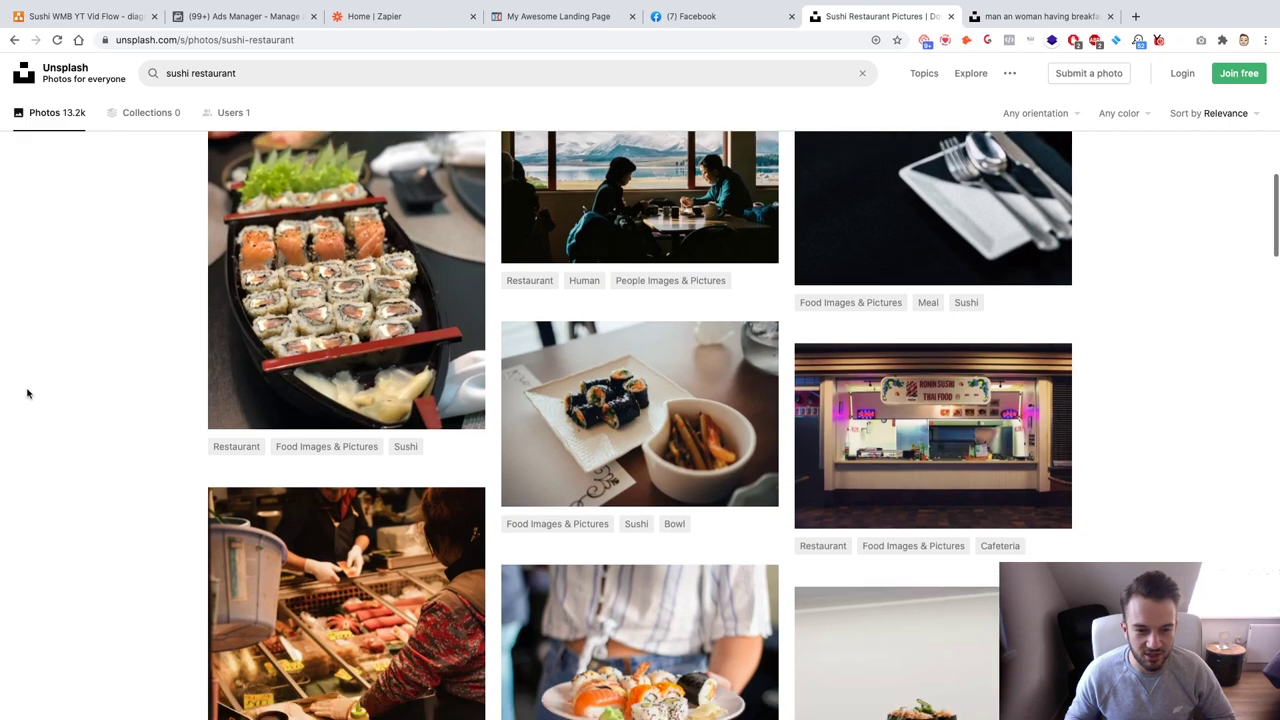
{"action": "scroll", "coordinate": [27, 393], "scroll_direction": "down", "scroll_amount": 5}
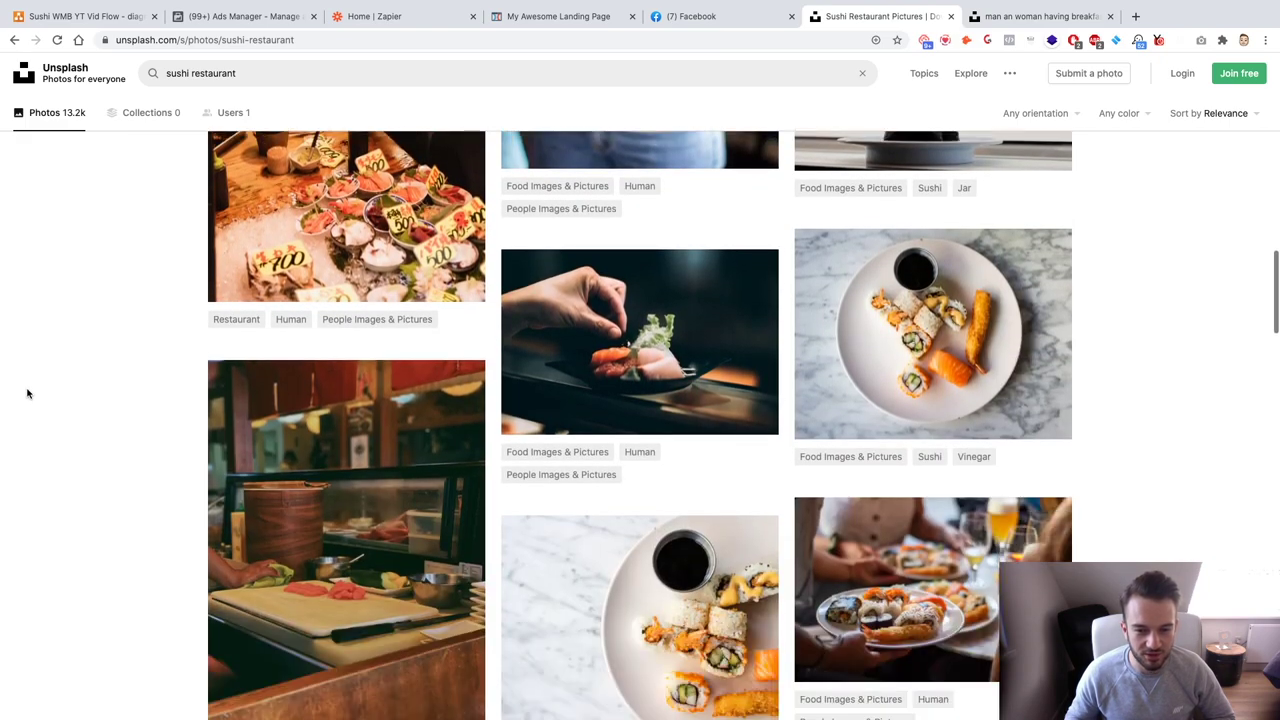
{"action": "scroll", "coordinate": [26, 391], "scroll_direction": "down", "scroll_amount": 1}
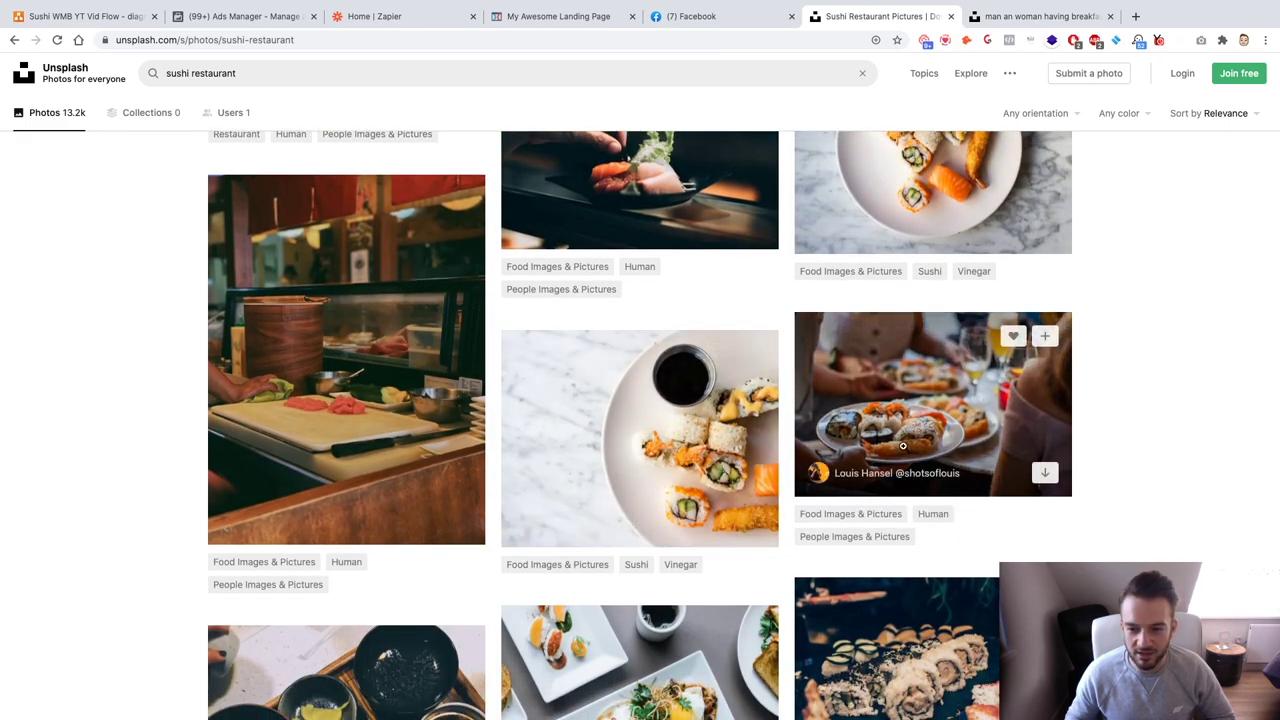
{"action": "scroll", "coordinate": [920, 447], "scroll_direction": "down", "scroll_amount": 3}
{"action": "scroll", "coordinate": [920, 447], "scroll_direction": "down", "scroll_amount": 3}
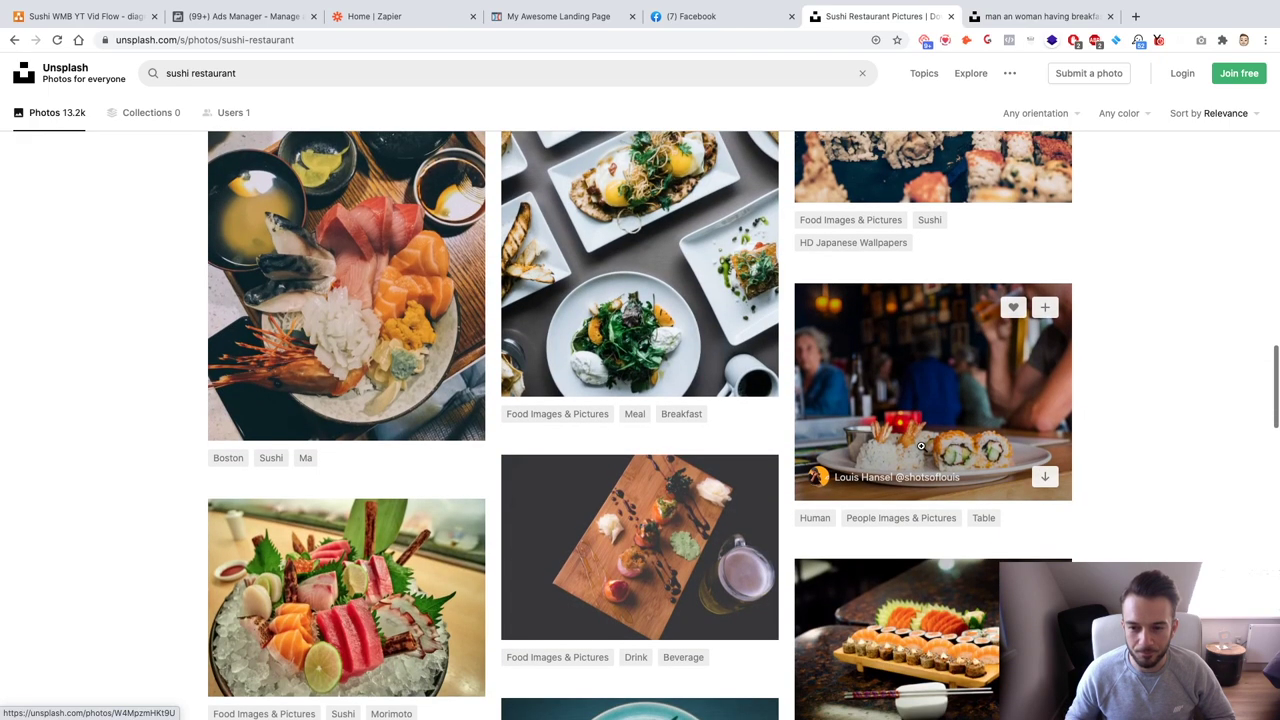
{"action": "scroll", "coordinate": [948, 406], "scroll_direction": "down", "scroll_amount": 3}
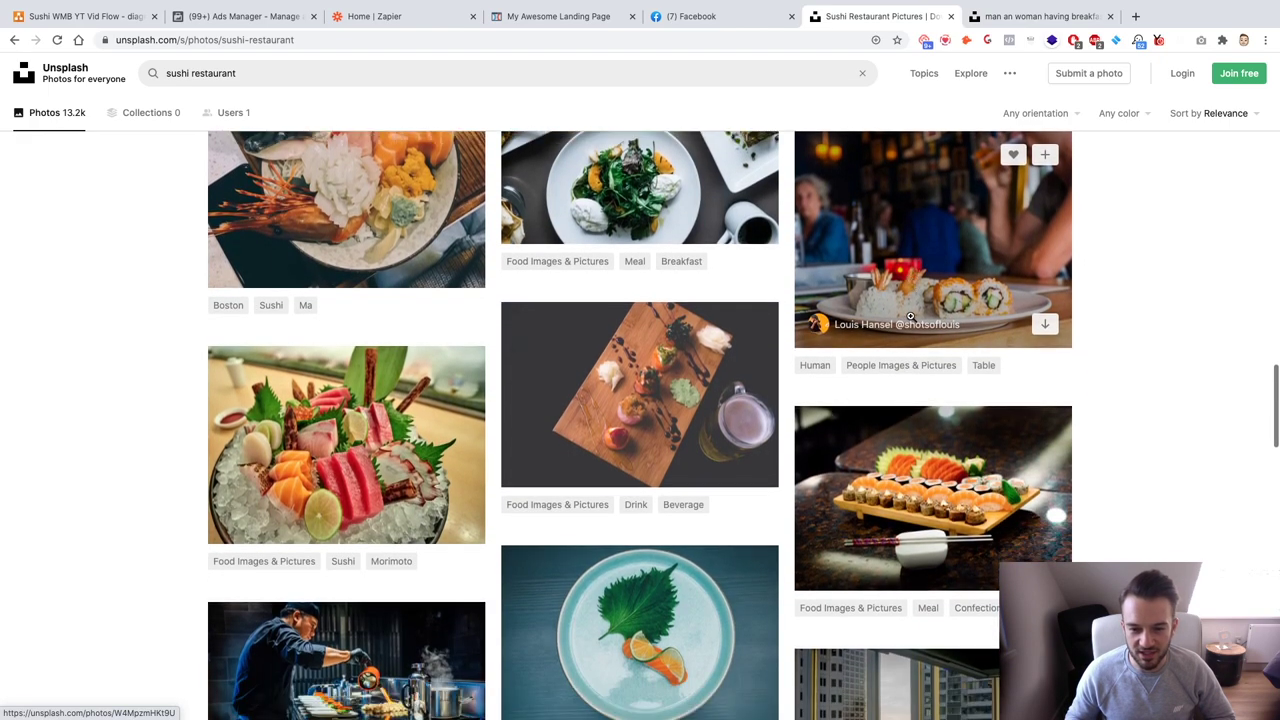
{"action": "scroll", "coordinate": [909, 313], "scroll_direction": "down", "scroll_amount": 4}
{"action": "scroll", "coordinate": [911, 311], "scroll_direction": "up", "scroll_amount": 5}
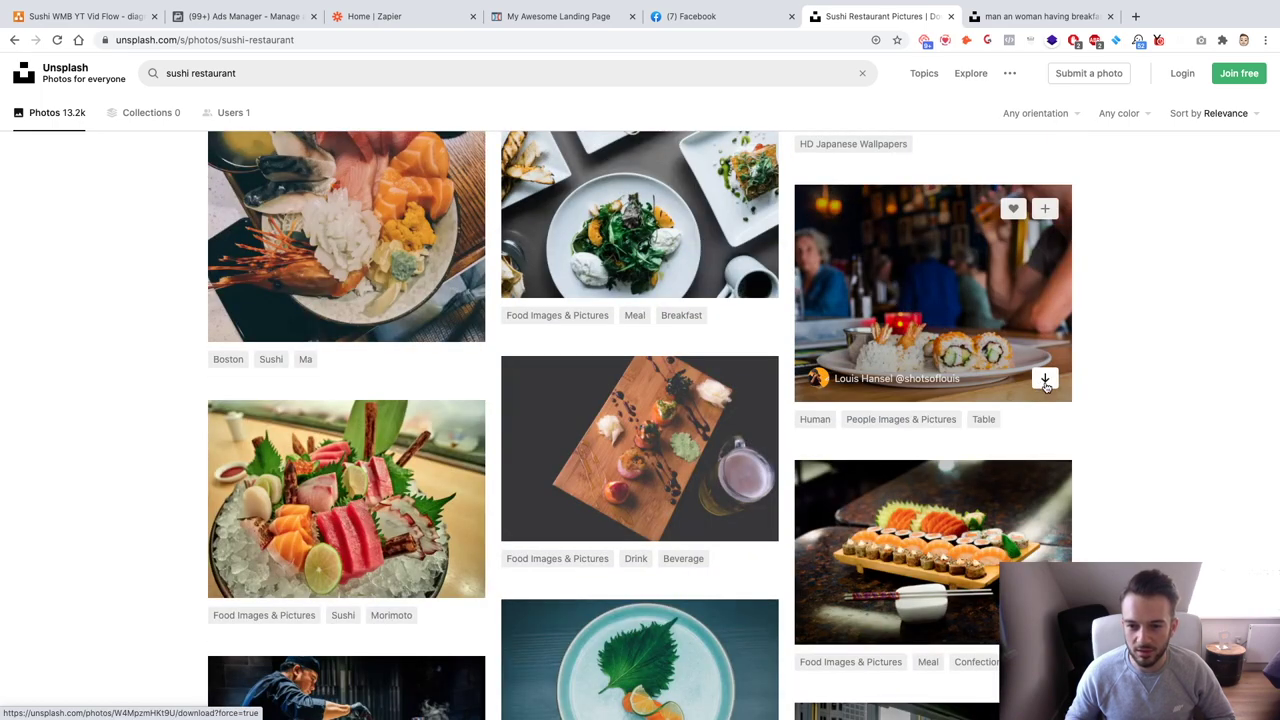
{"action": "left_click", "coordinate": [1044, 381]}
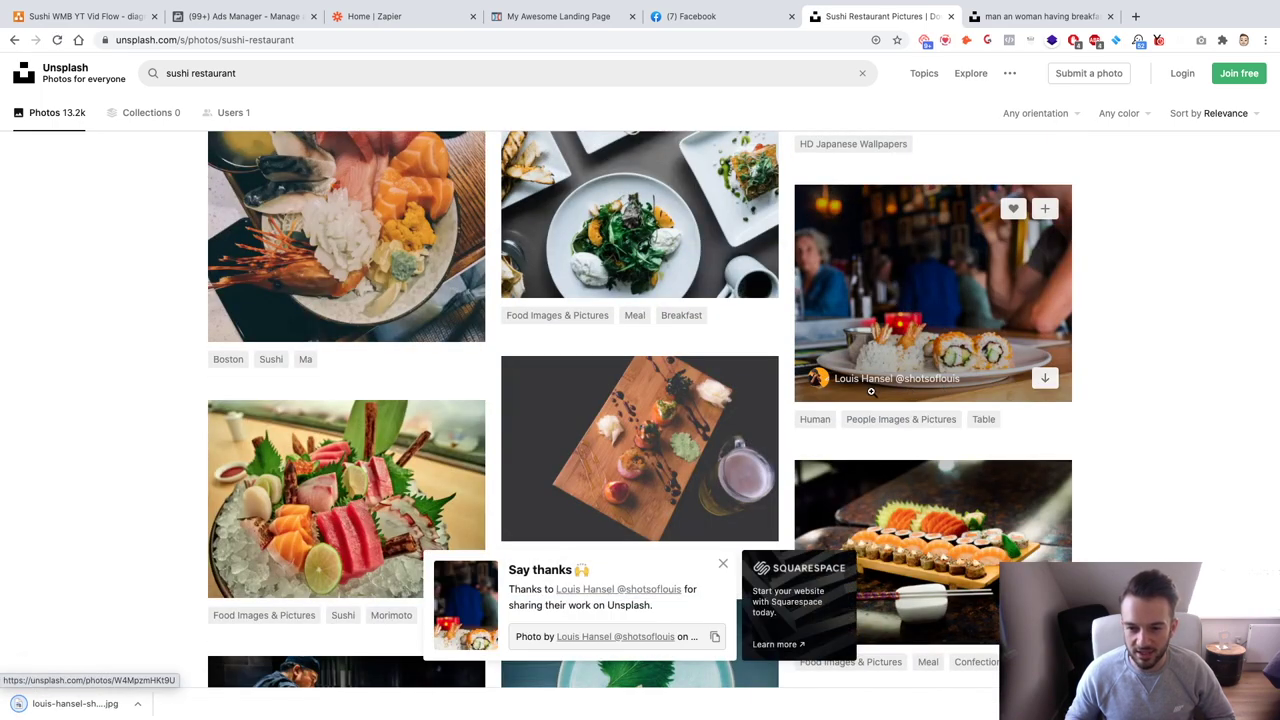
Switch back to the ClickFunnels landing page and add an image element to the new row's first column.
{"action": "left_click", "coordinate": [568, 18]}
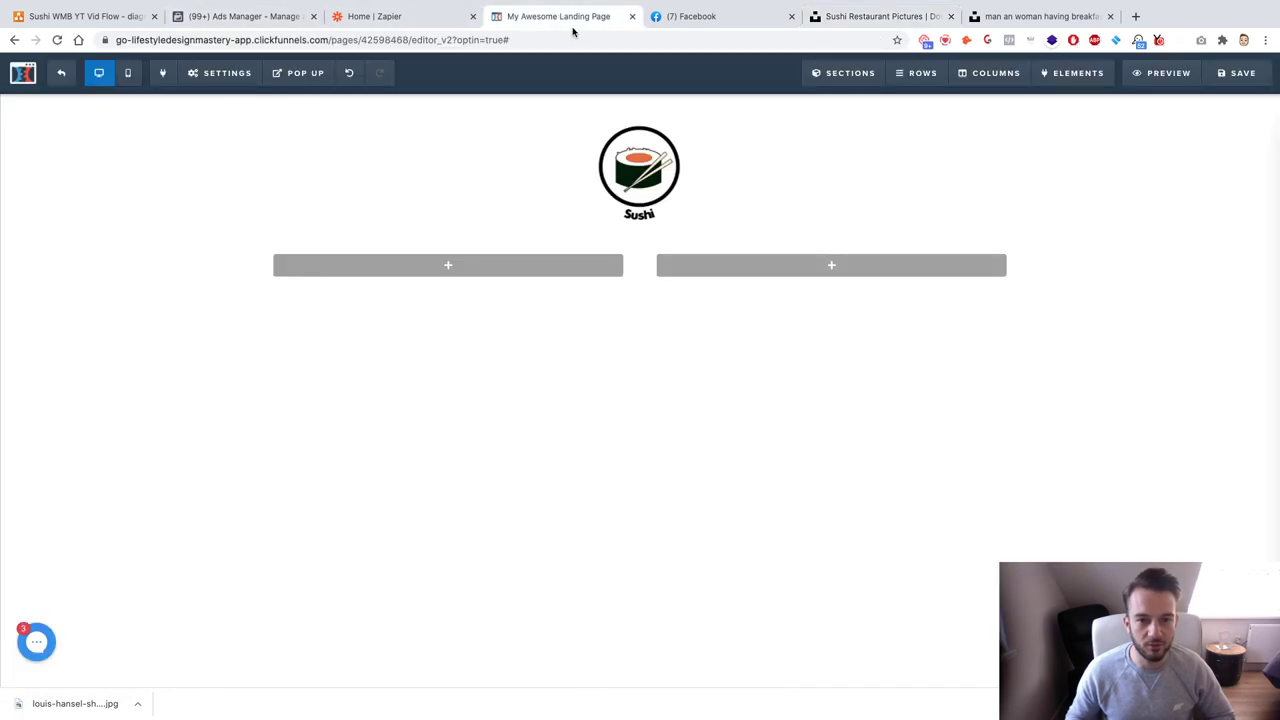
{"action": "left_click", "coordinate": [440, 265]}
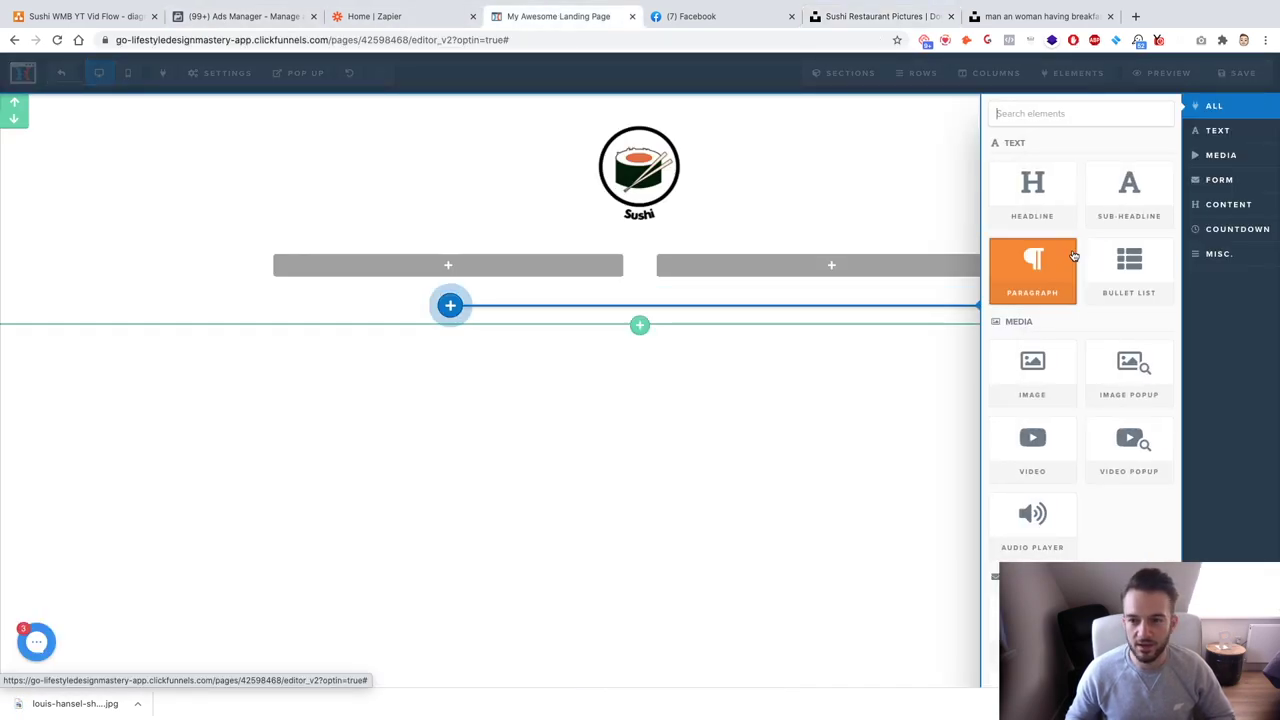
{"action": "left_click", "coordinate": [1049, 366]}
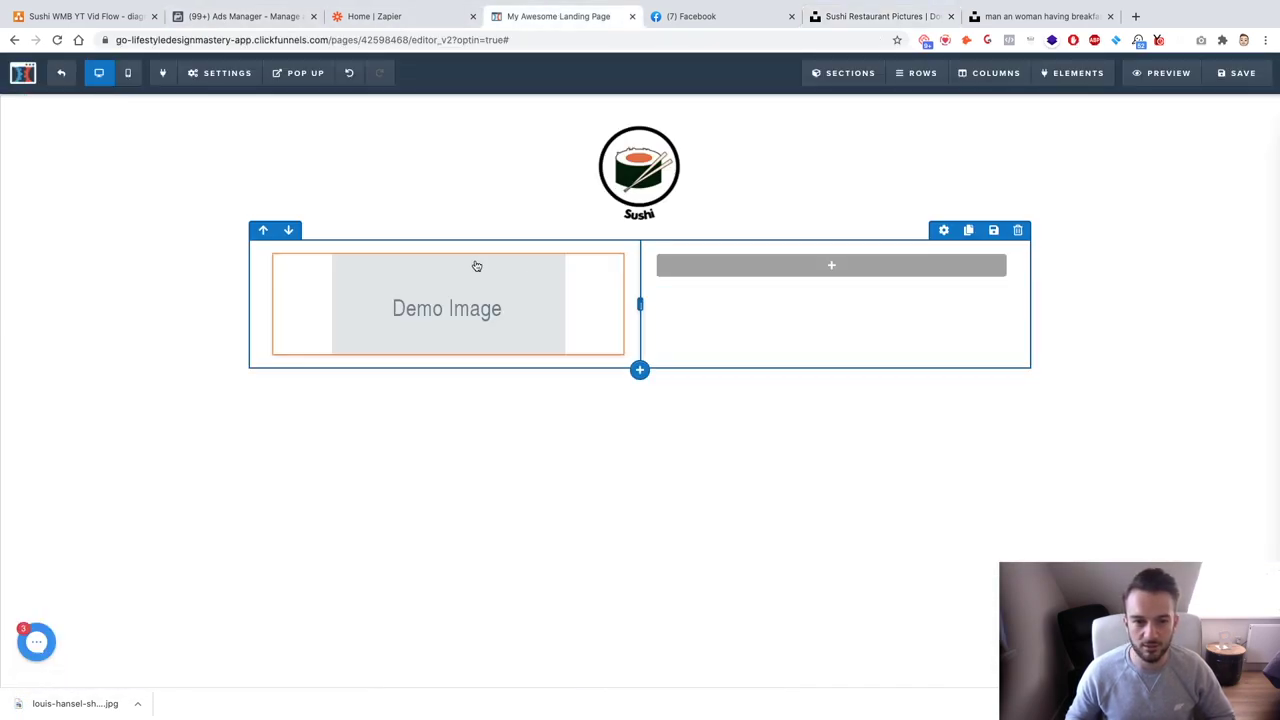
Open the image library for the demo image in the first column and start a file upload.
{"action": "left_click", "coordinate": [420, 305]}
{"action": "left_click", "coordinate": [1250, 221]}
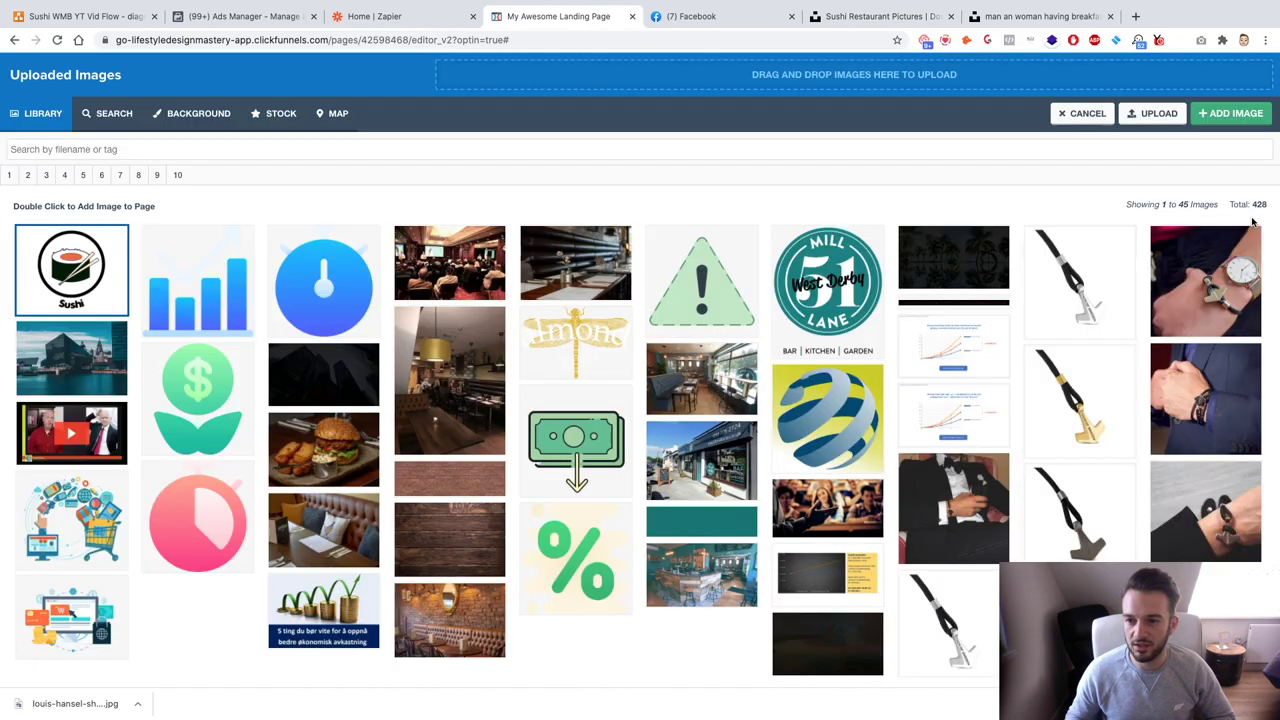
{"action": "left_click", "coordinate": [1160, 114]}
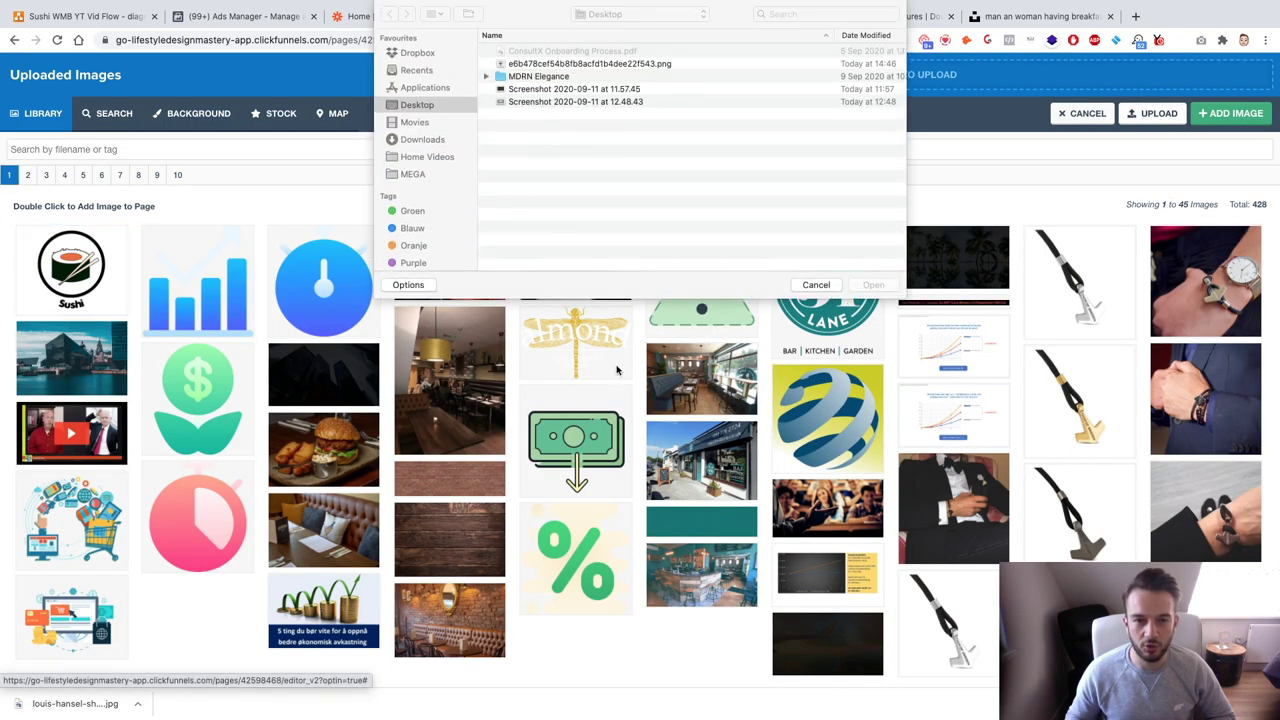
Look through the Downloads, Desktop and Movies folders for the downloaded sushi photo.
{"action": "left_click", "coordinate": [418, 141]}
{"action": "left_click", "coordinate": [551, 50]}
{"action": "left_click", "coordinate": [418, 105]}
{"action": "left_click", "coordinate": [415, 122]}
{"action": "left_click", "coordinate": [418, 105]}
{"action": "left_click", "coordinate": [636, 102]}
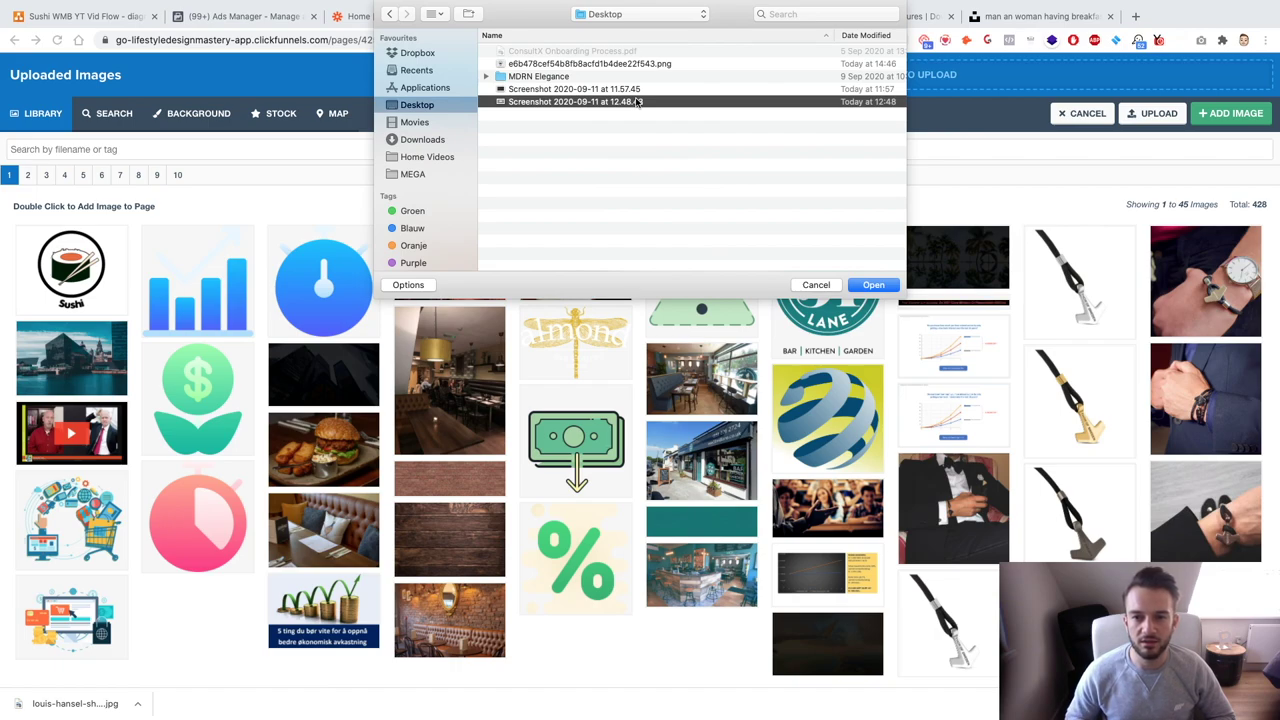
{"action": "key", "text": "Up"}
{"action": "key", "text": "Up"}
{"action": "key", "text": "Up"}
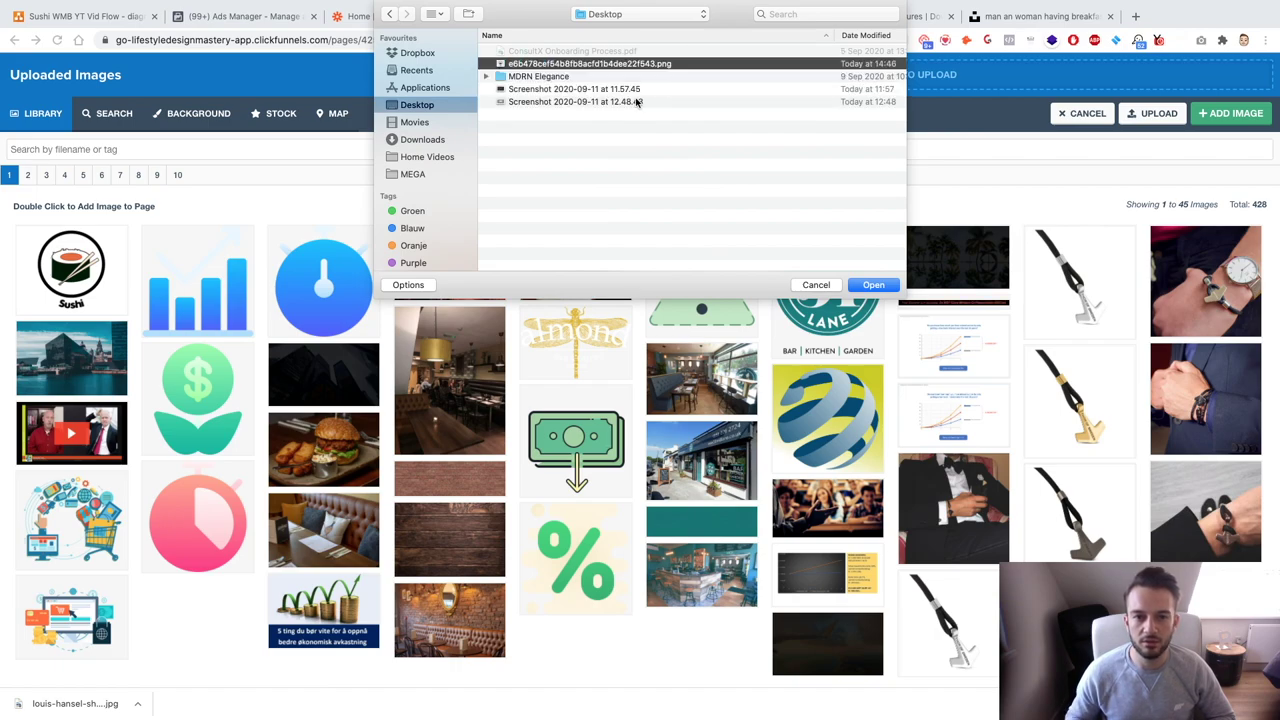
Sort the Downloads folder by date modified and upload the downloaded Unsplash sushi plate photo as the first column's image.
{"action": "left_click", "coordinate": [412, 140]}
{"action": "left_click", "coordinate": [842, 40]}
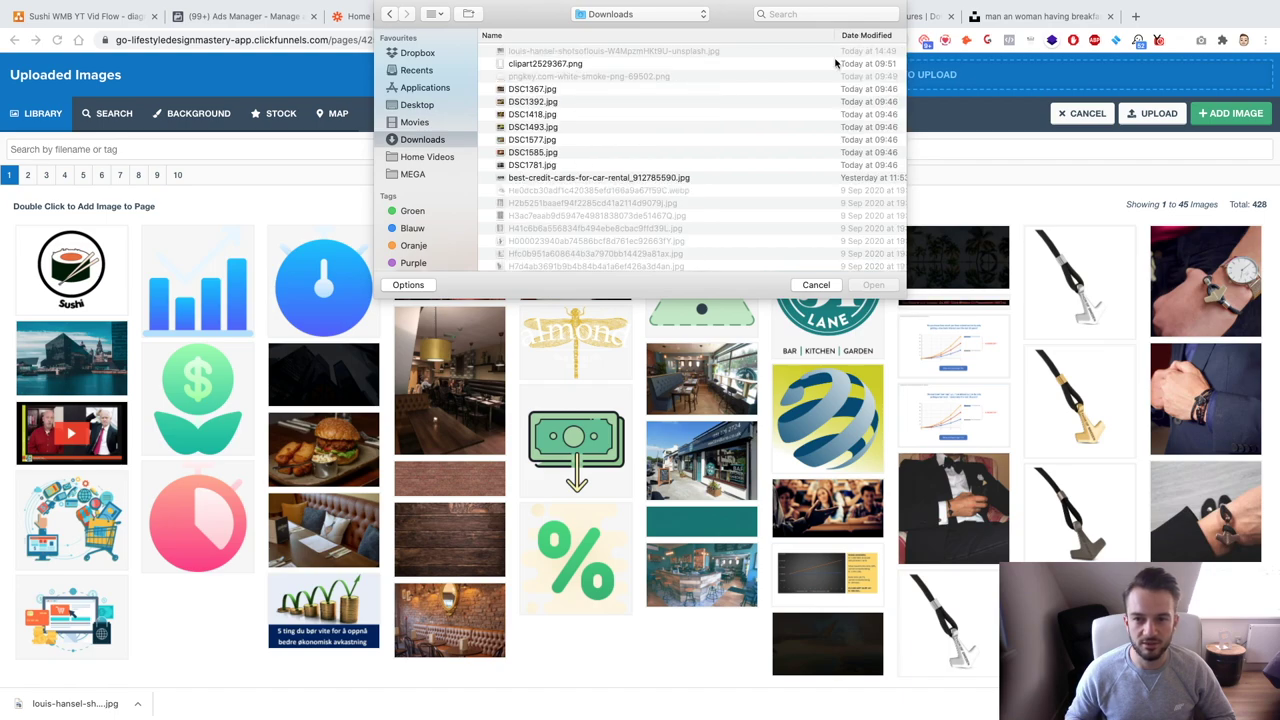
{"action": "left_click", "coordinate": [563, 52]}
{"action": "double_click", "coordinate": [565, 51]}
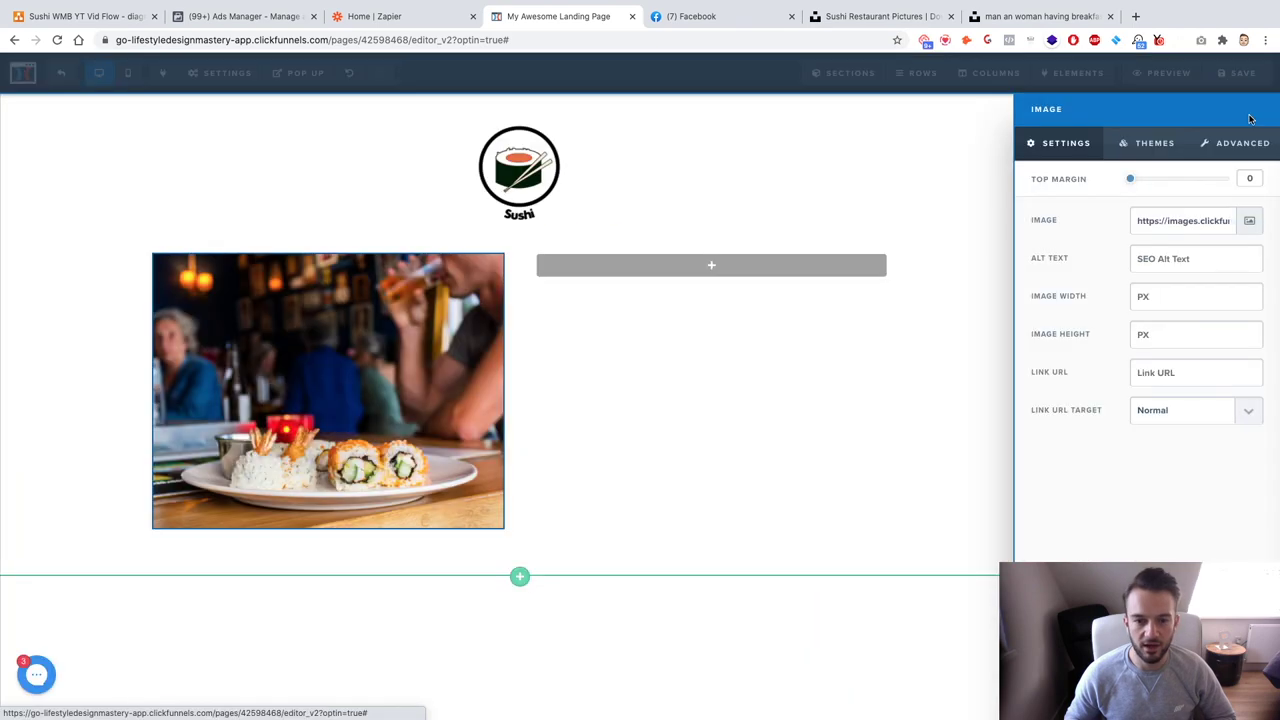
{"action": "left_click", "coordinate": [1236, 113]}
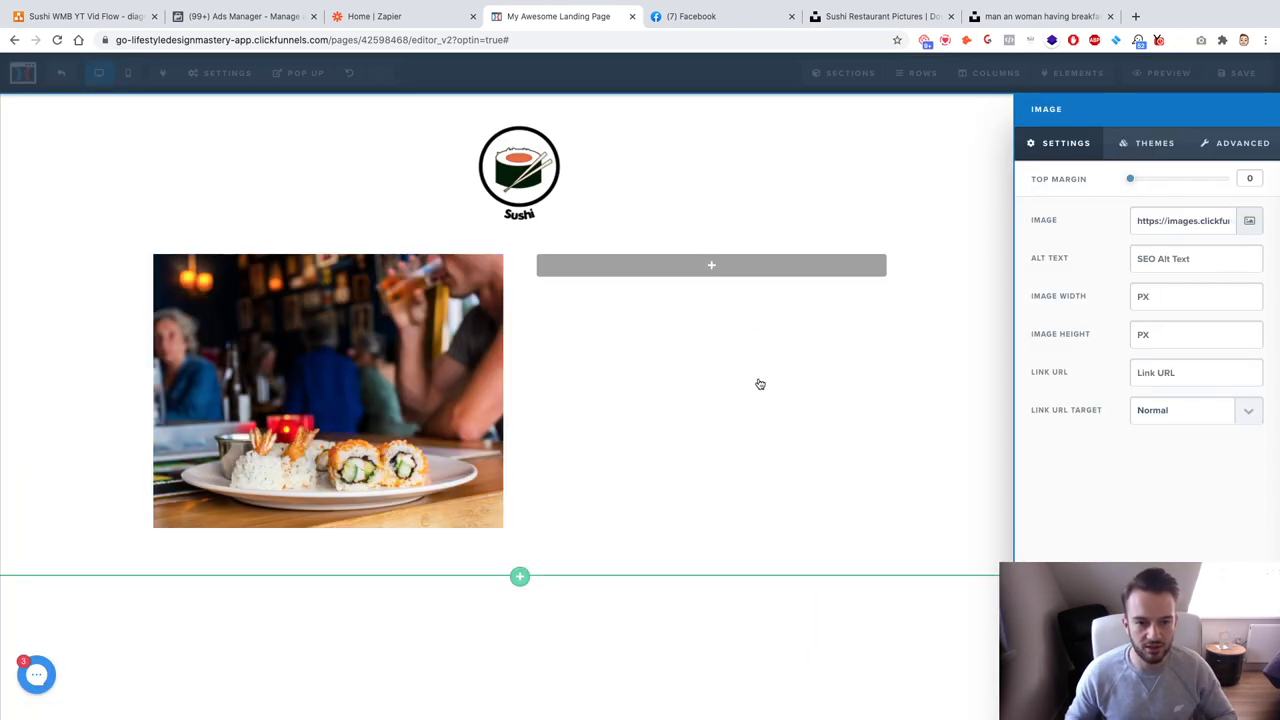
{"action": "left_click", "coordinate": [738, 439]}
Add a form input element to the row's empty second column.
{"action": "left_click", "coordinate": [817, 267]}
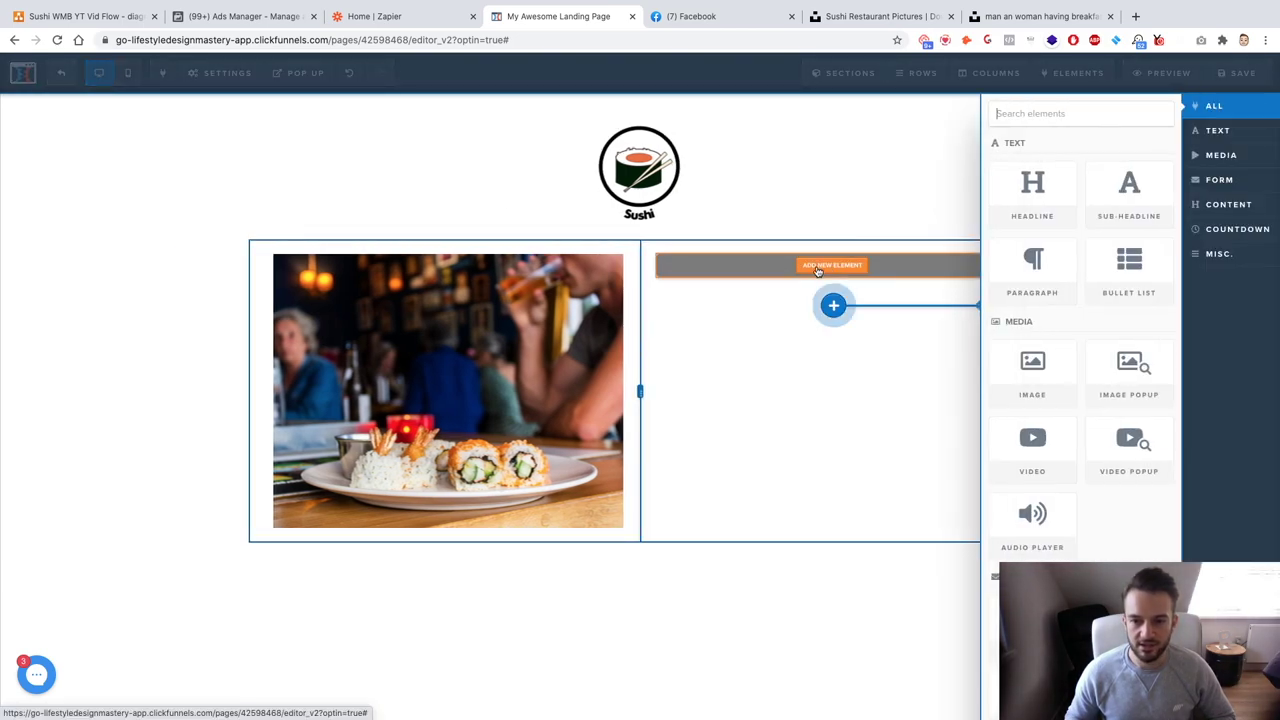
{"action": "scroll", "coordinate": [1128, 363], "scroll_direction": "down", "scroll_amount": 5}
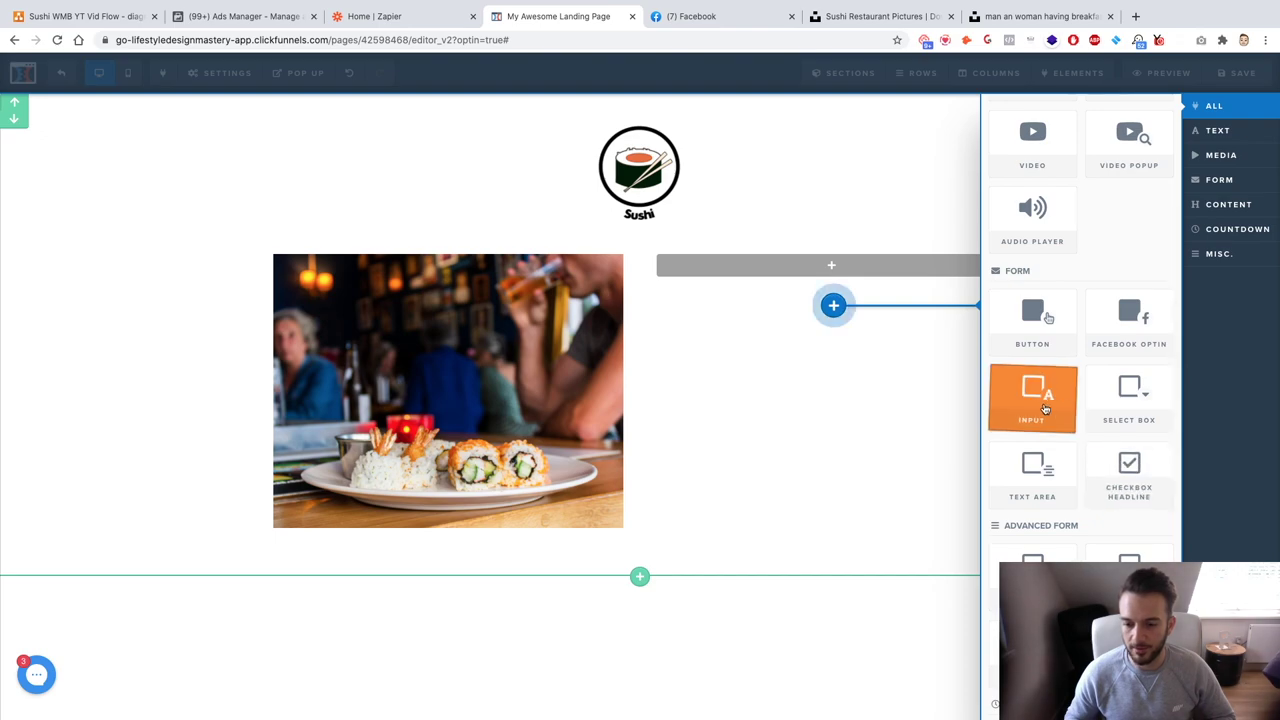
{"action": "left_click", "coordinate": [1044, 406]}
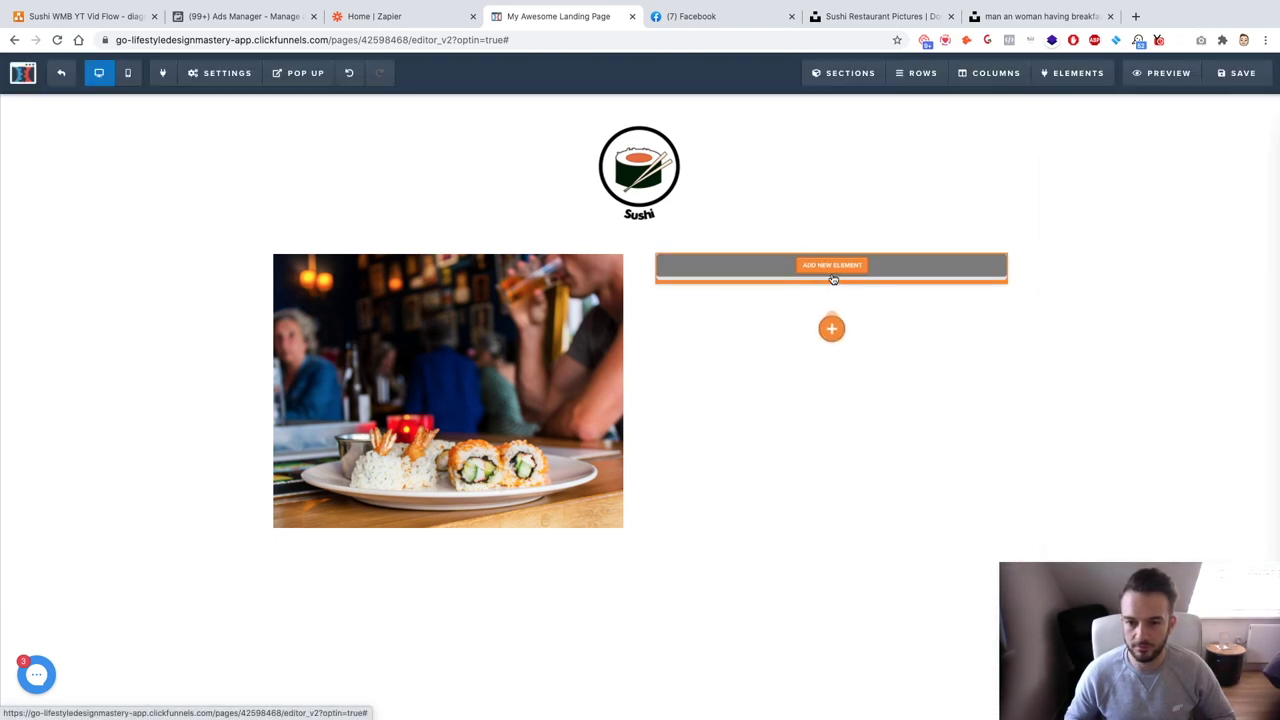
Make the new input a required Full Name field with the placeholder text "Your Full Name Here...".
{"action": "left_click", "coordinate": [779, 276]}
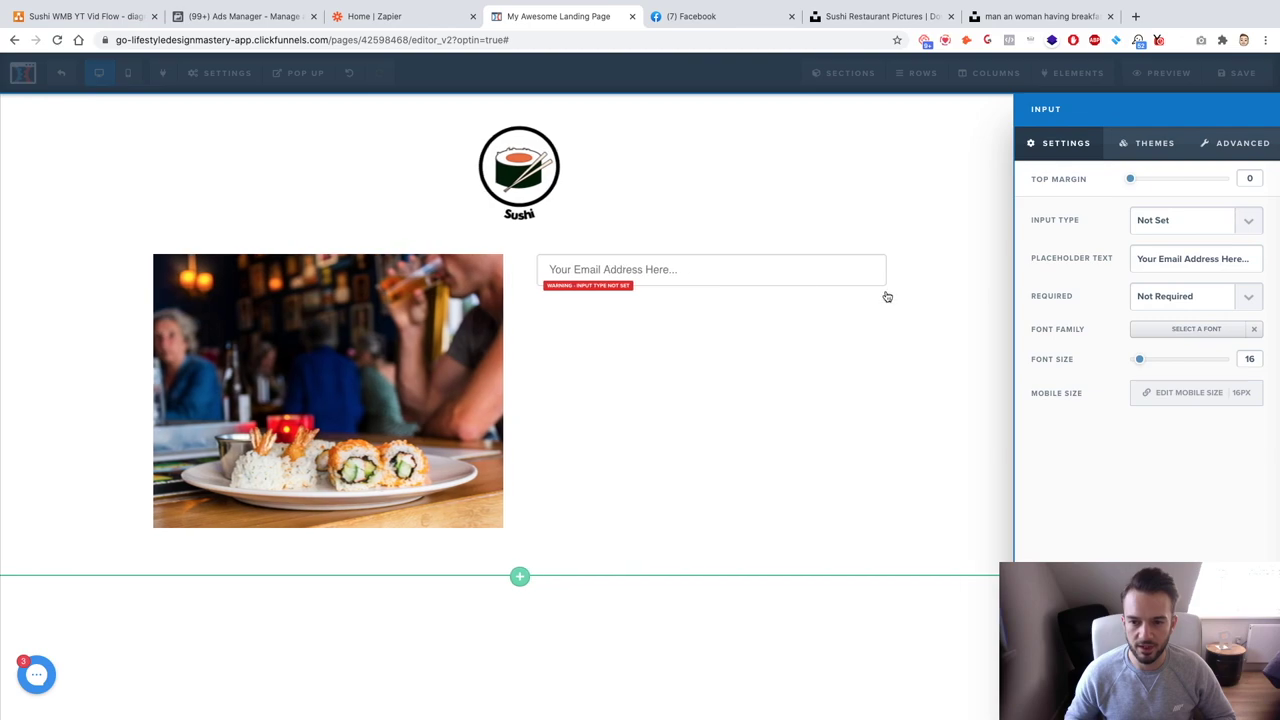
{"action": "left_click", "coordinate": [1179, 227]}
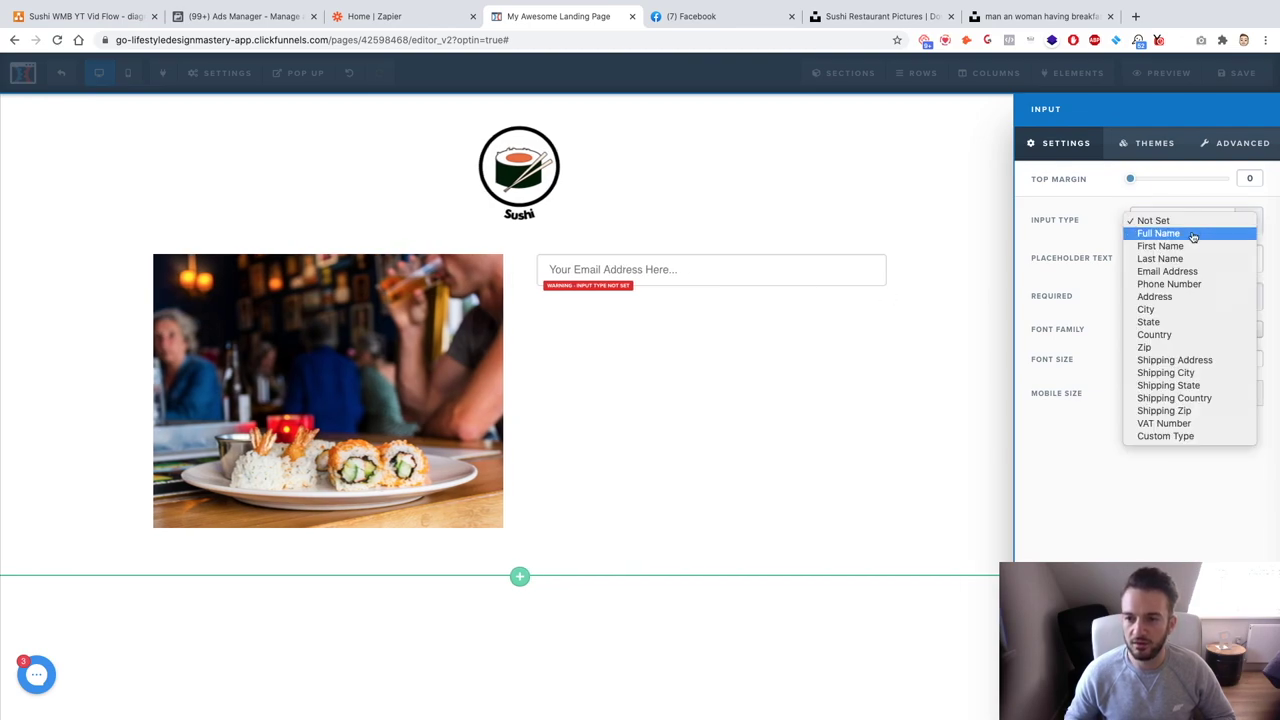
{"action": "left_click", "coordinate": [1186, 236]}
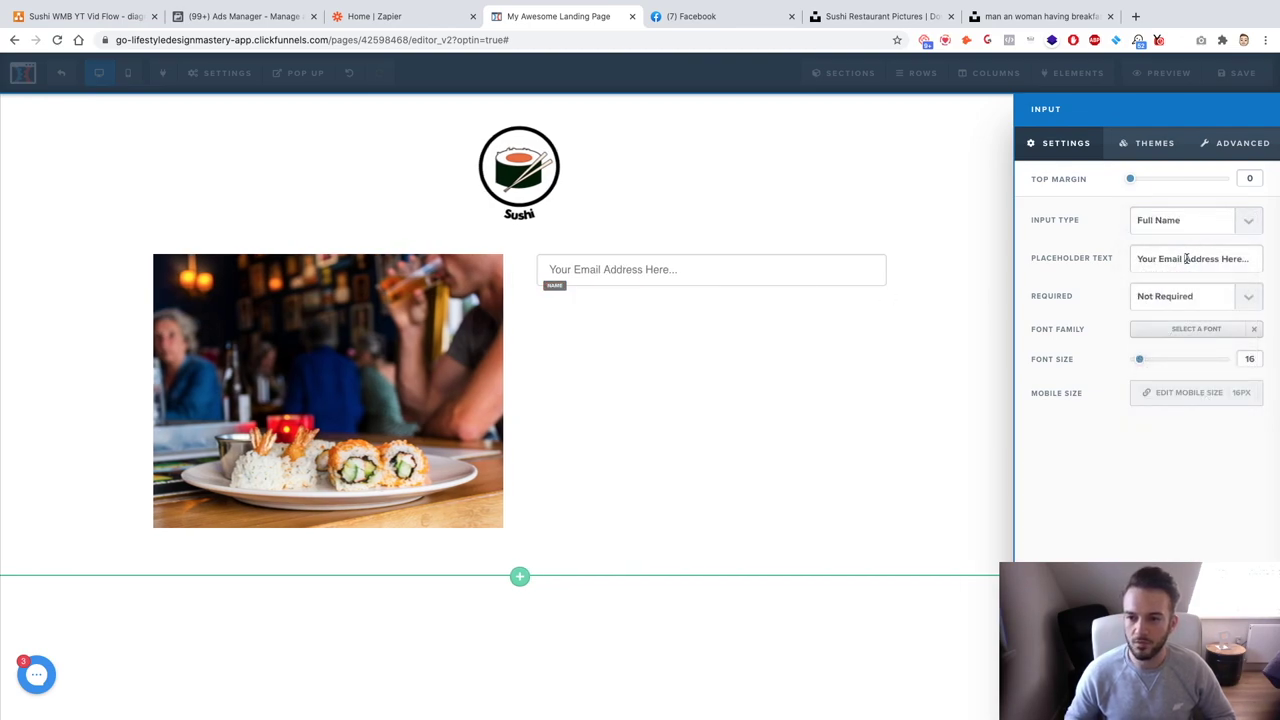
{"action": "left_click_drag", "start_coordinate": [1160, 259], "coordinate": [1211, 260]}
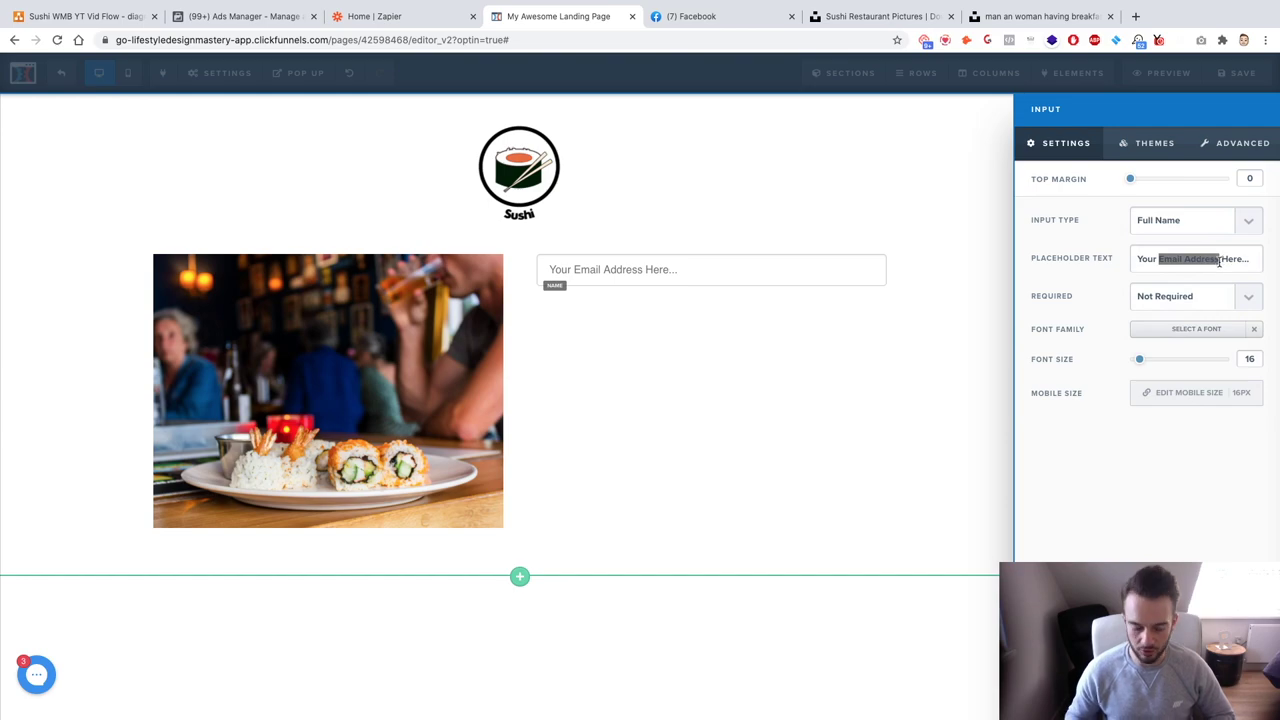
{"action": "type", "text": "Full Name"}
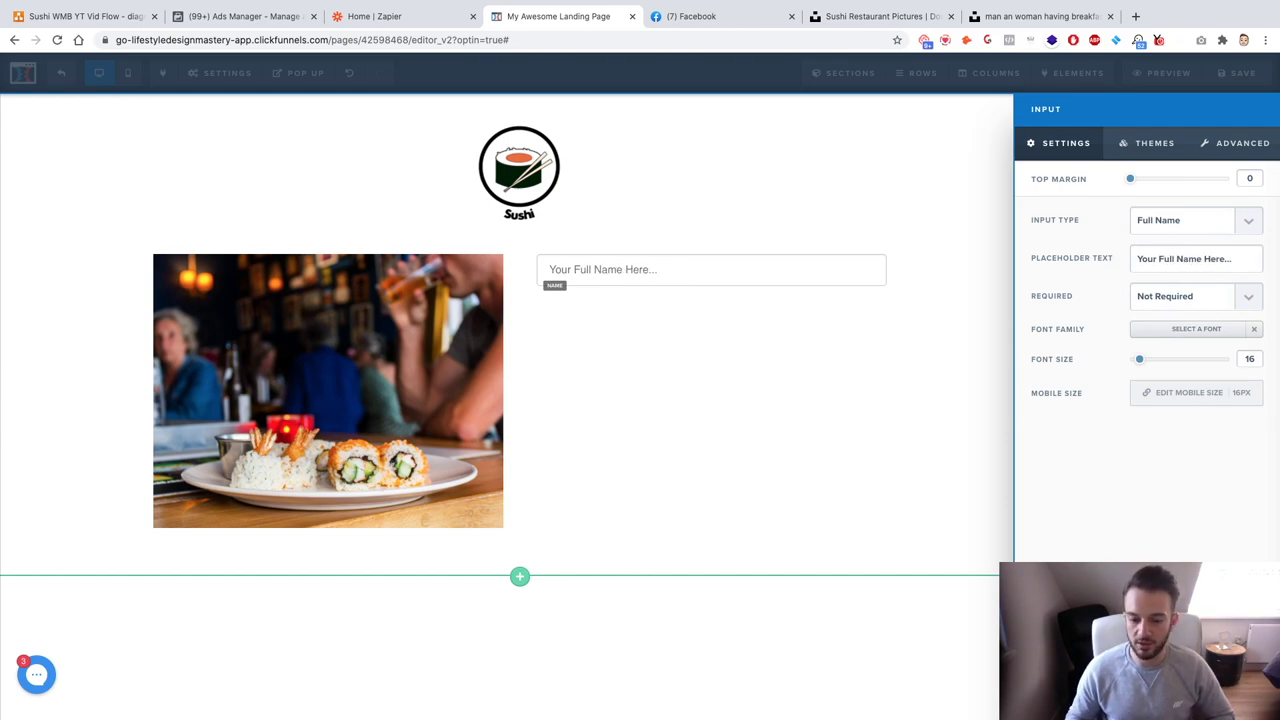
{"action": "left_click", "coordinate": [1175, 296]}
{"action": "left_click", "coordinate": [1170, 310]}
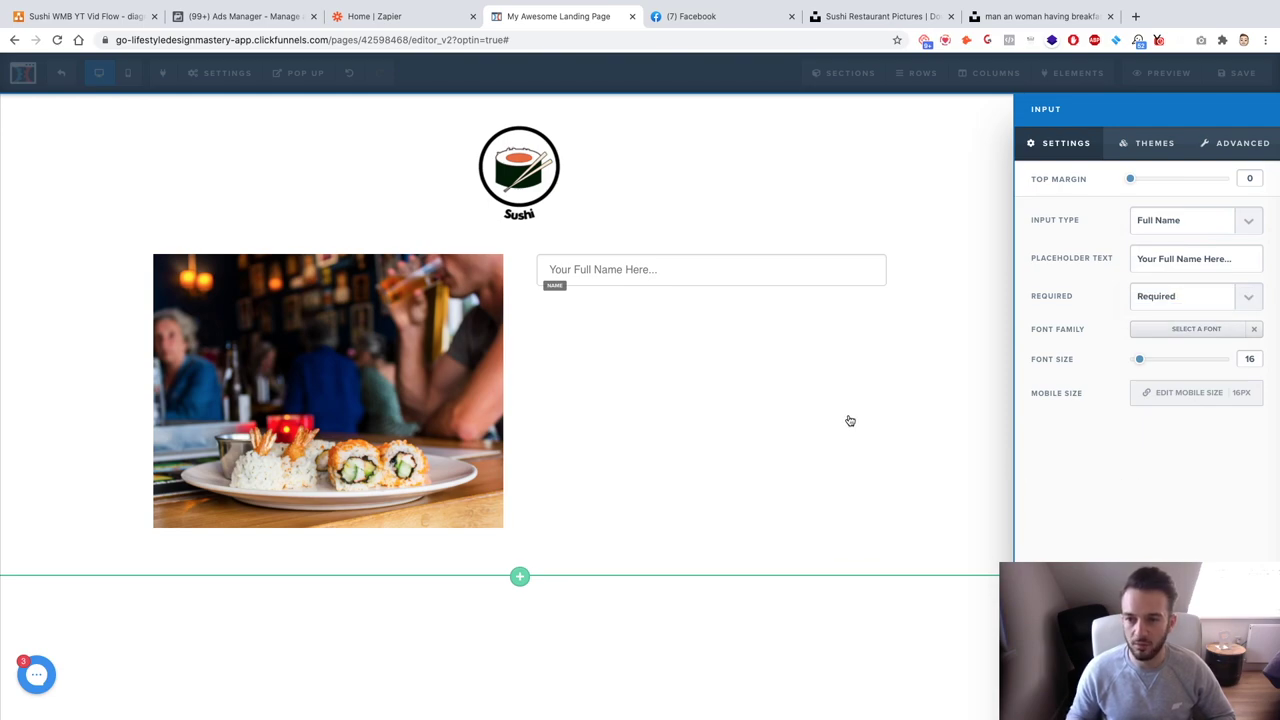
{"action": "left_click", "coordinate": [849, 378]}
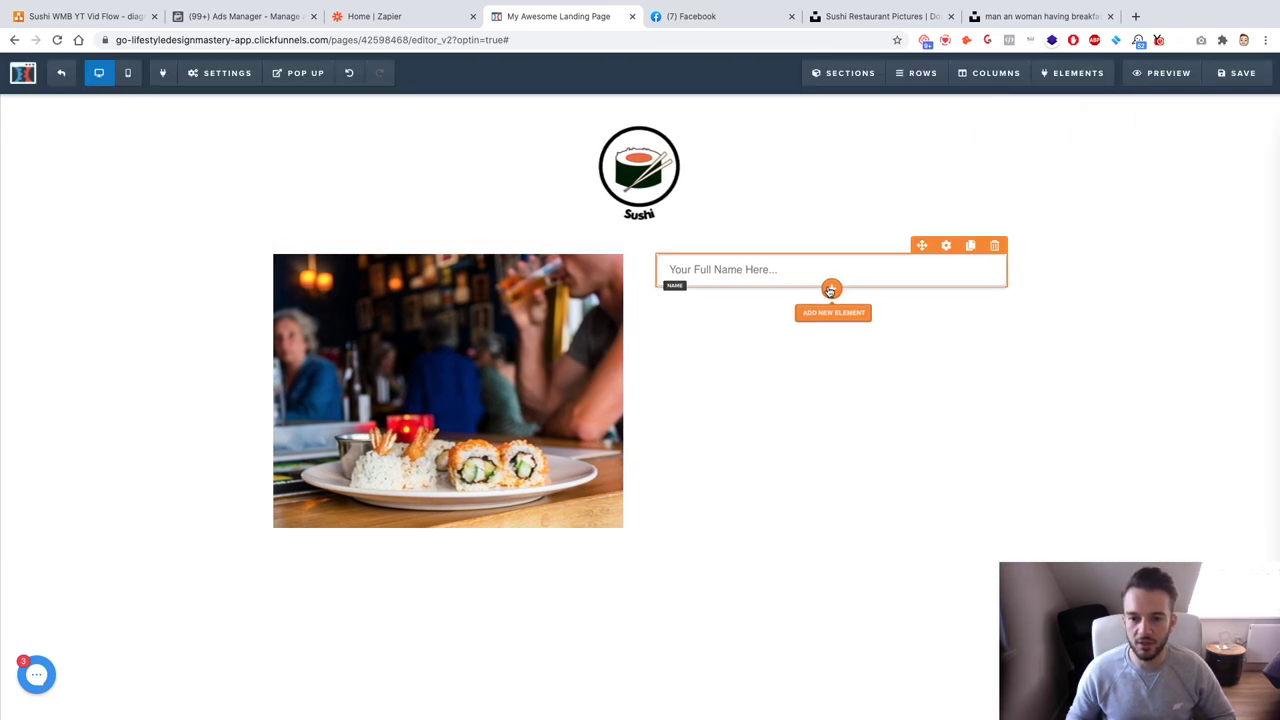
Clone the full name field and set the copy's top margin to 15.
{"action": "left_click", "coordinate": [969, 247]}
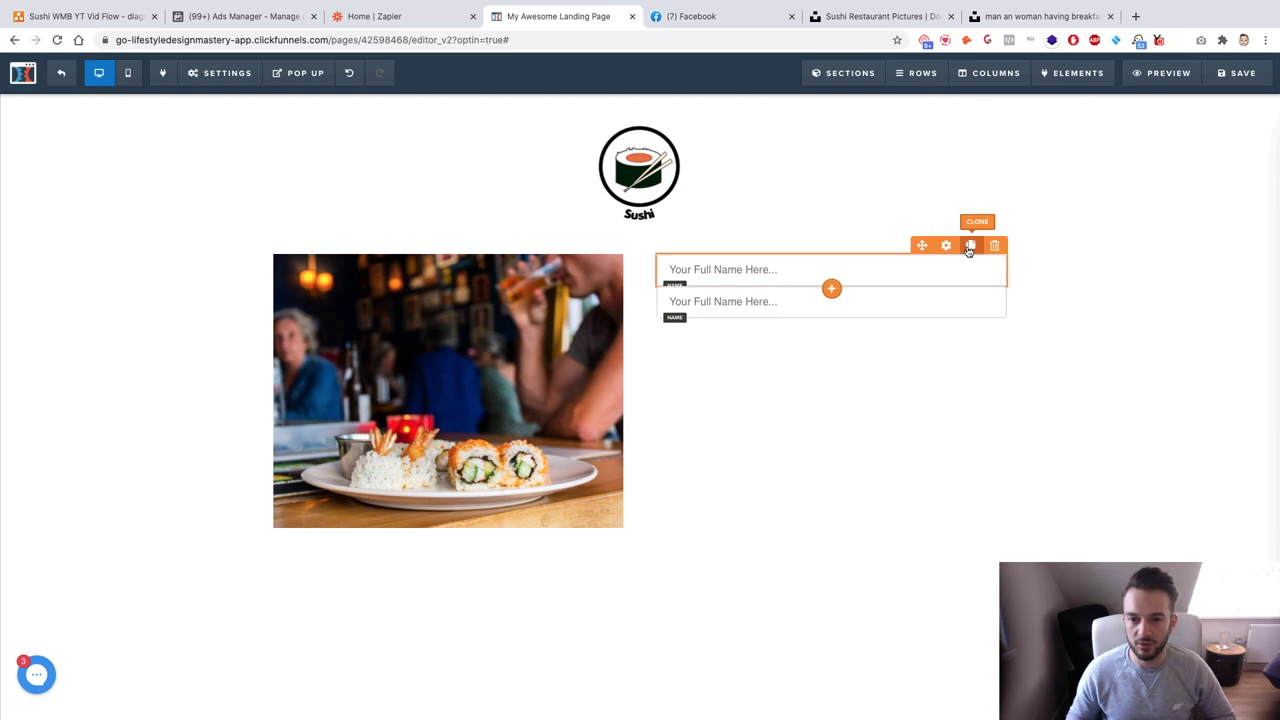
{"action": "left_click", "coordinate": [849, 308]}
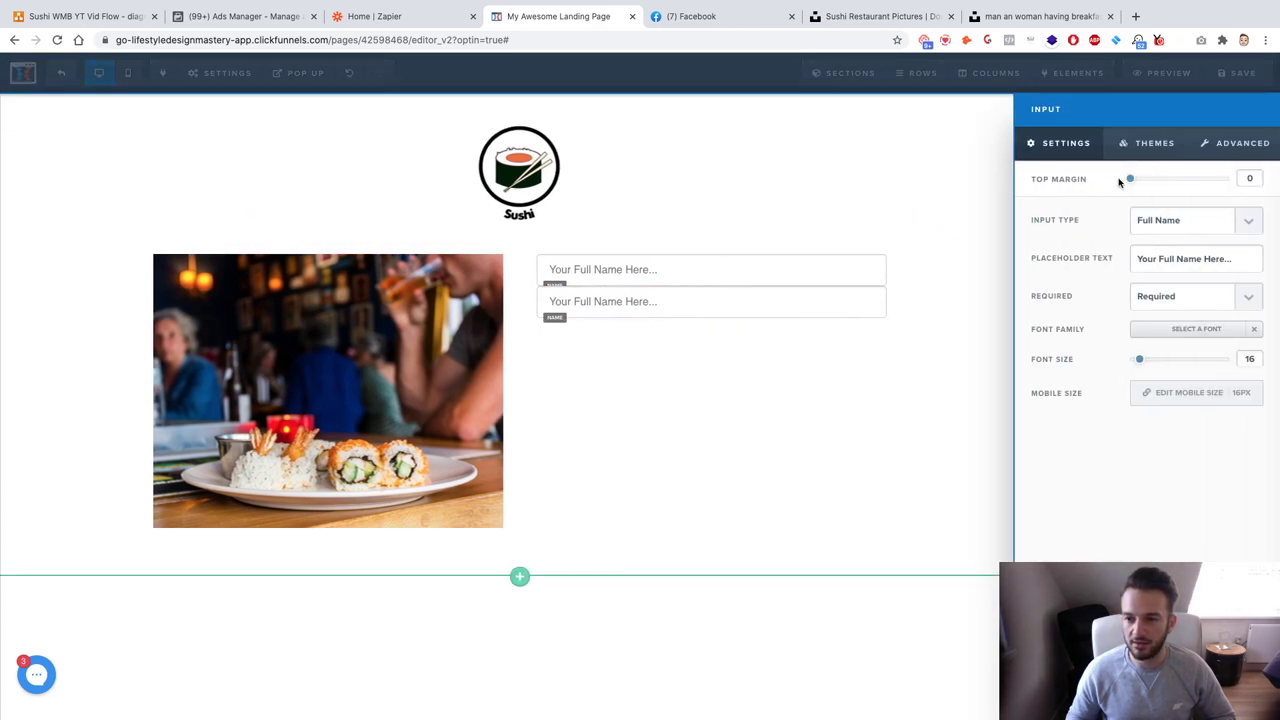
{"action": "left_click_drag", "start_coordinate": [1132, 182], "coordinate": [1150, 183]}
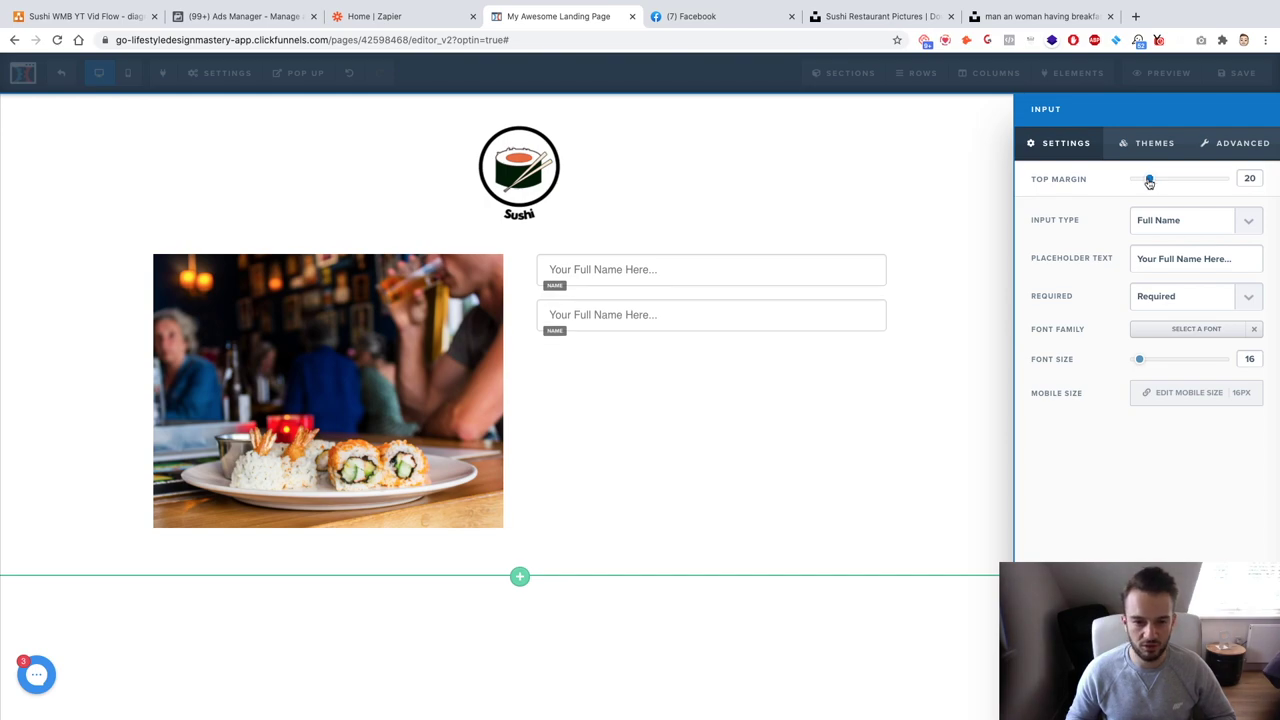
{"action": "left_click_drag", "start_coordinate": [1146, 181], "coordinate": [1145, 181]}
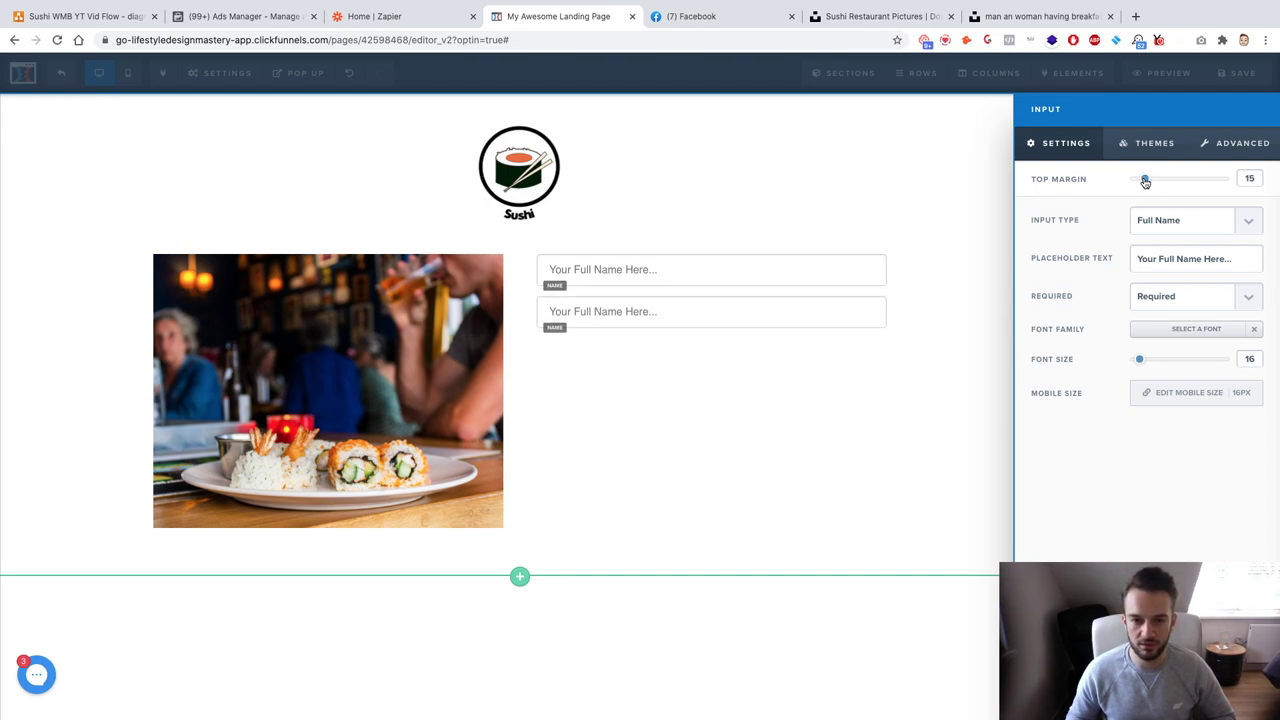
{"action": "left_click", "coordinate": [966, 340]}
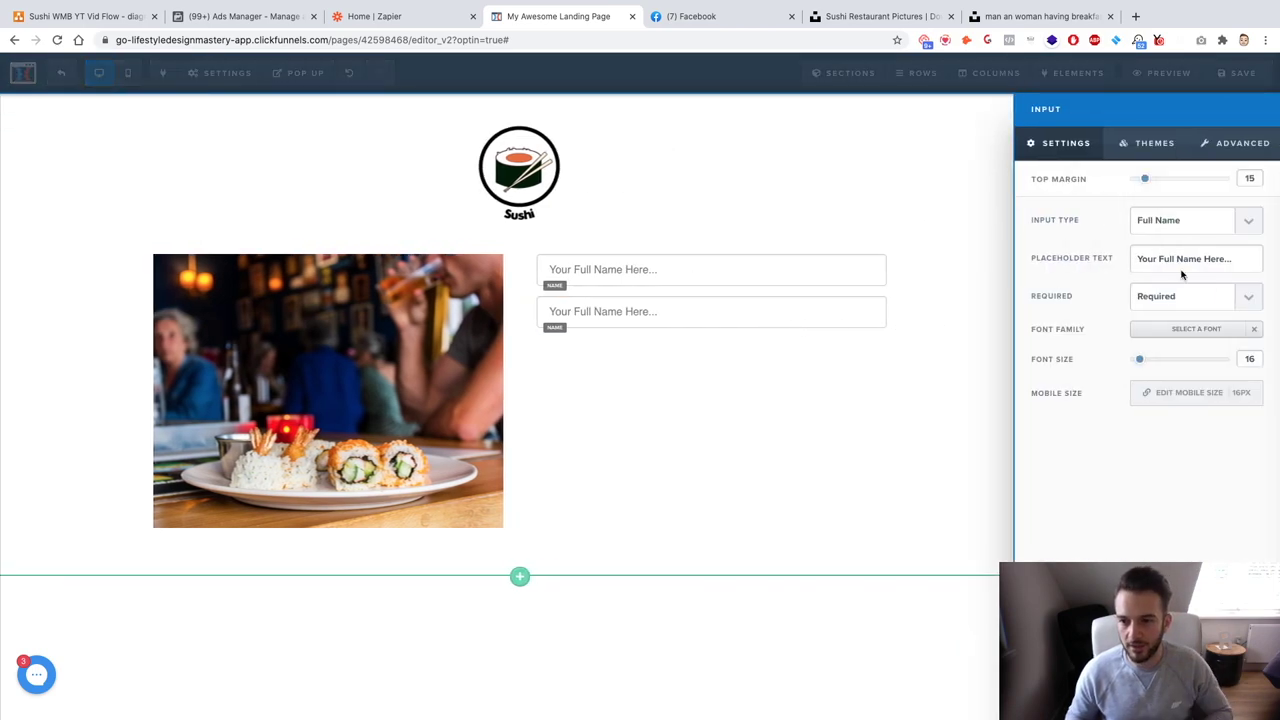
Change the cloned field to the Email Address type with the placeholder text "Your Email Address Here...".
{"action": "left_click", "coordinate": [1206, 229]}
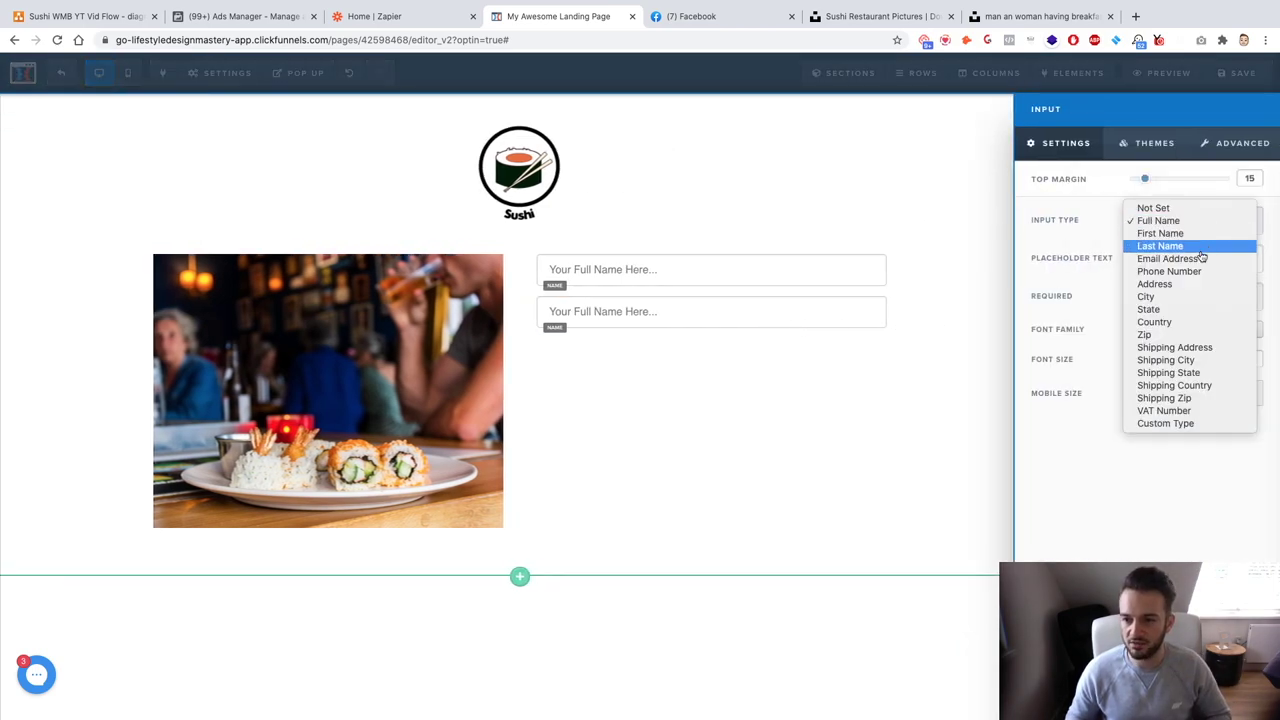
{"action": "left_click", "coordinate": [1203, 257]}
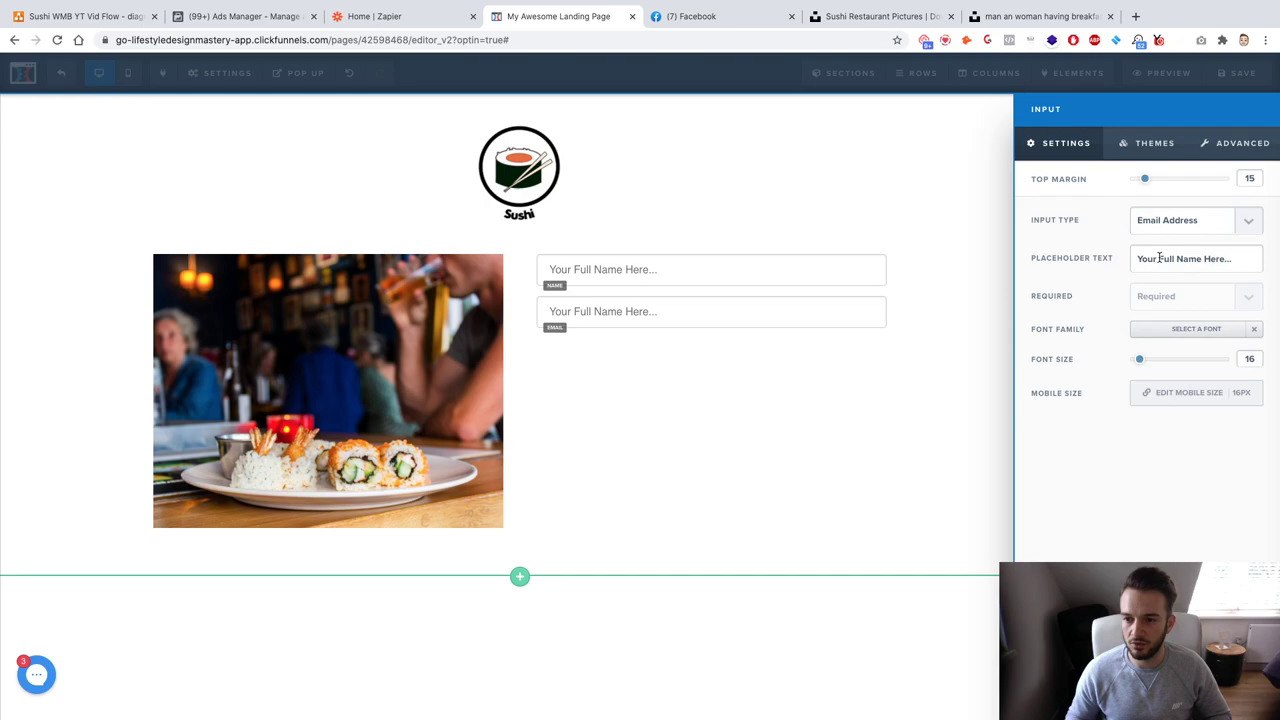
{"action": "left_click_drag", "start_coordinate": [1175, 258], "coordinate": [1199, 259]}
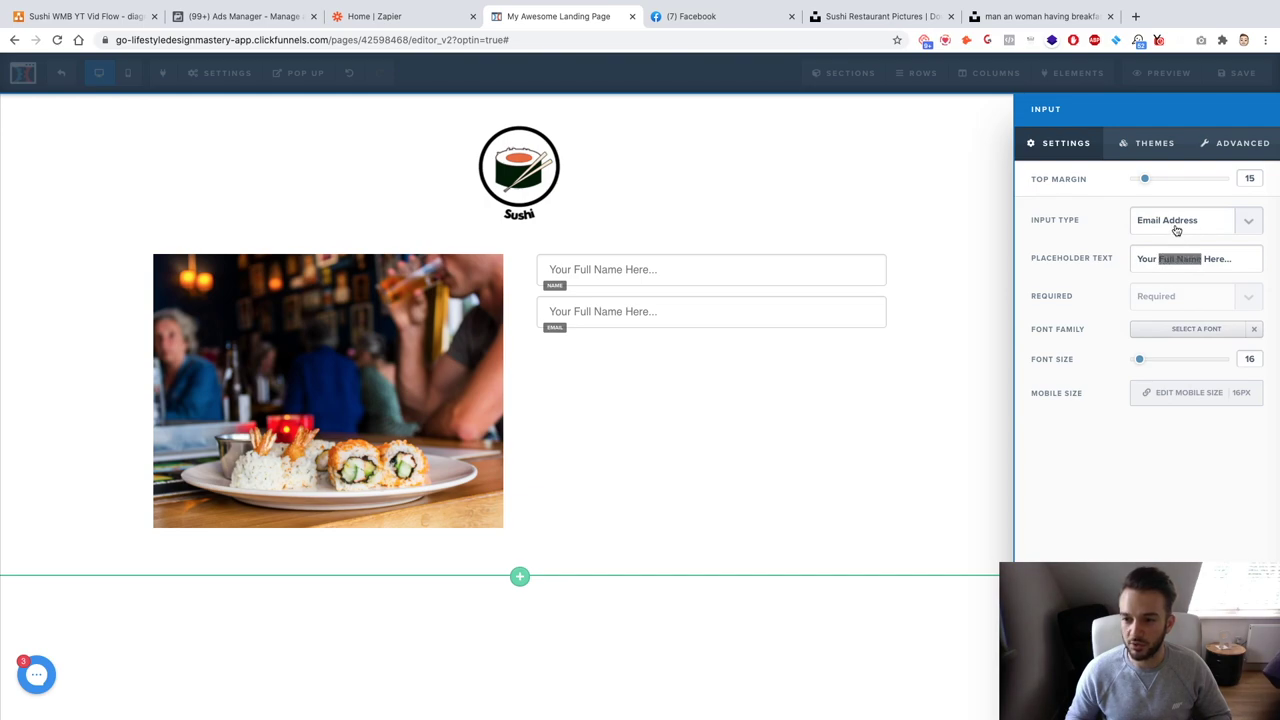
{"action": "type", "text": "EM"}
{"action": "key", "text": "BackSpace"}
{"action": "type", "text": "mail Address"}
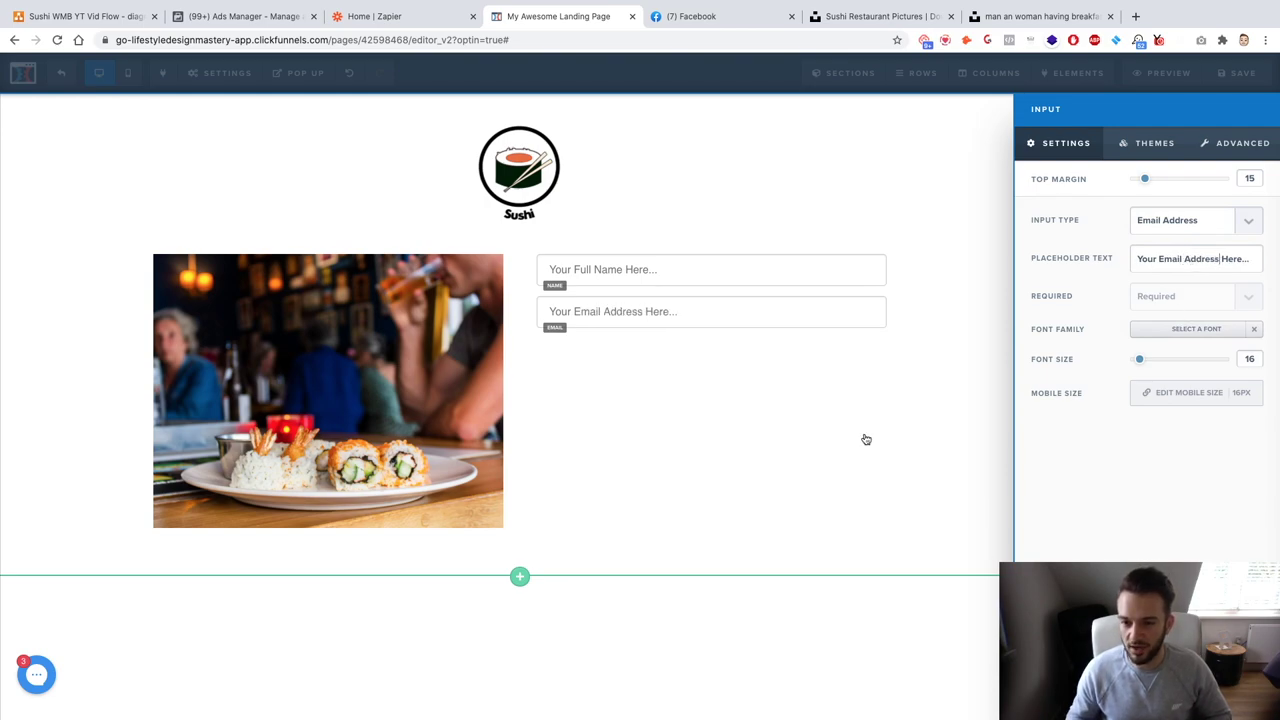
{"action": "left_click", "coordinate": [862, 438]}
Clone the email address field, open the copy's settings, and check the opt-in field list in the Sushi WMB YT Vid Flow diagram.
{"action": "left_click", "coordinate": [969, 289]}
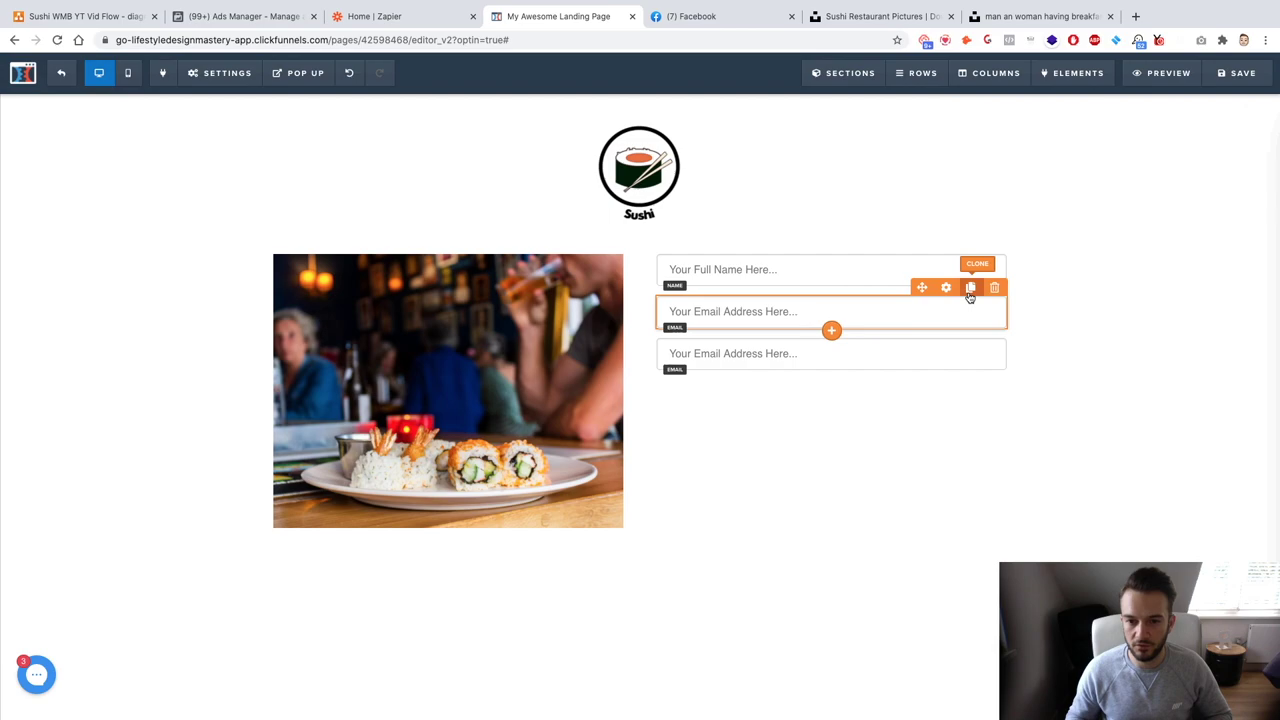
{"action": "left_click", "coordinate": [770, 368]}
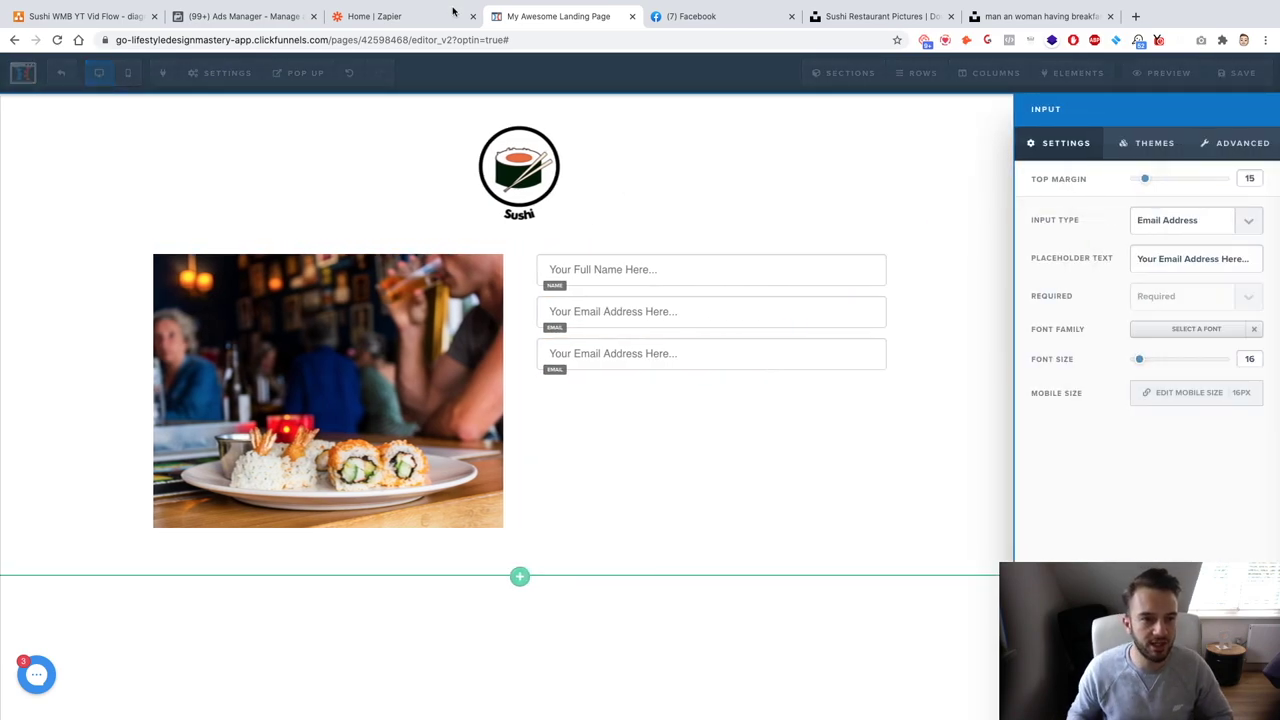
{"action": "left_click", "coordinate": [385, 17]}
{"action": "left_click", "coordinate": [85, 16]}
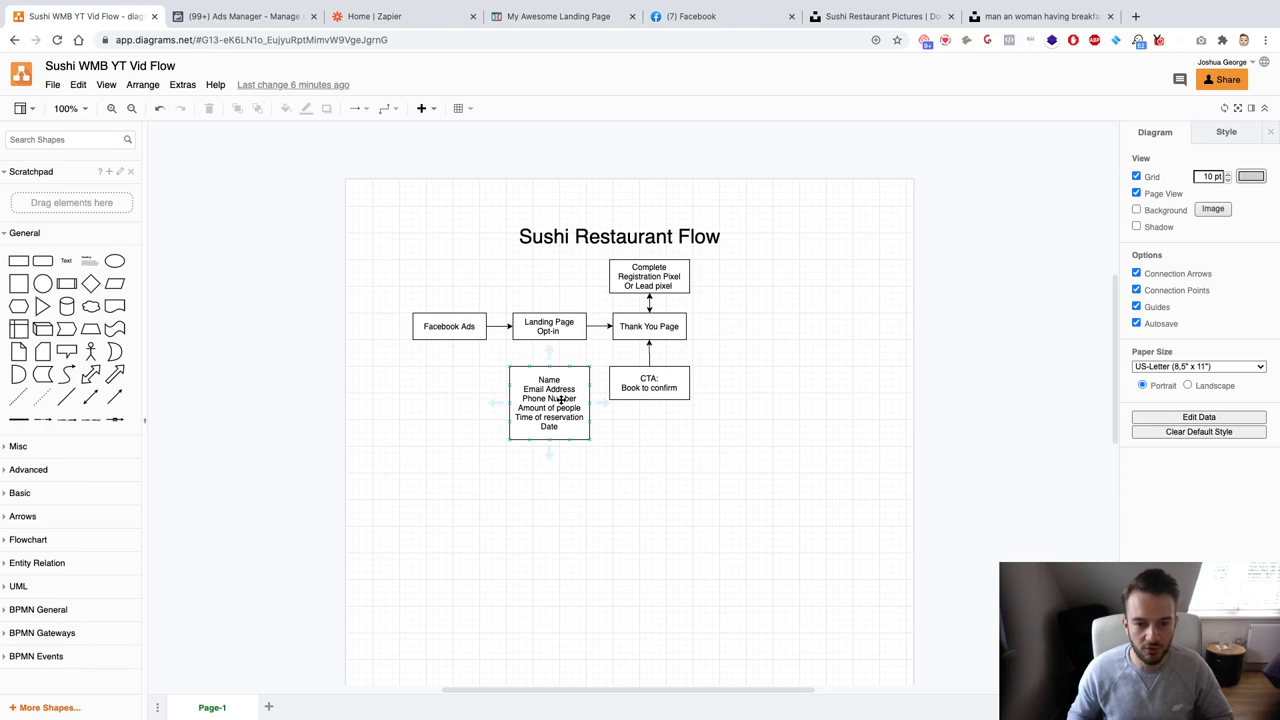
{"action": "left_click", "coordinate": [555, 17]}
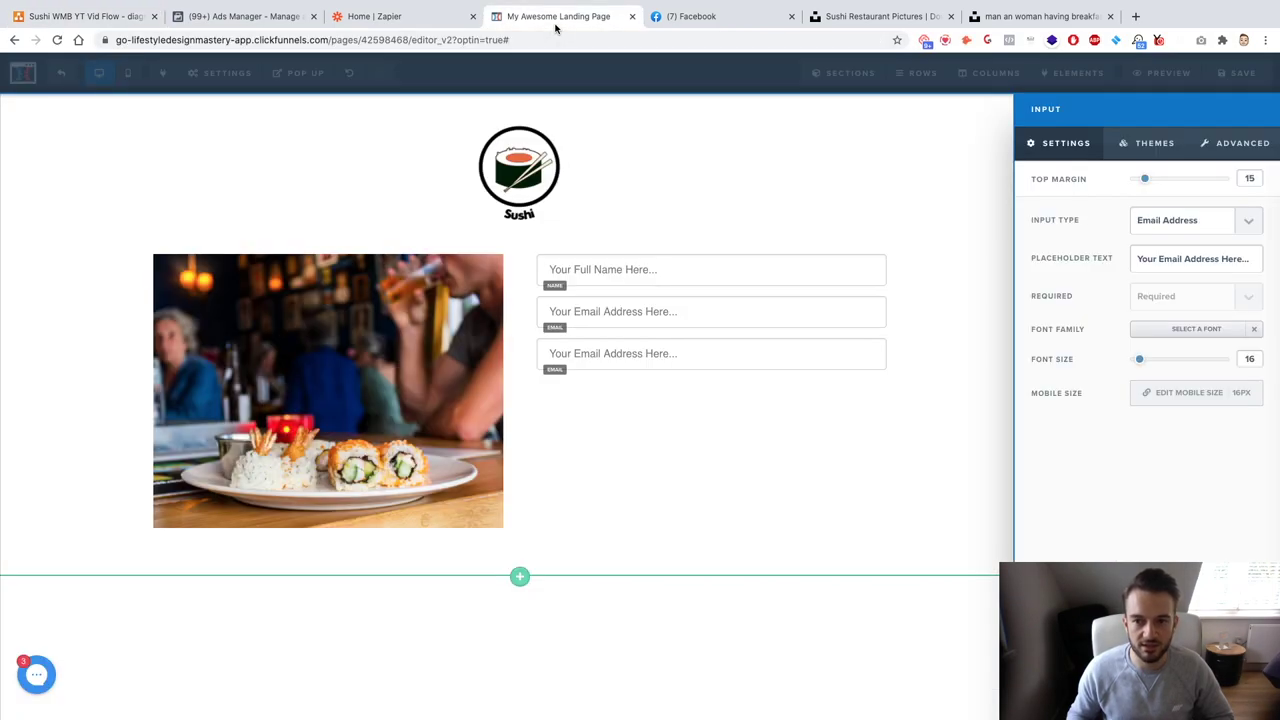
Change the third input to the Phone Number type with the placeholder text "Your Phone Number Here..." and clone that field.
{"action": "left_click", "coordinate": [1210, 233]}
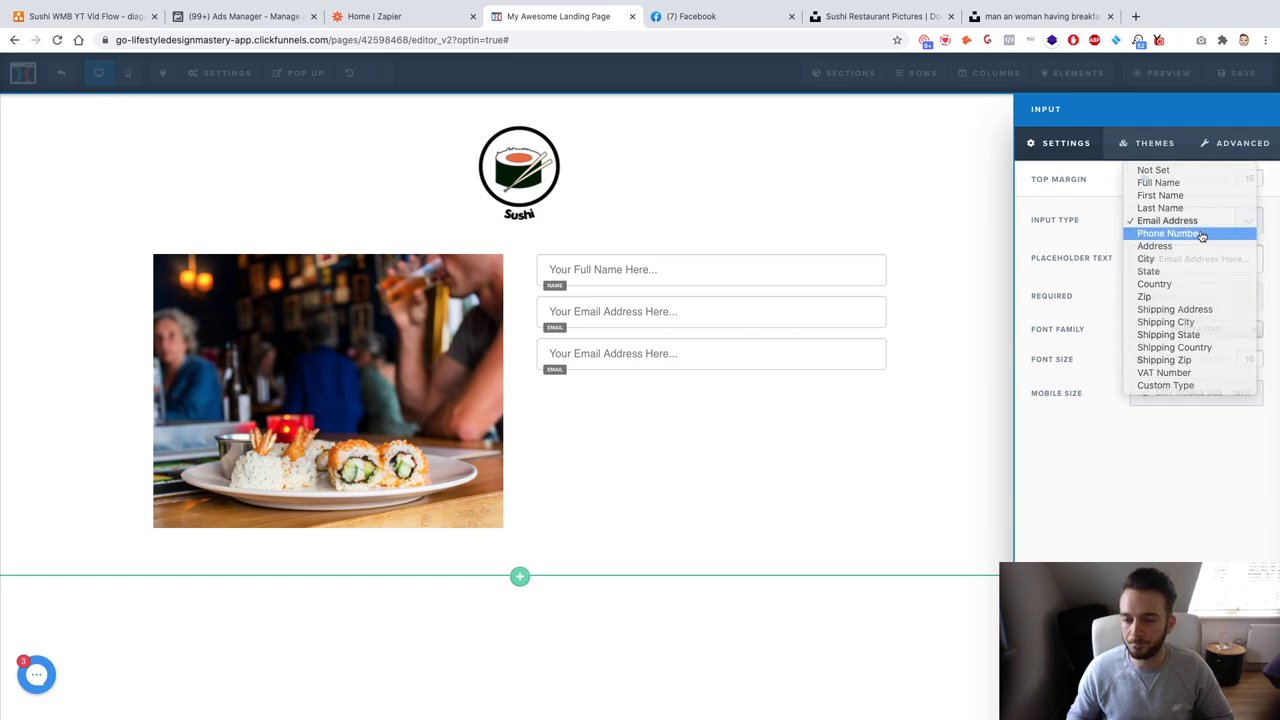
{"action": "left_click", "coordinate": [1205, 235]}
{"action": "left_click_drag", "start_coordinate": [1158, 258], "coordinate": [1217, 258]}
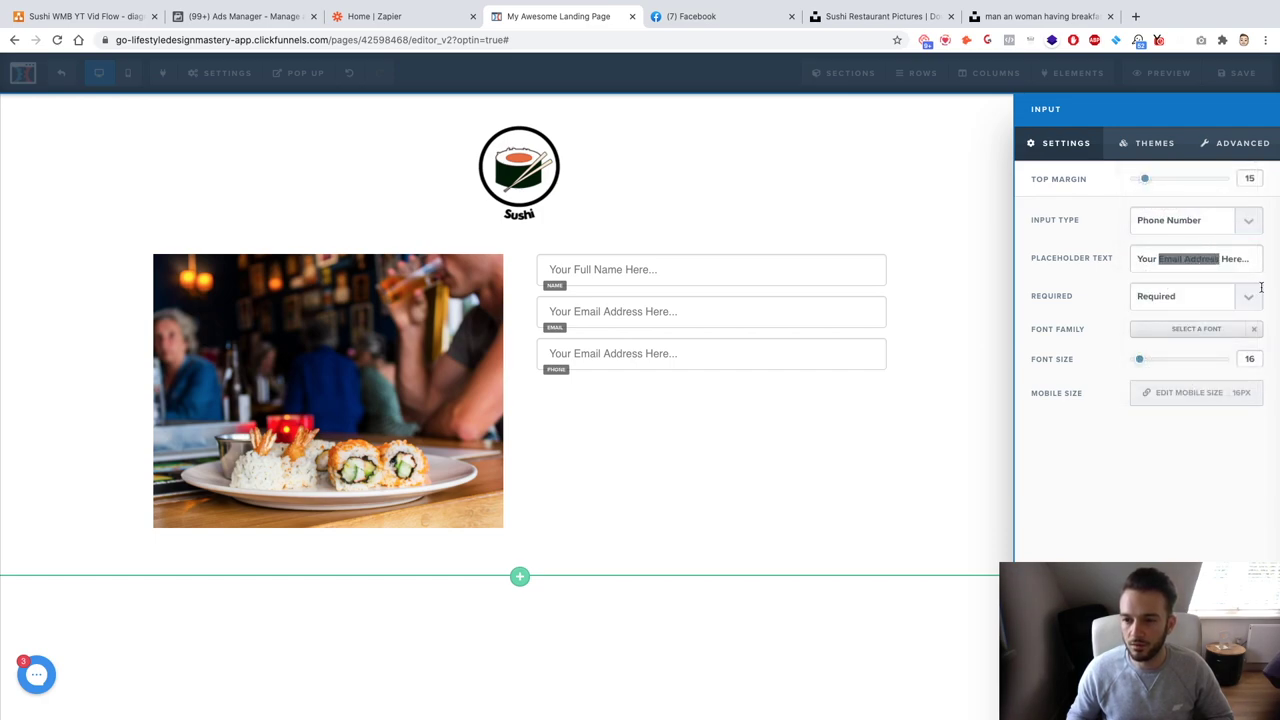
{"action": "type", "text": "Phone NUmber"}
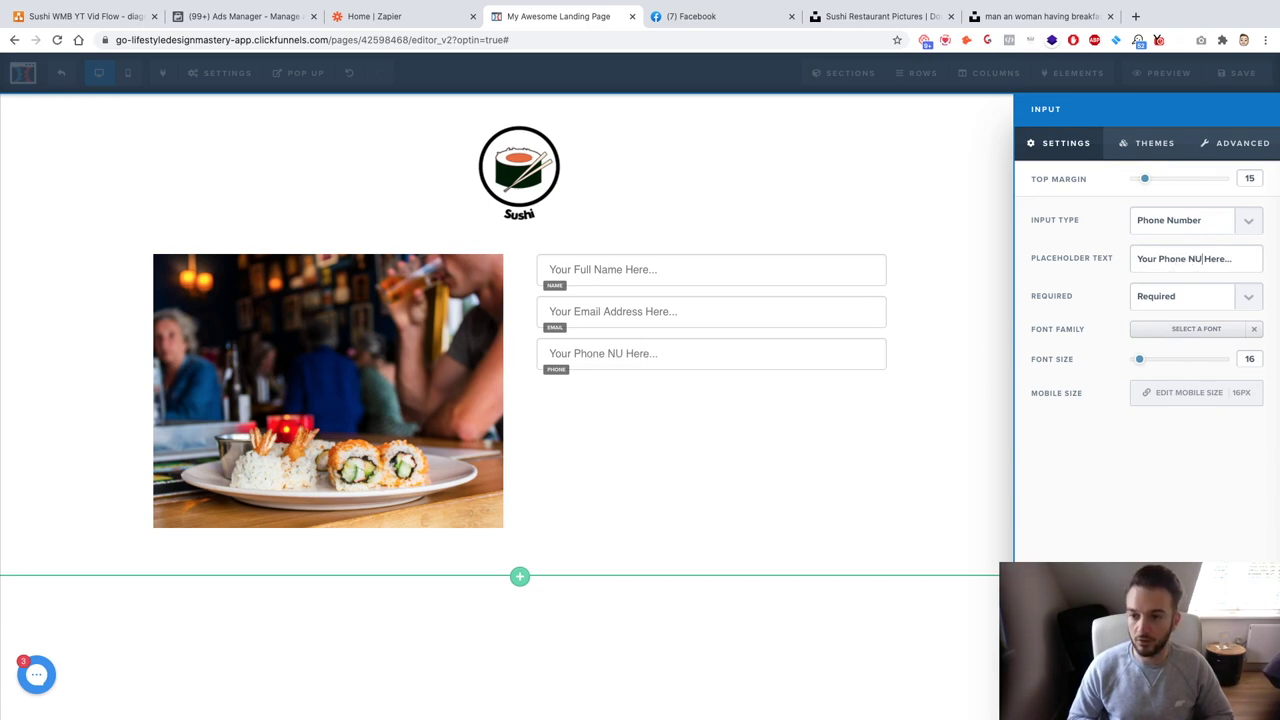
{"action": "key", "text": "BackSpace"}
{"action": "key", "text": "BackSpace"}
{"action": "key", "text": "BackSpace"}
{"action": "key", "text": "BackSpace"}
{"action": "key", "text": "BackSpace"}
{"action": "key", "text": "BackSpace"}
{"action": "type", "text": "Number"}
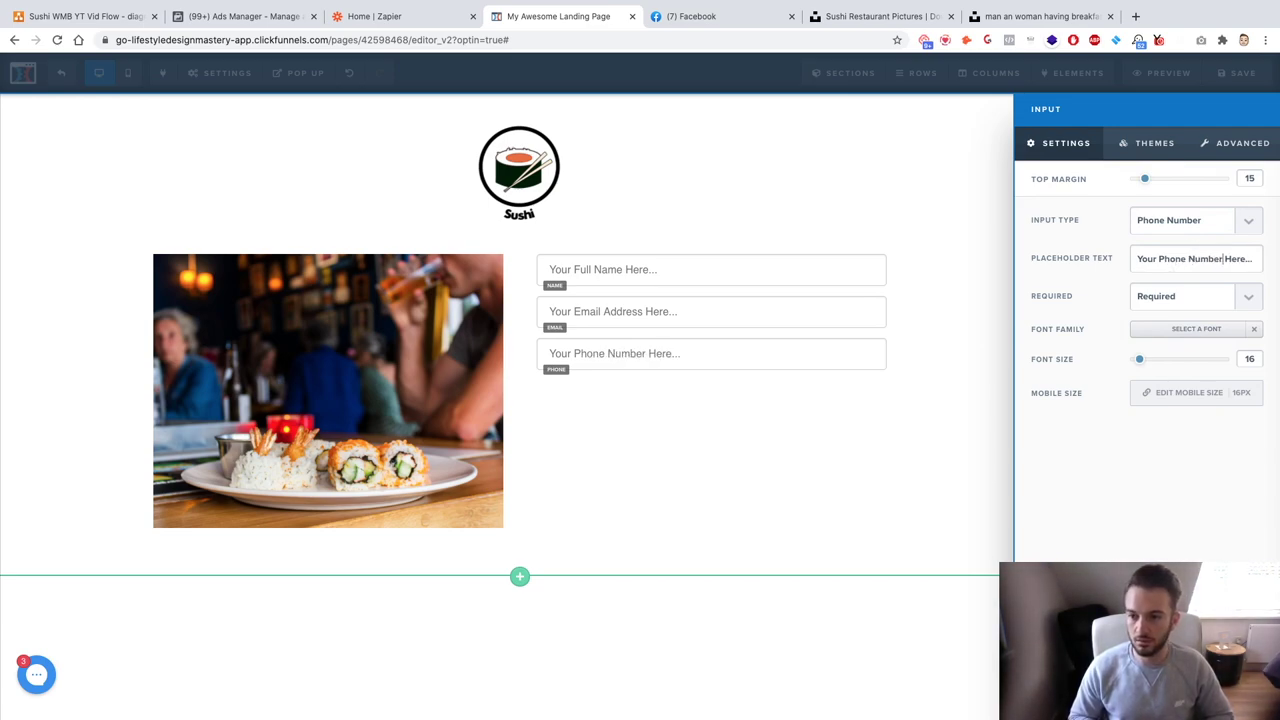
{"action": "left_click", "coordinate": [886, 454]}
{"action": "left_click", "coordinate": [969, 331]}
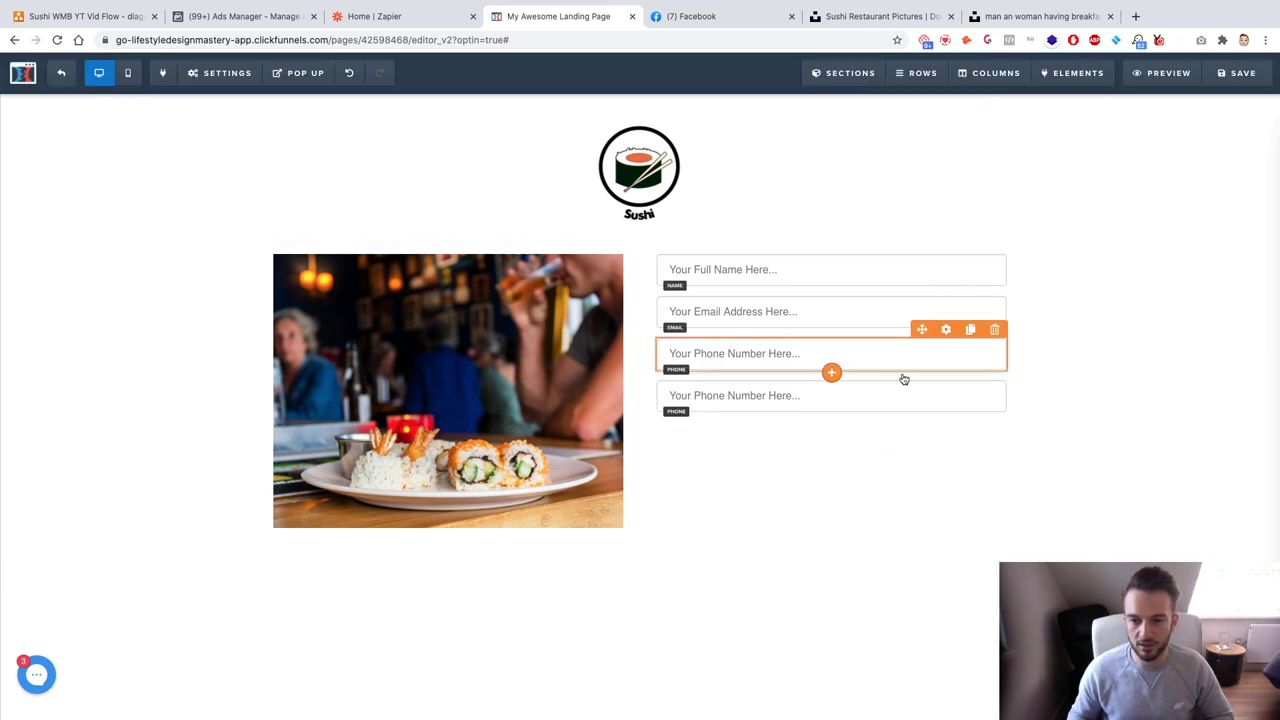
Open the fourth input's settings, check the opt-in field list in the Sushi WMB YT Vid Flow diagram, and change the input to Custom Type.
{"action": "left_click", "coordinate": [869, 400]}
{"action": "left_click", "coordinate": [104, 10]}
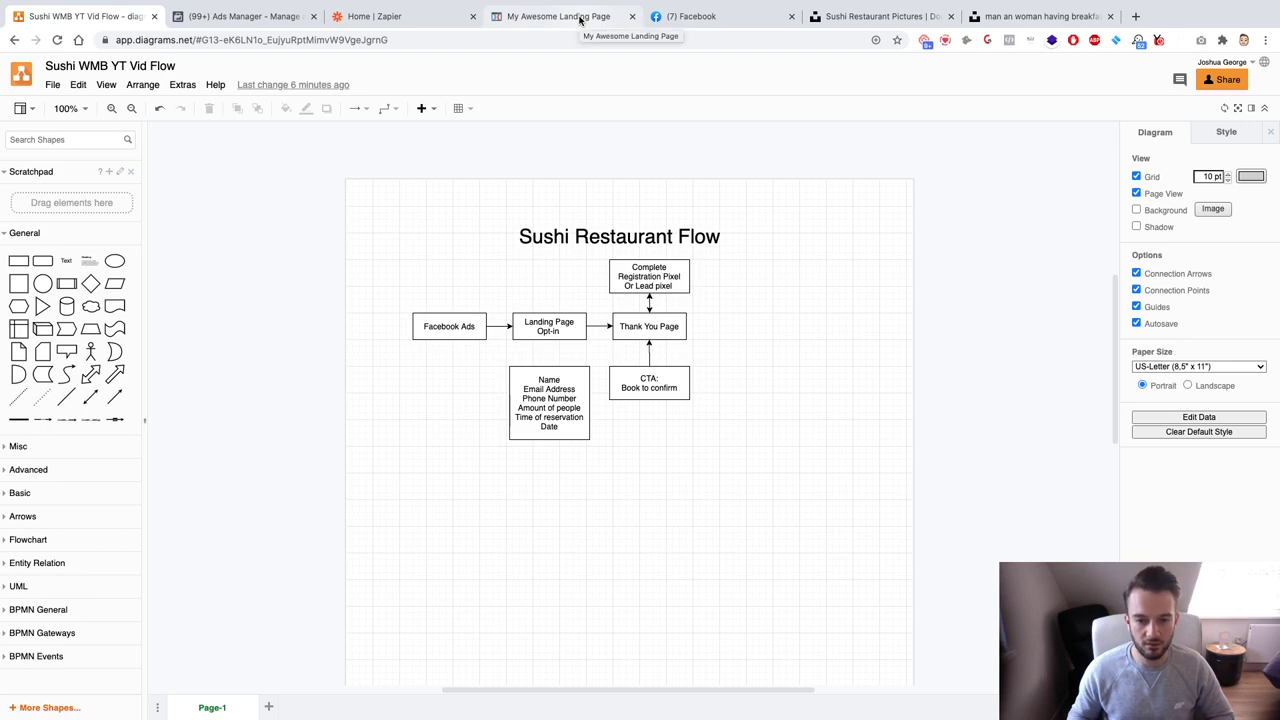
{"action": "left_click", "coordinate": [558, 16]}
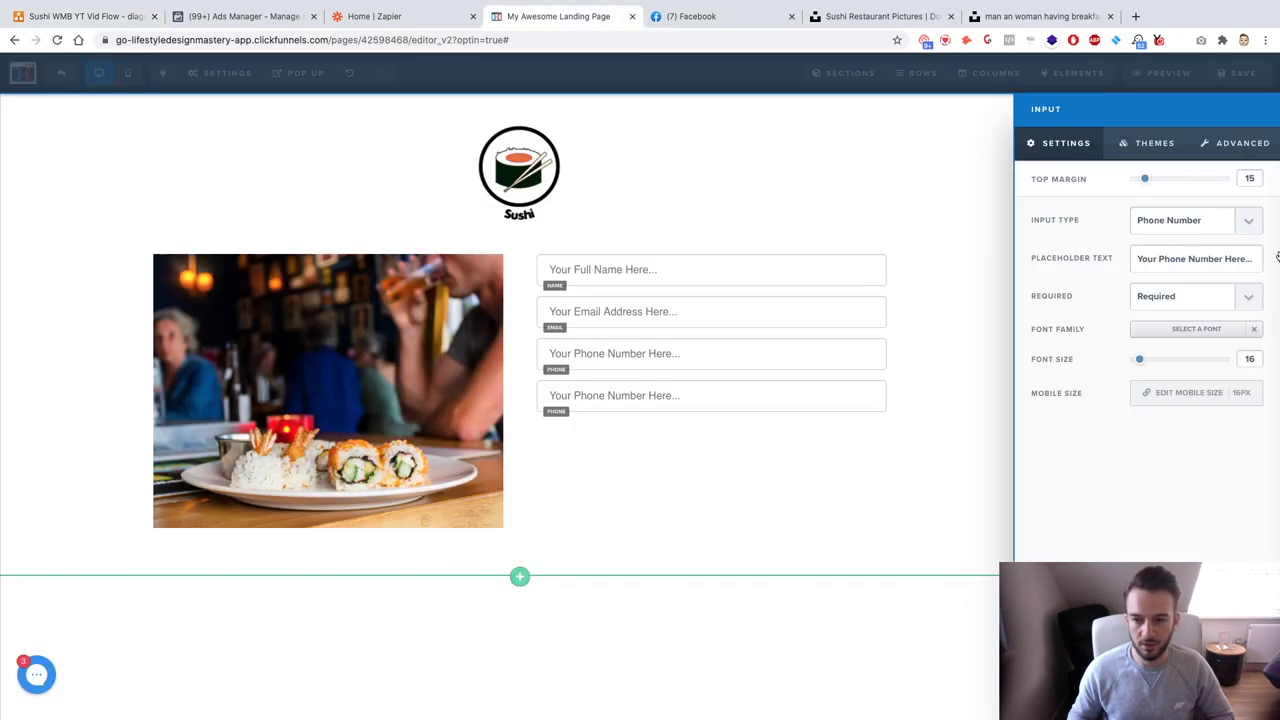
{"action": "left_click", "coordinate": [1235, 227]}
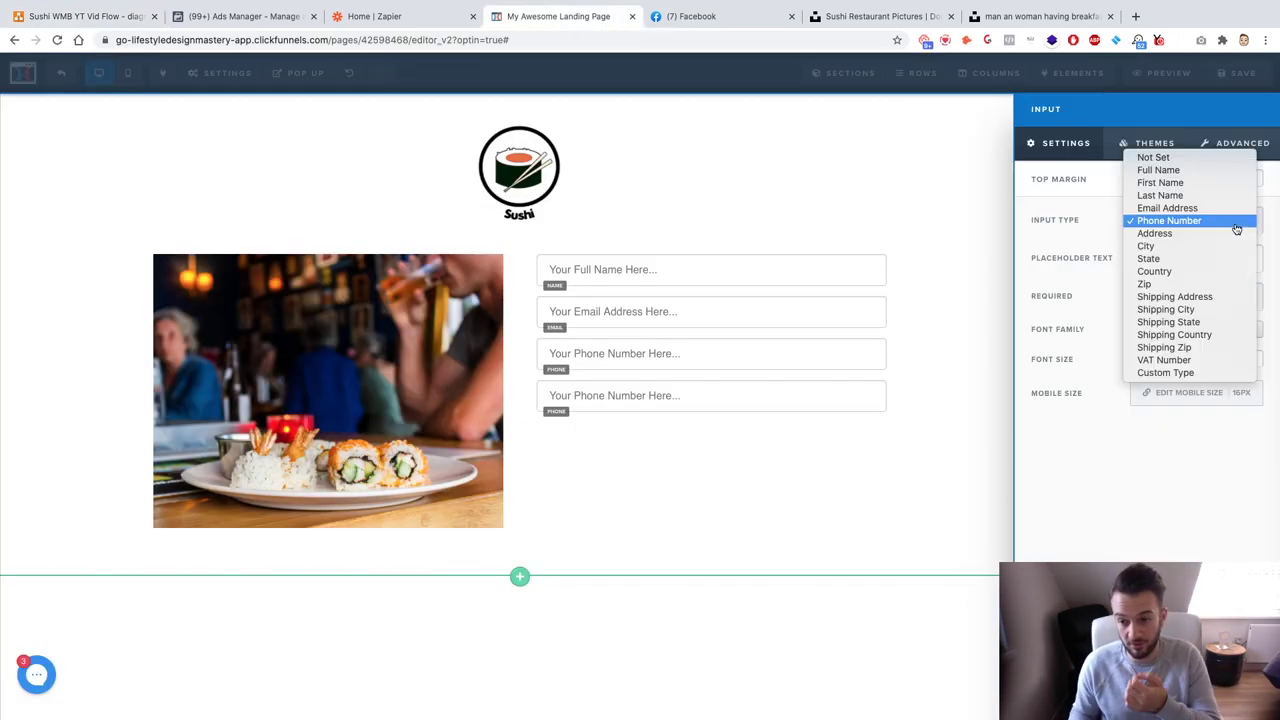
{"action": "left_click", "coordinate": [1190, 373]}
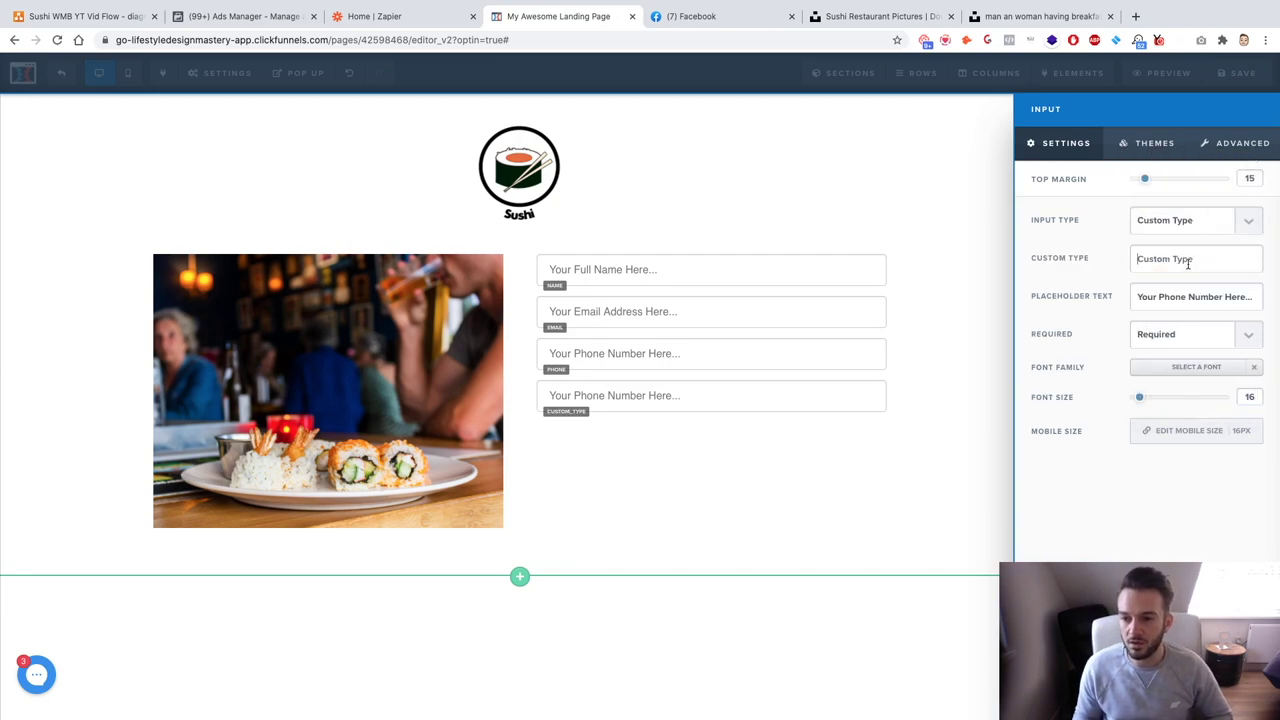
Name the fourth input's custom type "Amount Of People".
{"action": "left_click", "coordinate": [1222, 227]}
{"action": "left_click", "coordinate": [1155, 256]}
{"action": "type", "text": "Amount Of People"}
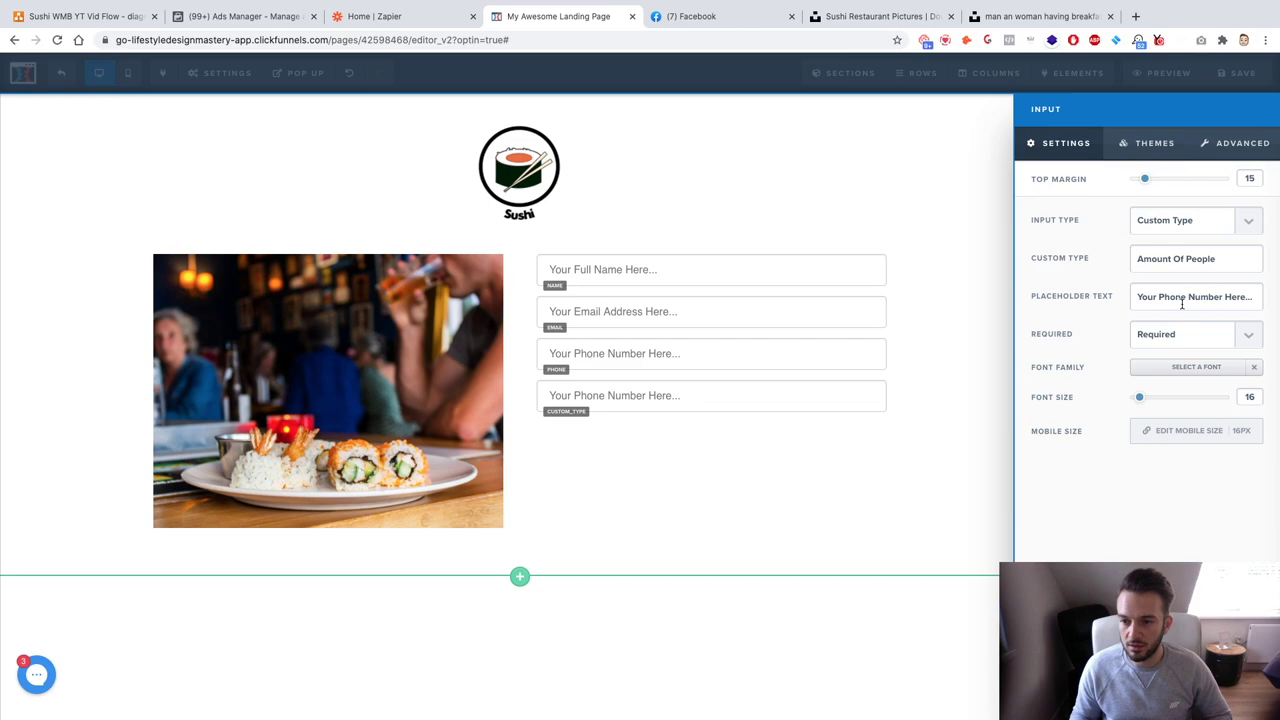
{"action": "key", "text": "super+a"}
{"action": "key", "text": "BackSpace"}
{"action": "key", "text": "super+v"}
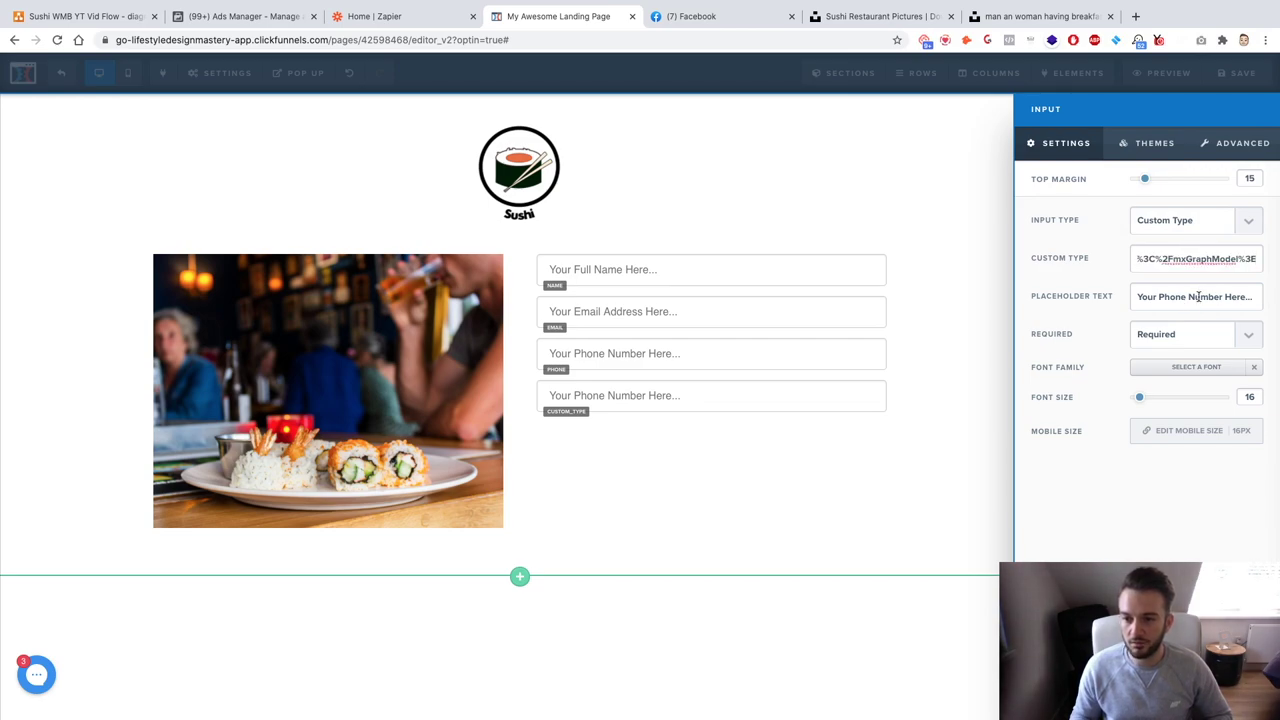
{"action": "key", "text": "super+a"}
{"action": "type", "text": "Am"}
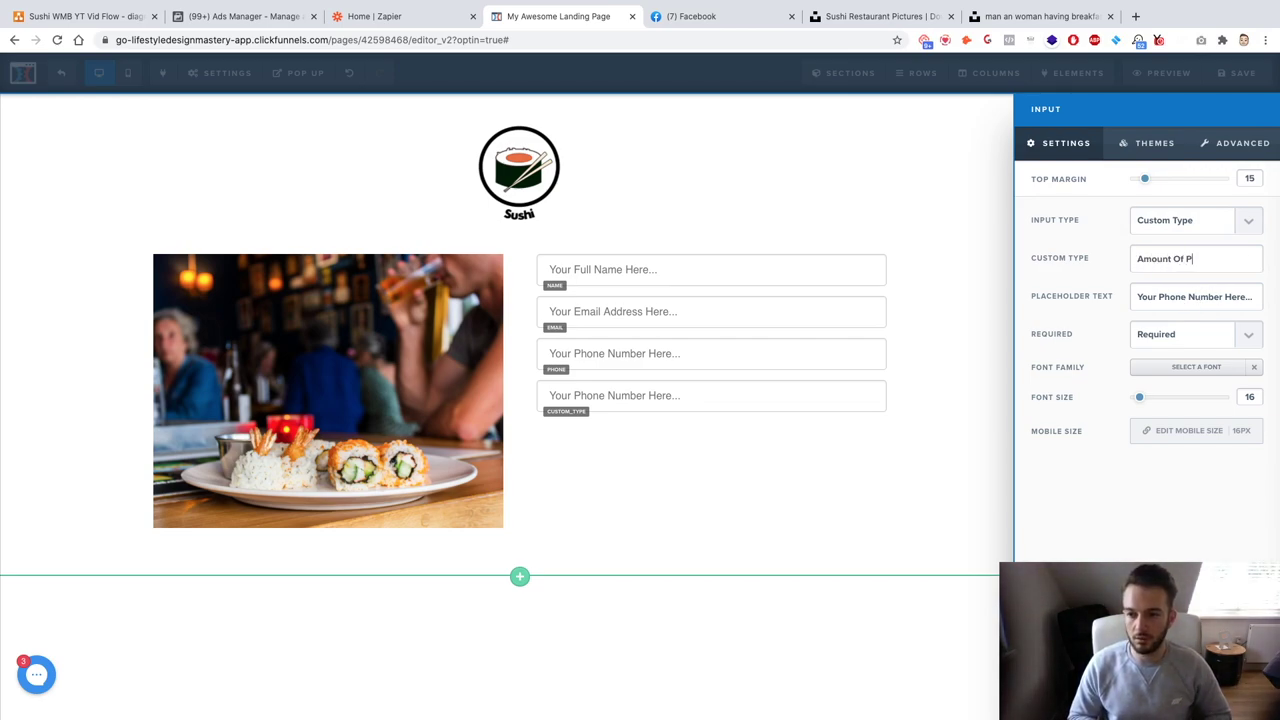
Set the fourth input's placeholder text to "Amount Of People" and close its settings.
{"action": "left_click", "coordinate": [1154, 297]}
{"action": "key", "text": "super+a"}
{"action": "type", "text": "Amount O"}
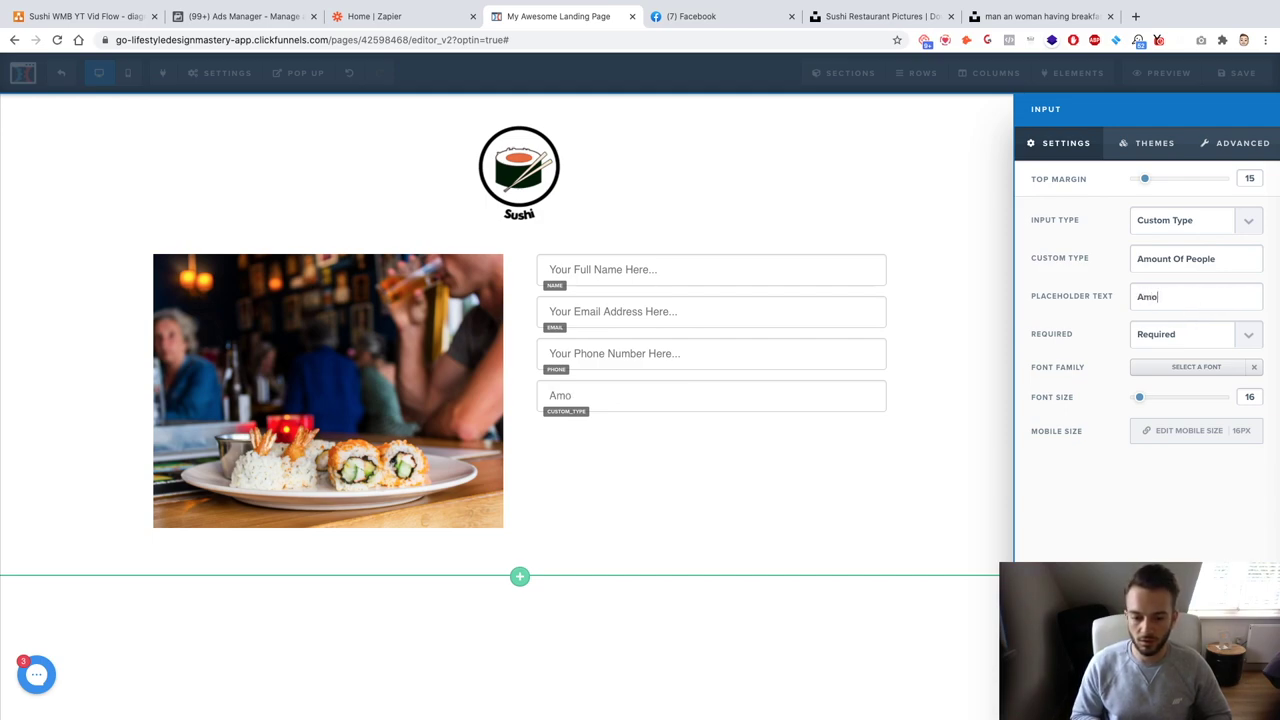
{"action": "key", "text": "BackSpace"}
{"action": "key", "text": "BackSpace"}
{"action": "key", "text": "BackSpace"}
{"action": "type", "text": "d"}
{"action": "key", "text": "BackSpace"}
{"action": "type", "text": "t Of People"}
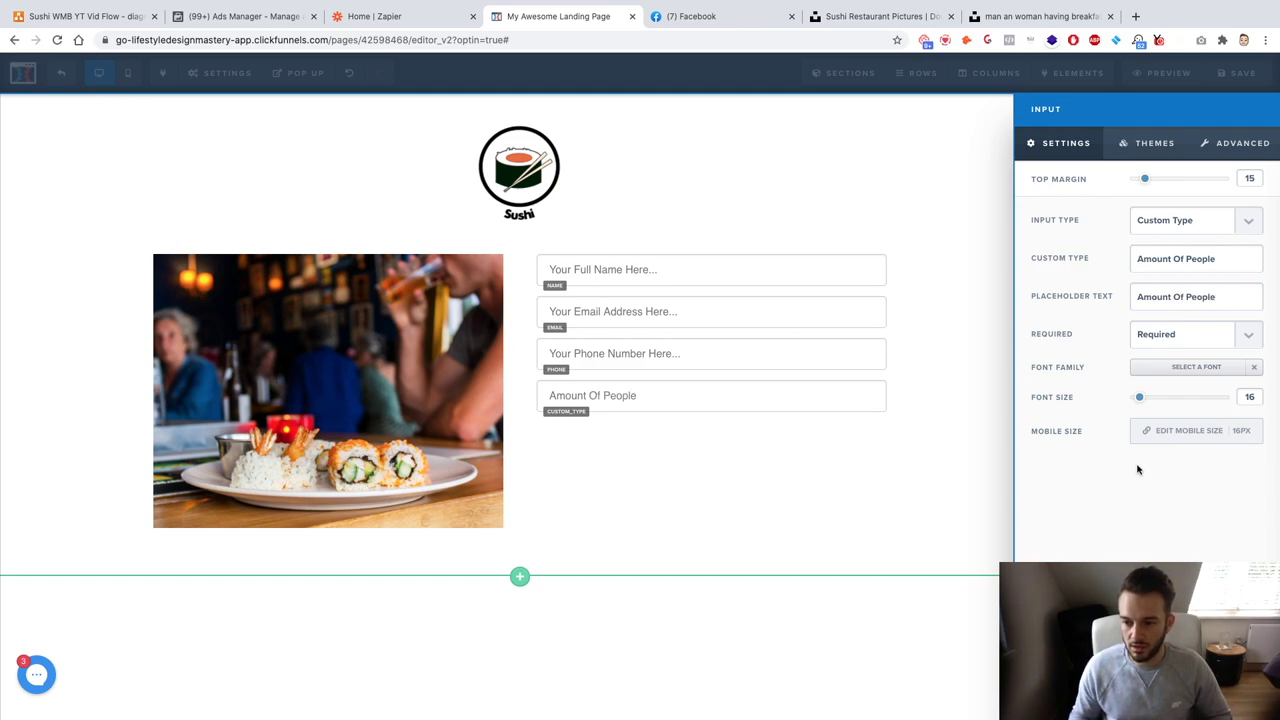
{"action": "left_click", "coordinate": [952, 493]}
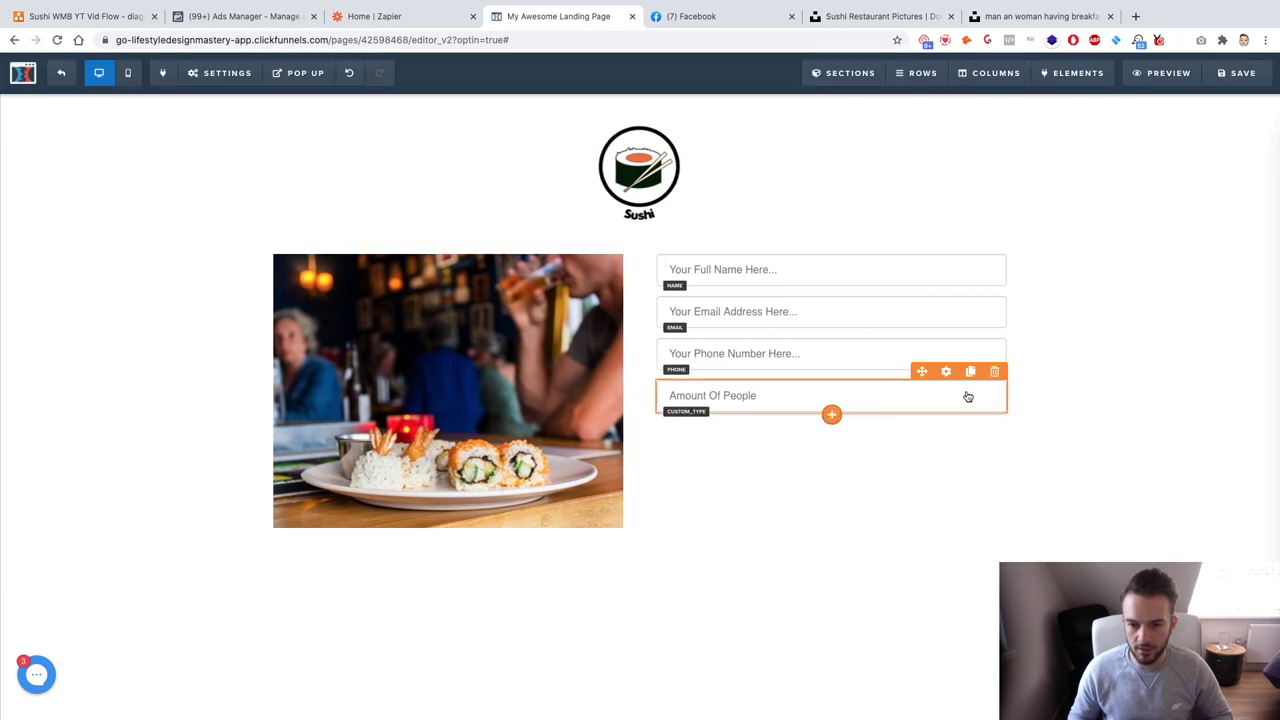
Clone the Amount Of People field, open the copy's settings, and check the remaining opt-in fields in the flow diagram.
{"action": "left_click", "coordinate": [968, 372]}
{"action": "left_click", "coordinate": [830, 448]}
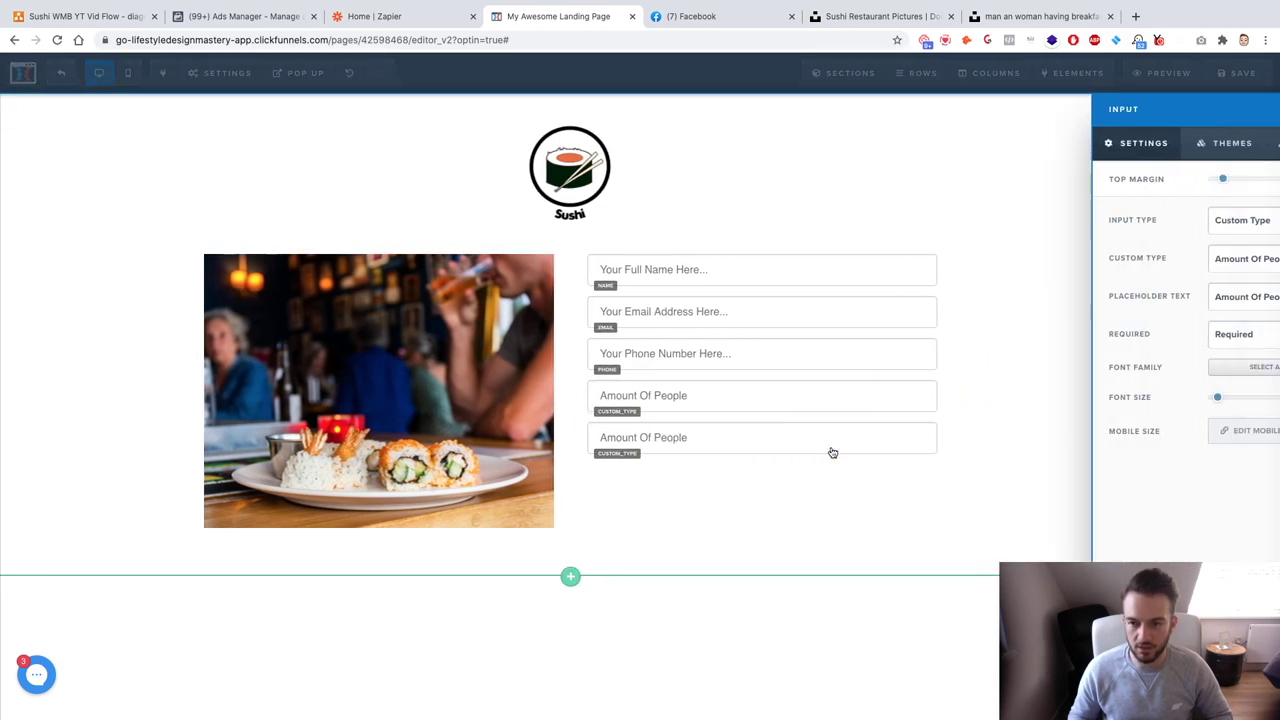
{"action": "left_click", "coordinate": [137, 14]}
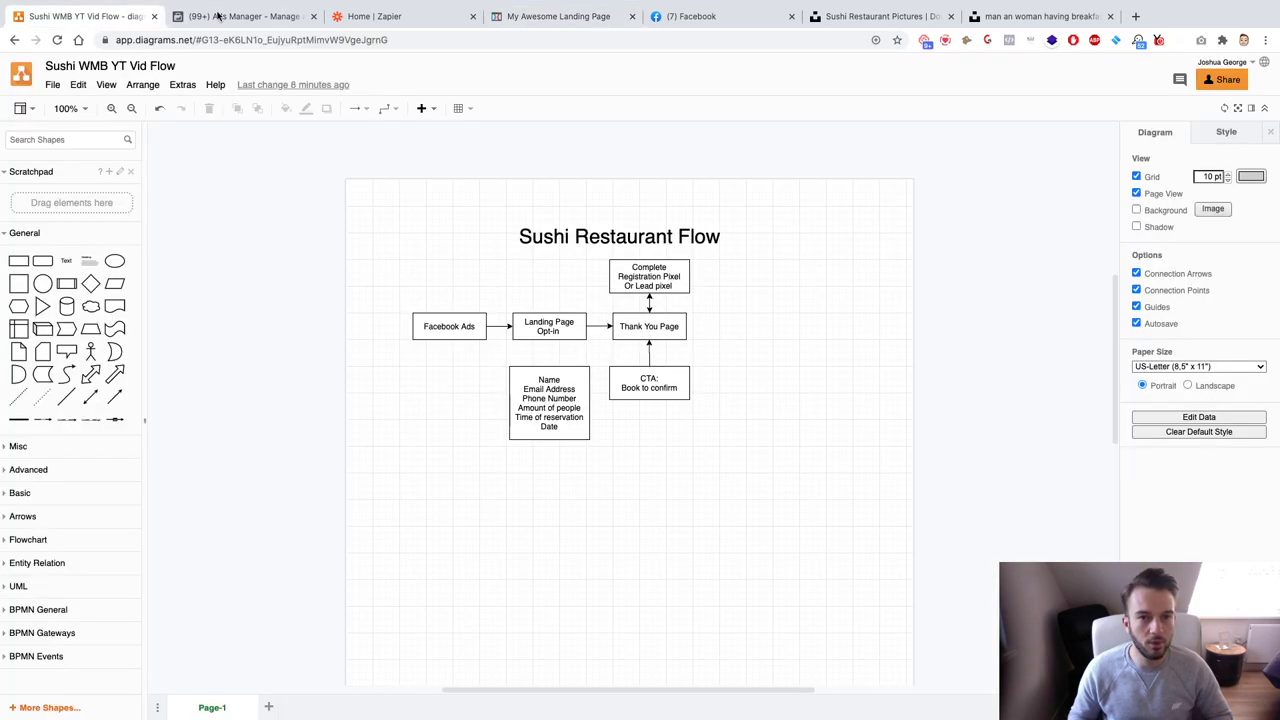
{"action": "left_click", "coordinate": [523, 17]}
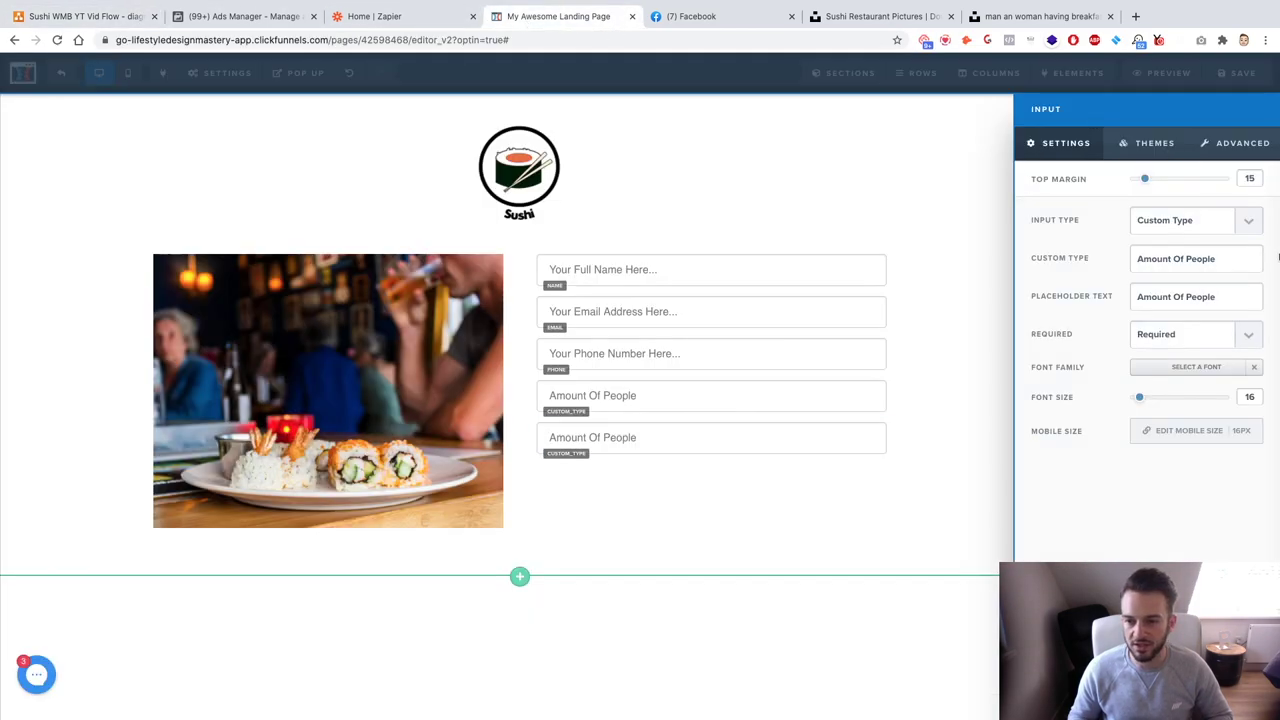
Keep the fifth input as Custom Type and name its custom type "Reservation Date".
{"action": "left_click", "coordinate": [1236, 236]}
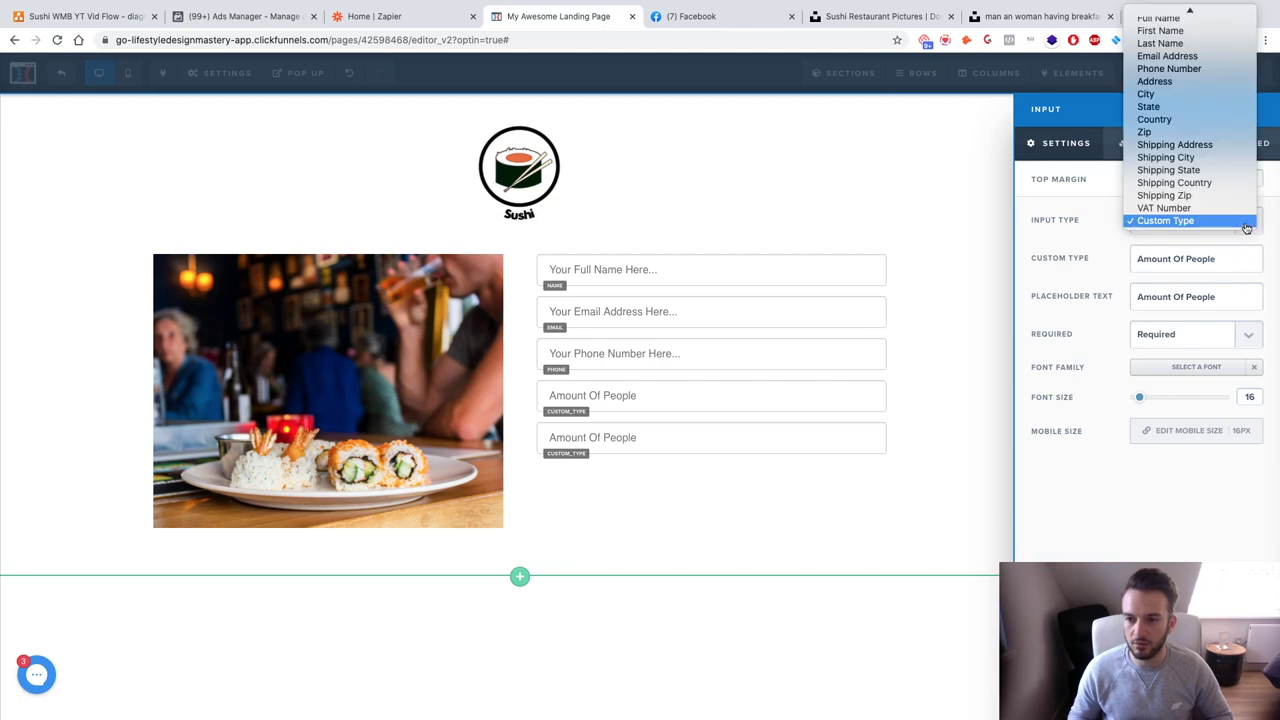
{"action": "left_click", "coordinate": [1060, 223]}
{"action": "triple_click", "coordinate": [1194, 257]}
{"action": "type", "text": "Time Of R"}
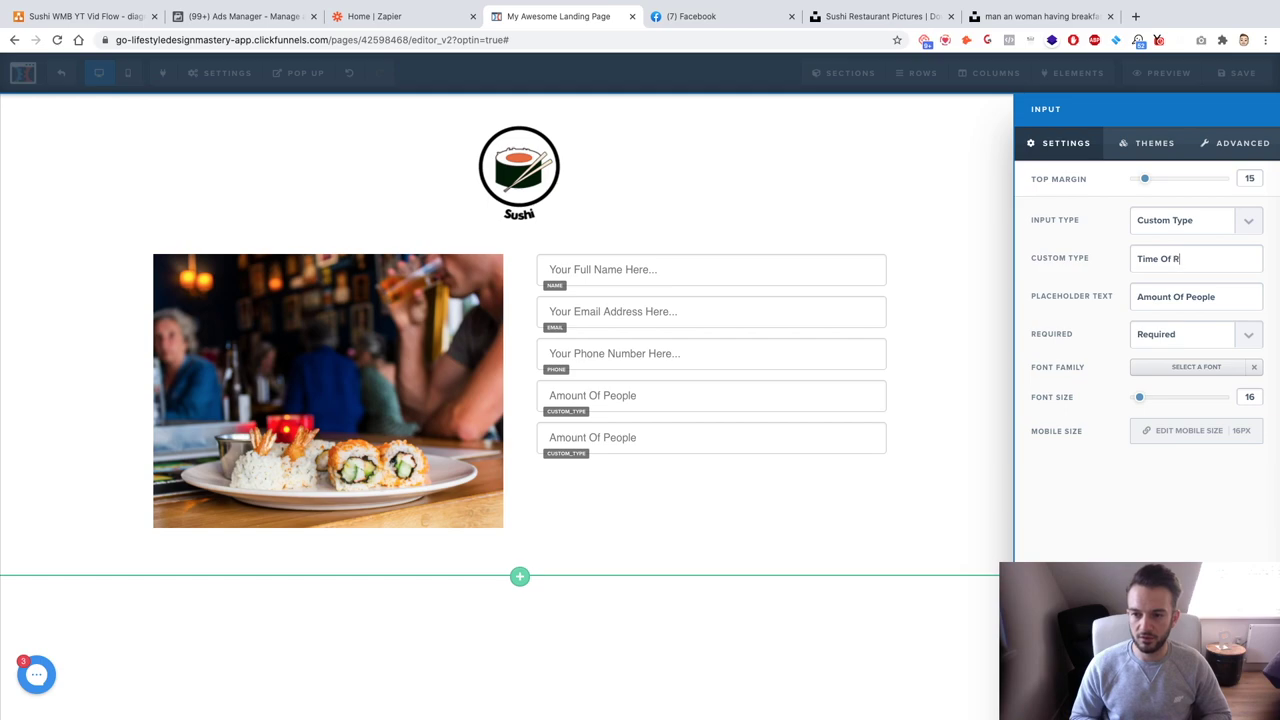
{"action": "key", "text": "super+a"}
{"action": "type", "text": "Reservation Date"}
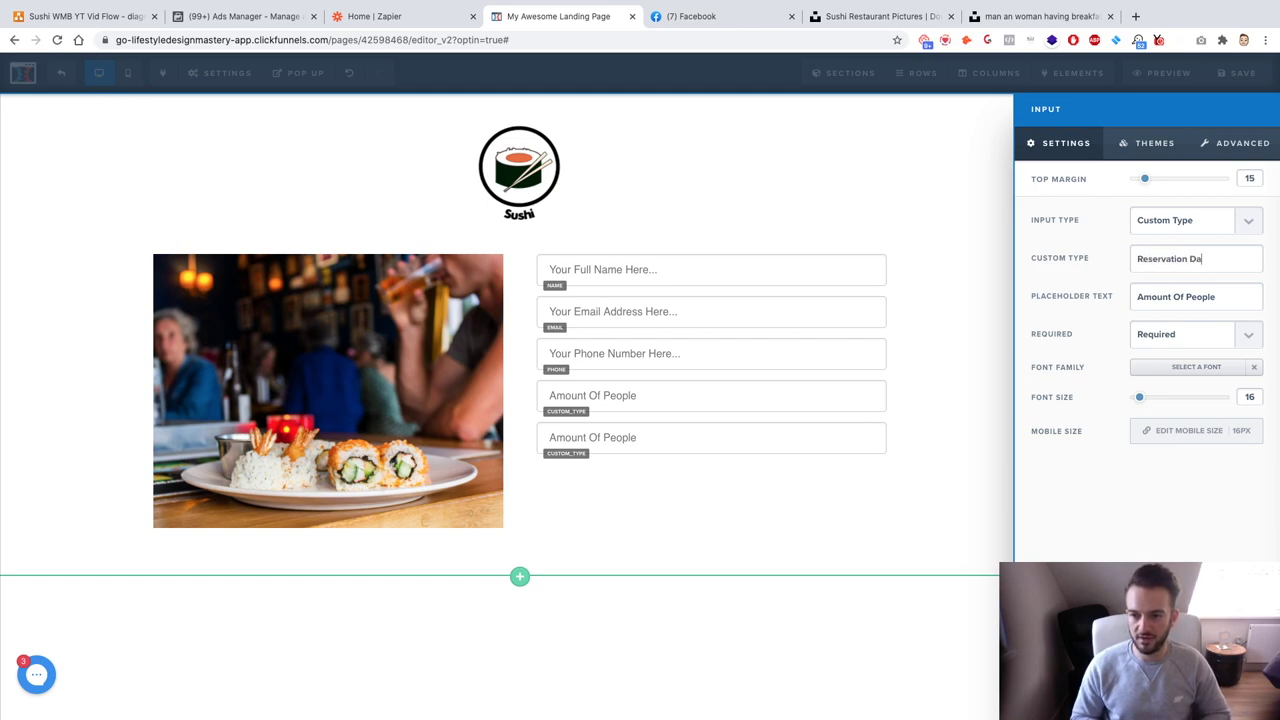
Copy "Reservation Date" into the fifth input's placeholder text, close its settings, and clone the field.
{"action": "key", "text": "super+a"}
{"action": "key", "text": "super+c"}
{"action": "left_click", "coordinate": [1220, 296]}
{"action": "key", "text": "super+a"}
{"action": "key", "text": "super+v"}
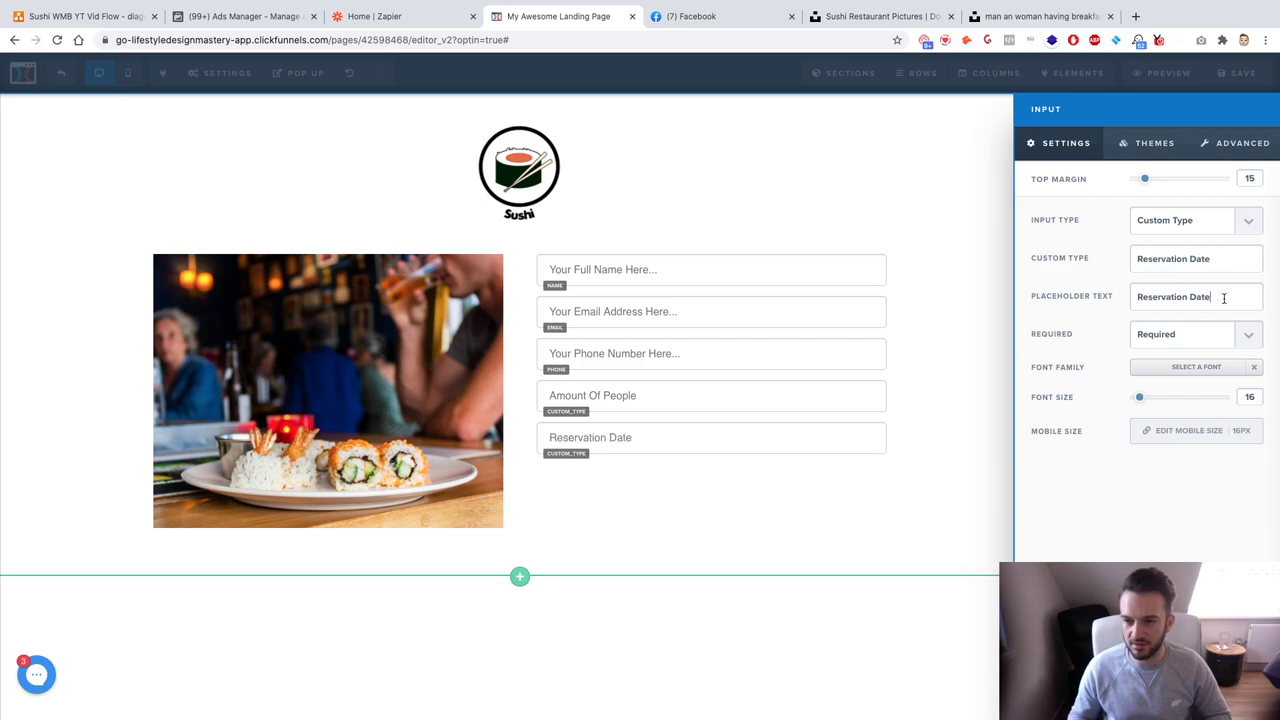
{"action": "left_click", "coordinate": [939, 467]}
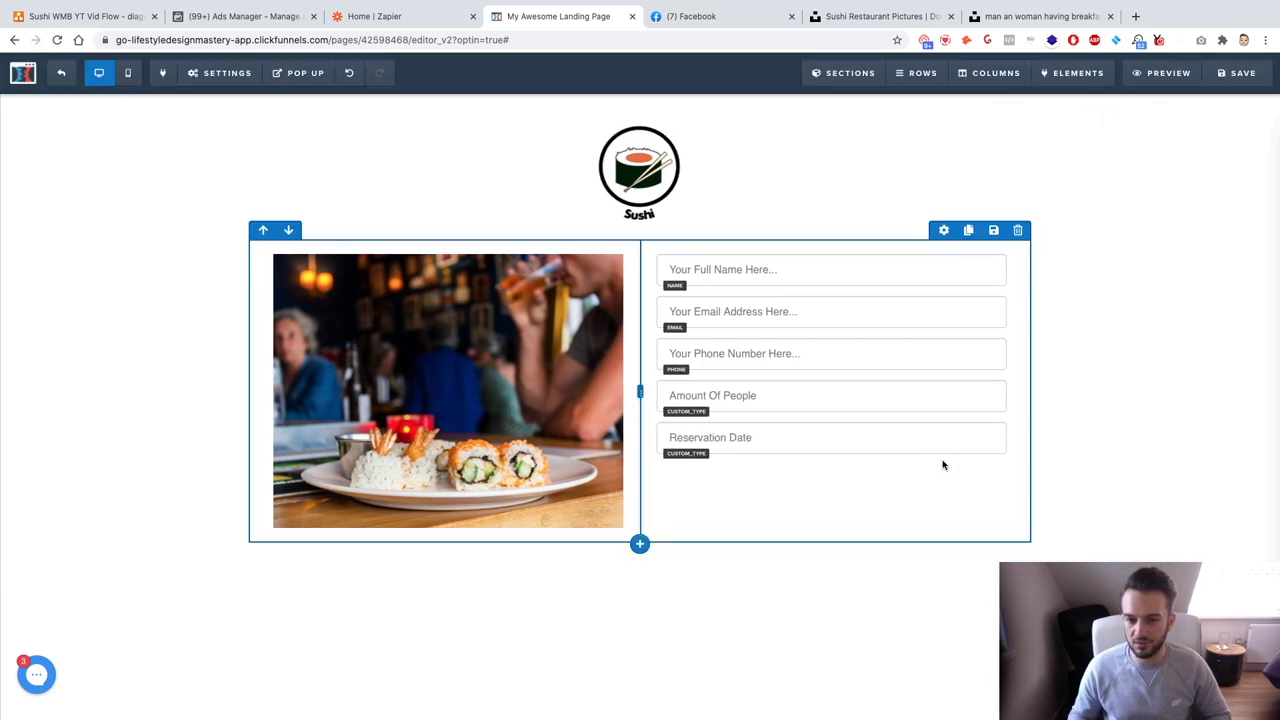
{"action": "left_click", "coordinate": [969, 415]}
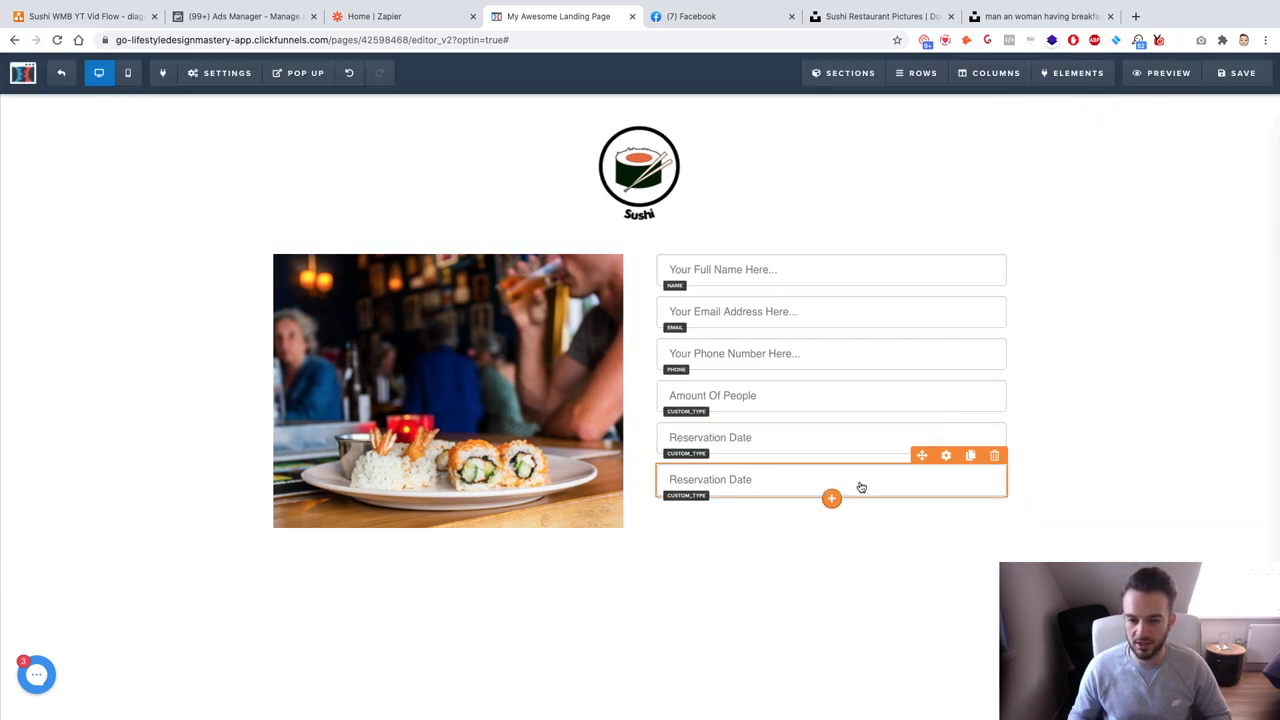
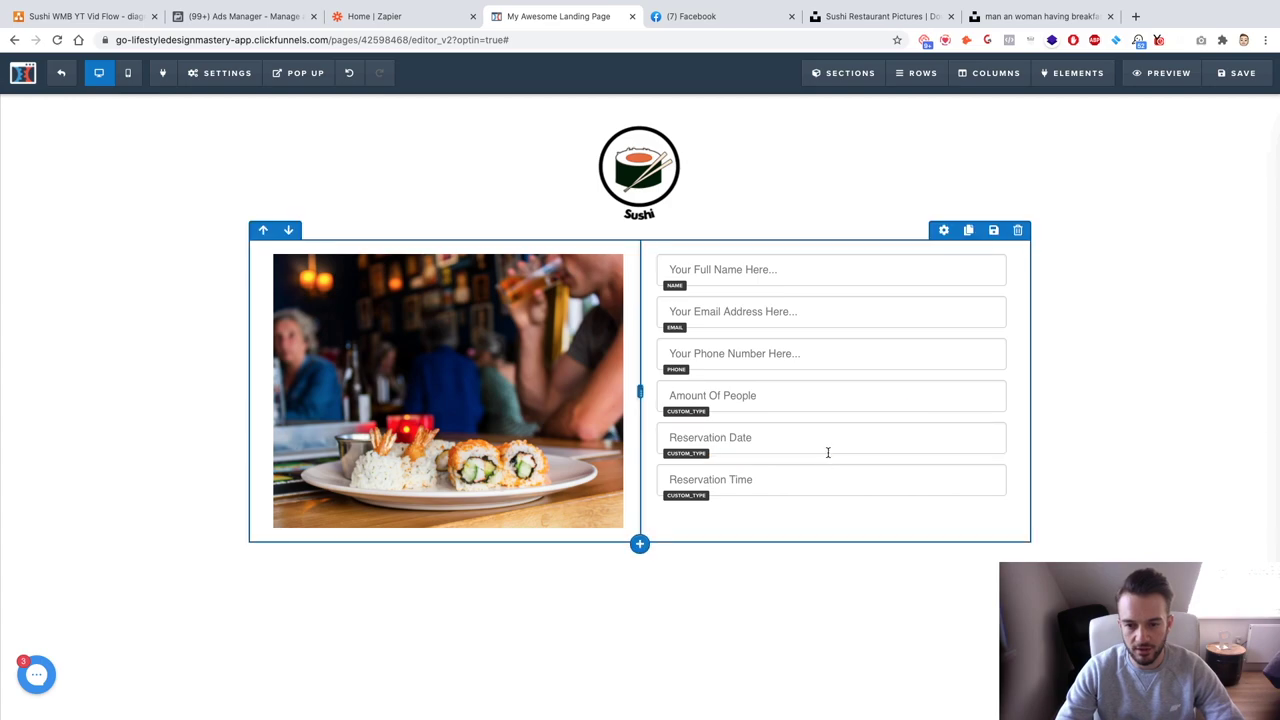
Add a Select Box element to the form and move it directly below the Amount Of People field.
{"action": "left_click", "coordinate": [831, 457]}
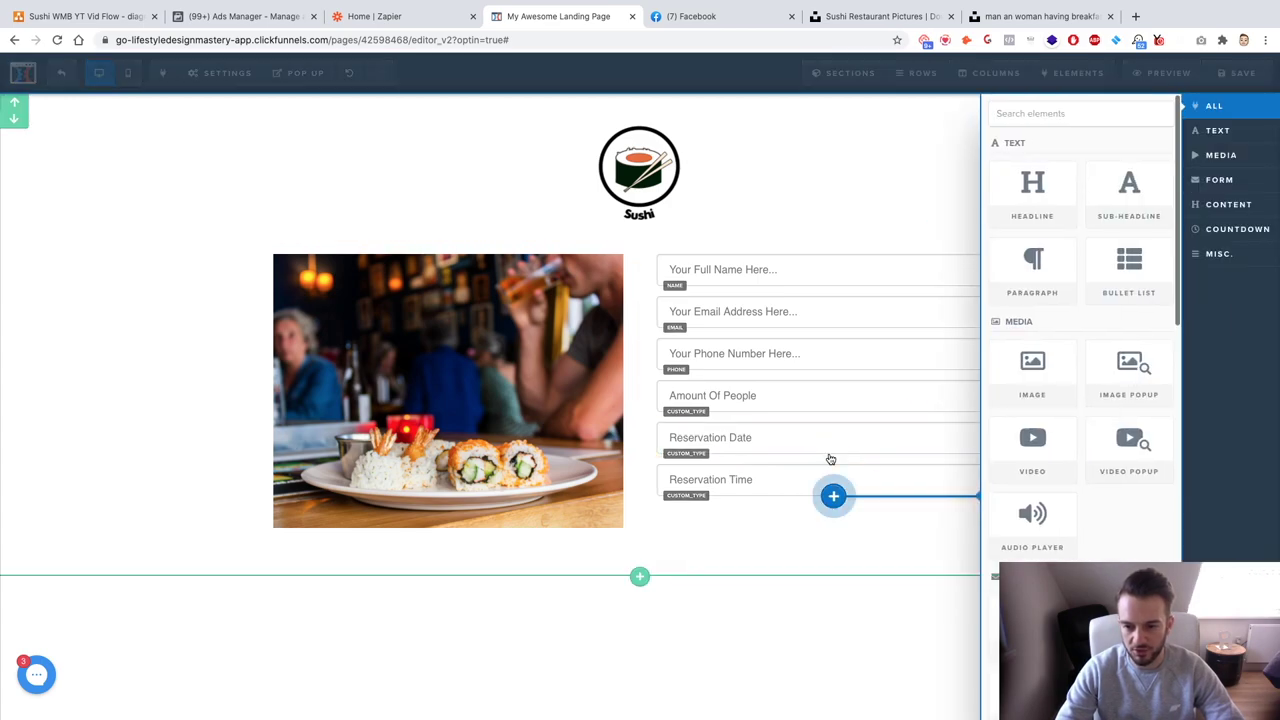
{"action": "scroll", "coordinate": [1065, 380], "scroll_direction": "down", "scroll_amount": 5}
{"action": "scroll", "coordinate": [1071, 447], "scroll_direction": "up", "scroll_amount": 1}
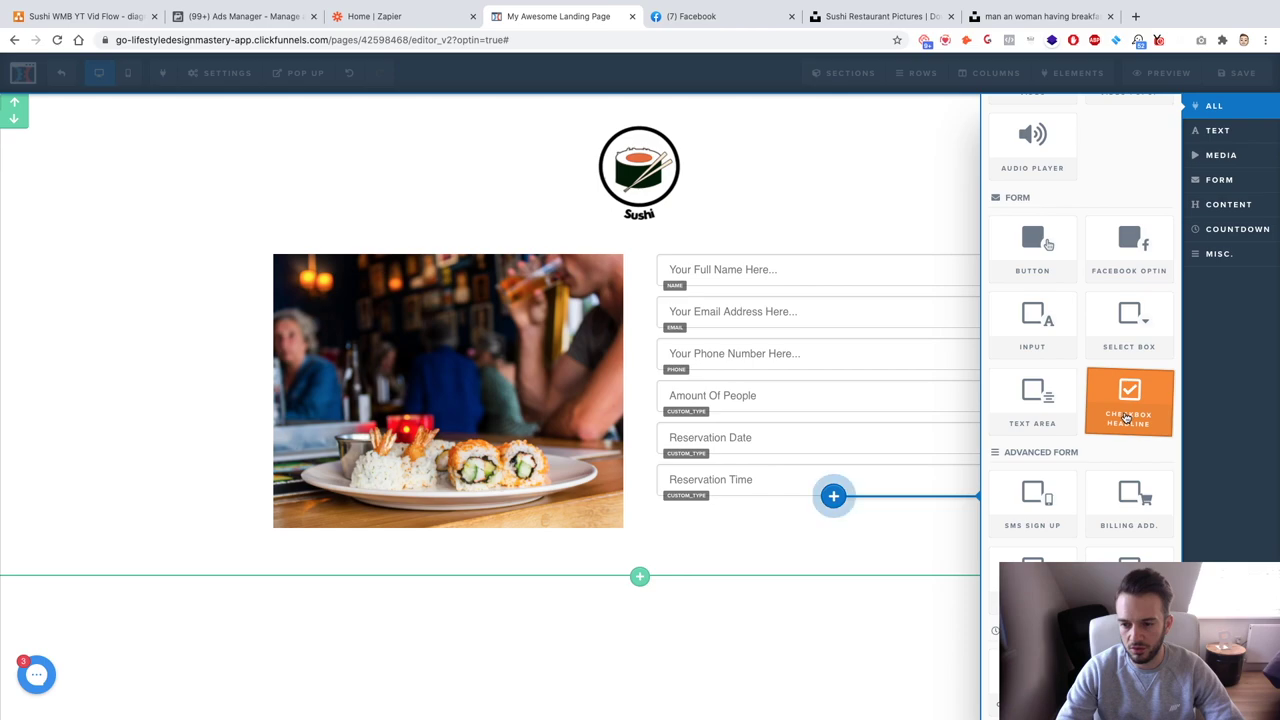
{"action": "left_click", "coordinate": [1129, 310]}
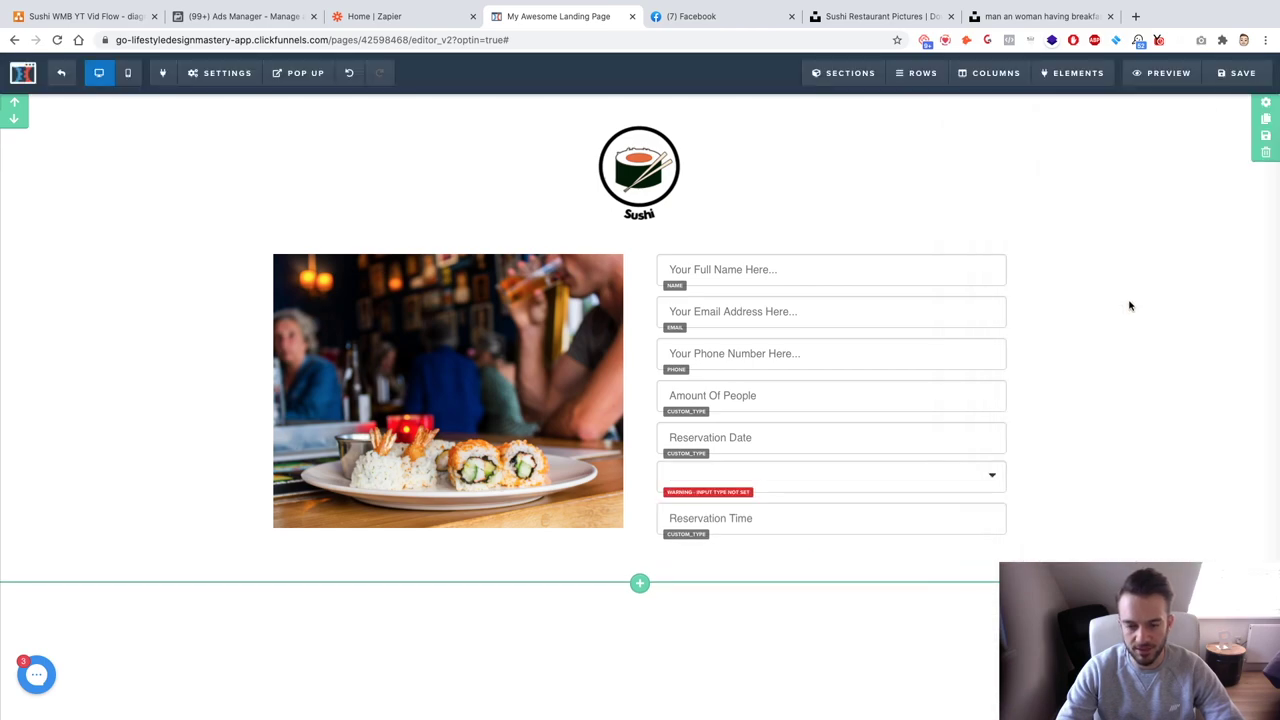
{"action": "left_click_drag", "start_coordinate": [778, 479], "coordinate": [780, 430]}
Set the select box's input type to Custom Options and its input name to "Amount Of People".
{"action": "left_click", "coordinate": [776, 443]}
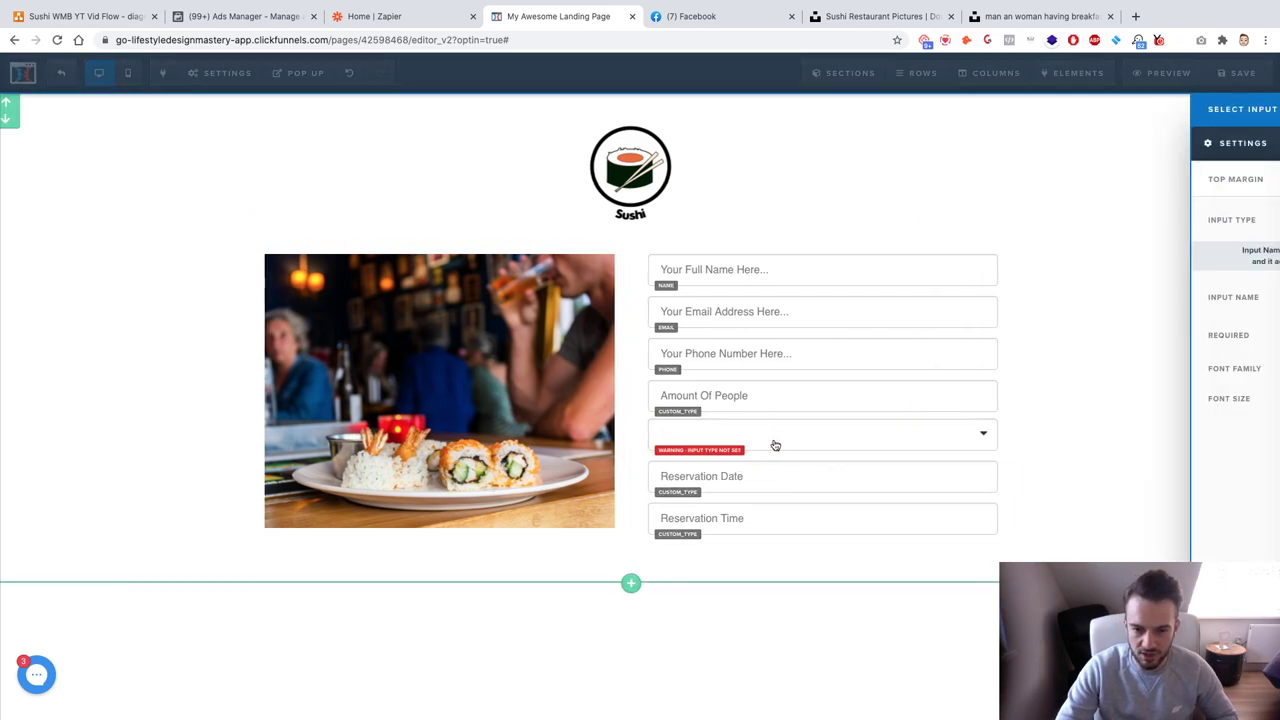
{"action": "left_click", "coordinate": [1222, 214]}
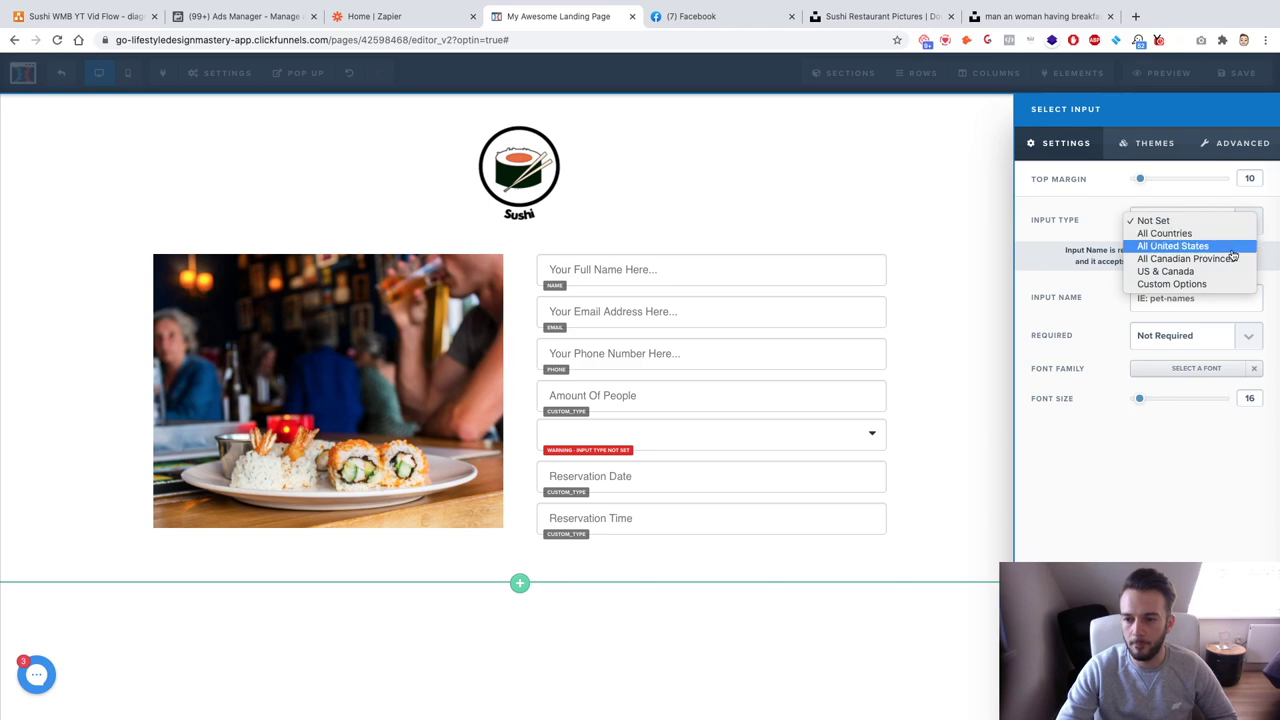
{"action": "left_click", "coordinate": [1197, 234]}
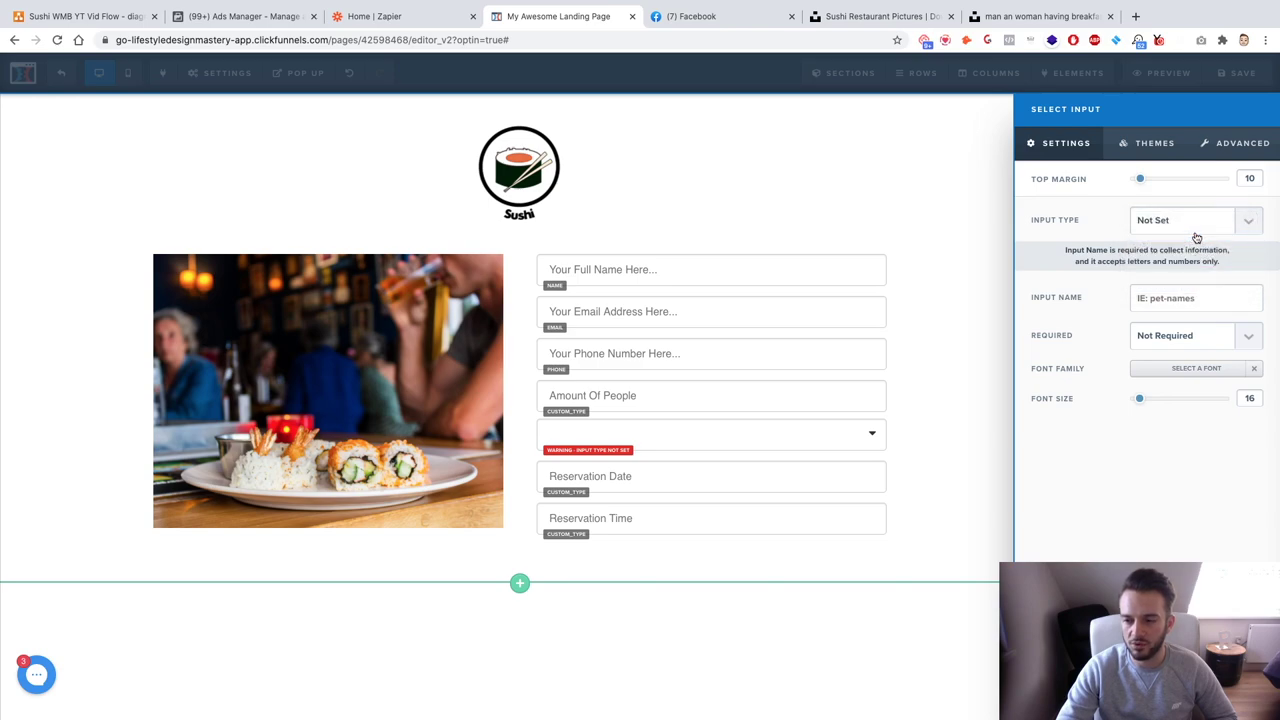
{"action": "left_click", "coordinate": [1188, 222]}
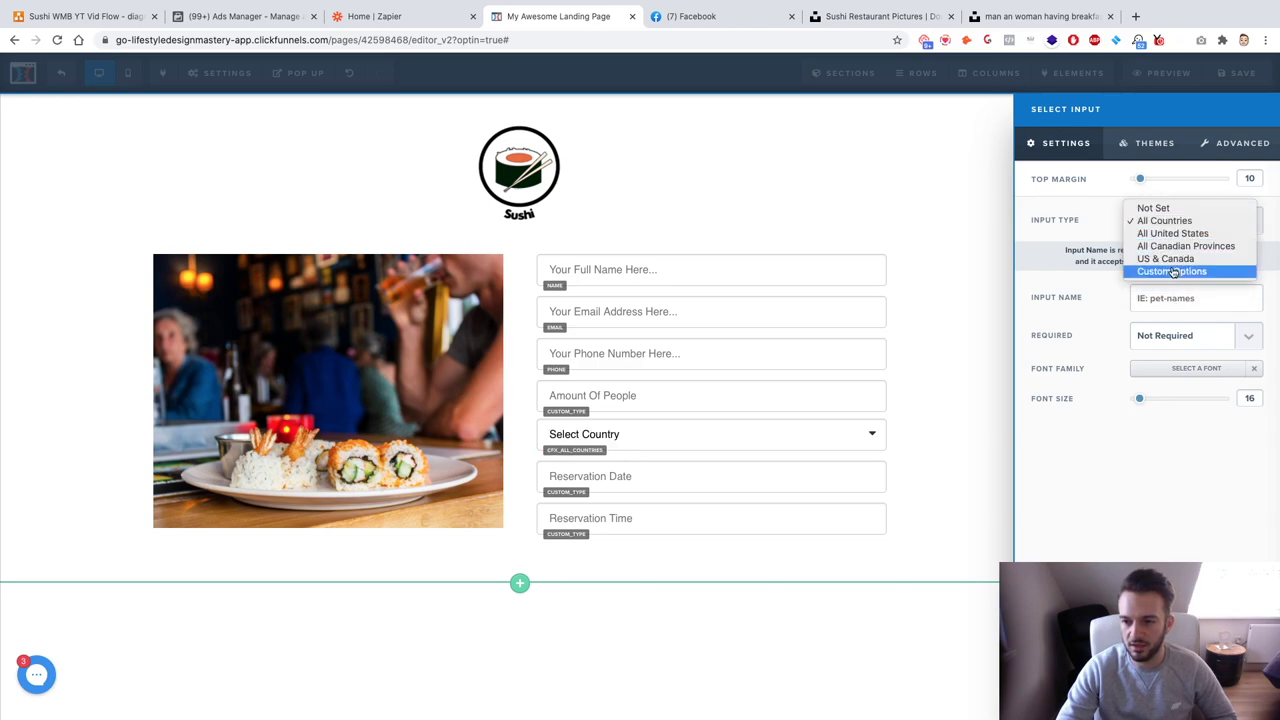
{"action": "left_click", "coordinate": [1172, 270]}
{"action": "left_click", "coordinate": [1213, 300]}
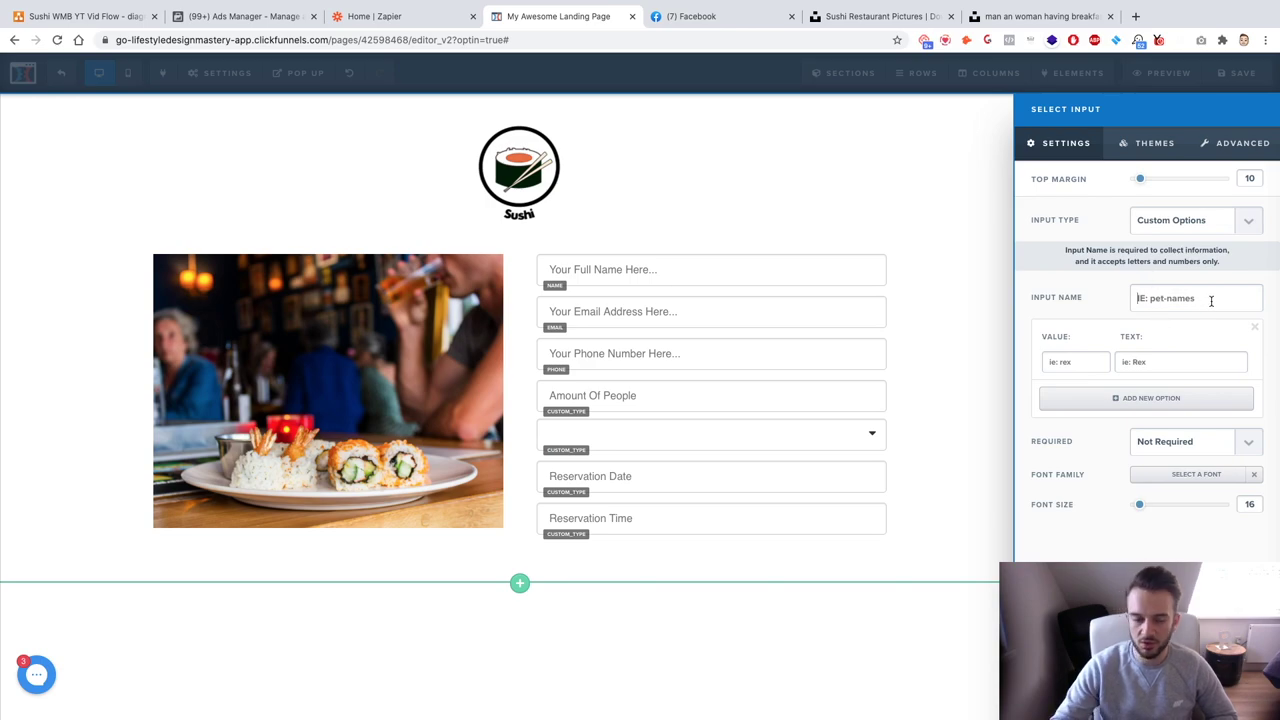
{"action": "type", "text": "Amount Of People"}
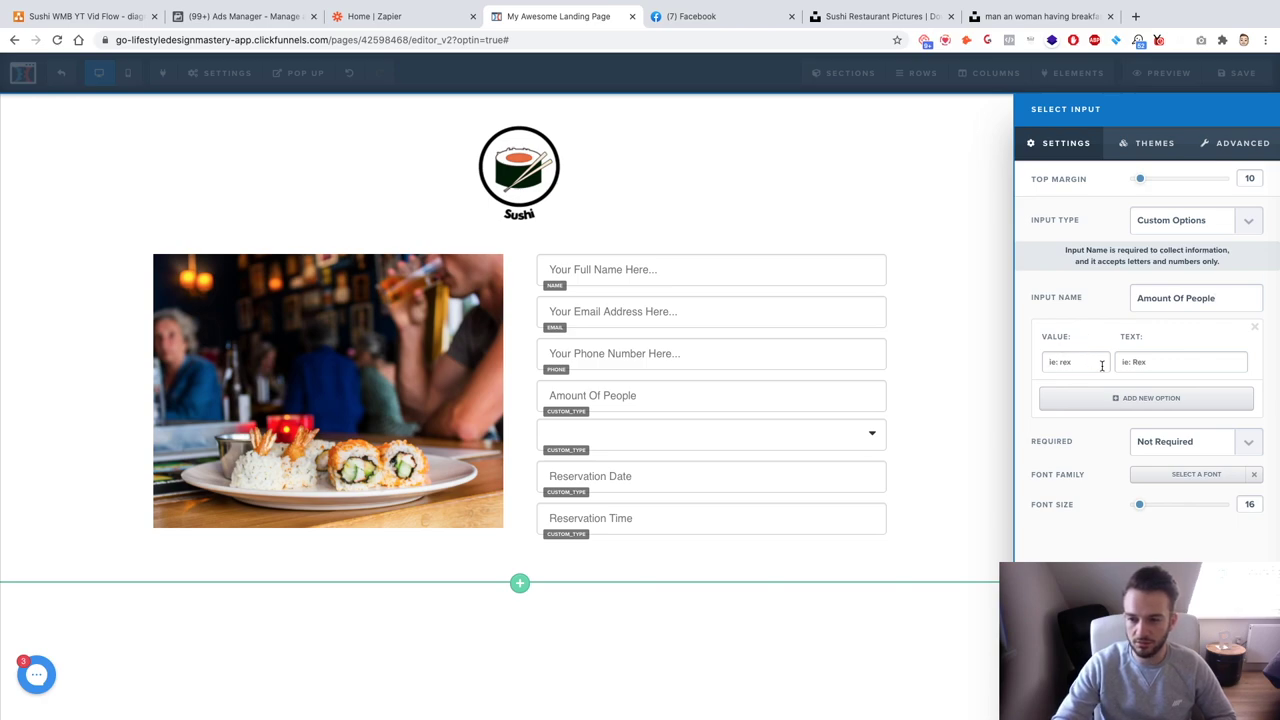
Give the select box three options with the values 1, 2 and 3, and add a fourth option row.
{"action": "type", "text": "1"}
{"action": "left_click", "coordinate": [1116, 399]}
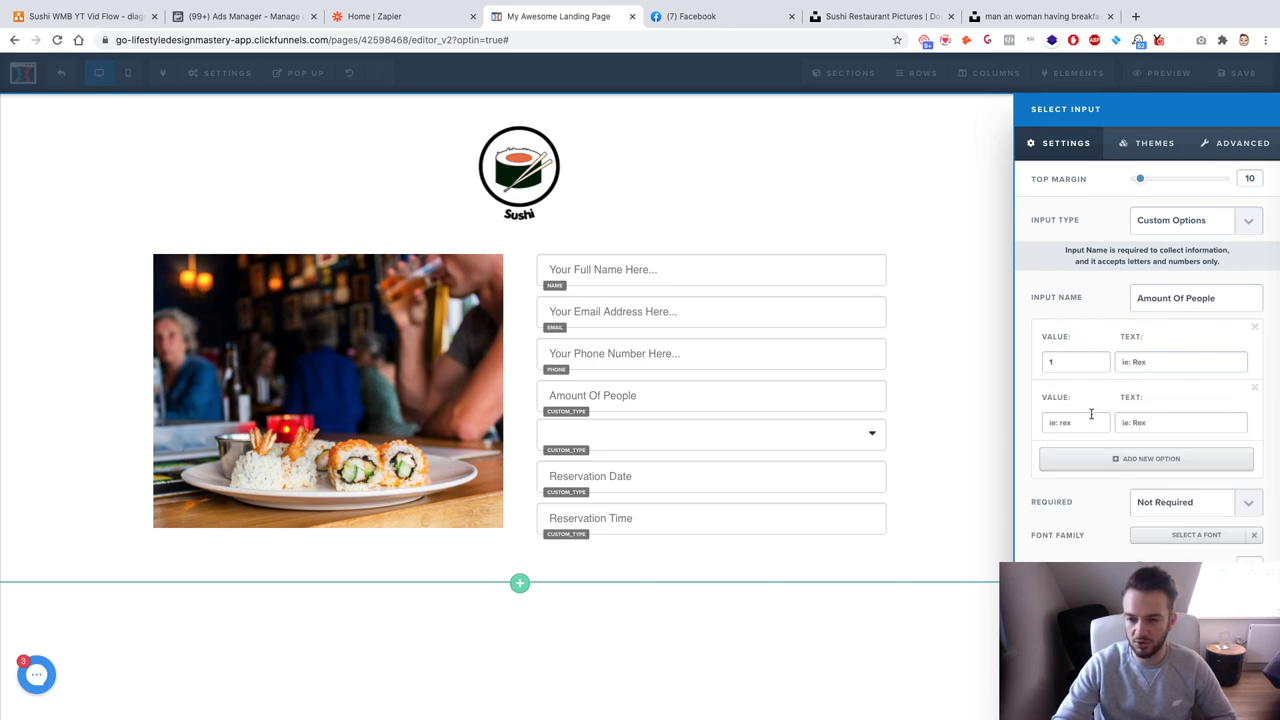
{"action": "type", "text": "2"}
{"action": "left_click", "coordinate": [1101, 460]}
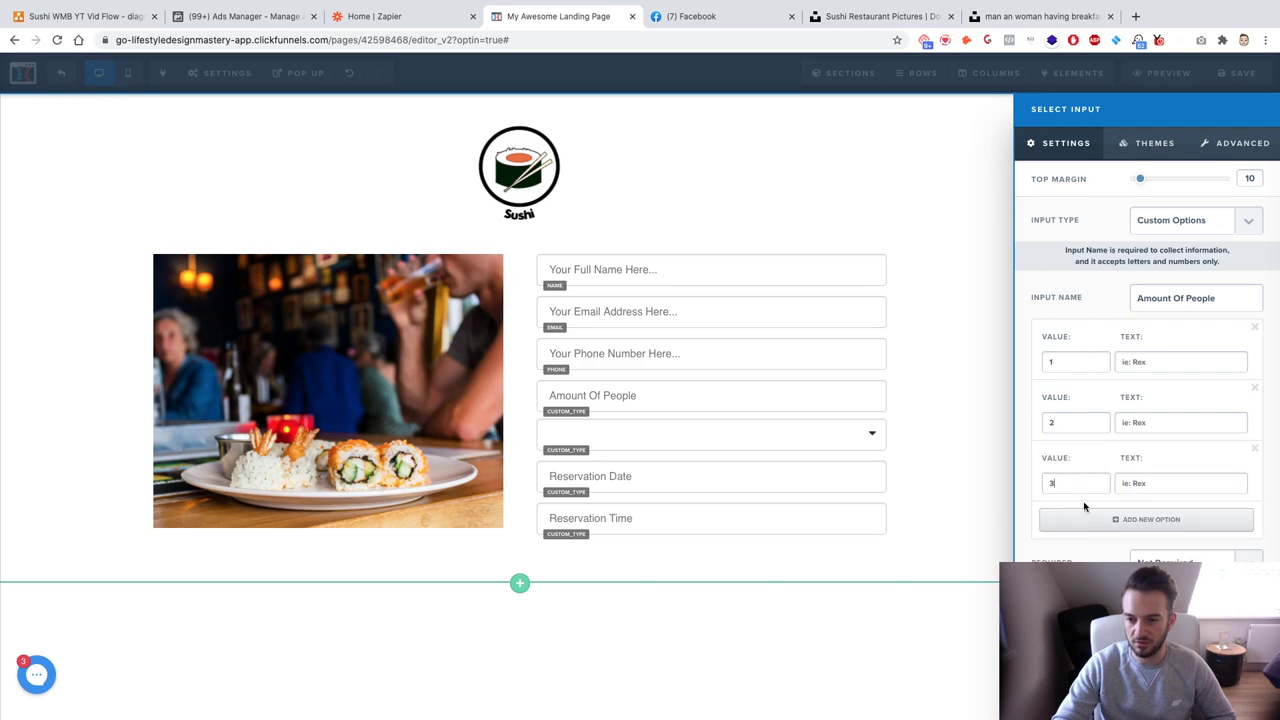
{"action": "left_click", "coordinate": [1090, 521]}
Enter the texts 1, 2 and 3 for the first three options and 4 as the fourth option's value and text.
{"action": "scroll", "coordinate": [1090, 524], "scroll_direction": "down", "scroll_amount": 1}
{"action": "left_click", "coordinate": [1211, 346]}
{"action": "type", "text": "1"}
{"action": "left_click", "coordinate": [1142, 410]}
{"action": "type", "text": "2"}
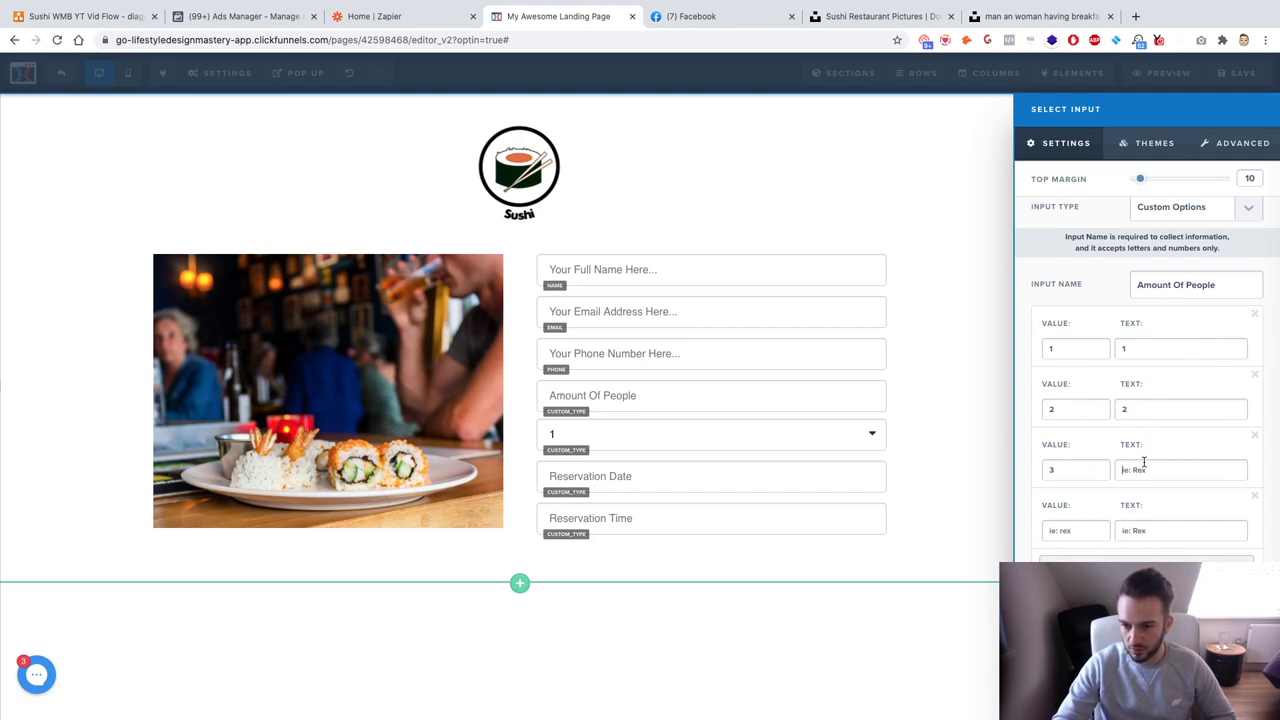
{"action": "type", "text": "4"}
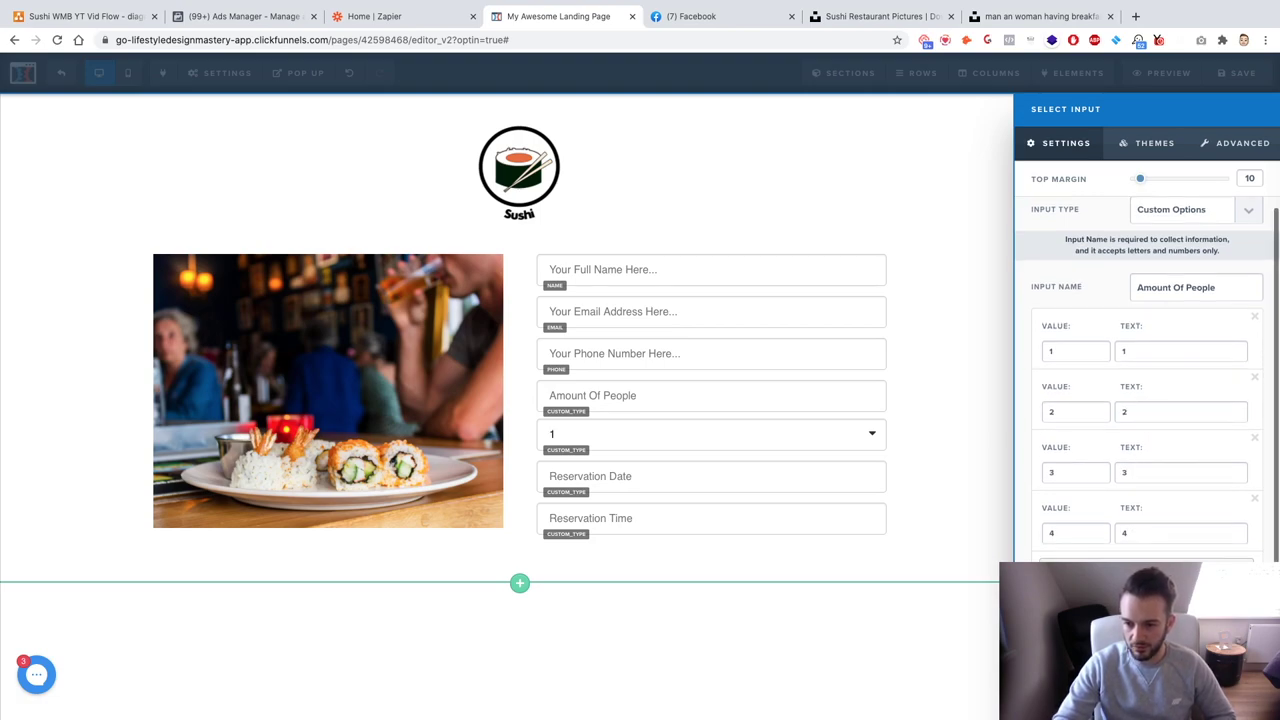
Add options 5, 6, 7 and 8 to the select box, each with the same number as value and text.
{"action": "left_click", "coordinate": [1137, 531]}
{"action": "type", "text": "5"}
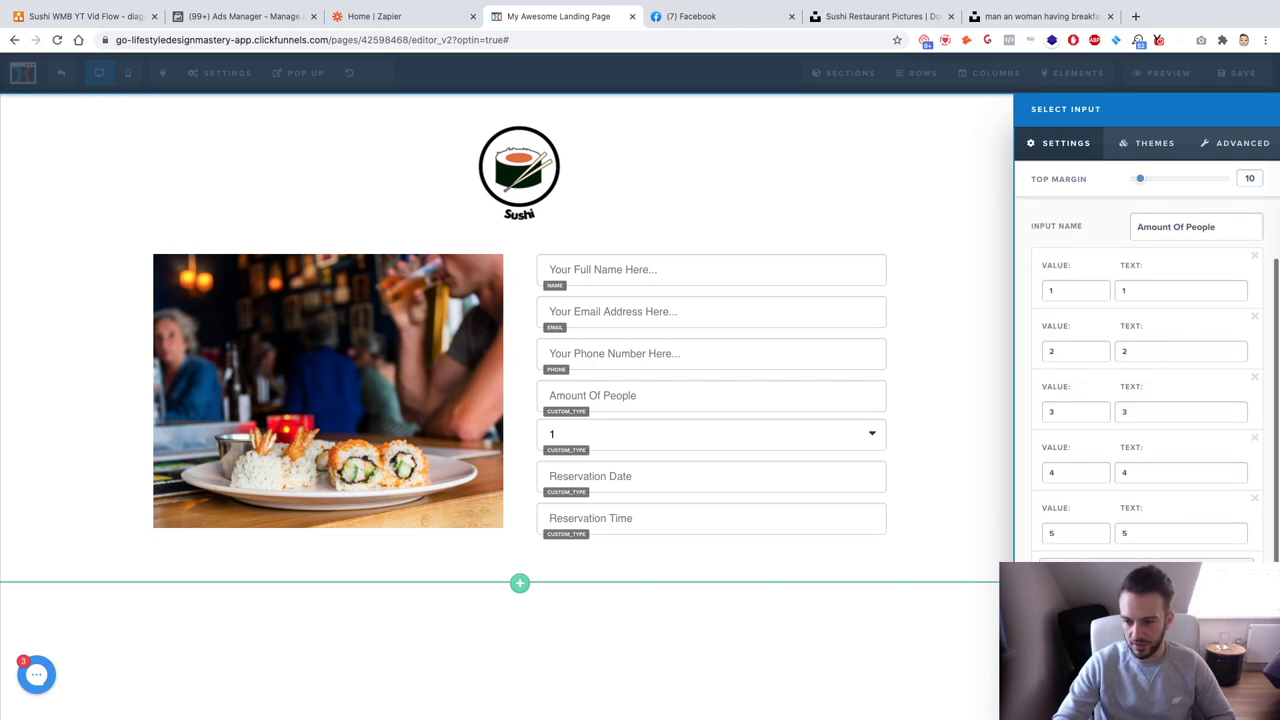
{"action": "left_click", "coordinate": [1070, 536]}
{"action": "left_click", "coordinate": [1134, 541]}
{"action": "type", "text": "6"}
{"action": "type", "text": "7"}
{"action": "left_click", "coordinate": [1140, 537]}
{"action": "type", "text": "7"}
{"action": "left_click", "coordinate": [1086, 537]}
{"action": "type", "text": "8"}
{"action": "left_click", "coordinate": [1143, 537]}
{"action": "type", "text": "8"}
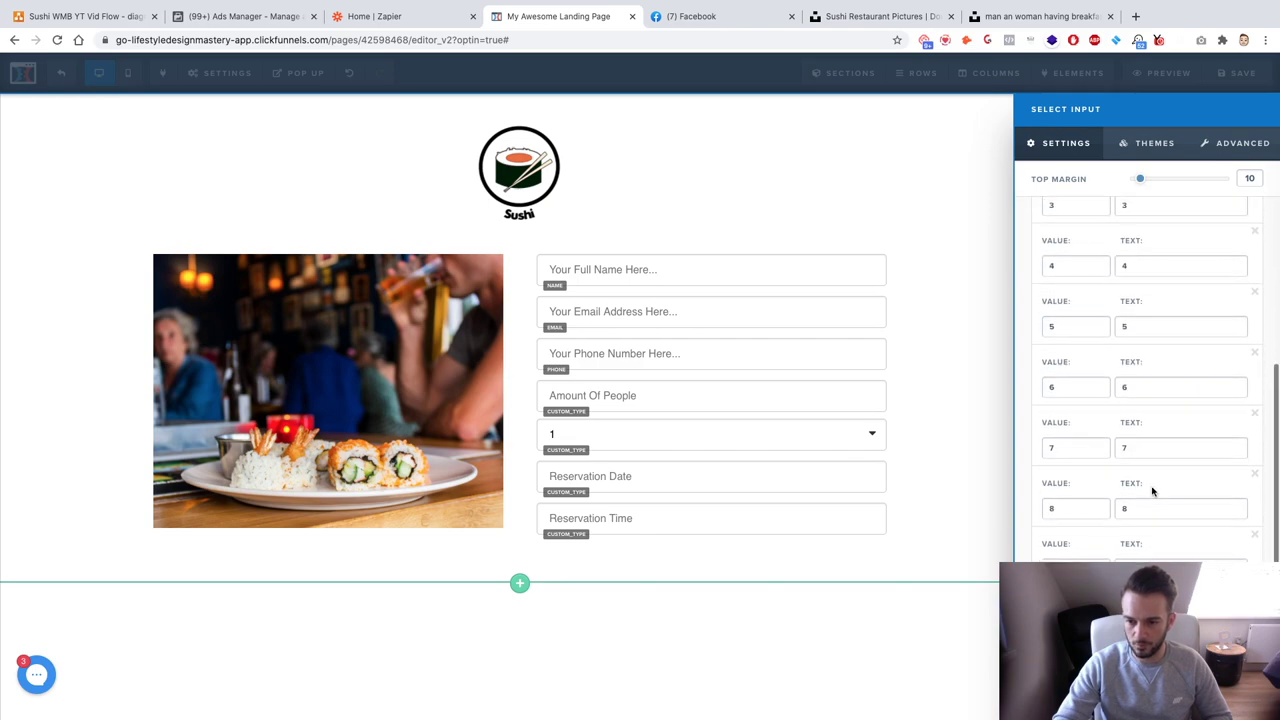
Fill in the select box's last option with the value 0 and the text "Number Of People", and close its settings.
{"action": "left_click", "coordinate": [1077, 516]}
{"action": "type", "text": "0"}
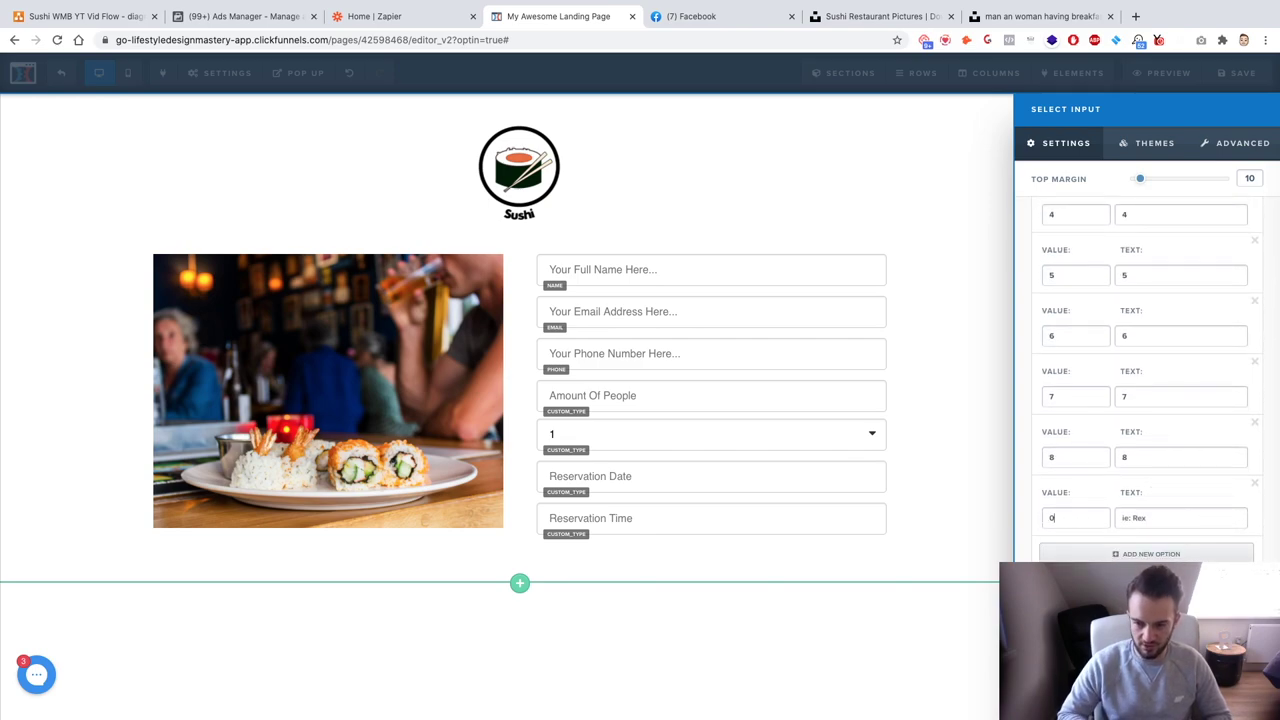
{"action": "type", "text": "Number Of P"}
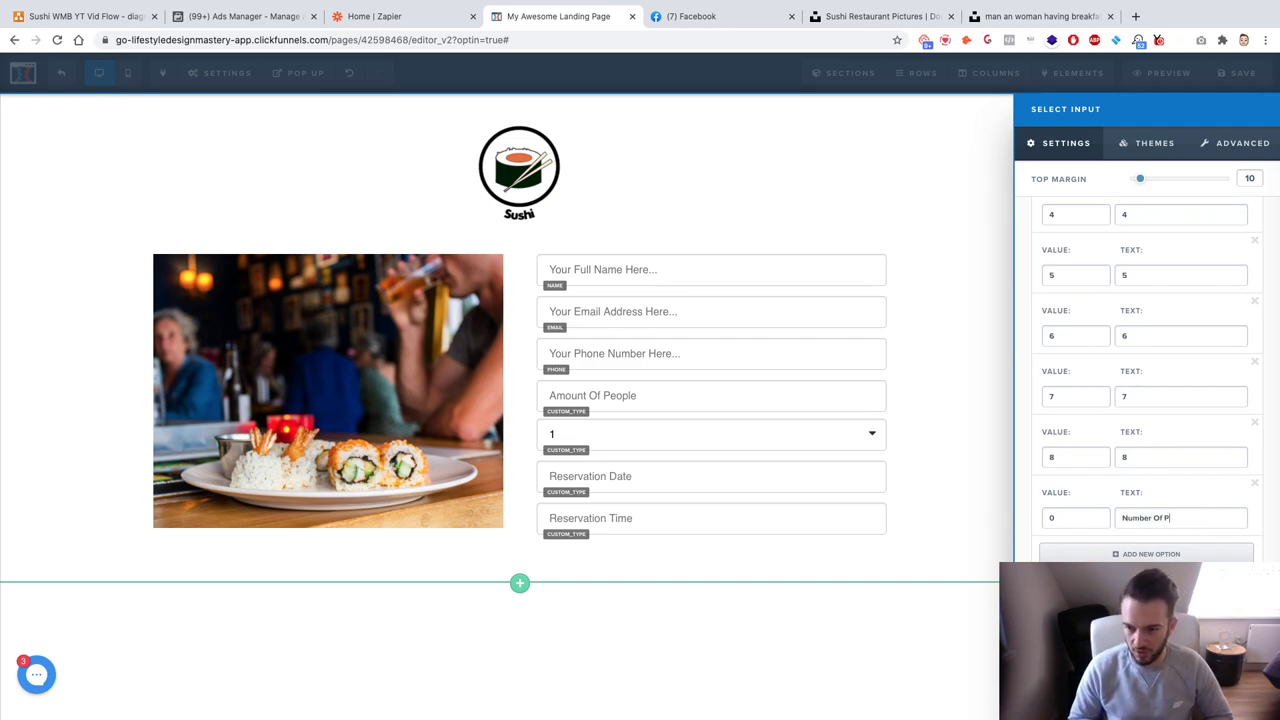
{"action": "type", "text": "eople"}
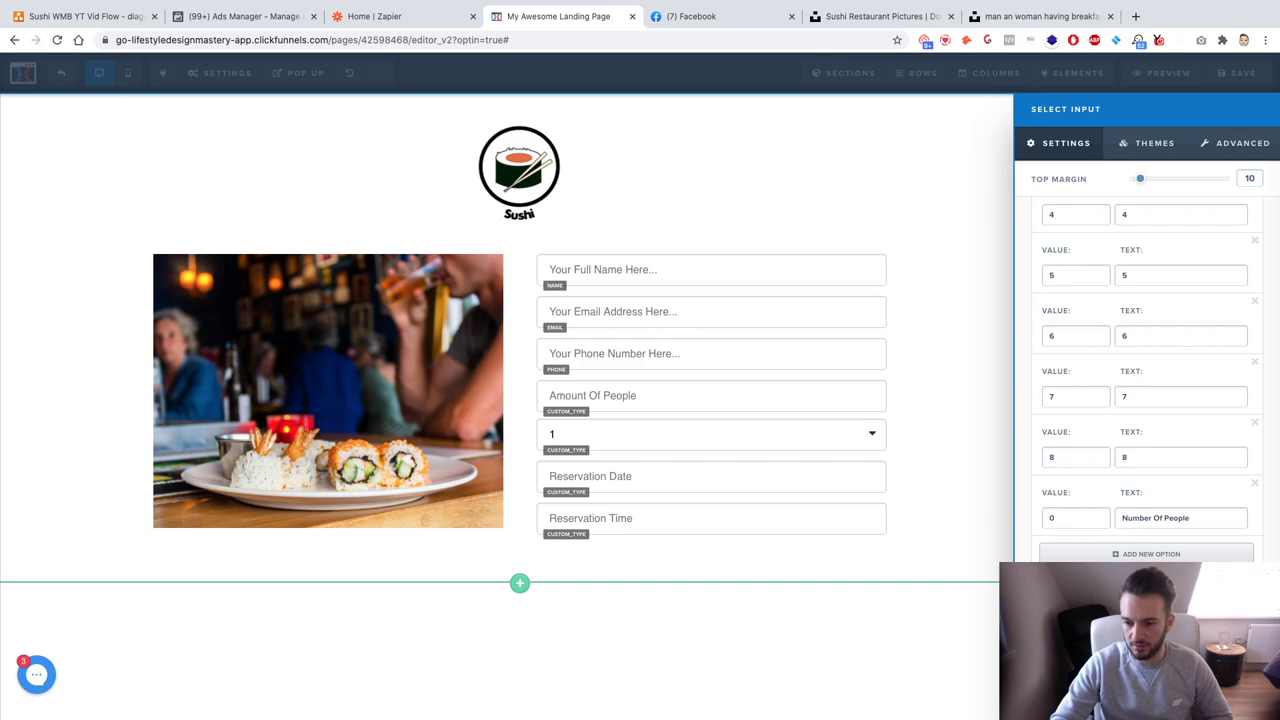
{"action": "left_click", "coordinate": [974, 658]}
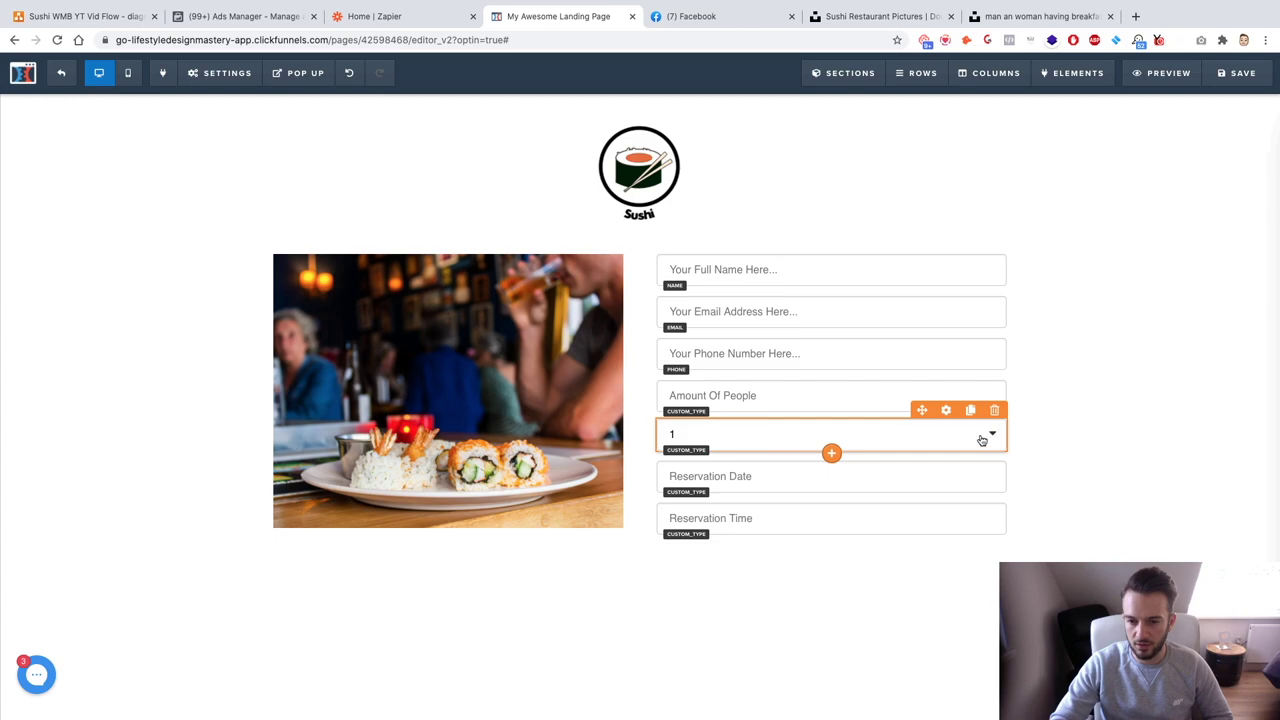
Delete the "Amount Of People" text field above the select box from the form.
{"action": "left_click", "coordinate": [995, 439]}
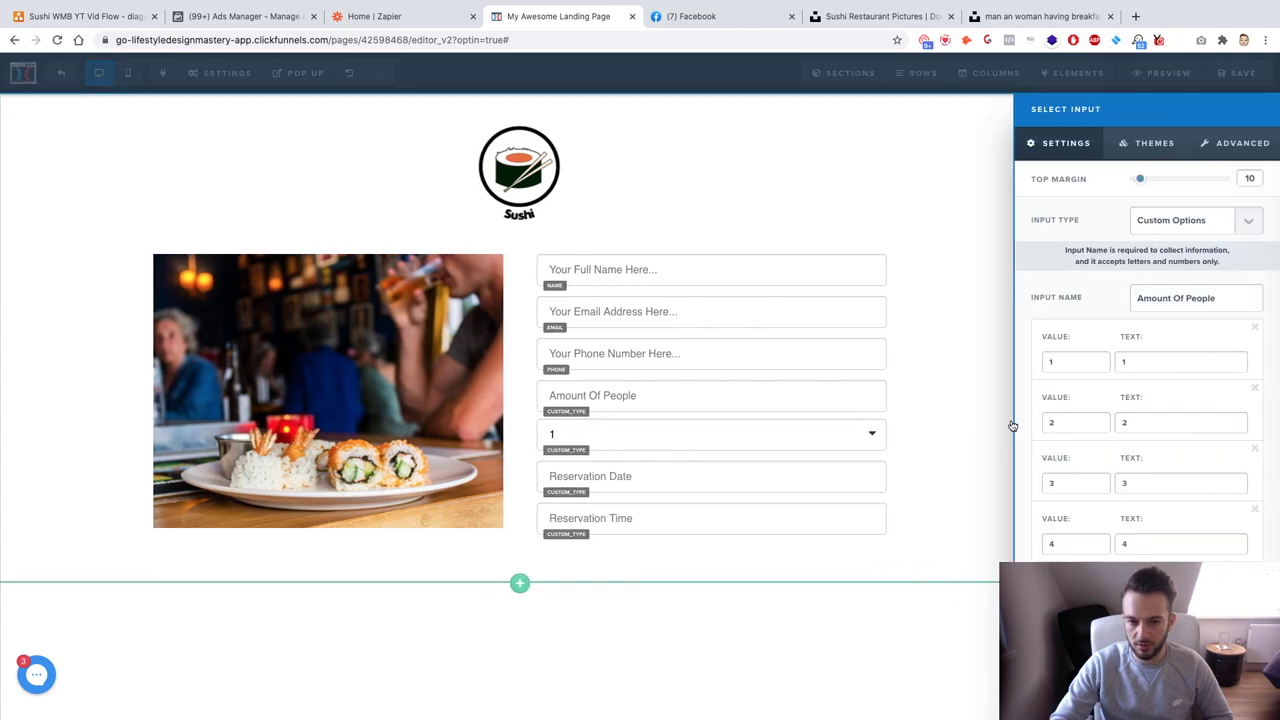
{"action": "left_click", "coordinate": [1012, 425]}
{"action": "left_click", "coordinate": [991, 373]}
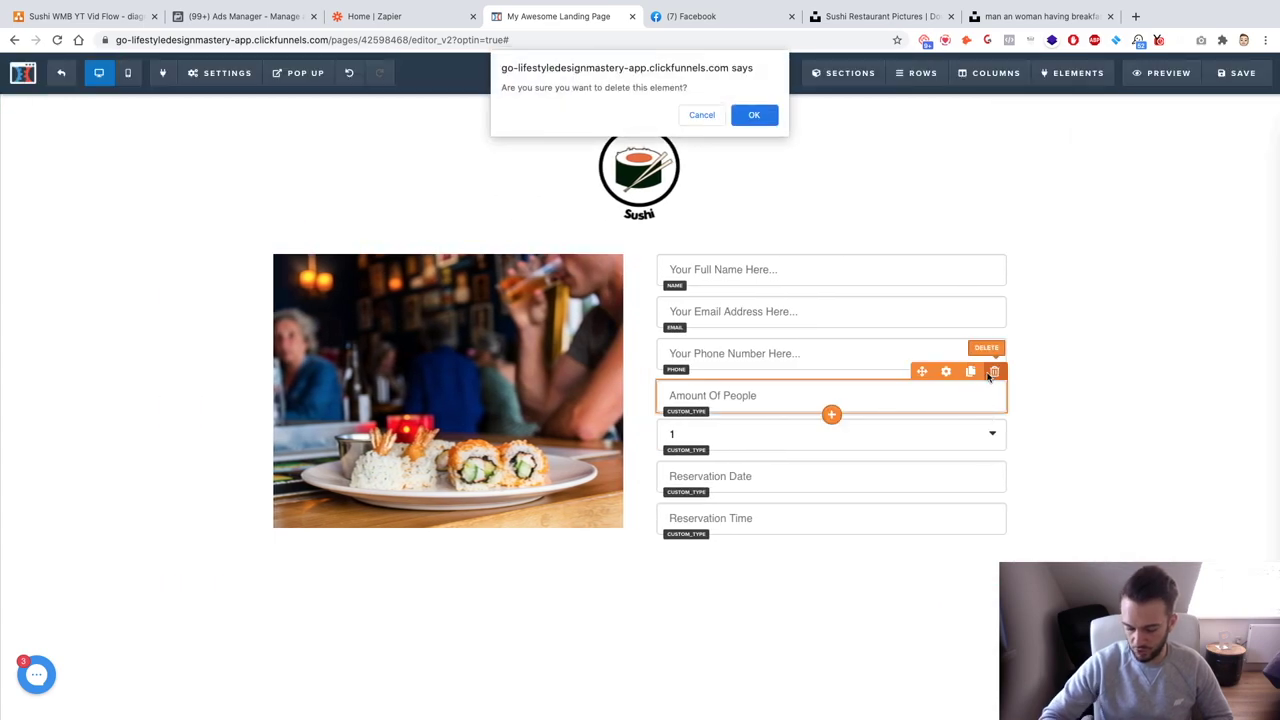
{"action": "key", "text": "Return"}
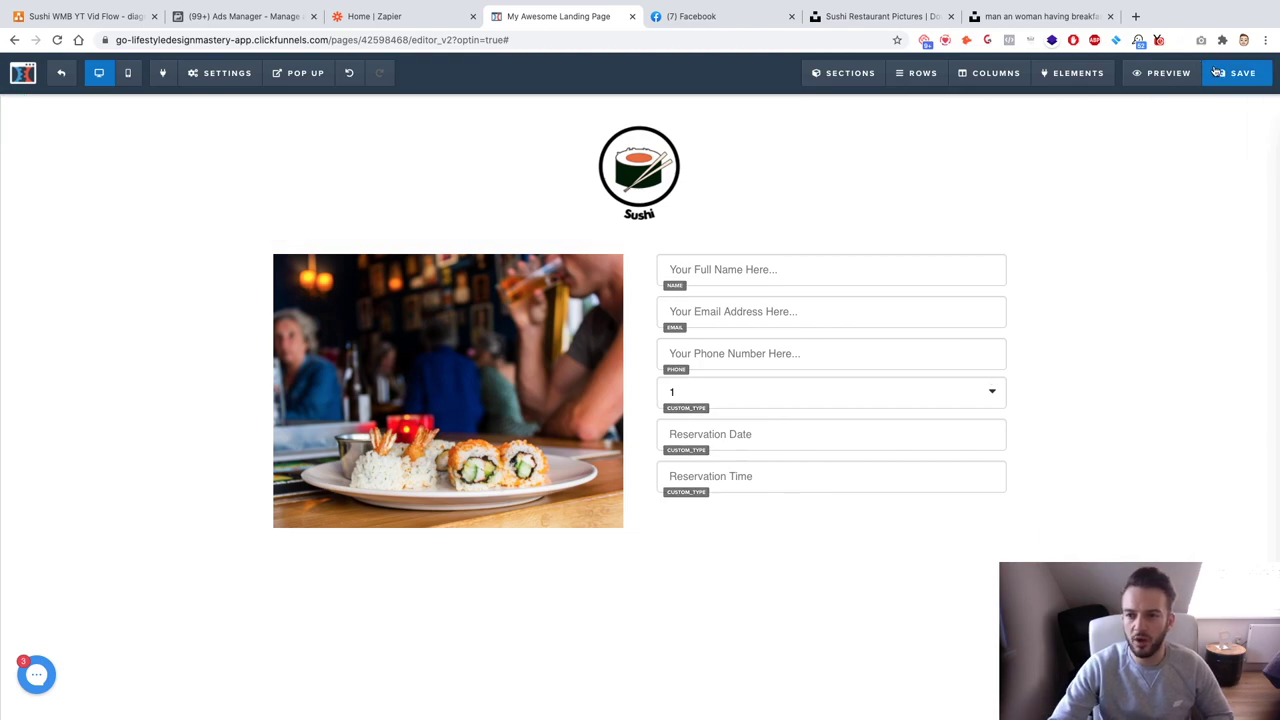
Save the landing page, preview it and check the order of the select box's options.
{"action": "left_click", "coordinate": [1236, 72]}
{"action": "left_click", "coordinate": [1162, 72]}
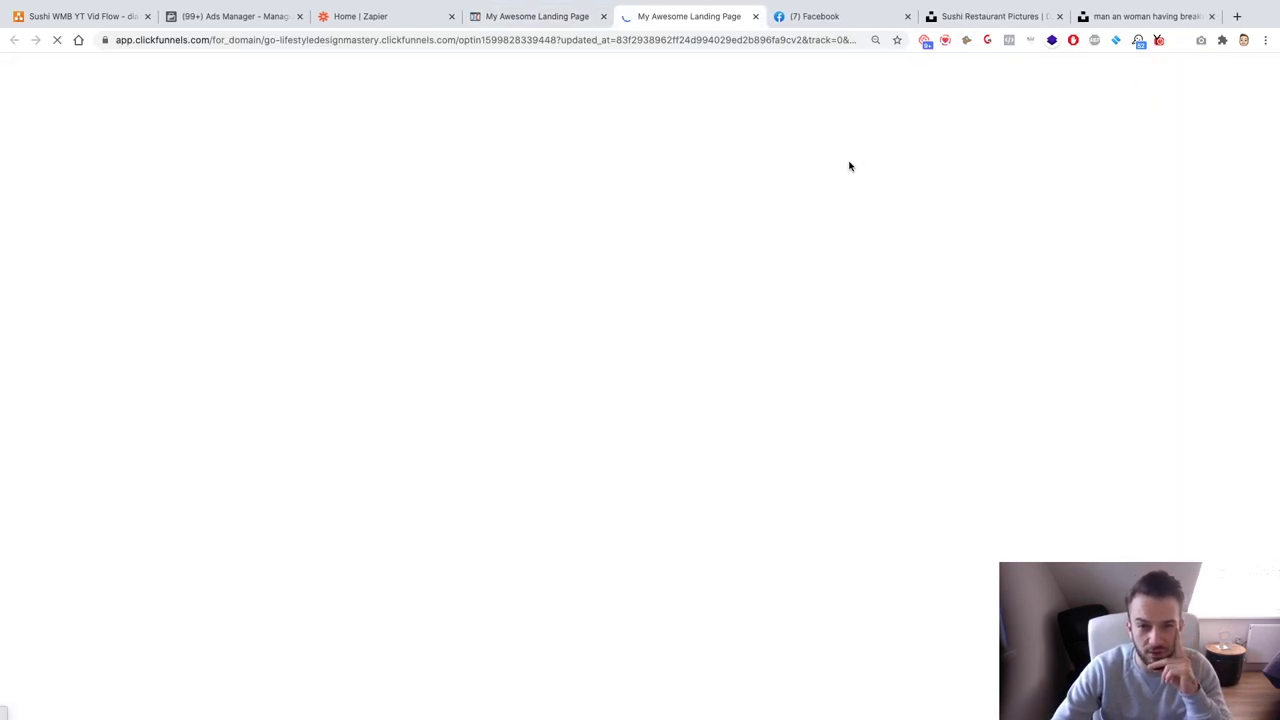
{"action": "left_click", "coordinate": [956, 321]}
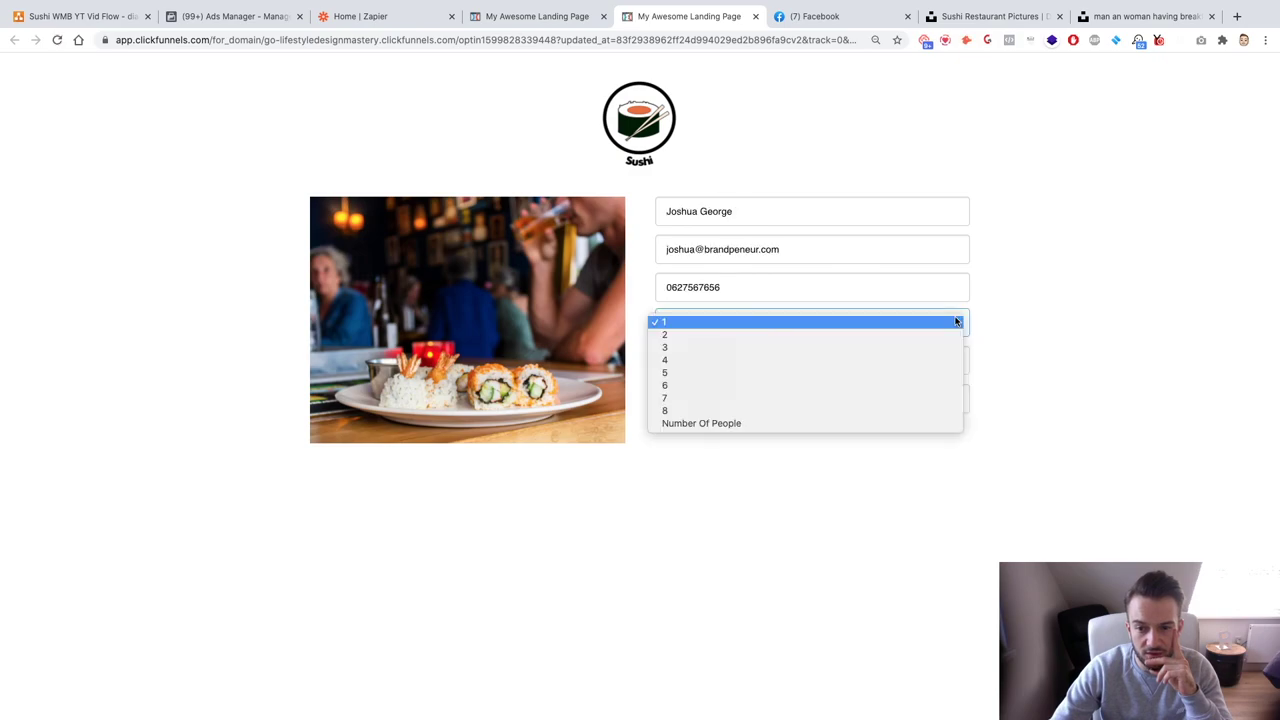
{"action": "left_click", "coordinate": [760, 456]}
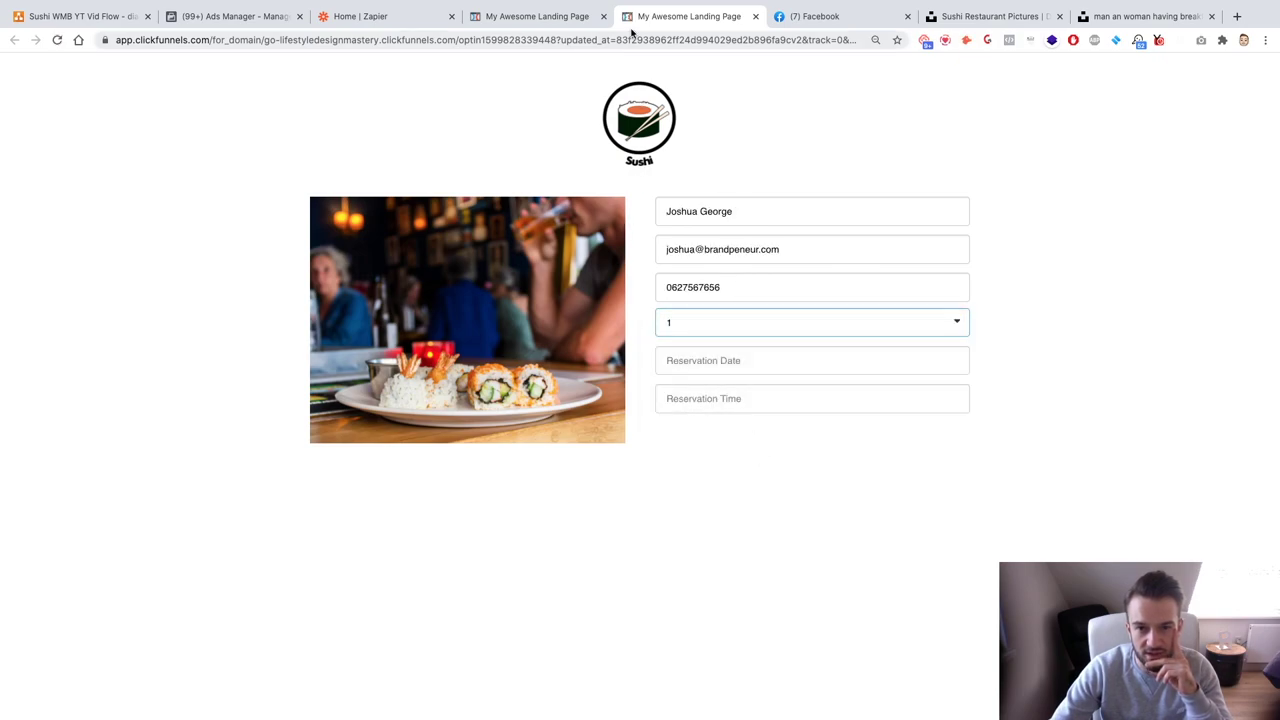
Return to the page editor and open the select box's settings at the "Number Of People" option.
{"action": "left_click", "coordinate": [560, 18]}
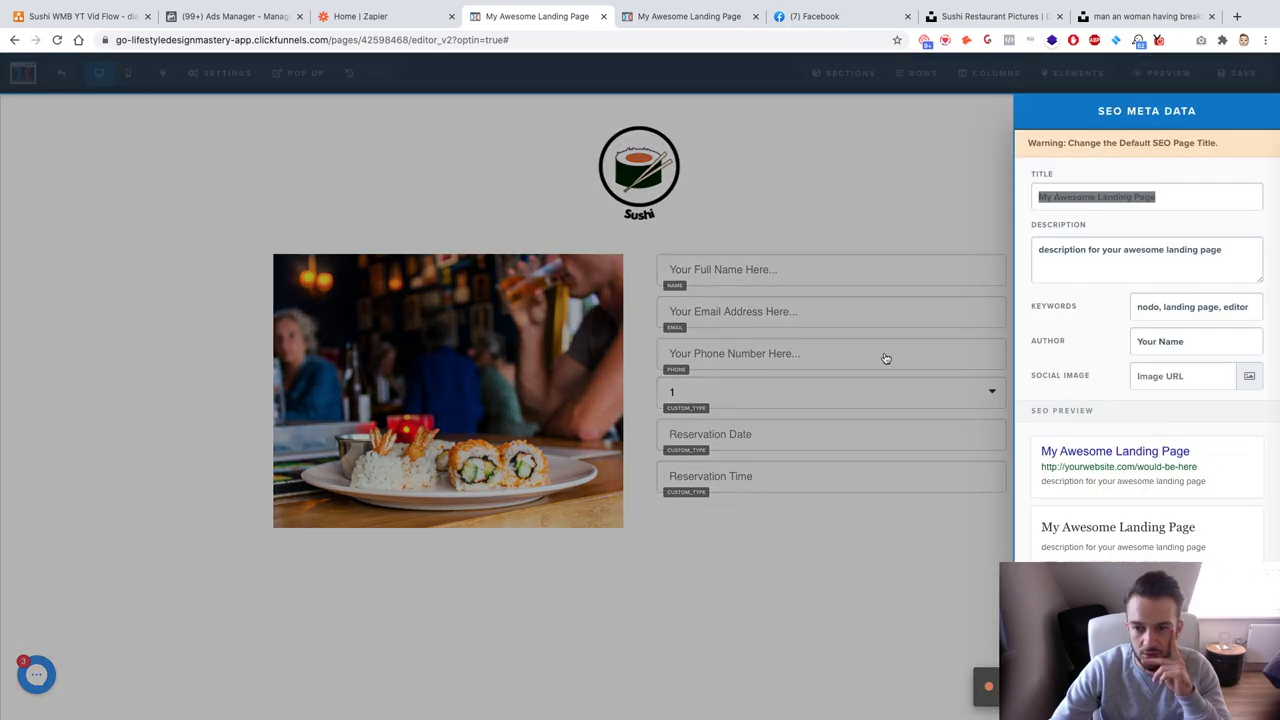
{"action": "left_click", "coordinate": [885, 358]}
{"action": "left_click", "coordinate": [914, 394]}
{"action": "scroll", "coordinate": [1134, 400], "scroll_direction": "down", "scroll_amount": 5}
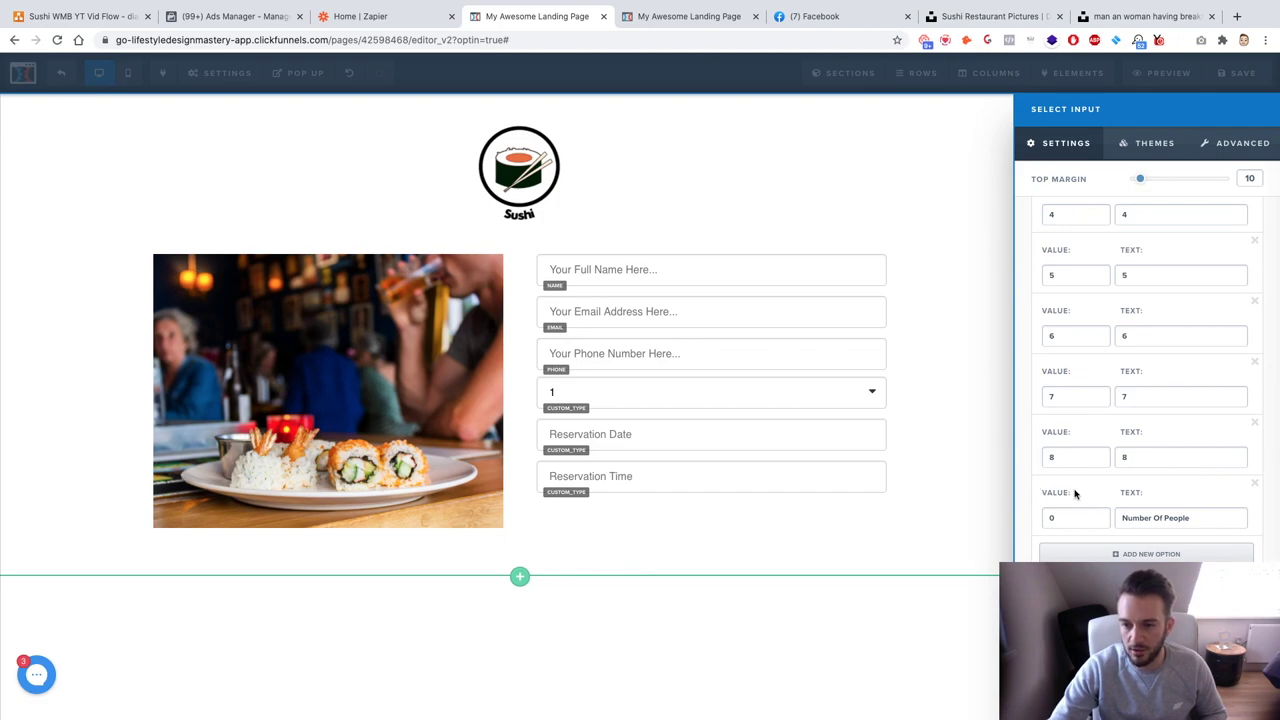
Examine the option list of the number-of-people select box and the settings of the Reservation Time and Reservation Date fields.
{"action": "scroll", "coordinate": [1075, 493], "scroll_direction": "up", "scroll_amount": 5}
{"action": "scroll", "coordinate": [1075, 493], "scroll_direction": "down", "scroll_amount": 5}
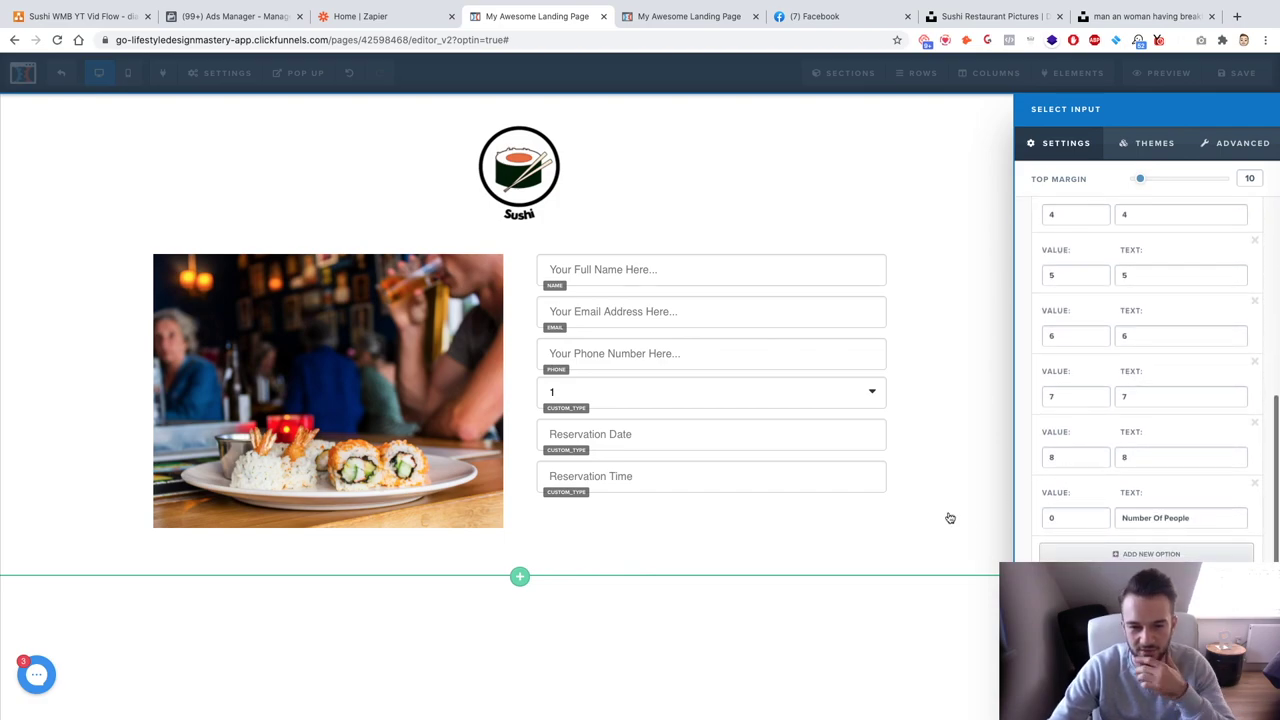
{"action": "scroll", "coordinate": [1137, 465], "scroll_direction": "up", "scroll_amount": 1}
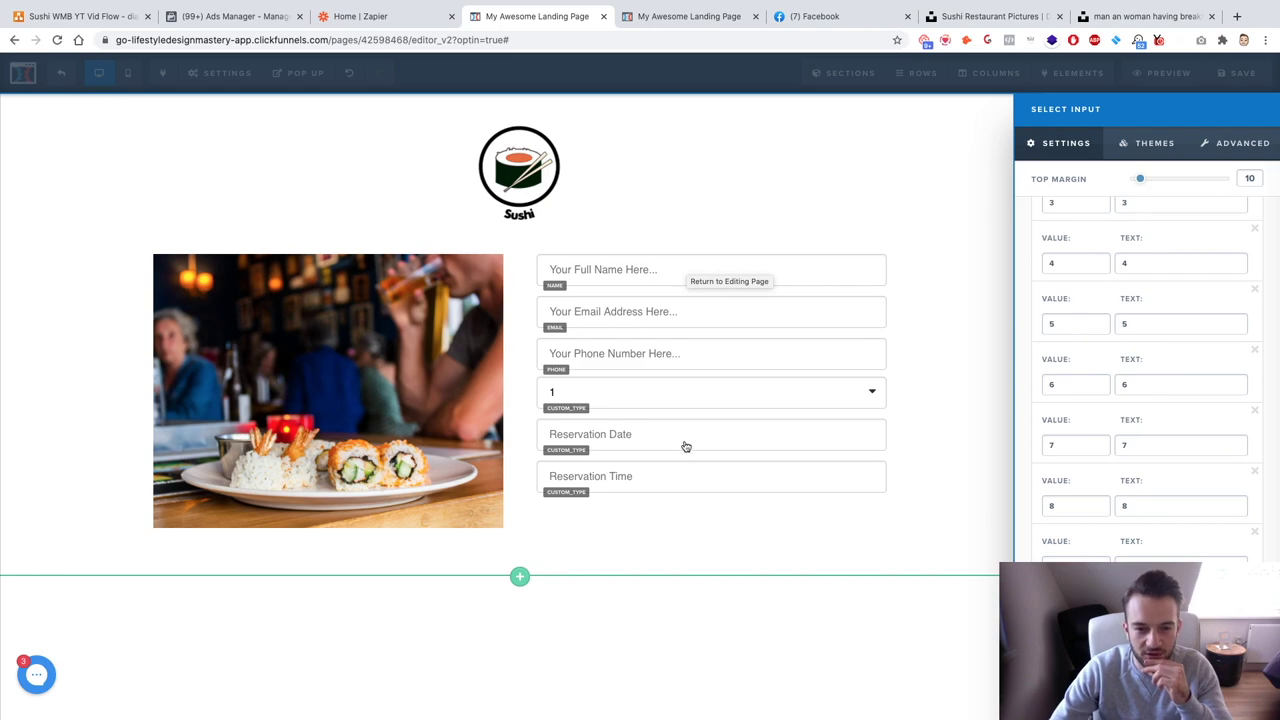
{"action": "left_click", "coordinate": [720, 520]}
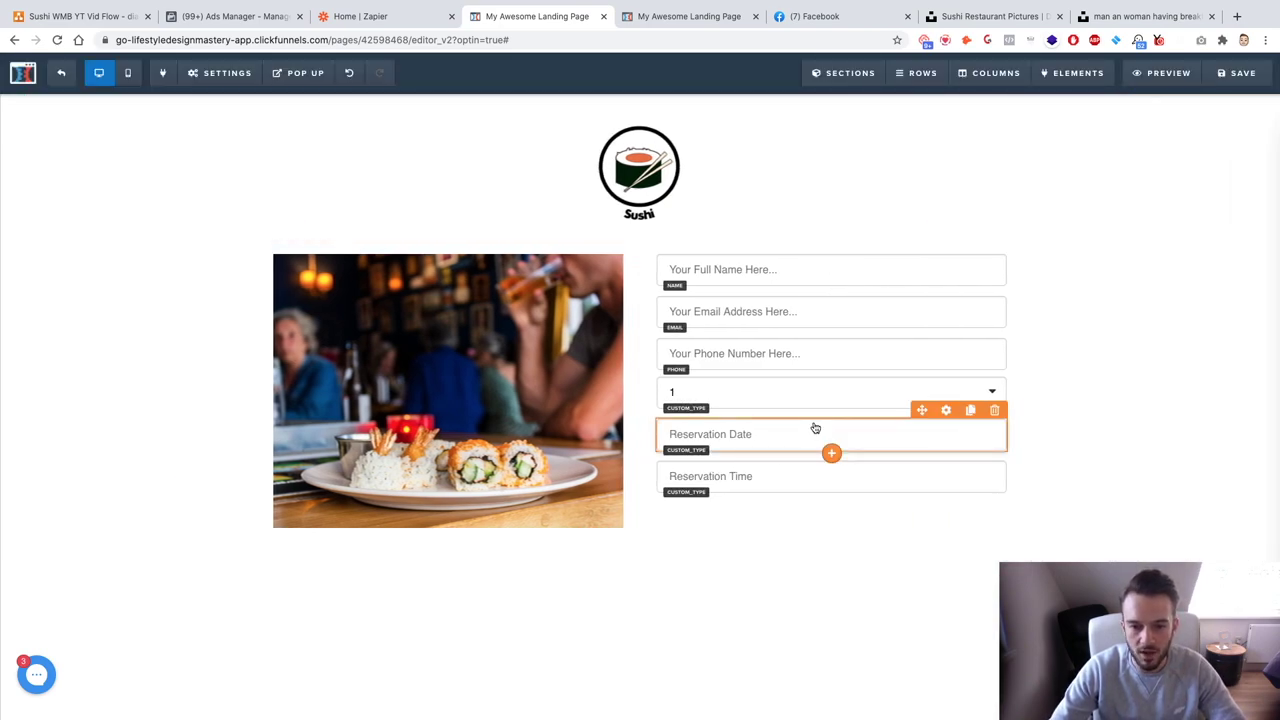
{"action": "left_click", "coordinate": [731, 478]}
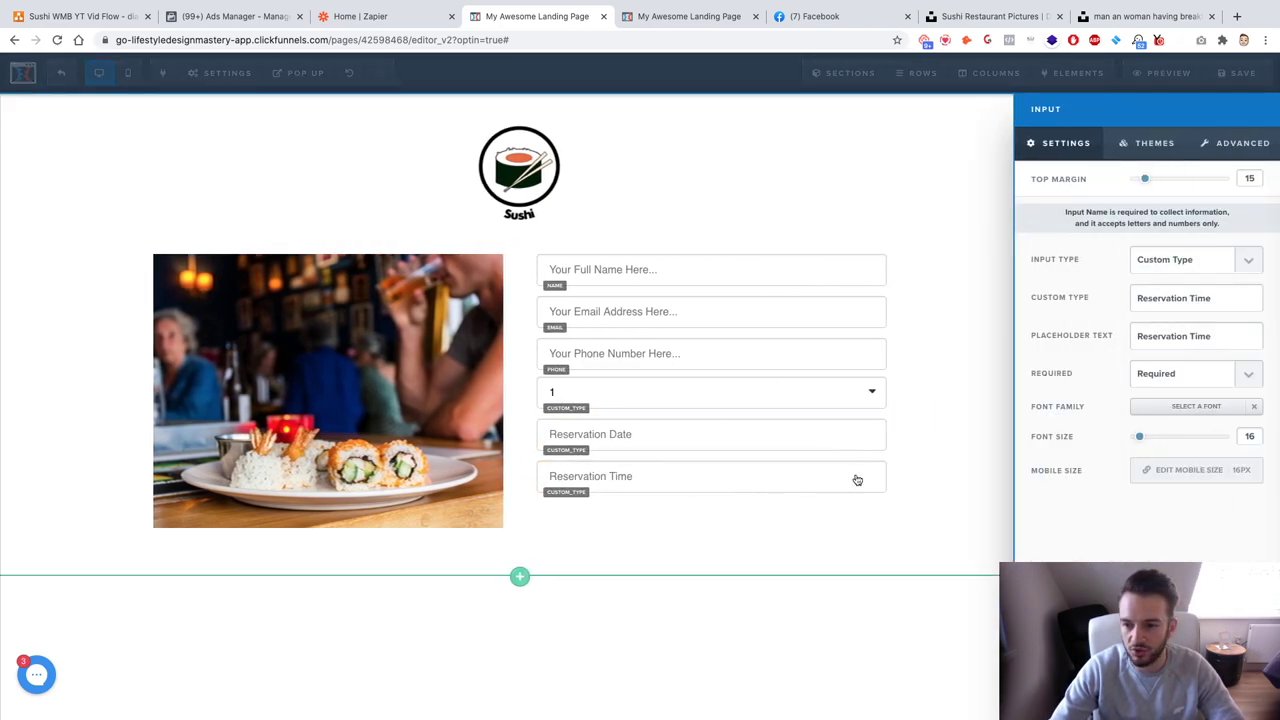
{"action": "left_click", "coordinate": [858, 440]}
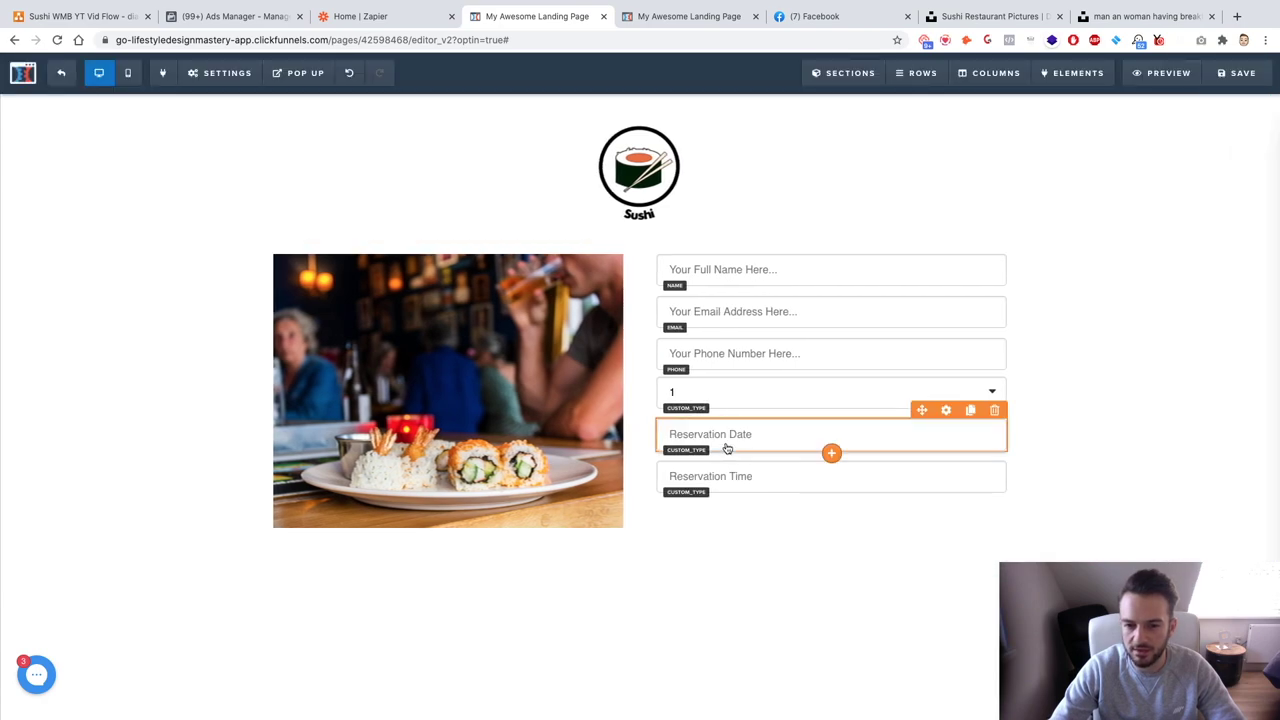
{"action": "left_click", "coordinate": [727, 449]}
{"action": "left_click", "coordinate": [968, 404]}
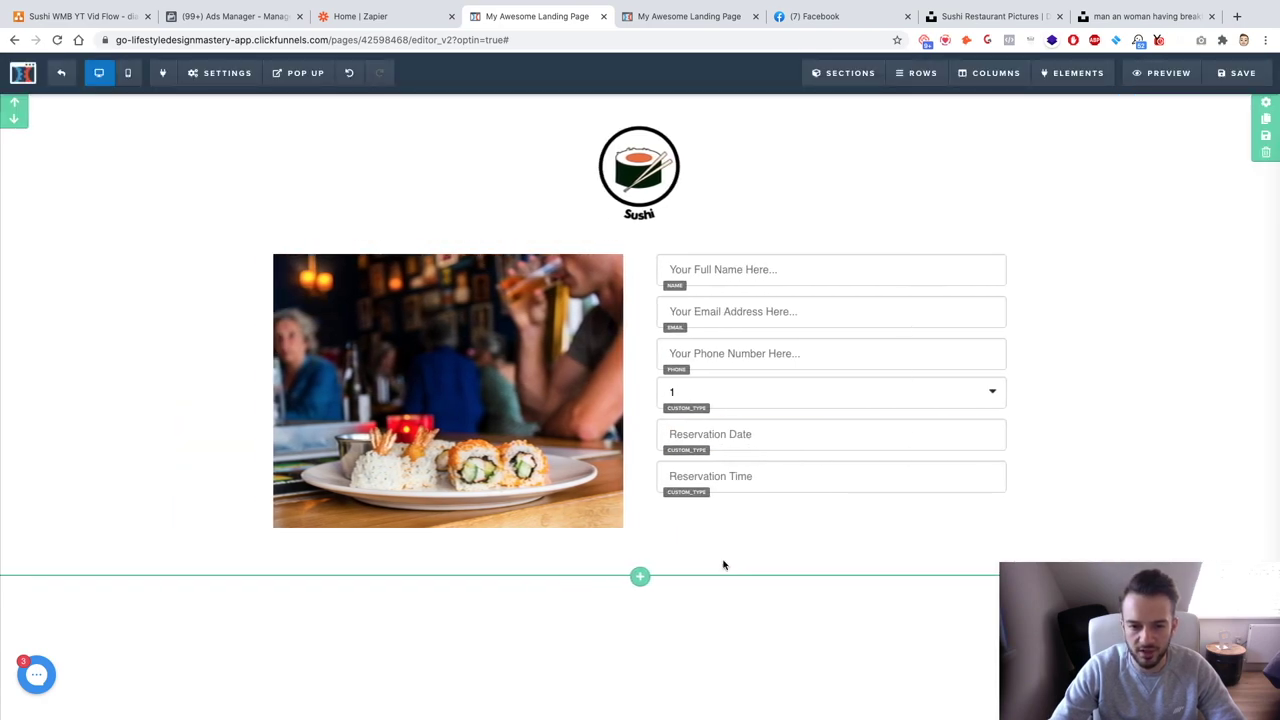
Add a one-column row below the image and form row and insert a button element in it.
{"action": "left_click", "coordinate": [640, 562]}
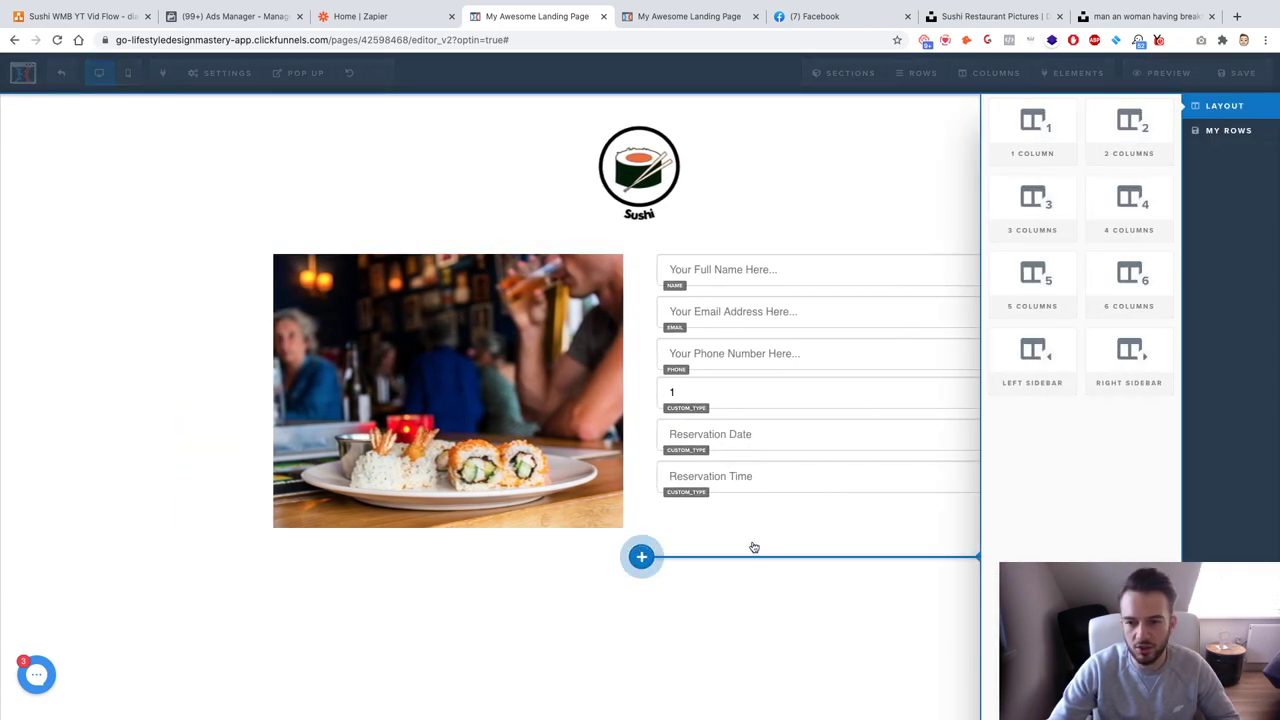
{"action": "left_click", "coordinate": [1040, 142]}
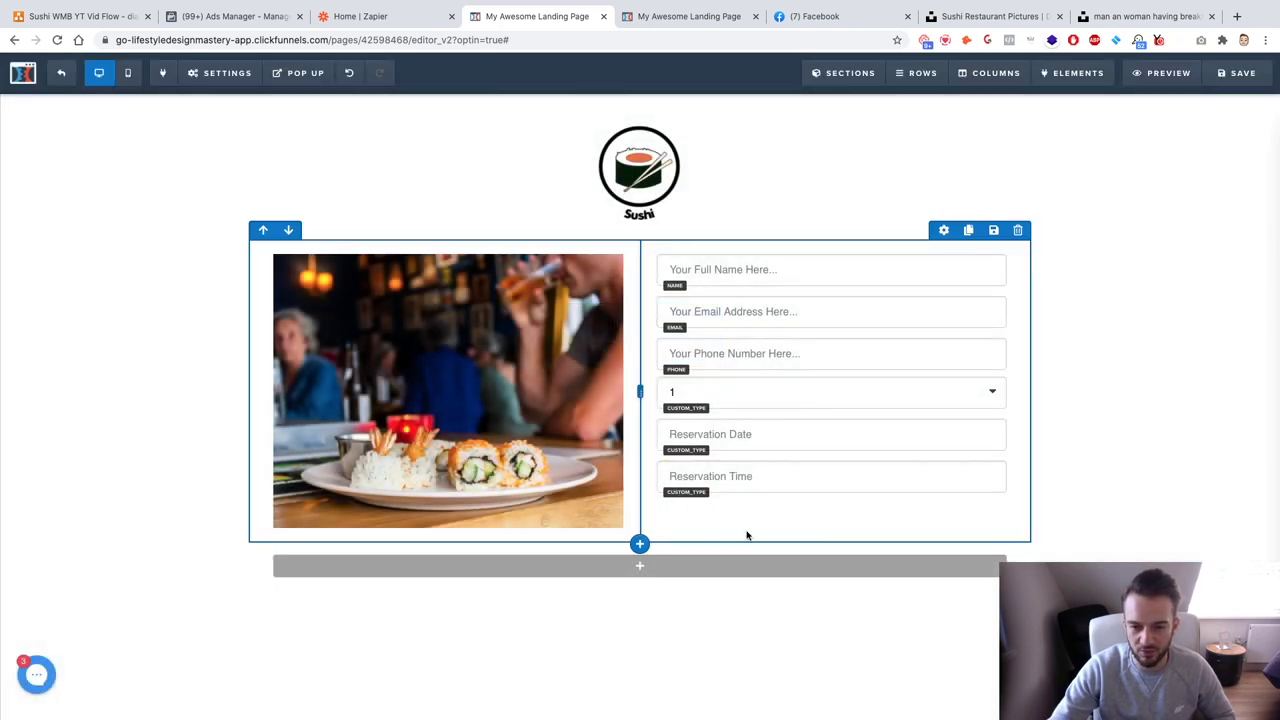
{"action": "left_click", "coordinate": [640, 565]}
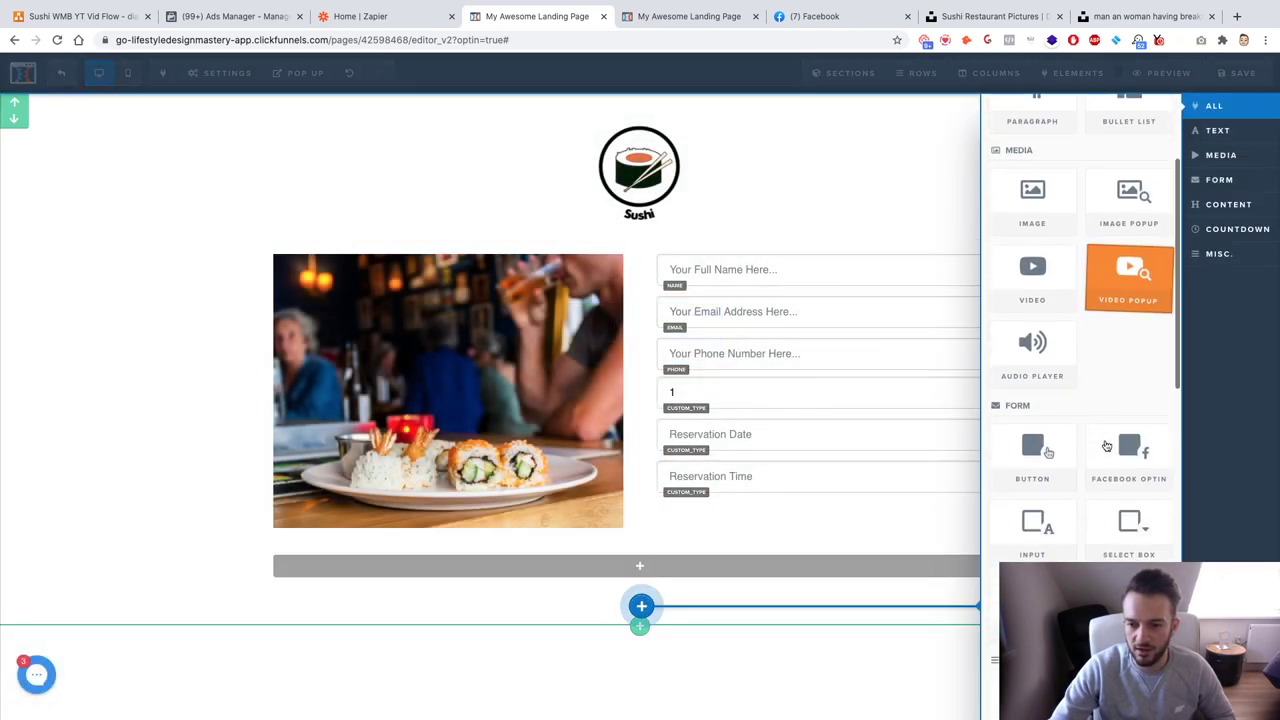
{"action": "left_click", "coordinate": [1032, 450]}
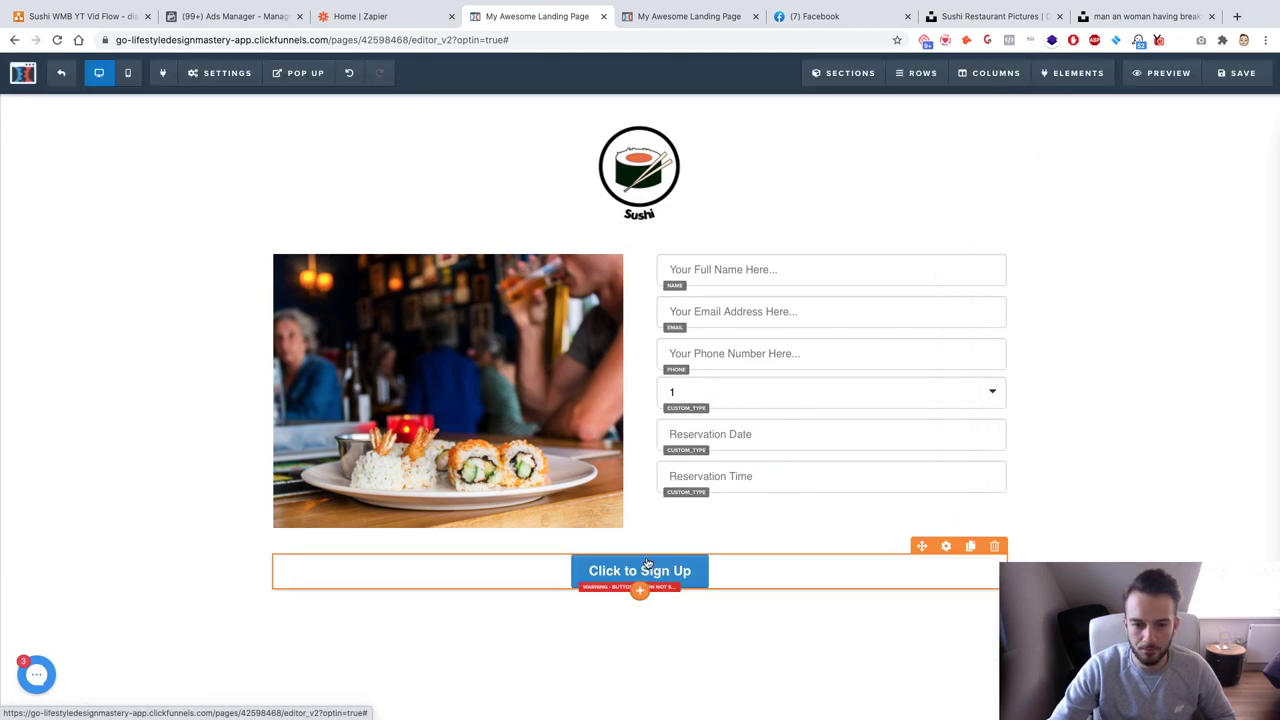
Set the new button's text to "Request Table" and close its settings.
{"action": "left_click", "coordinate": [675, 569]}
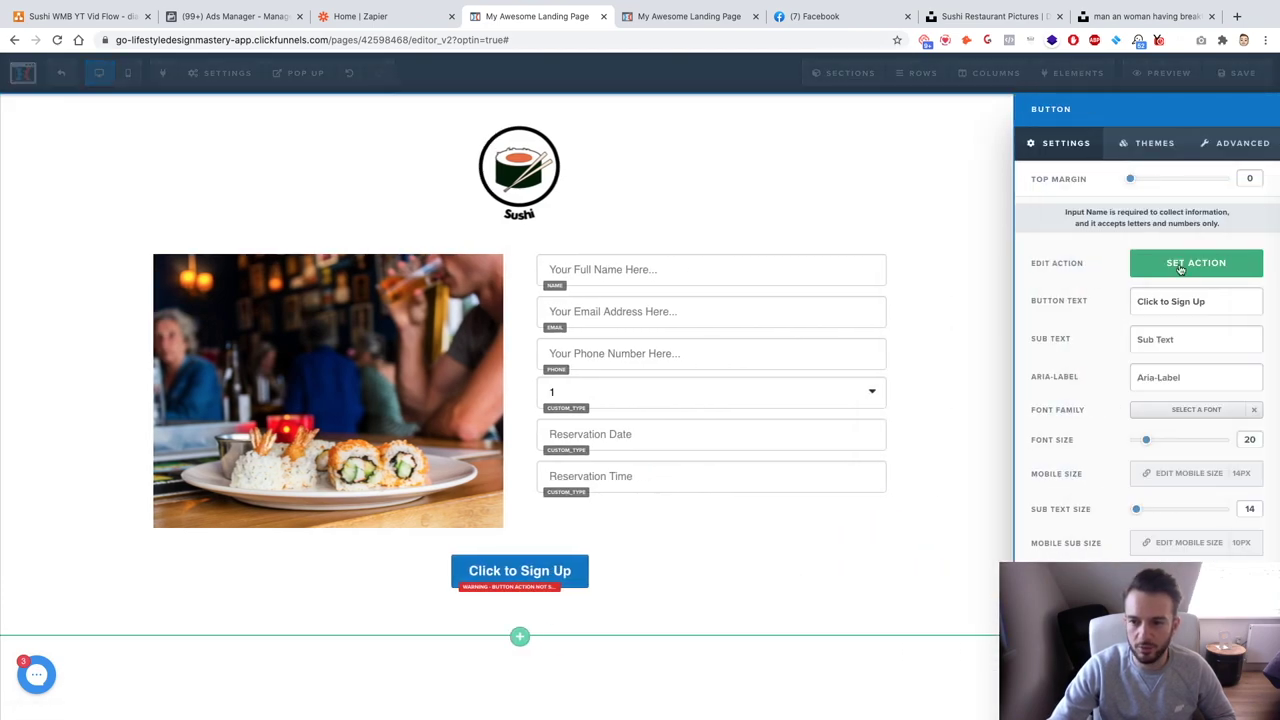
{"action": "left_click_drag", "start_coordinate": [1205, 302], "coordinate": [1078, 305]}
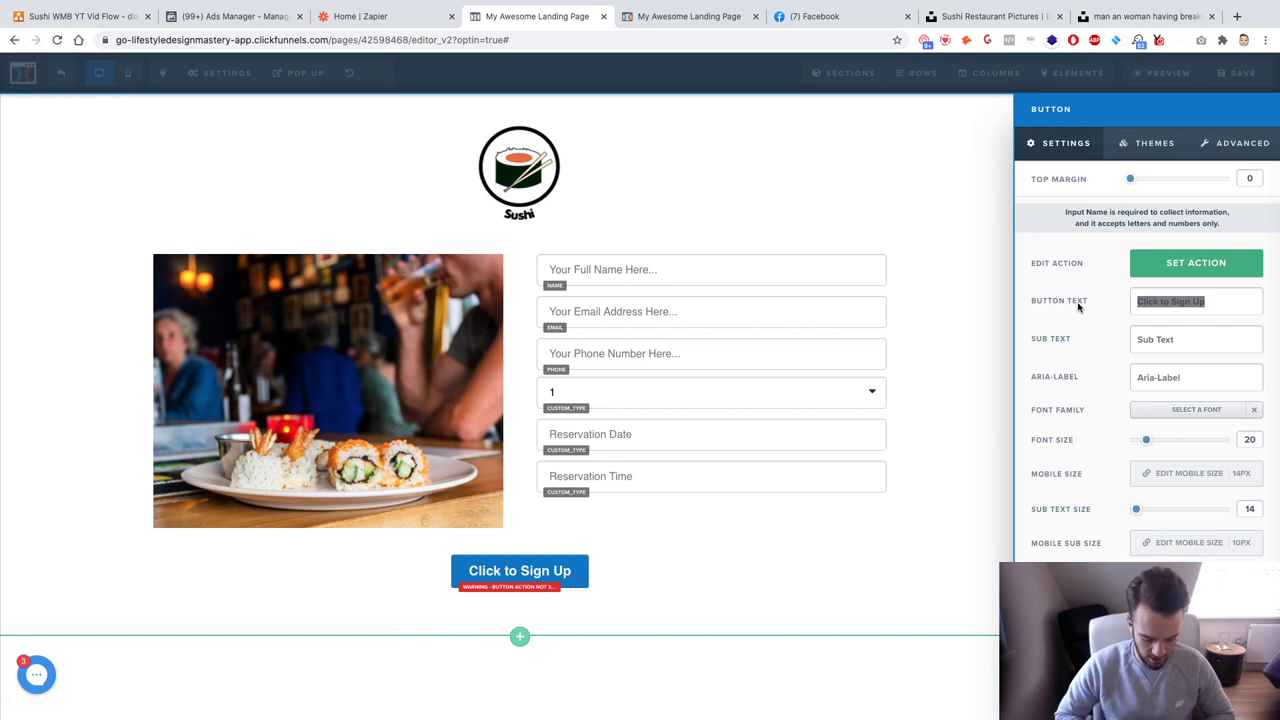
{"action": "type", "text": "Request Booking"}
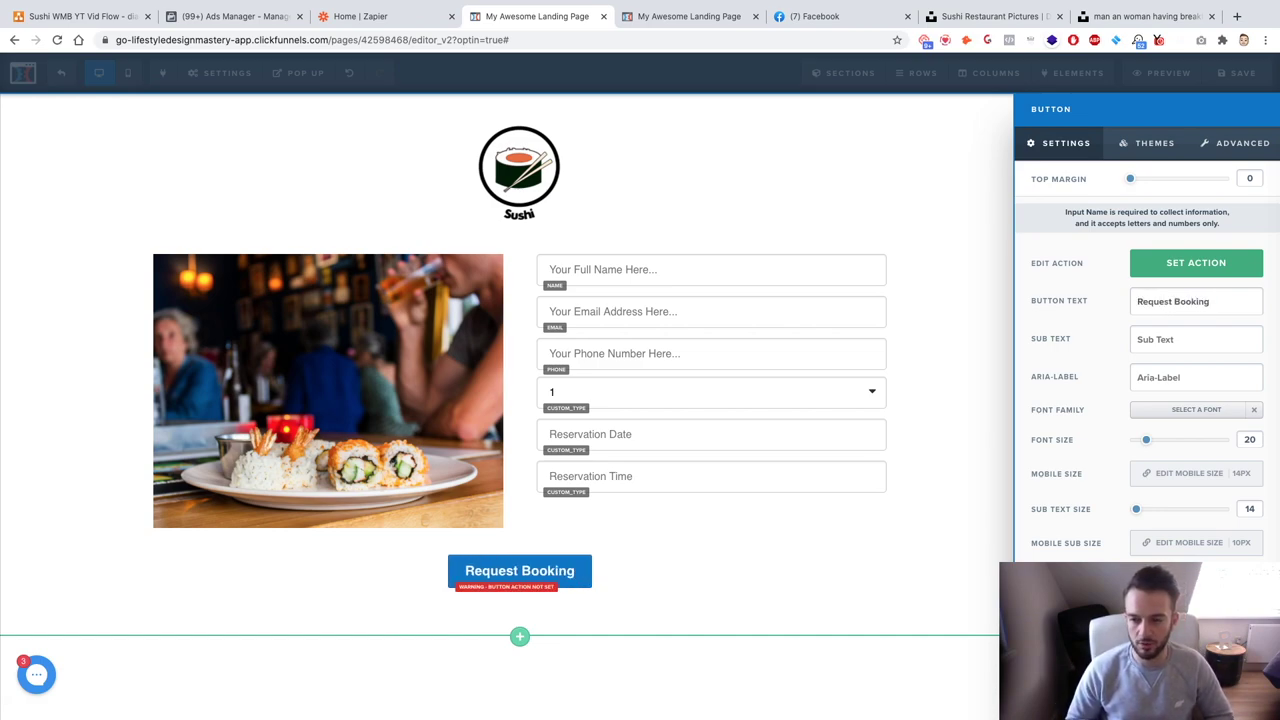
{"action": "key", "text": "BackSpace"}
{"action": "key", "text": "BackSpace"}
{"action": "key", "text": "BackSpace"}
{"action": "key", "text": "BackSpace"}
{"action": "key", "text": "BackSpace"}
{"action": "key", "text": "BackSpace"}
{"action": "key", "text": "BackSpace"}
{"action": "type", "text": "Table"}
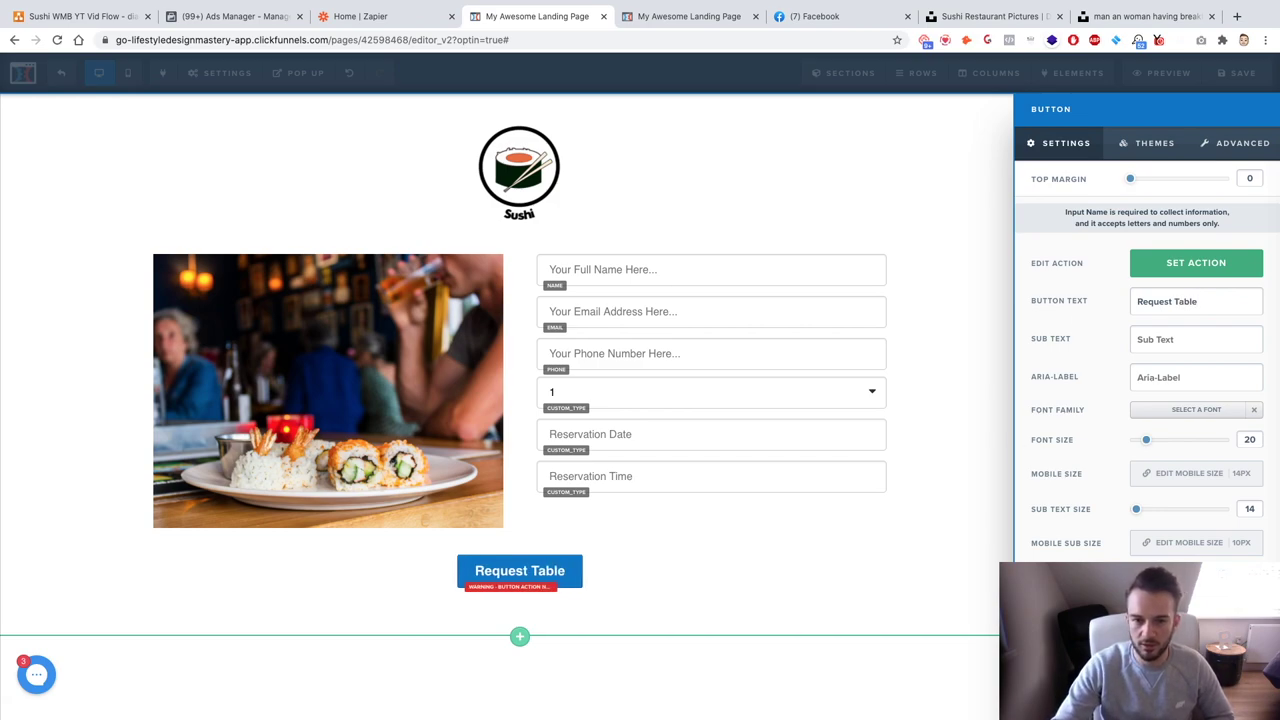
{"action": "left_click", "coordinate": [928, 114]}
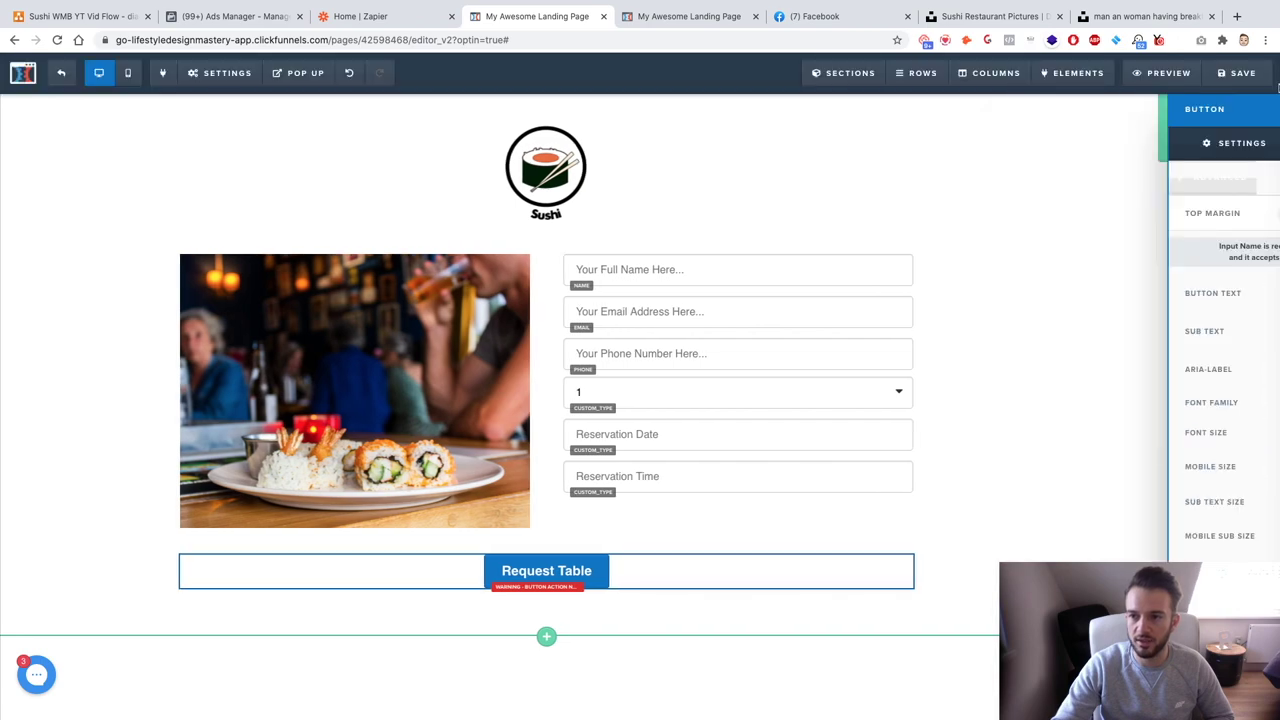
Sample the orange colour #E96E3A from the salmon in the sushi logo with the page colour picker extension.
{"action": "left_click", "coordinate": [1265, 40]}
{"action": "left_click", "coordinate": [1222, 40]}
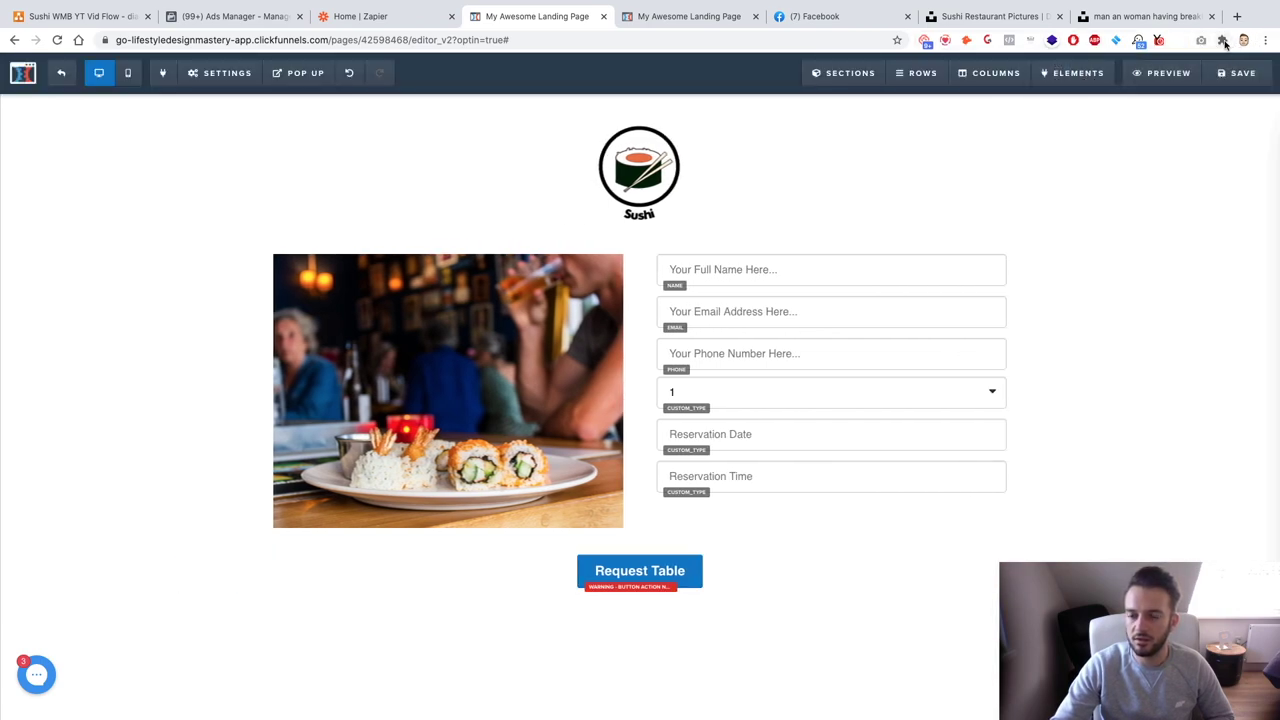
{"action": "left_click", "coordinate": [1222, 40]}
{"action": "left_click", "coordinate": [1064, 196]}
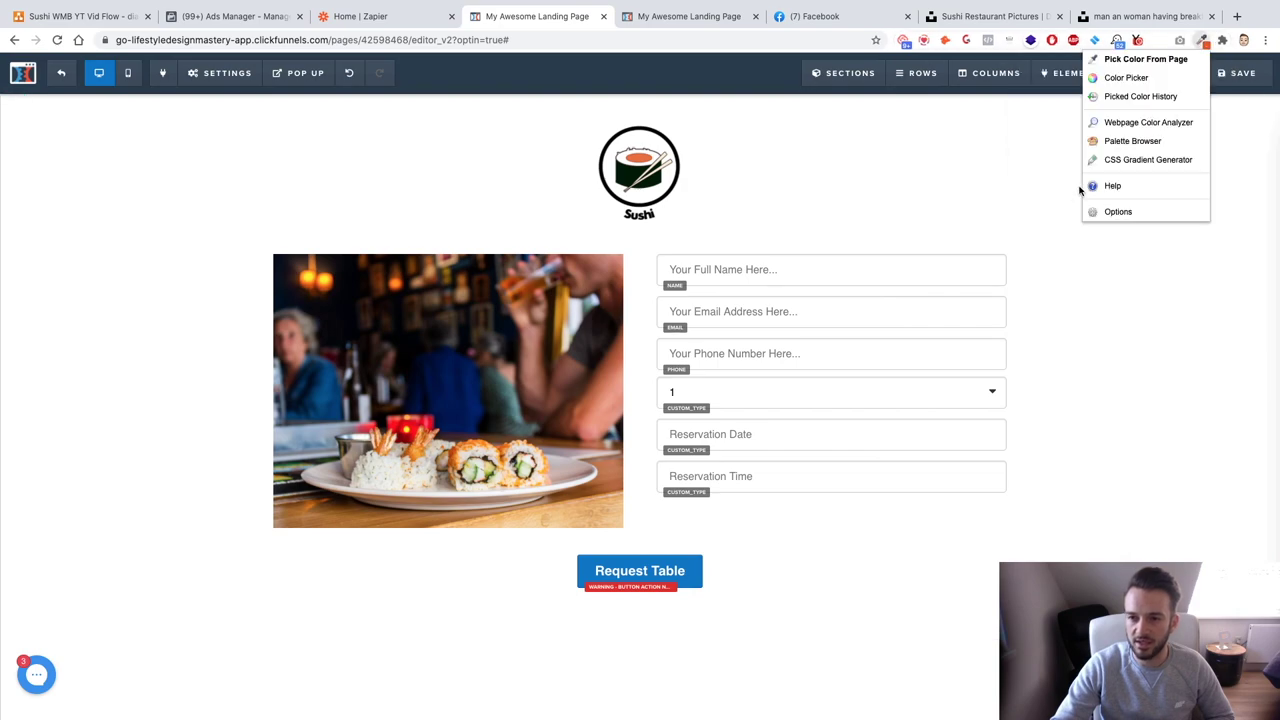
{"action": "left_click", "coordinate": [1143, 63]}
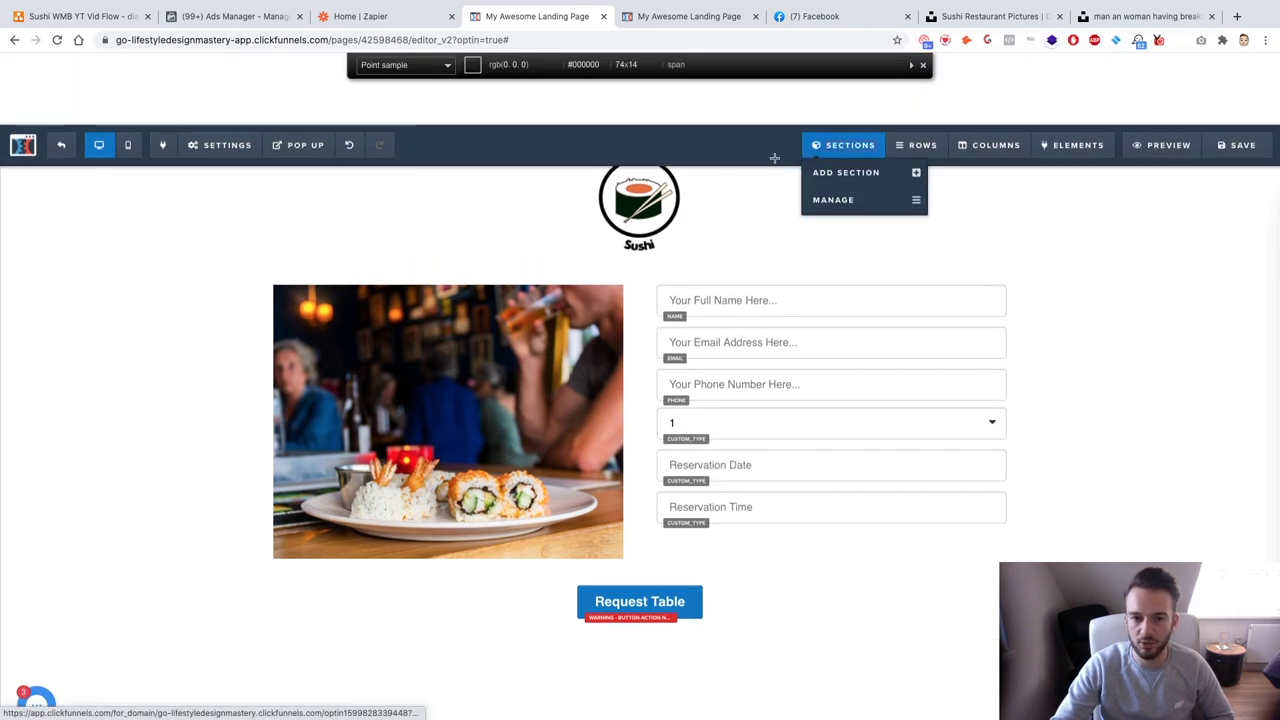
{"action": "left_click", "coordinate": [639, 191]}
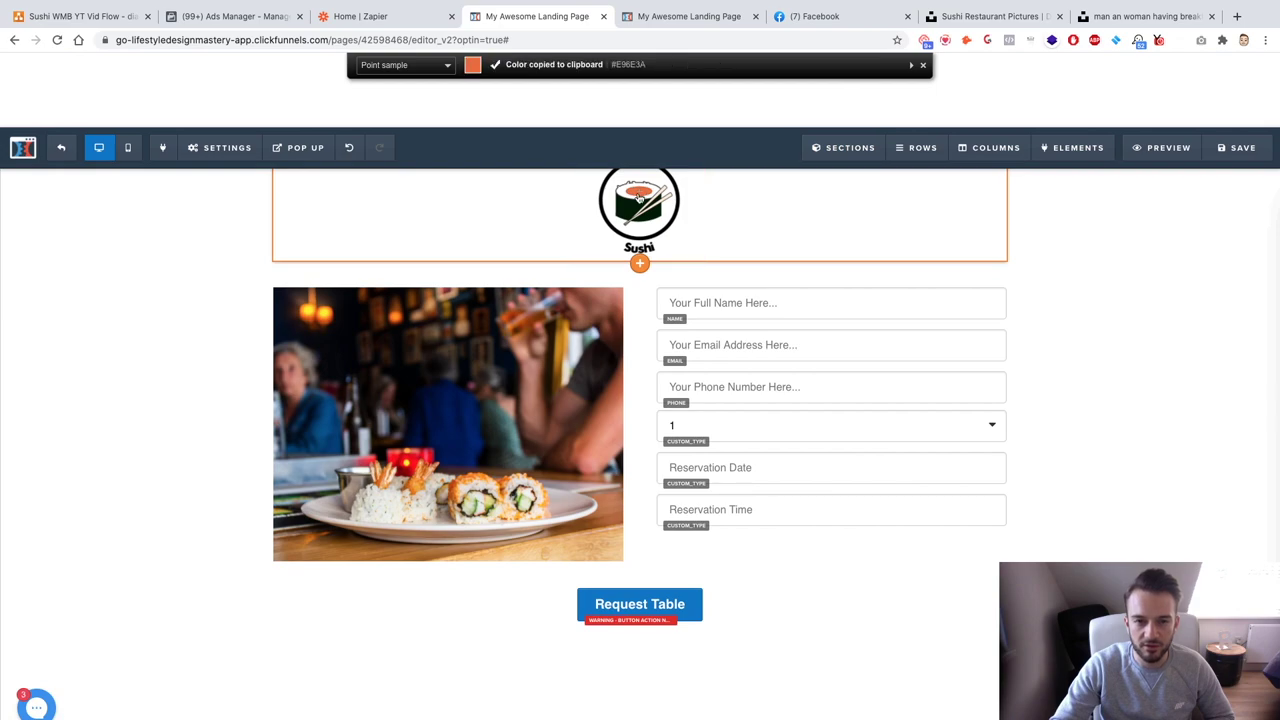
Apply the copied orange colour #E96E3A as the Request Table button's background.
{"action": "left_click", "coordinate": [588, 608]}
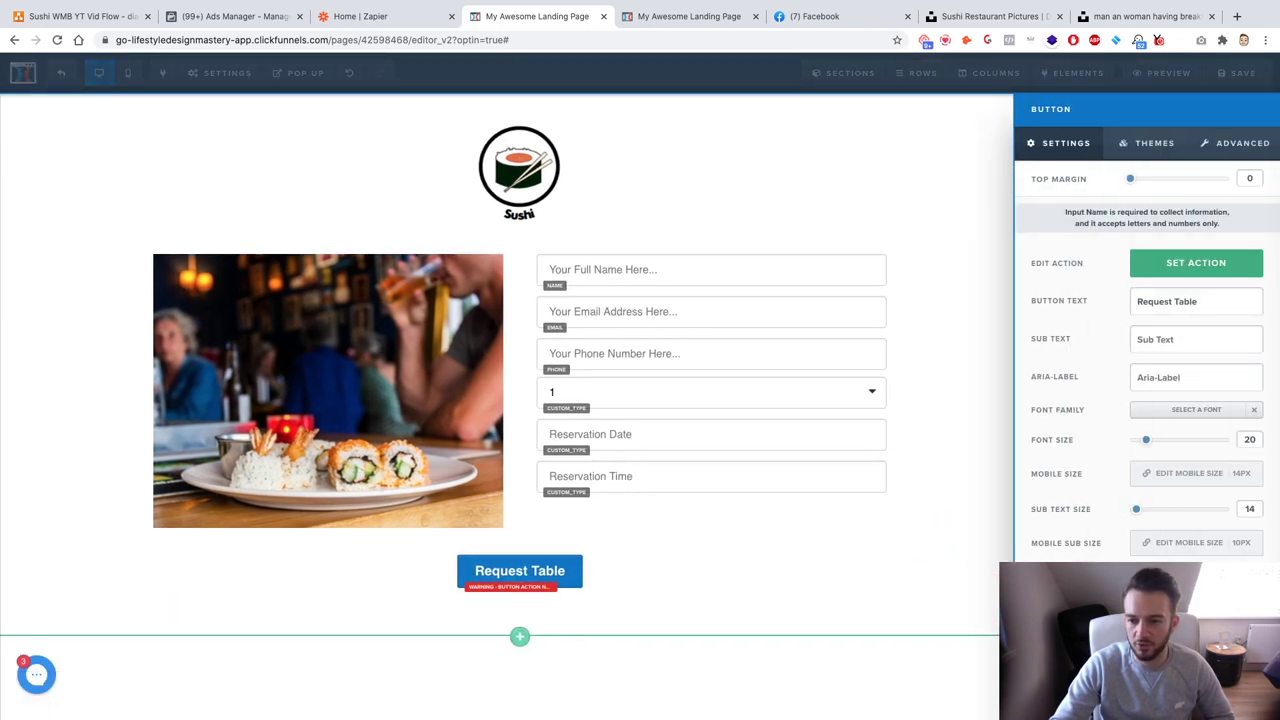
{"action": "key", "text": "super+v"}
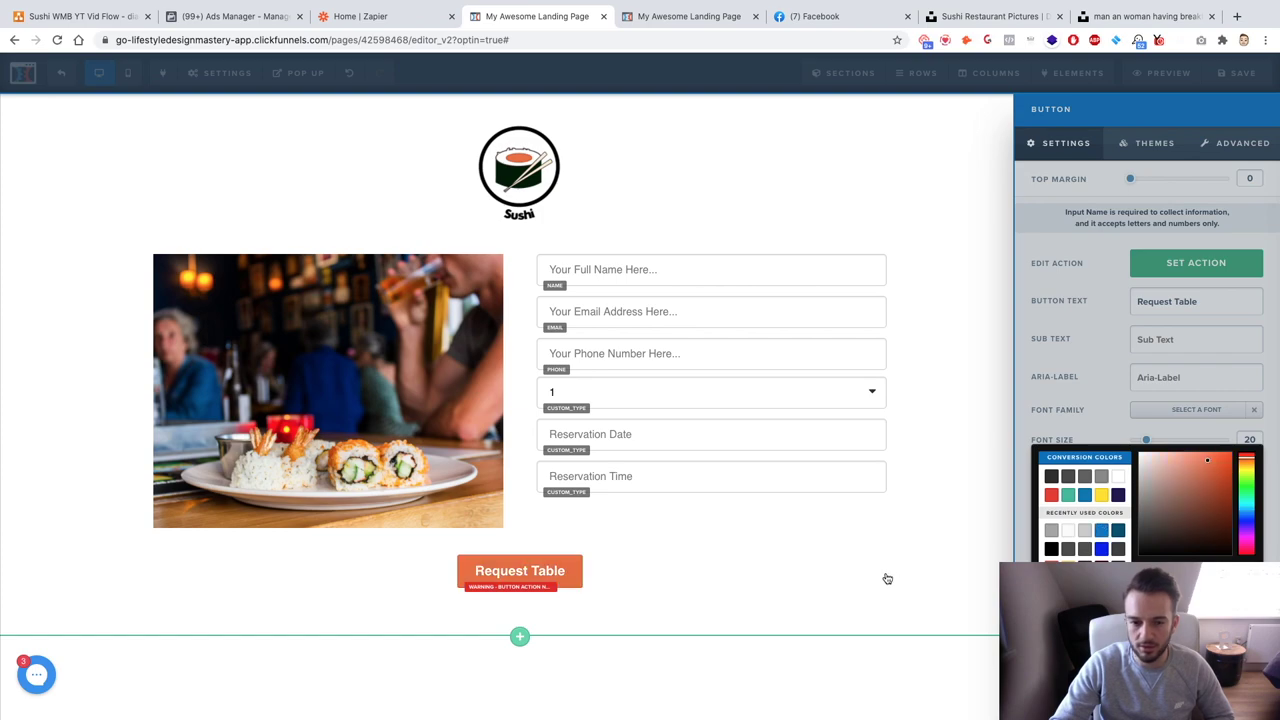
{"action": "left_click", "coordinate": [1053, 410]}
Apply the Pill Button theme to the Request Table button and check its advanced styles.
{"action": "left_click", "coordinate": [1165, 150]}
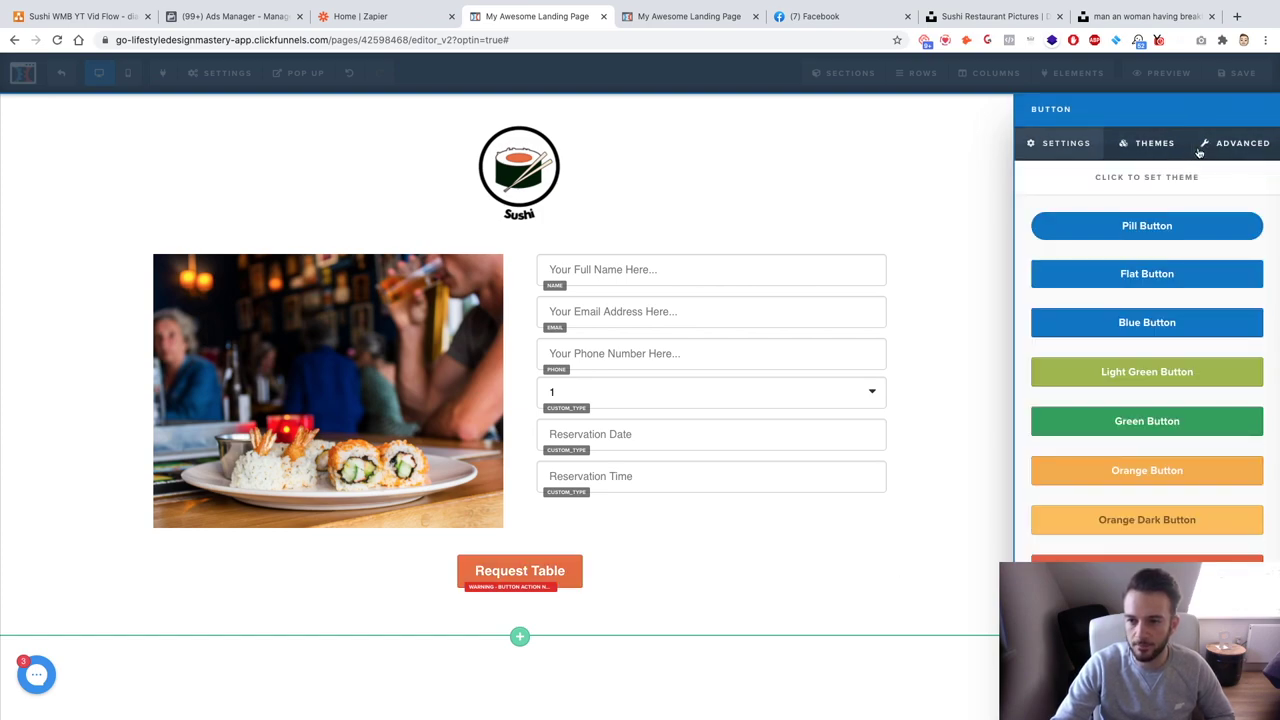
{"action": "left_click", "coordinate": [1175, 227]}
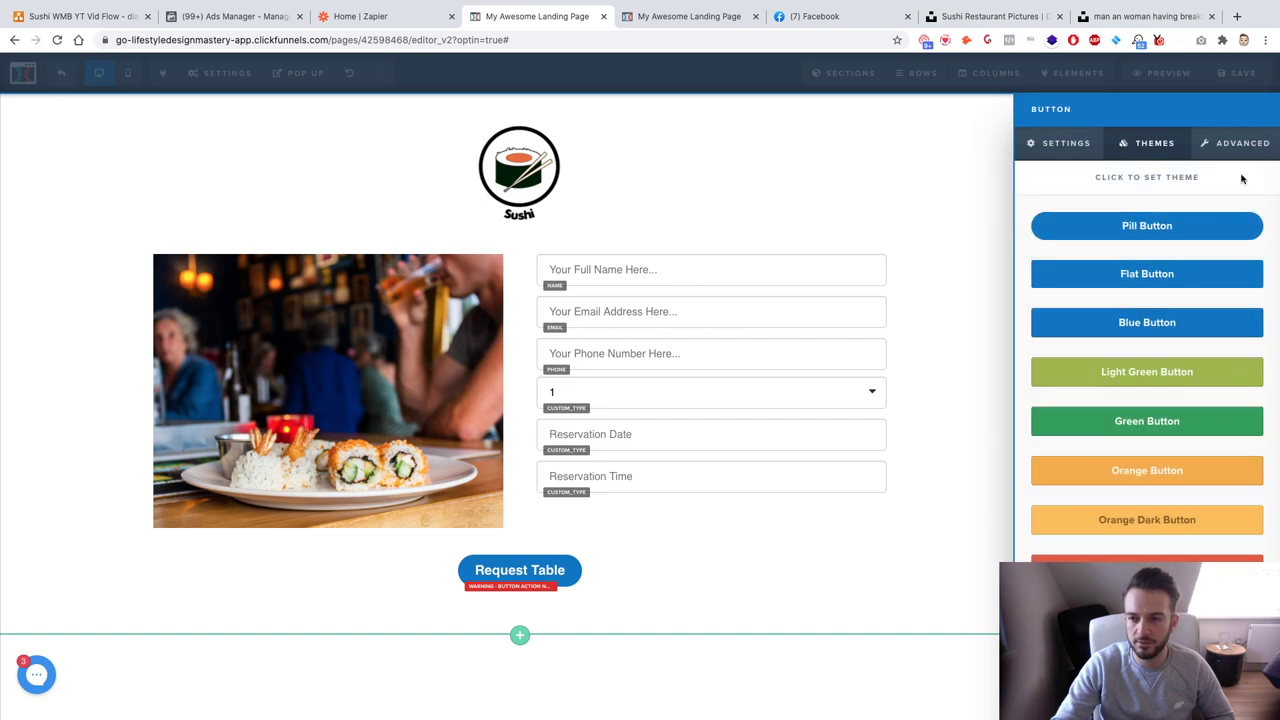
{"action": "scroll", "coordinate": [1146, 337], "scroll_direction": "down", "scroll_amount": 2}
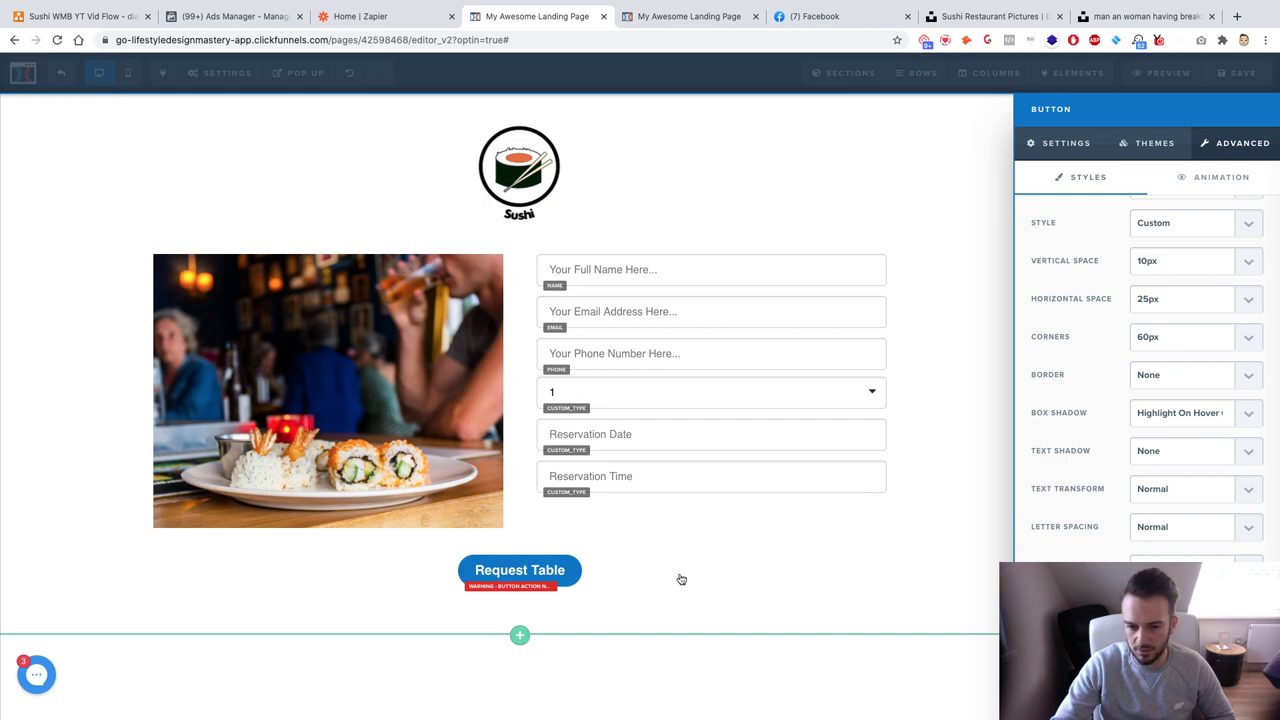
Set the pill-shaped Request Table button's background to the recently used orange and close its settings.
{"action": "left_click", "coordinate": [1068, 148]}
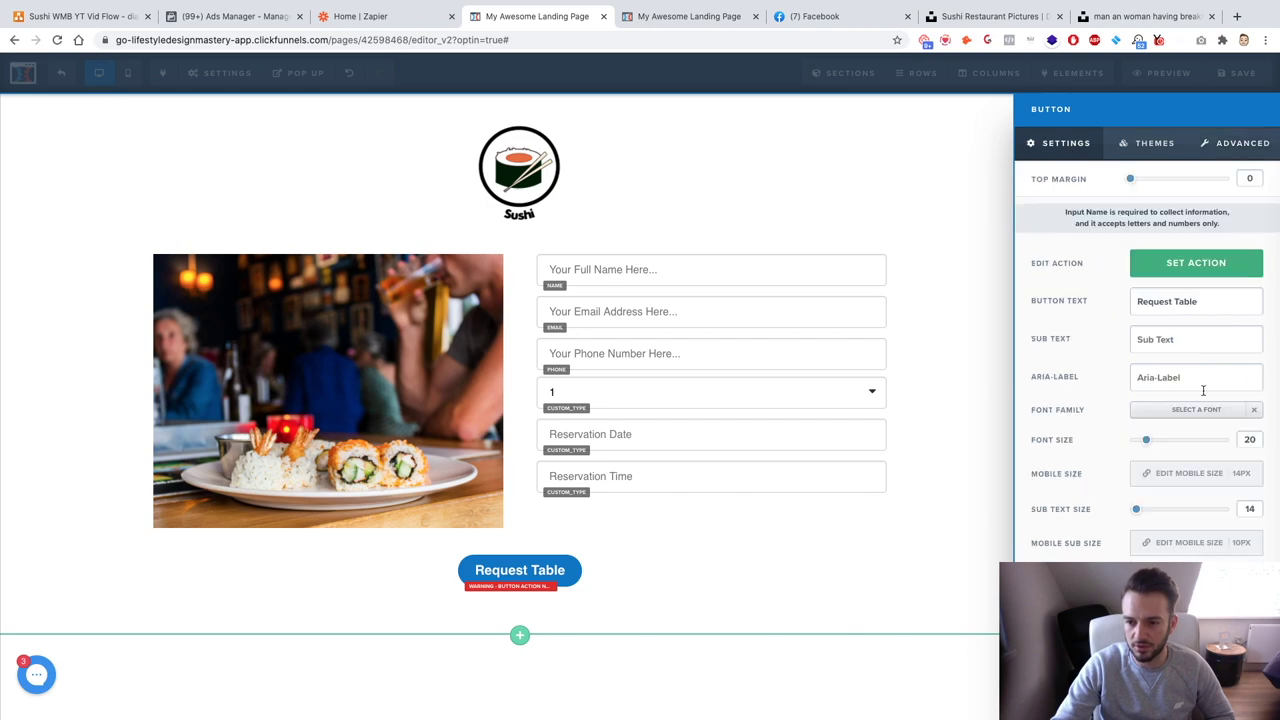
{"action": "left_click", "coordinate": [1051, 530]}
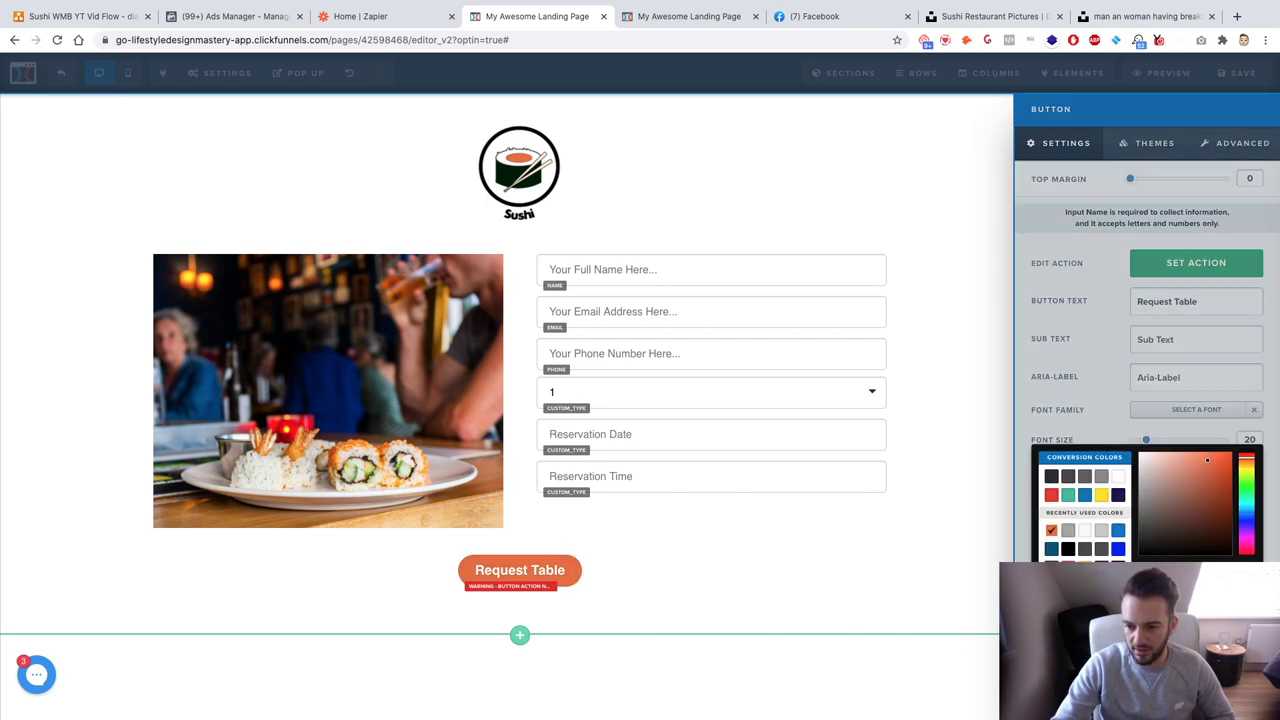
{"action": "left_click", "coordinate": [1080, 434]}
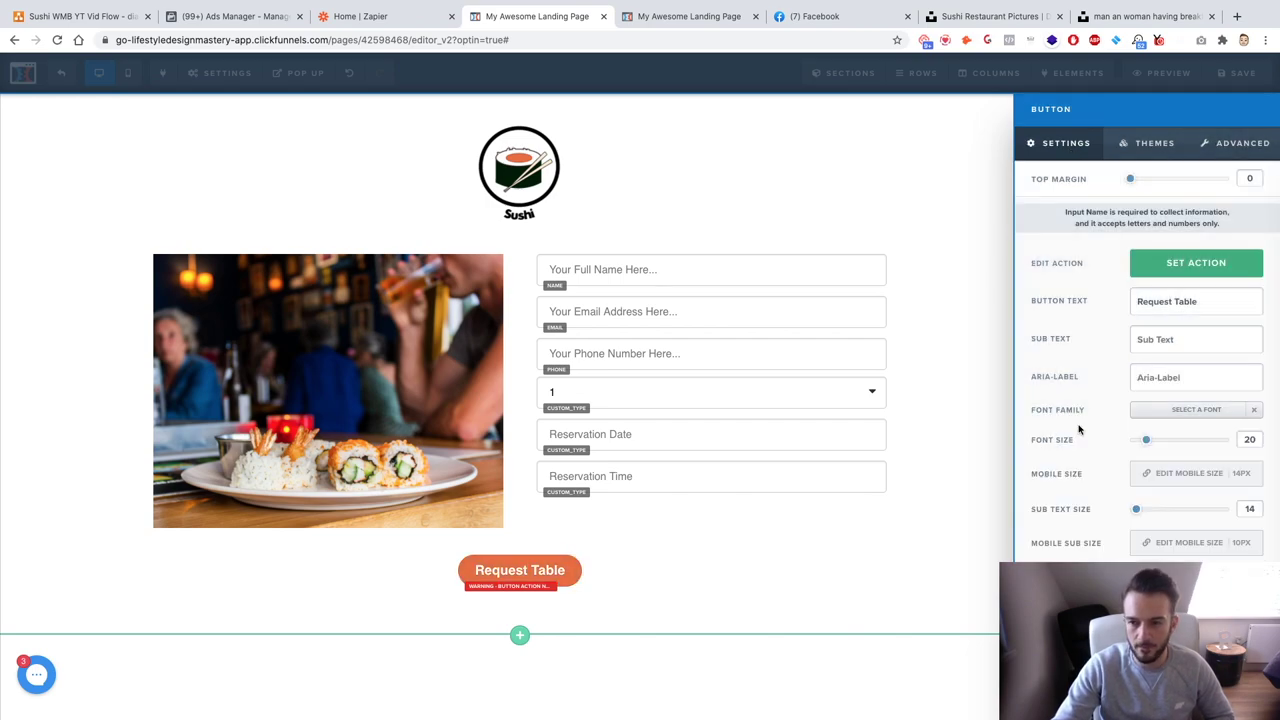
{"action": "left_click", "coordinate": [920, 593]}
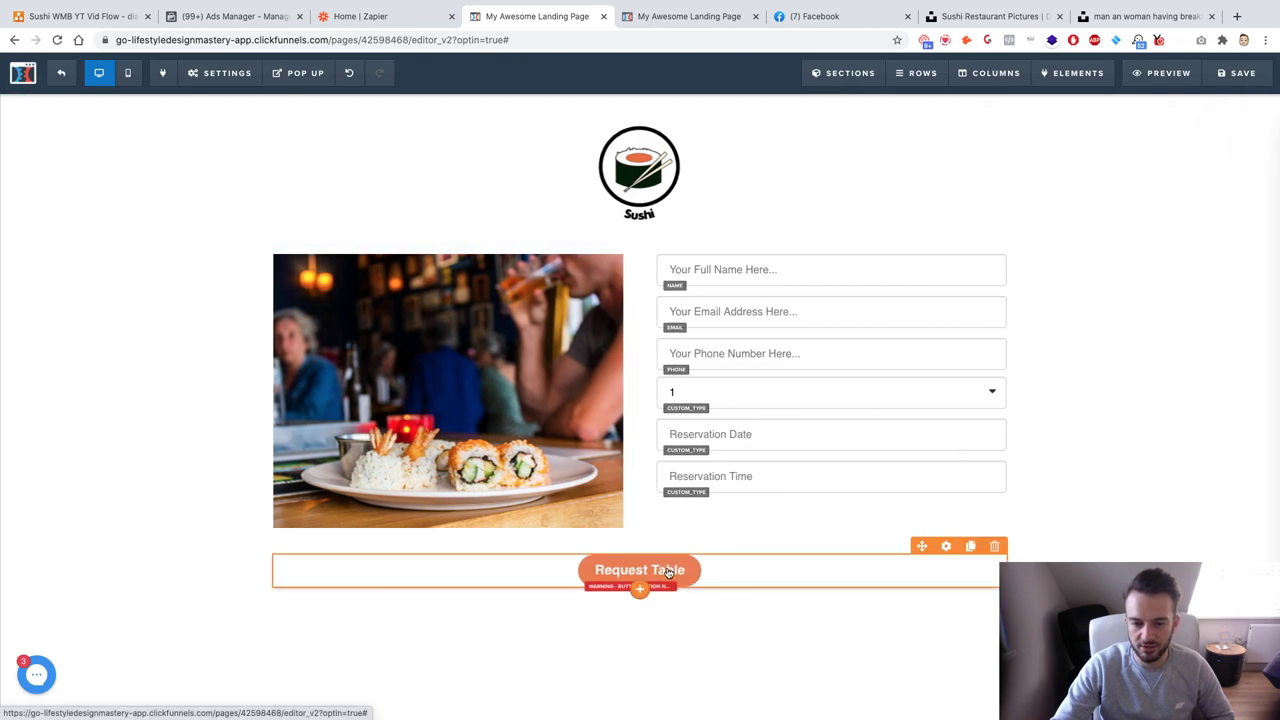
Set the Request Table button's action to Submit Order / Submit Form and close its settings.
{"action": "left_click", "coordinate": [668, 572]}
{"action": "left_click", "coordinate": [1188, 265]}
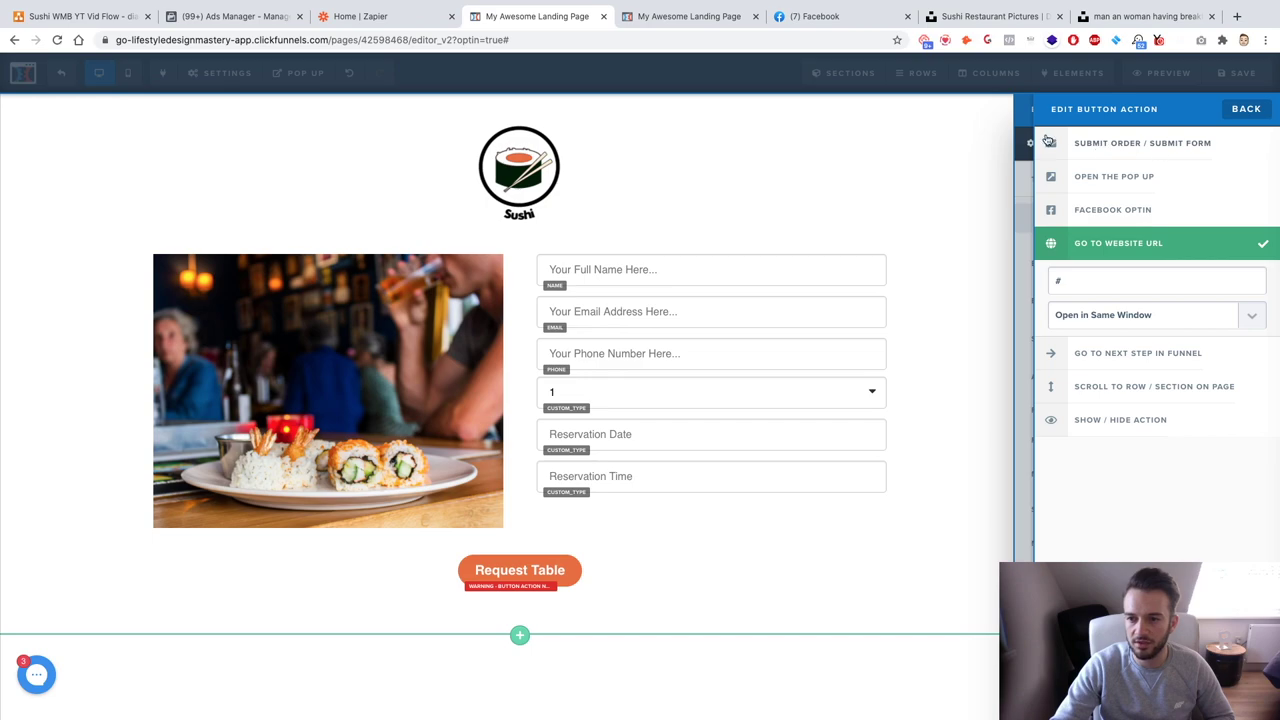
{"action": "left_click", "coordinate": [1175, 147]}
{"action": "left_click", "coordinate": [932, 178]}
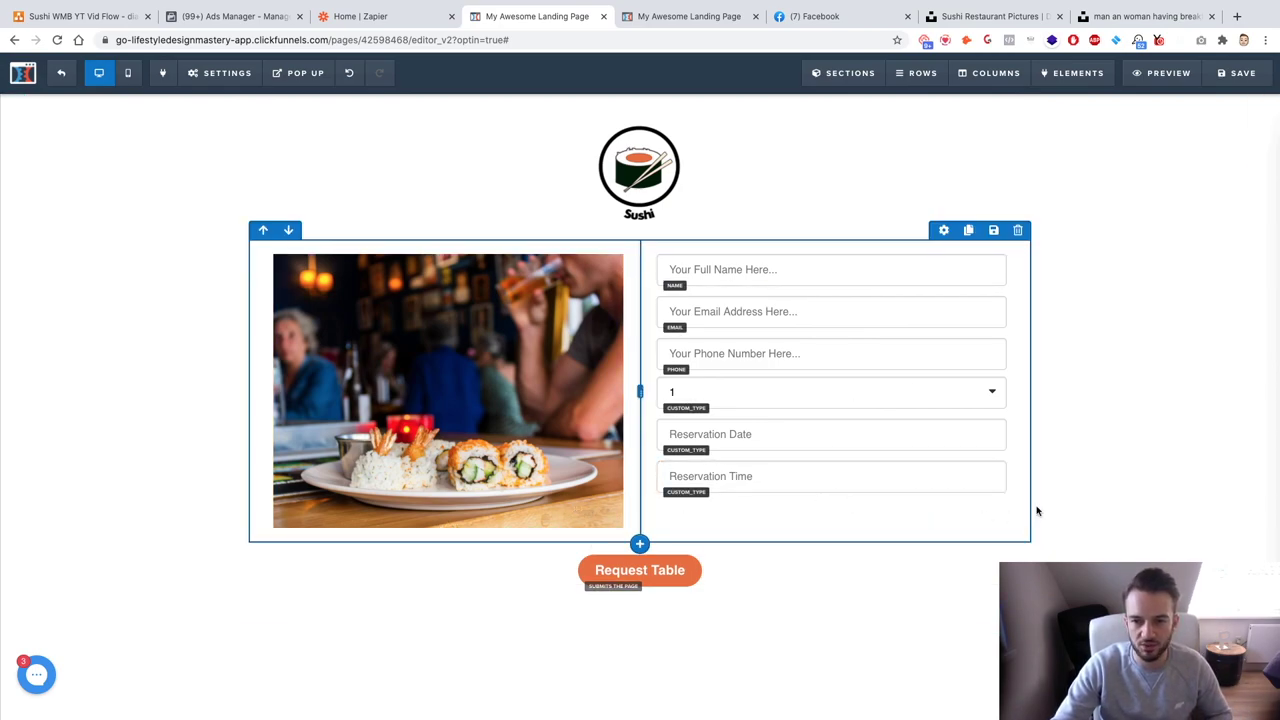
Switch to the page preview tab, search Google Images for "sushi wallpaper" and browse the results.
{"action": "left_click", "coordinate": [717, 20]}
{"action": "left_click", "coordinate": [701, 40]}
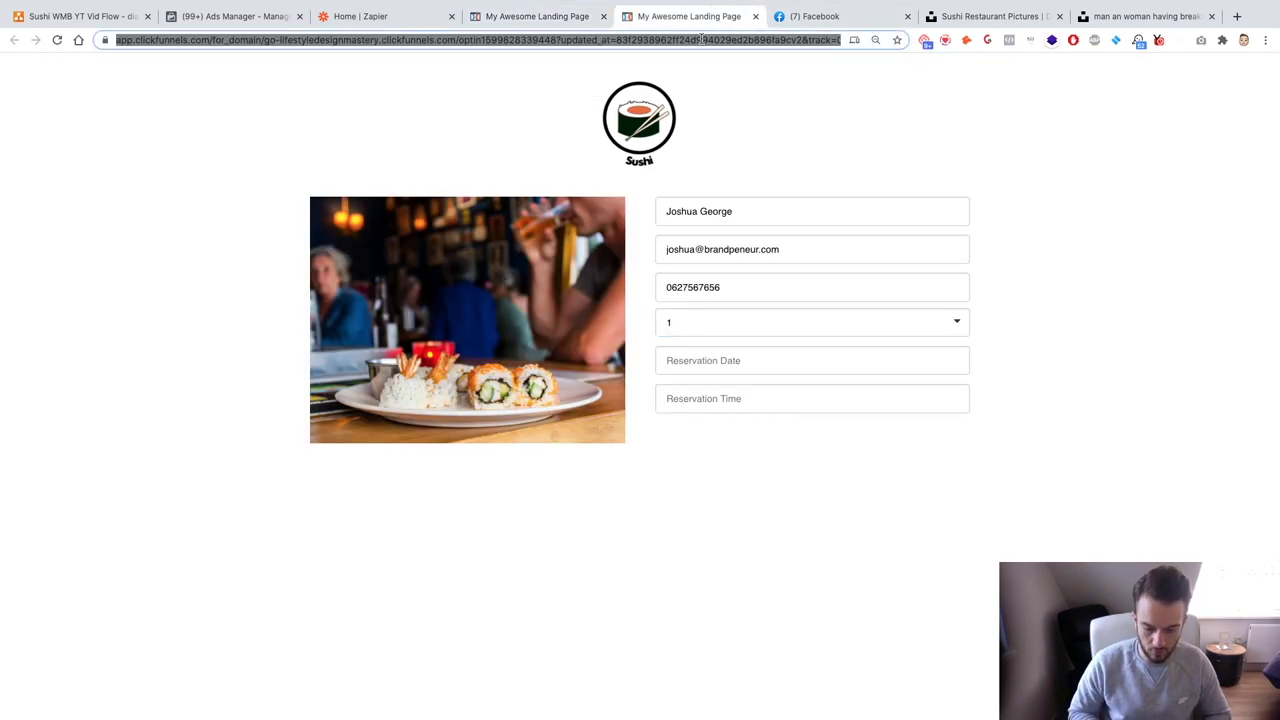
{"action": "type", "text": "goog"}
{"action": "key", "text": "Return"}
{"action": "type", "text": "sushi wallpaper"}
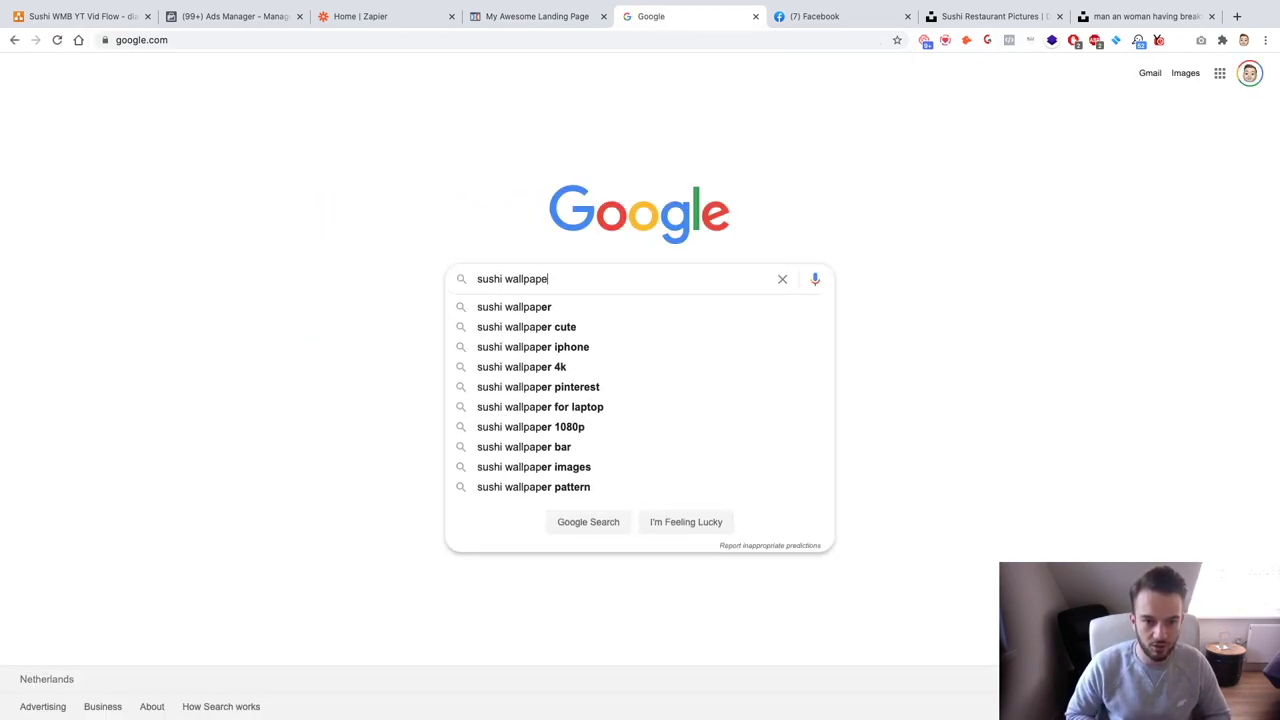
{"action": "key", "text": "Return"}
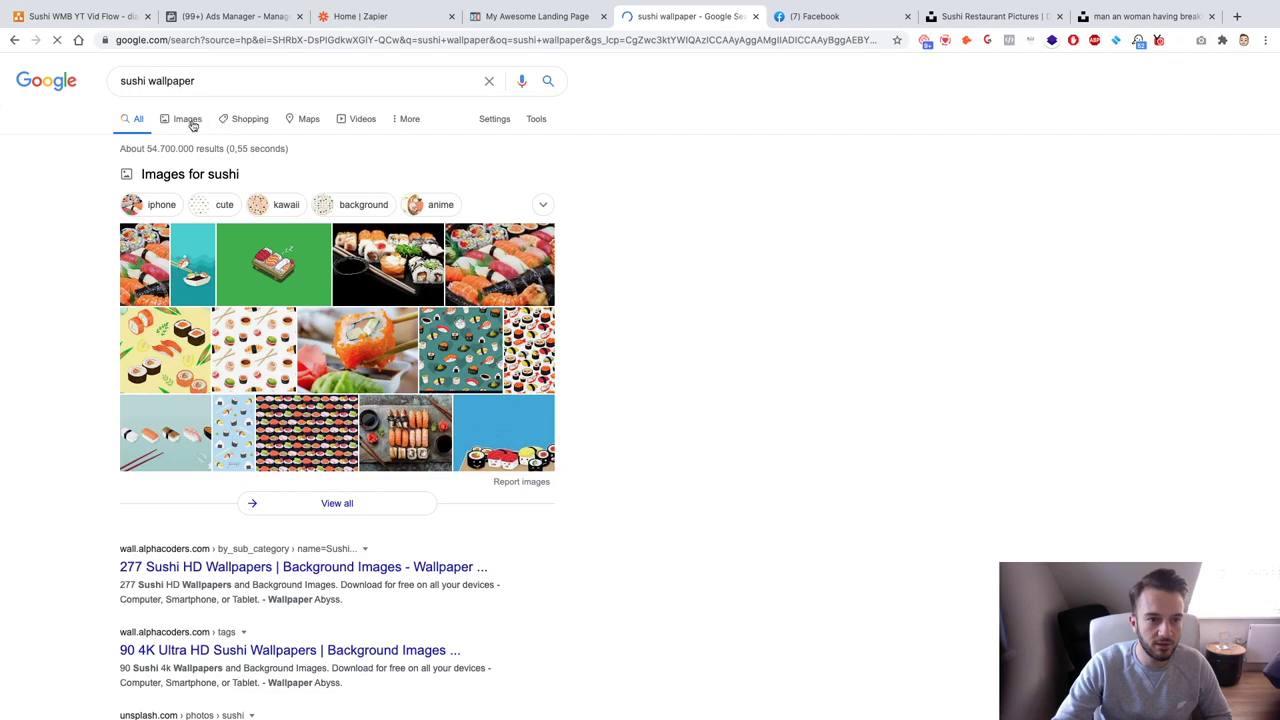
{"action": "left_click", "coordinate": [182, 120]}
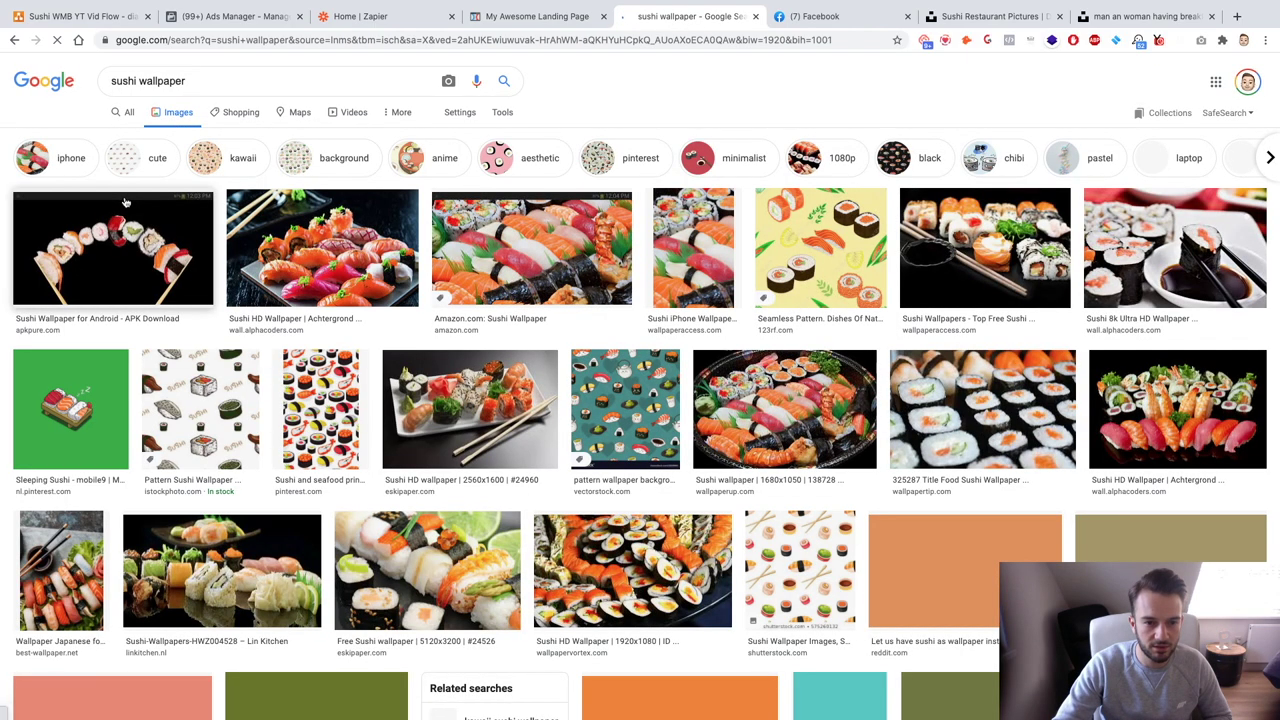
{"action": "scroll", "coordinate": [408, 335], "scroll_direction": "down", "scroll_amount": 3}
{"action": "scroll", "coordinate": [408, 335], "scroll_direction": "down", "scroll_amount": 4}
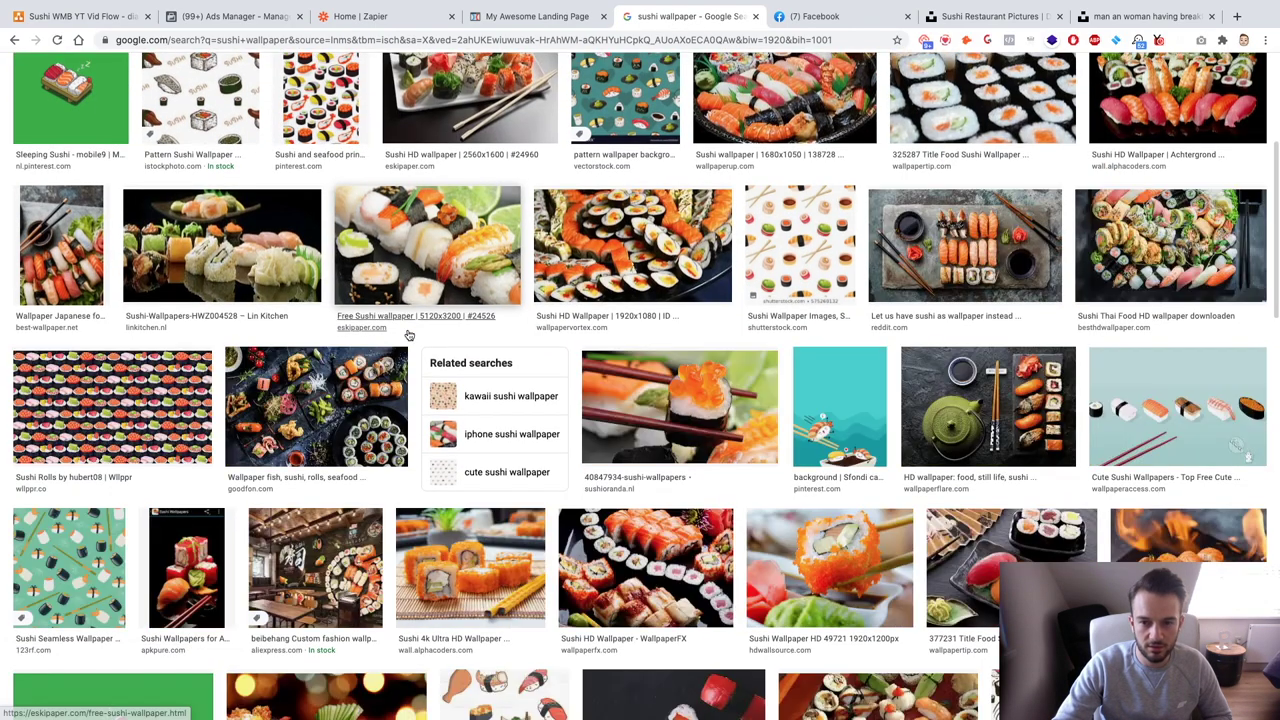
Examine the sushi wallpaper image results, including the Shutterstock sushi pattern, for a suitable page background.
{"action": "left_click", "coordinate": [790, 250]}
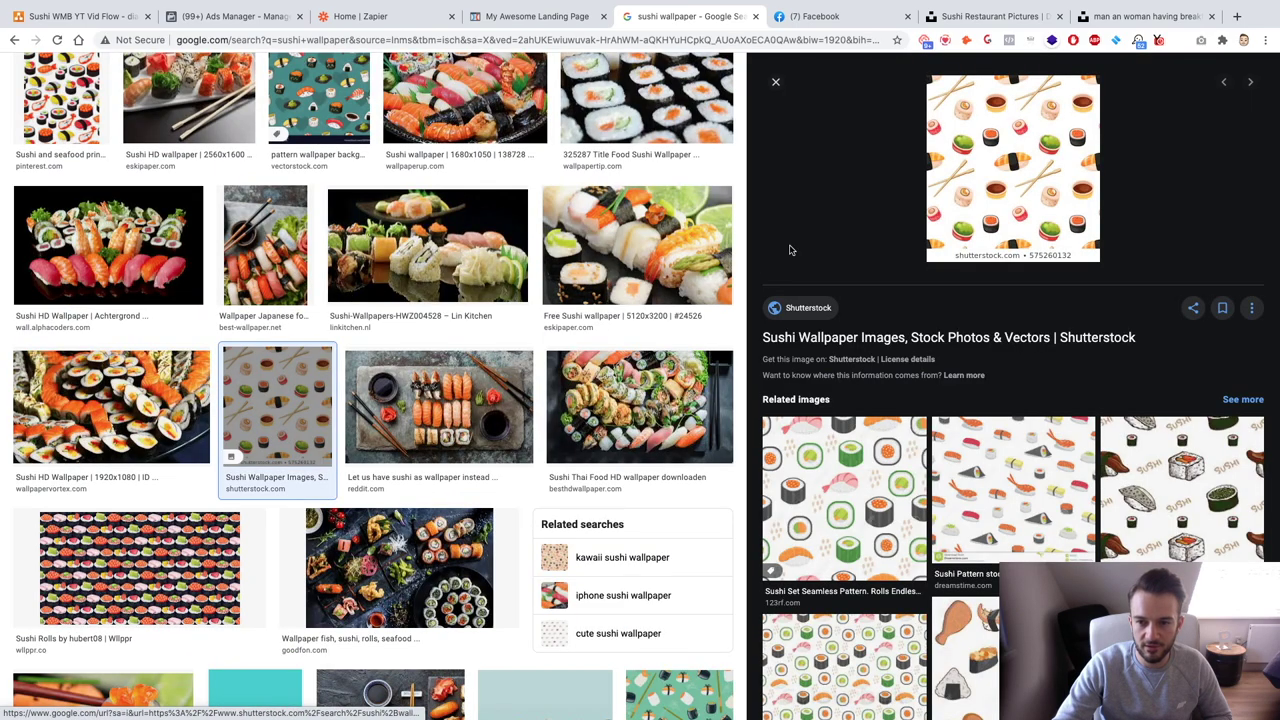
{"action": "left_click", "coordinate": [775, 81]}
{"action": "scroll", "coordinate": [643, 233], "scroll_direction": "down", "scroll_amount": 2}
{"action": "scroll", "coordinate": [643, 233], "scroll_direction": "down", "scroll_amount": 8}
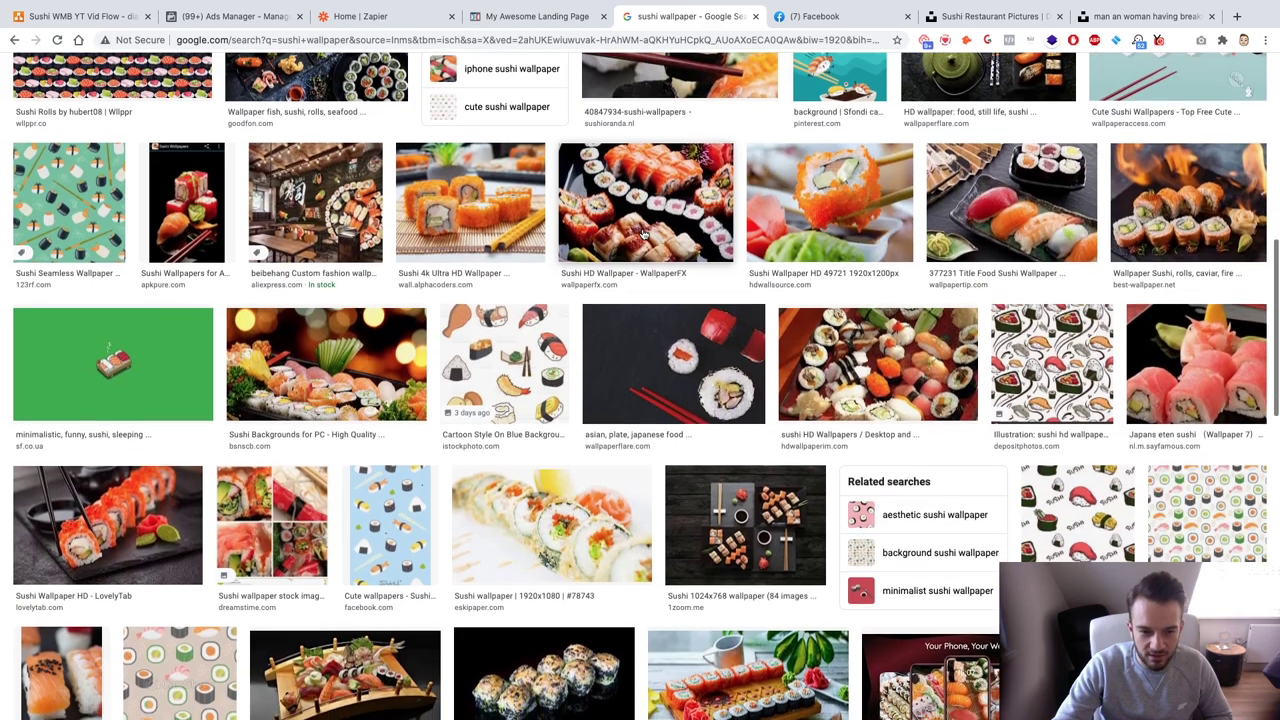
{"action": "scroll", "coordinate": [643, 233], "scroll_direction": "down", "scroll_amount": 7}
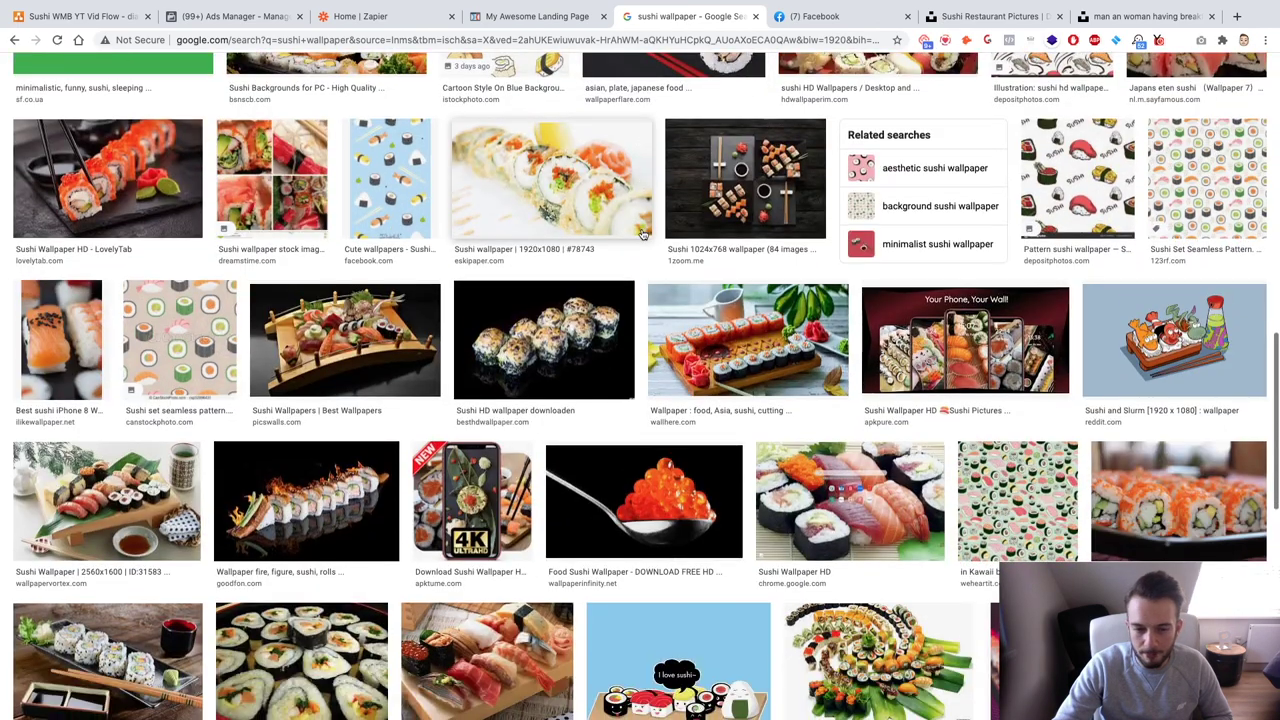
{"action": "scroll", "coordinate": [643, 233], "scroll_direction": "down", "scroll_amount": 8}
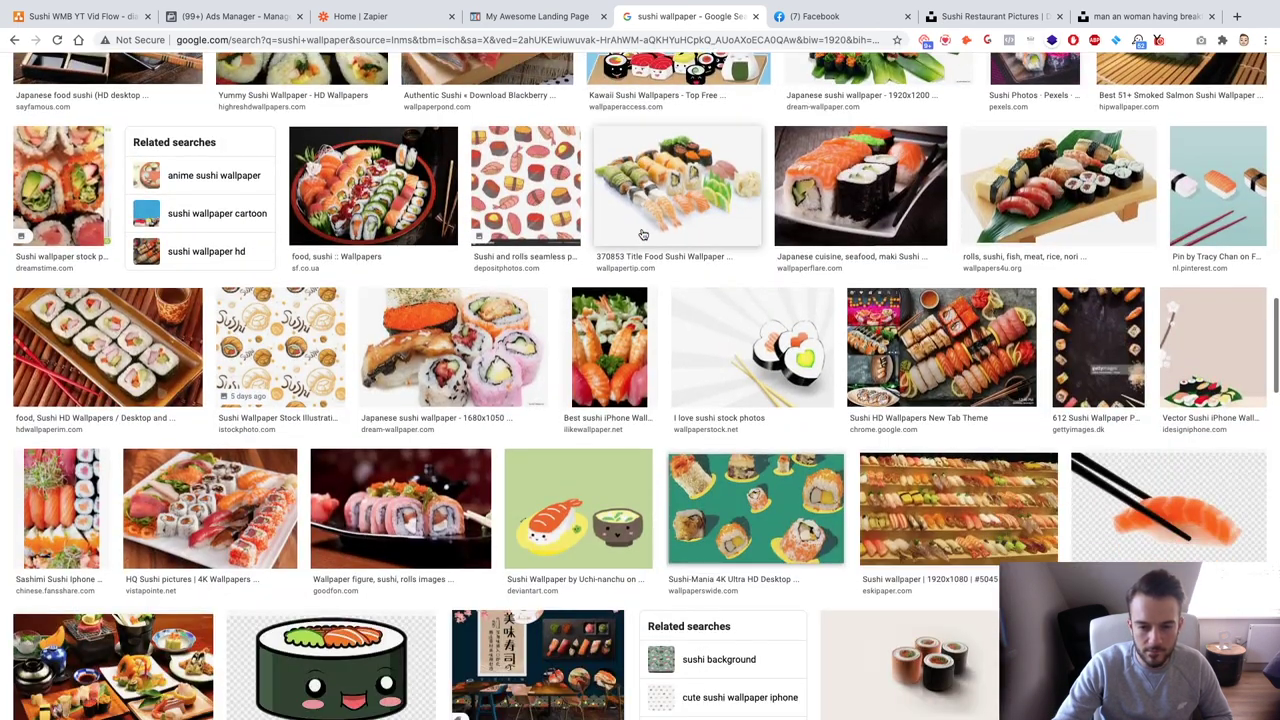
{"action": "scroll", "coordinate": [643, 233], "scroll_direction": "down", "scroll_amount": 4}
{"action": "scroll", "coordinate": [643, 233], "scroll_direction": "down", "scroll_amount": 7}
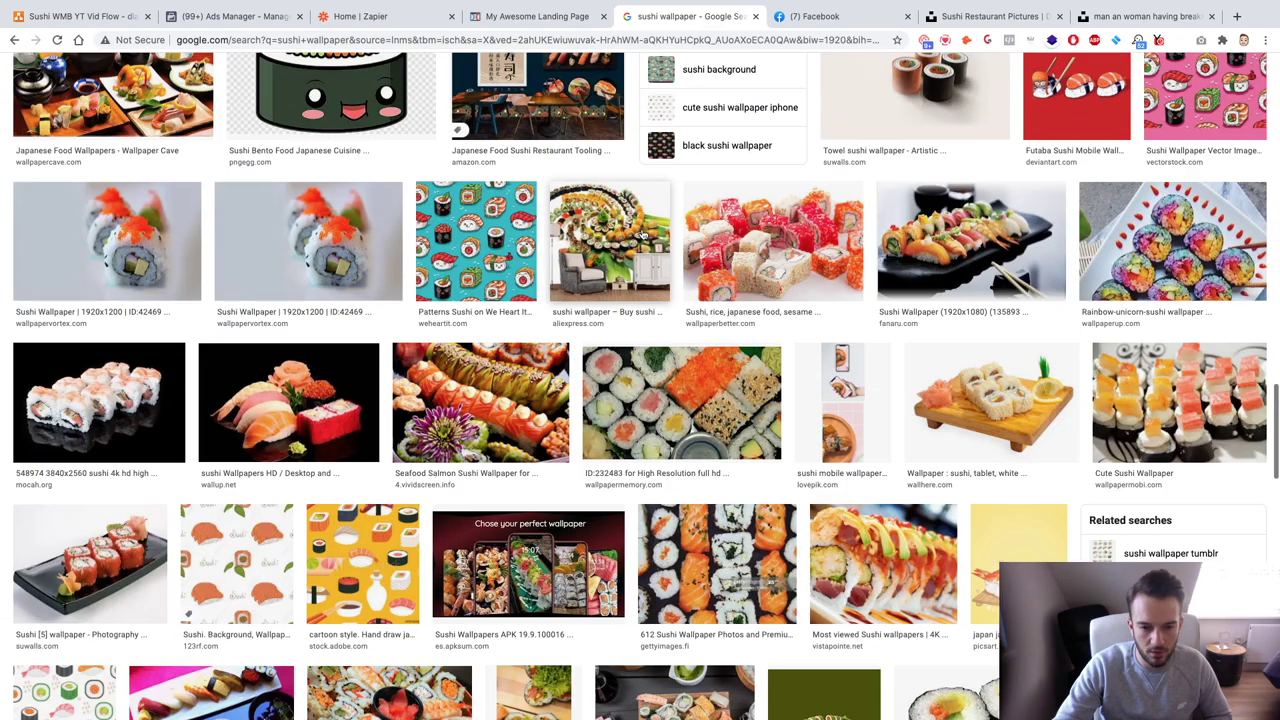
{"action": "scroll", "coordinate": [643, 233], "scroll_direction": "up", "scroll_amount": 20}
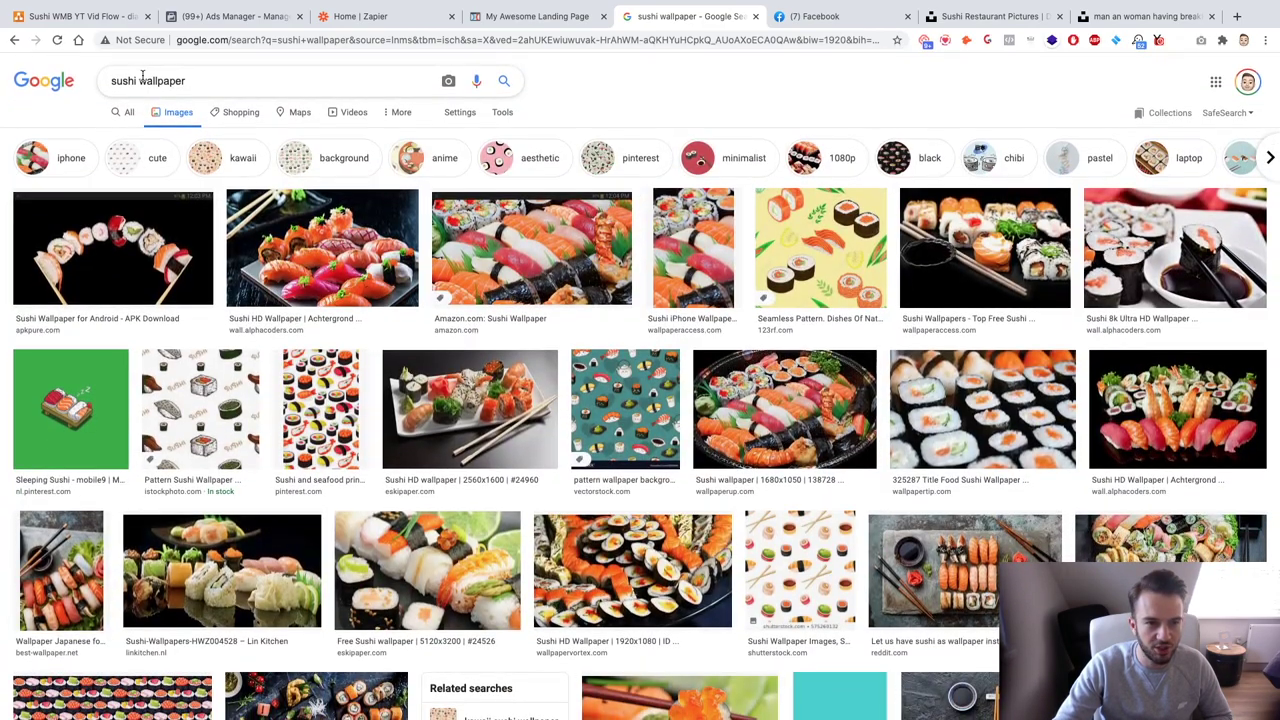
Refine the image search to "sushi pattern wallpaper".
{"action": "left_click", "coordinate": [143, 80]}
{"action": "type", "text": "pattern"}
{"action": "key", "text": "Return"}
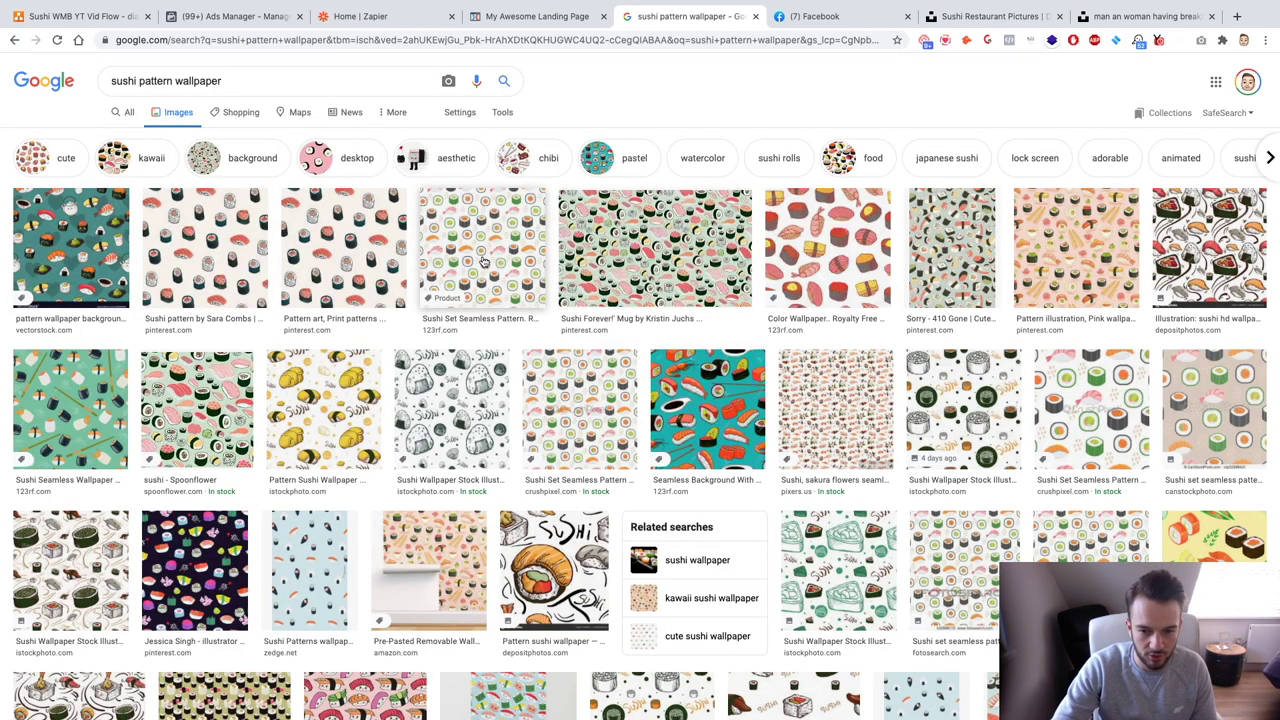
{"action": "left_click", "coordinate": [231, 237]}
{"action": "right_click", "coordinate": [965, 176]}
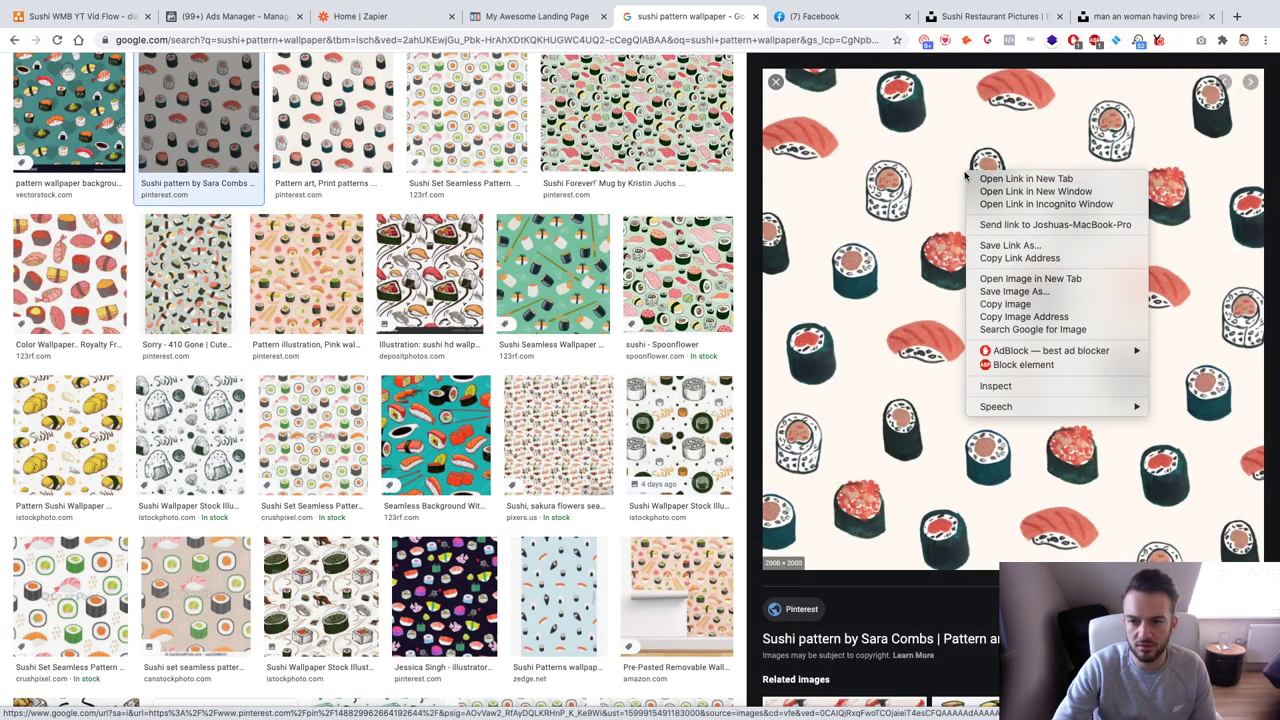
{"action": "left_click", "coordinate": [1056, 291]}
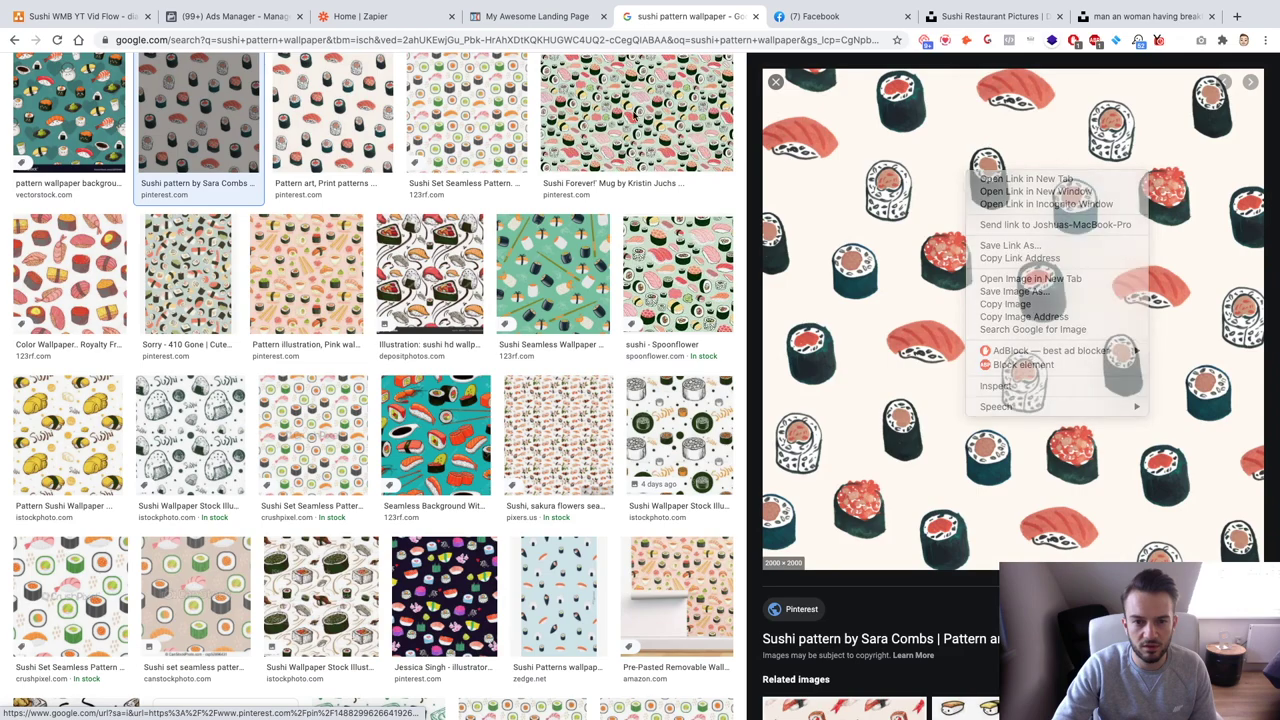
Open the green "Sushi Forever!" pattern image from Pinterest and save it to the Desktop.
{"action": "left_click", "coordinate": [618, 120]}
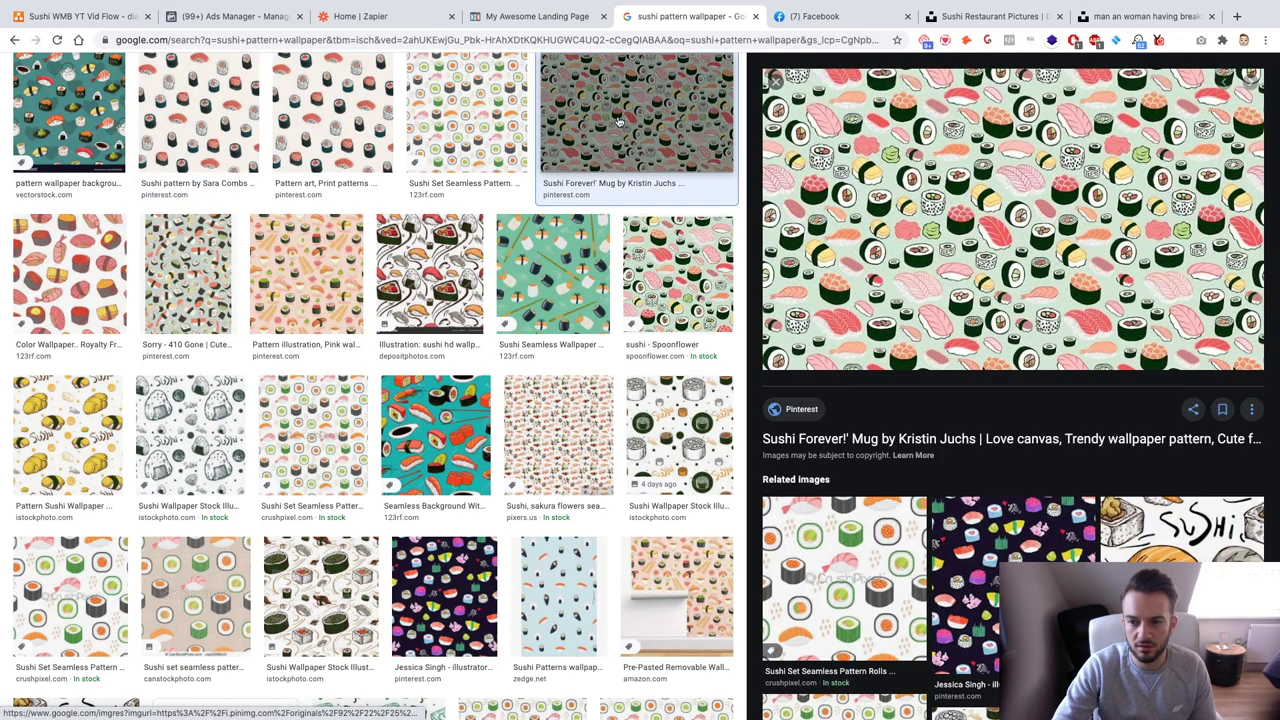
{"action": "right_click", "coordinate": [906, 148]}
{"action": "left_click", "coordinate": [970, 269]}
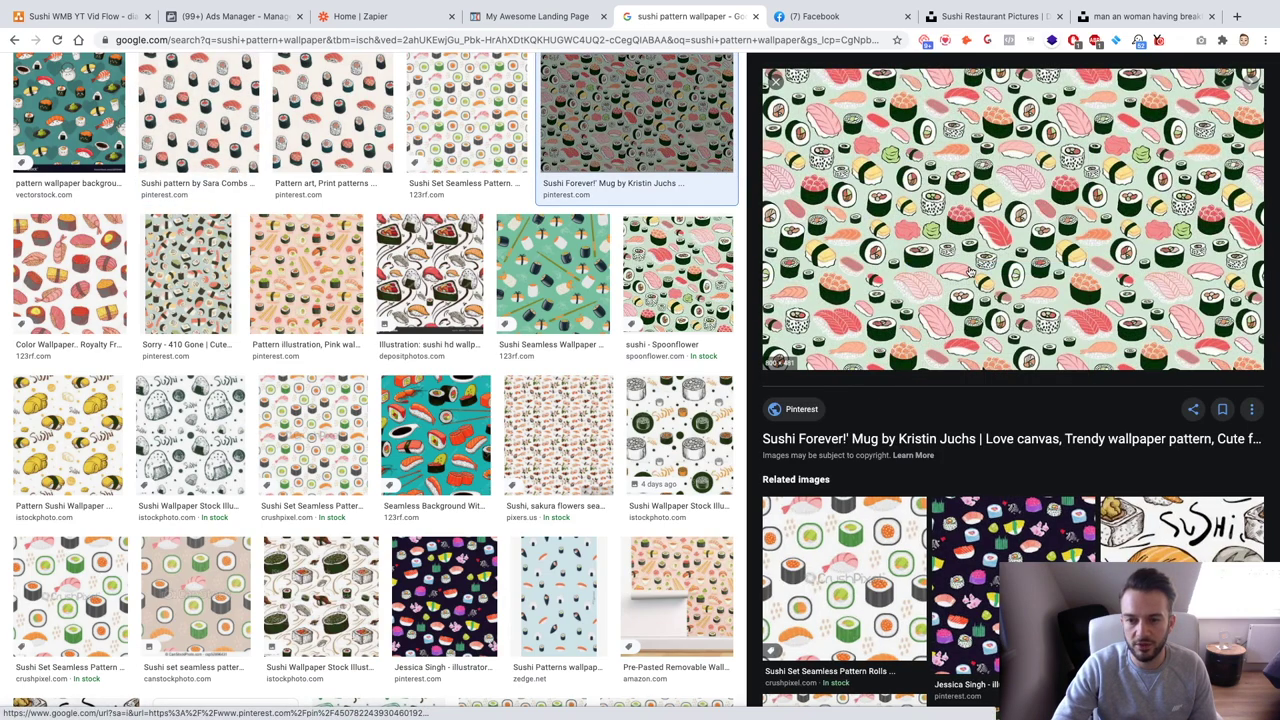
{"action": "key", "text": "Return"}
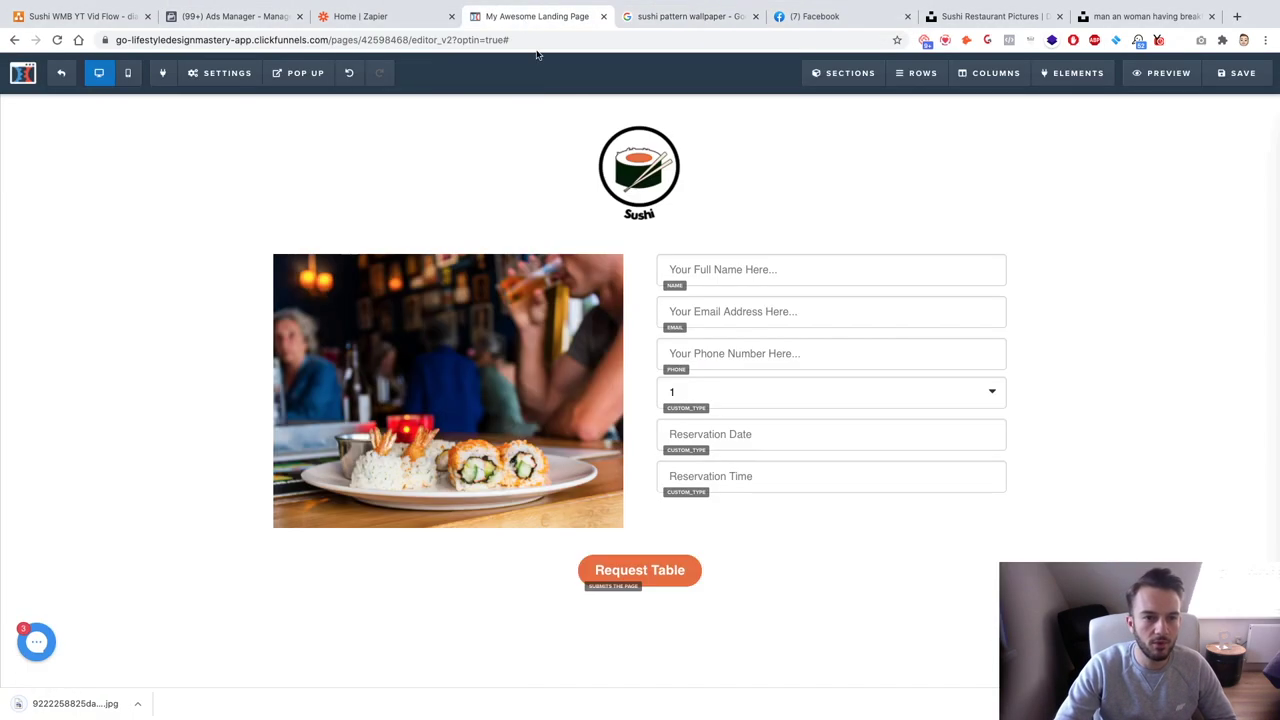
Switch to the landing page editor, set the page's affiliate badge to Hide and close the general settings.
{"action": "key", "text": "ctrl+shift+Tab"}
{"action": "mouse_move", "coordinate": [215, 73]}
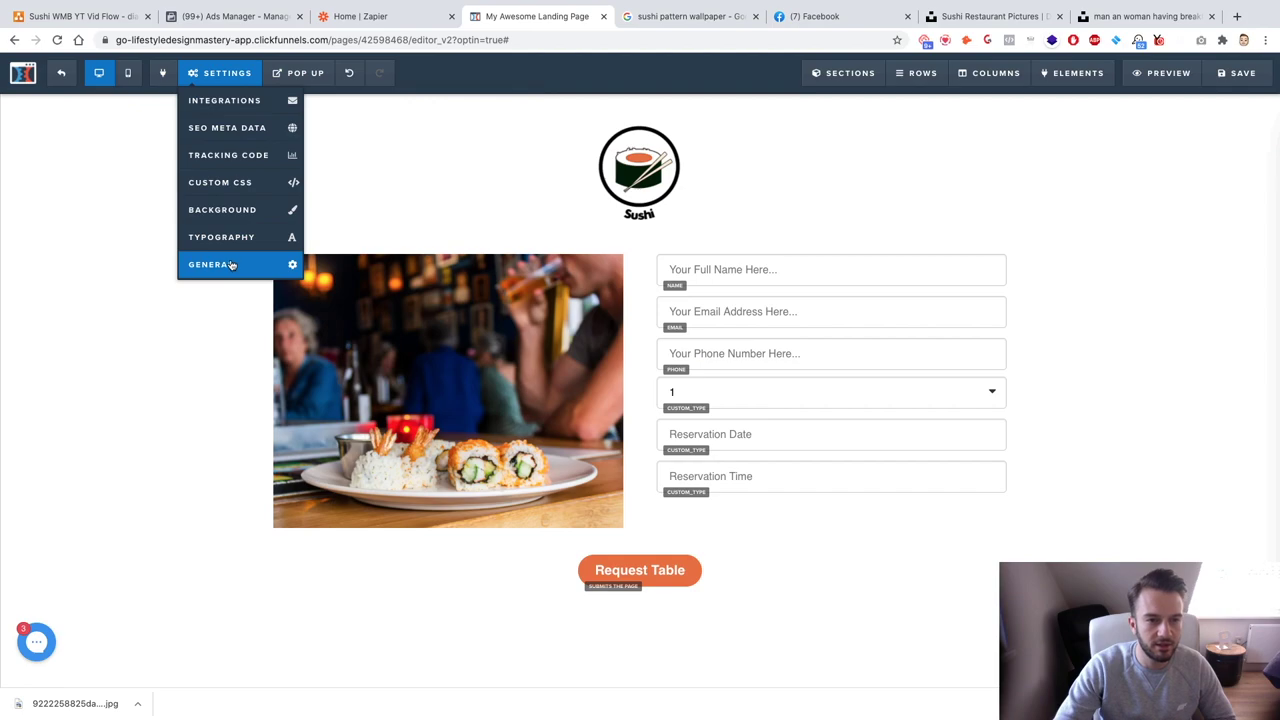
{"action": "left_click", "coordinate": [248, 264]}
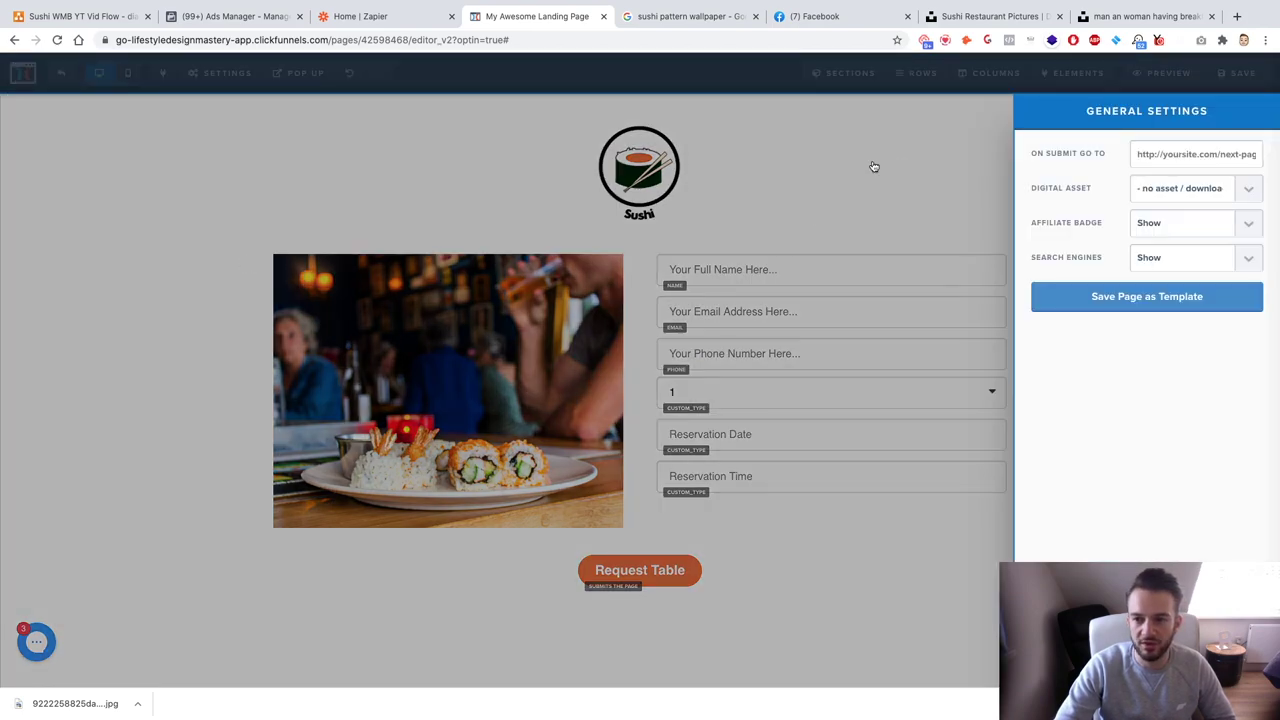
{"action": "left_click", "coordinate": [1150, 224]}
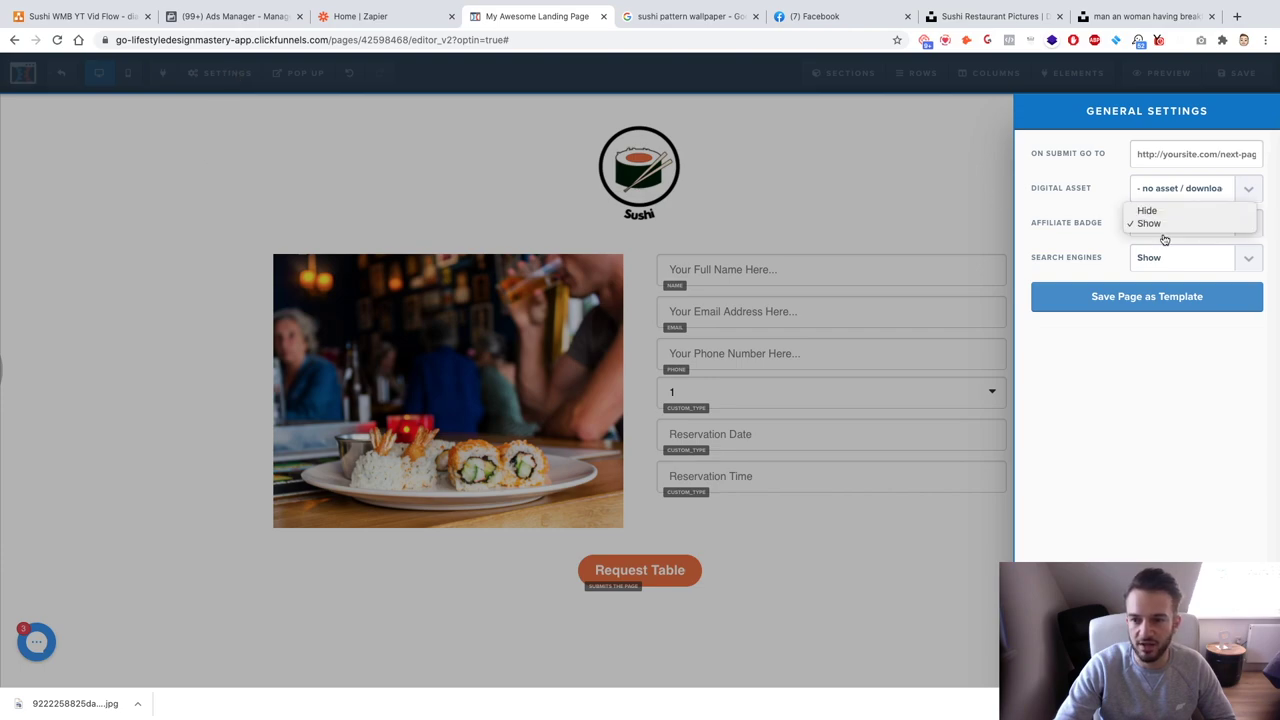
{"action": "left_click", "coordinate": [1145, 210]}
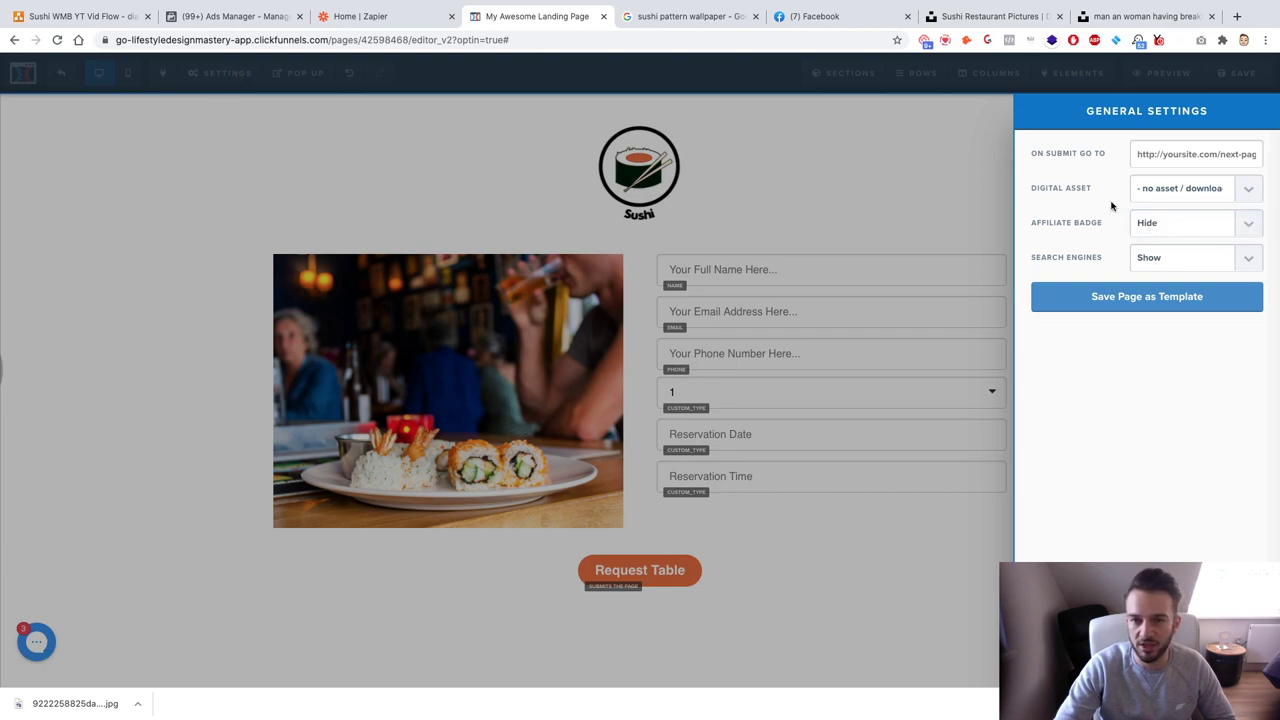
{"action": "left_click", "coordinate": [872, 176]}
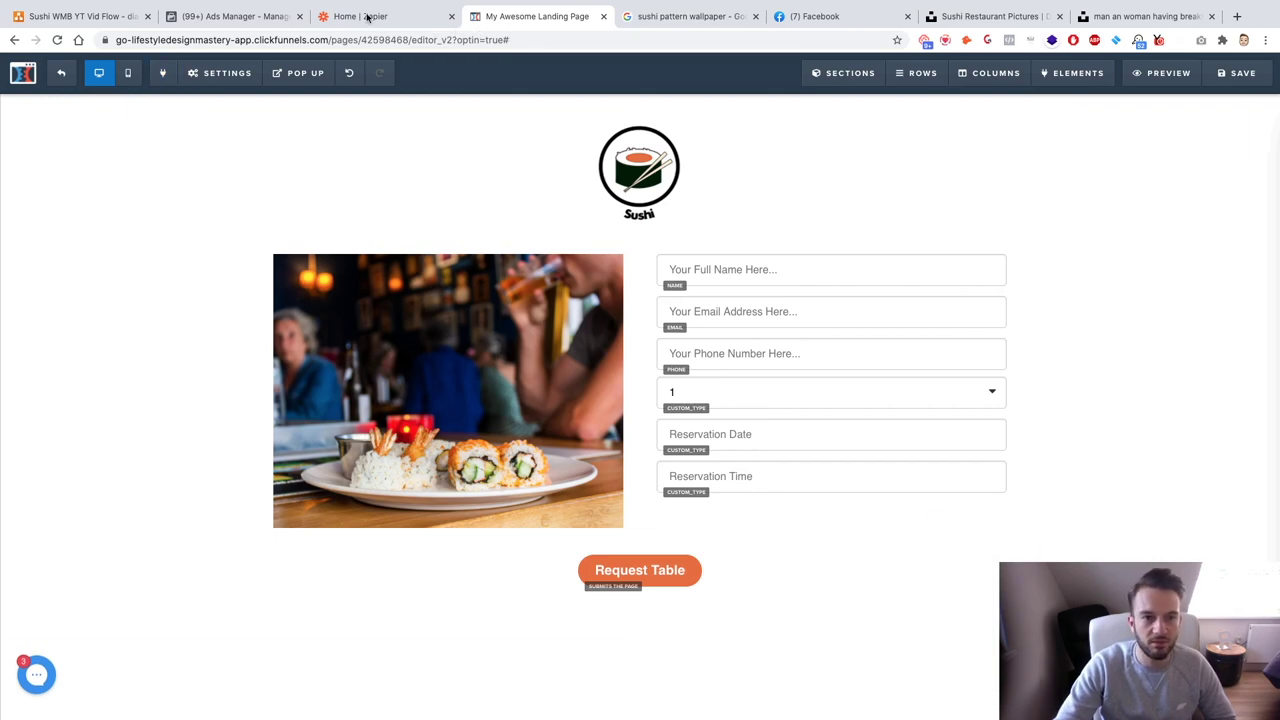
Set the landing page's SEO title to "All You Can Eat Sushi".
{"action": "mouse_move", "coordinate": [208, 80]}
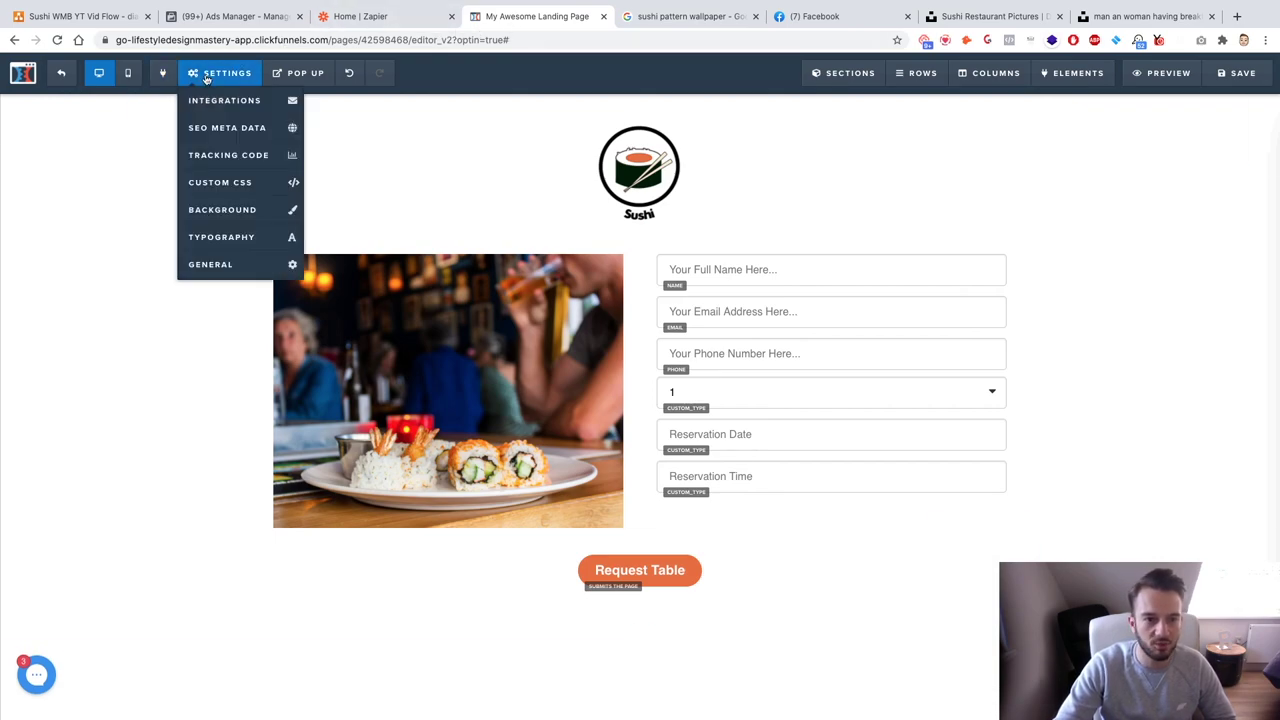
{"action": "left_click", "coordinate": [222, 136]}
{"action": "left_click", "coordinate": [1166, 191]}
{"action": "type", "text": "some Landing Page s"}
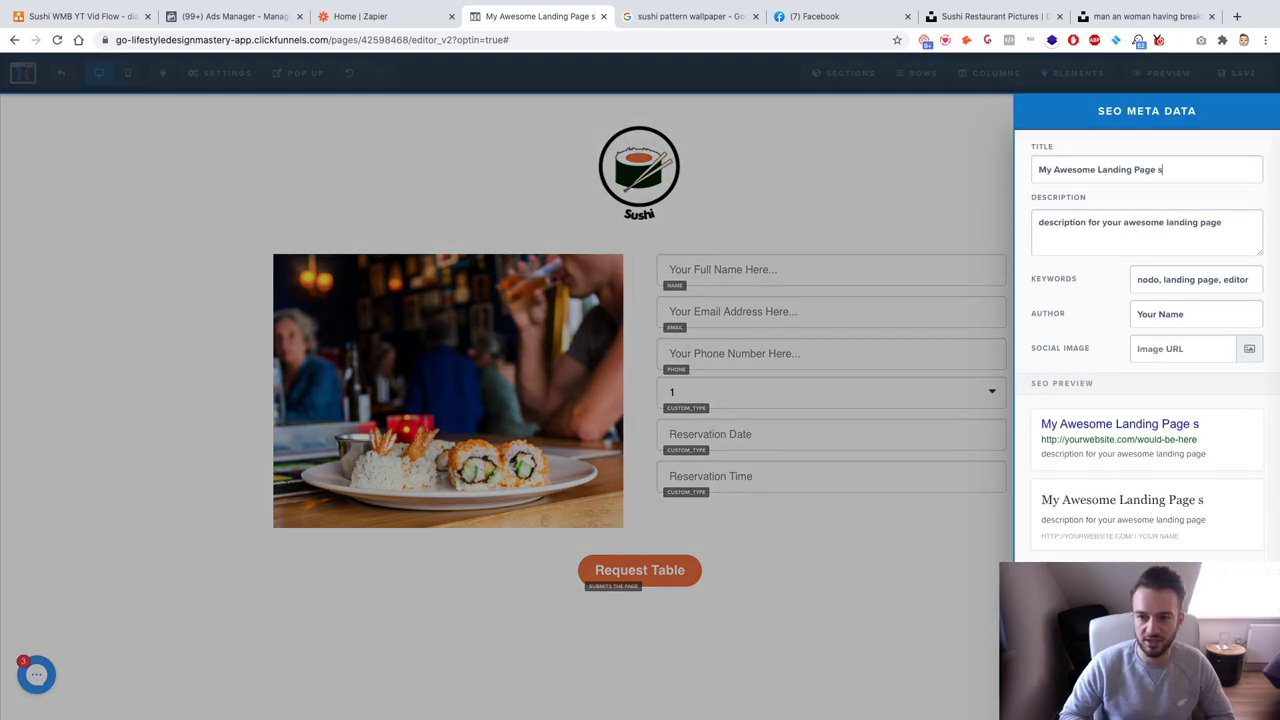
{"action": "key", "text": "super+a"}
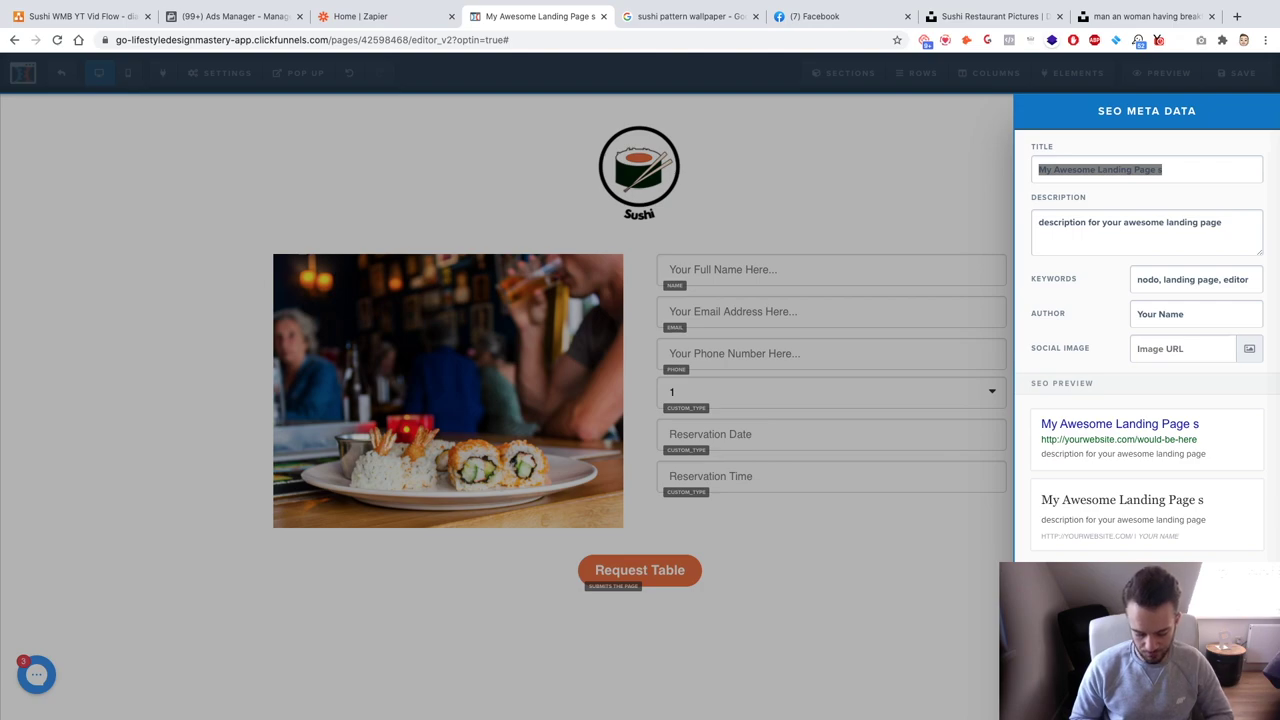
{"action": "type", "text": "S"}
{"action": "key", "text": "BackSpace"}
{"action": "type", "text": "Sushi"}
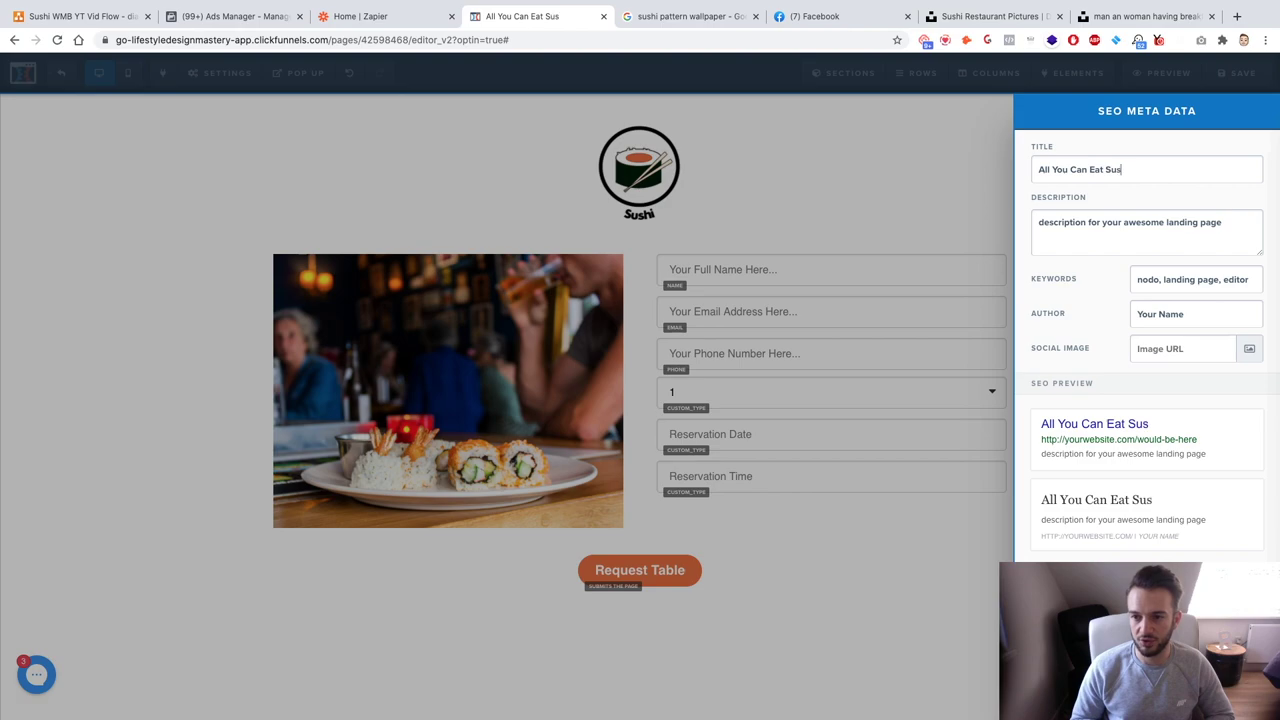
{"action": "type", "text": "i"}
Copy the SEO title "All You Can Eat Sushi" into the description and keywords.
{"action": "key", "text": "super+a"}
{"action": "key", "text": "super+c"}
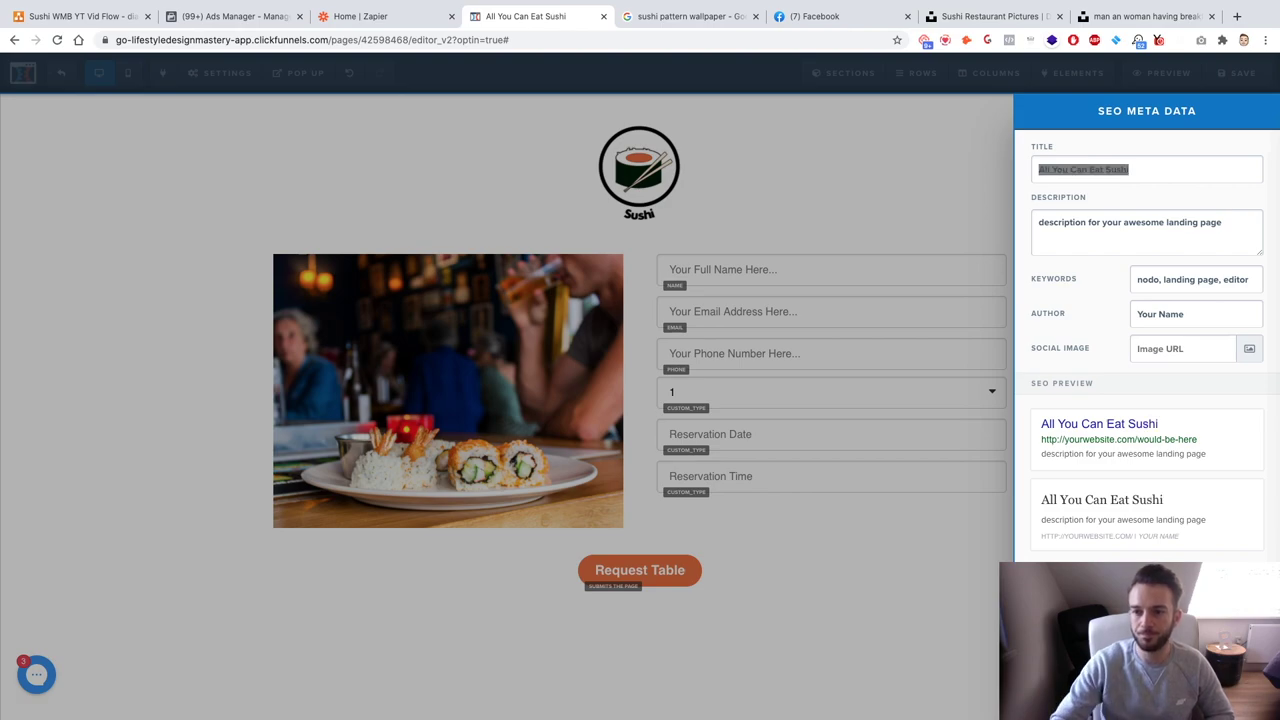
{"action": "left_click", "coordinate": [1221, 237]}
{"action": "key", "text": "super+a"}
{"action": "key", "text": "super+v"}
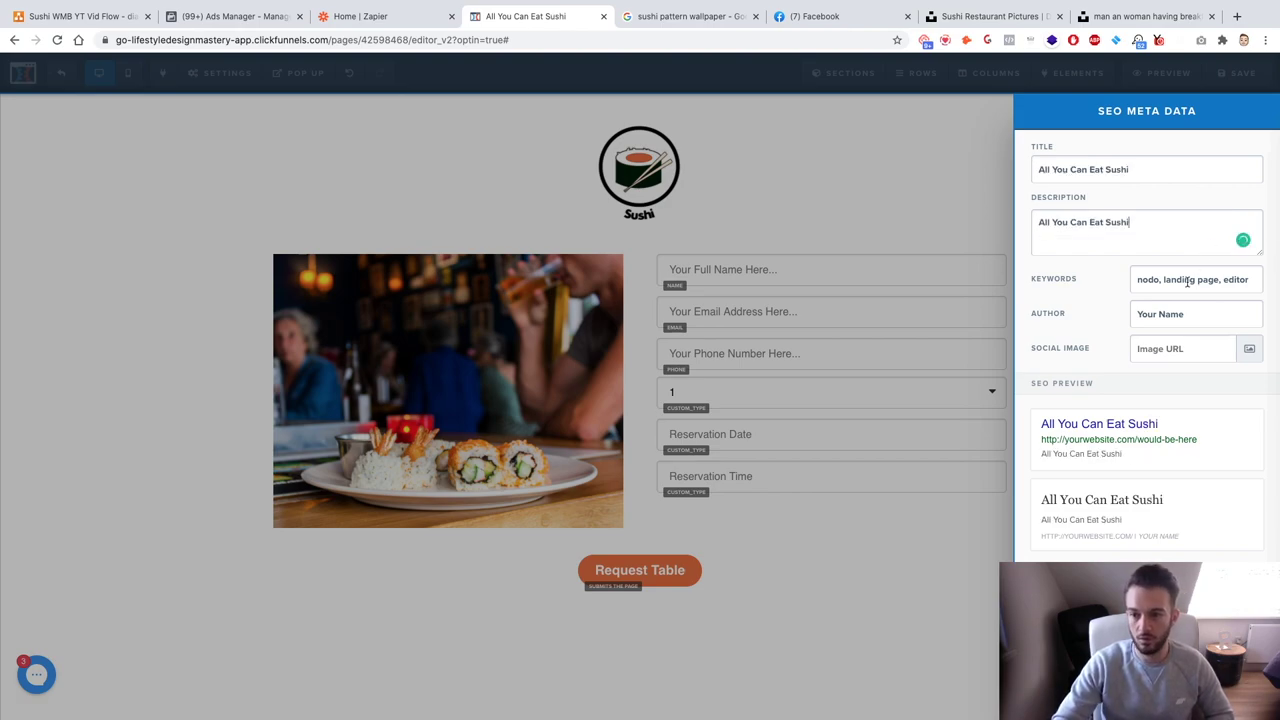
Enter the author's full name in the SEO meta data and close the settings.
{"action": "type", "text": "Josh"}
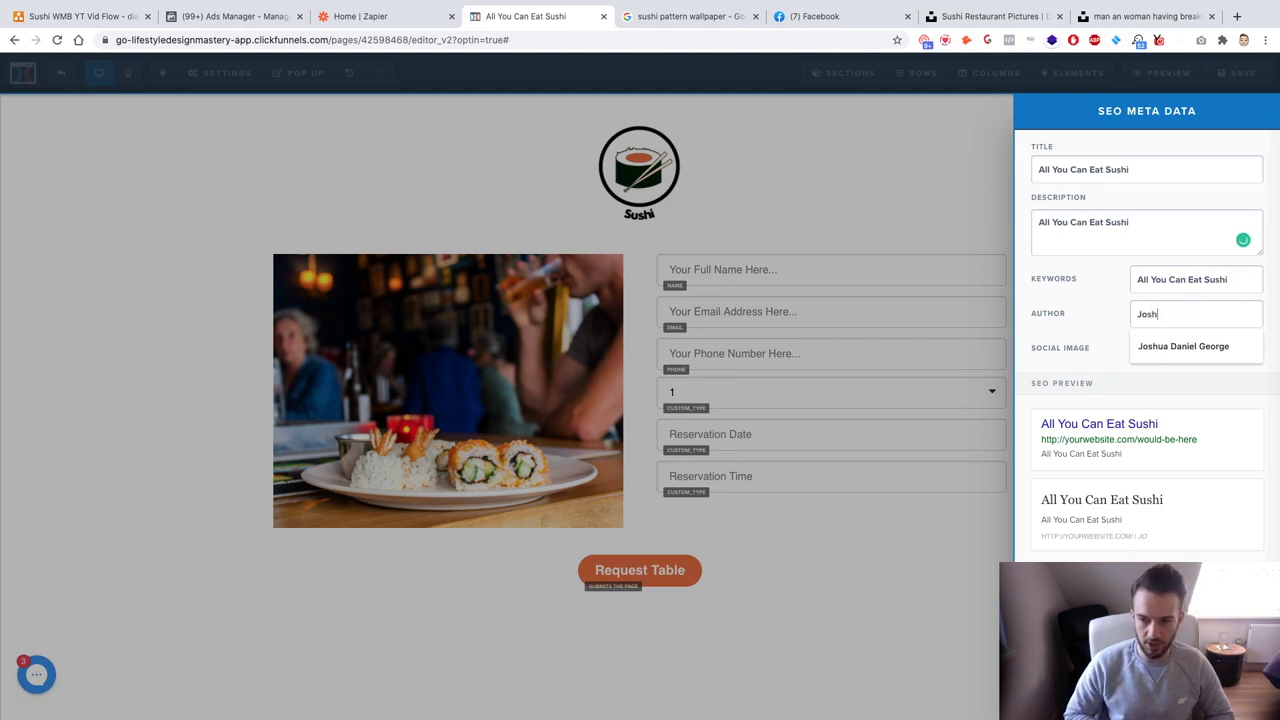
{"action": "key", "text": "Down"}
{"action": "key", "text": "Return"}
{"action": "left_click", "coordinate": [900, 185]}
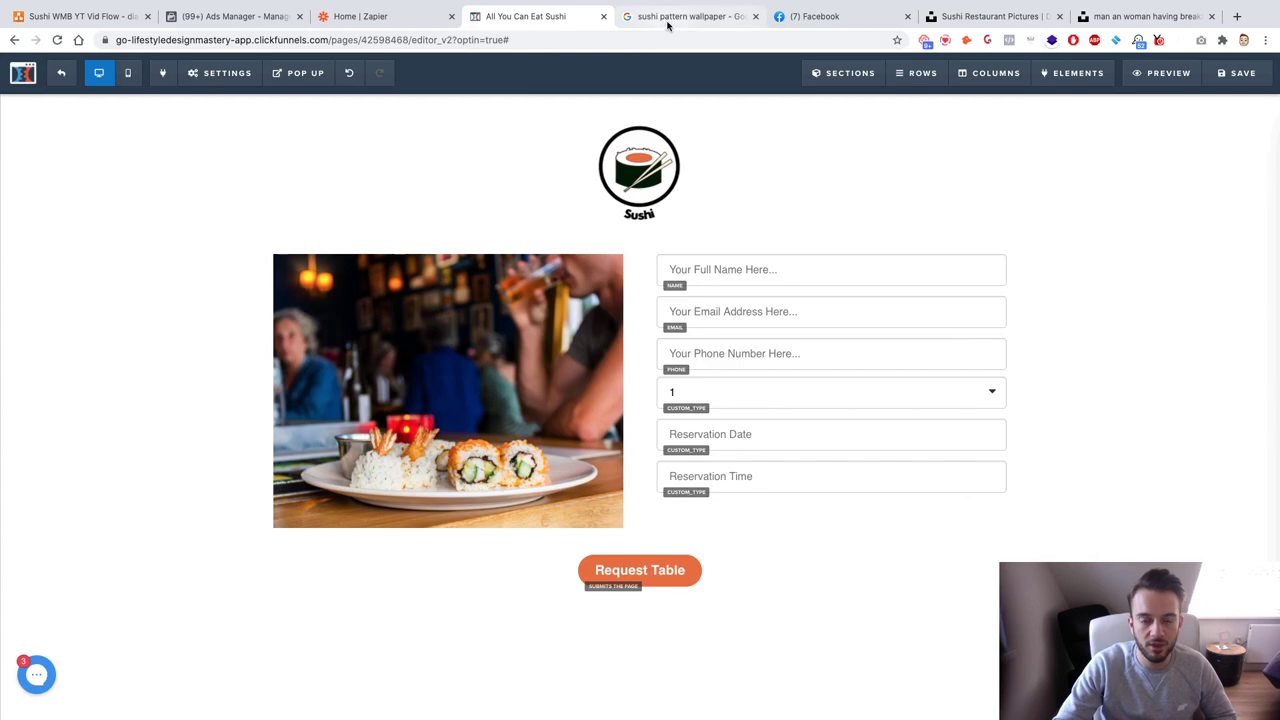
Upload the saved sushi pattern JPG from the Desktop and add it as the page's background image.
{"action": "left_click", "coordinate": [205, 75]}
{"action": "left_click", "coordinate": [222, 210]}
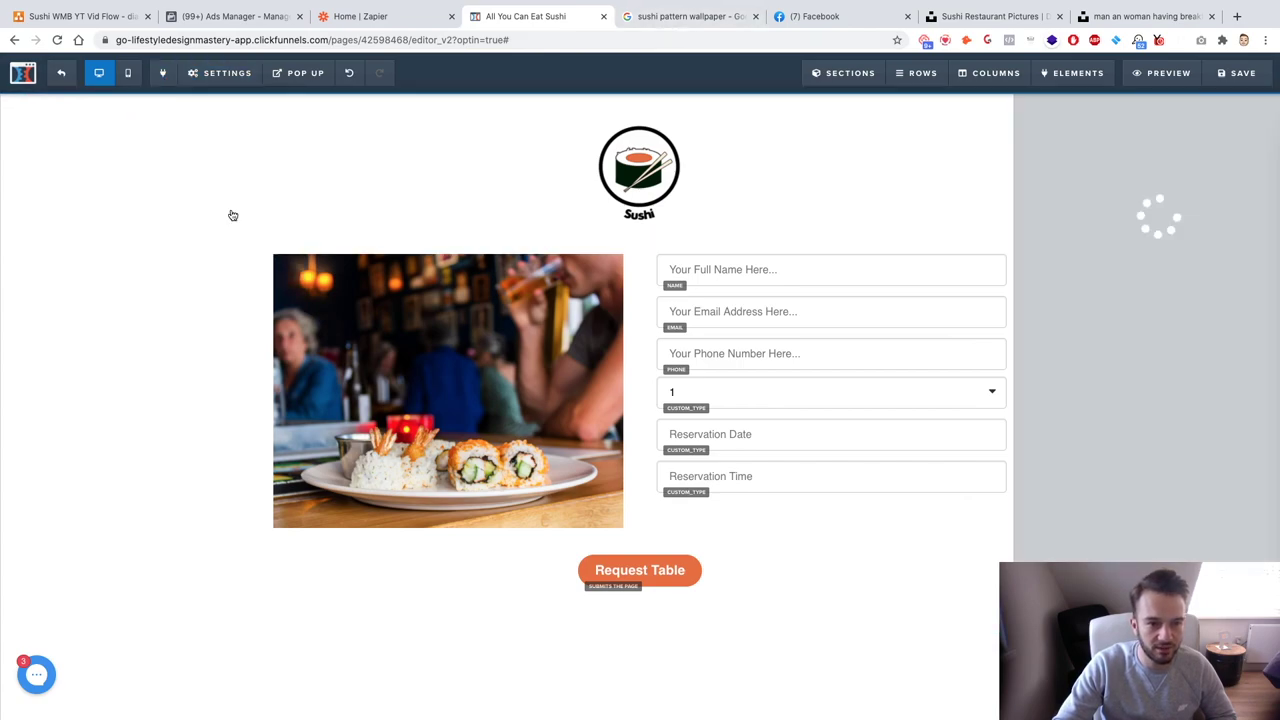
{"action": "left_click", "coordinate": [1249, 157]}
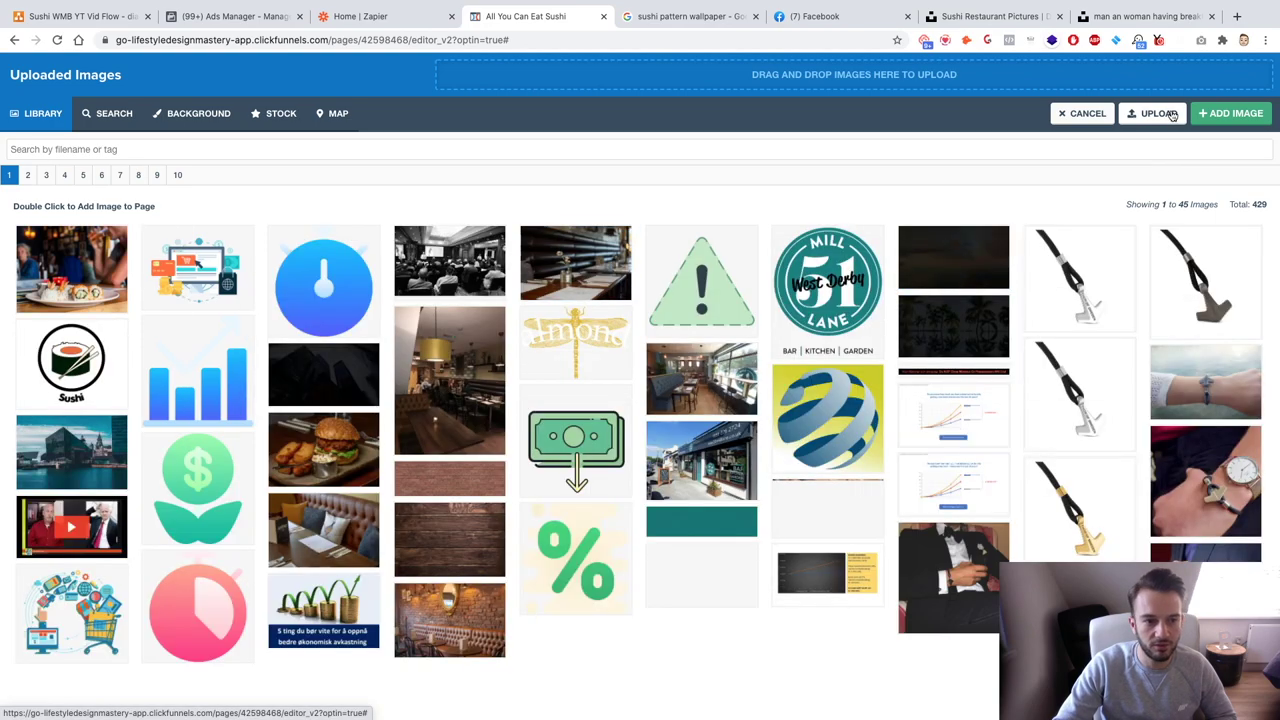
{"action": "left_click", "coordinate": [1170, 114]}
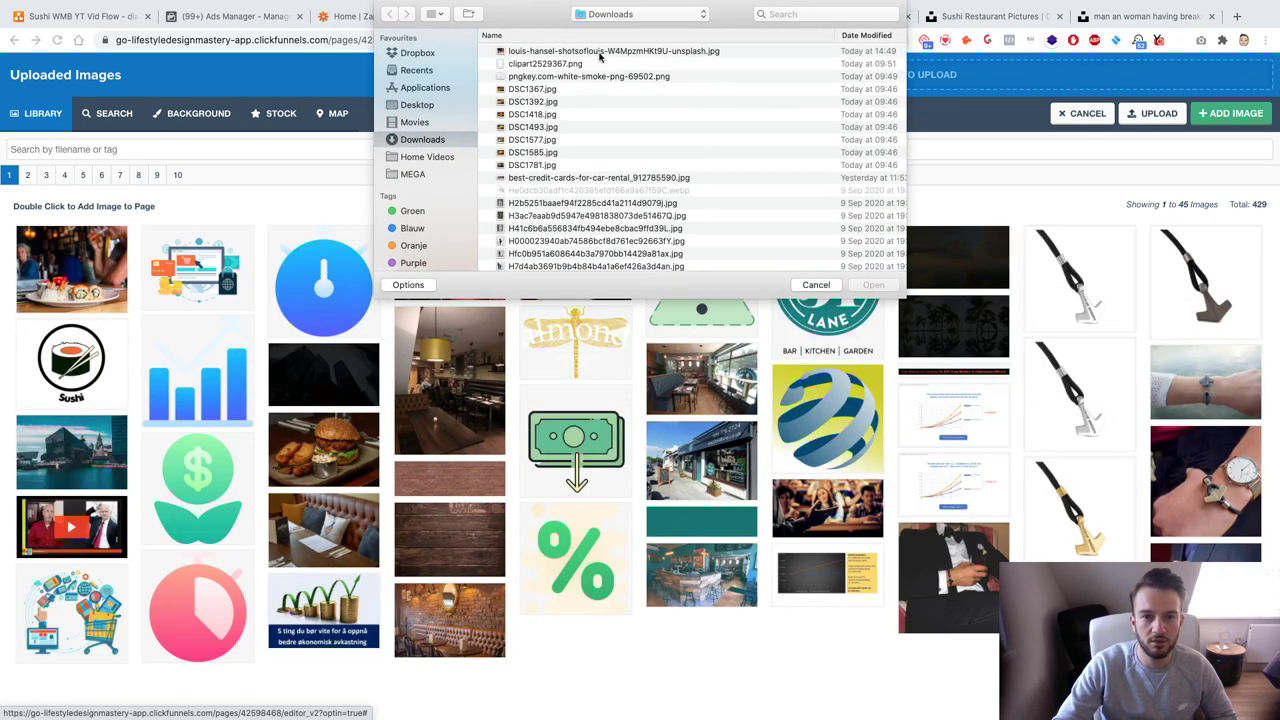
{"action": "left_click", "coordinate": [435, 105]}
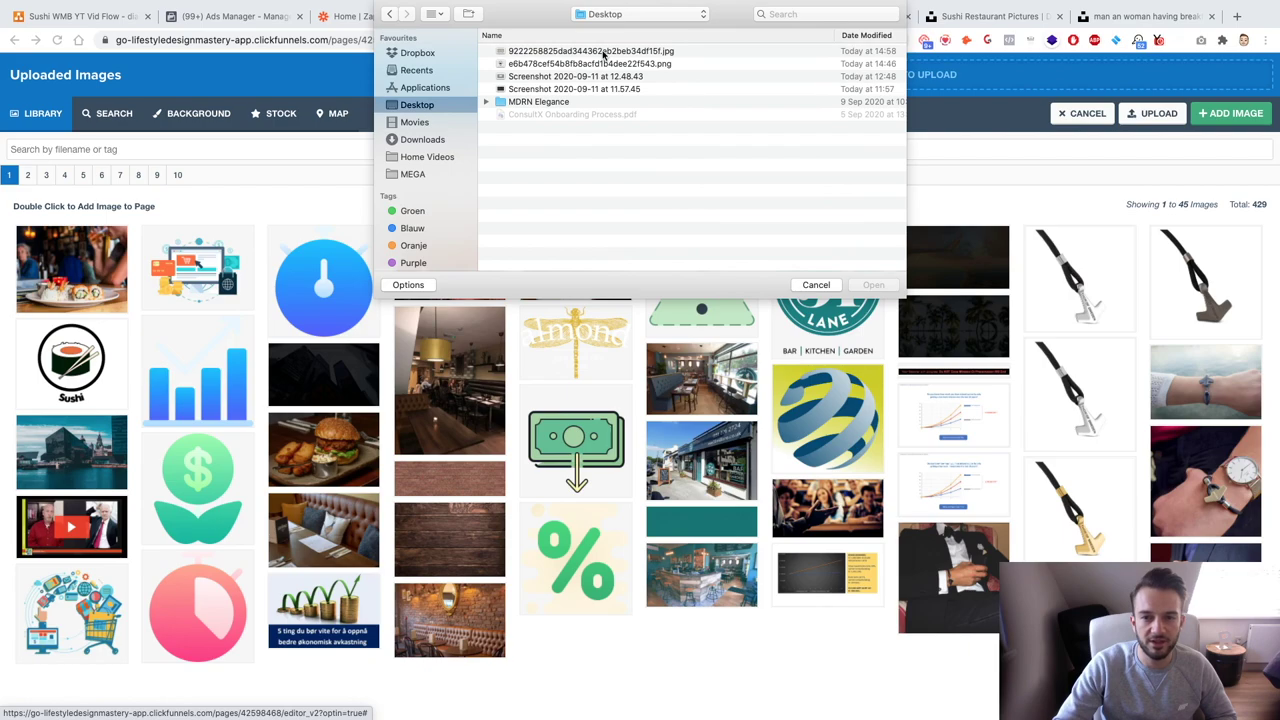
{"action": "double_click", "coordinate": [603, 55]}
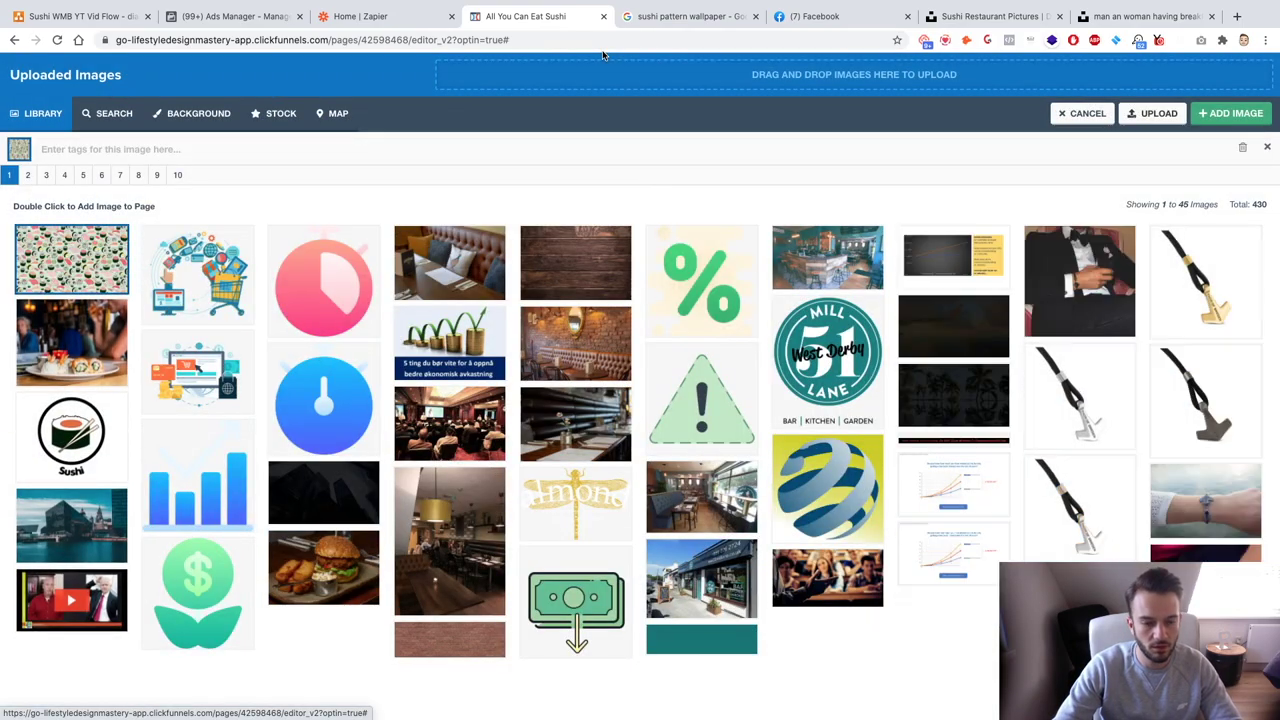
{"action": "left_click", "coordinate": [1260, 115]}
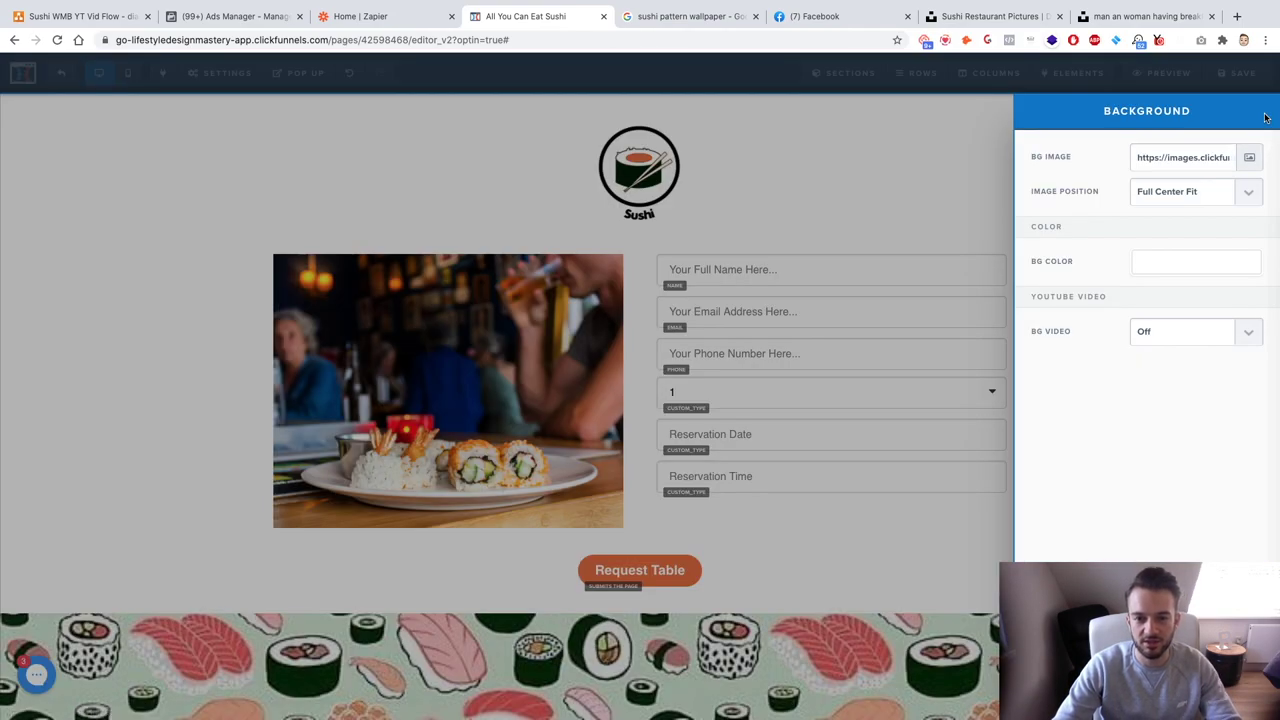
{"action": "left_click", "coordinate": [862, 196]}
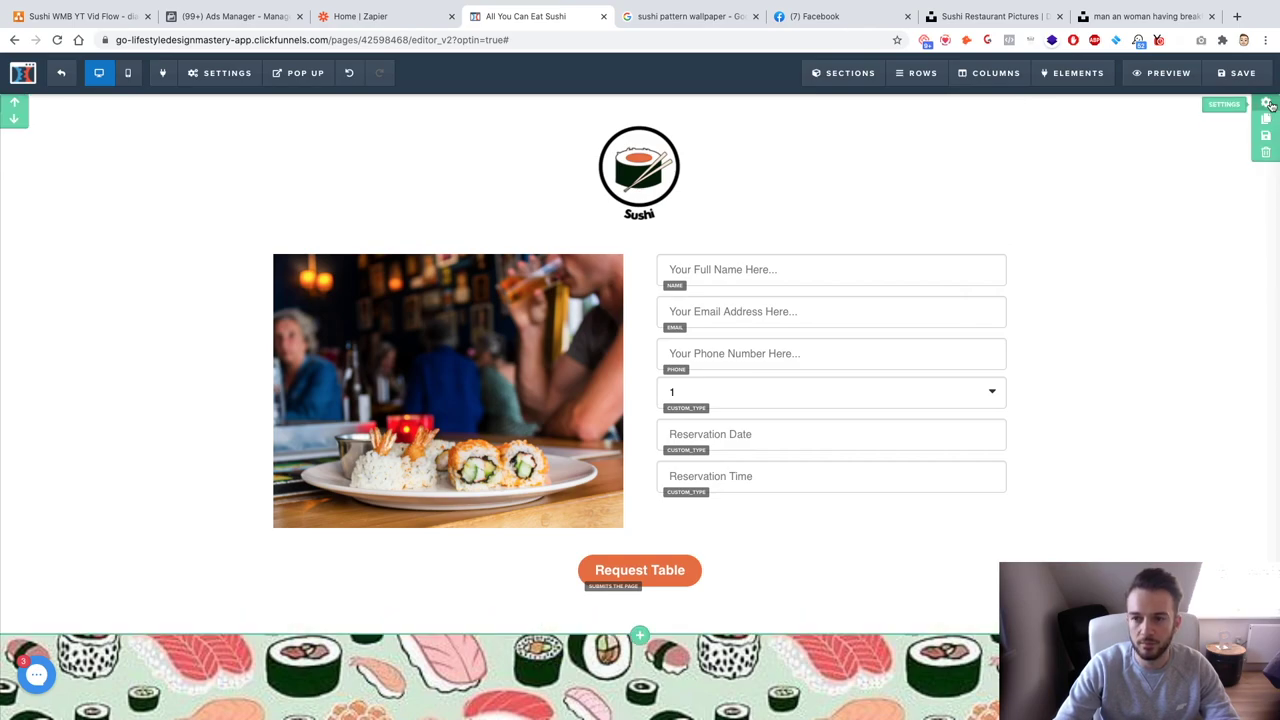
Set the form section's background color to semi-transparent white, rgba(255, 255, 255, 0.9), and close its settings.
{"action": "left_click", "coordinate": [1267, 104]}
{"action": "left_click", "coordinate": [1172, 403]}
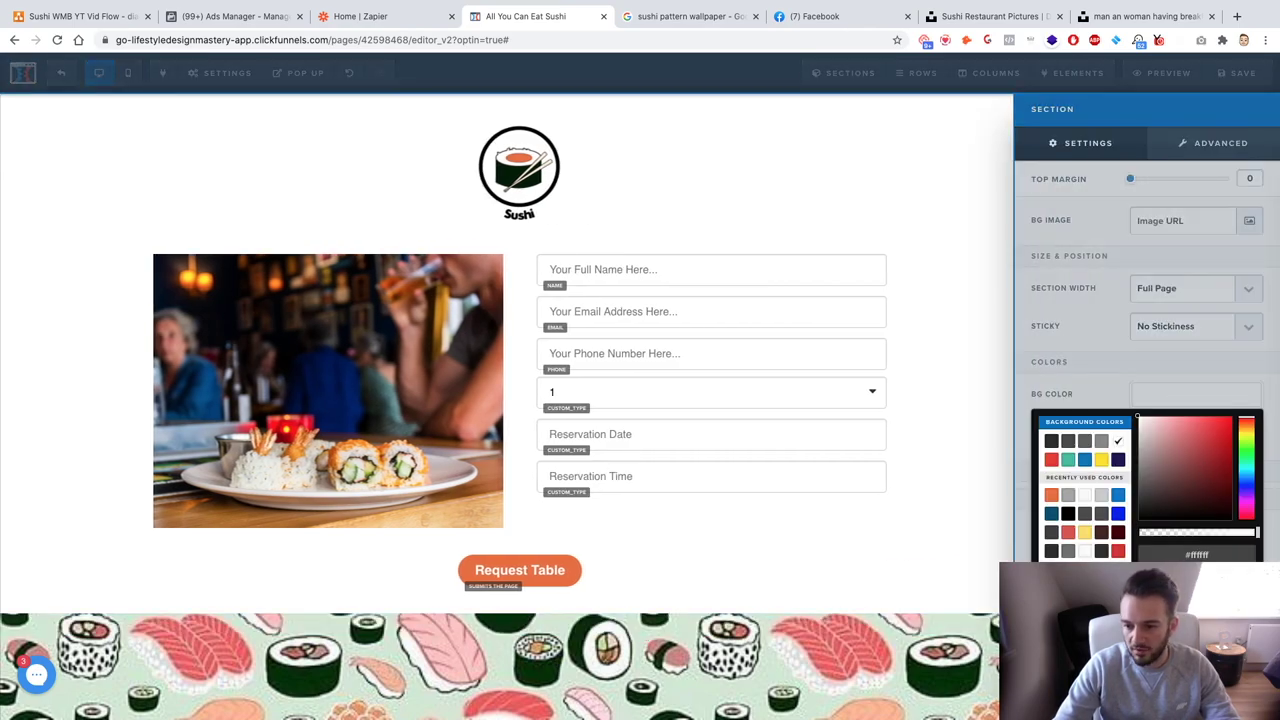
{"action": "left_click_drag", "start_coordinate": [1156, 537], "coordinate": [1247, 533]}
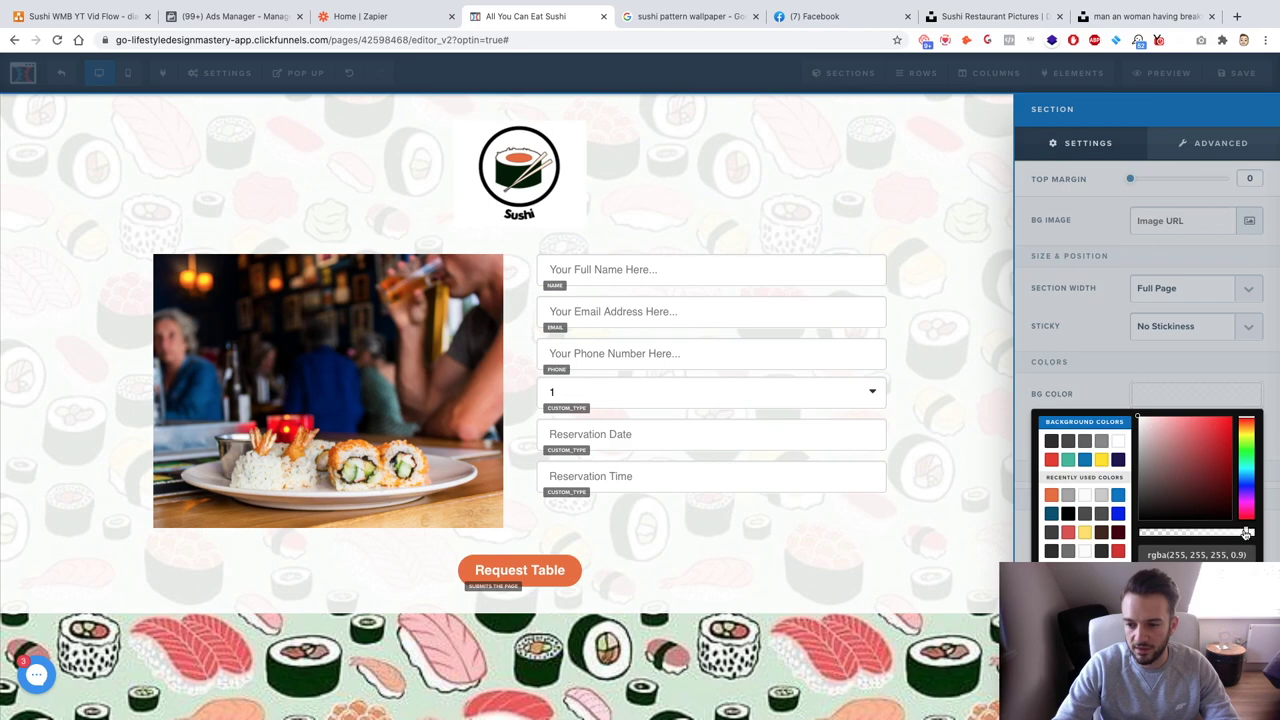
{"action": "left_click", "coordinate": [934, 434]}
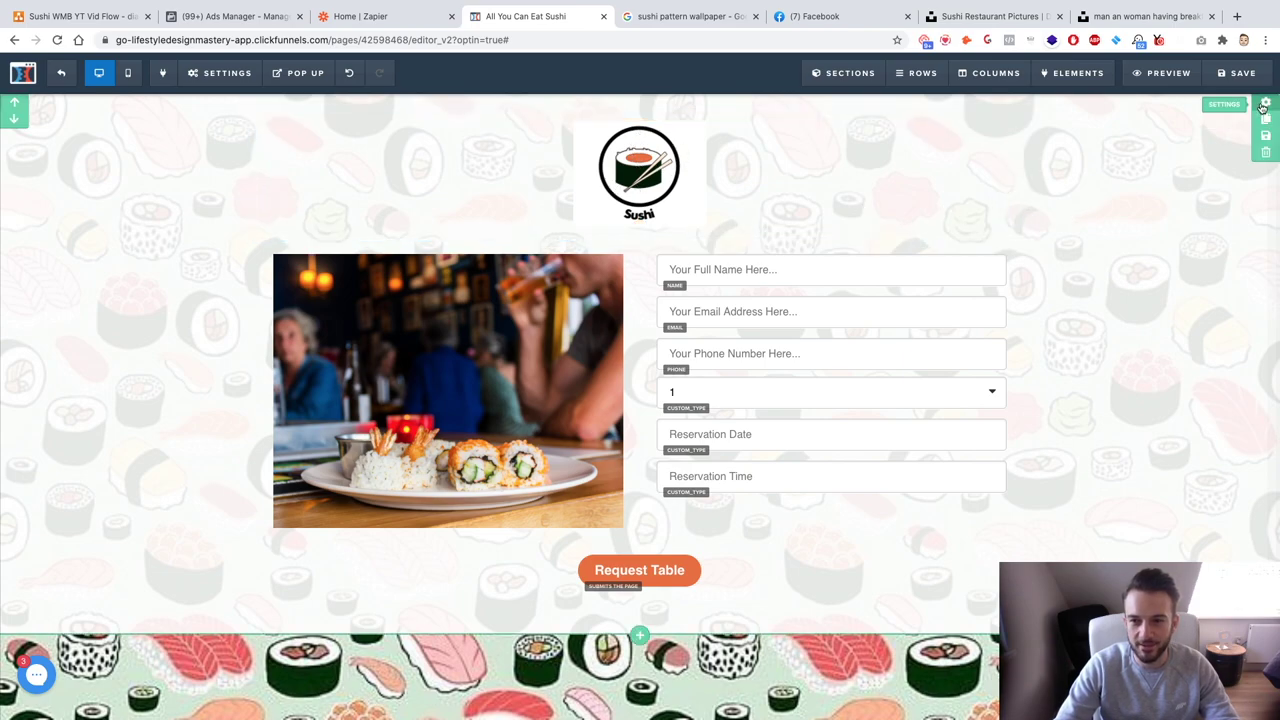
Remove the sushi pattern image from the page's background and close the background settings.
{"action": "left_click", "coordinate": [218, 73]}
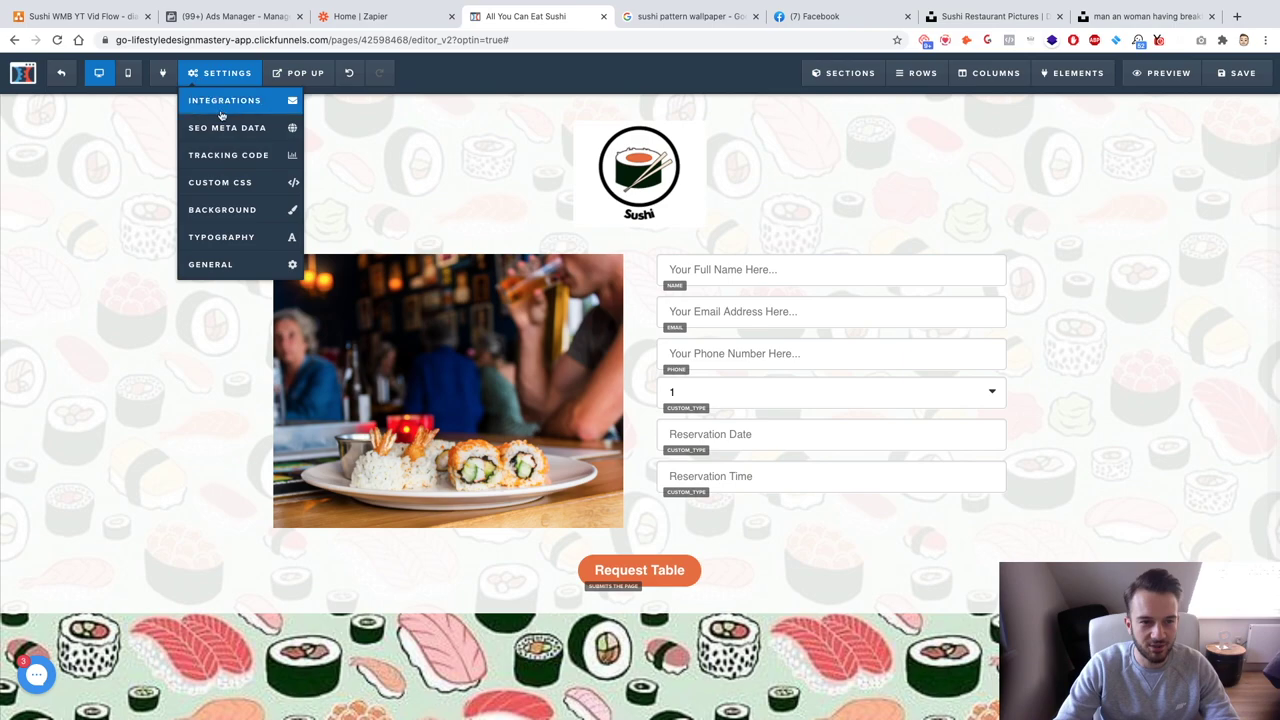
{"action": "left_click", "coordinate": [256, 217]}
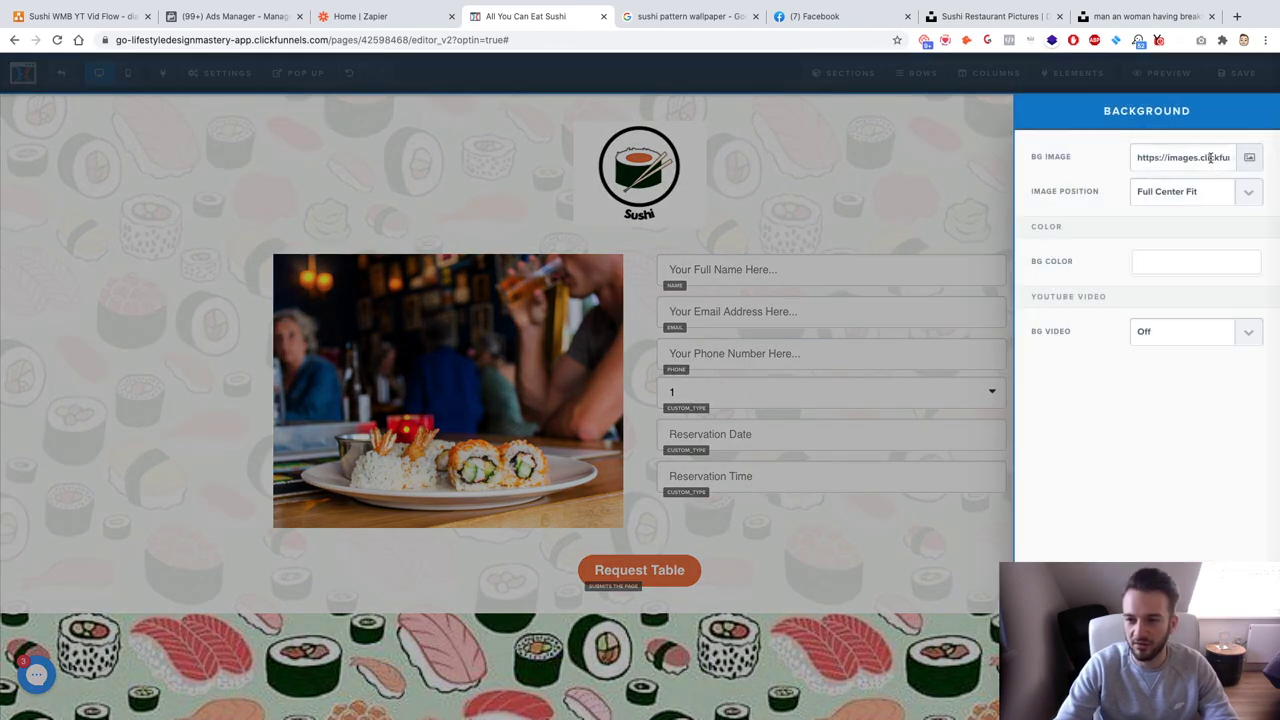
{"action": "triple_click", "coordinate": [1212, 158]}
{"action": "key", "text": "BackSpace"}
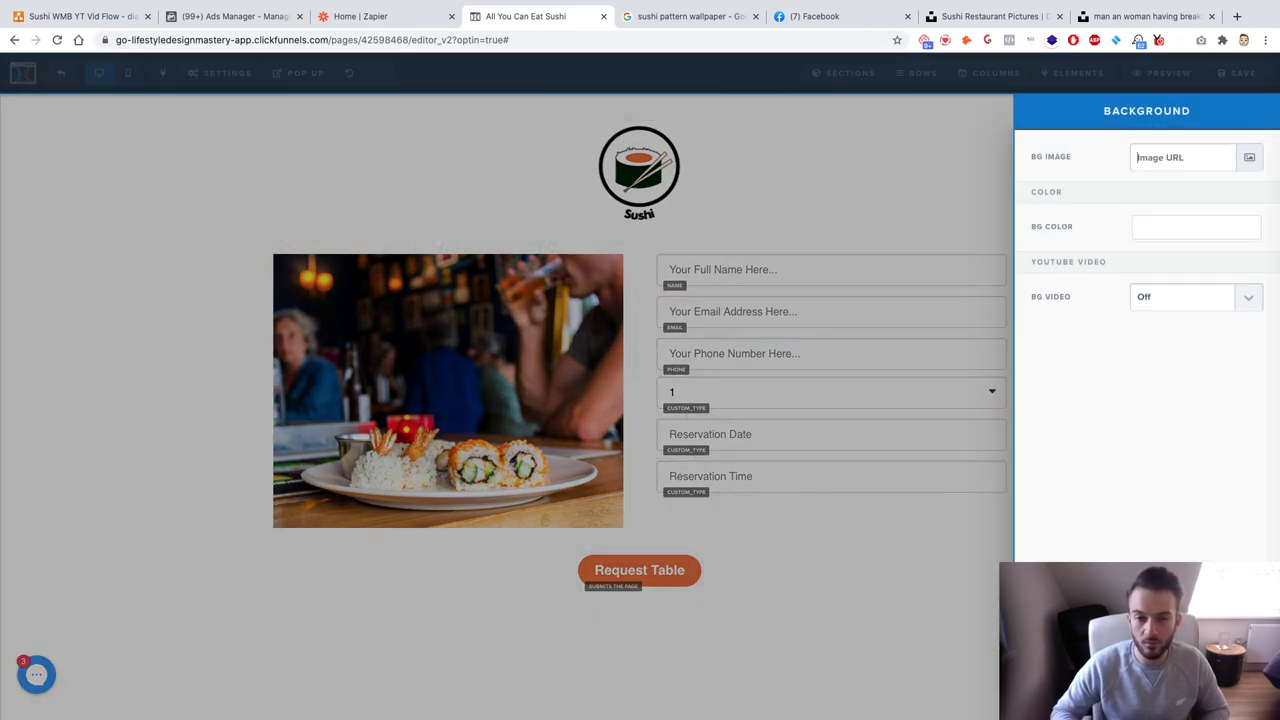
{"action": "left_click", "coordinate": [940, 193]}
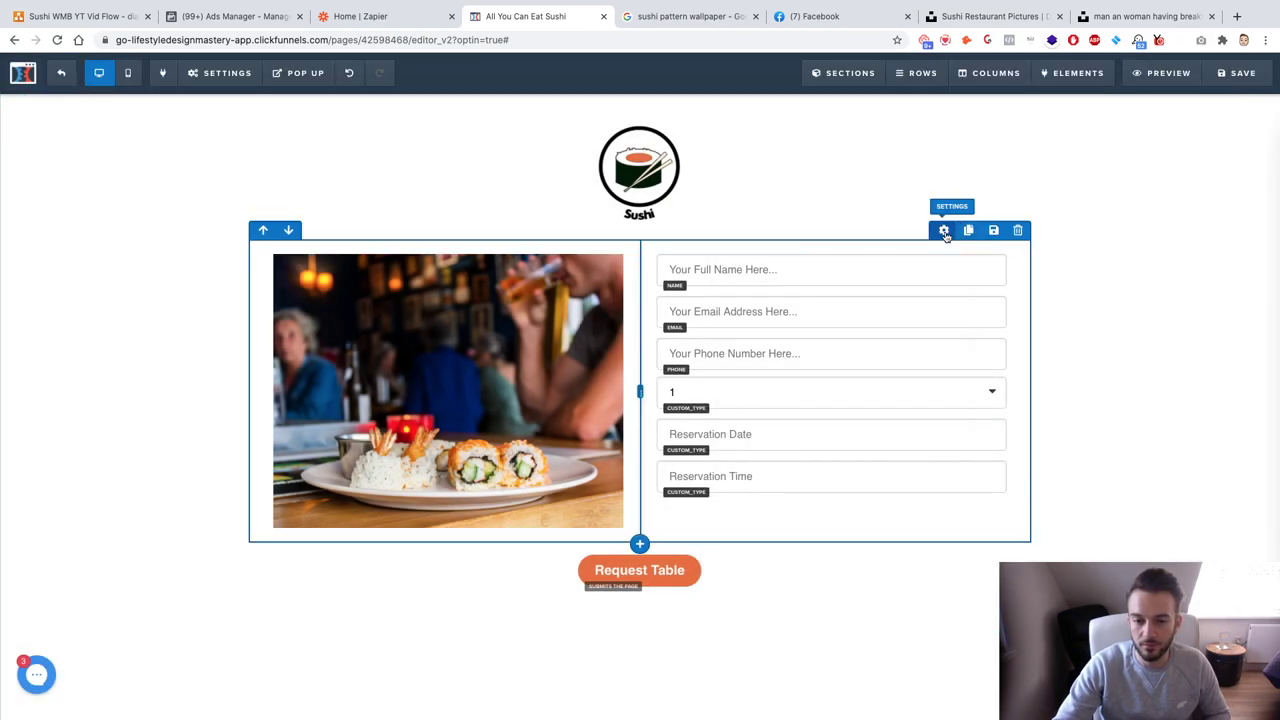
Add the sushi pattern from the image library as the background of the two-column row holding the photo and form.
{"action": "left_click", "coordinate": [944, 231]}
{"action": "left_click", "coordinate": [1251, 222]}
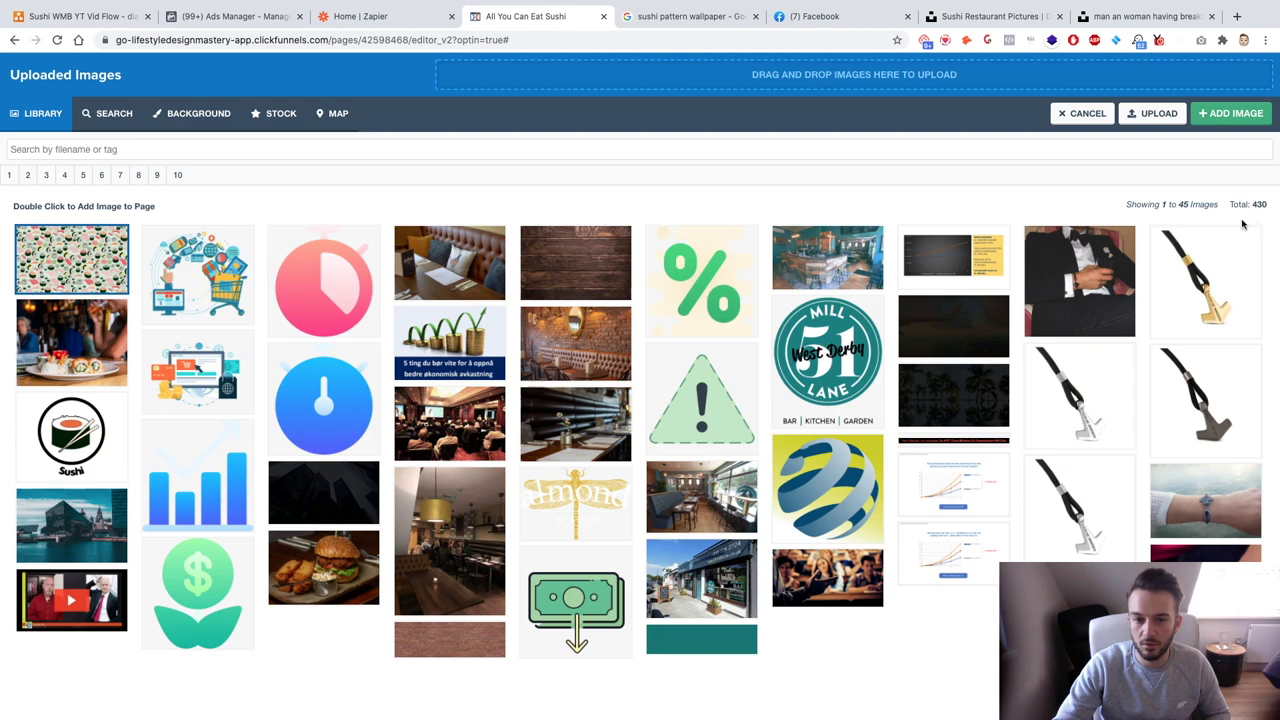
{"action": "left_click", "coordinate": [1234, 118]}
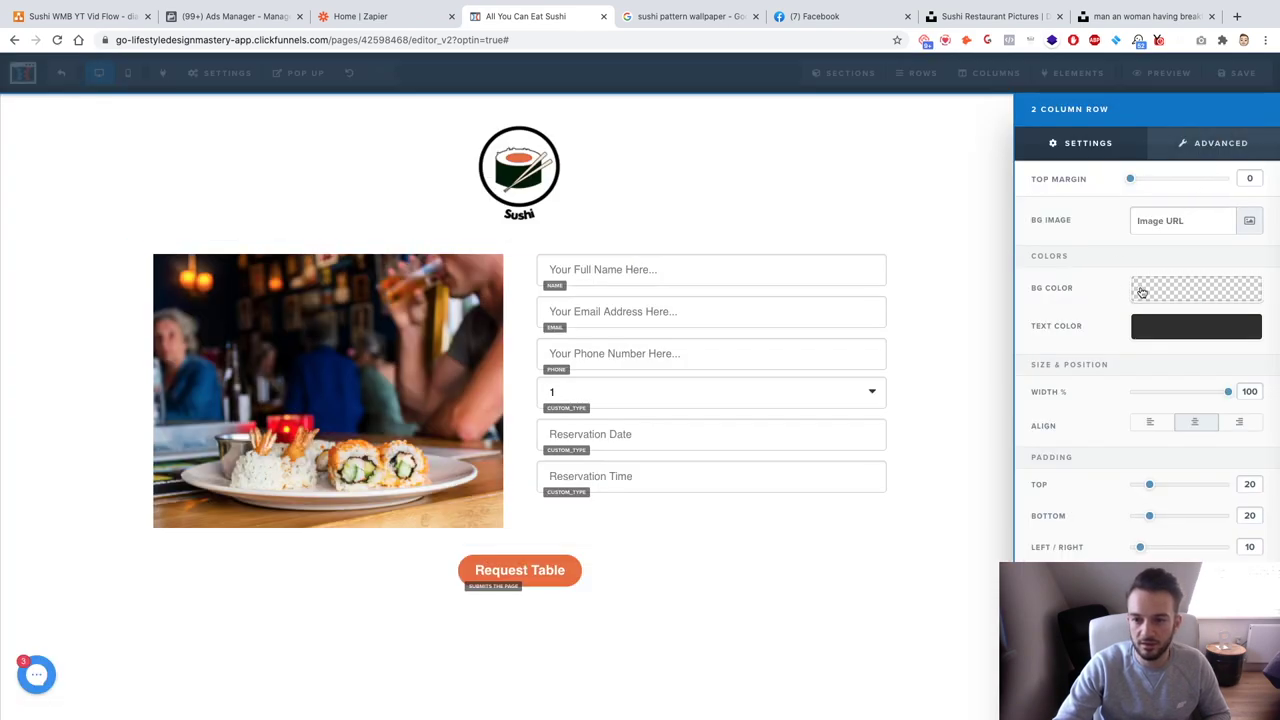
{"action": "left_click", "coordinate": [1176, 228]}
{"action": "left_click", "coordinate": [1249, 224]}
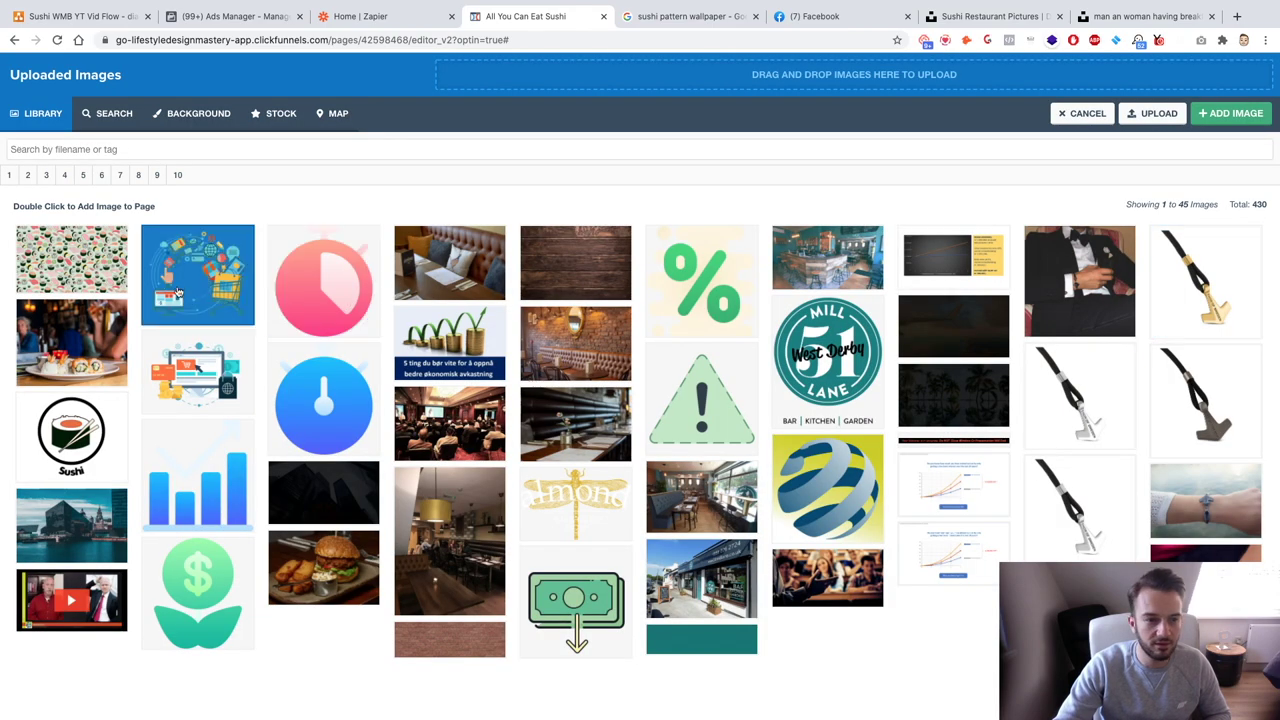
{"action": "left_click", "coordinate": [1231, 113]}
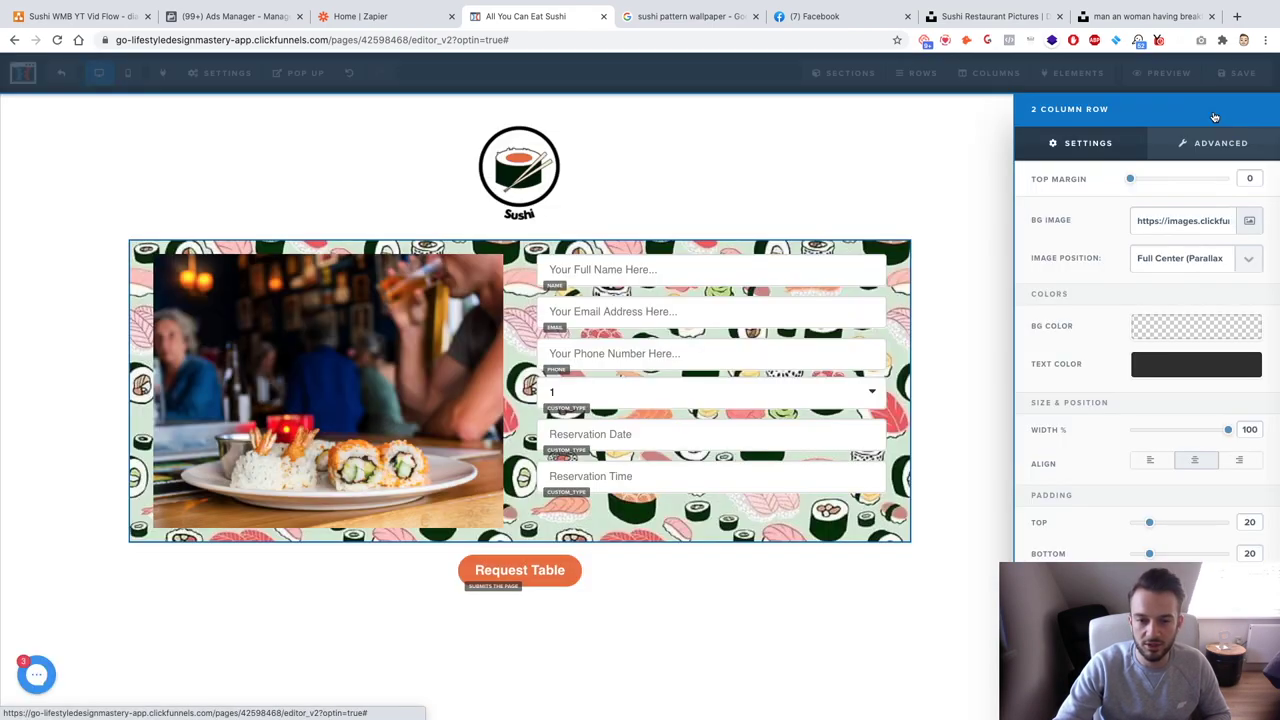
Set the two-column form row's background color to semi-transparent white, rgba(255, 255, 255, 0.92).
{"action": "left_click", "coordinate": [1161, 325]}
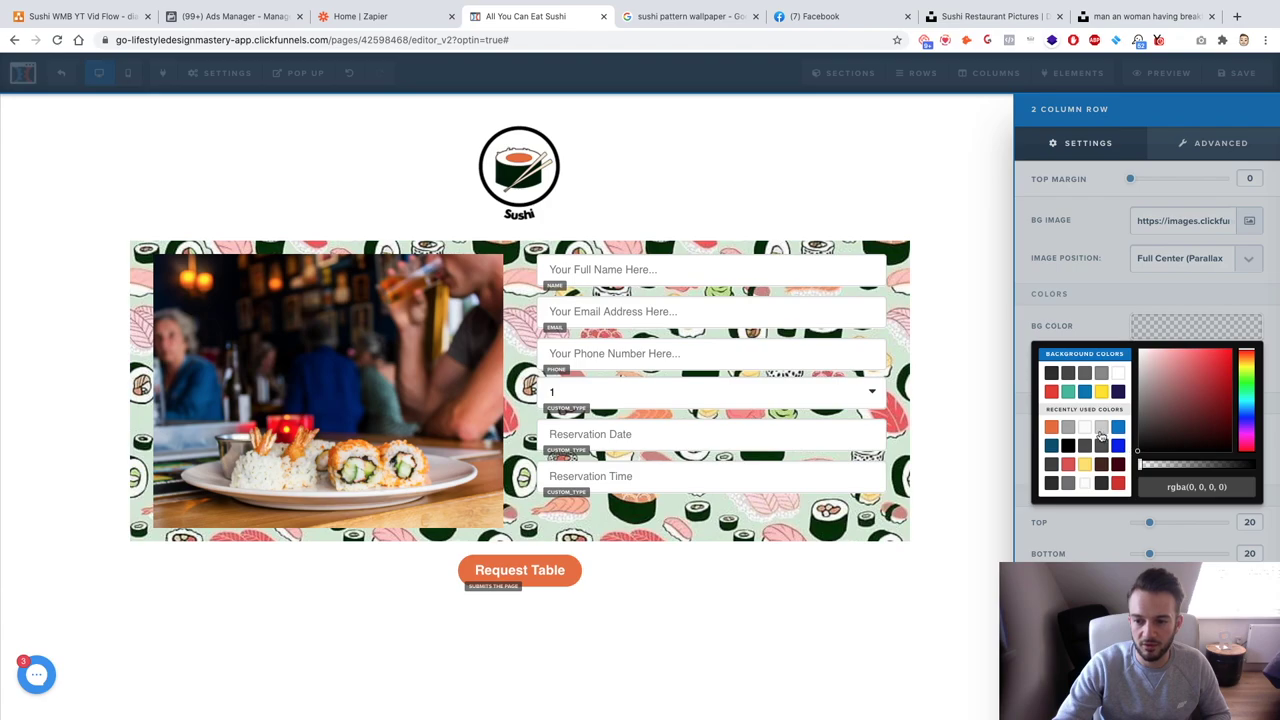
{"action": "left_click", "coordinate": [1086, 431]}
{"action": "left_click", "coordinate": [1229, 466]}
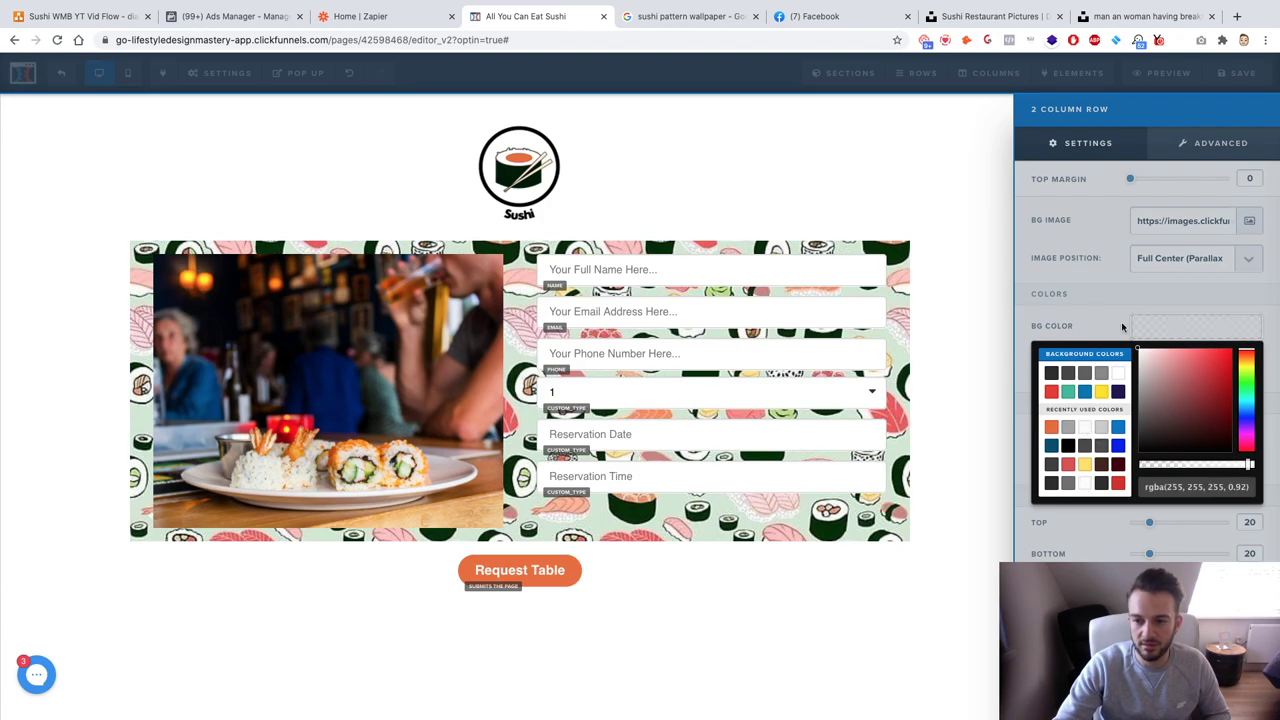
Remove the sushi pattern image from the two-column row's background and close the row settings.
{"action": "left_click", "coordinate": [1190, 220]}
{"action": "key", "text": "ctrl+a"}
{"action": "key", "text": "BackSpace"}
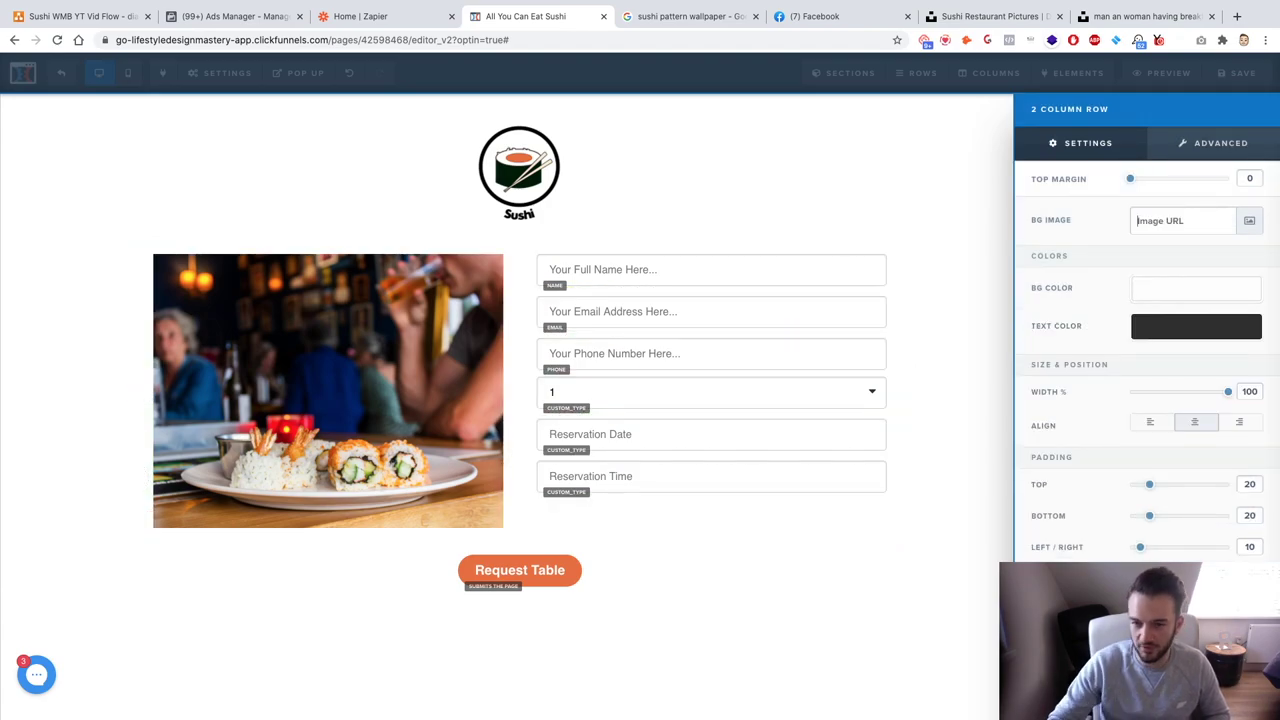
{"action": "left_click", "coordinate": [827, 230]}
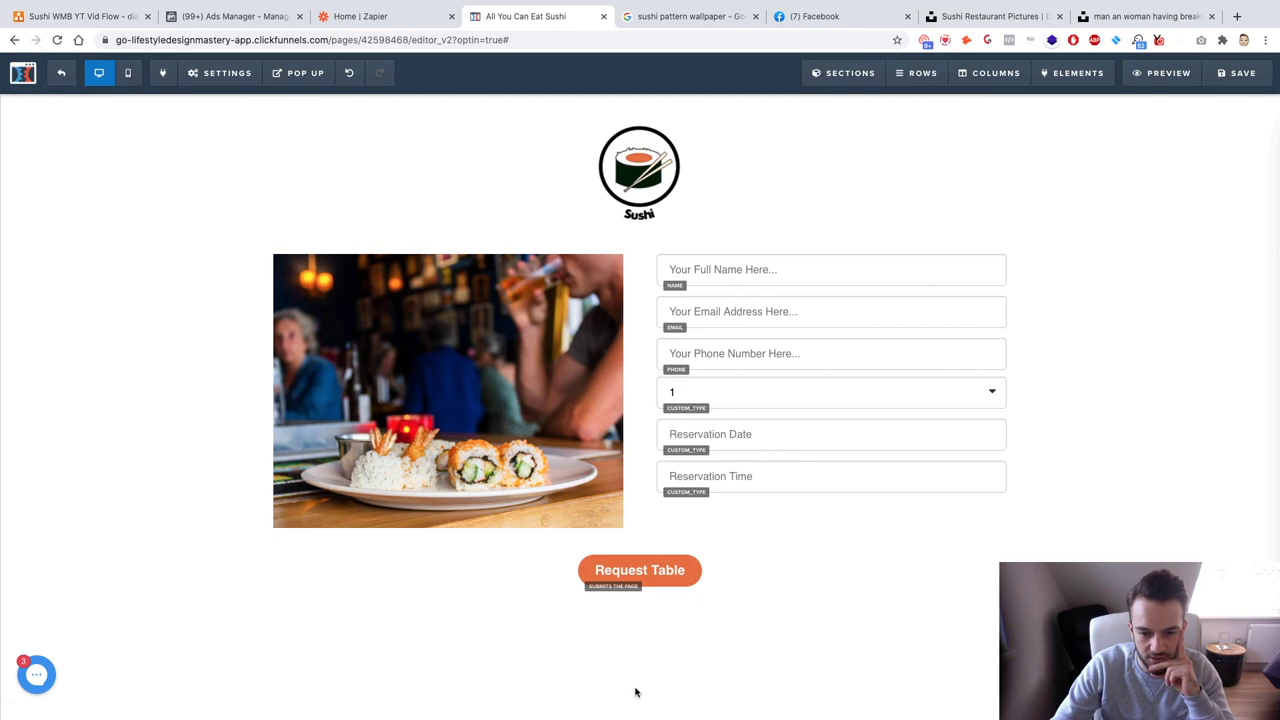
Add the saved black footer section with the Facebook disclaimer below the reservation form section.
{"action": "mouse_move", "coordinate": [845, 73]}
{"action": "left_click", "coordinate": [846, 100]}
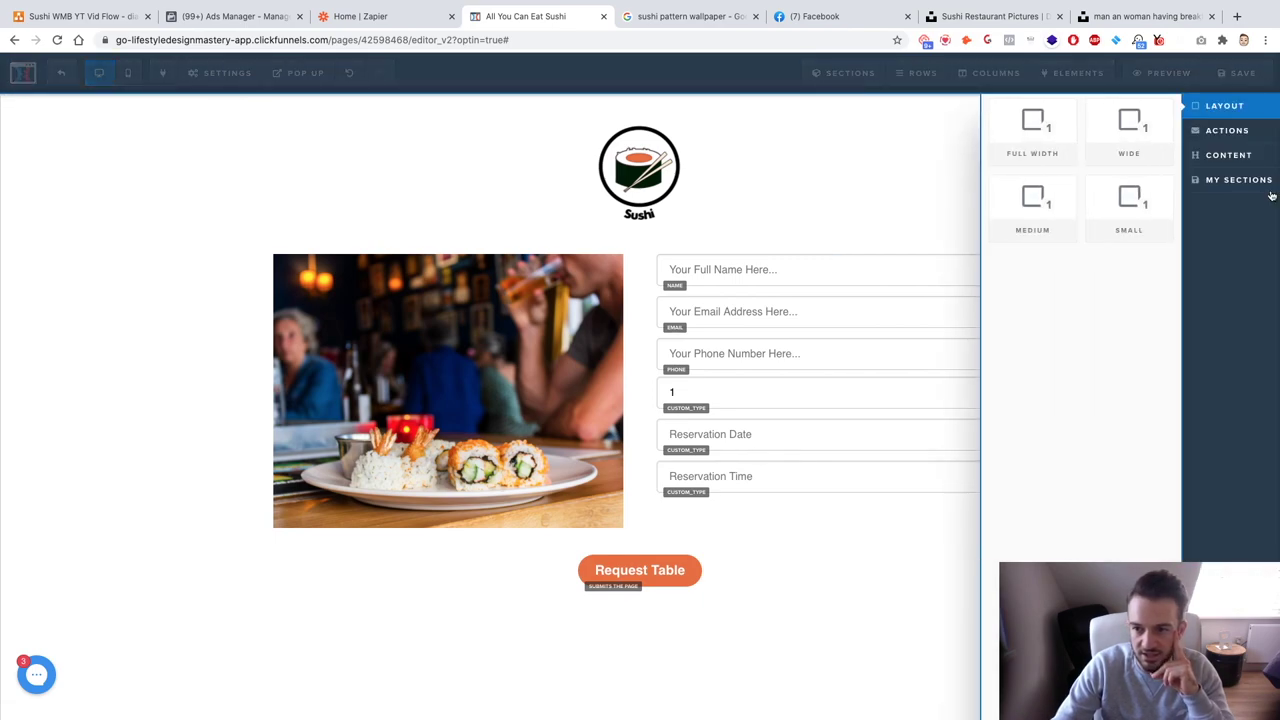
{"action": "left_click", "coordinate": [1262, 182]}
{"action": "scroll", "coordinate": [1077, 208], "scroll_direction": "down", "scroll_amount": 2}
{"action": "left_click", "coordinate": [934, 270]}
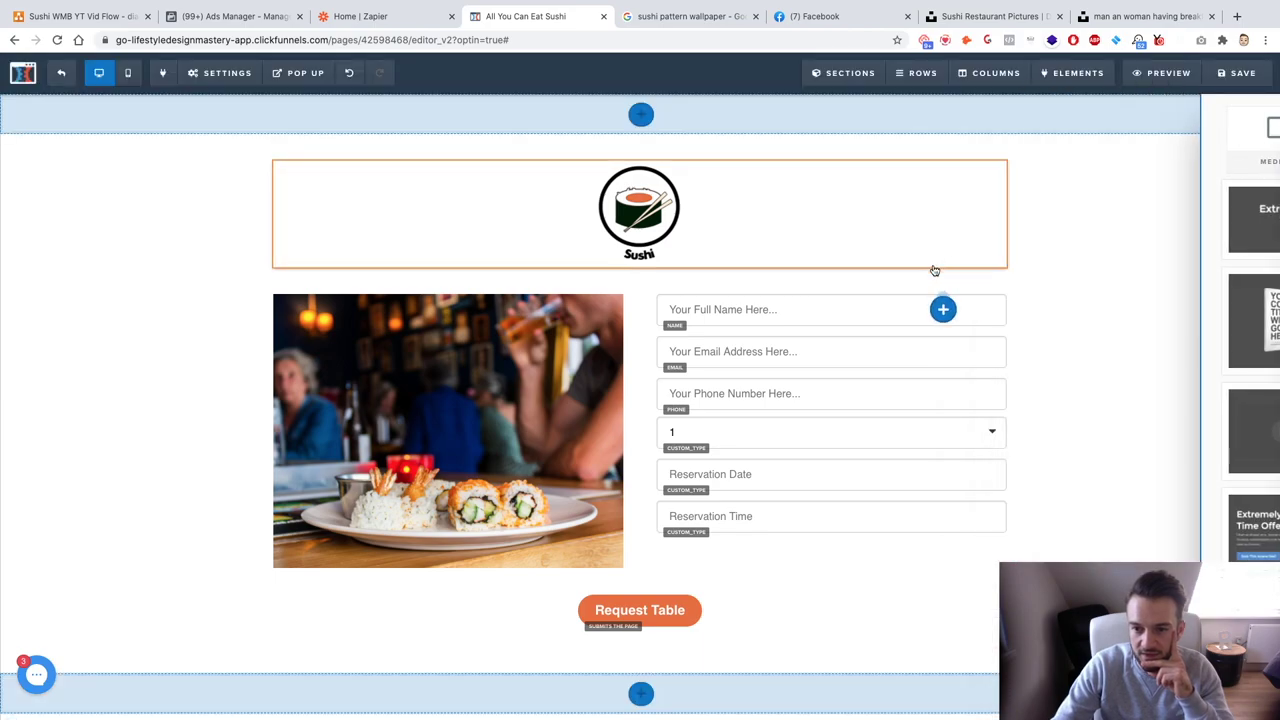
{"action": "left_click_drag", "start_coordinate": [934, 270], "coordinate": [838, 670]}
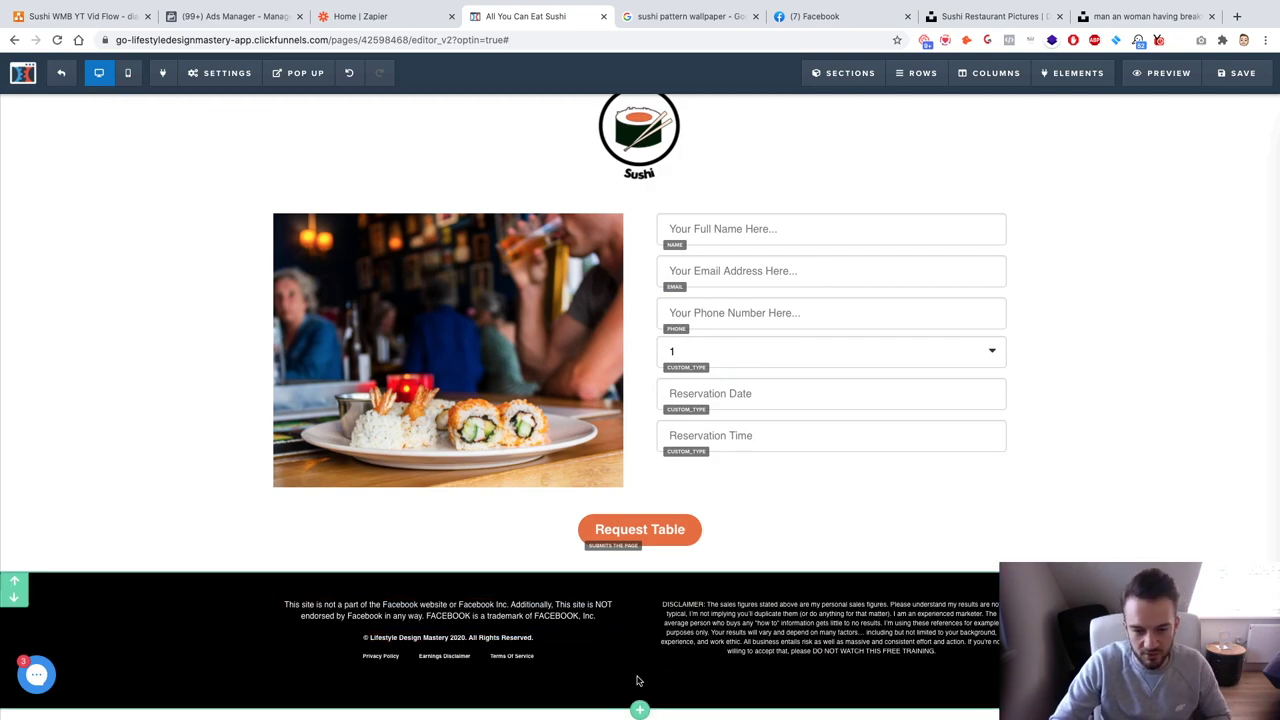
Add a one-column row at the end of the footer and move the Facebook disclaimer paragraph into it.
{"action": "left_click", "coordinate": [640, 679]}
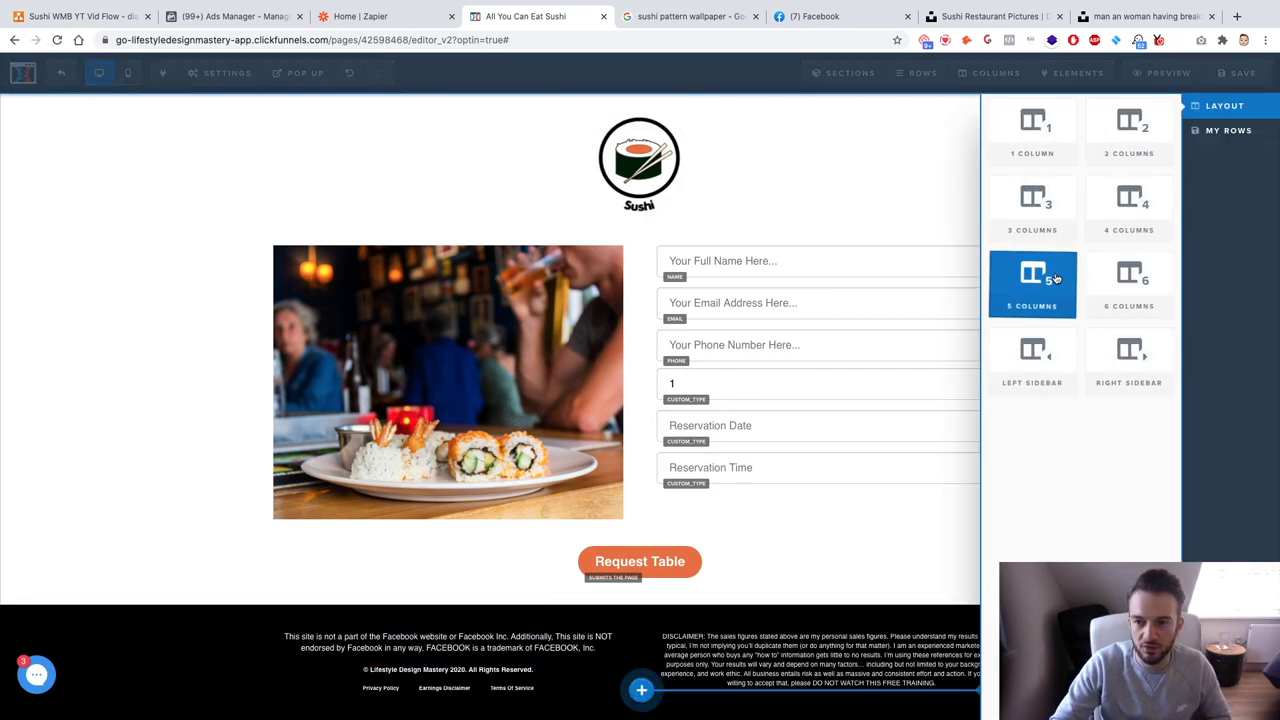
{"action": "left_click", "coordinate": [1038, 126]}
{"action": "scroll", "coordinate": [843, 625], "scroll_direction": "down", "scroll_amount": 1}
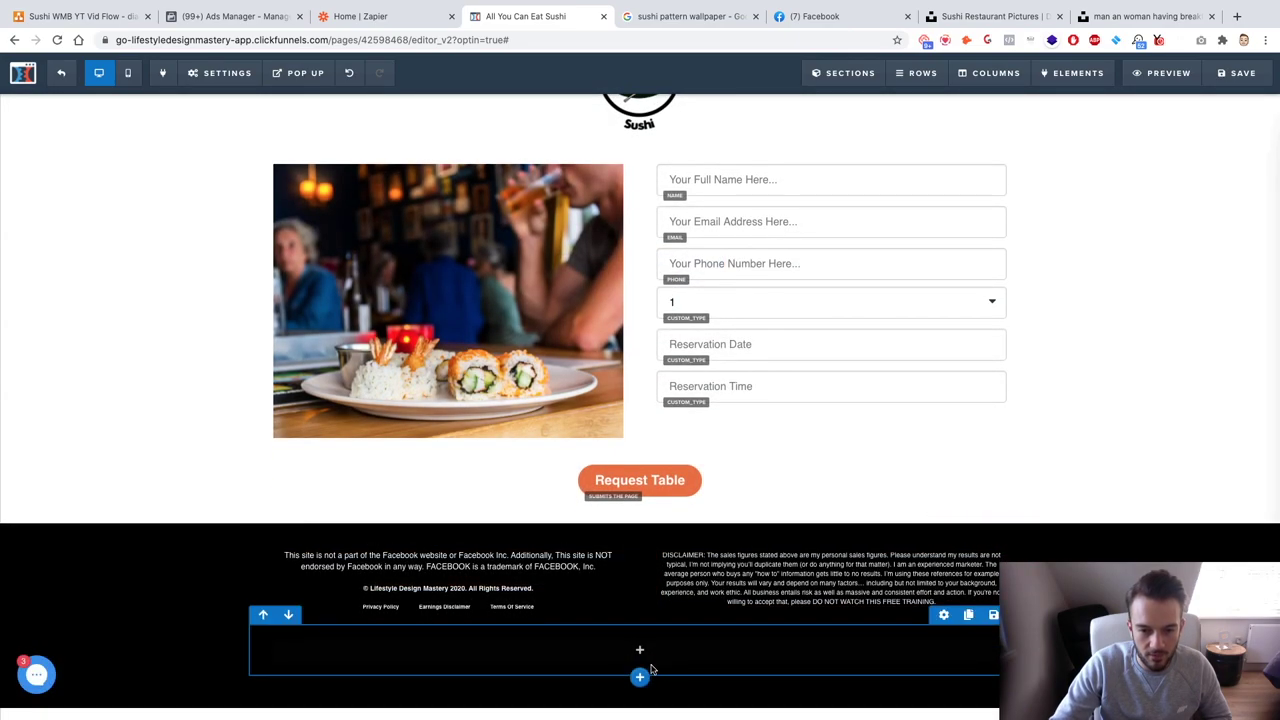
{"action": "left_click_drag", "start_coordinate": [537, 567], "coordinate": [650, 667]}
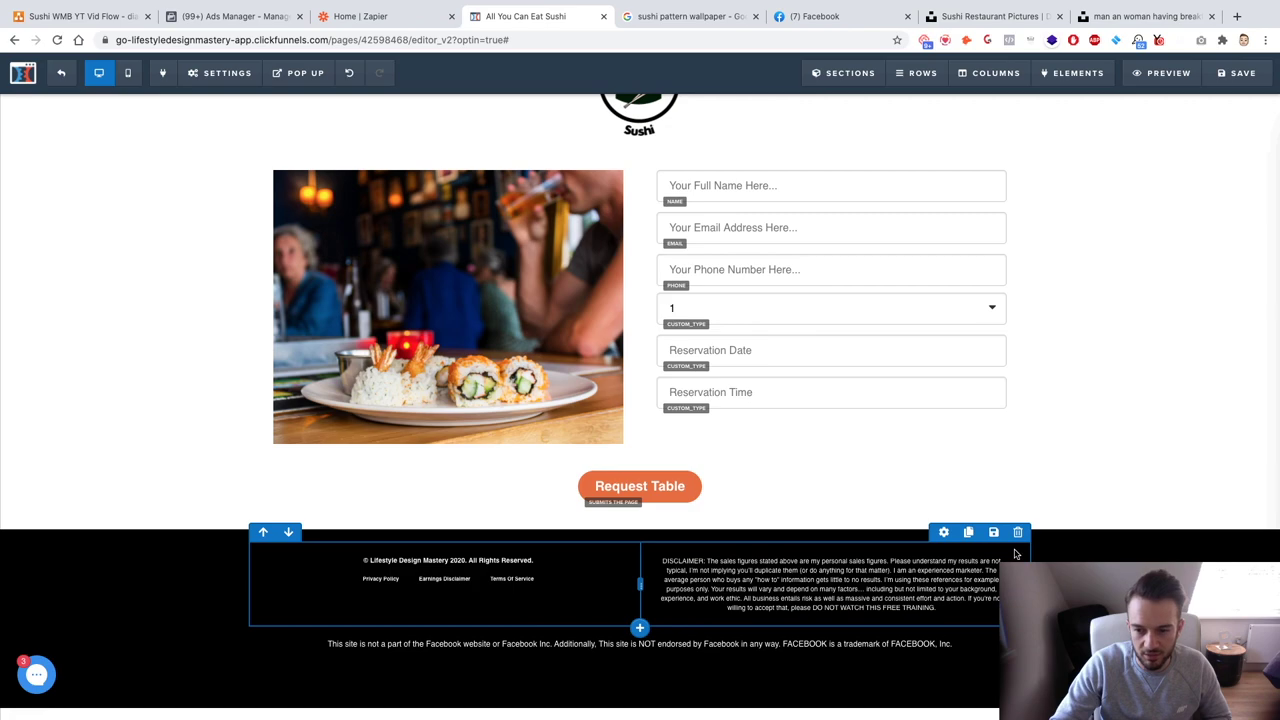
Delete the footer's two-column row containing the copyright links and the earnings disclaimer.
{"action": "left_click", "coordinate": [1018, 532]}
{"action": "key", "text": "Return"}
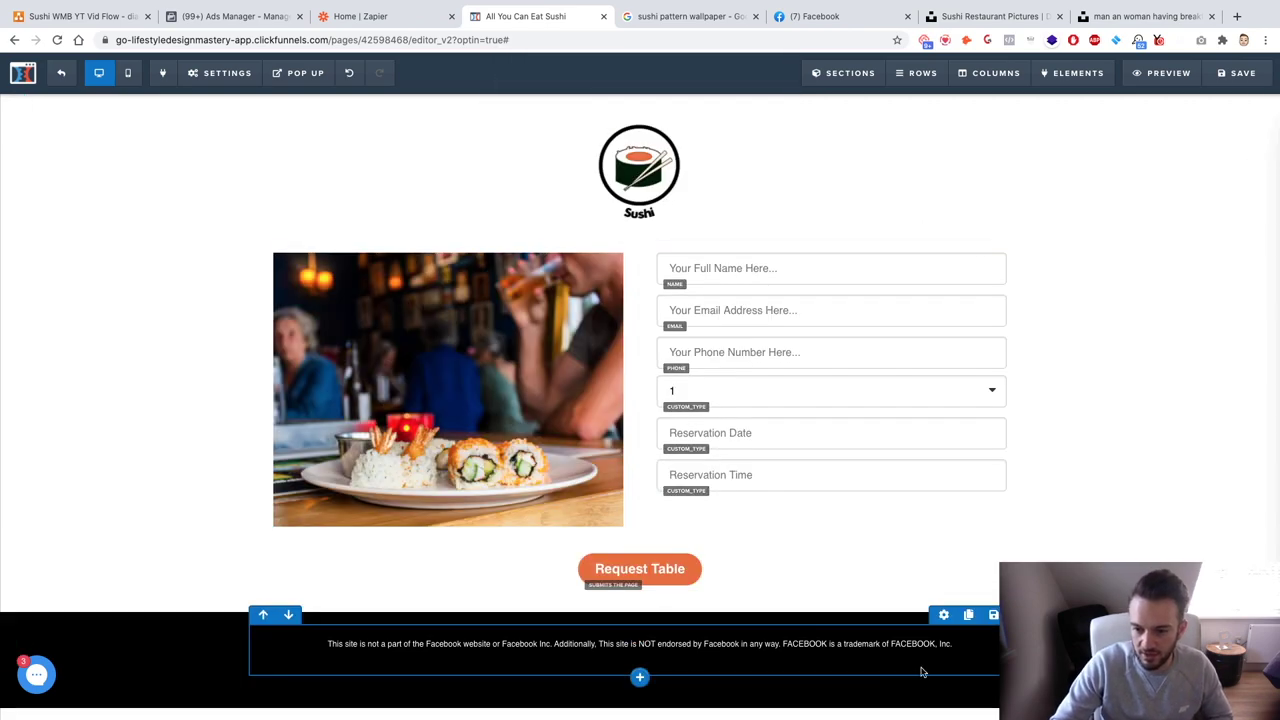
{"action": "left_click", "coordinate": [941, 617]}
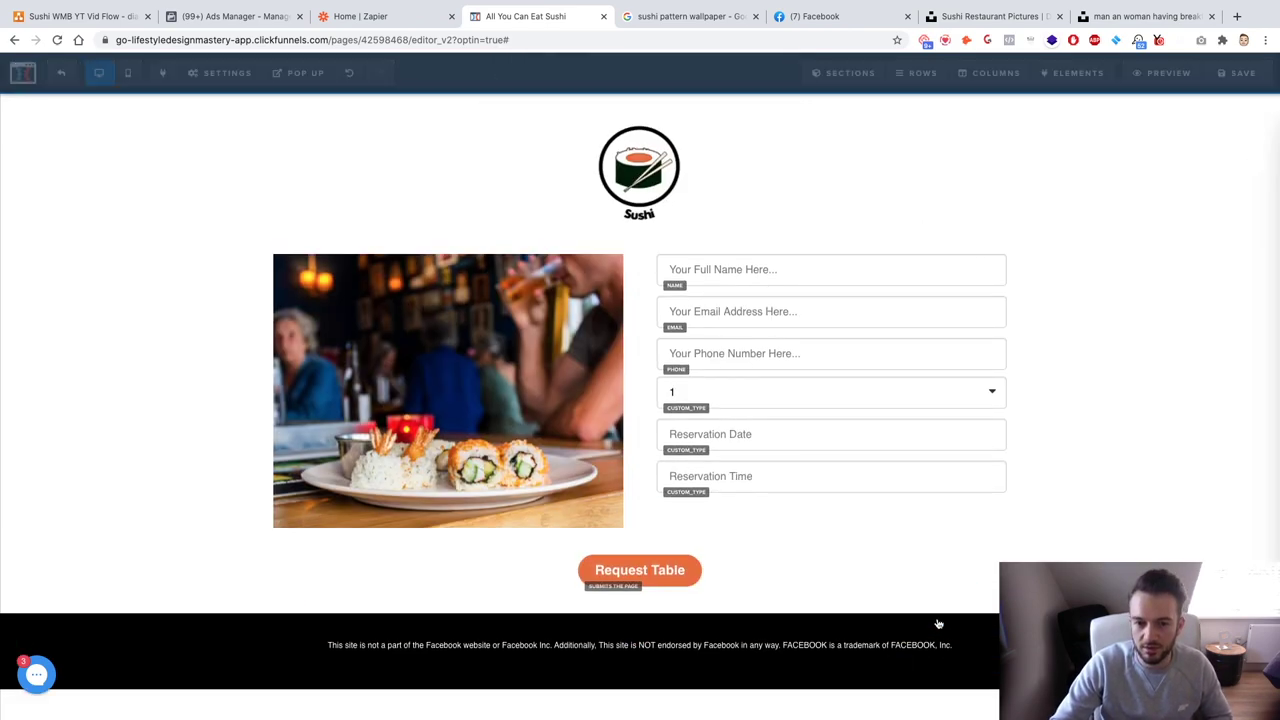
{"action": "left_click", "coordinate": [545, 592]}
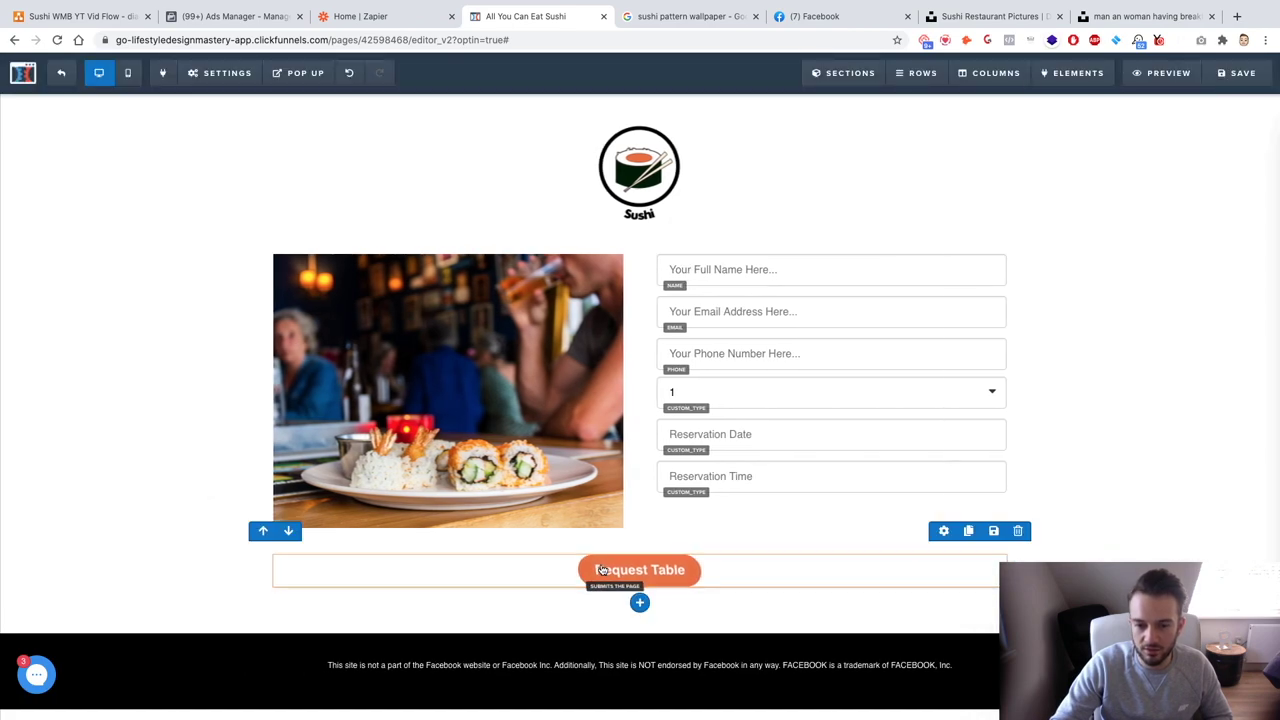
Examine the Request Table button's settings for its brand color.
{"action": "left_click", "coordinate": [942, 532]}
{"action": "left_click", "coordinate": [689, 555]}
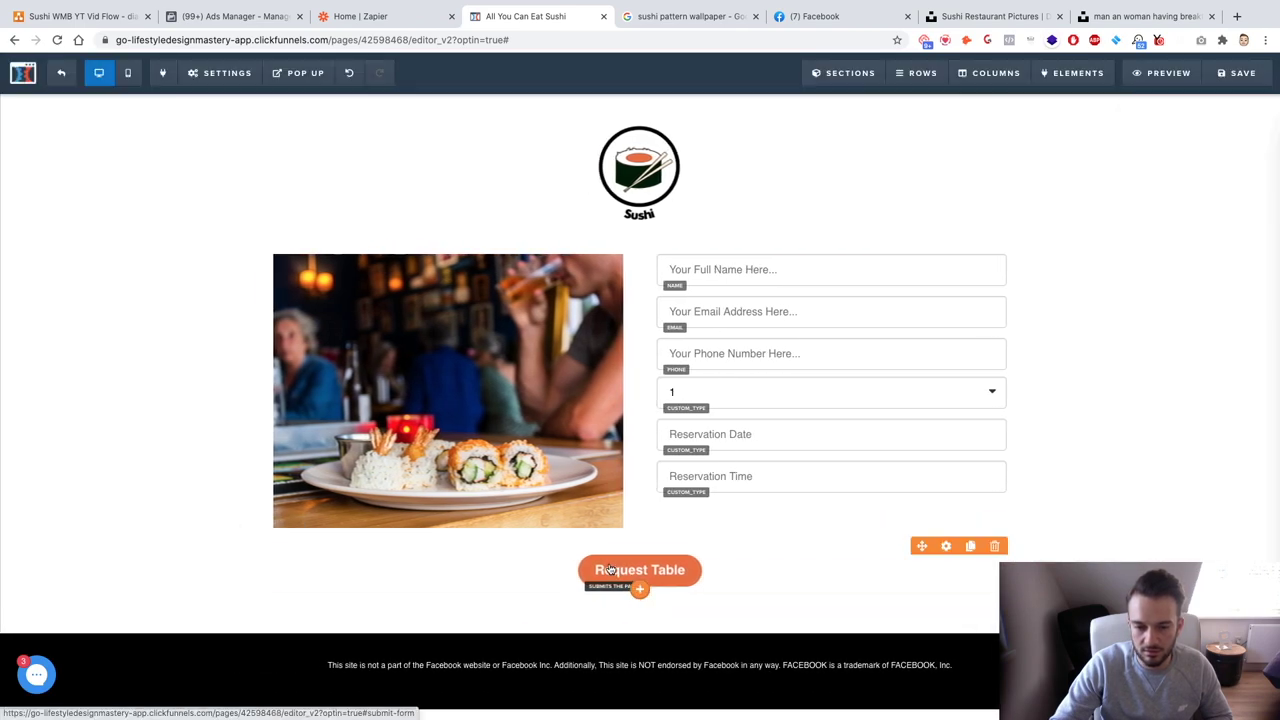
{"action": "left_click", "coordinate": [614, 569]}
{"action": "left_click", "coordinate": [772, 564]}
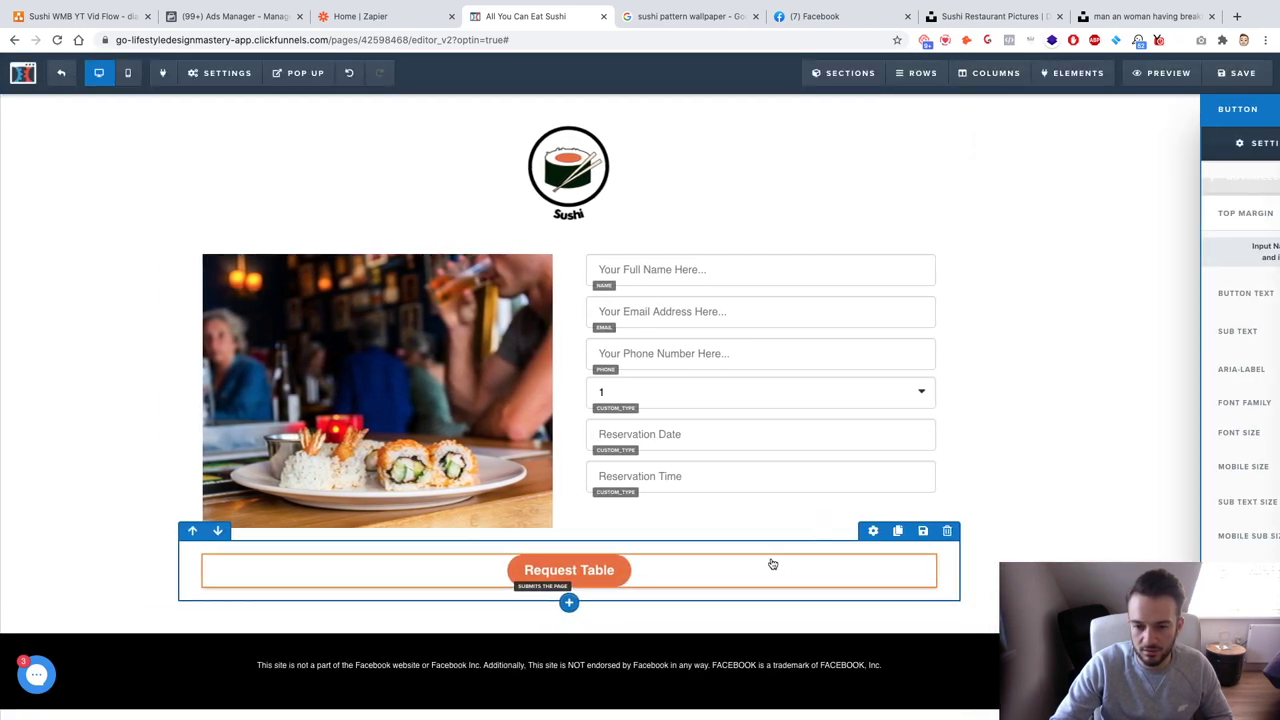
{"action": "left_click", "coordinate": [950, 550]}
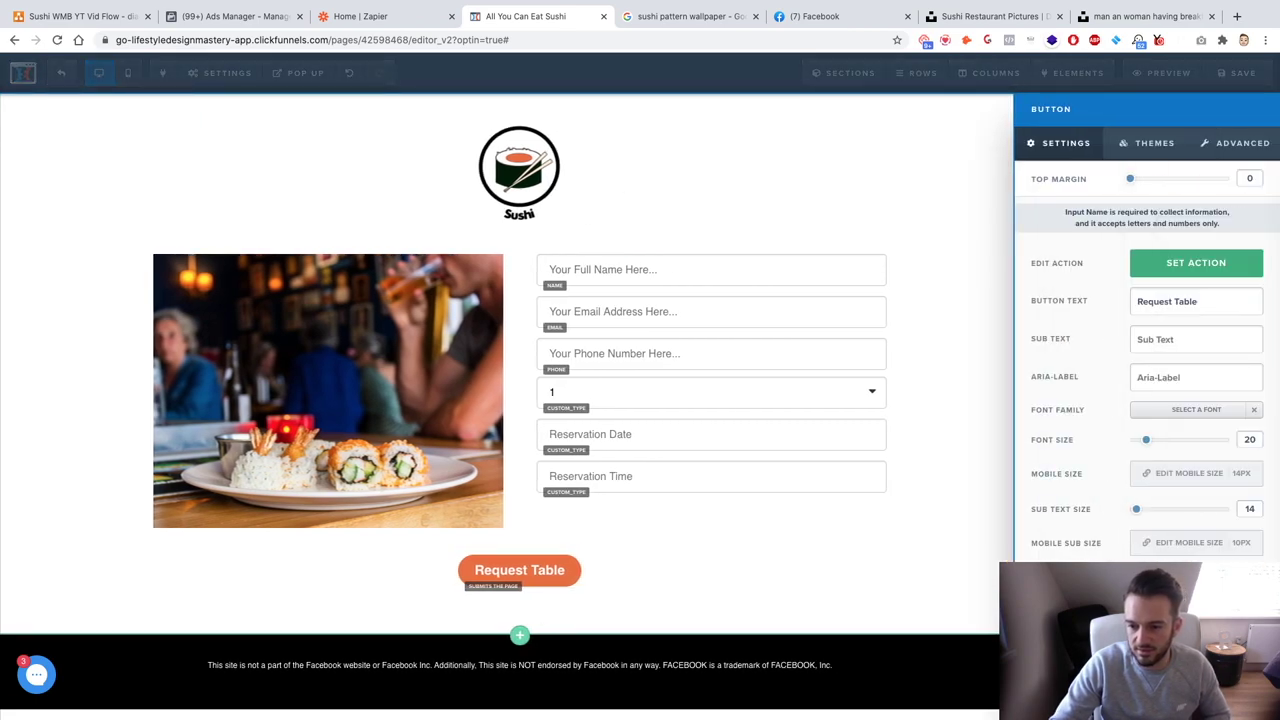
{"action": "left_click", "coordinate": [792, 608]}
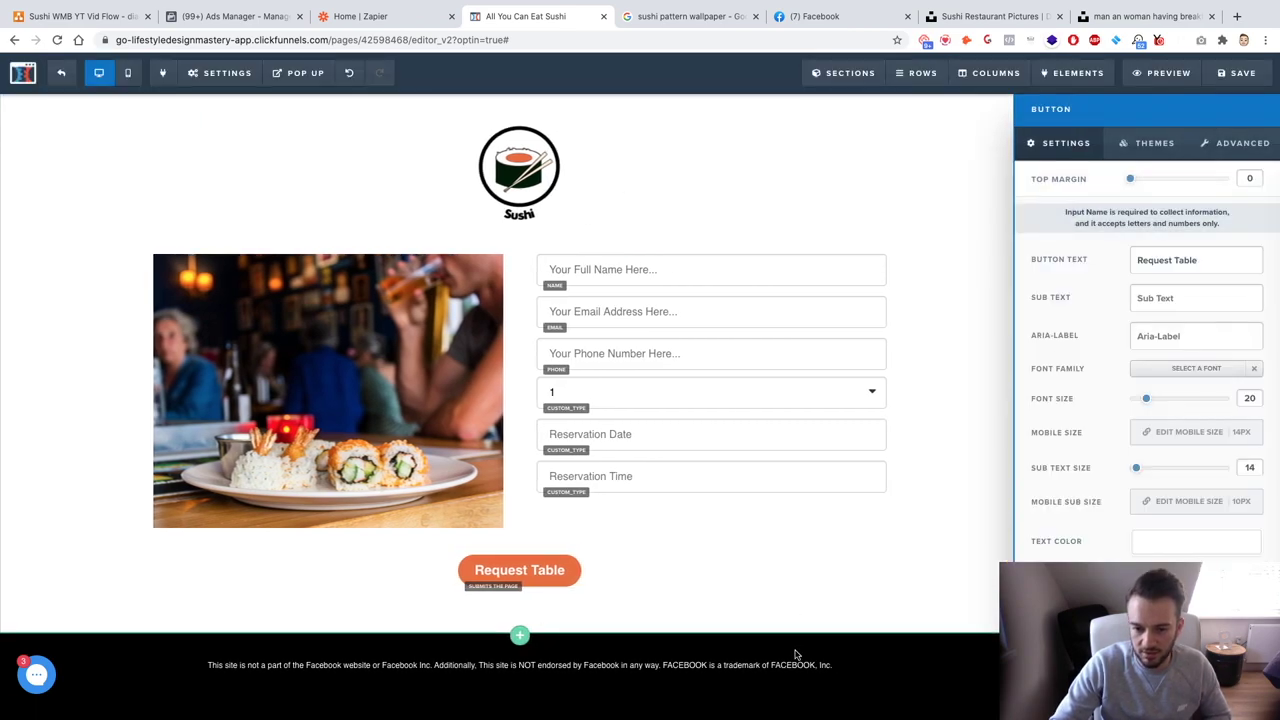
Set the footer disclaimer paragraph's text color to orange, #e96e3a, and close its settings.
{"action": "left_click", "coordinate": [790, 667]}
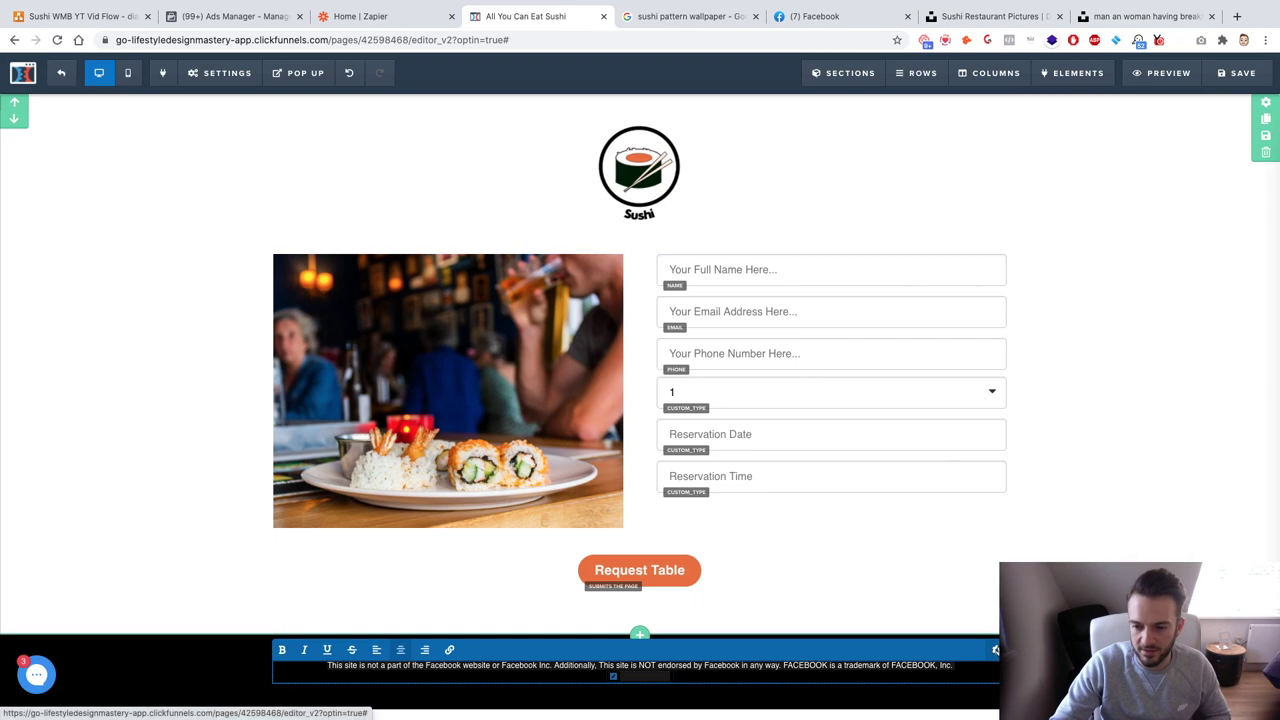
{"action": "left_click", "coordinate": [996, 650]}
{"action": "left_click", "coordinate": [1164, 357]}
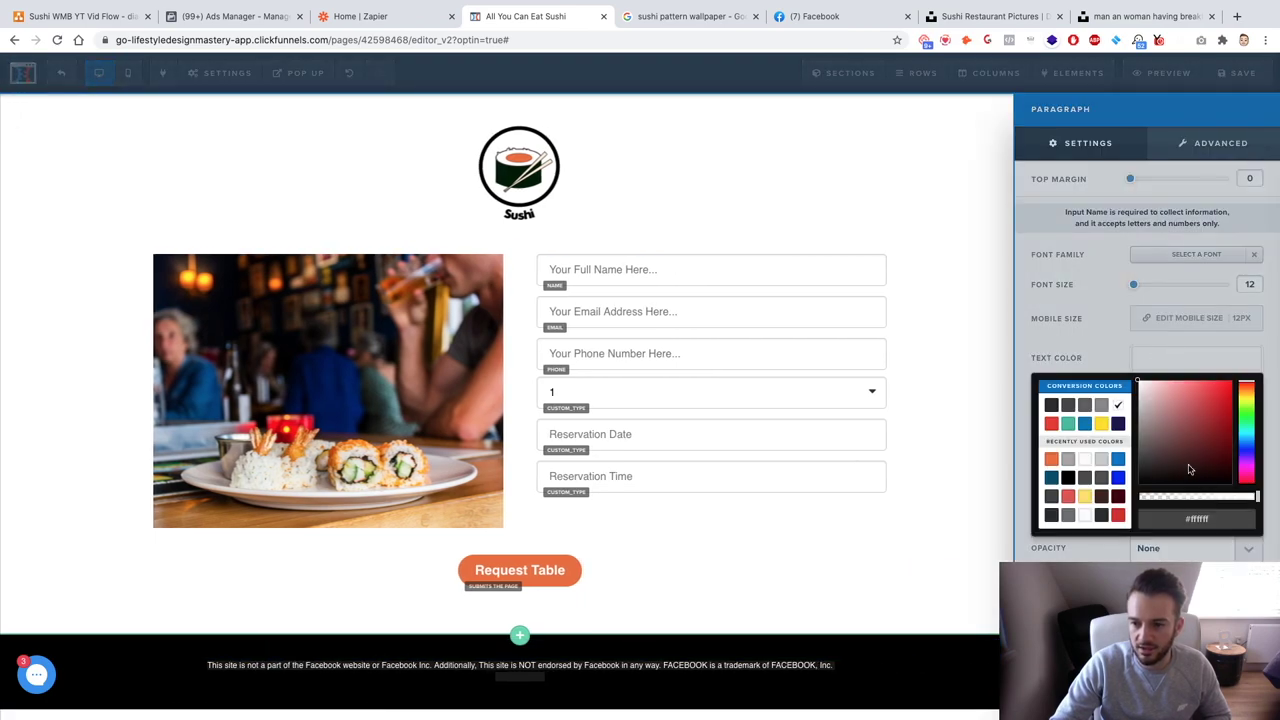
{"action": "type", "text": "#e96e3a"}
{"action": "left_click", "coordinate": [948, 645]}
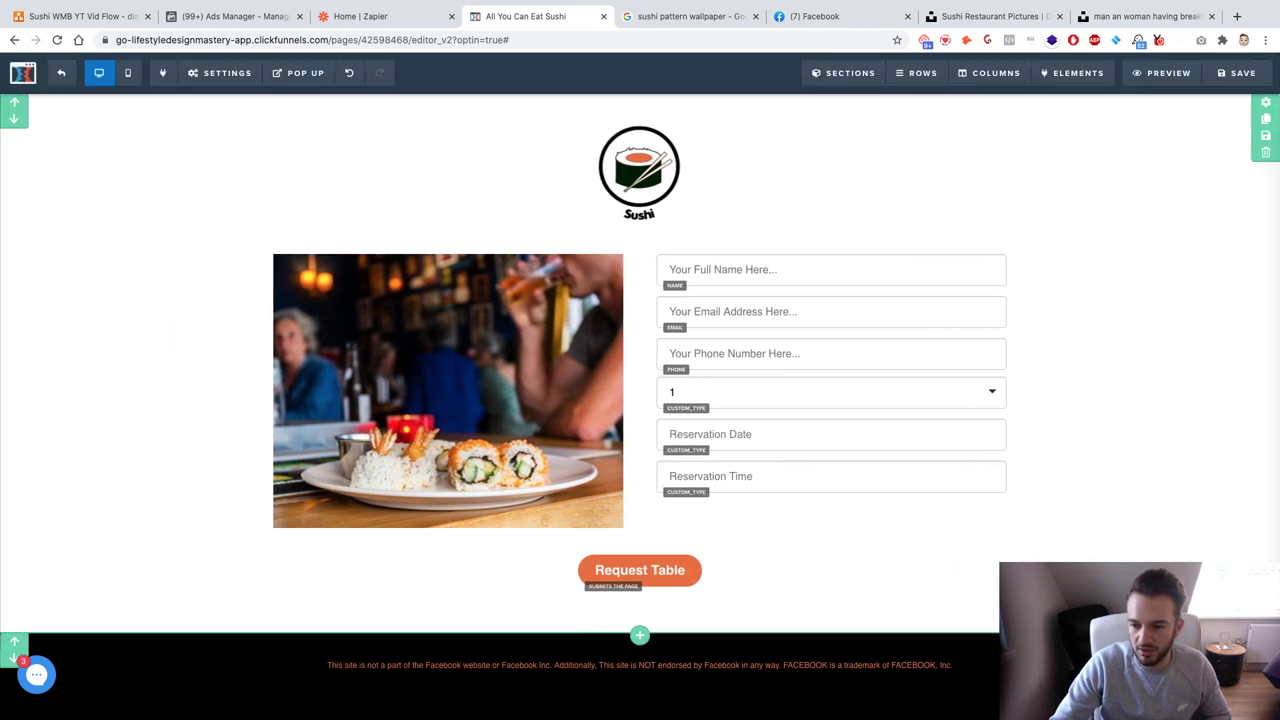
Set the footer section's background color to white, #ffffff, and save the page.
{"action": "left_click", "coordinate": [1265, 102]}
{"action": "left_click", "coordinate": [1175, 402]}
{"action": "left_click", "coordinate": [1175, 402]}
{"action": "left_click", "coordinate": [1175, 402]}
{"action": "left_click", "coordinate": [1116, 443]}
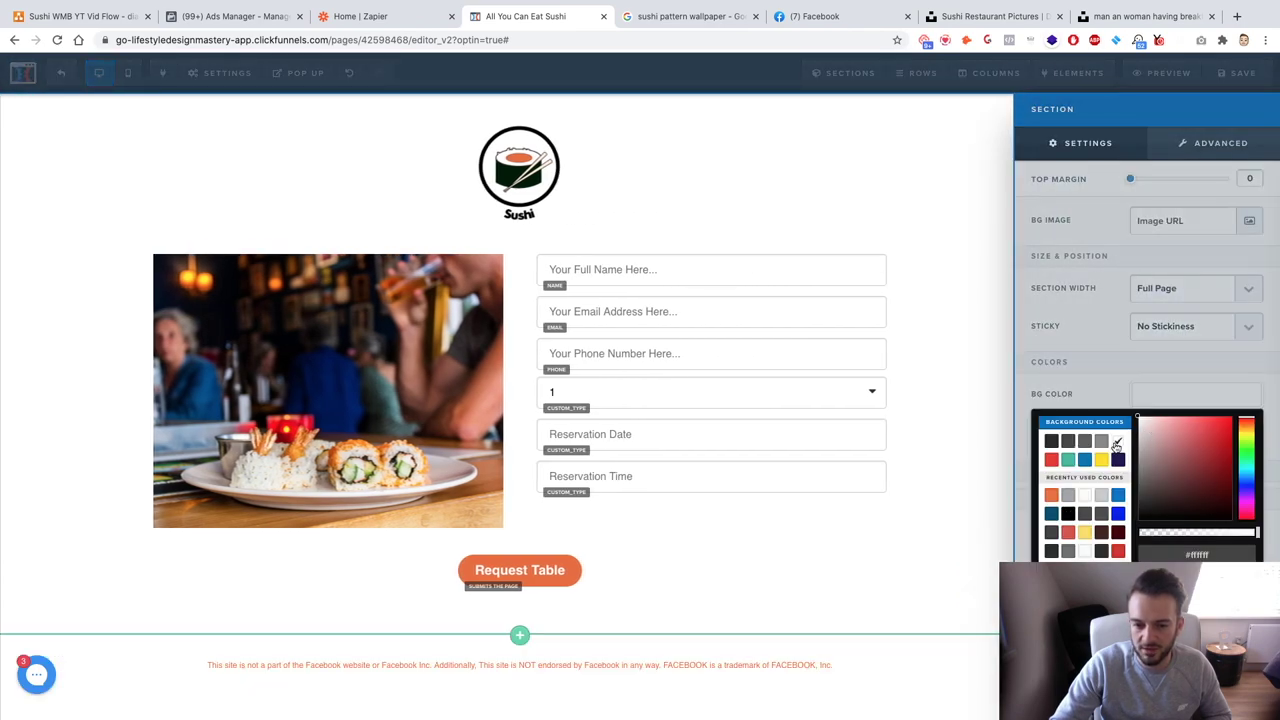
{"action": "left_click", "coordinate": [900, 564]}
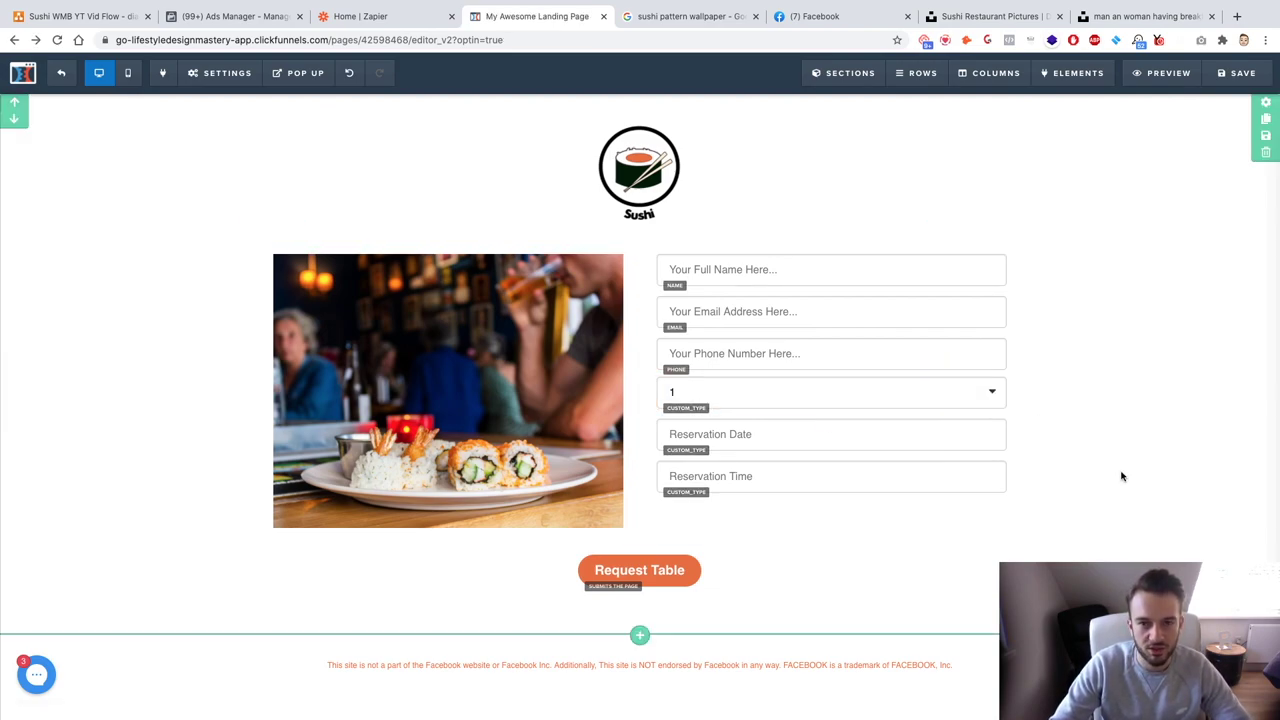
{"action": "left_click", "coordinate": [1220, 82]}
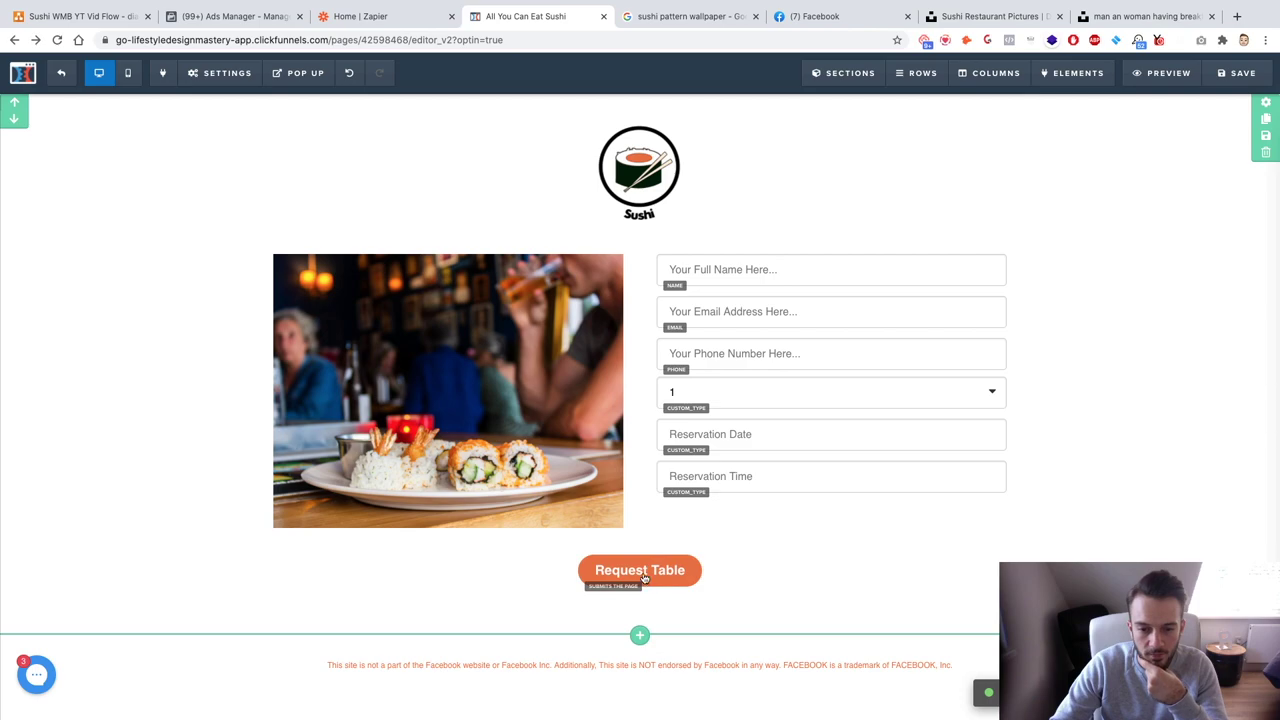
Add a one-column row below the Request Table button, insert a sub-headline in it and open its text for editing.
{"action": "left_click", "coordinate": [641, 615]}
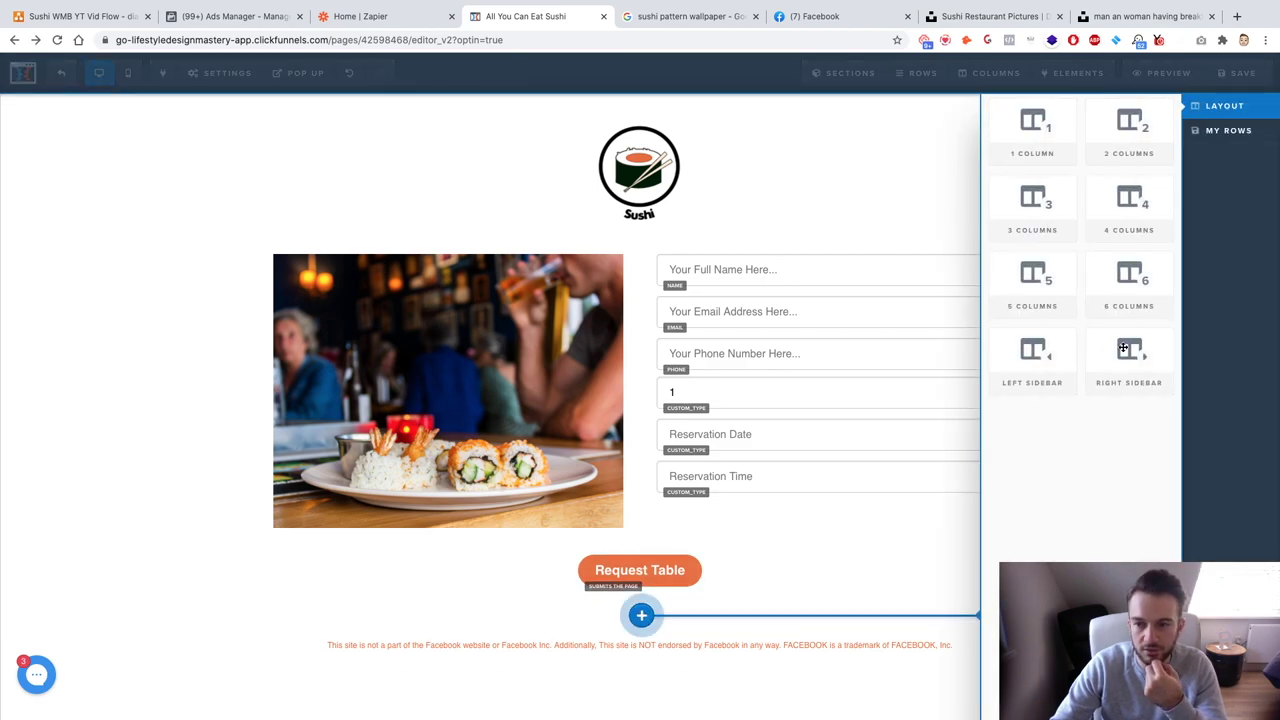
{"action": "left_click", "coordinate": [1017, 153]}
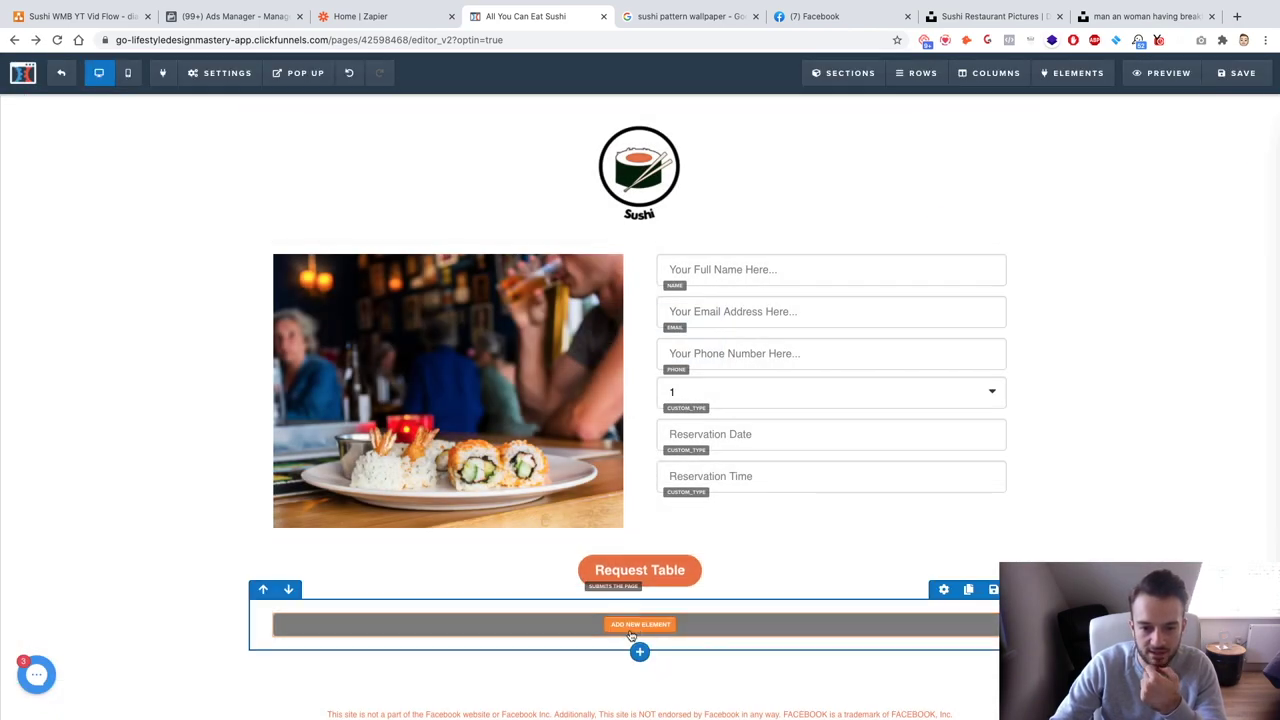
{"action": "left_click", "coordinate": [638, 625]}
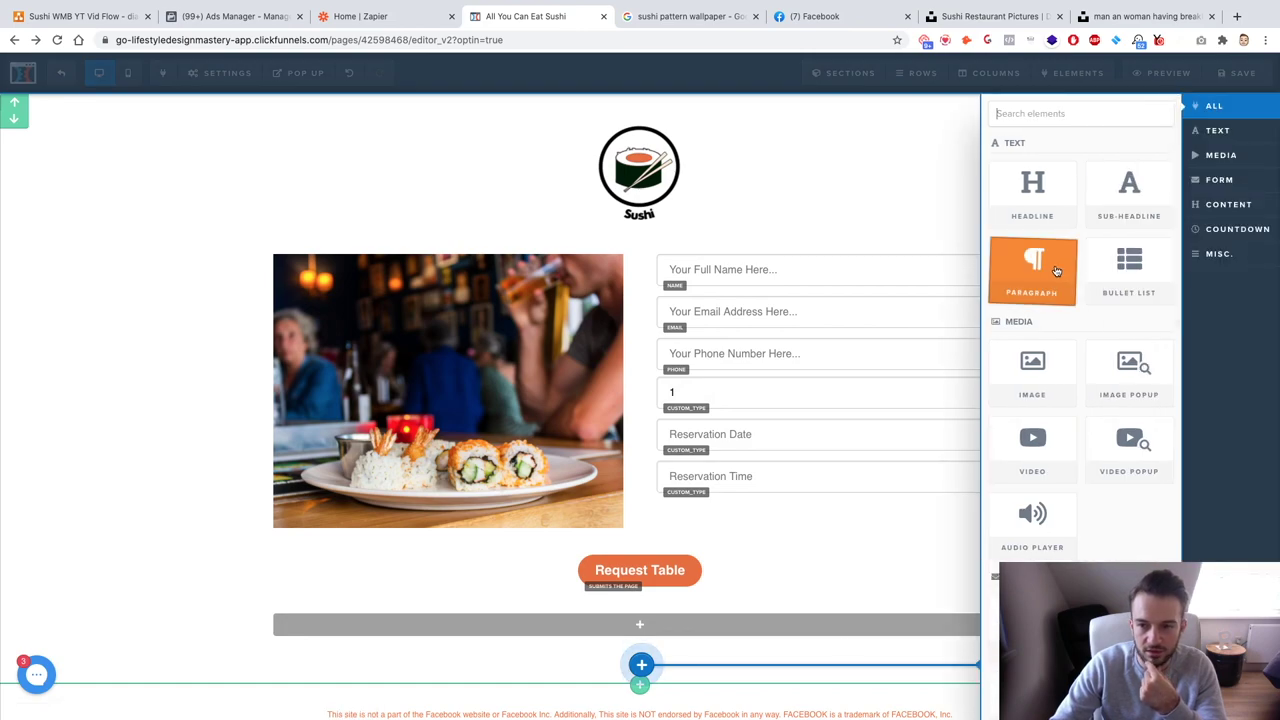
{"action": "left_click", "coordinate": [1119, 187]}
{"action": "left_click", "coordinate": [694, 624]}
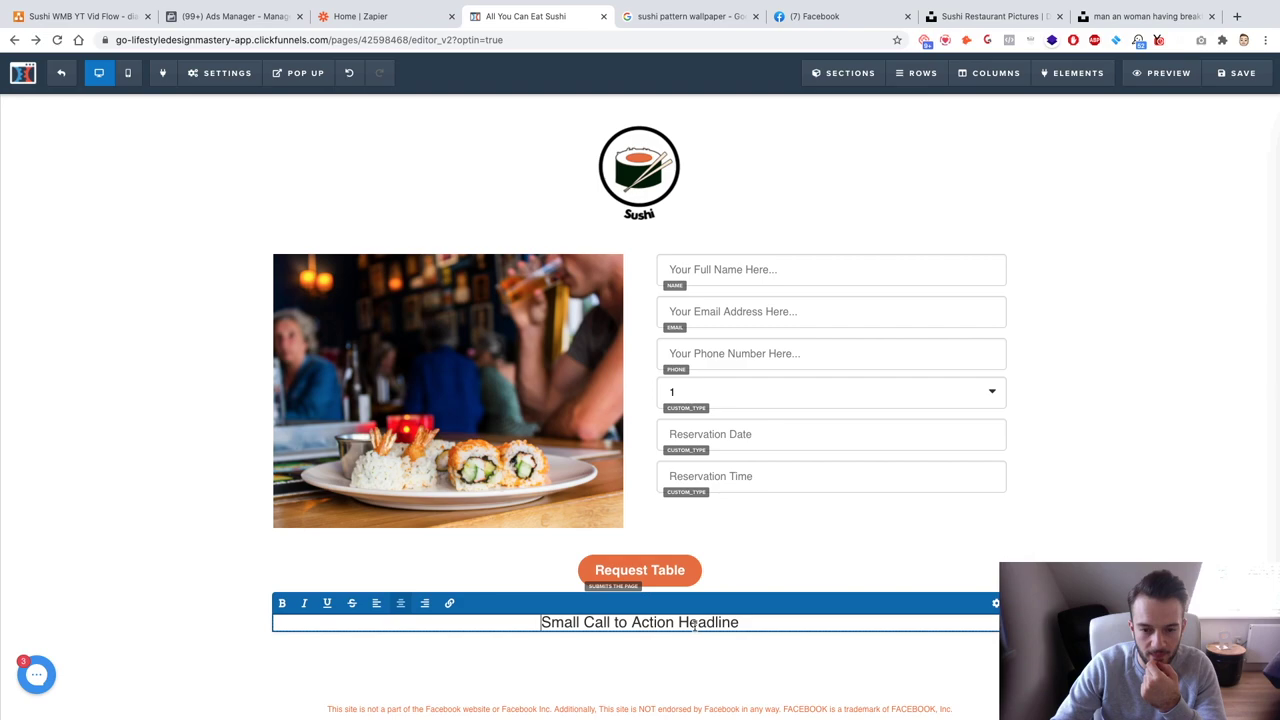
Replace the sub-headline text below the Request Table button with "If you have any specific requests or want to have a same day".
{"action": "triple_click", "coordinate": [699, 624]}
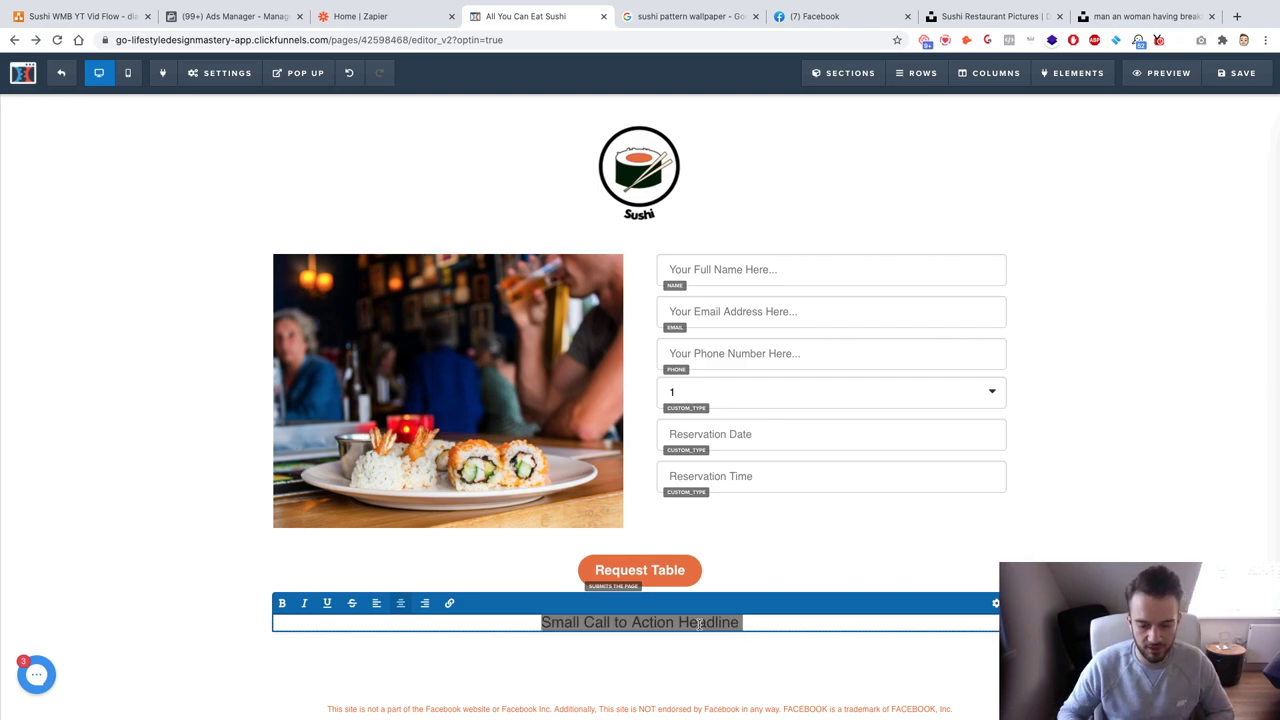
{"action": "left_click", "coordinate": [776, 621]}
{"action": "triple_click", "coordinate": [776, 621]}
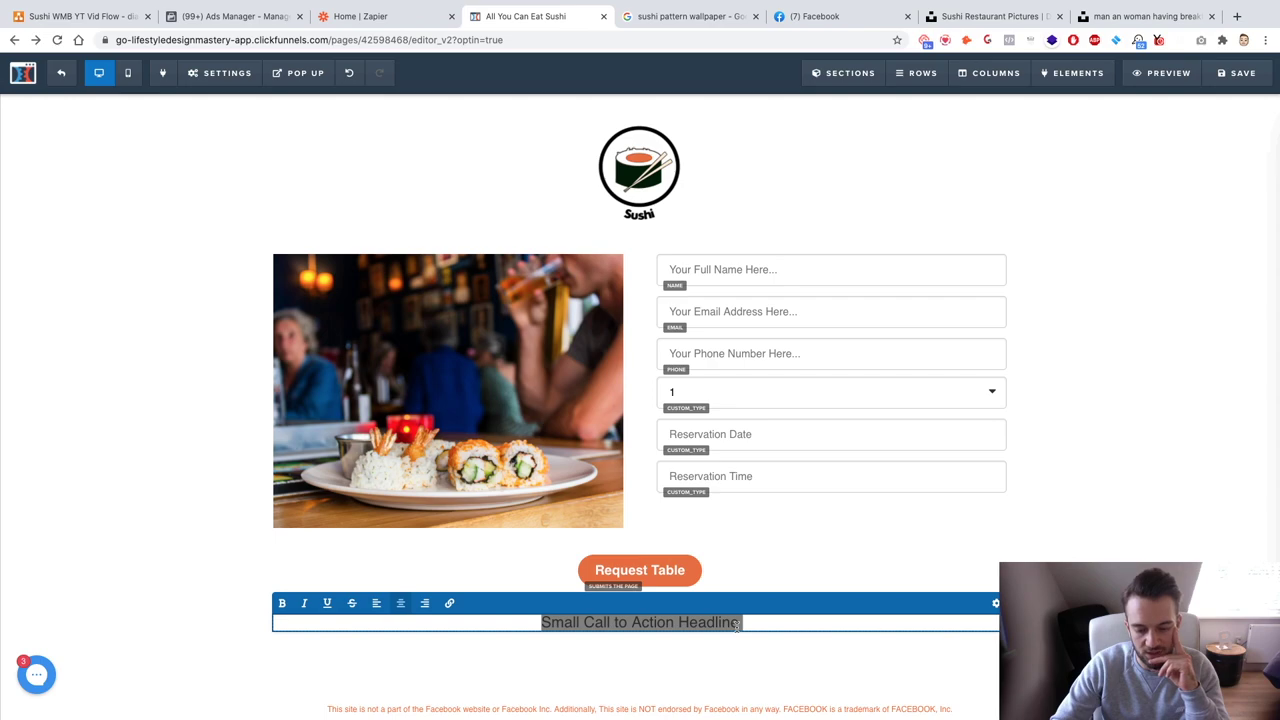
{"action": "type", "text": "If y"}
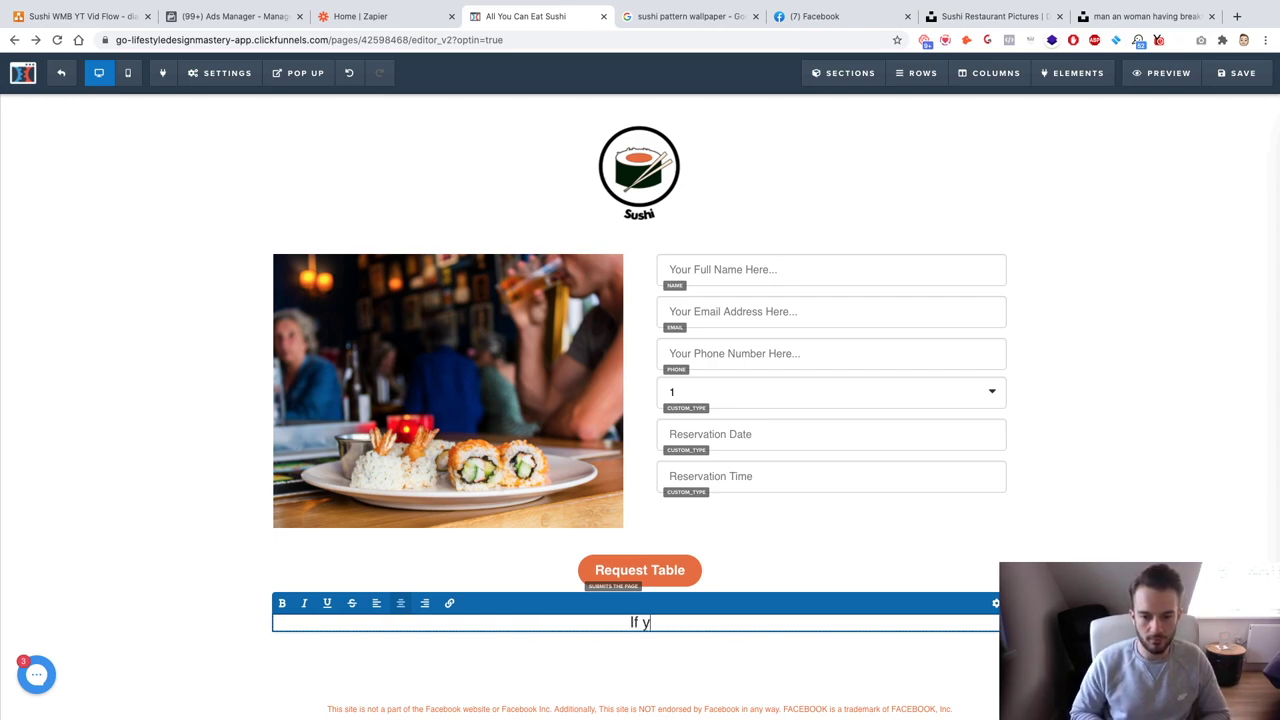
{"action": "type", "text": "ou have any speciifc"}
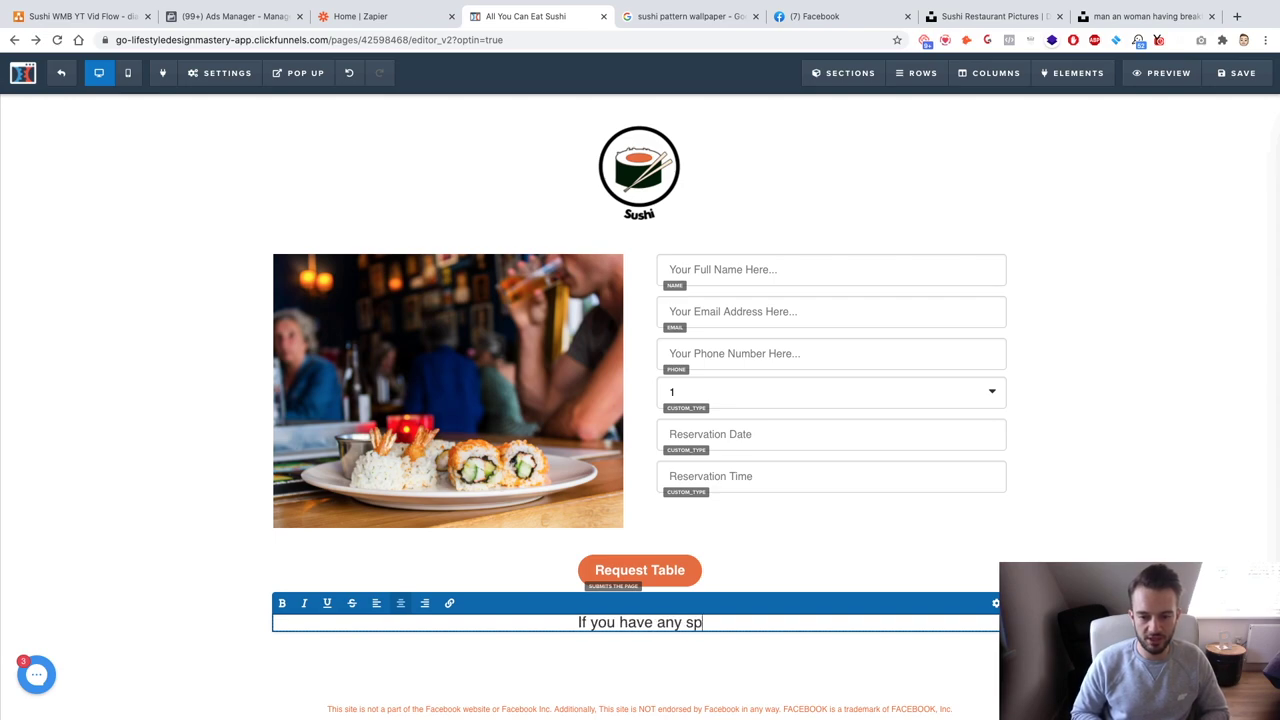
{"action": "key", "text": "BackSpace"}
{"action": "key", "text": "BackSpace"}
{"action": "key", "text": "BackSpace"}
{"action": "type", "text": "fic"}
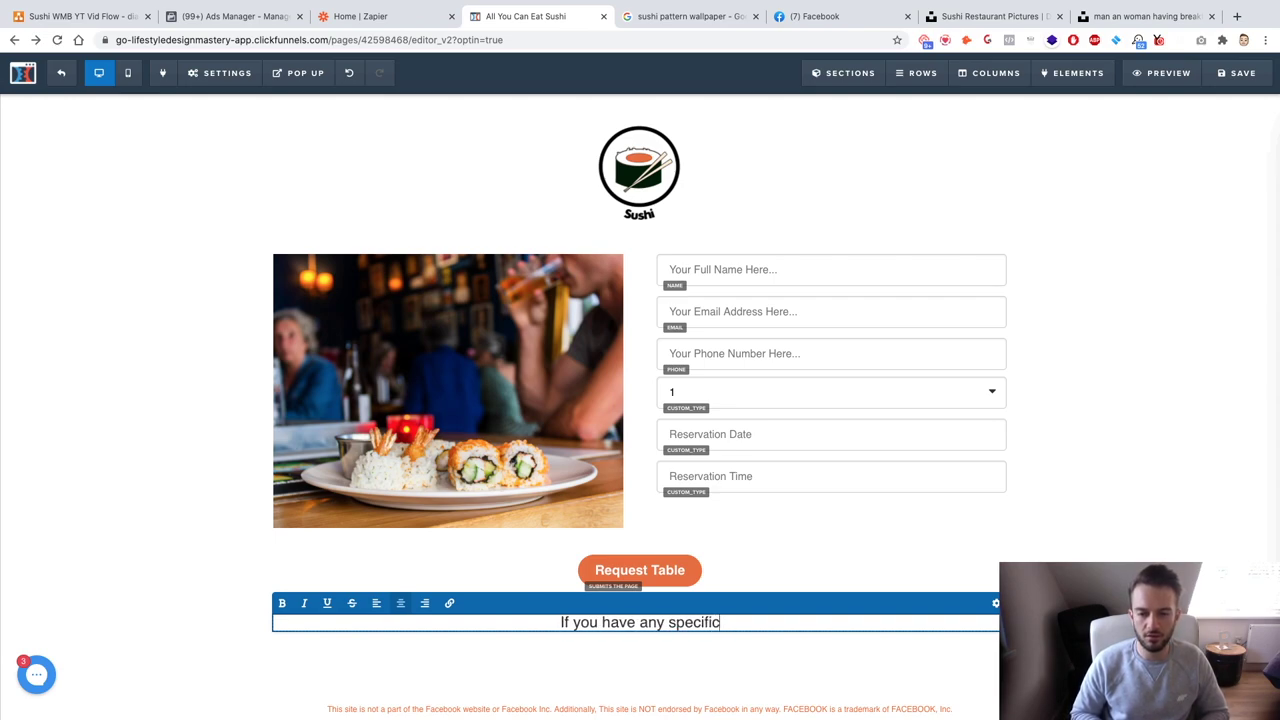
{"action": "type", "text": " requests or want"}
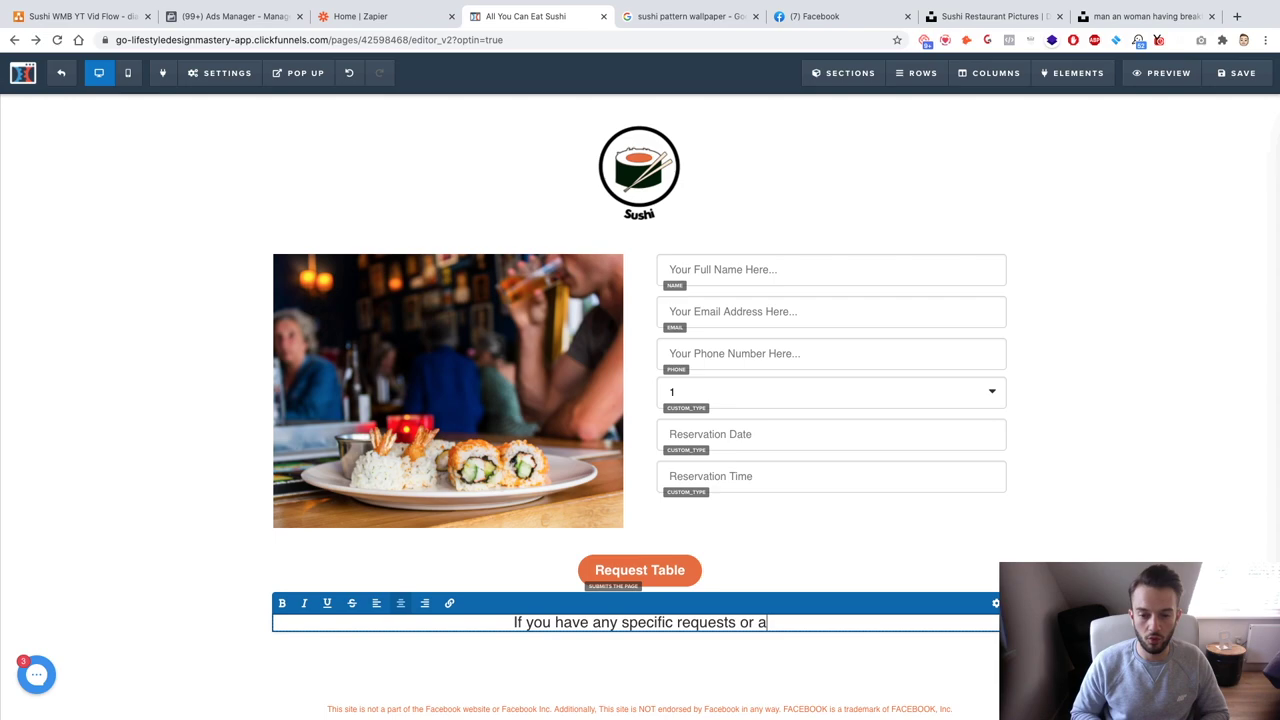
{"action": "type", "text": " to have a same "}
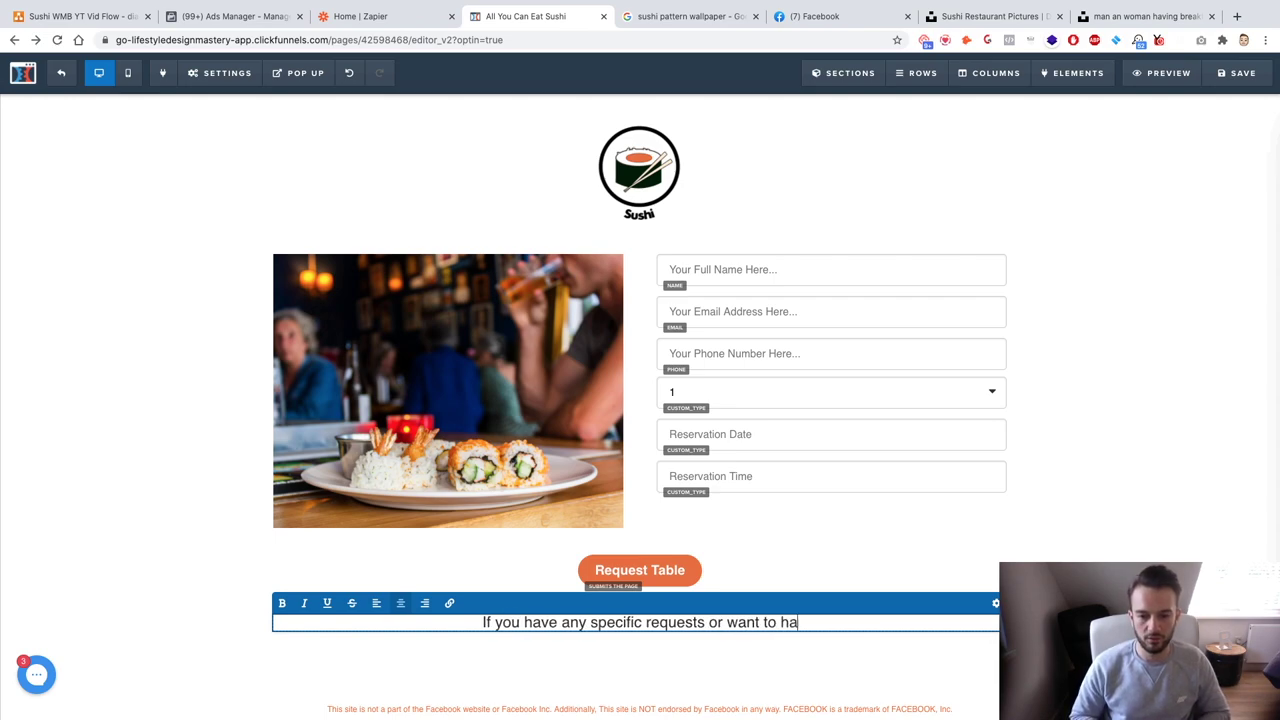
{"action": "type", "text": "day"}
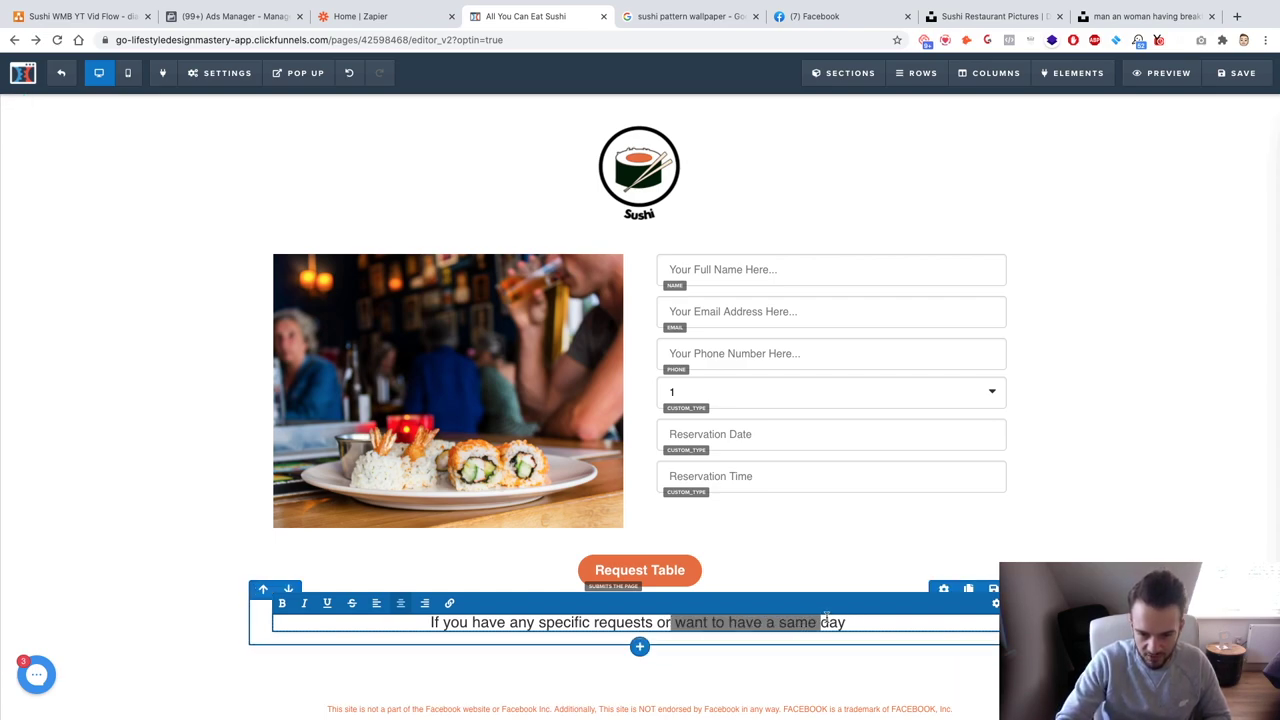
Reword the sentence after "or" as "if you want to book within the next 24-hours, please give us a call on" plus the phone number.
{"action": "left_click_drag", "start_coordinate": [826, 614], "coordinate": [845, 615]}
{"action": "type", "text": "if you want to book wi"}
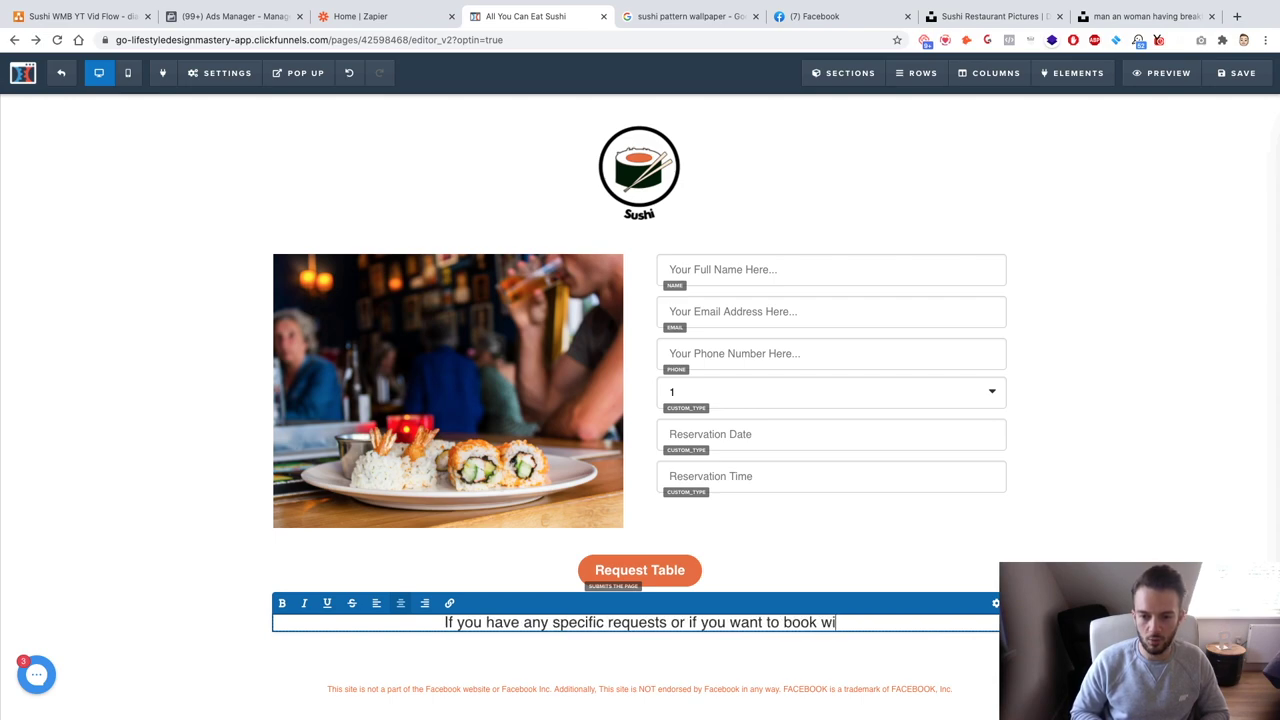
{"action": "type", "text": "thin the next 2"}
{"action": "type", "text": "4-hours, click"}
{"action": "key", "text": "BackSpace"}
{"action": "key", "text": "BackSpace"}
{"action": "key", "text": "BackSpace"}
{"action": "key", "text": "BackSpace"}
{"action": "key", "text": "BackSpace"}
{"action": "type", "text": "please give us a call on +77"}
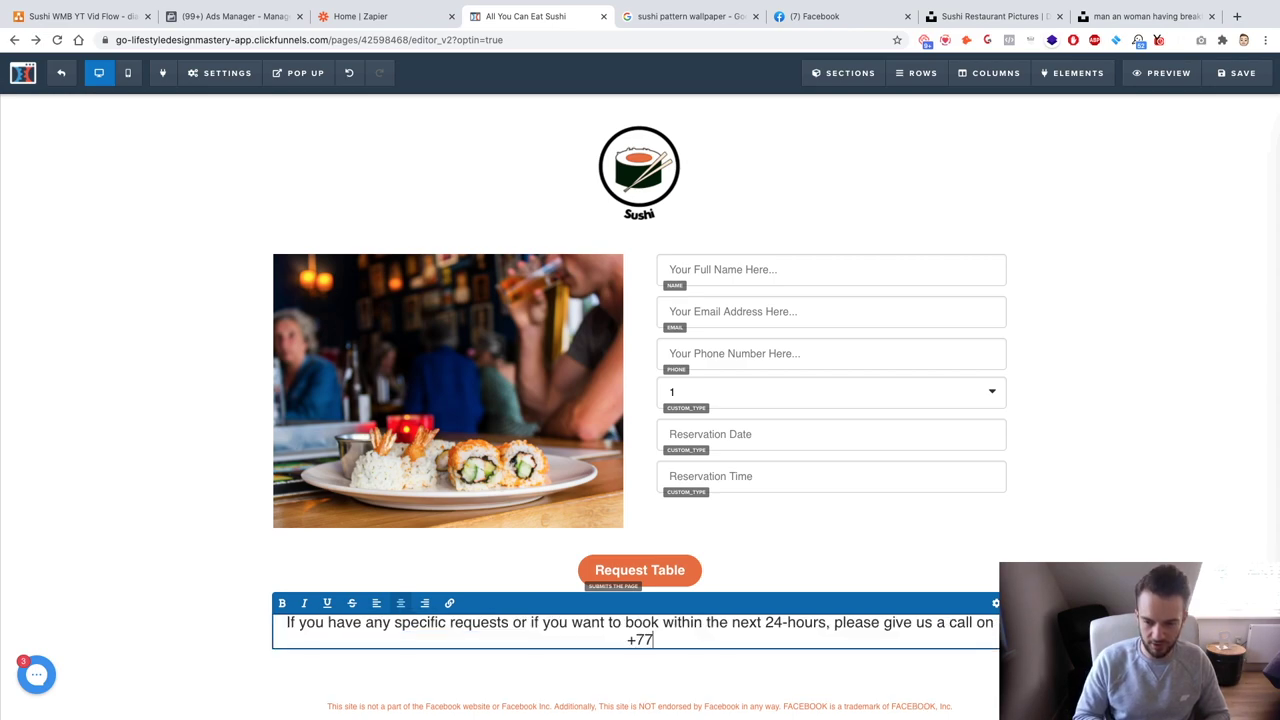
{"action": "type", "text": "7777777777"}
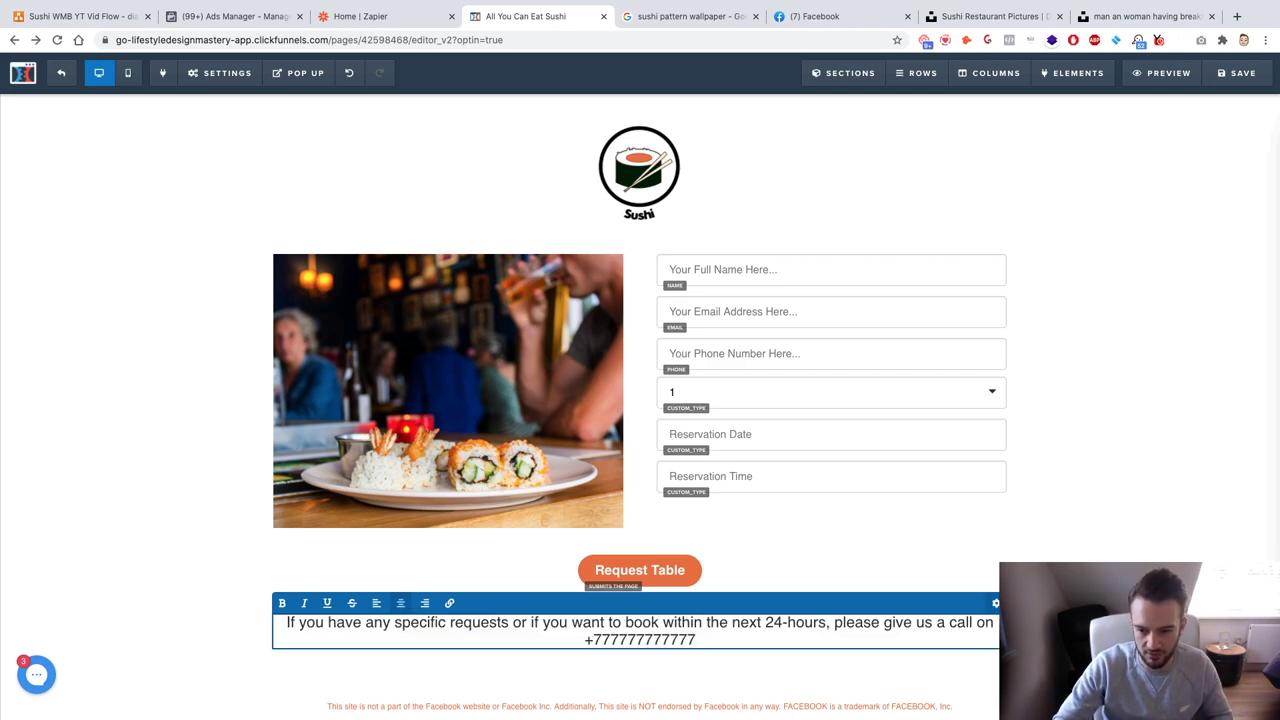
Insert a line break before "please give us a call on" in the sub-headline and finish editing the text.
{"action": "left_click", "coordinate": [836, 621]}
{"action": "key", "text": "Return"}
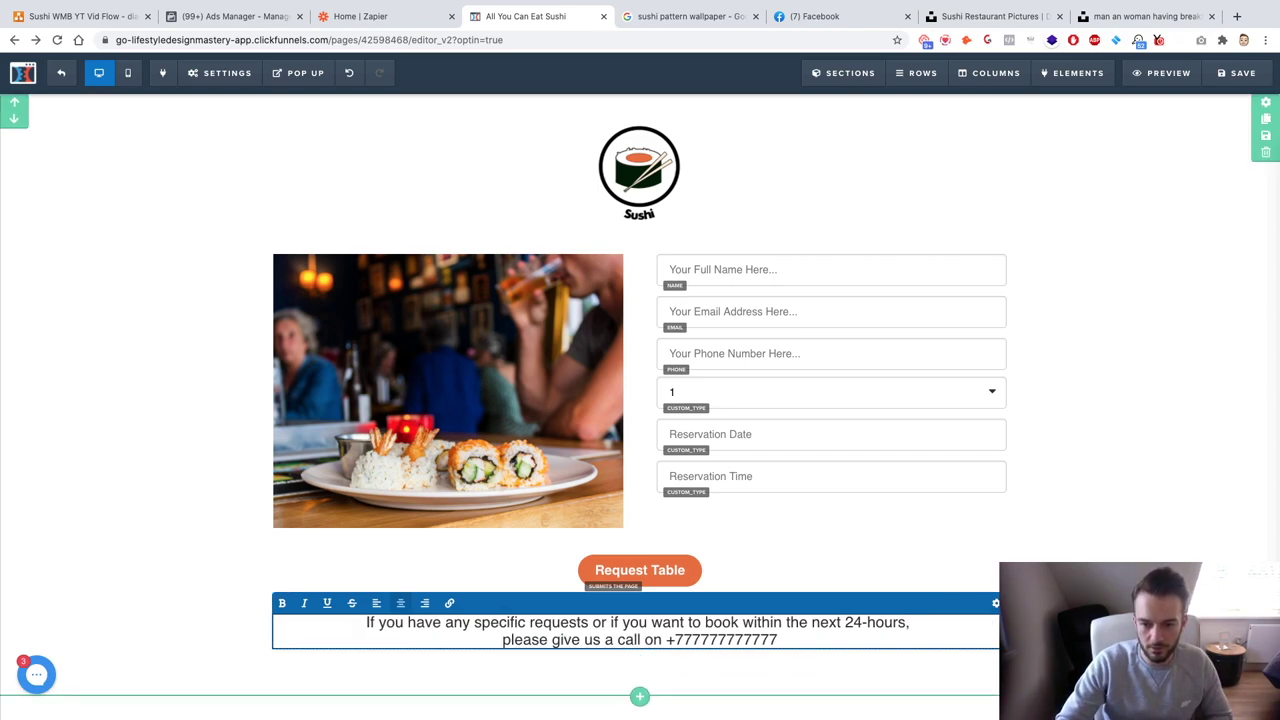
{"action": "key", "text": "Escape"}
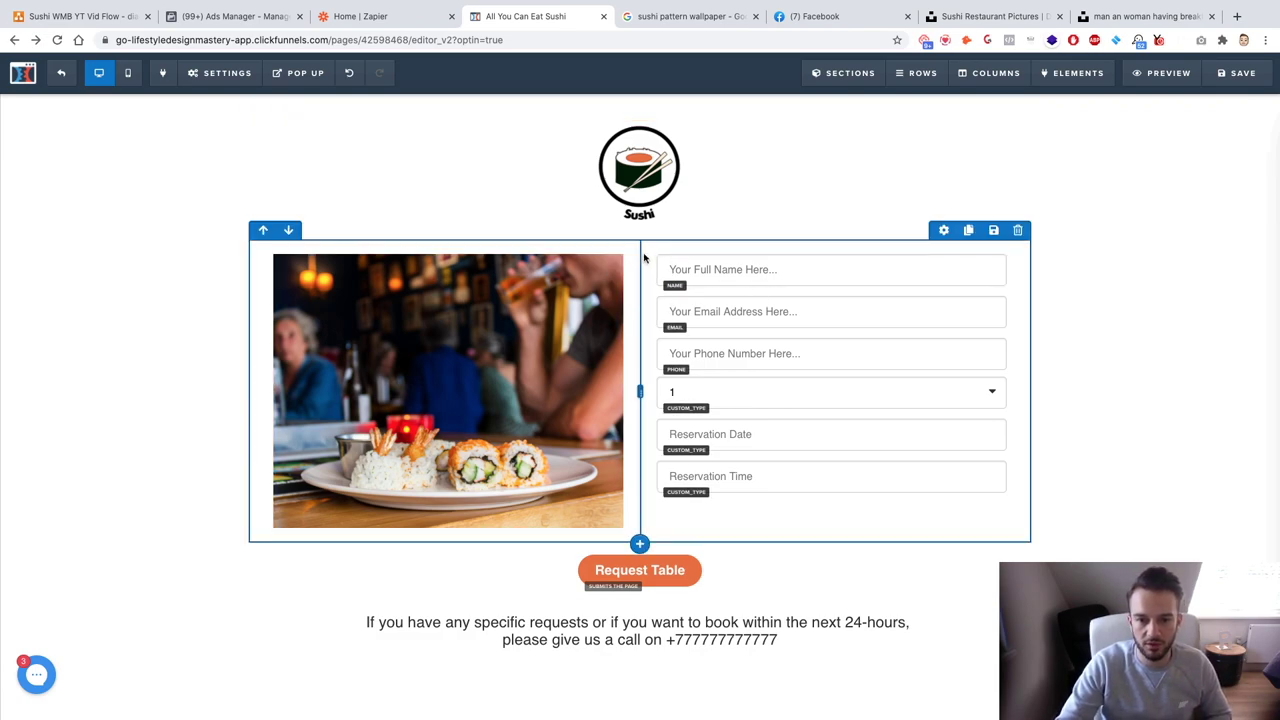
Add a two-column row and move it above the row holding the restaurant photo and reservation form.
{"action": "left_click", "coordinate": [641, 543]}
{"action": "left_click", "coordinate": [1130, 130]}
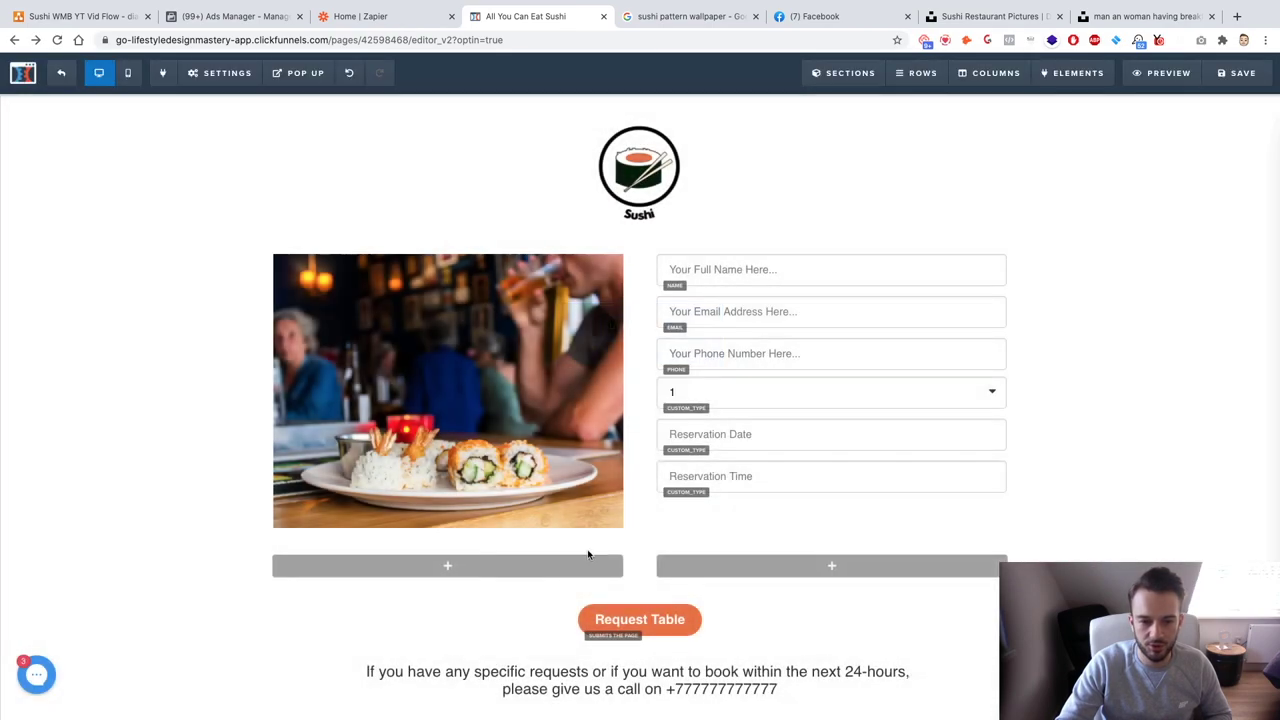
{"action": "left_click", "coordinate": [261, 529]}
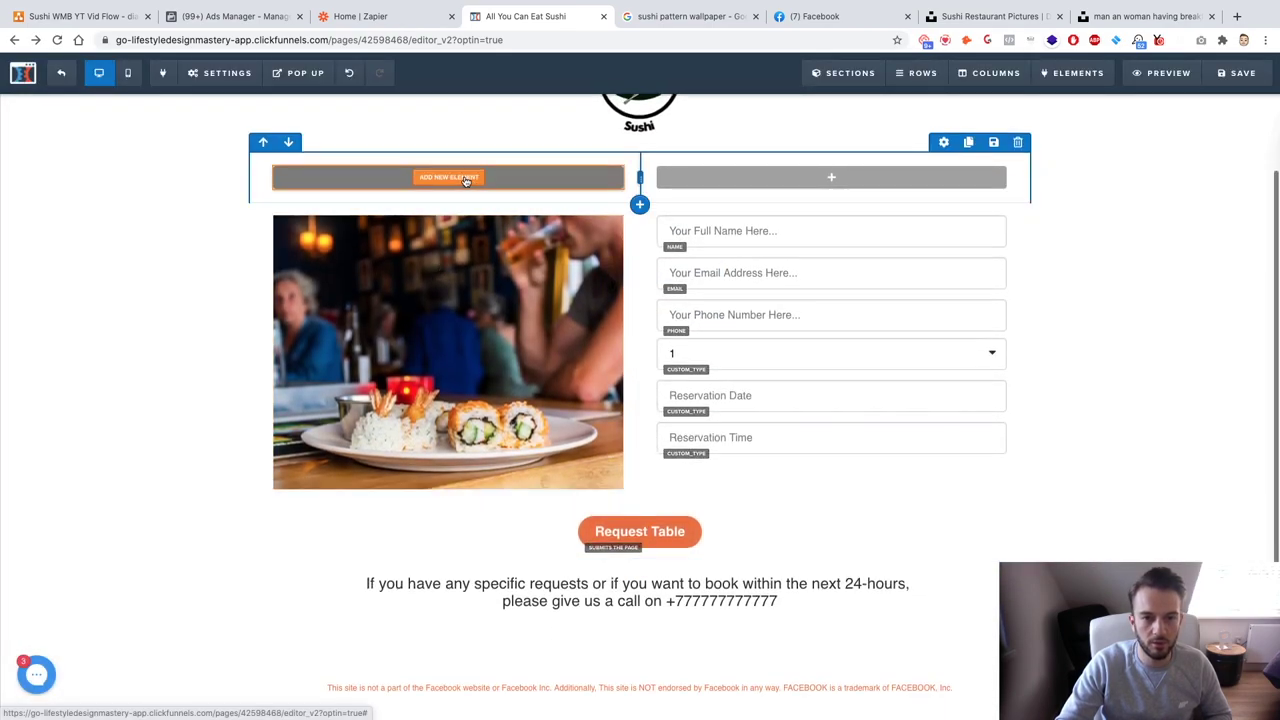
Insert a sub-headline above the photo, duplicate it and move the copy into the empty column above the form.
{"action": "left_click", "coordinate": [465, 178]}
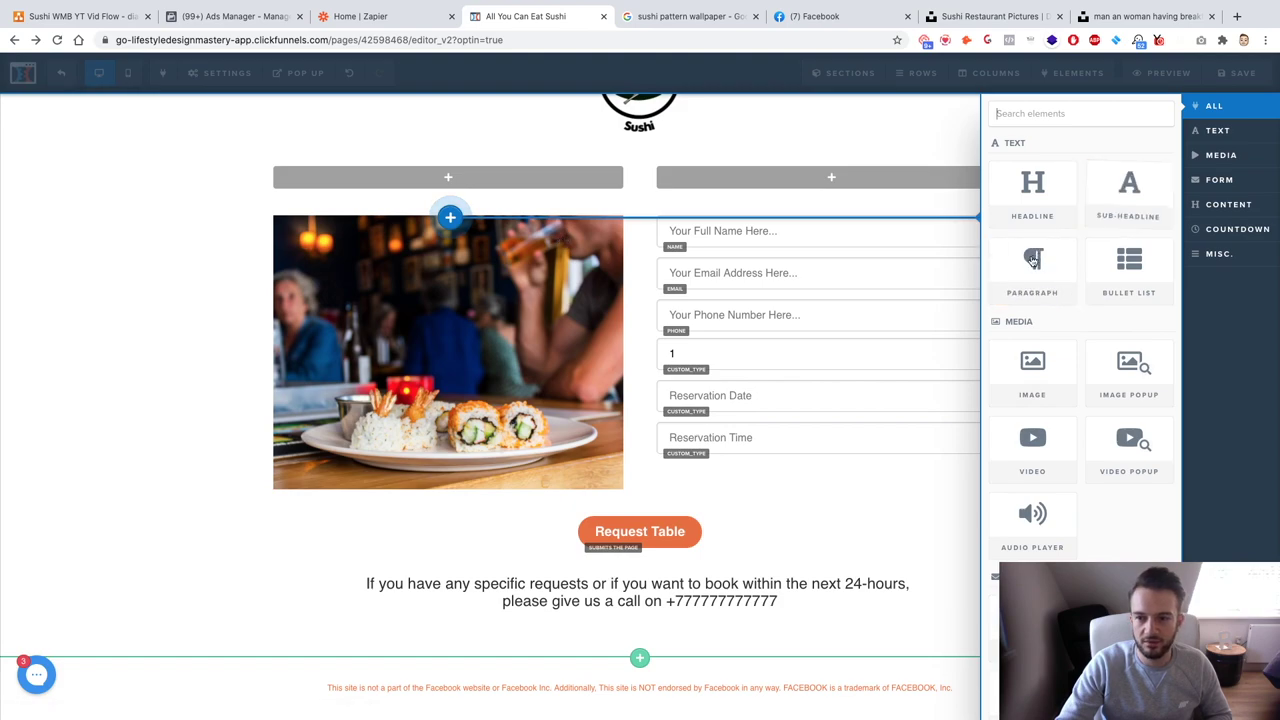
{"action": "left_click", "coordinate": [1110, 212]}
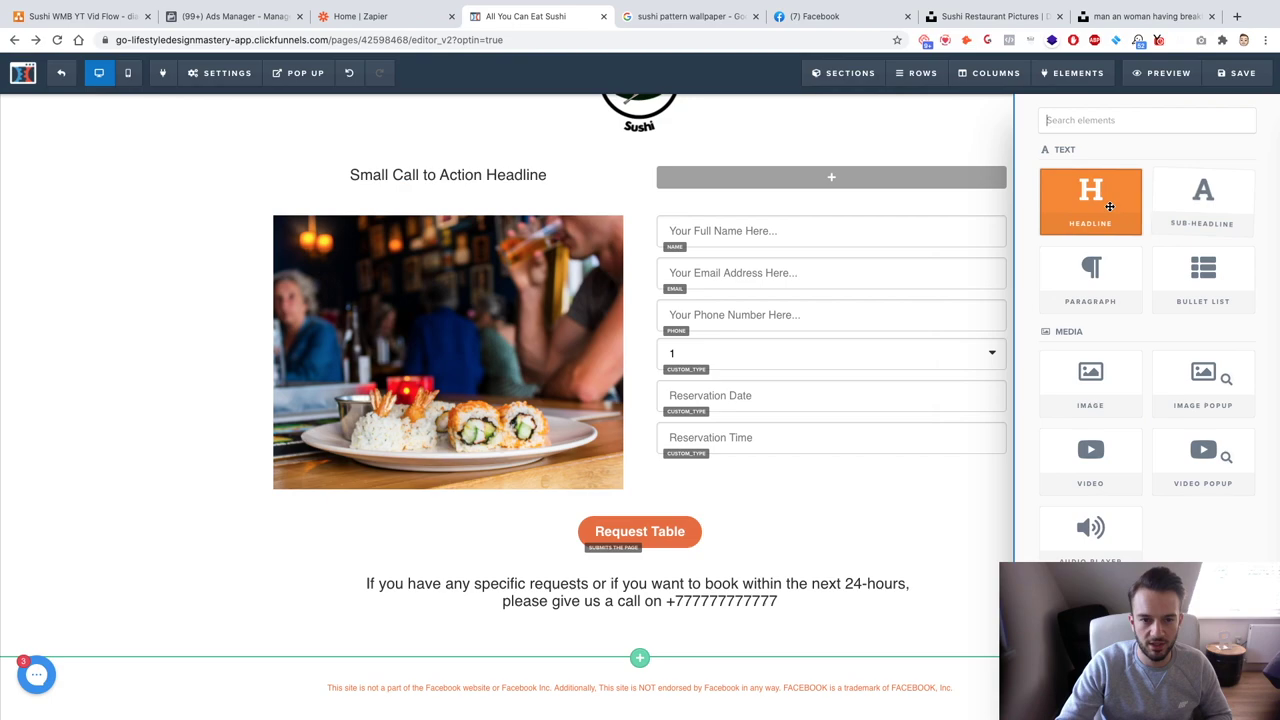
{"action": "left_click", "coordinate": [450, 193]}
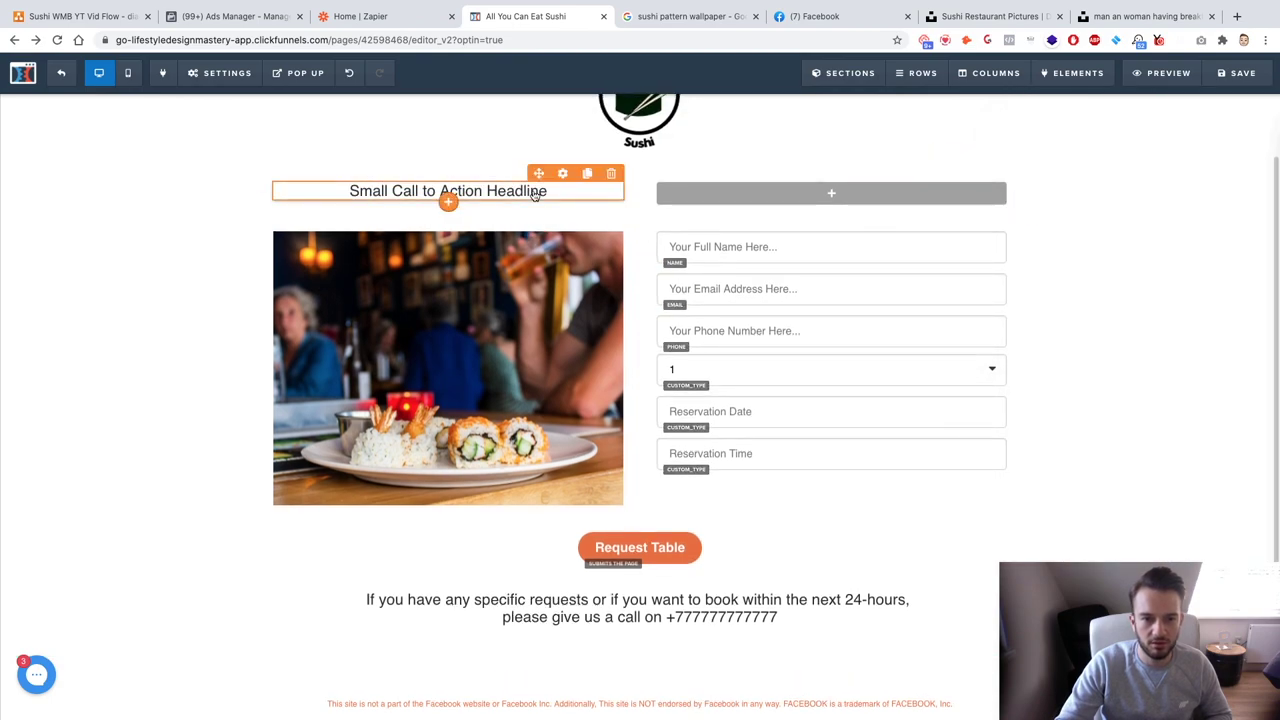
{"action": "left_click", "coordinate": [587, 174]}
{"action": "left_click_drag", "start_coordinate": [499, 195], "coordinate": [788, 210]}
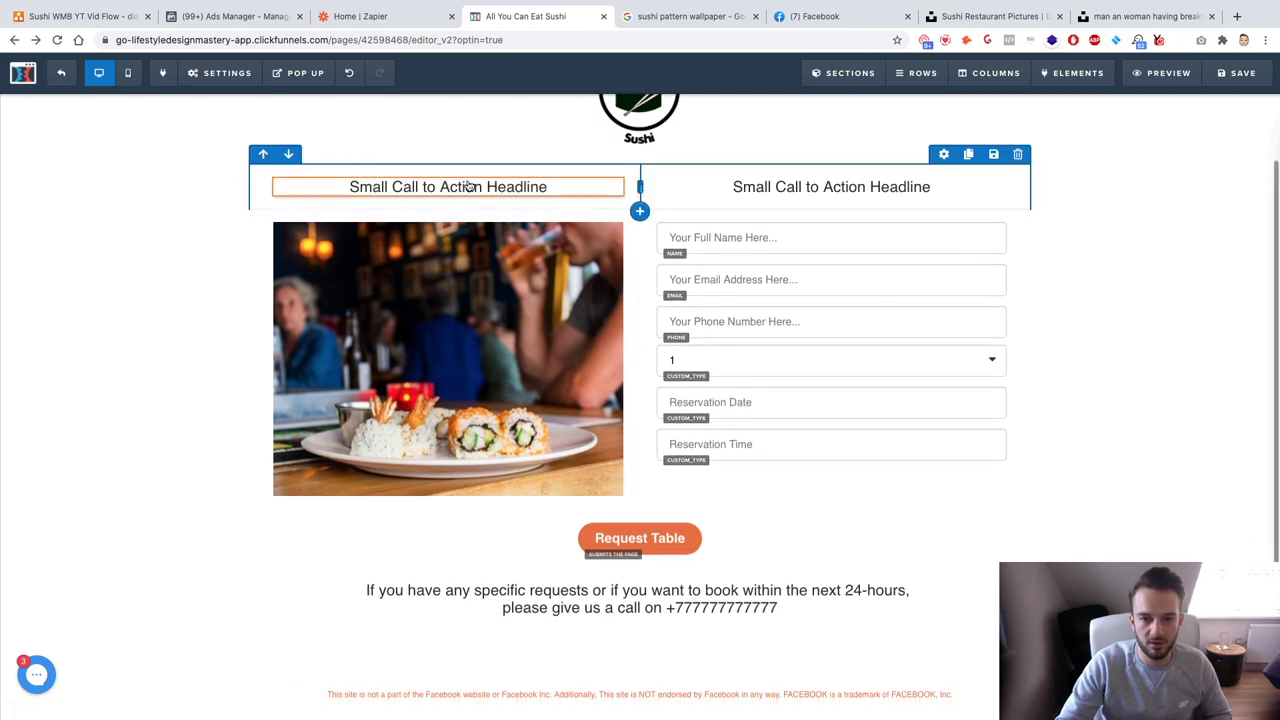
Replace the sub-headline above the form with "Leave your contact details and we will be in touch to confirm your reservation.".
{"action": "triple_click", "coordinate": [784, 187]}
{"action": "key", "text": "BackSpace"}
{"action": "type", "text": "Leave us your d"}
{"action": "key", "text": "BackSpace"}
{"action": "key", "text": "BackSpace"}
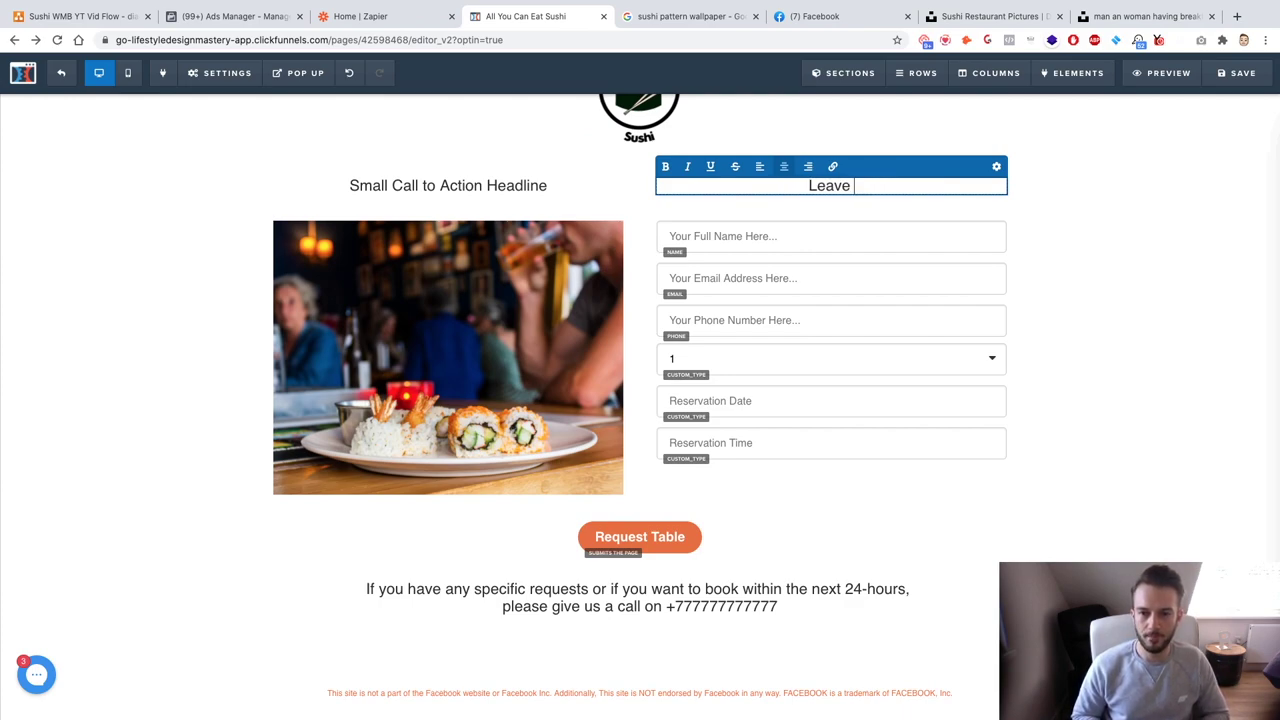
{"action": "type", "text": "contact det"}
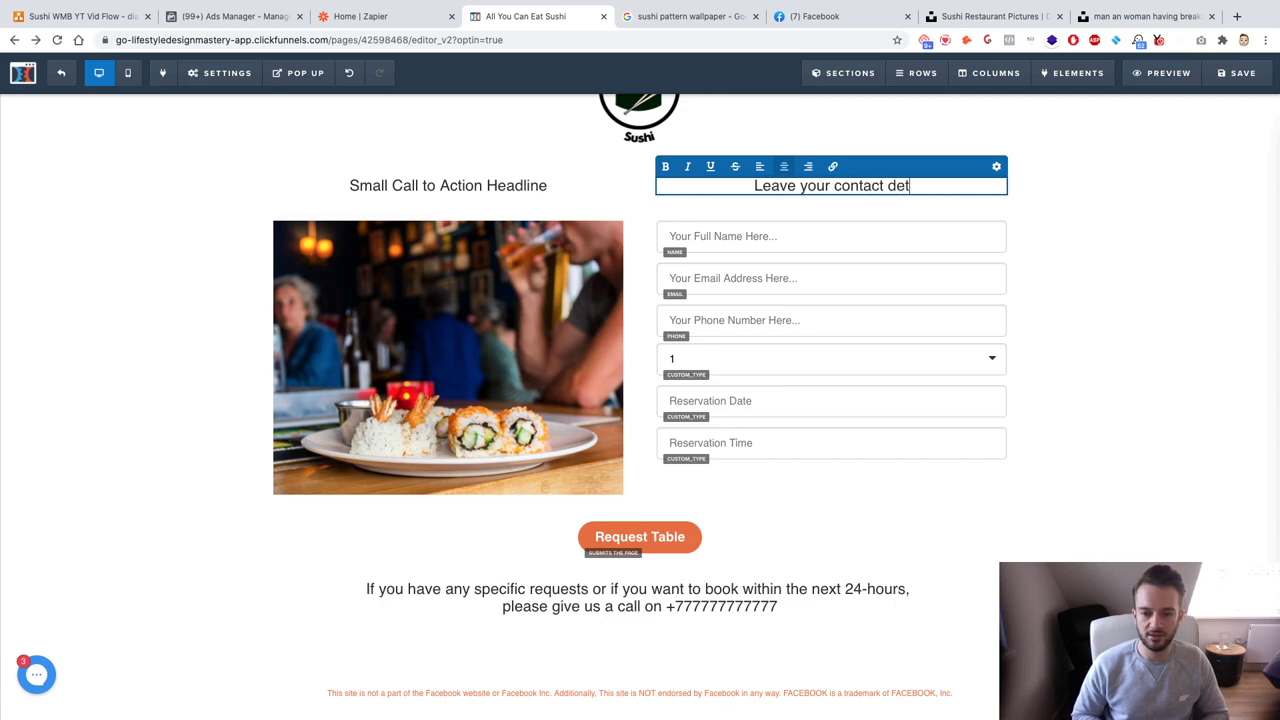
{"action": "type", "text": "ails and we will be in touch to confirm your reservartio"}
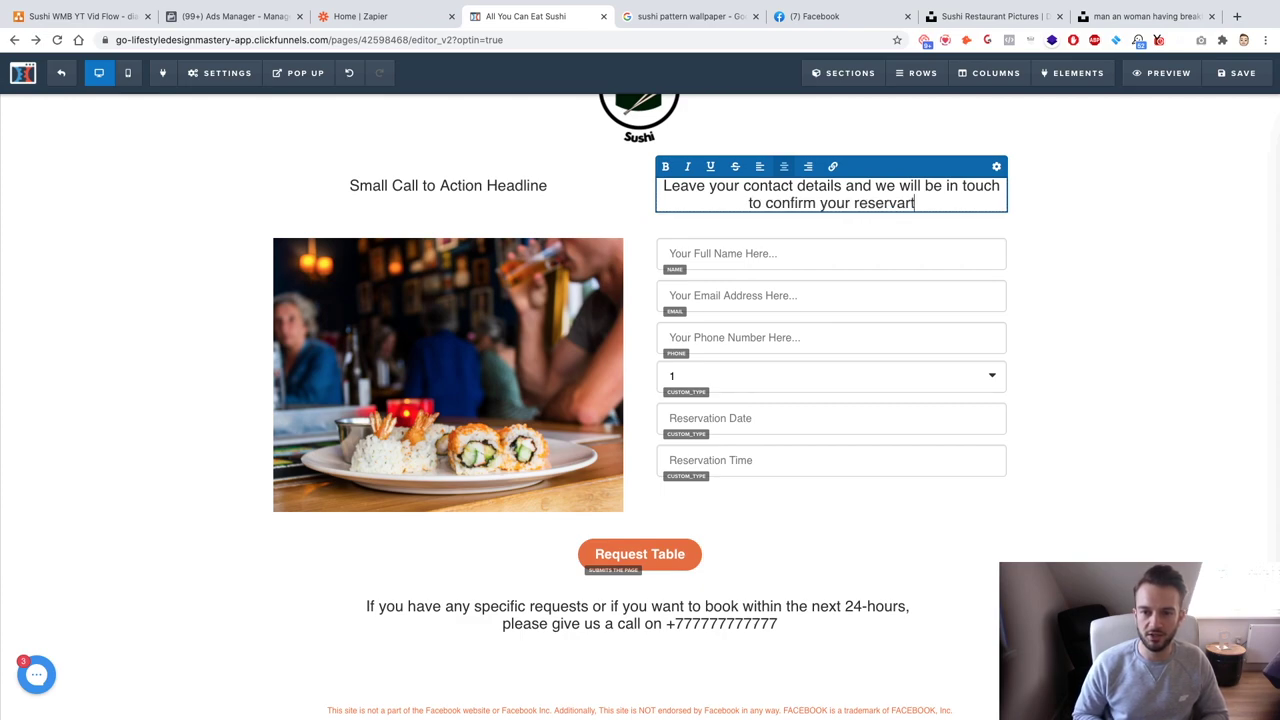
{"action": "key", "text": "BackSpace"}
{"action": "key", "text": "BackSpace"}
{"action": "key", "text": "BackSpace"}
{"action": "key", "text": "BackSpace"}
{"action": "type", "text": "tion"}
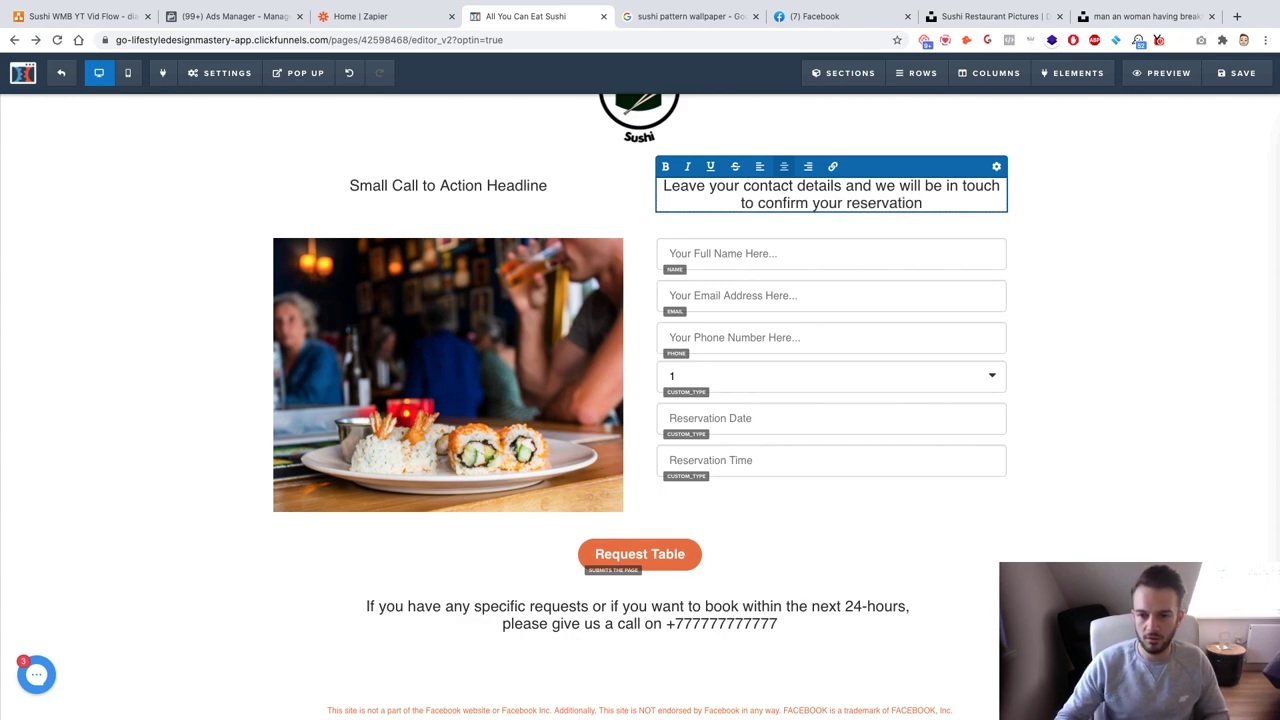
{"action": "type", "text": "."}
{"action": "left_click", "coordinate": [1123, 271]}
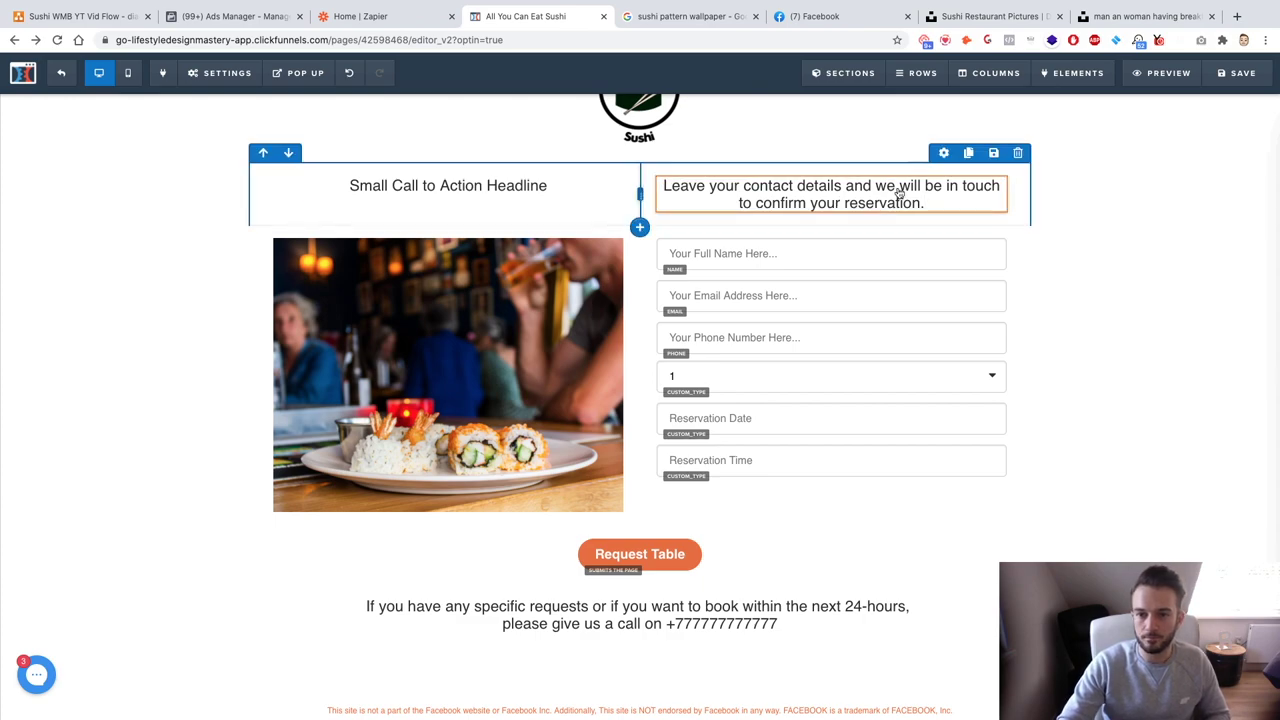
Set the top padding of the two-column row with the photo and form to 0 and close its settings.
{"action": "left_click", "coordinate": [946, 168]}
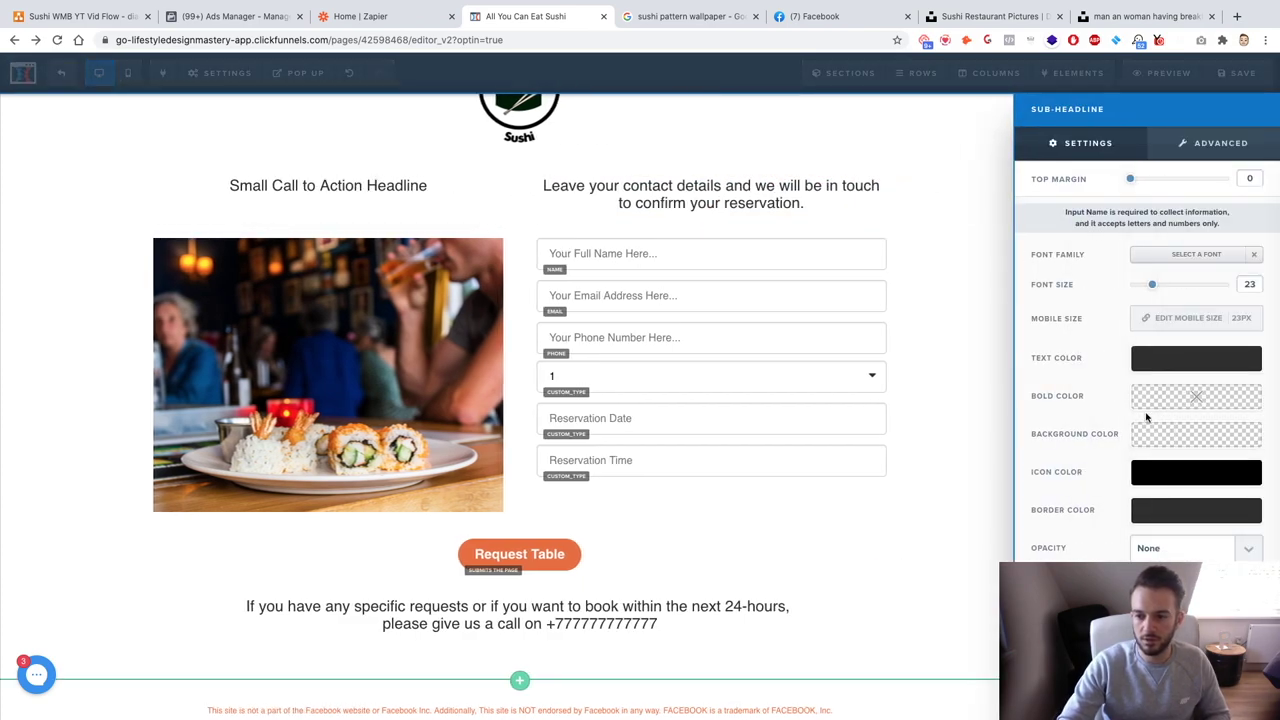
{"action": "left_click", "coordinate": [960, 289]}
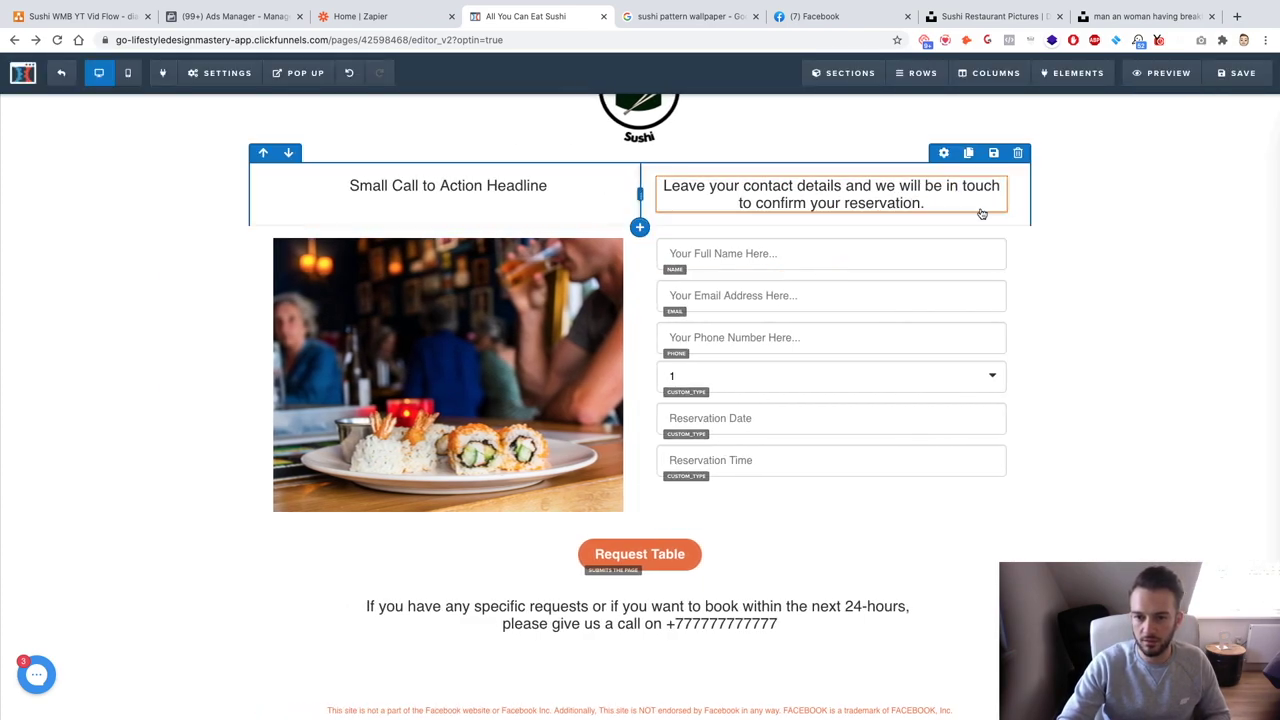
{"action": "left_click", "coordinate": [944, 216]}
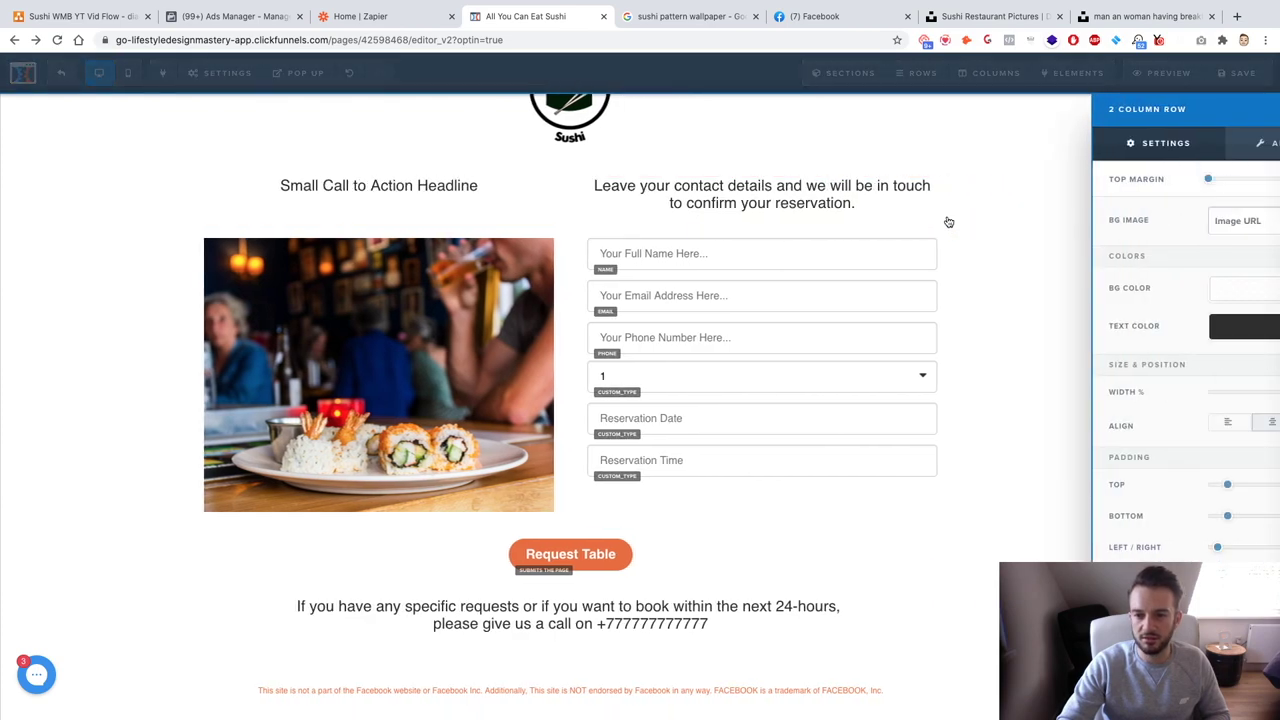
{"action": "left_click_drag", "start_coordinate": [1150, 485], "coordinate": [1123, 485]}
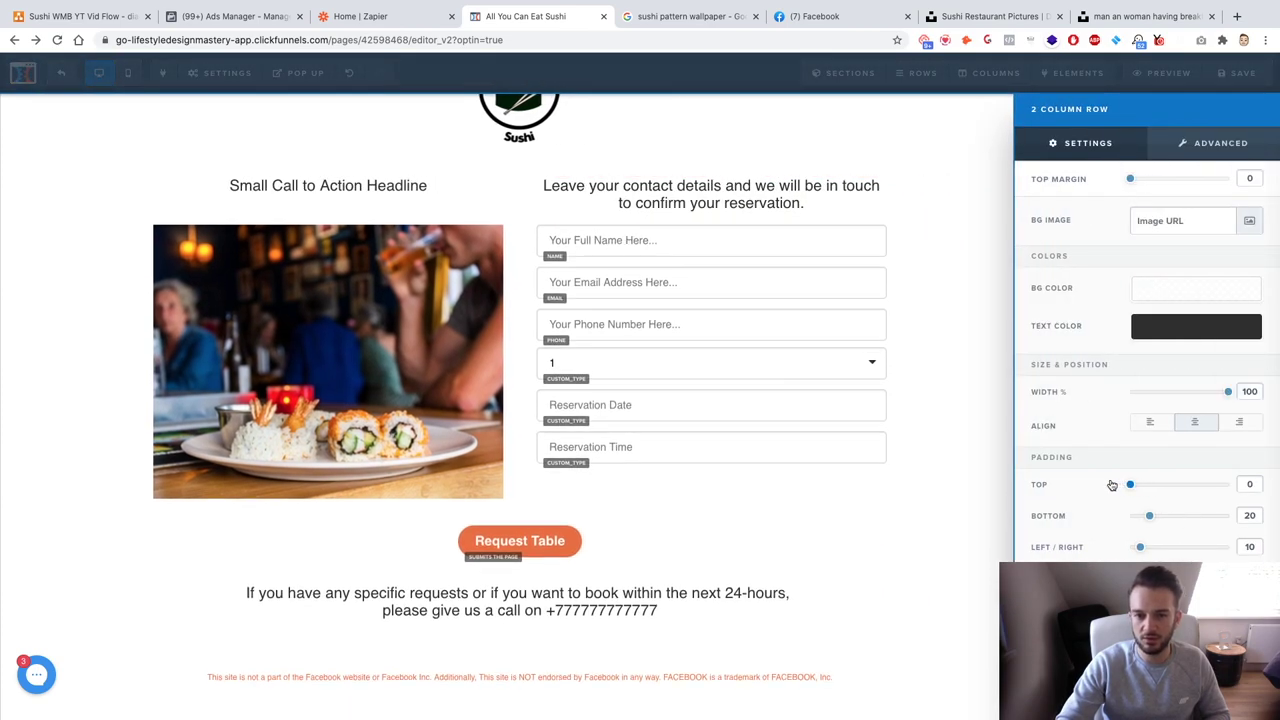
{"action": "left_click", "coordinate": [993, 449]}
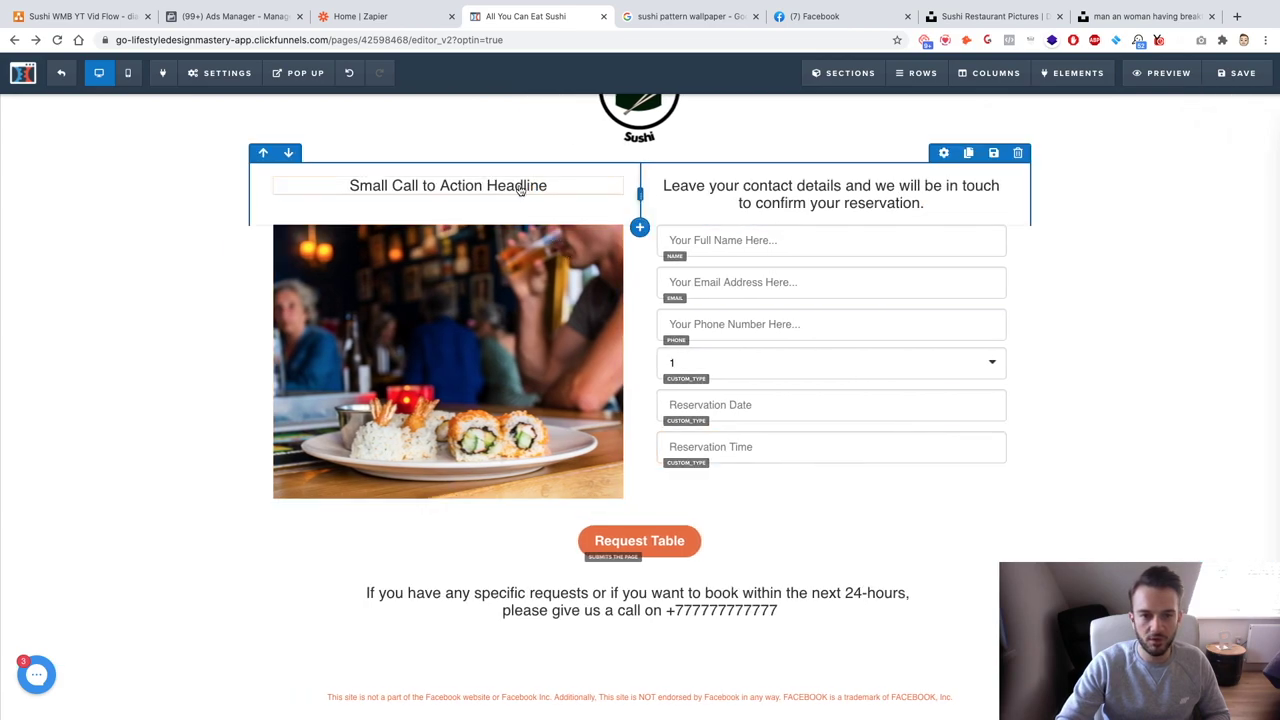
Replace the sub-headline above the photo with "Your favourite all you can eat sushi place is open for business.".
{"action": "left_click", "coordinate": [505, 188]}
{"action": "triple_click", "coordinate": [503, 186]}
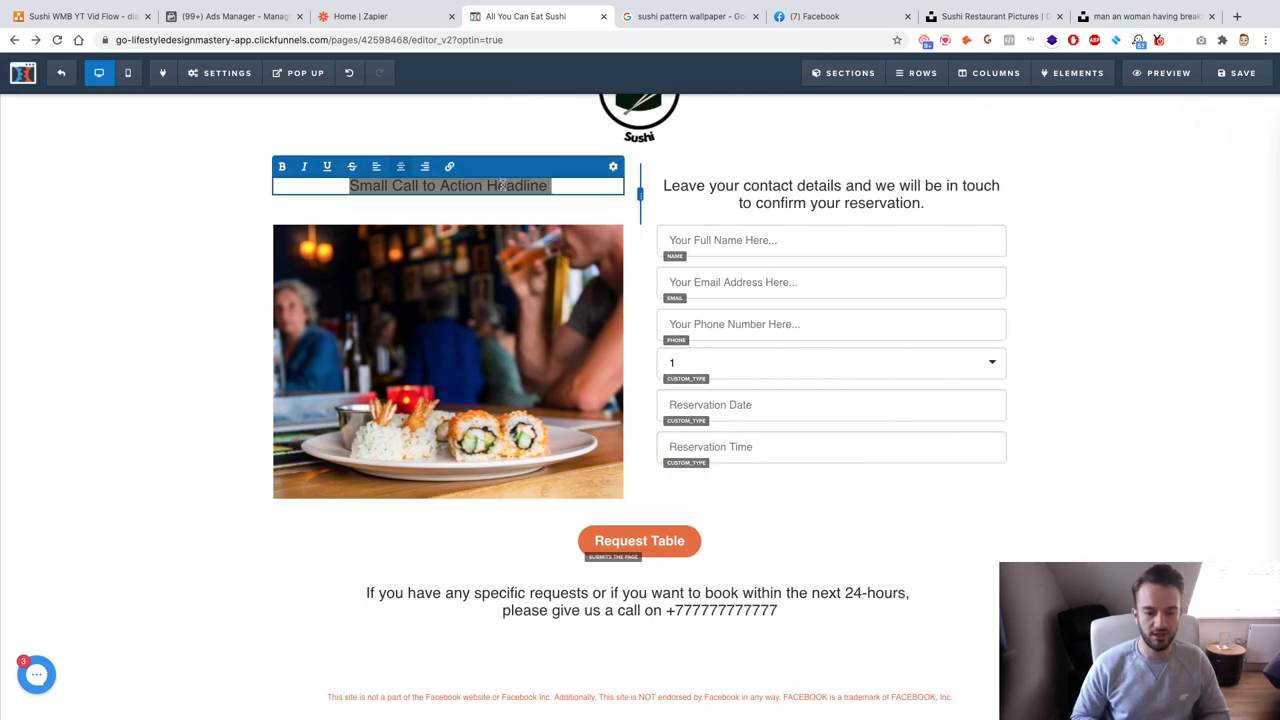
{"action": "type", "text": "Your favourite all y"}
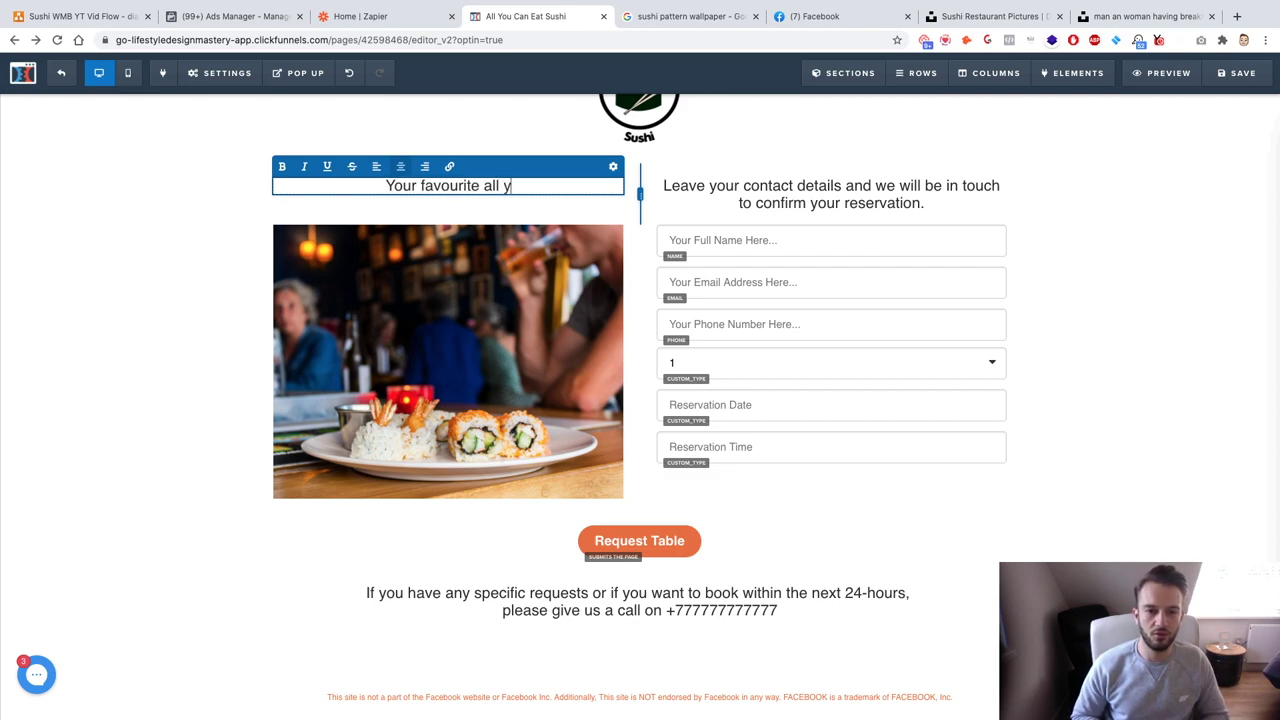
{"action": "type", "text": "ou can eat sushi place"}
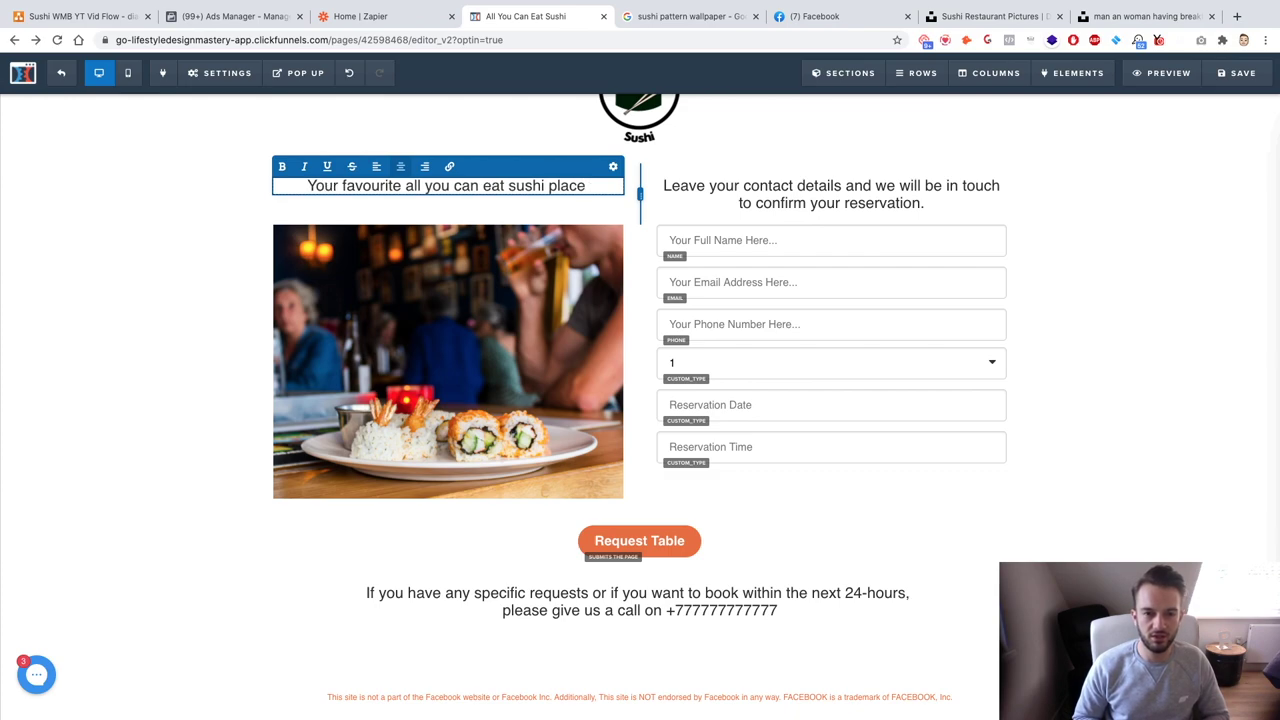
{"action": "type", "text": " is open for business."}
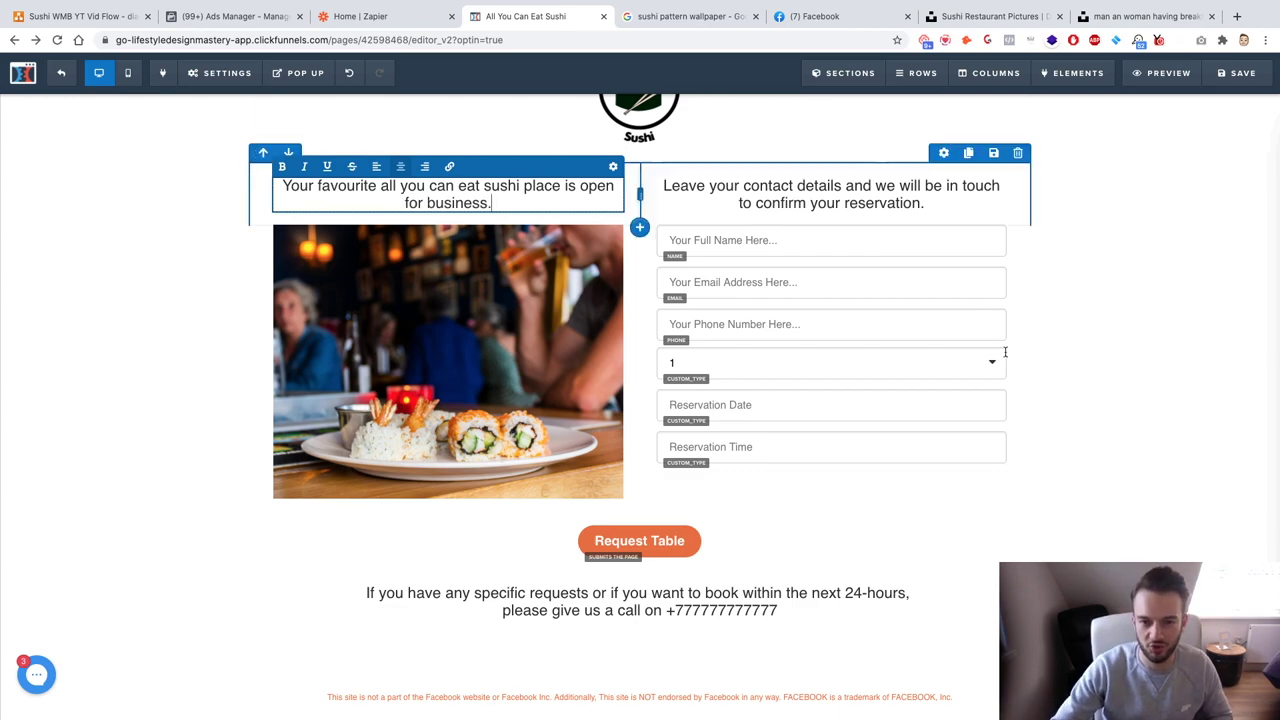
{"action": "left_click", "coordinate": [1152, 391]}
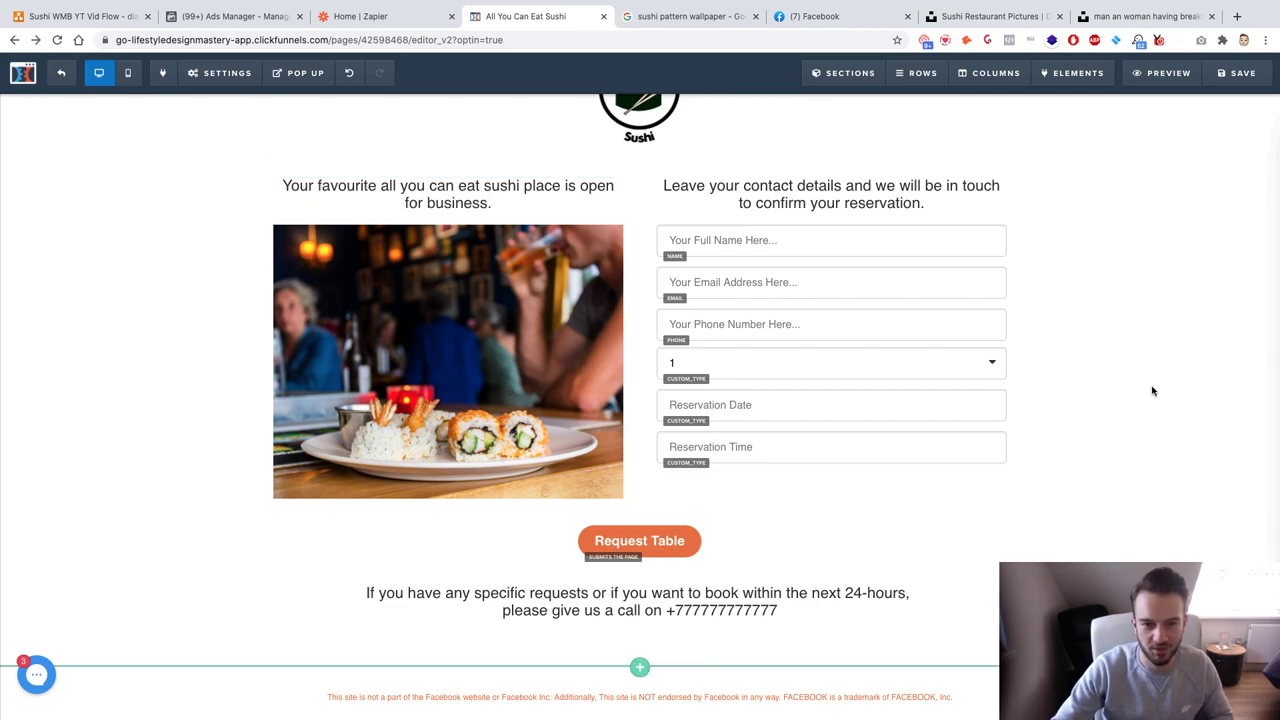
{"action": "scroll", "coordinate": [1099, 391], "scroll_direction": "up", "scroll_amount": 1}
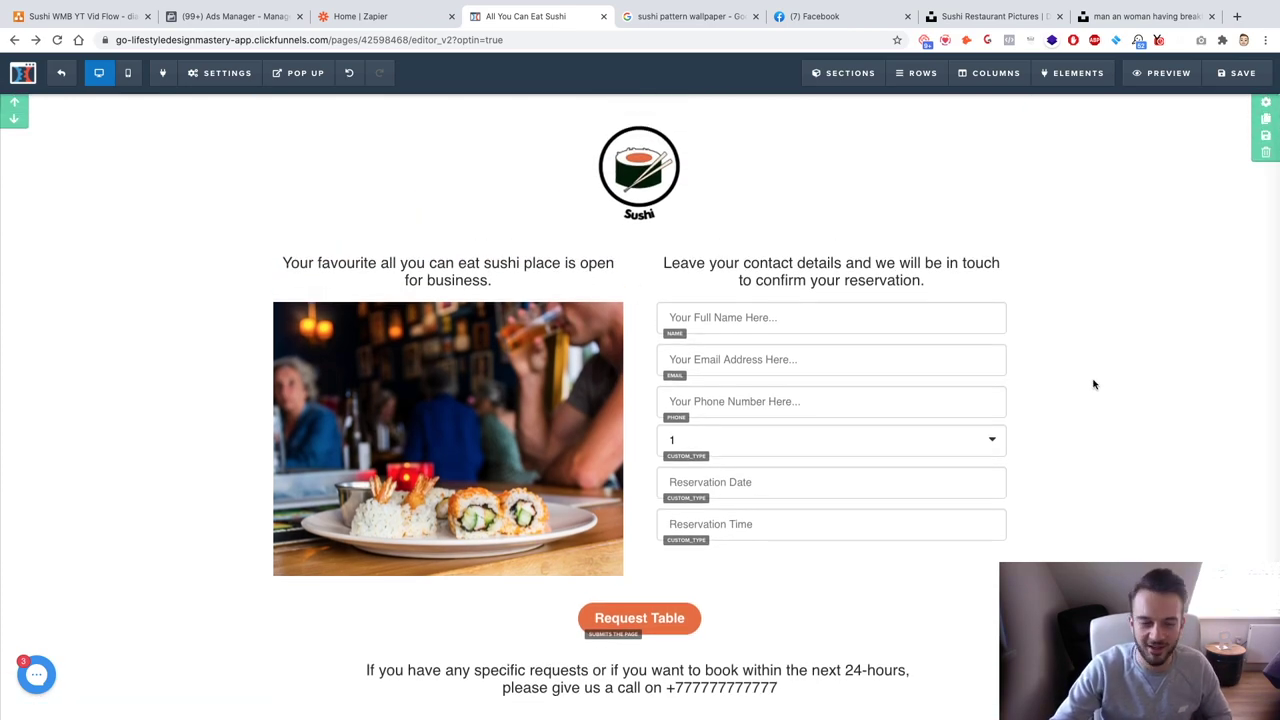
Leave the optin page editor and apply the Download Clean Dotted template to the funnel's Thank You step.
{"action": "scroll", "coordinate": [1093, 386], "scroll_direction": "down", "scroll_amount": 1}
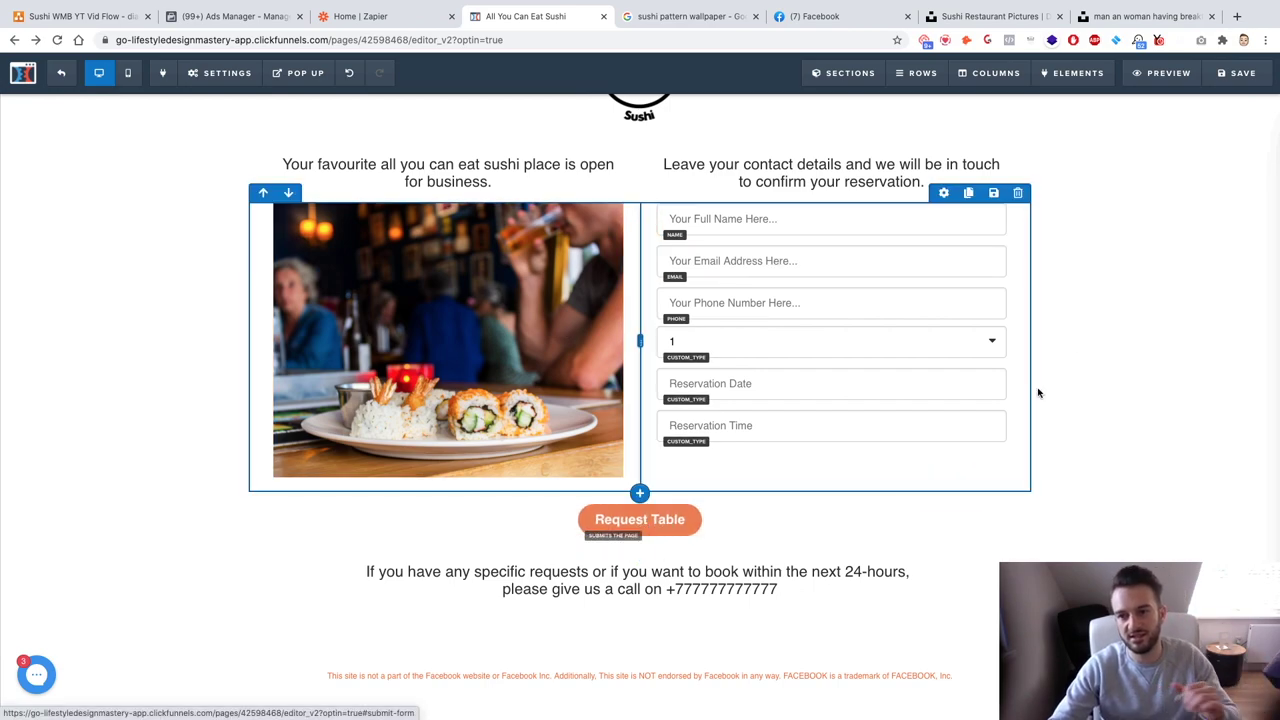
{"action": "scroll", "coordinate": [1194, 123], "scroll_direction": "up", "scroll_amount": 1}
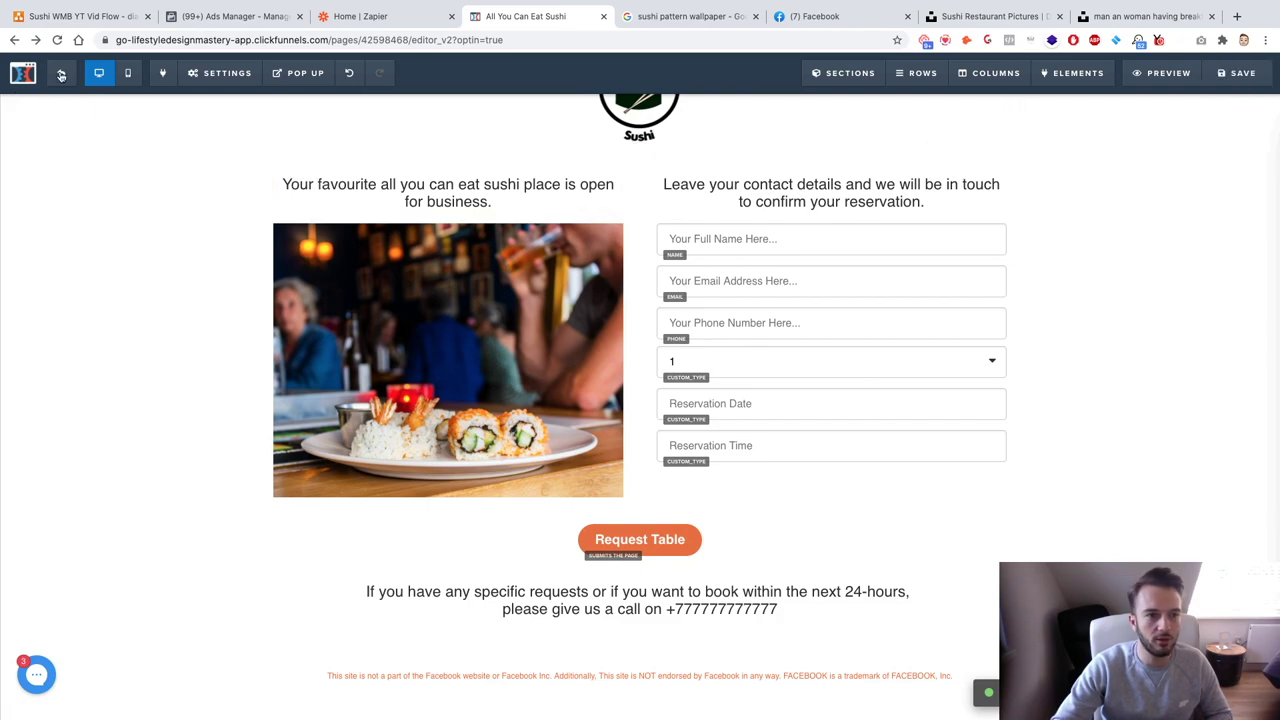
{"action": "left_click", "coordinate": [61, 72]}
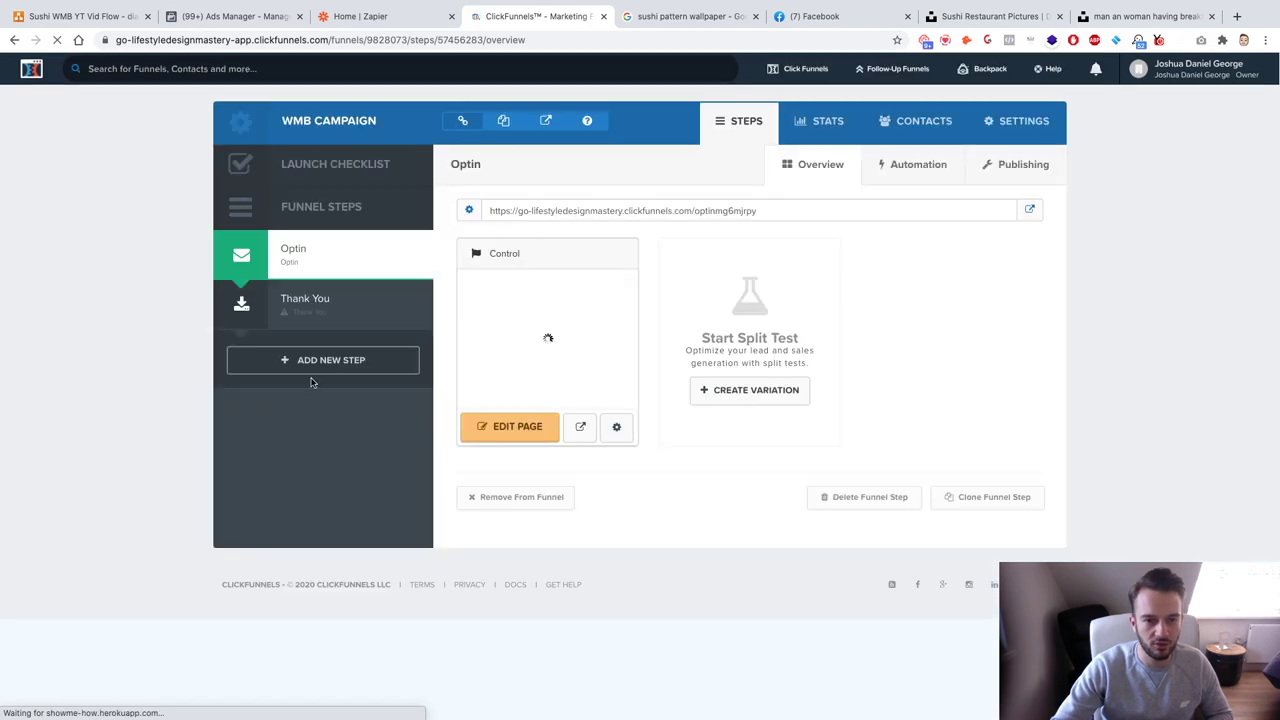
{"action": "left_click", "coordinate": [312, 310]}
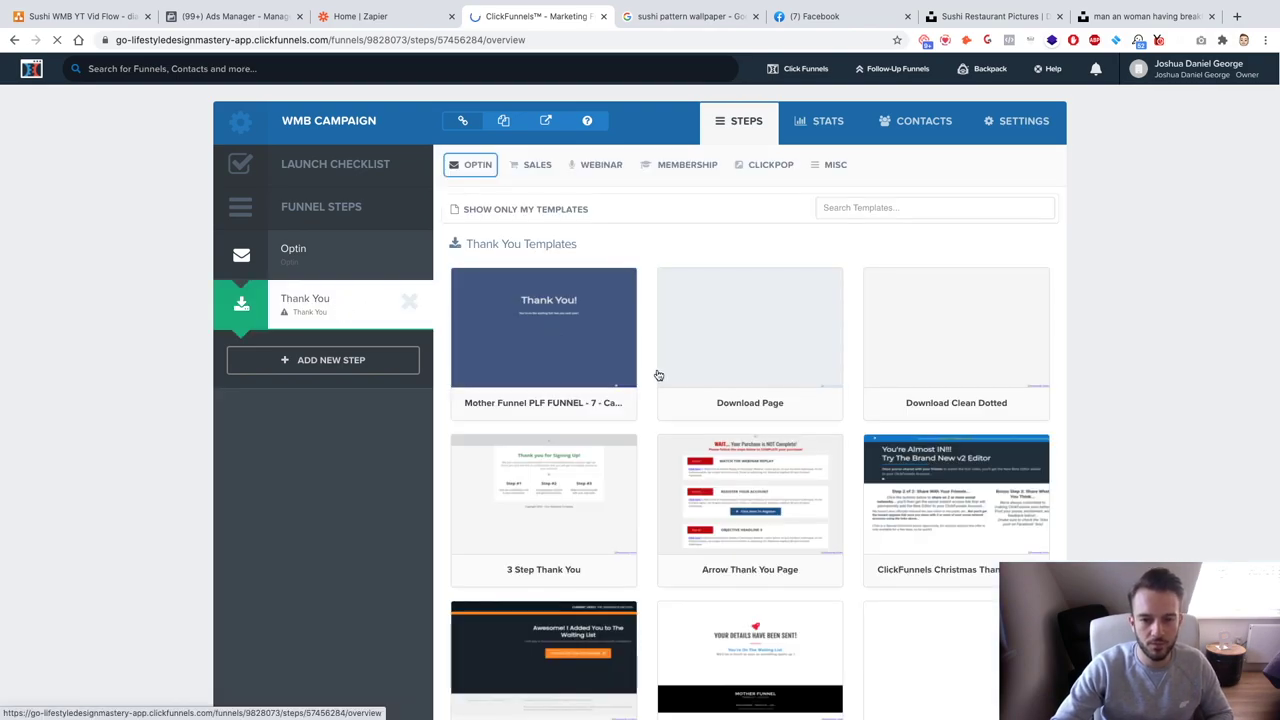
{"action": "mouse_move", "coordinate": [985, 336]}
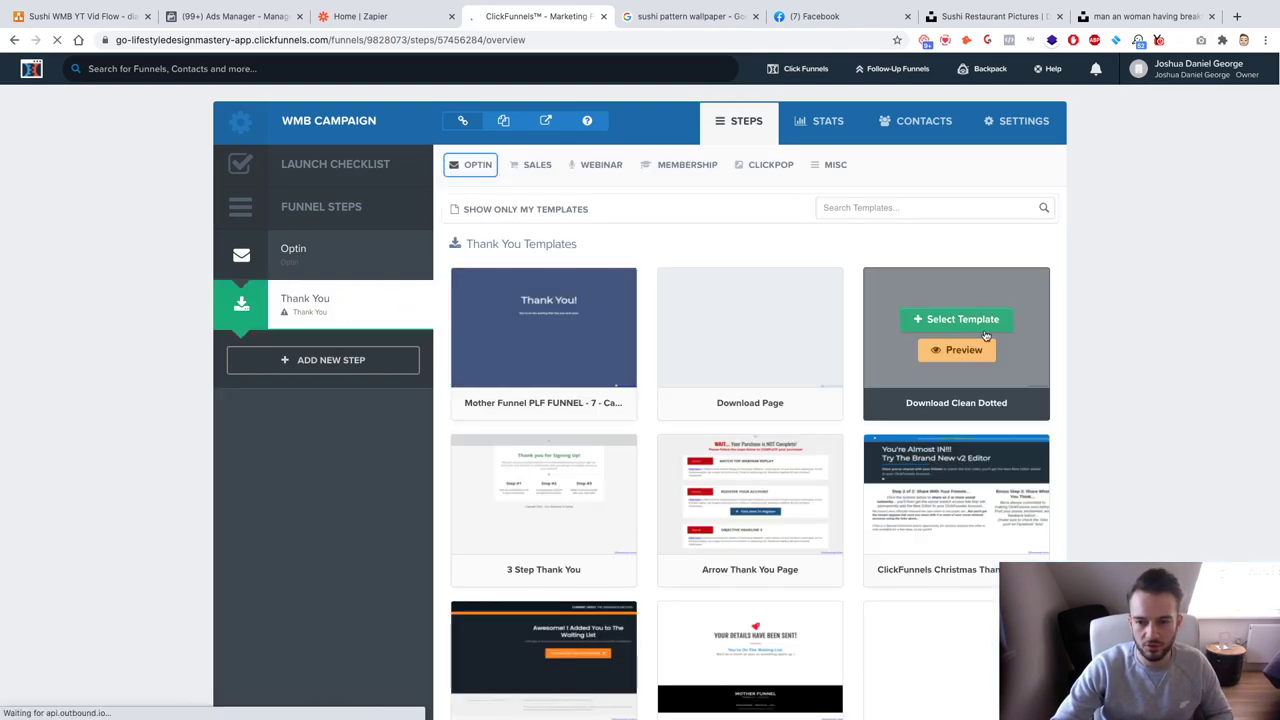
{"action": "left_click", "coordinate": [952, 328]}
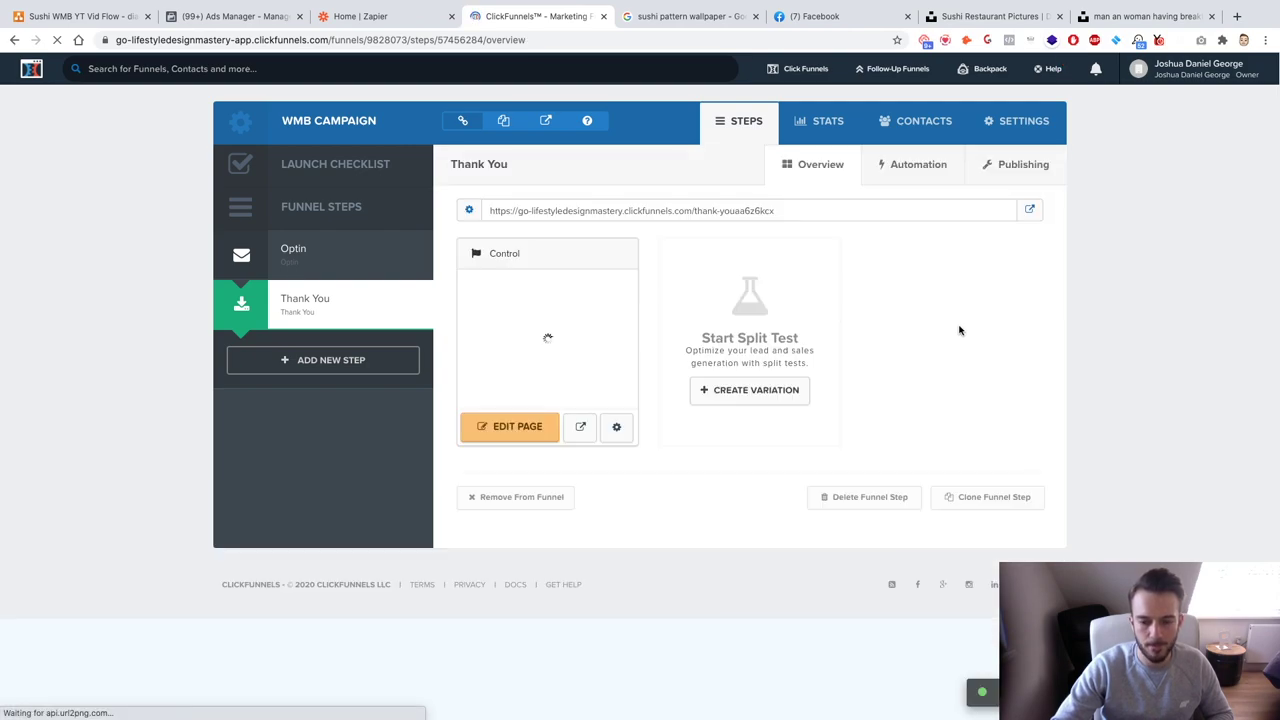
Open the Thank You page for editing and delete its download offer section and copyright footer section.
{"action": "left_click", "coordinate": [519, 432]}
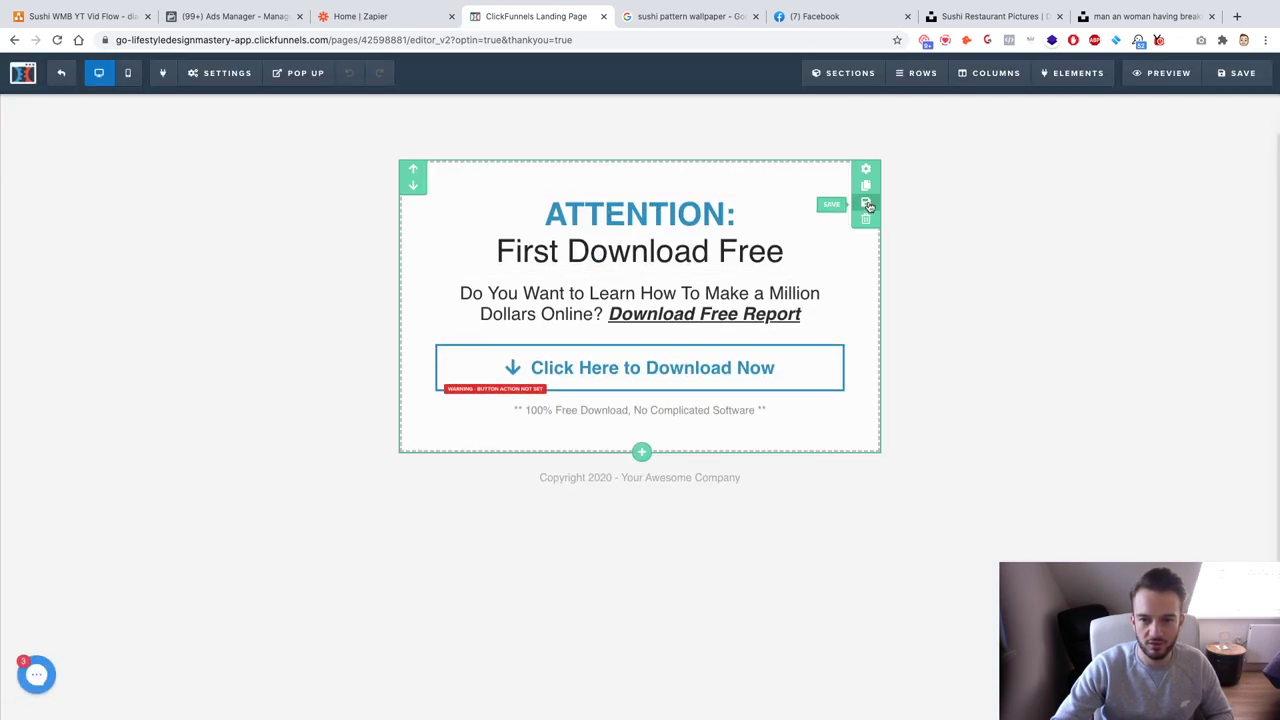
{"action": "left_click", "coordinate": [866, 218]}
{"action": "left_click", "coordinate": [756, 115]}
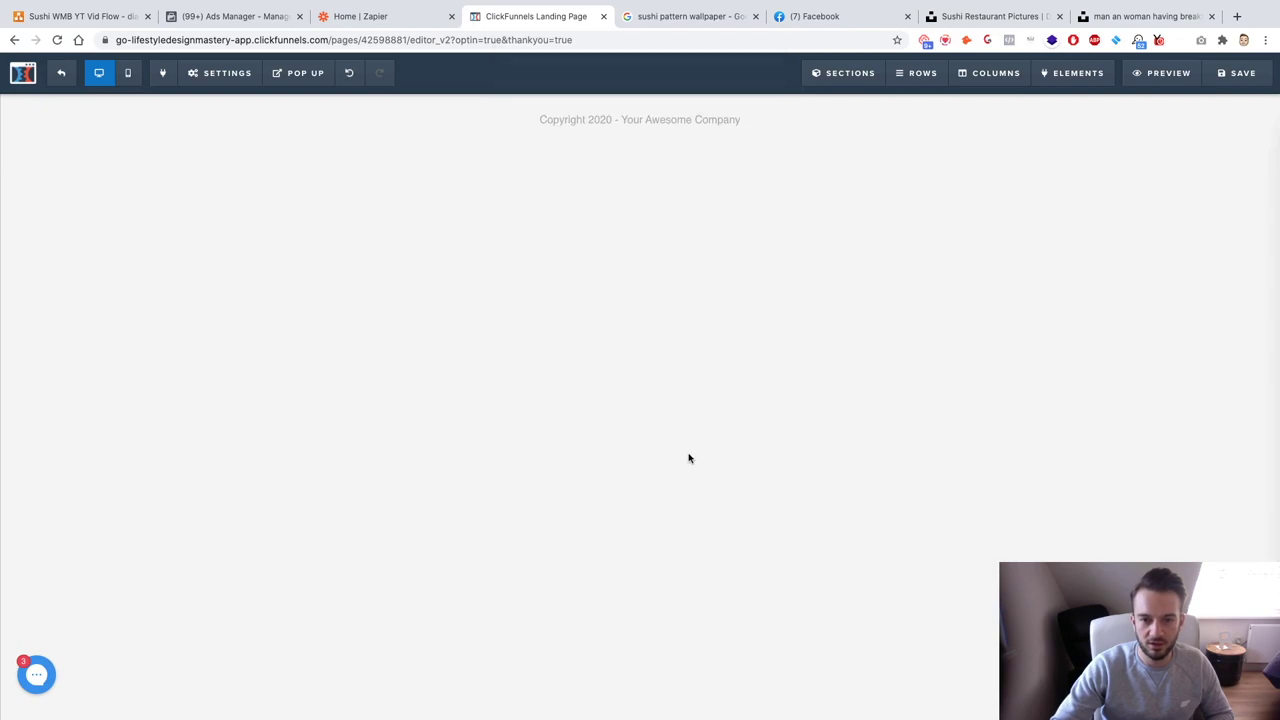
{"action": "left_click", "coordinate": [997, 154]}
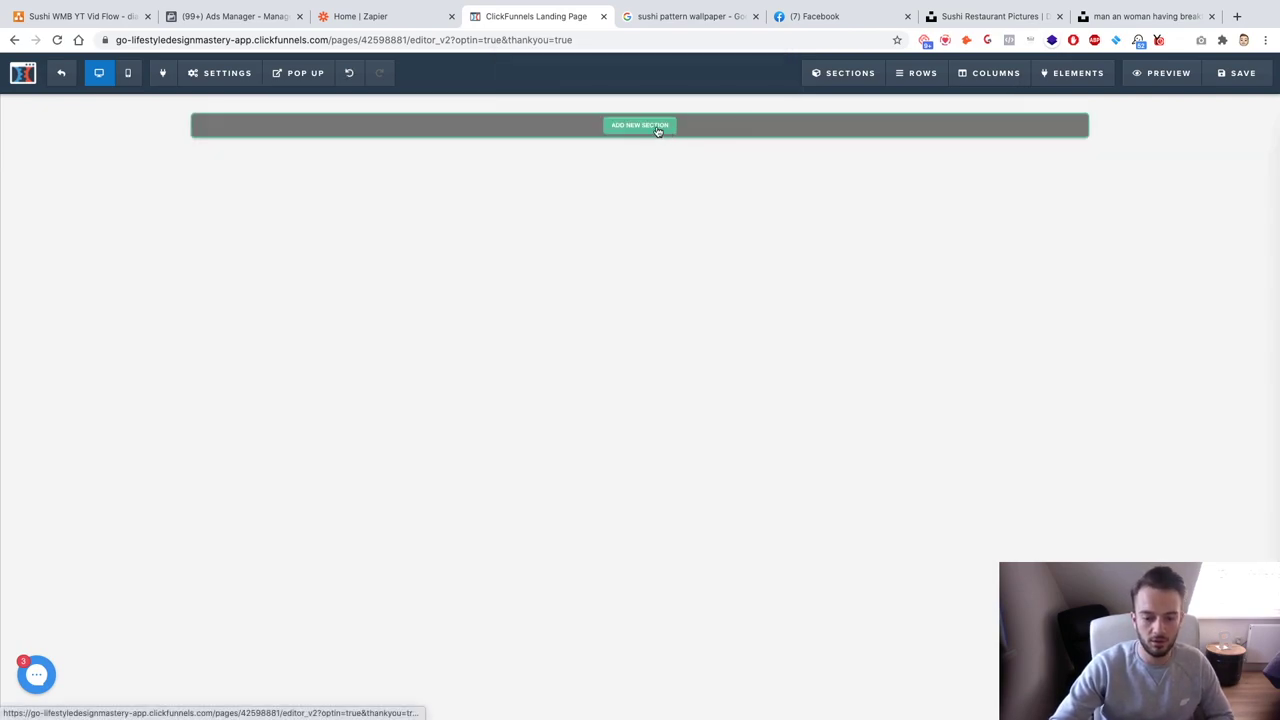
Add a full-width section to the empty page and place a one-column row in it.
{"action": "left_click", "coordinate": [658, 130]}
{"action": "left_click", "coordinate": [1055, 139]}
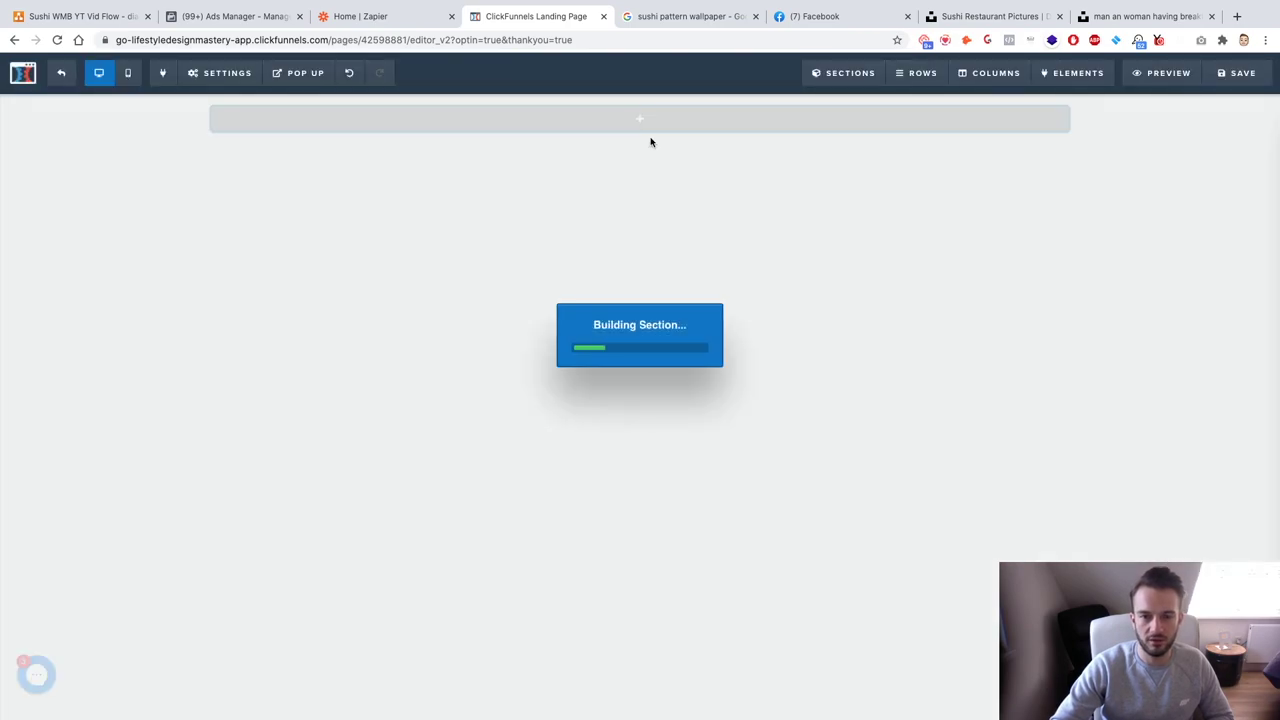
{"action": "left_click", "coordinate": [645, 122]}
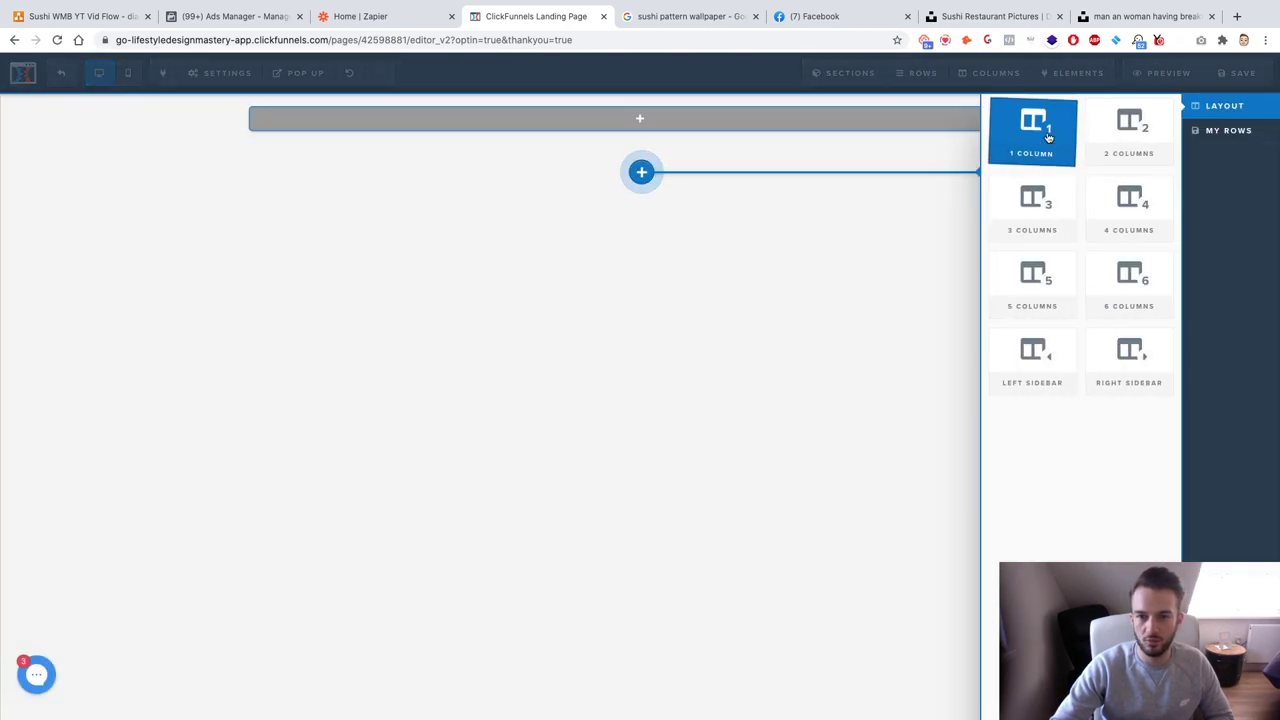
{"action": "left_click", "coordinate": [1060, 150]}
Insert an image element in the new row and set it to the Sushi logo from the uploaded images.
{"action": "left_click", "coordinate": [640, 133]}
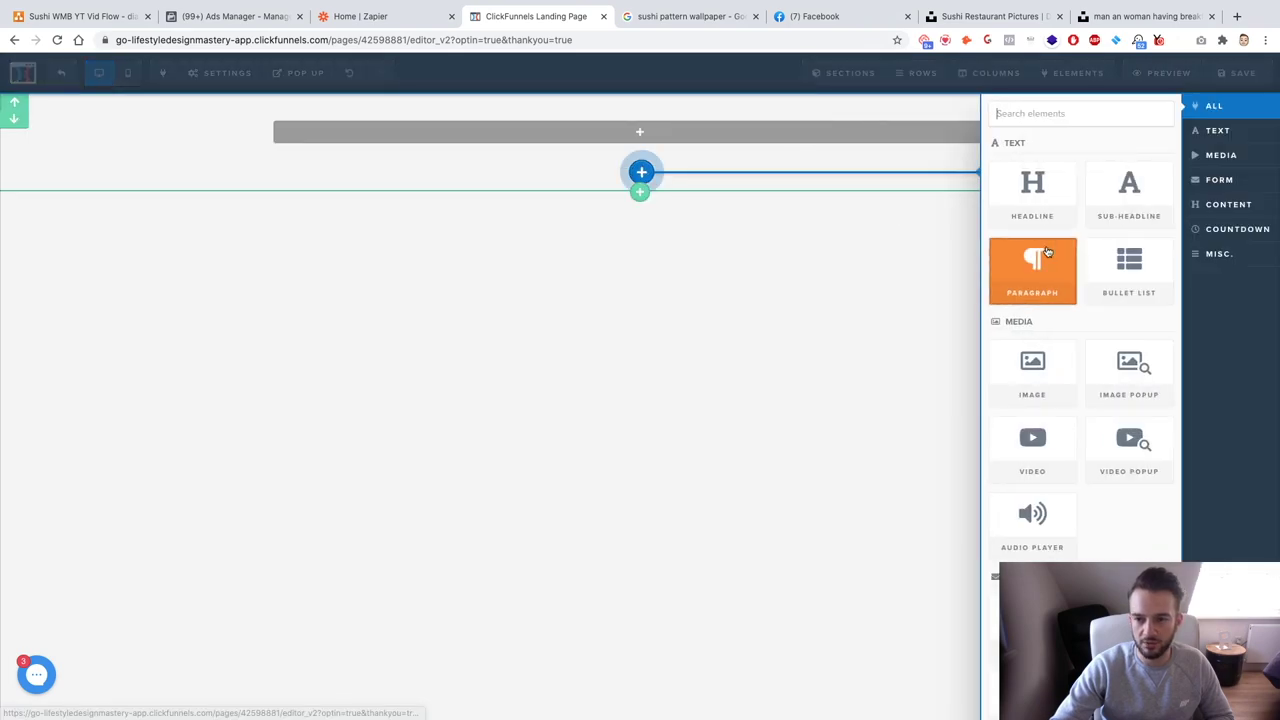
{"action": "left_click", "coordinate": [1031, 378]}
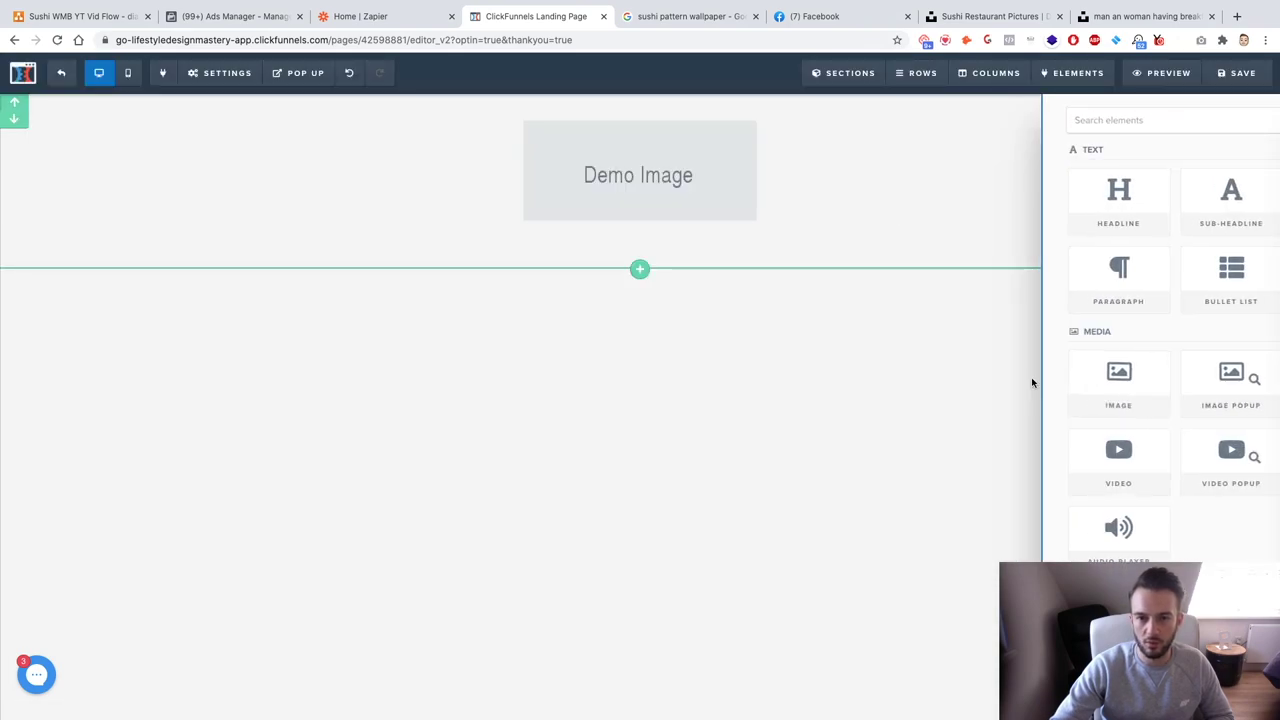
{"action": "left_click", "coordinate": [617, 176]}
{"action": "left_click", "coordinate": [1254, 222]}
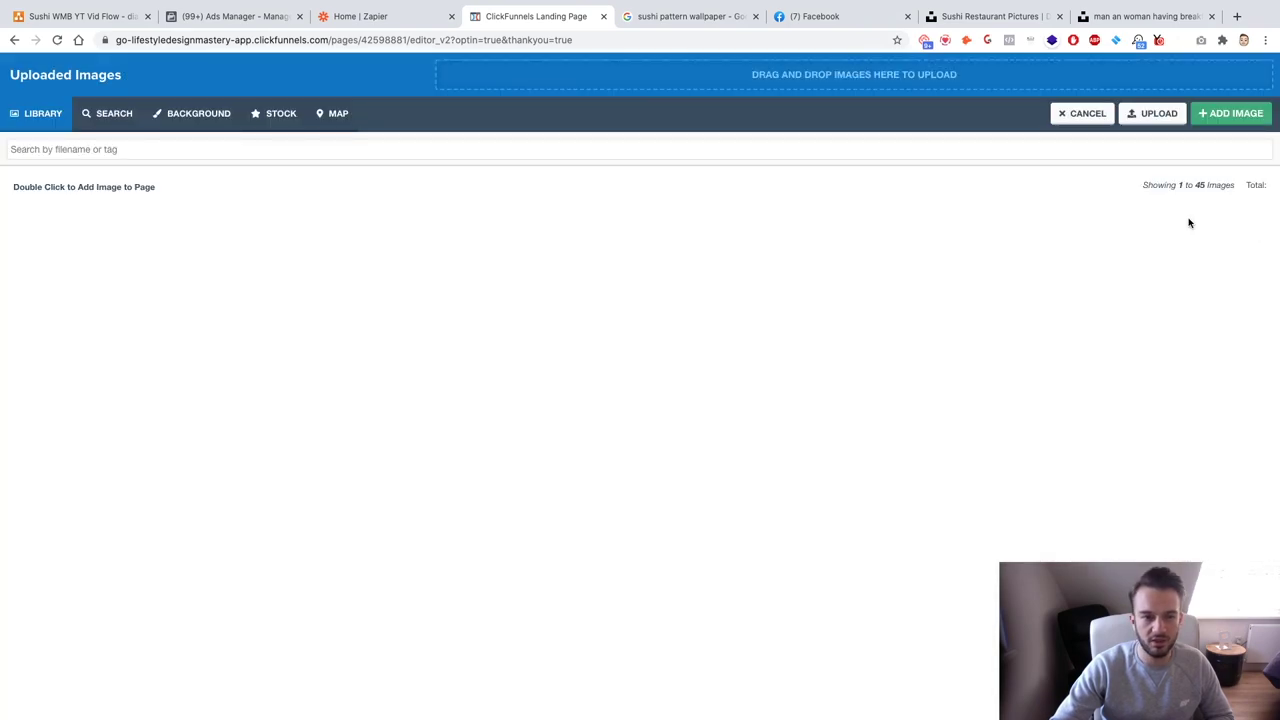
{"action": "left_click", "coordinate": [71, 435]}
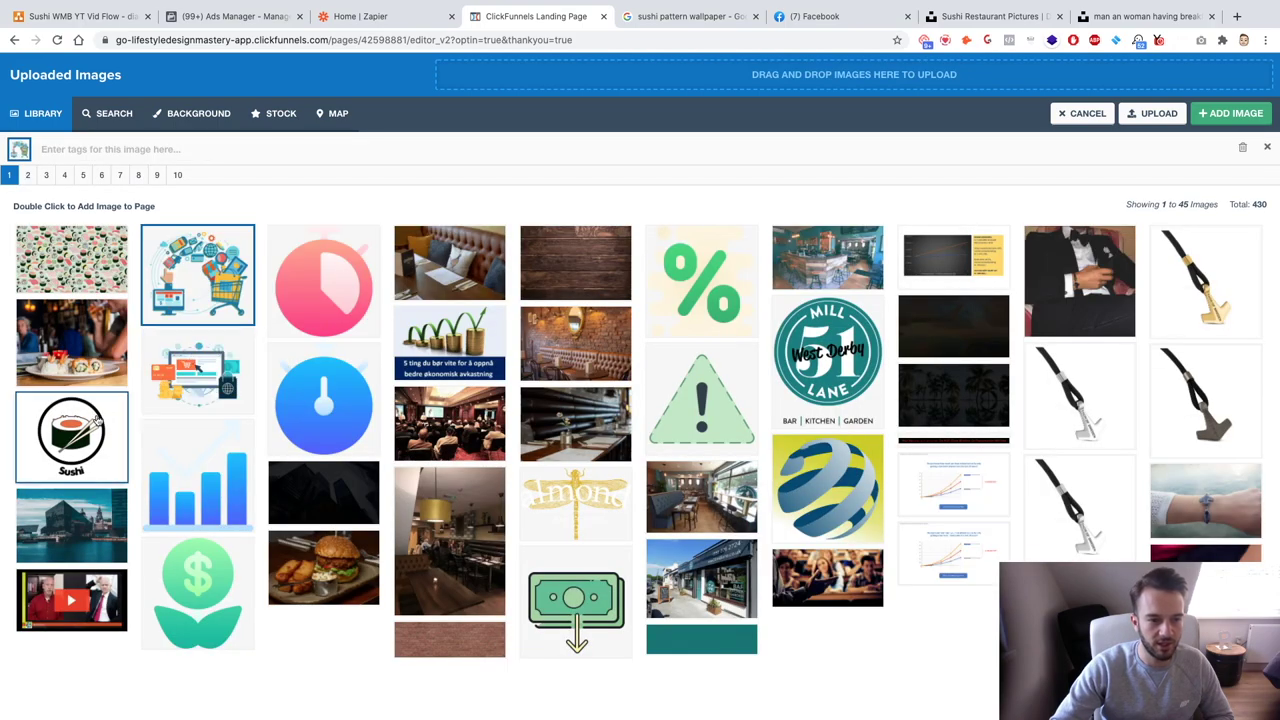
{"action": "left_click", "coordinate": [1236, 114]}
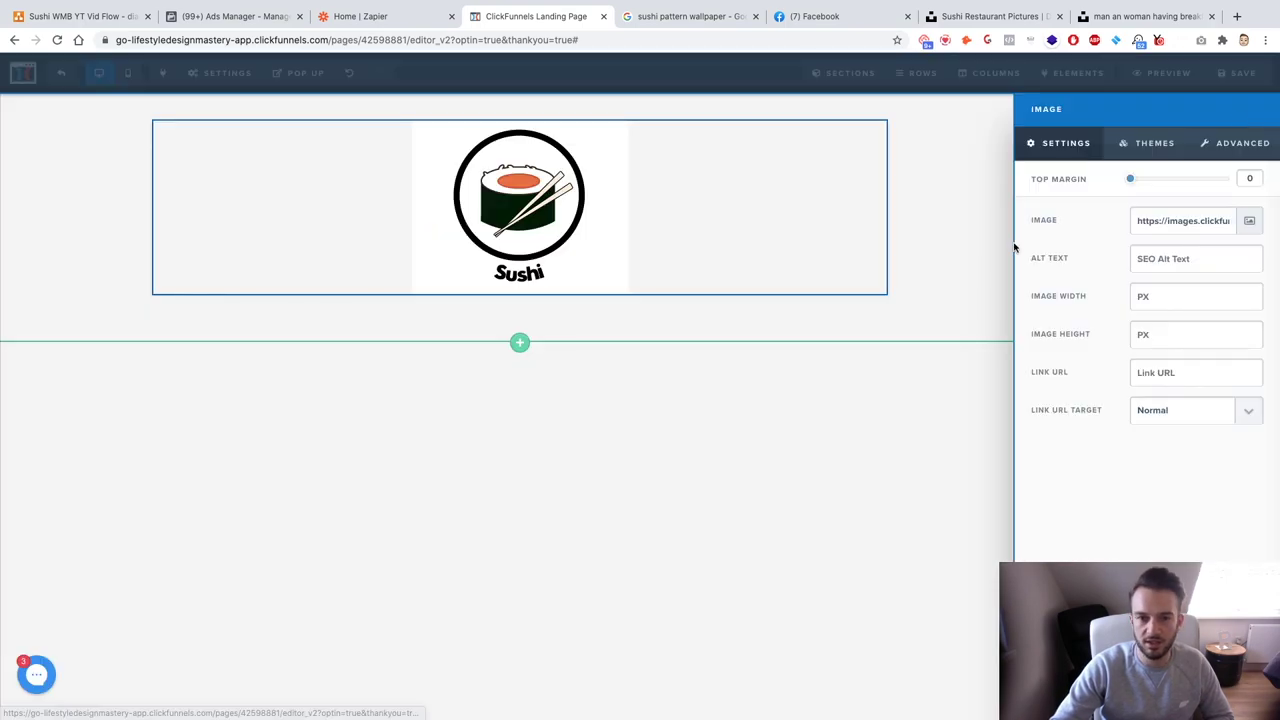
Set the logo's image width to 200 px and close its settings.
{"action": "left_click", "coordinate": [1169, 300]}
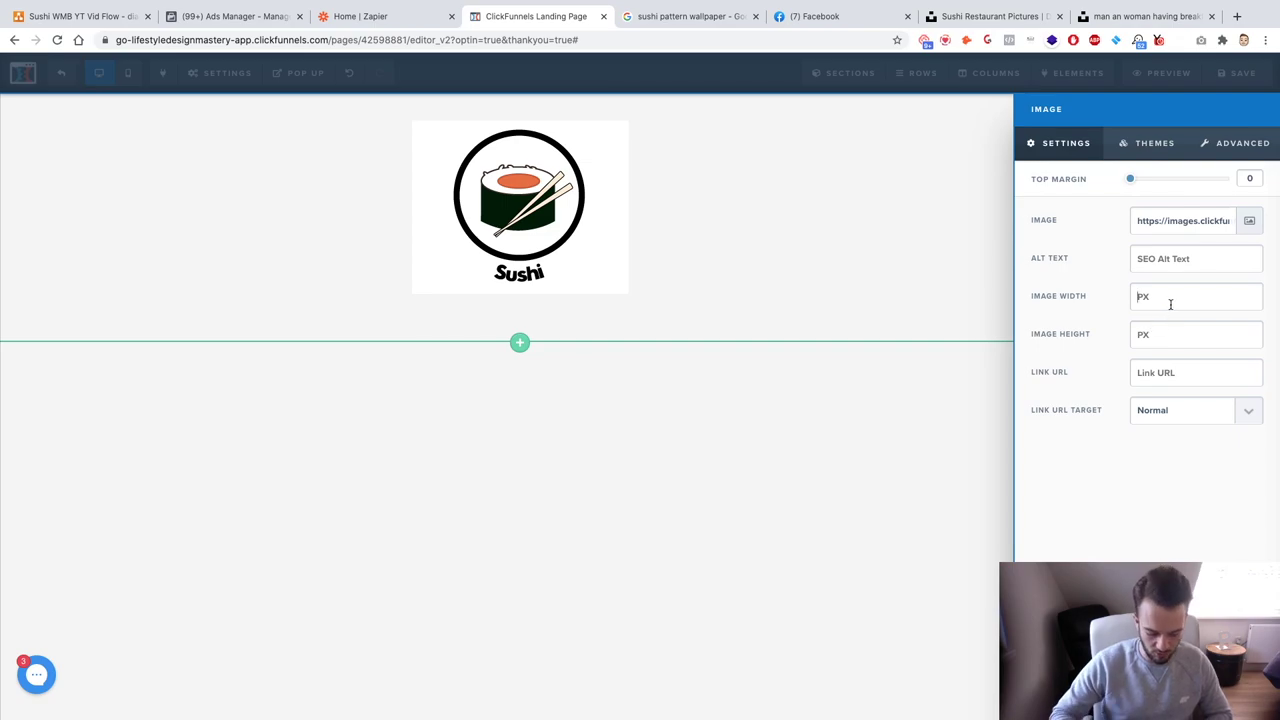
{"action": "type", "text": "200"}
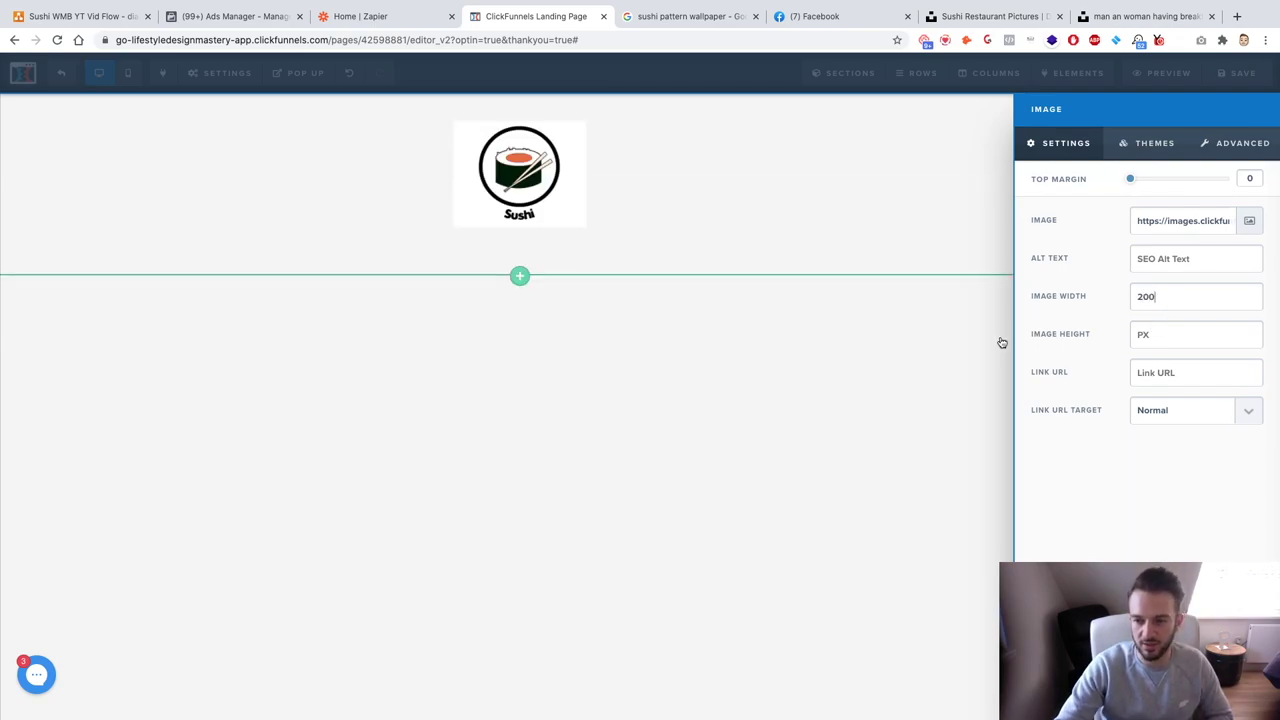
{"action": "left_click", "coordinate": [930, 480]}
Change the page's background colour to white (#ffffff).
{"action": "left_click", "coordinate": [217, 75]}
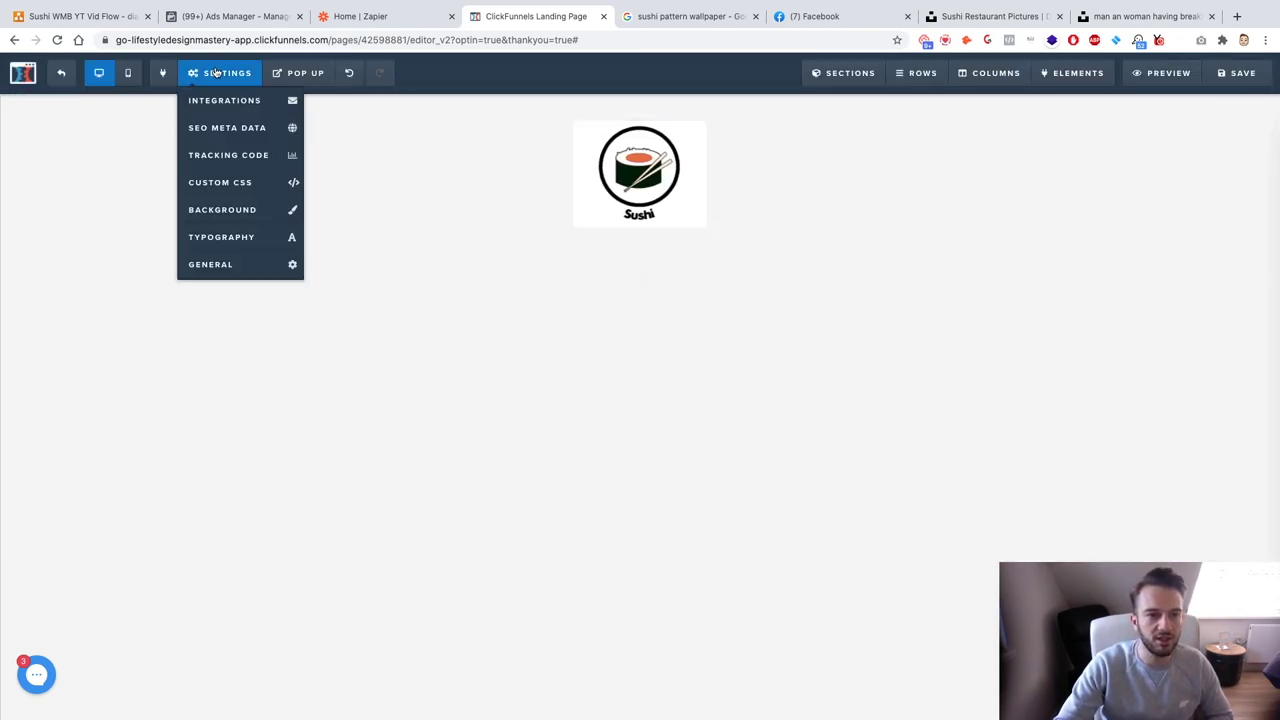
{"action": "left_click", "coordinate": [224, 210]}
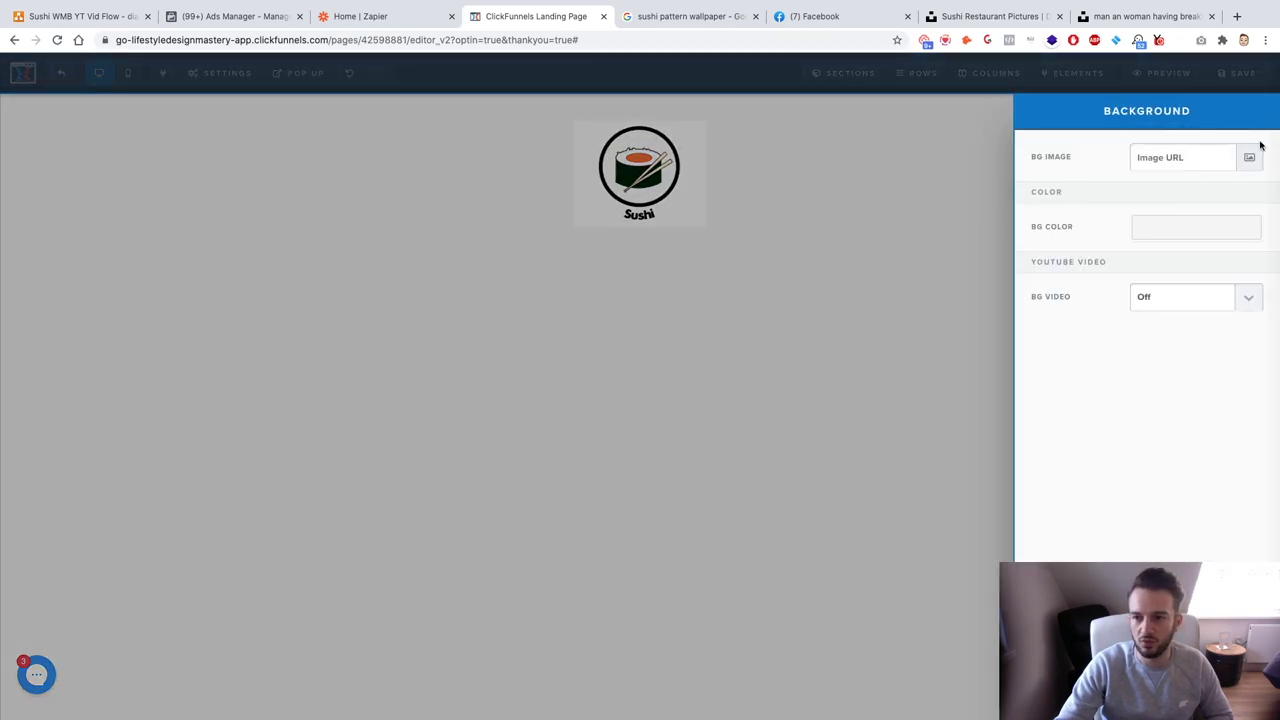
{"action": "left_click", "coordinate": [1205, 227]}
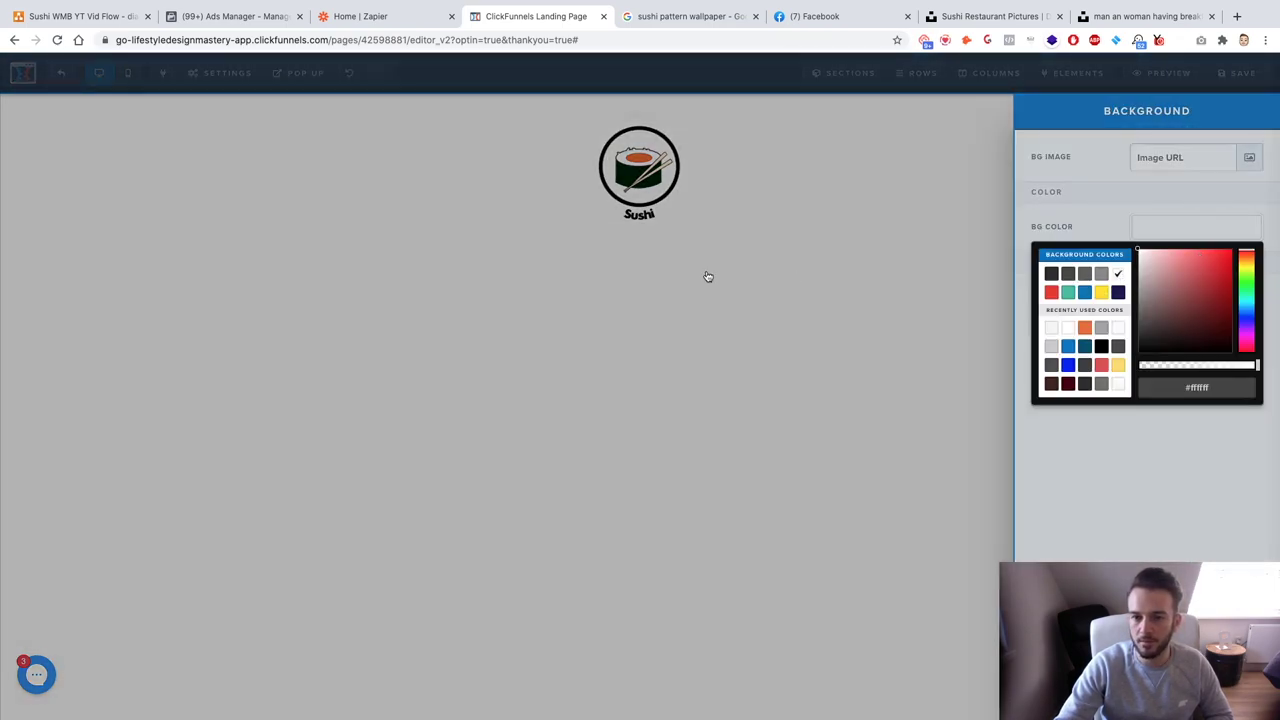
{"action": "left_click", "coordinate": [709, 277]}
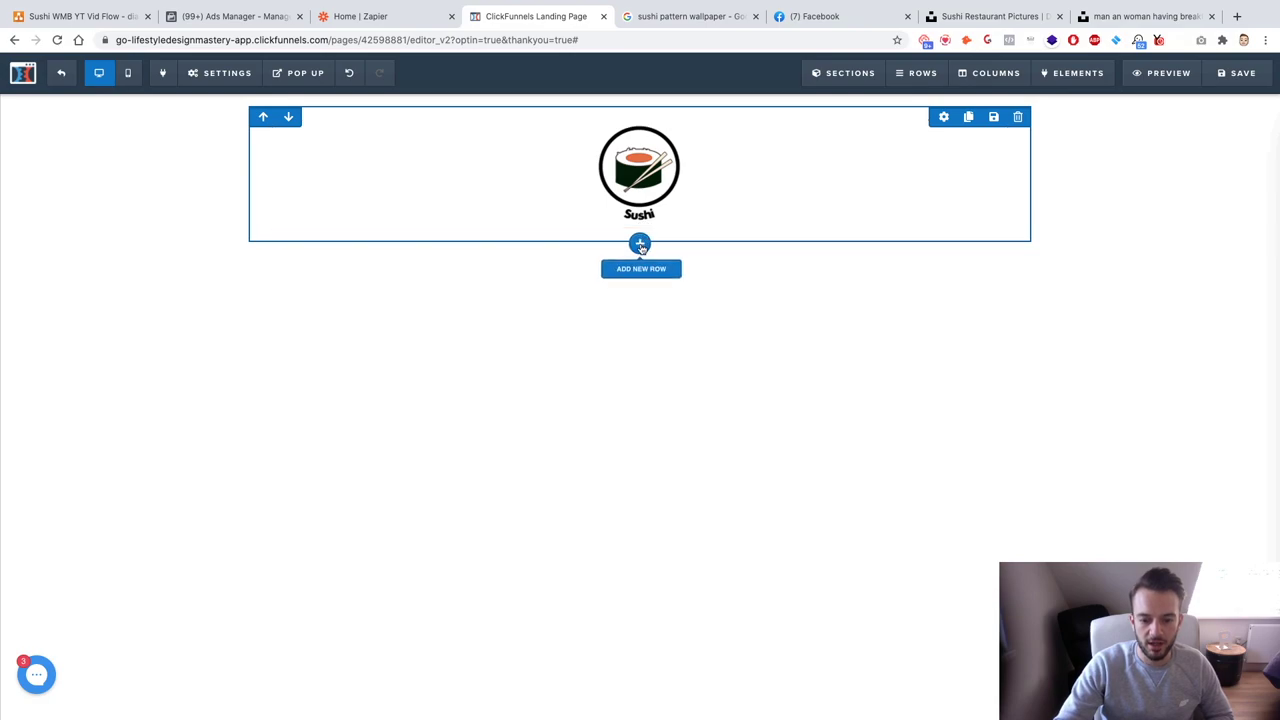
Add a one-column row below the logo, insert a headline in it and select its placeholder text.
{"action": "left_click", "coordinate": [641, 247]}
{"action": "left_click", "coordinate": [1003, 160]}
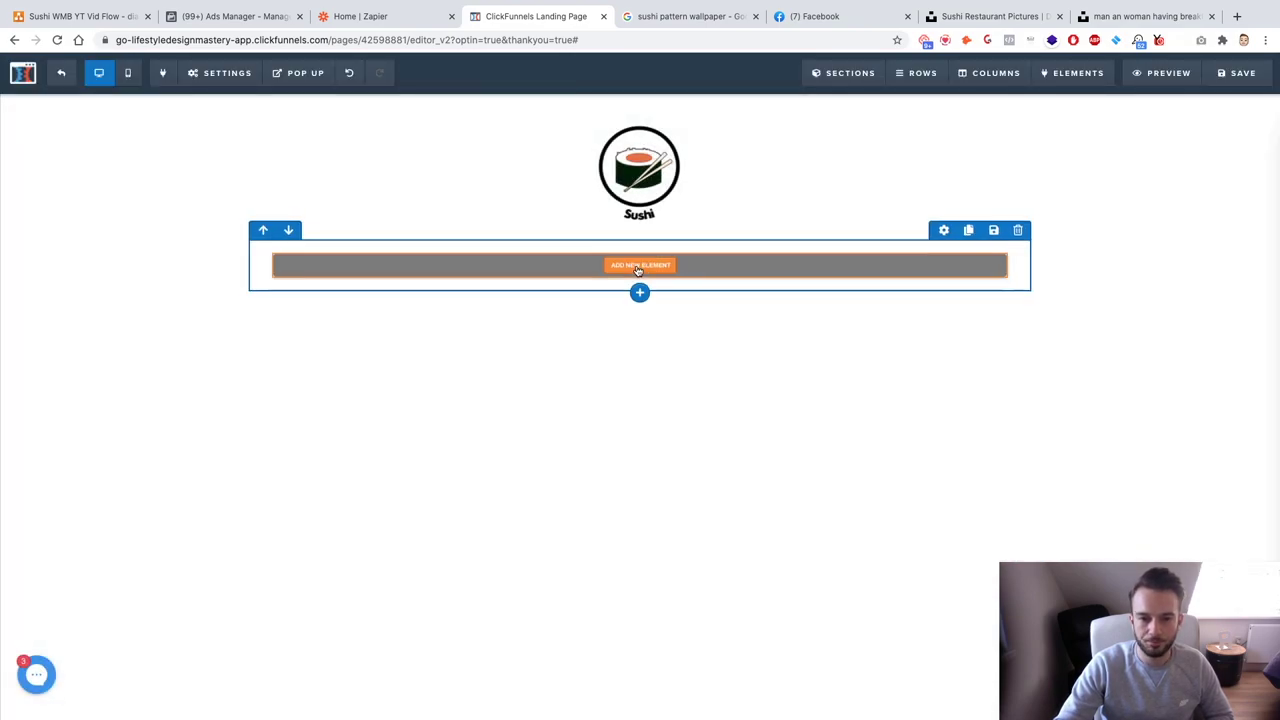
{"action": "left_click", "coordinate": [638, 267]}
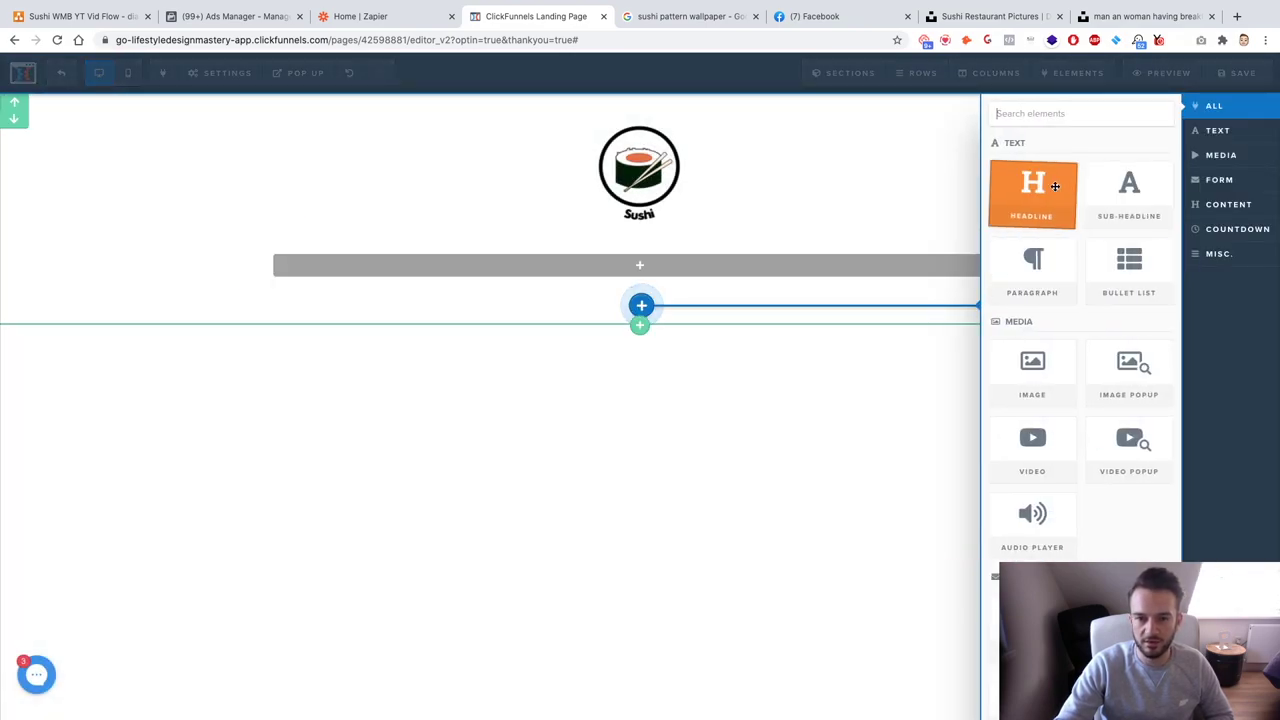
{"action": "left_click", "coordinate": [1055, 186]}
{"action": "double_click", "coordinate": [740, 267]}
{"action": "key", "text": "ctrl+a"}
{"action": "type", "text": "Th"}
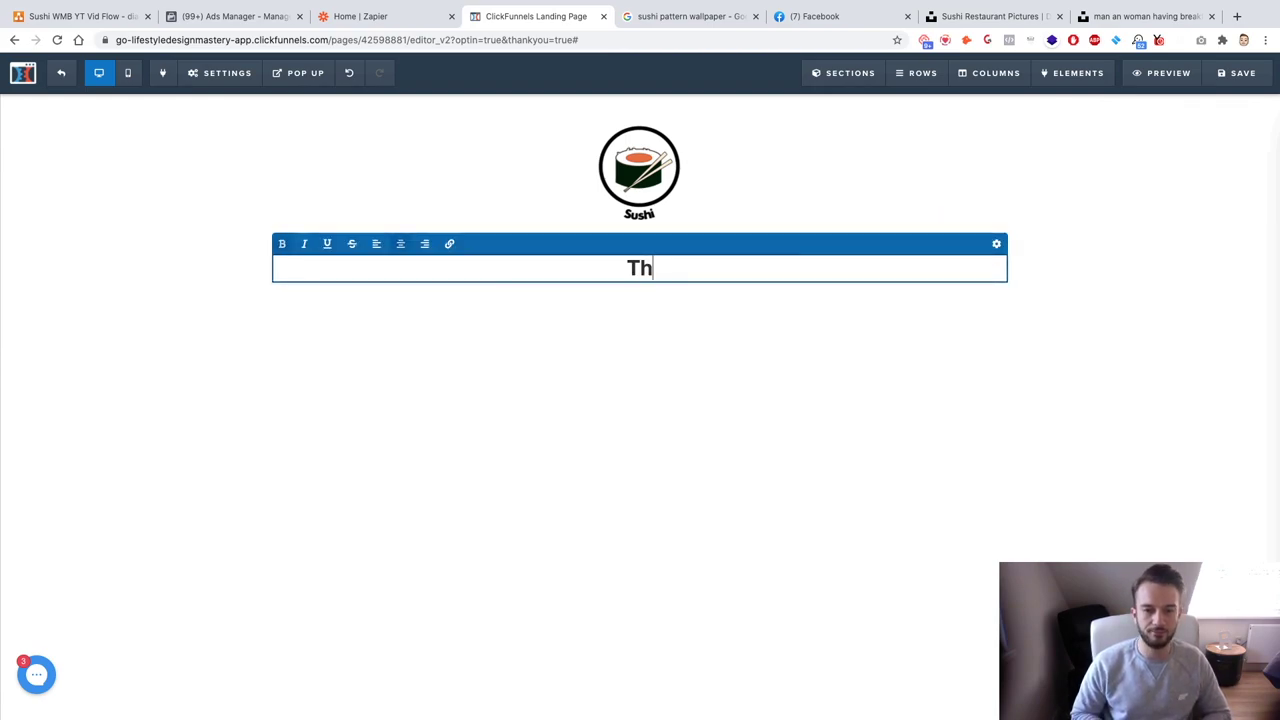
{"action": "type", "text": "ank You for"}
{"action": "key", "text": "BackSpace"}
{"action": "key", "text": "BackSpace"}
{"action": "key", "text": "BackSpace"}
{"action": "type", "text": "For"}
{"action": "key", "text": "ctrl+a"}
{"action": "key", "text": "BackSpace"}
Write the headline on two lines: "Thank you for your reservation request!" and "We will be in touch to confirm your booking!".
{"action": "type", "text": "Thank you for your res"}
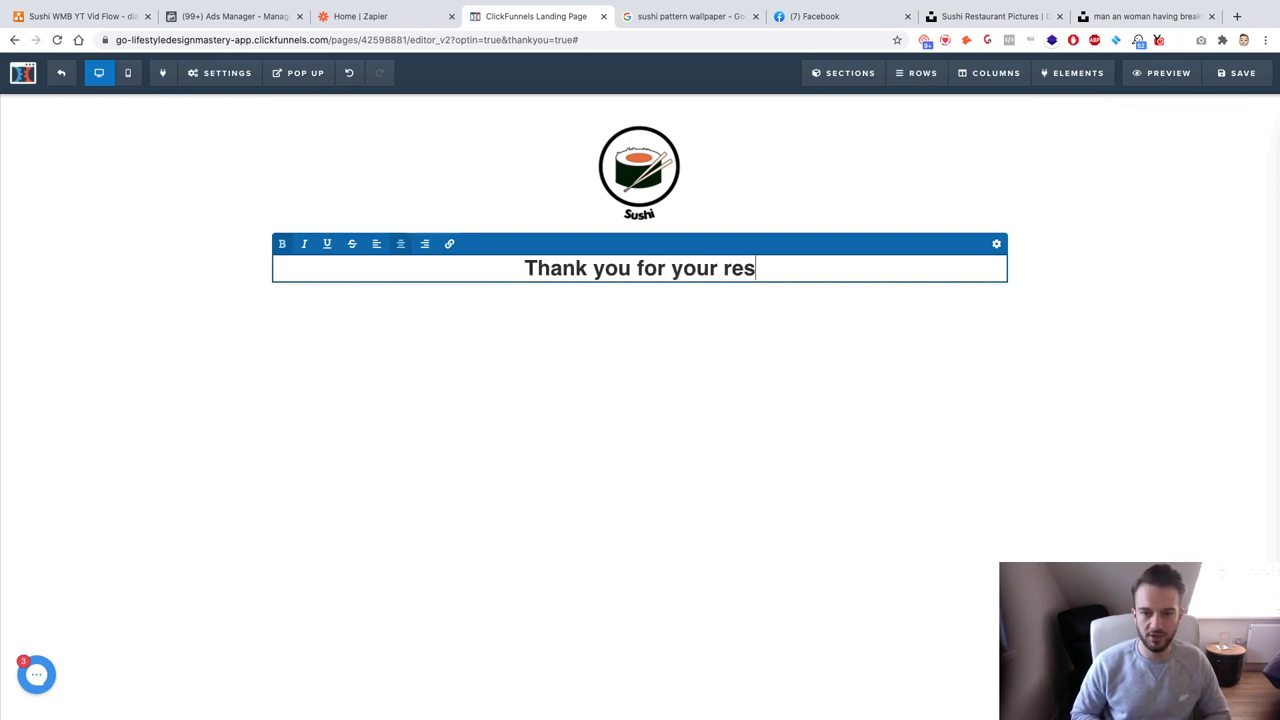
{"action": "type", "text": "ervation req"}
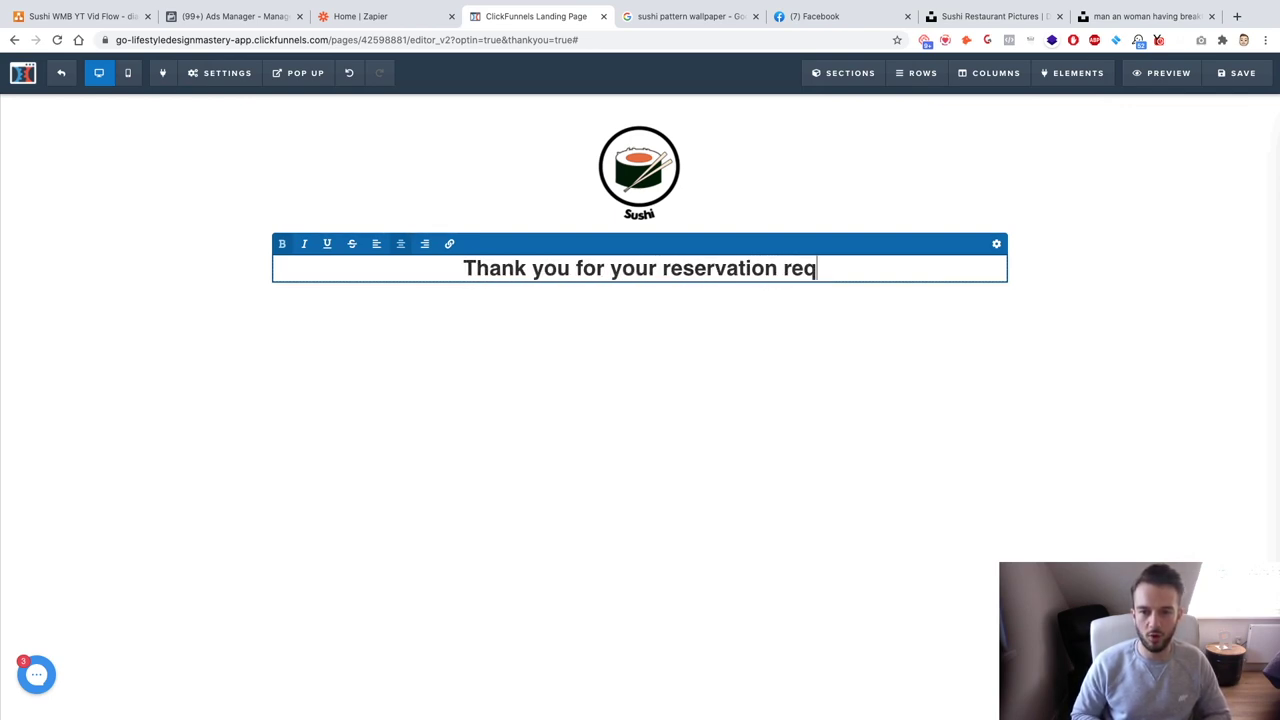
{"action": "type", "text": "uest!"}
{"action": "key", "text": "Return"}
{"action": "type", "text": "We will be in tou"}
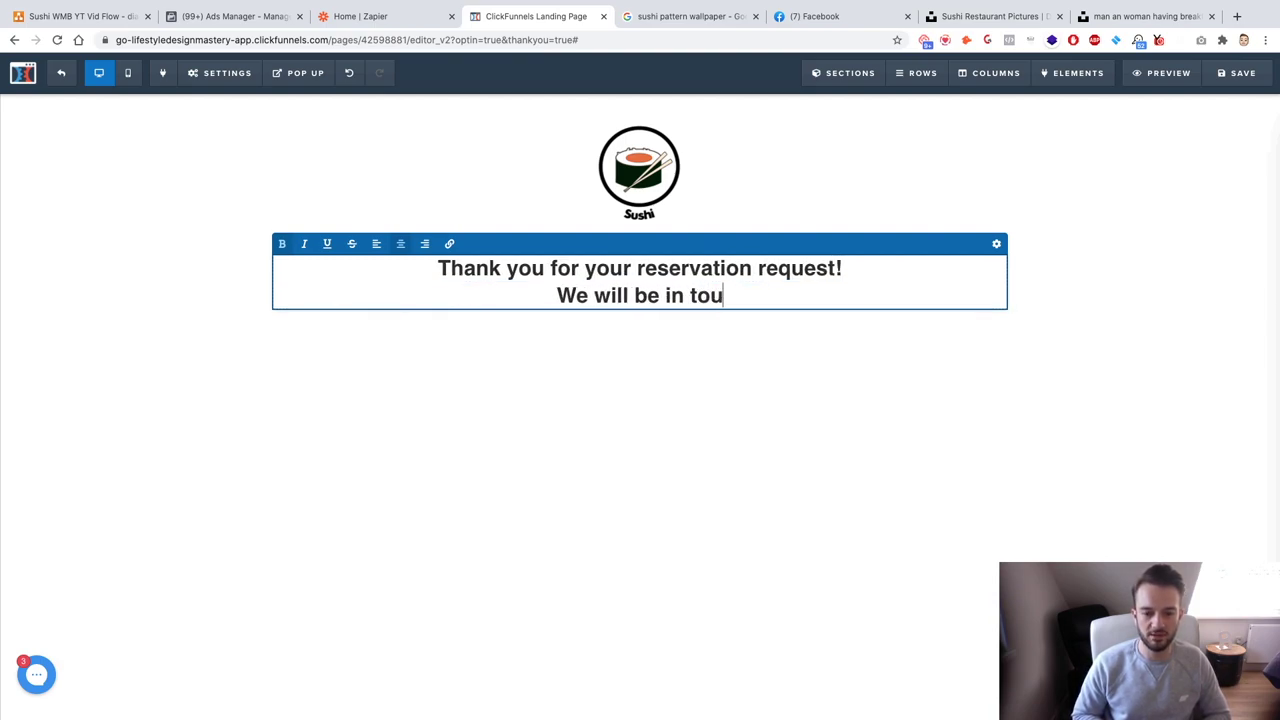
{"action": "type", "text": "ch to co"}
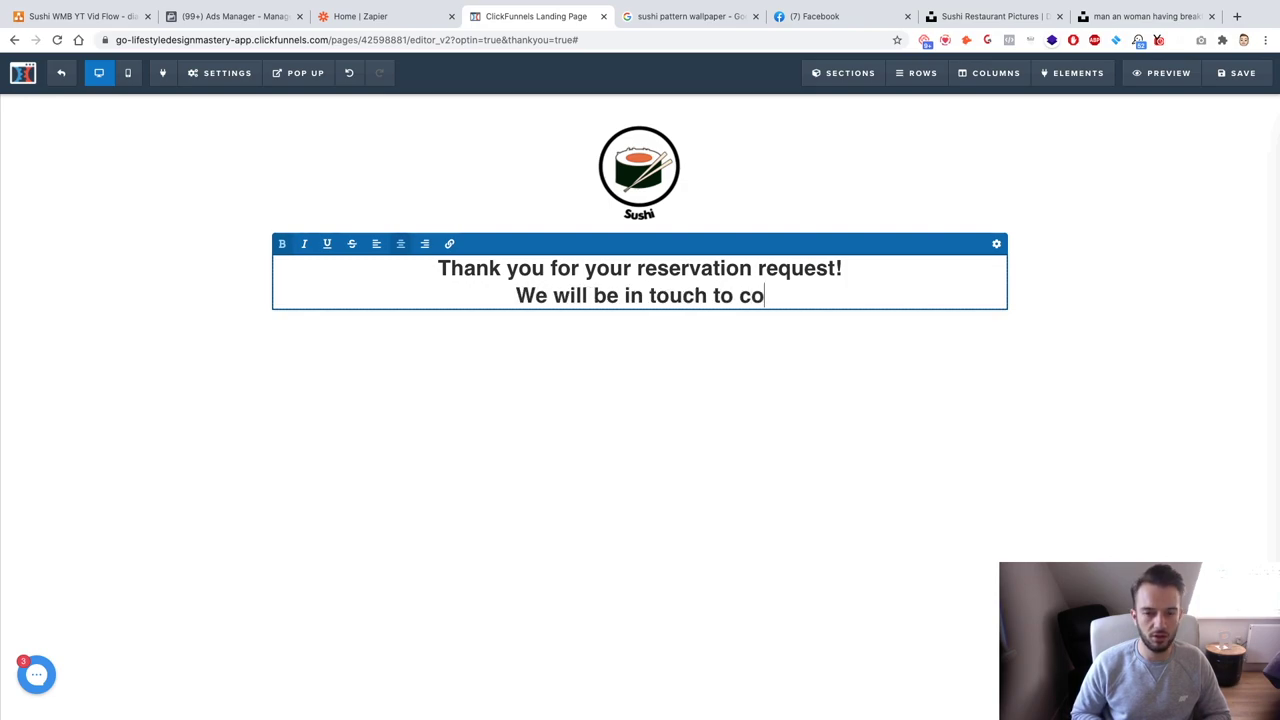
{"action": "type", "text": "nfirm your booking!"}
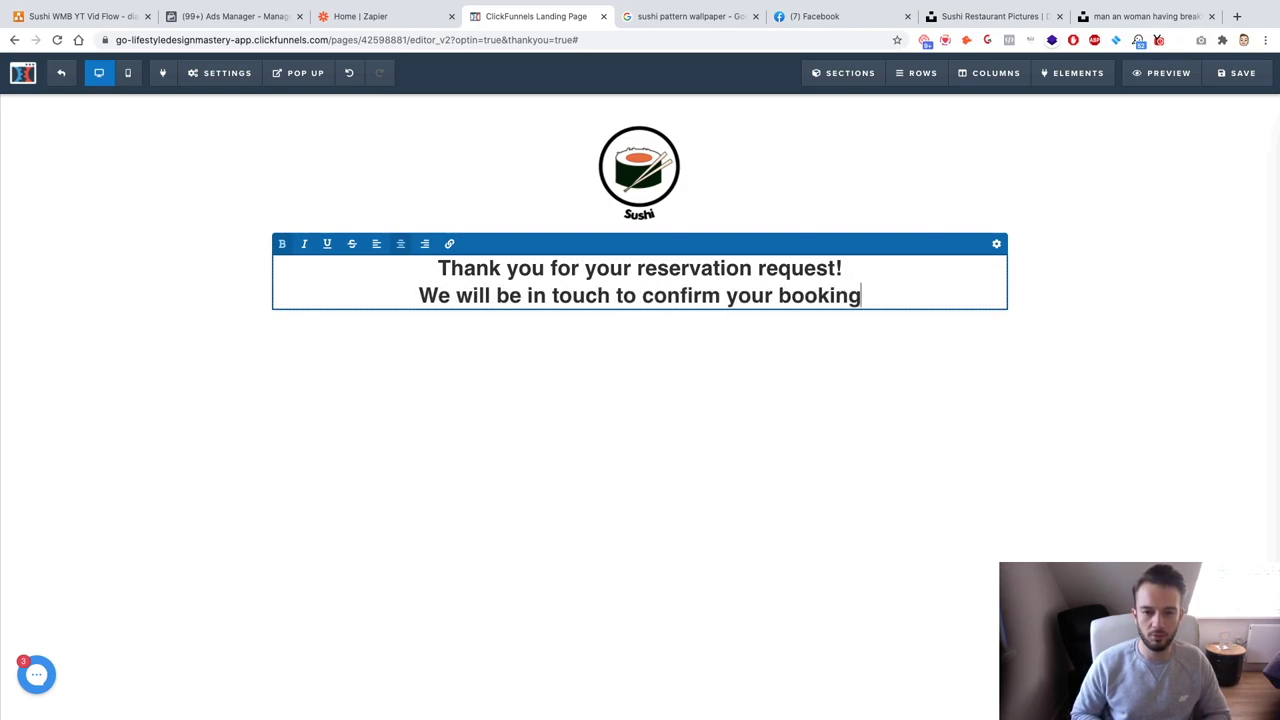
After a blank line in the headline, add a line inviting visitors to call the restaurant's phone number "if you need an immediate response.".
{"action": "key", "text": "Return"}
{"action": "key", "text": "Return"}
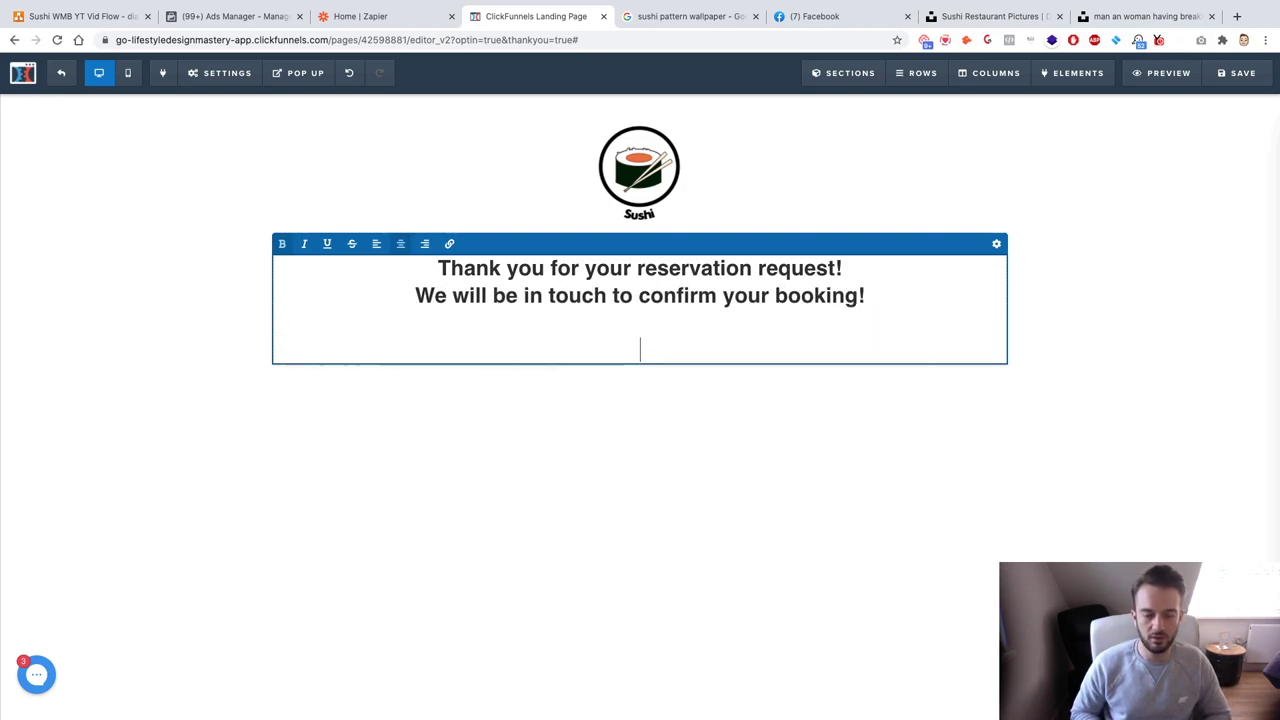
{"action": "type", "text": "Cal"}
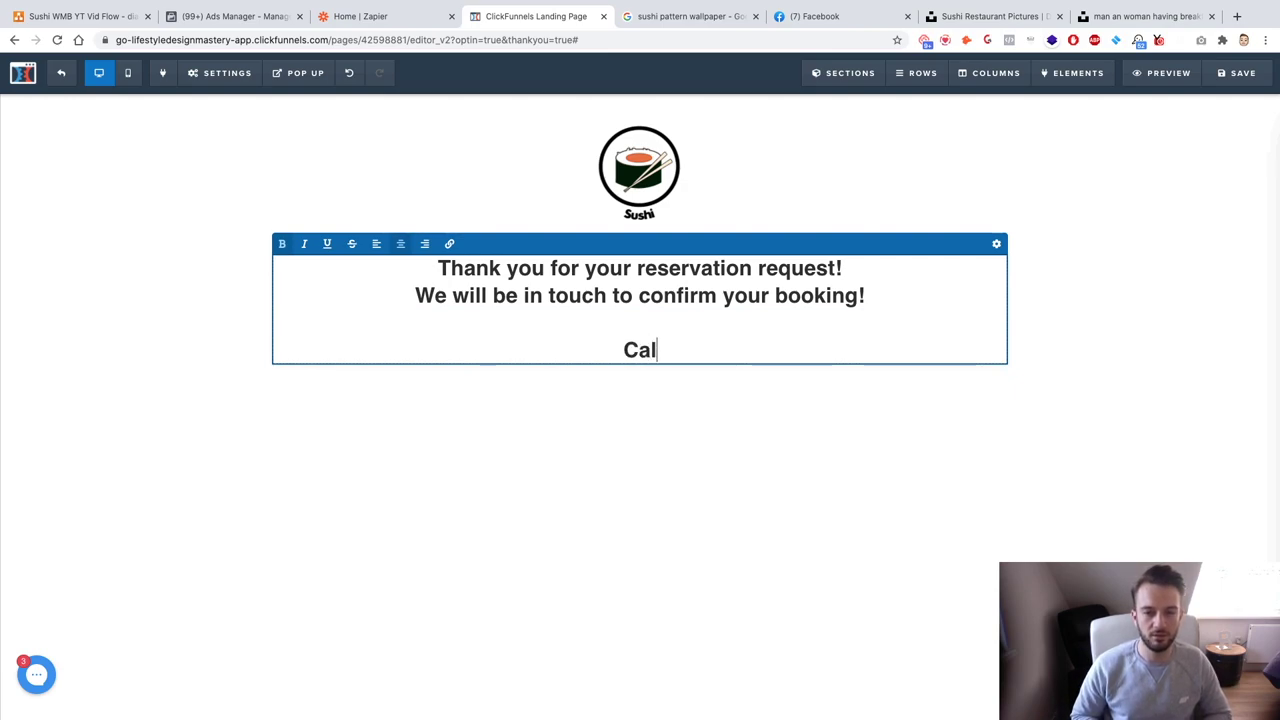
{"action": "type", "text": "l us on +777"}
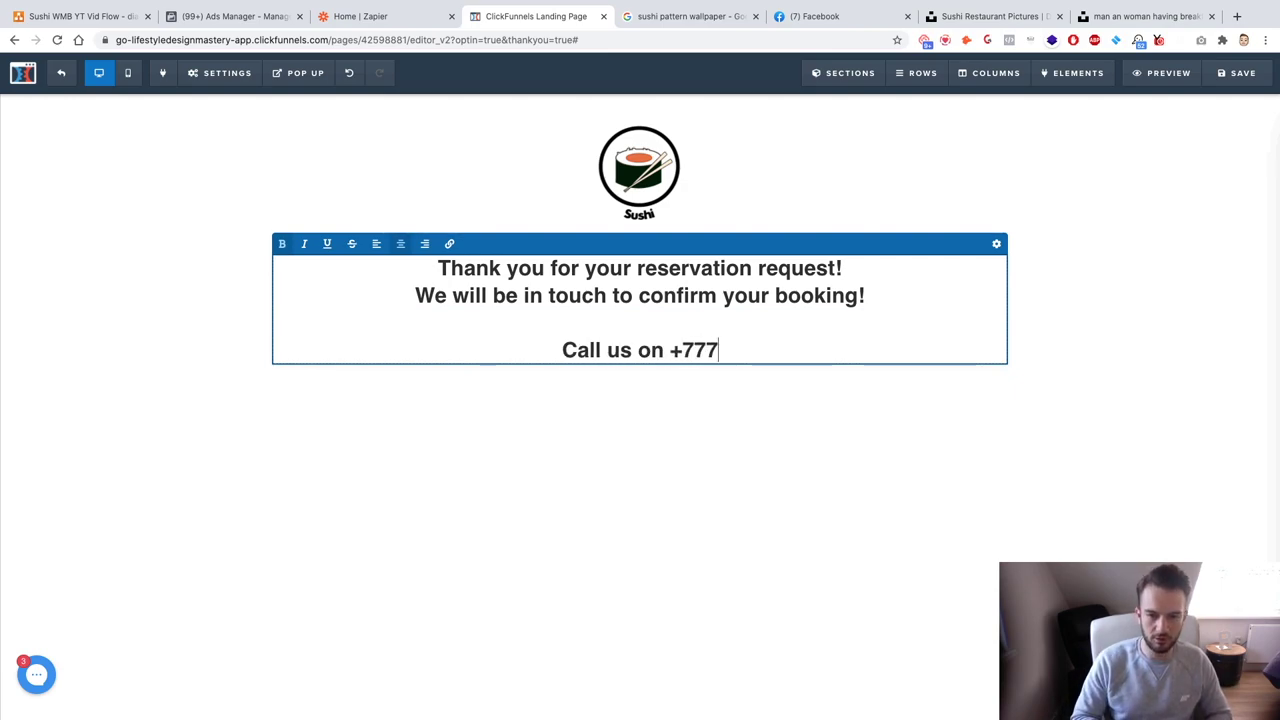
{"action": "type", "text": "77777 if you need an immedate re"}
{"action": "key", "text": "BackSpace"}
{"action": "key", "text": "BackSpace"}
{"action": "key", "text": "BackSpace"}
{"action": "key", "text": "BackSpace"}
{"action": "key", "text": "BackSpace"}
{"action": "key", "text": "BackSpace"}
{"action": "type", "text": "iate repsonse."}
{"action": "key", "text": "BackSpace"}
{"action": "key", "text": "BackSpace"}
{"action": "key", "text": "BackSpace"}
{"action": "key", "text": "BackSpace"}
{"action": "key", "text": "BackSpace"}
{"action": "key", "text": "BackSpace"}
{"action": "key", "text": "BackSpace"}
{"action": "key", "text": "BackSpace"}
{"action": "type", "text": "sponse."}
{"action": "left_click", "coordinate": [724, 507]}
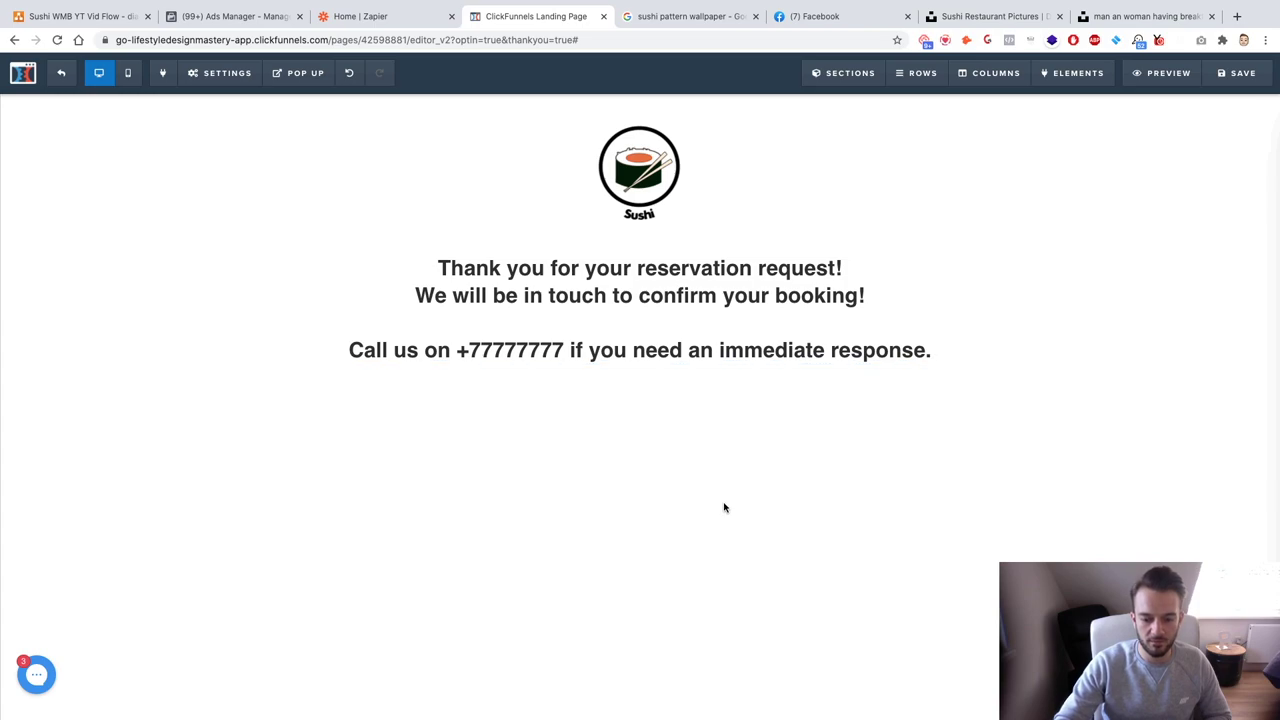
Add the saved "FB Footer" section below the thank-you headline.
{"action": "mouse_move", "coordinate": [850, 73]}
{"action": "left_click", "coordinate": [845, 103]}
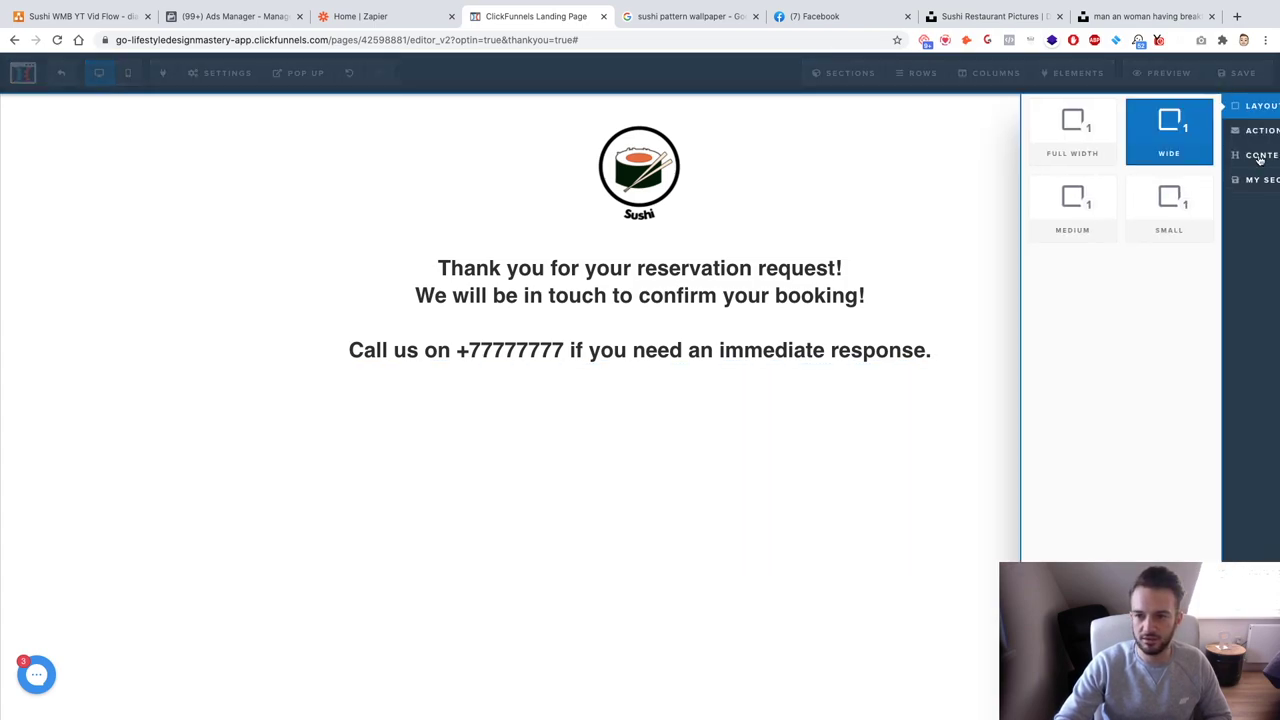
{"action": "left_click", "coordinate": [1239, 182]}
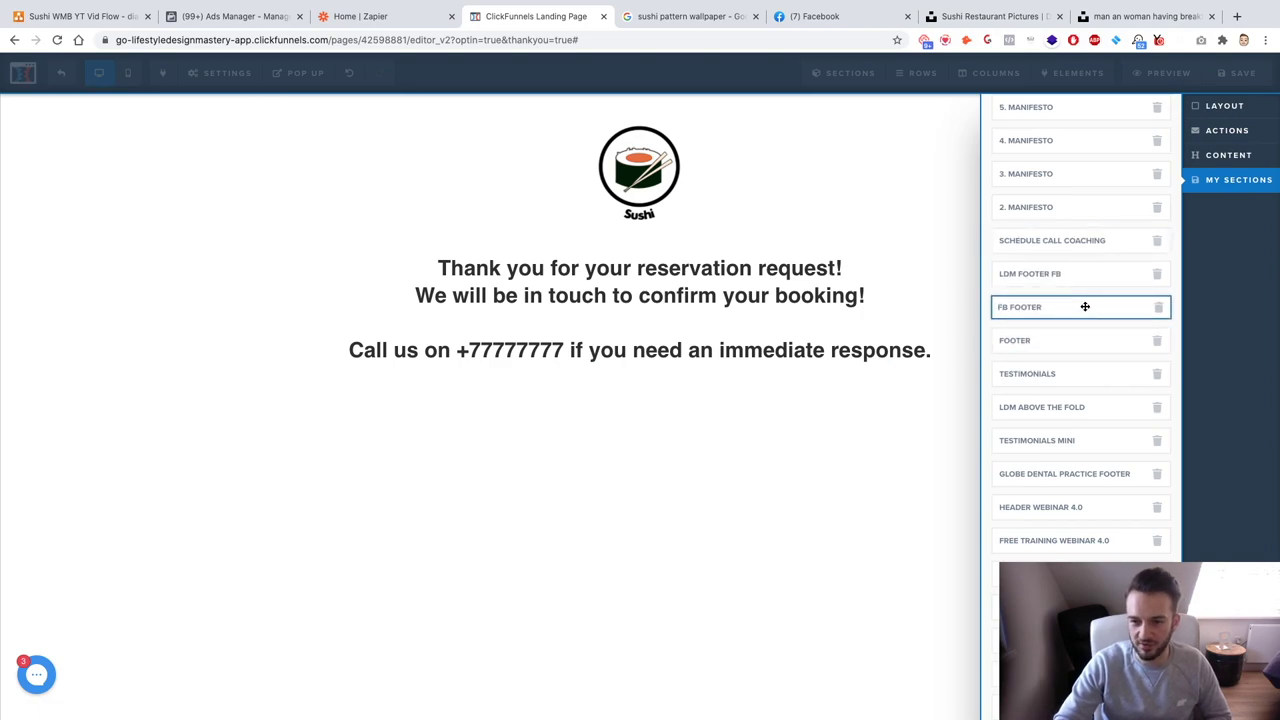
{"action": "left_click_drag", "start_coordinate": [767, 481], "coordinate": [650, 452]}
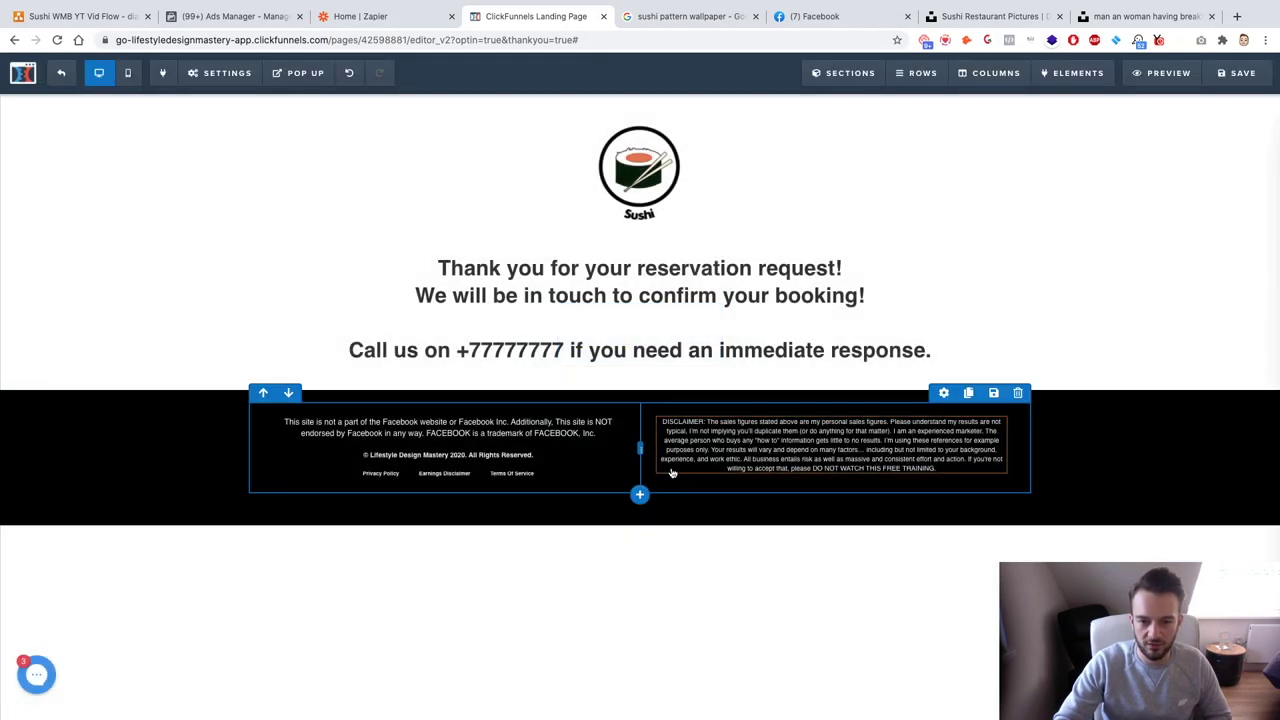
Add a one-column row to the footer, move the Facebook disclaimer into it, and delete the two-column row.
{"action": "left_click", "coordinate": [640, 494]}
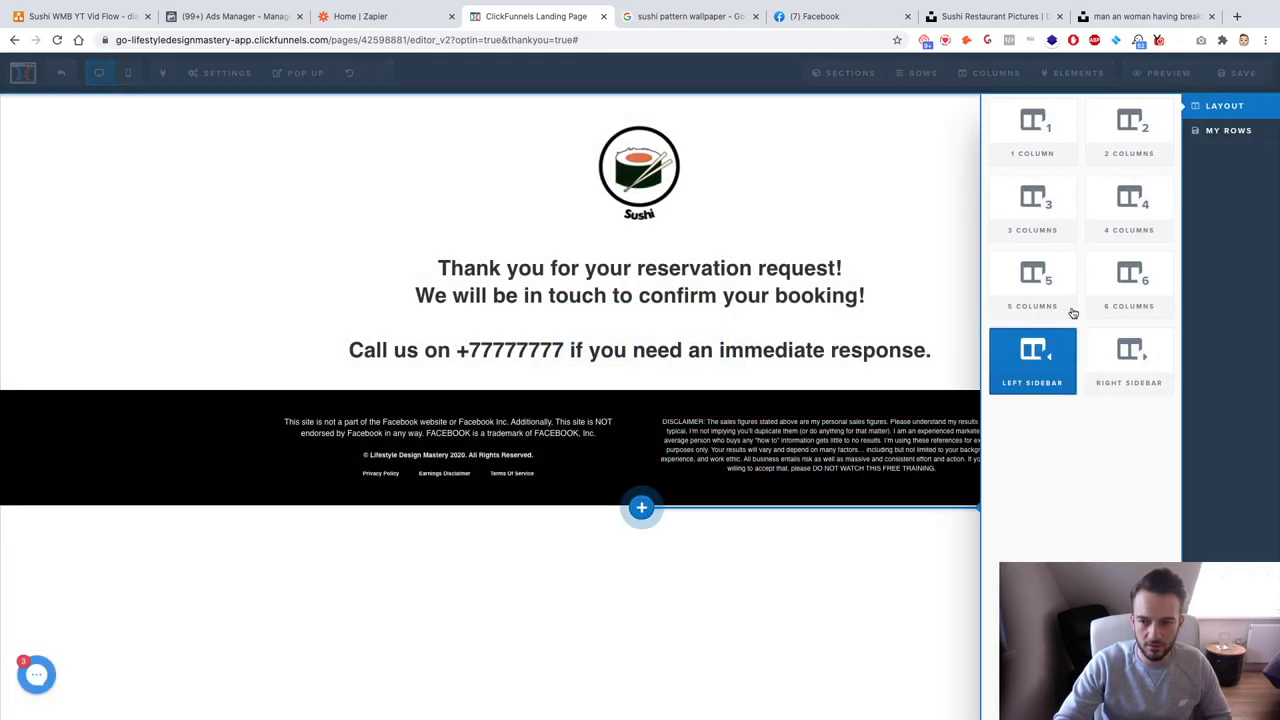
{"action": "left_click", "coordinate": [1050, 108]}
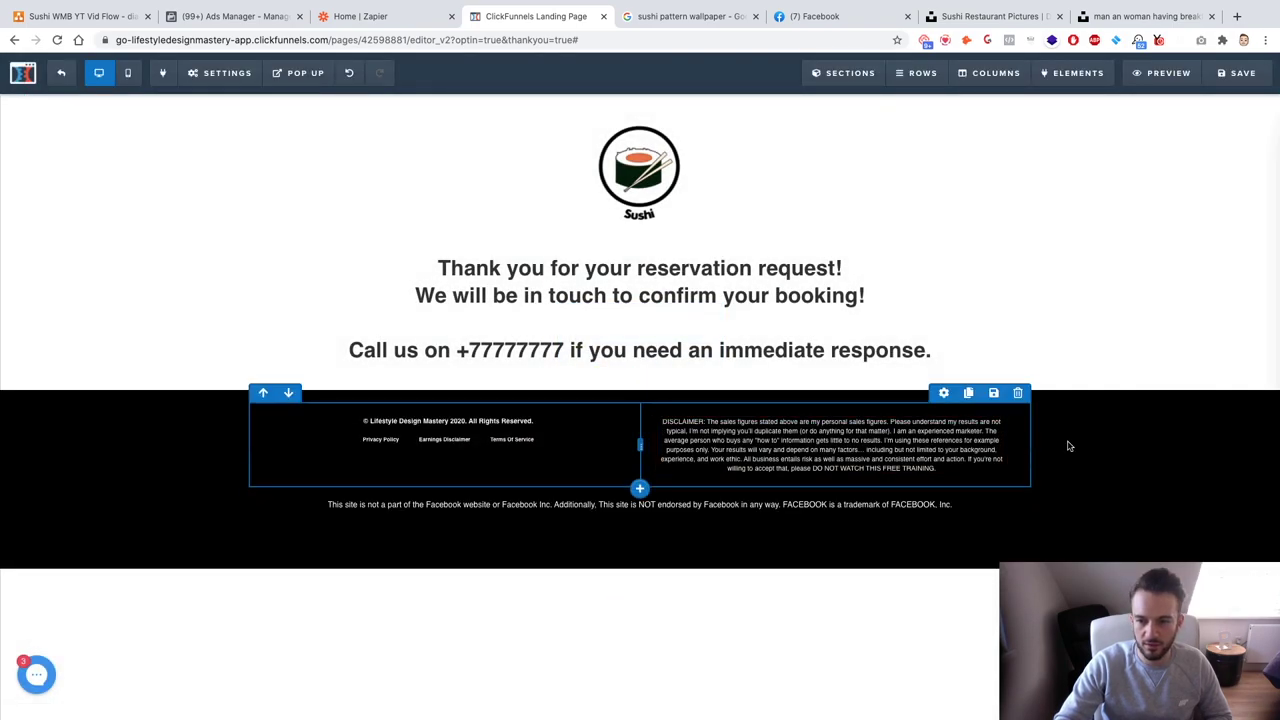
{"action": "left_click", "coordinate": [1018, 394]}
{"action": "key", "text": "Return"}
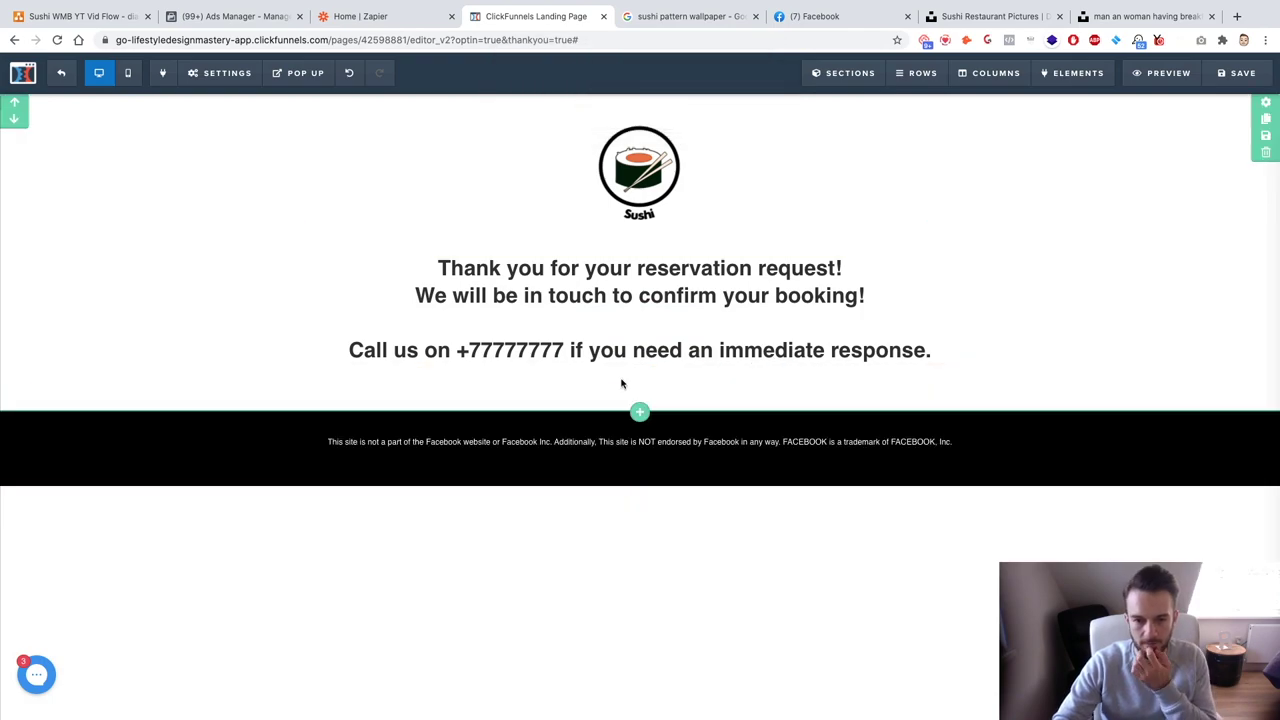
Insert an empty full-width section above the footer and set its top margin, top padding and bottom padding to 100.
{"action": "left_click", "coordinate": [645, 413]}
{"action": "left_click", "coordinate": [1071, 155]}
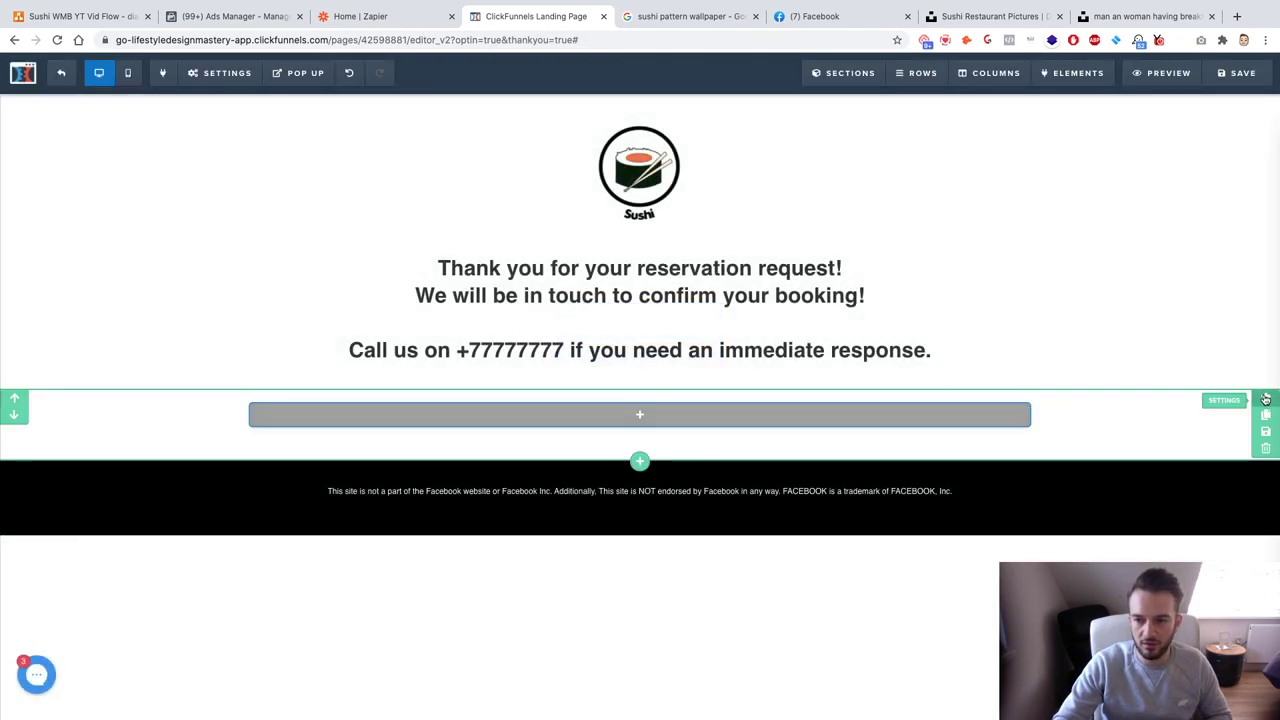
{"action": "left_click", "coordinate": [1265, 399]}
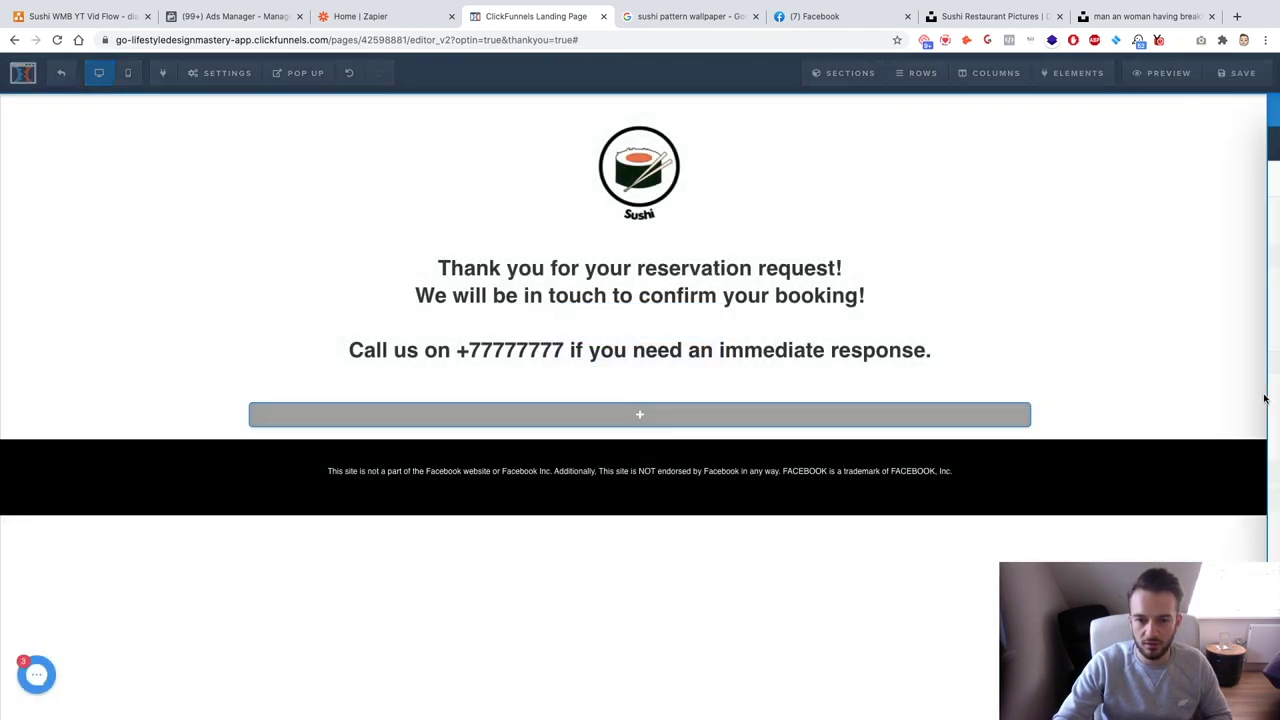
{"action": "left_click_drag", "start_coordinate": [1166, 530], "coordinate": [1240, 526]}
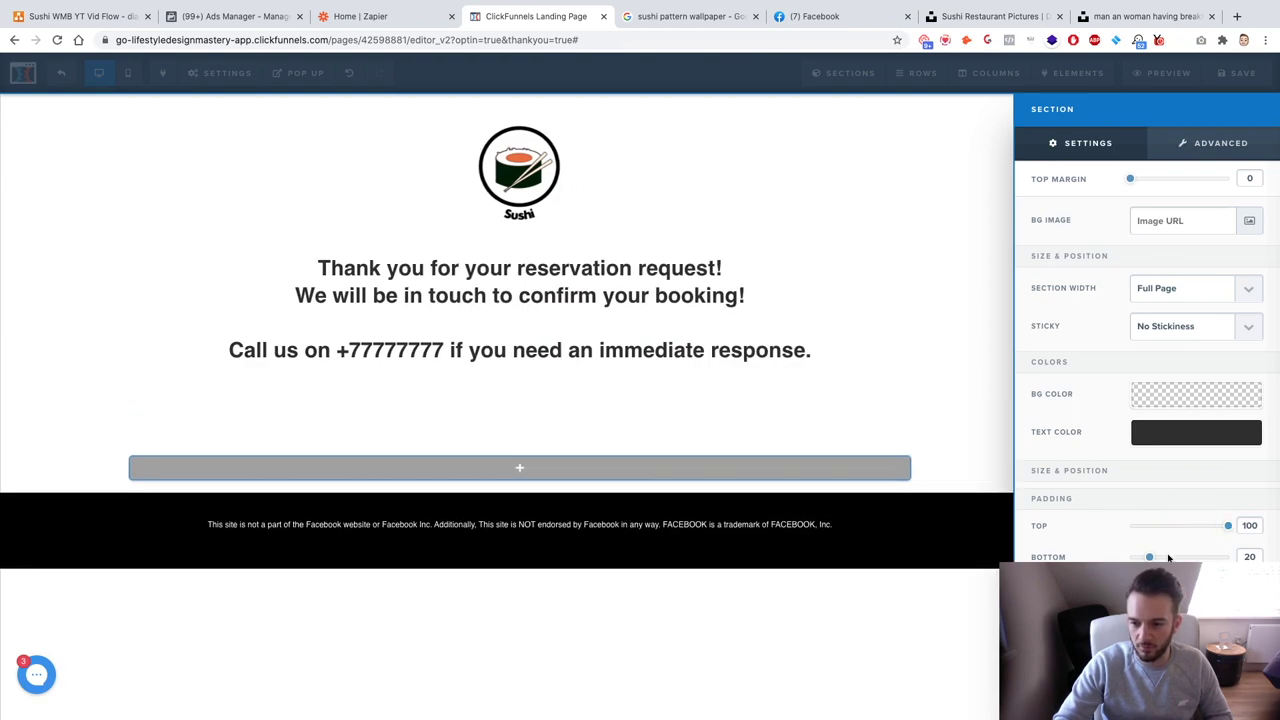
{"action": "left_click_drag", "start_coordinate": [1149, 556], "coordinate": [1267, 558]}
{"action": "left_click_drag", "start_coordinate": [1176, 186], "coordinate": [1272, 190]}
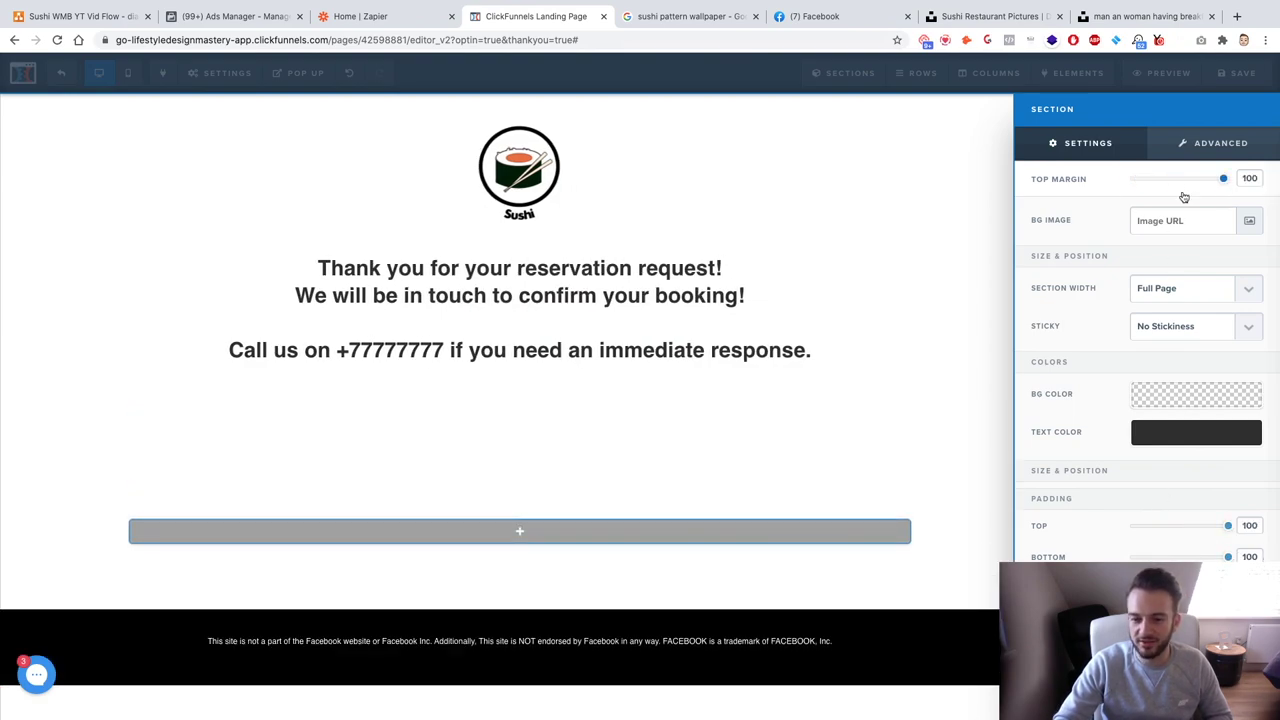
{"action": "left_click", "coordinate": [977, 203]}
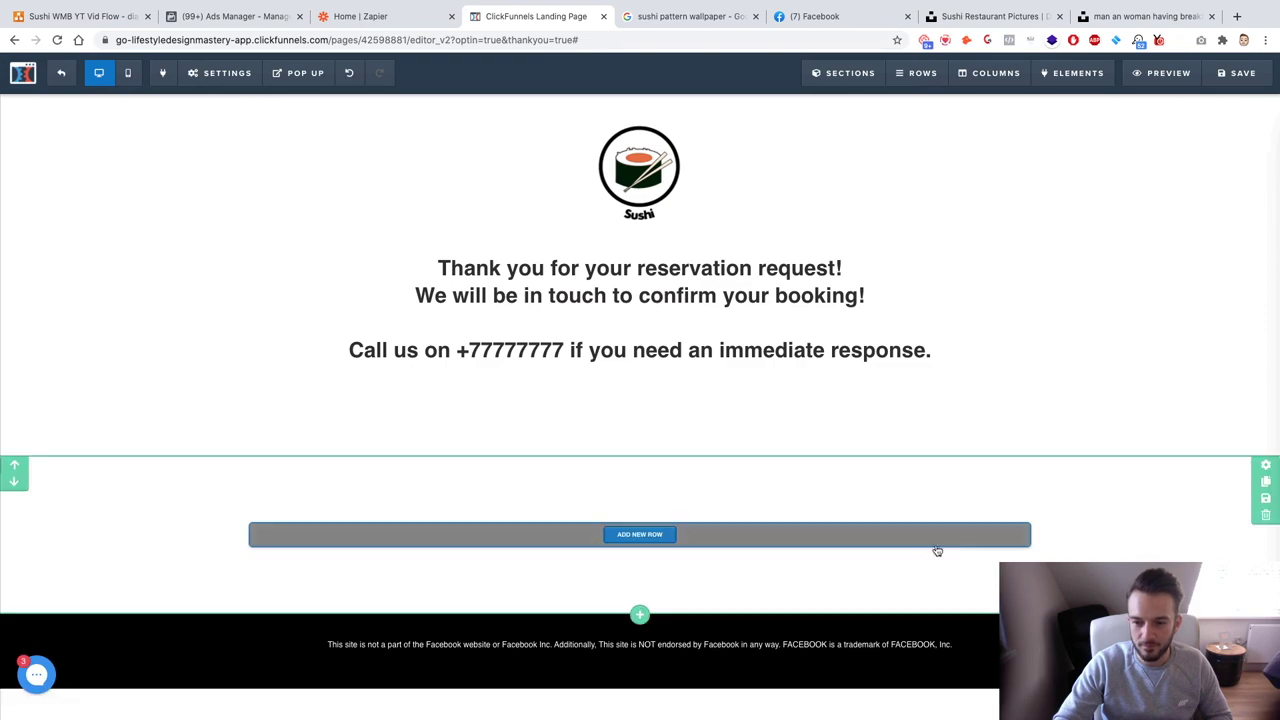
Duplicate the empty spacer section above the footer and save the page.
{"action": "left_click", "coordinate": [1265, 481]}
{"action": "scroll", "coordinate": [962, 477], "scroll_direction": "down", "scroll_amount": 2}
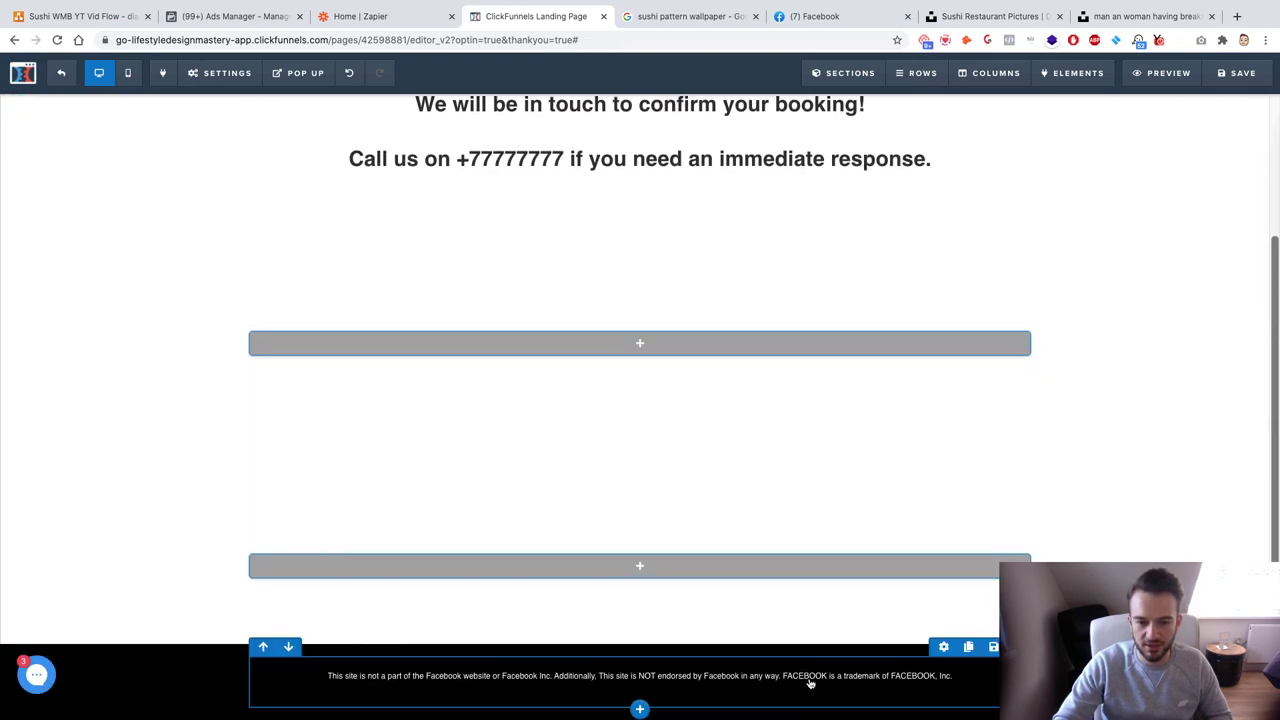
{"action": "scroll", "coordinate": [1146, 294], "scroll_direction": "up", "scroll_amount": 2}
{"action": "left_click", "coordinate": [1261, 77]}
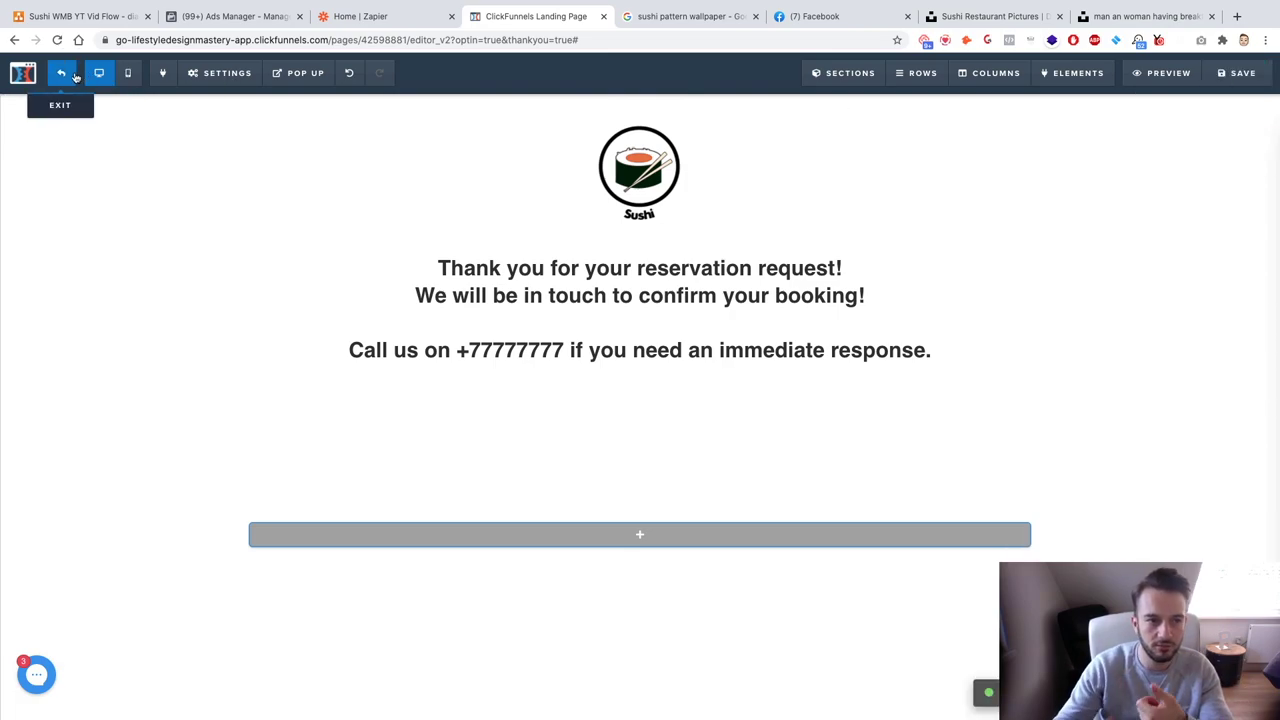
Switch to the Sushi WMB YT Vid Flow diagram and move its title slightly up and to the right above the flowchart.
{"action": "left_click", "coordinate": [50, 16]}
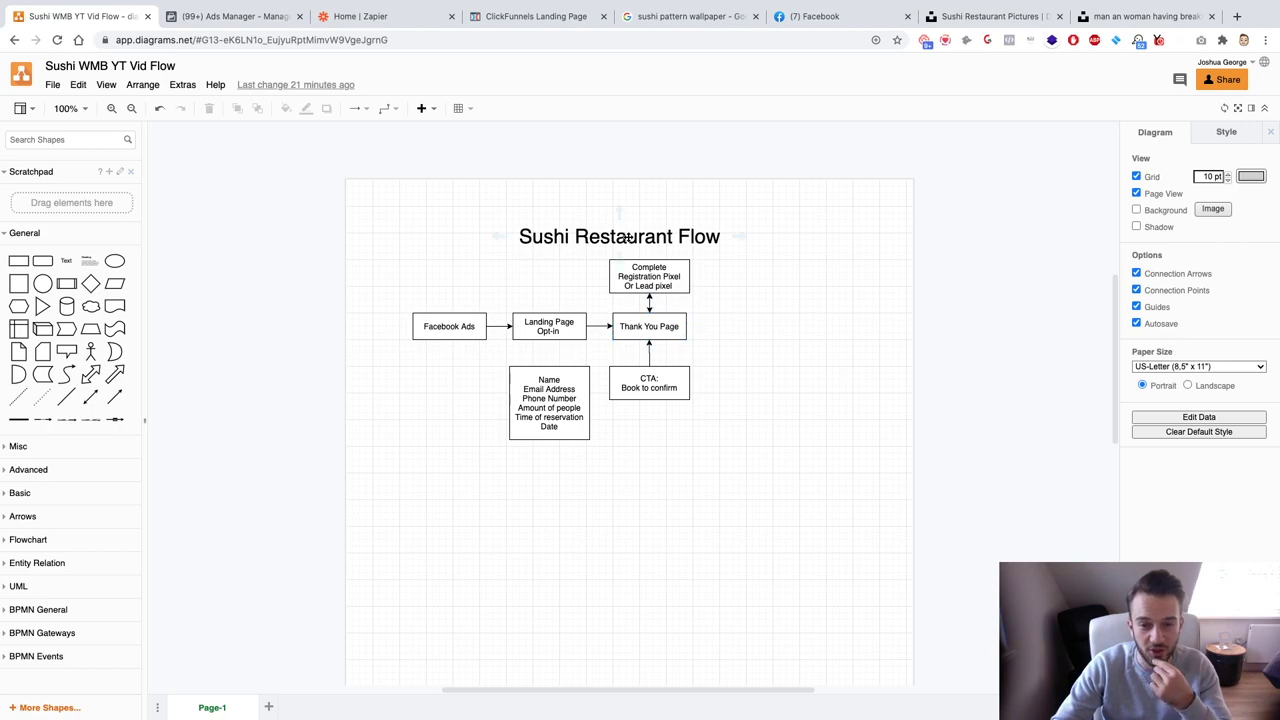
{"action": "left_click_drag", "start_coordinate": [620, 242], "coordinate": [634, 236]}
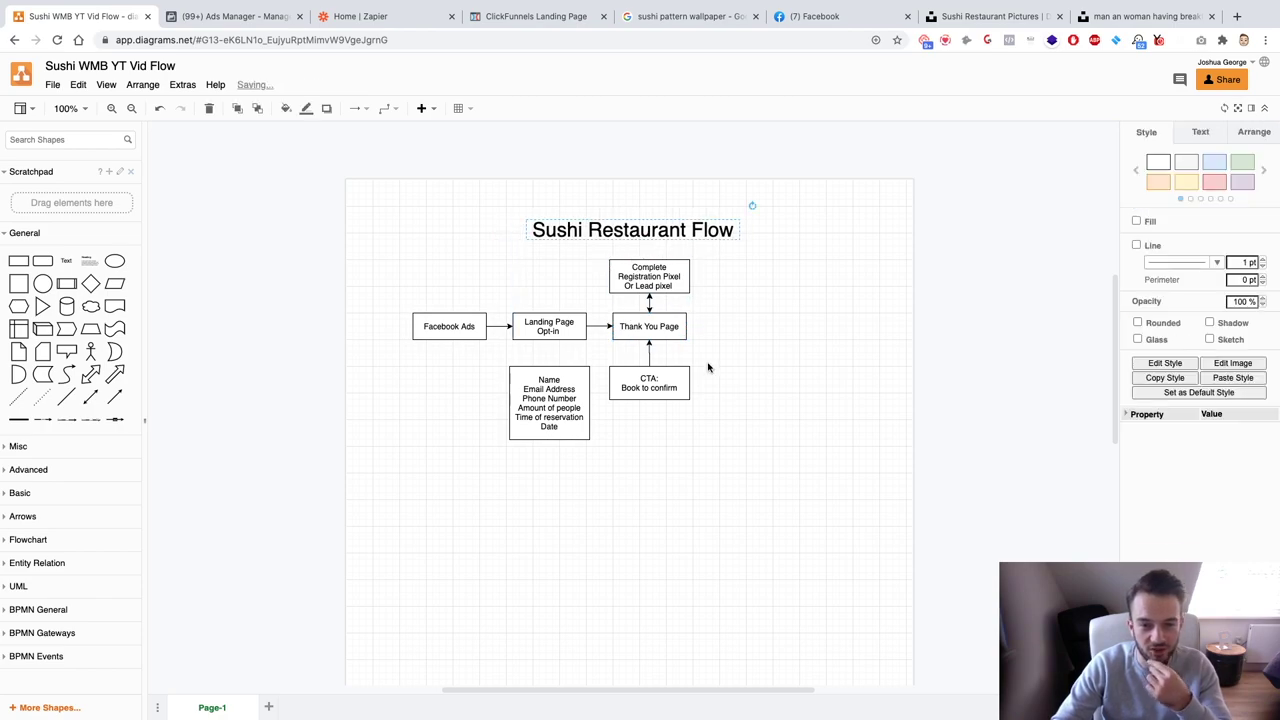
{"action": "left_click", "coordinate": [727, 397]}
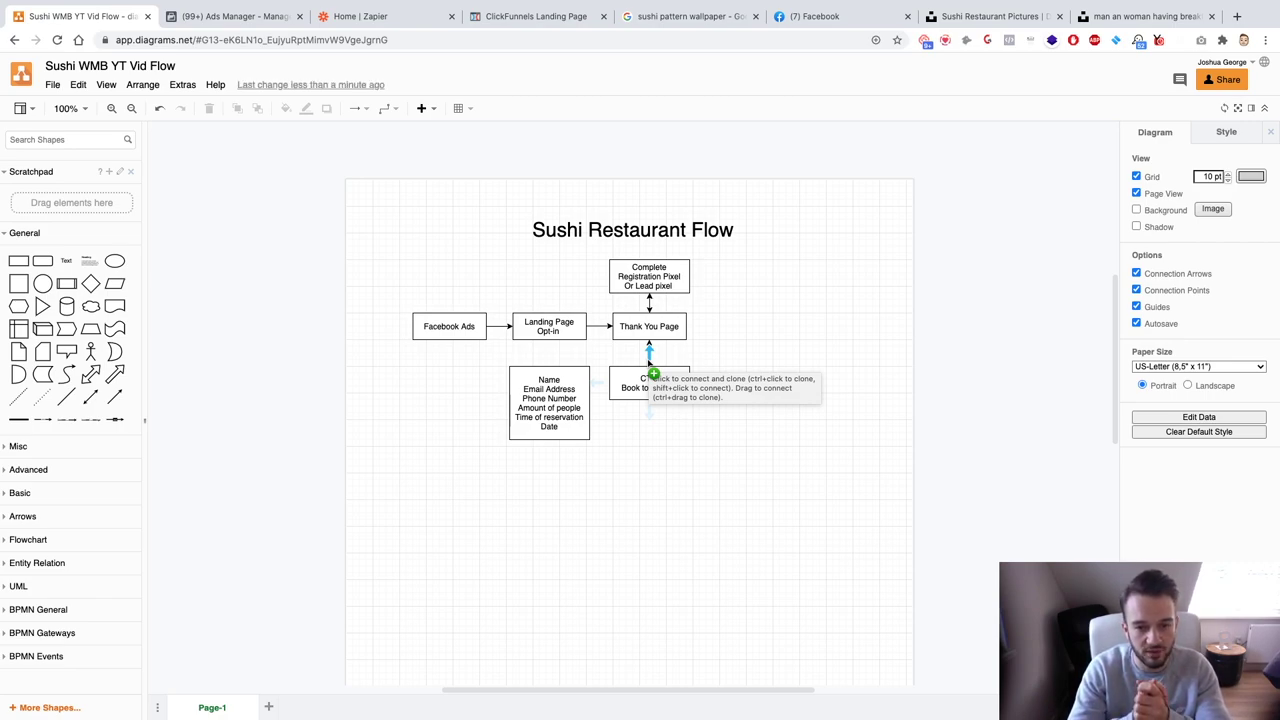
{"action": "left_click", "coordinate": [196, 18]}
{"action": "left_click", "coordinate": [584, 14]}
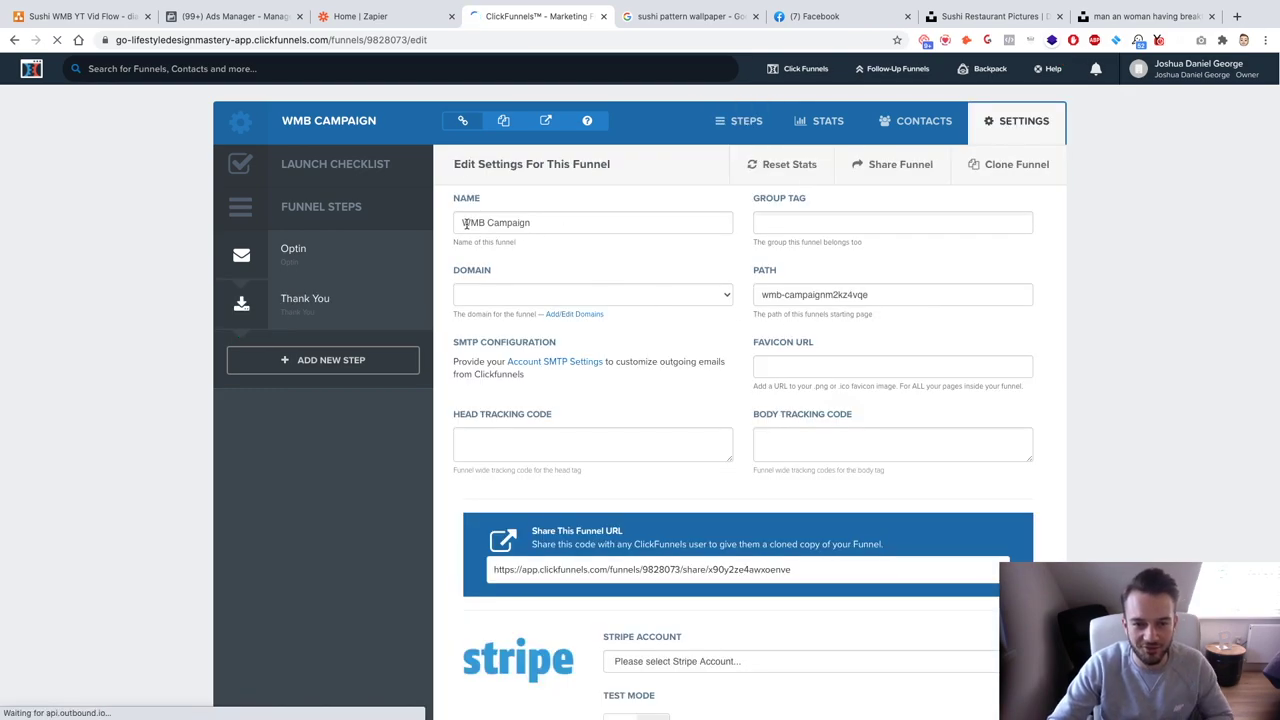
{"action": "left_click", "coordinate": [727, 298]}
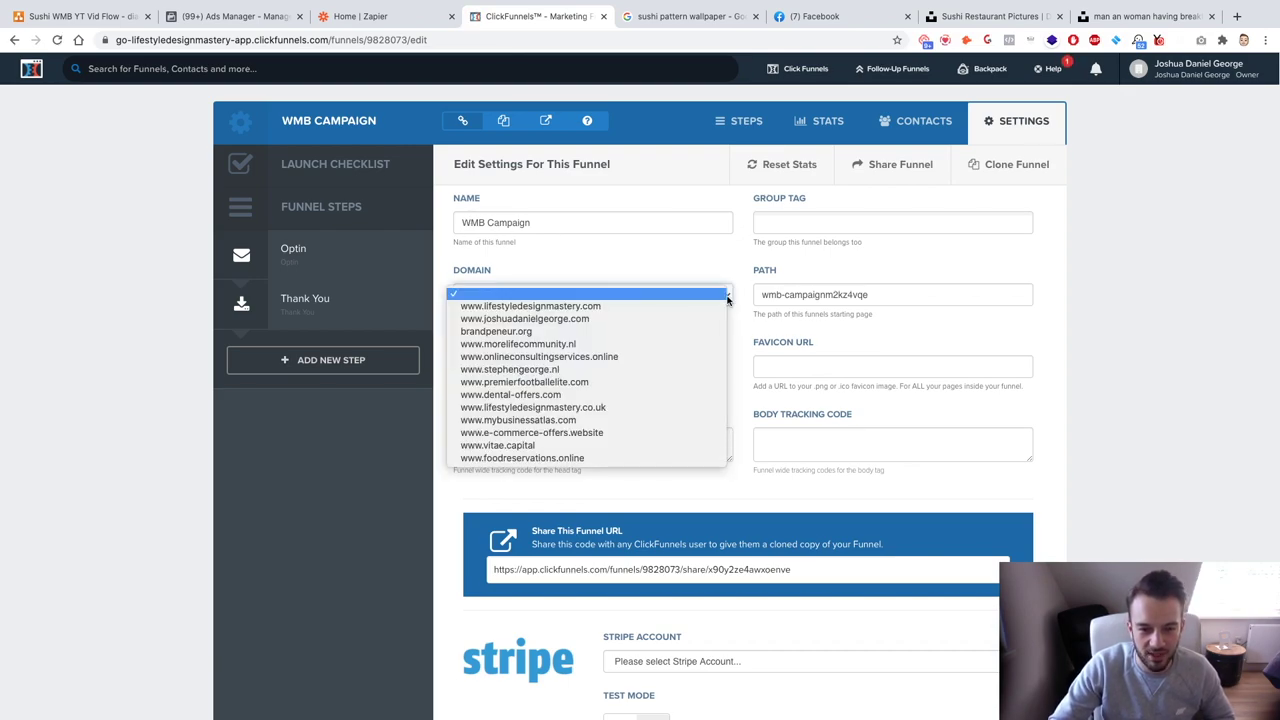
{"action": "left_click", "coordinate": [530, 458]}
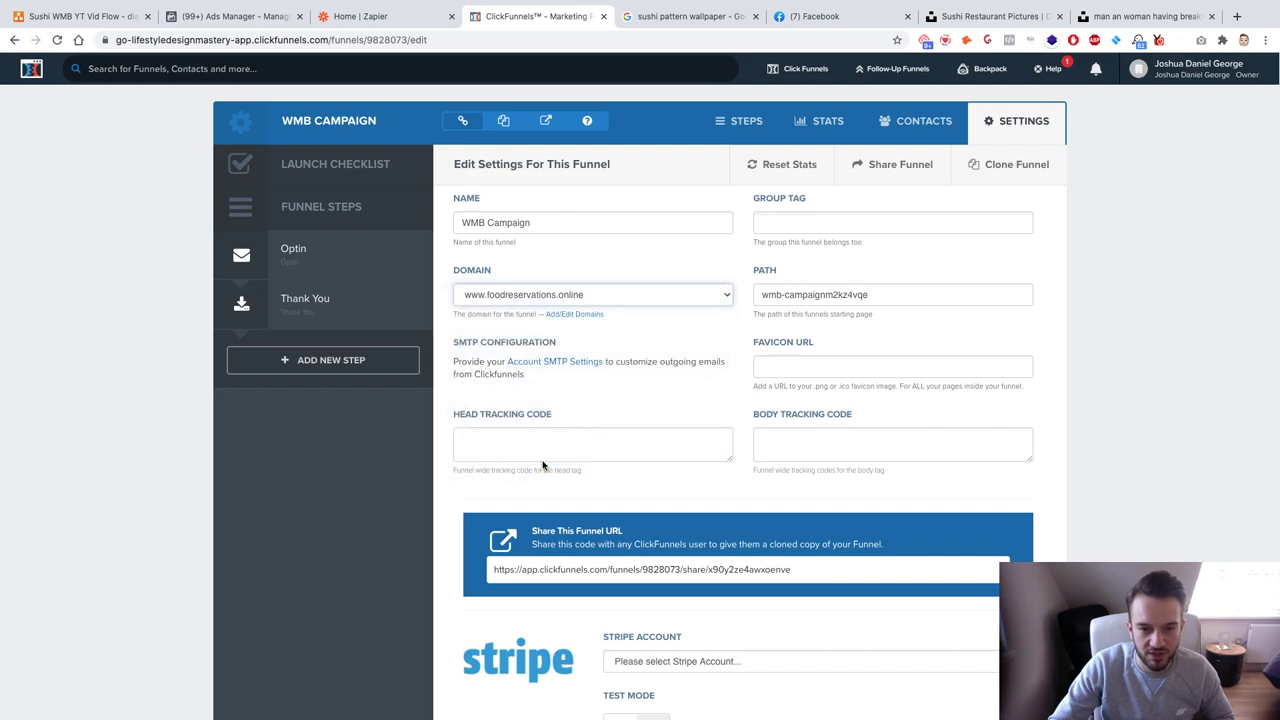
{"action": "left_click_drag", "start_coordinate": [763, 293], "coordinate": [896, 293]}
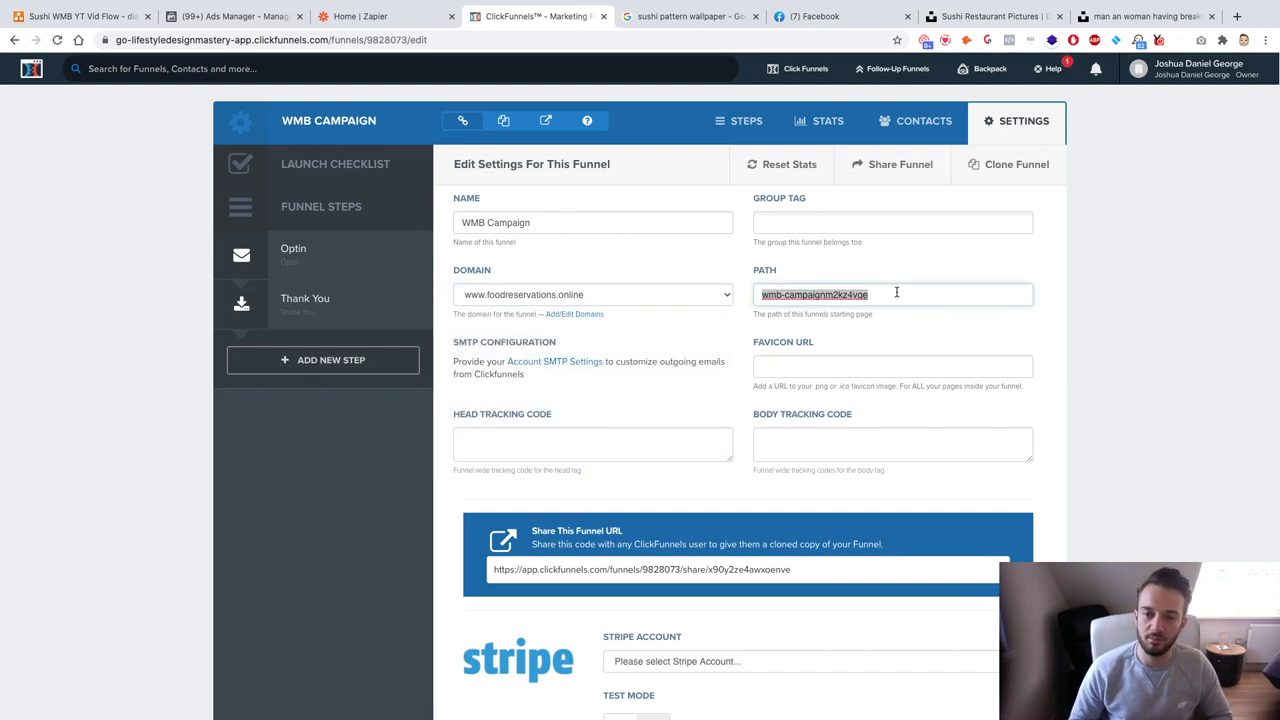
{"action": "type", "text": "homepage"}
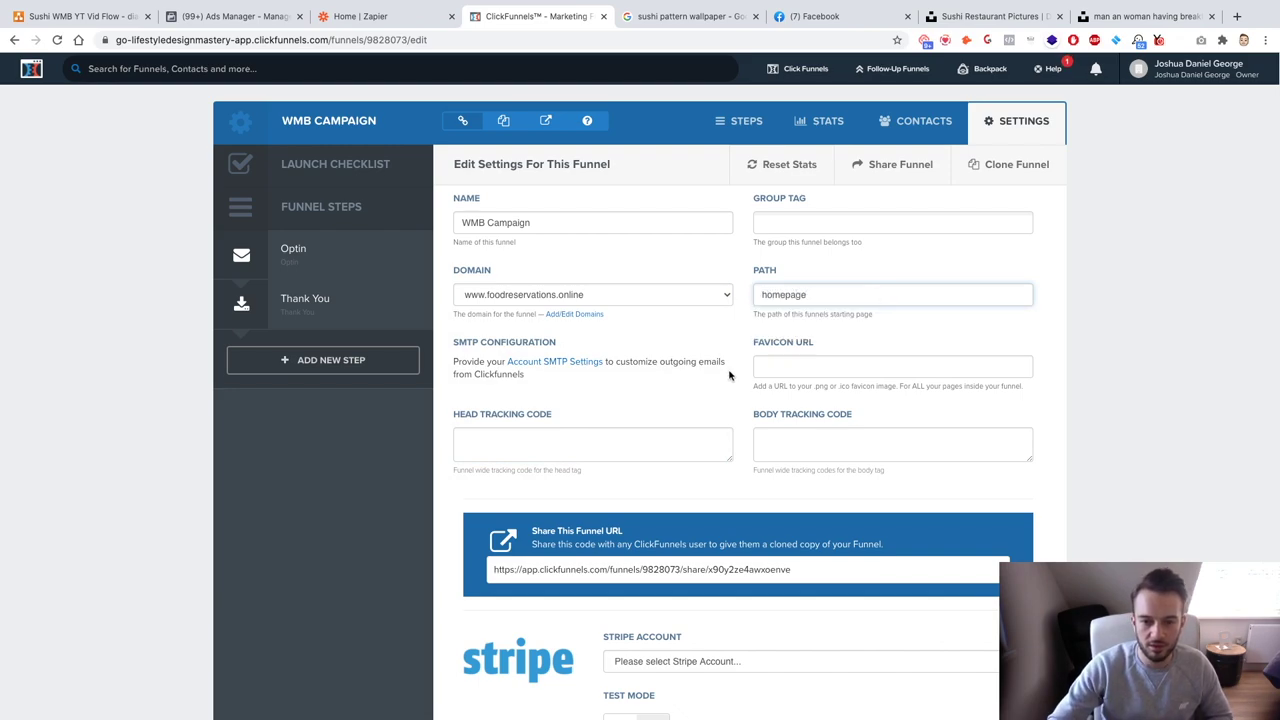
{"action": "left_click", "coordinate": [719, 343]}
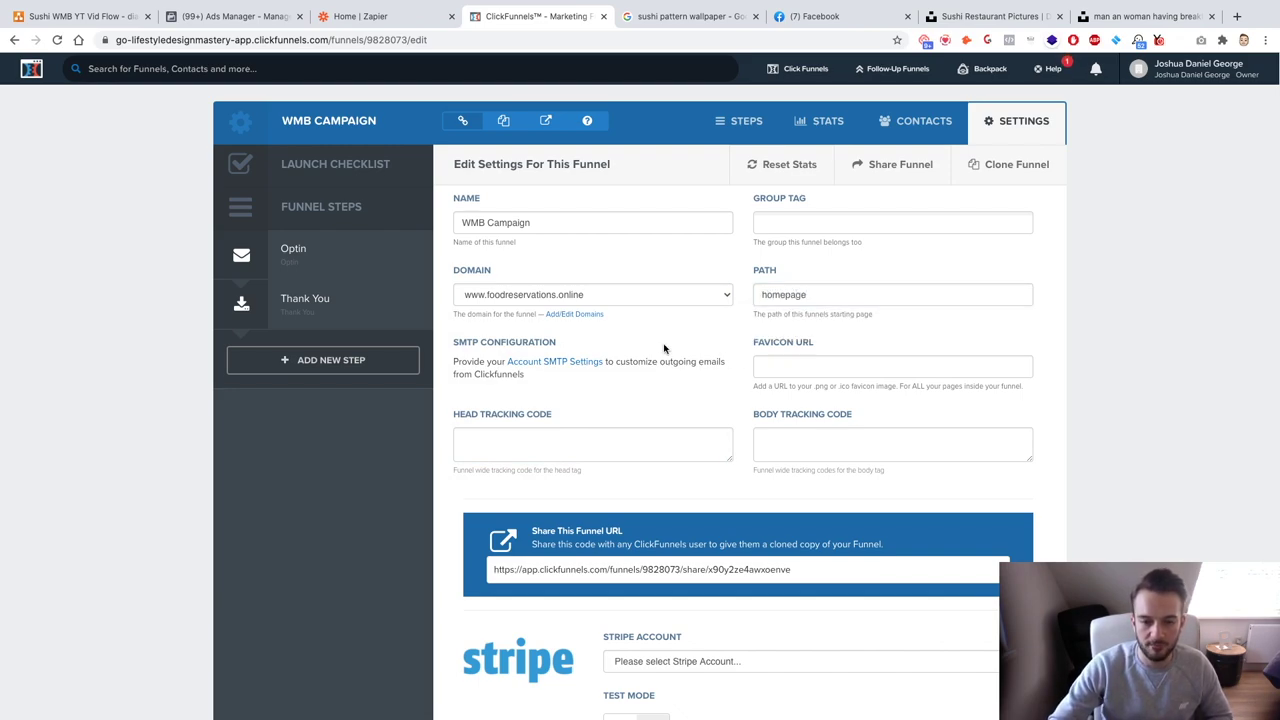
Save the funnel settings and open a preview of the Optin page.
{"action": "left_click", "coordinate": [732, 459]}
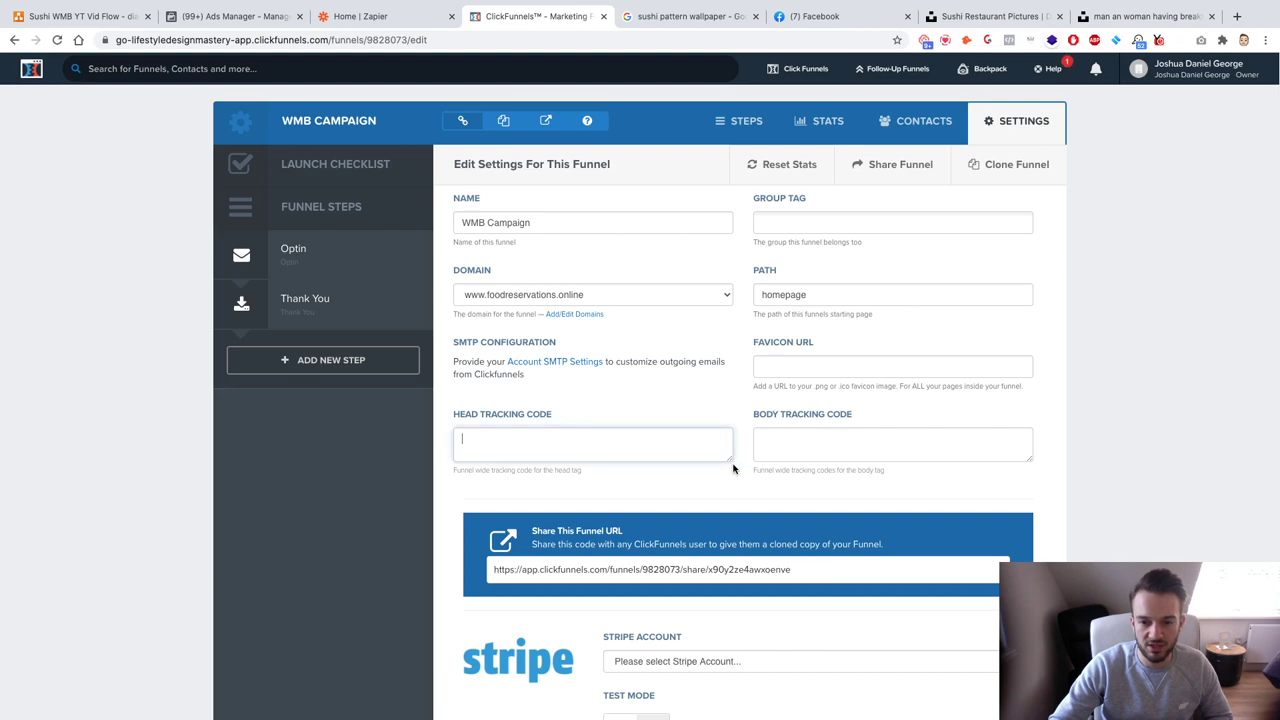
{"action": "mouse_move", "coordinate": [732, 459]}
{"action": "left_mouse_down"}
{"action": "mouse_move", "coordinate": [749, 645]}
{"action": "mouse_move", "coordinate": [724, 505]}
{"action": "mouse_move", "coordinate": [737, 466]}
{"action": "left_mouse_up"}
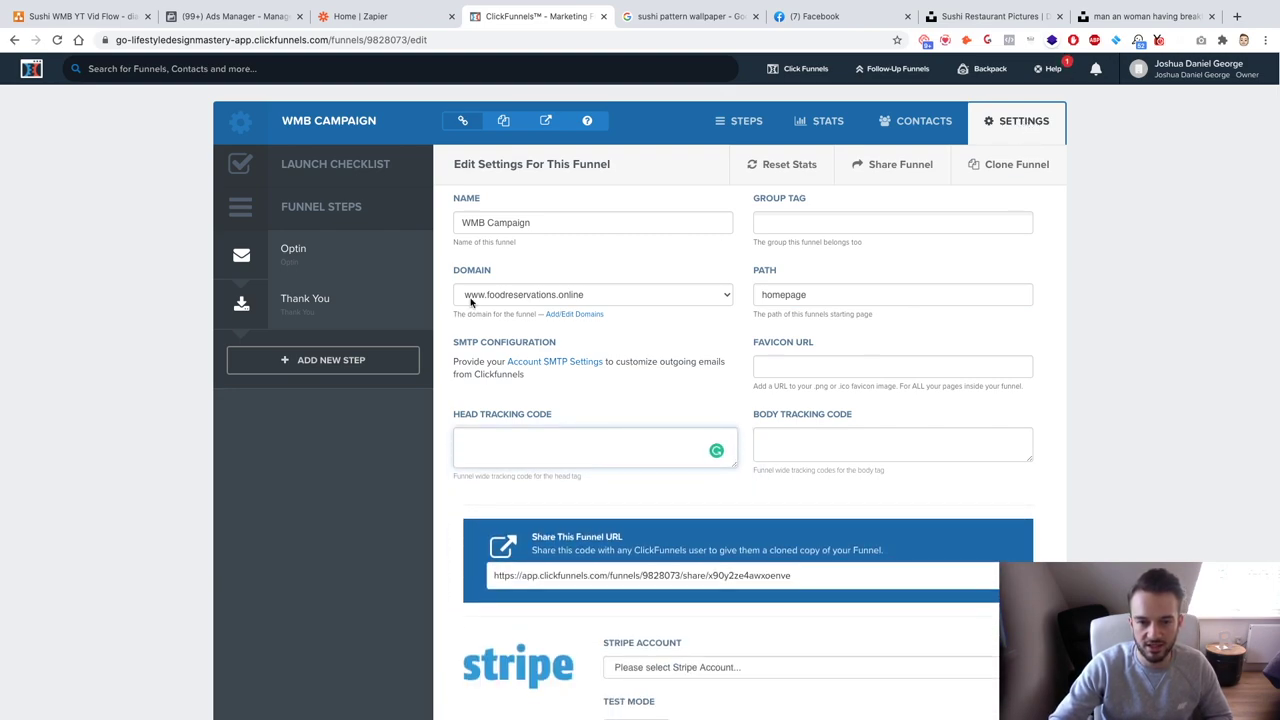
{"action": "scroll", "coordinate": [652, 355], "scroll_direction": "down", "scroll_amount": 20}
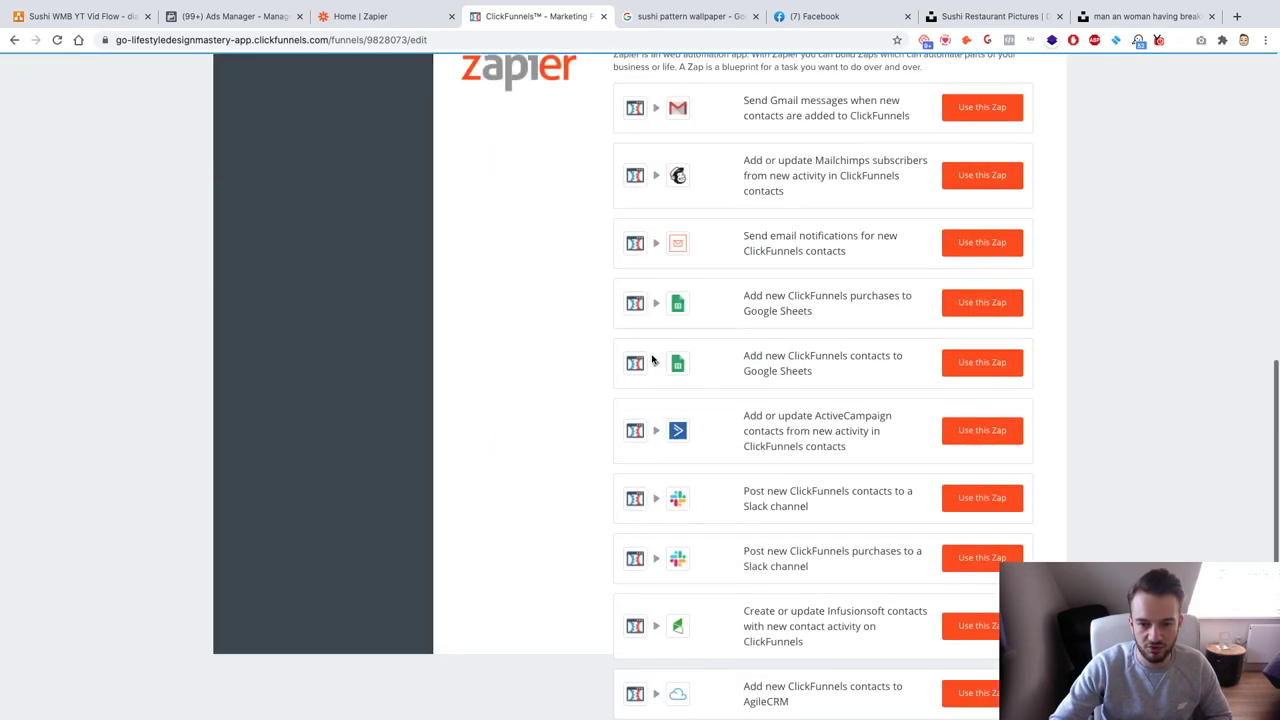
{"action": "left_click", "coordinate": [968, 609]}
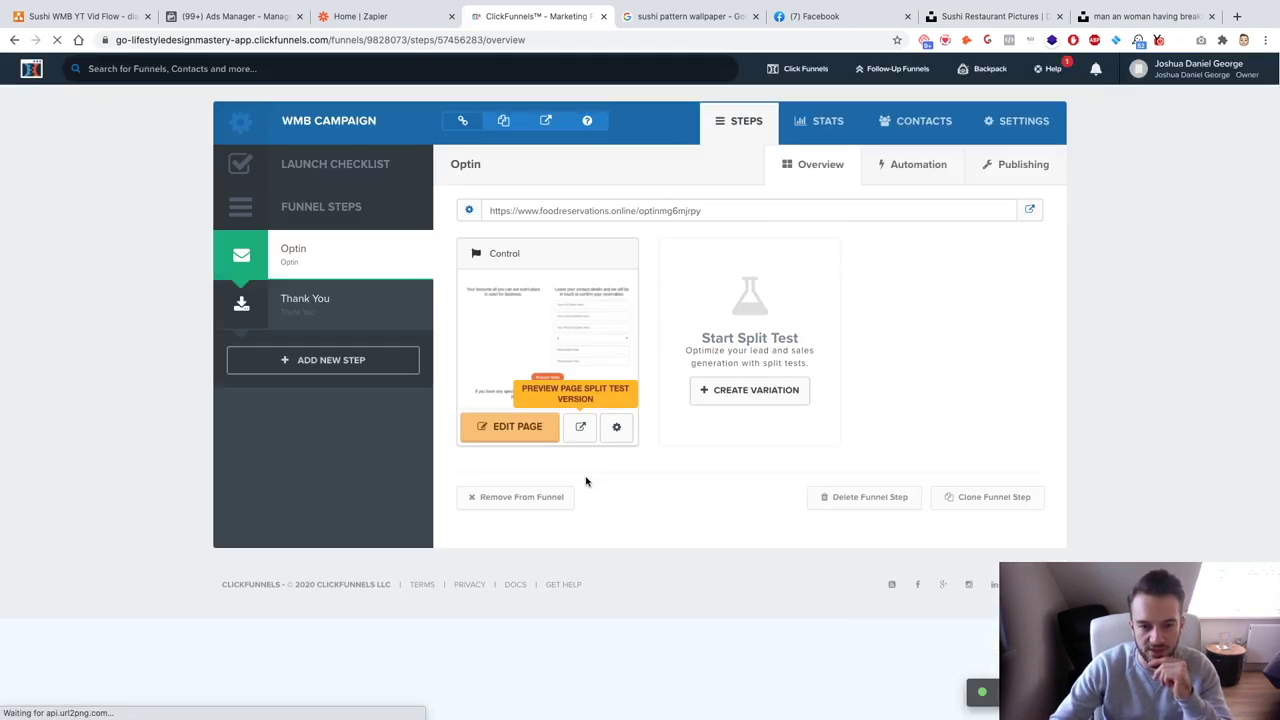
{"action": "left_click", "coordinate": [580, 427]}
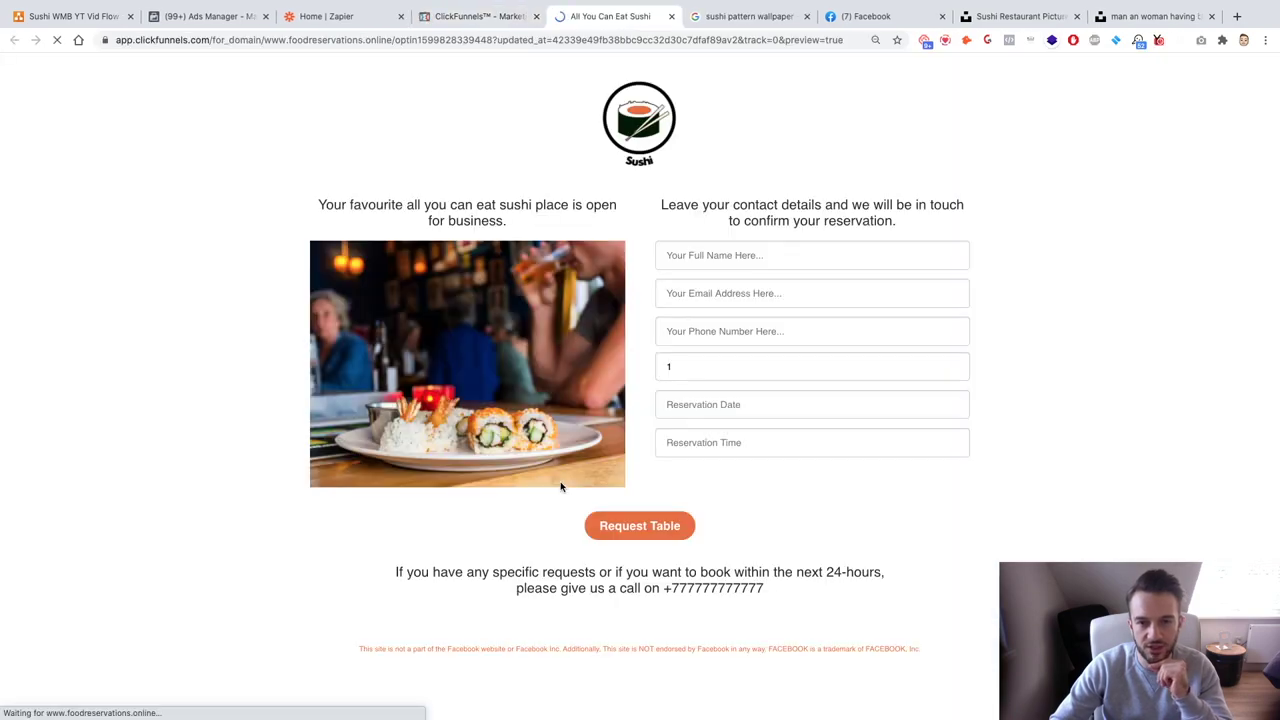
Fill in the reservation form's full name, email address and phone number from saved autofill details.
{"action": "left_click", "coordinate": [743, 255]}
{"action": "key", "text": "Down"}
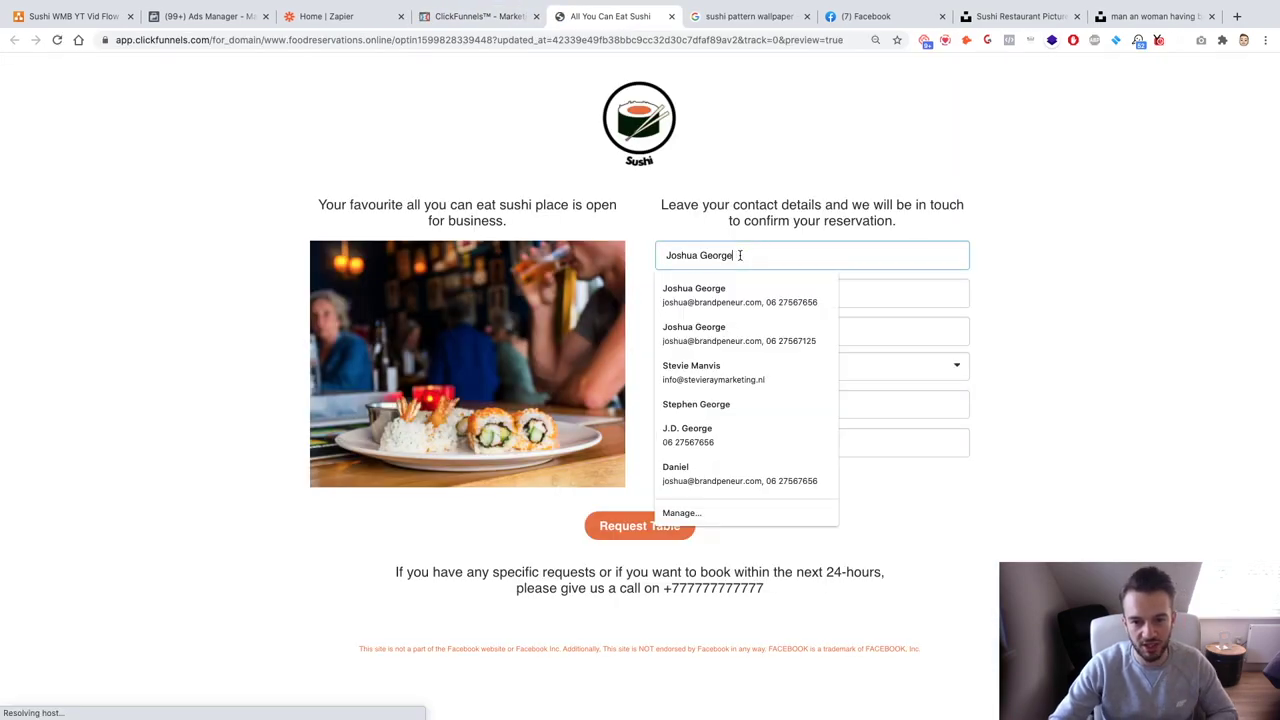
{"action": "key", "text": "Return"}
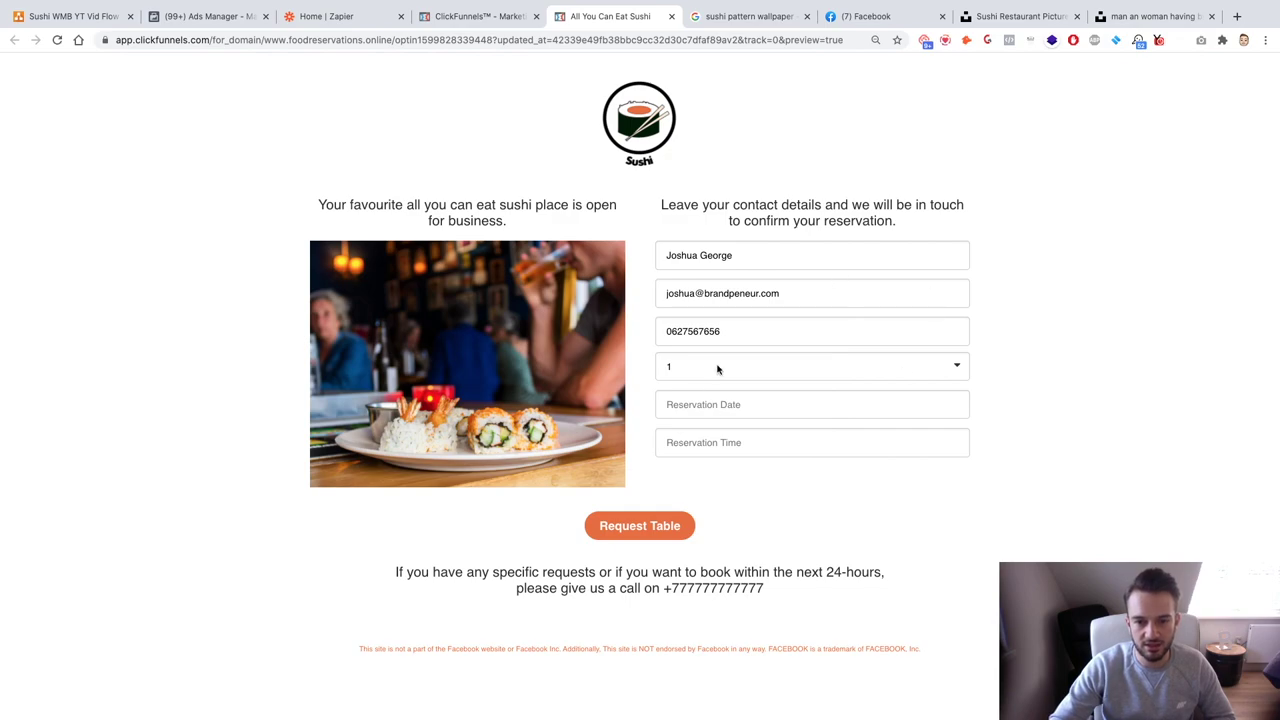
Enter 12 as the reservation date and 7pm as the reservation time.
{"action": "left_click", "coordinate": [735, 402]}
{"action": "left_click", "coordinate": [706, 432]}
{"action": "left_click", "coordinate": [710, 442]}
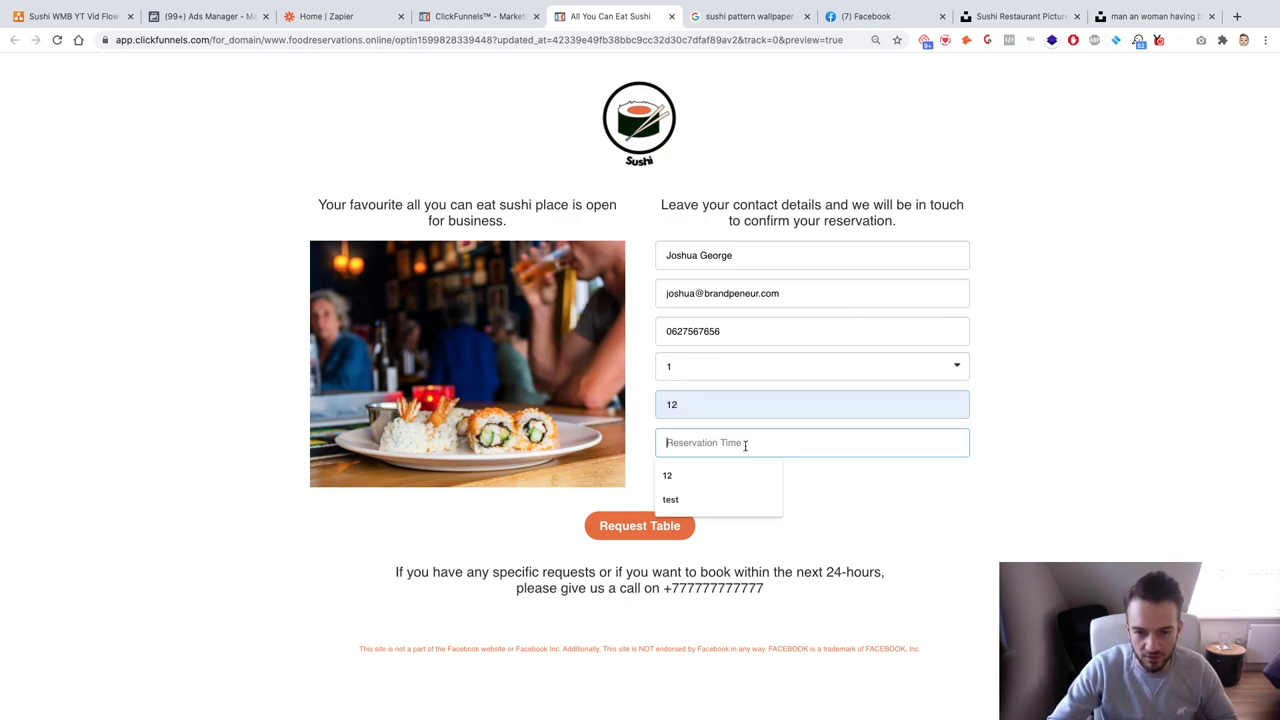
{"action": "left_click", "coordinate": [745, 443]}
{"action": "key", "text": "Escape"}
{"action": "type", "text": "7"}
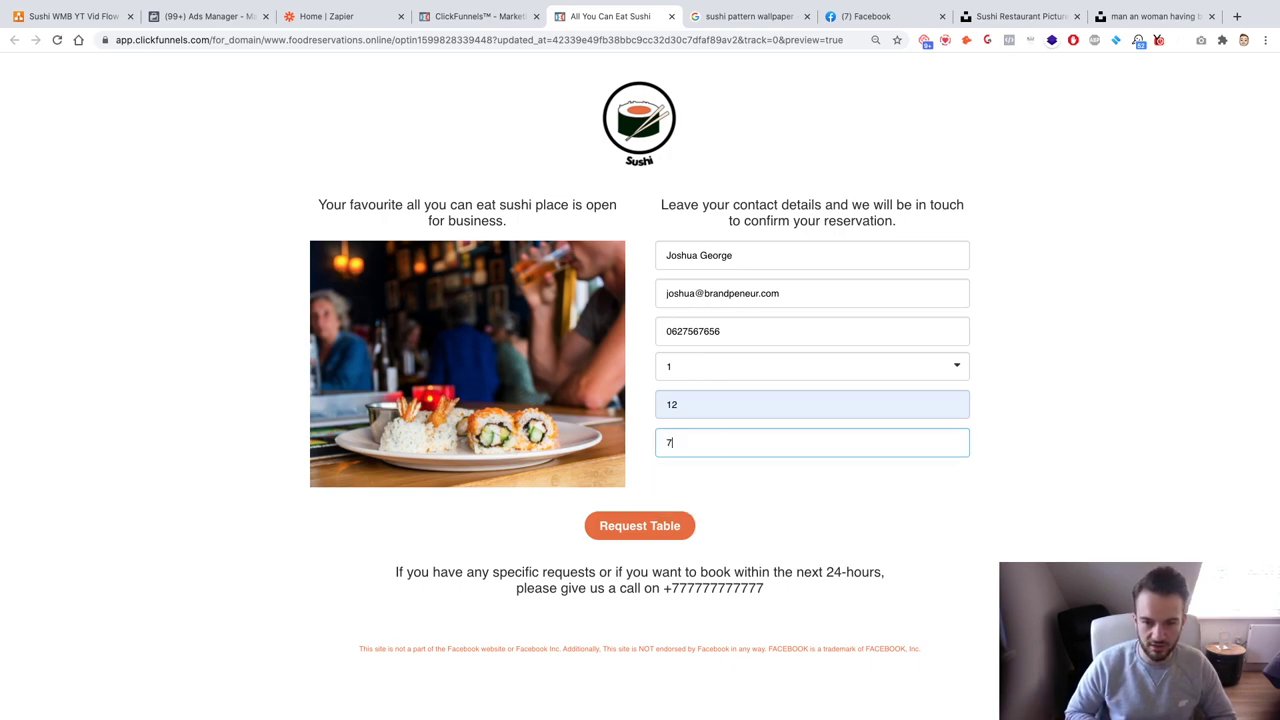
Replace the reservation date with 11-09-2020.
{"action": "double_click", "coordinate": [701, 400]}
{"action": "left_click", "coordinate": [786, 506]}
{"action": "left_click", "coordinate": [730, 412]}
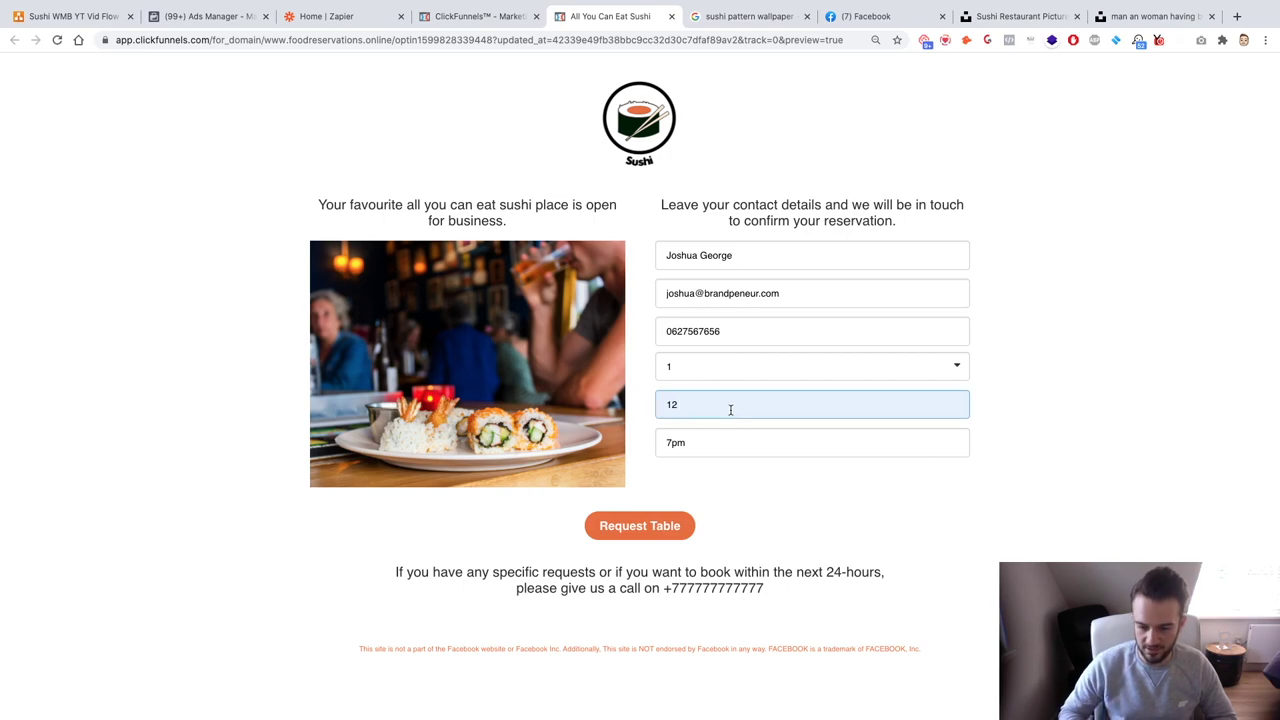
{"action": "key", "text": "BackSpace"}
{"action": "key", "text": "BackSpace"}
{"action": "key", "text": "Down"}
{"action": "key", "text": "Down"}
{"action": "key", "text": "Down"}
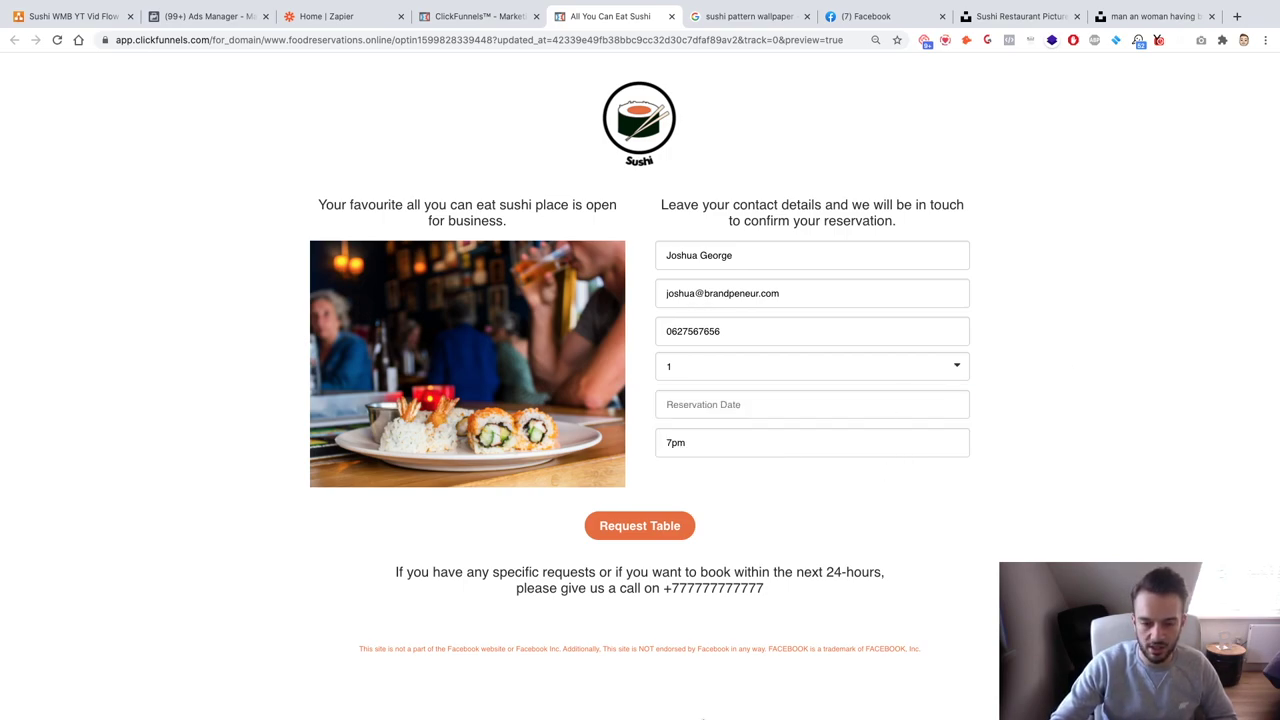
{"action": "left_click", "coordinate": [710, 402]}
{"action": "type", "text": "11-09-2020"}
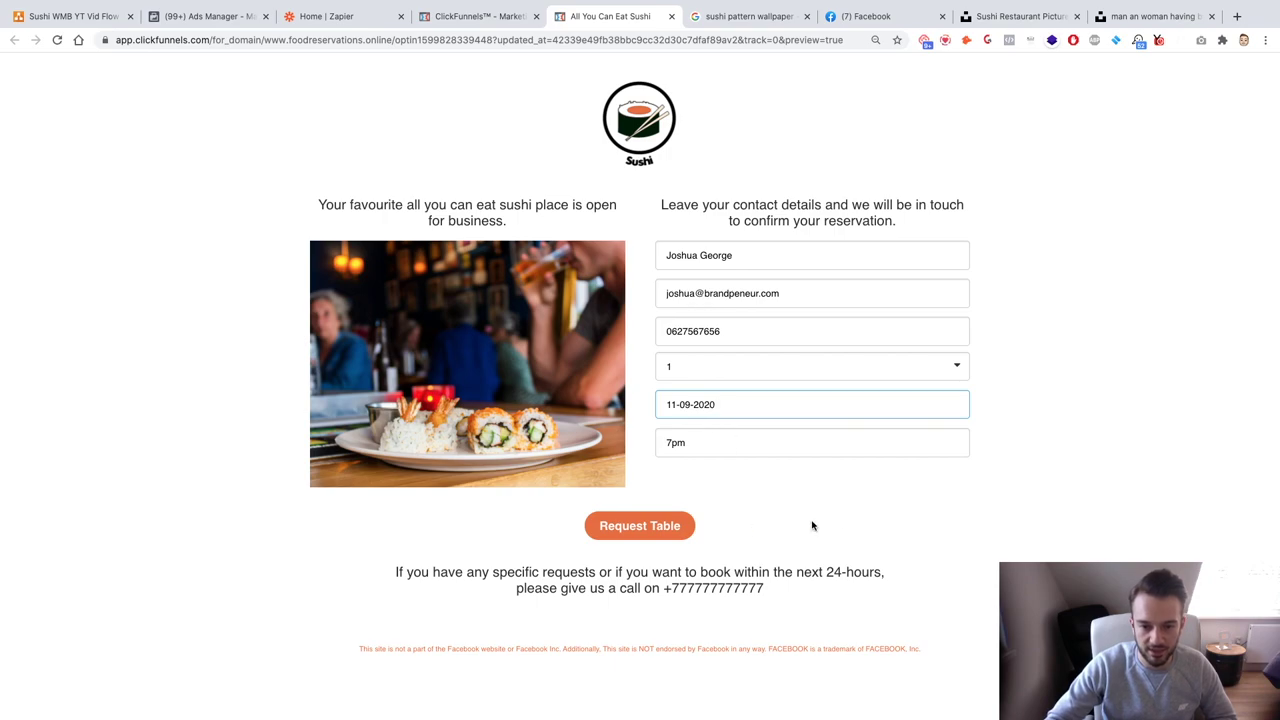
{"action": "left_click", "coordinate": [812, 526]}
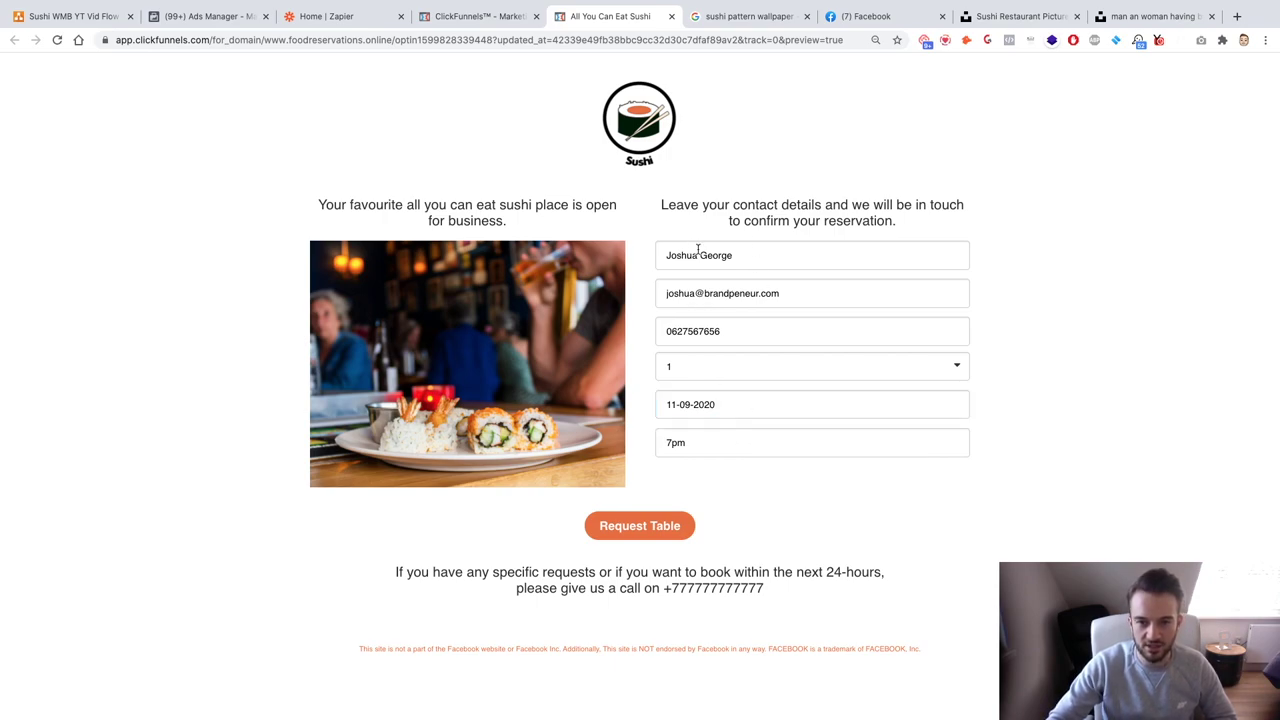
Submit the table request, and open the funnel's Thank You page for editing.
{"action": "left_click", "coordinate": [658, 530]}
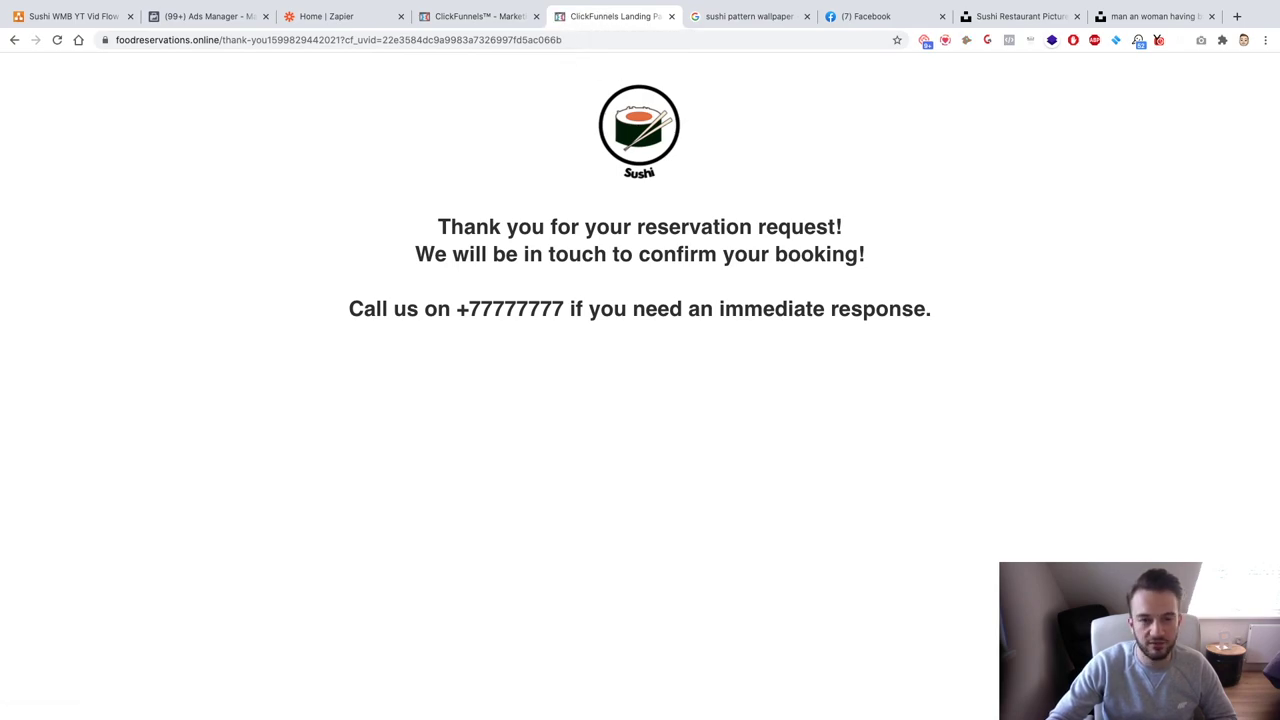
{"action": "left_click", "coordinate": [512, 22]}
{"action": "left_click", "coordinate": [325, 310]}
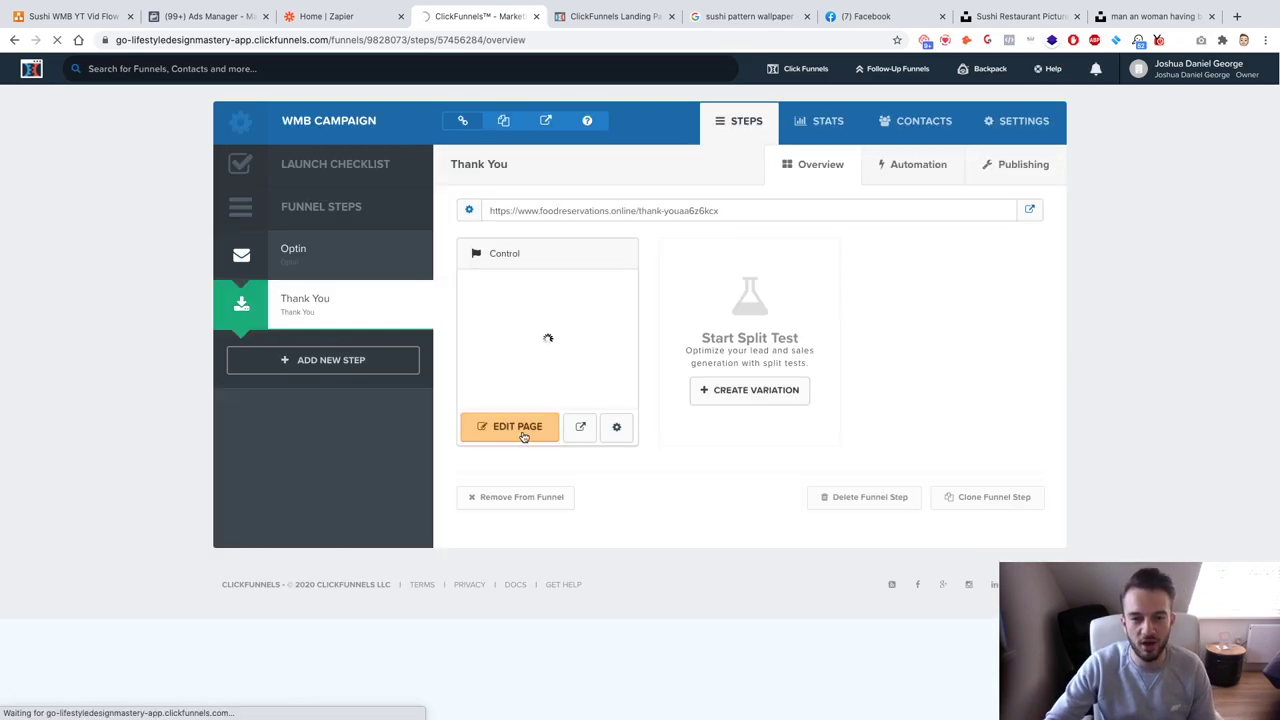
{"action": "left_click", "coordinate": [522, 432]}
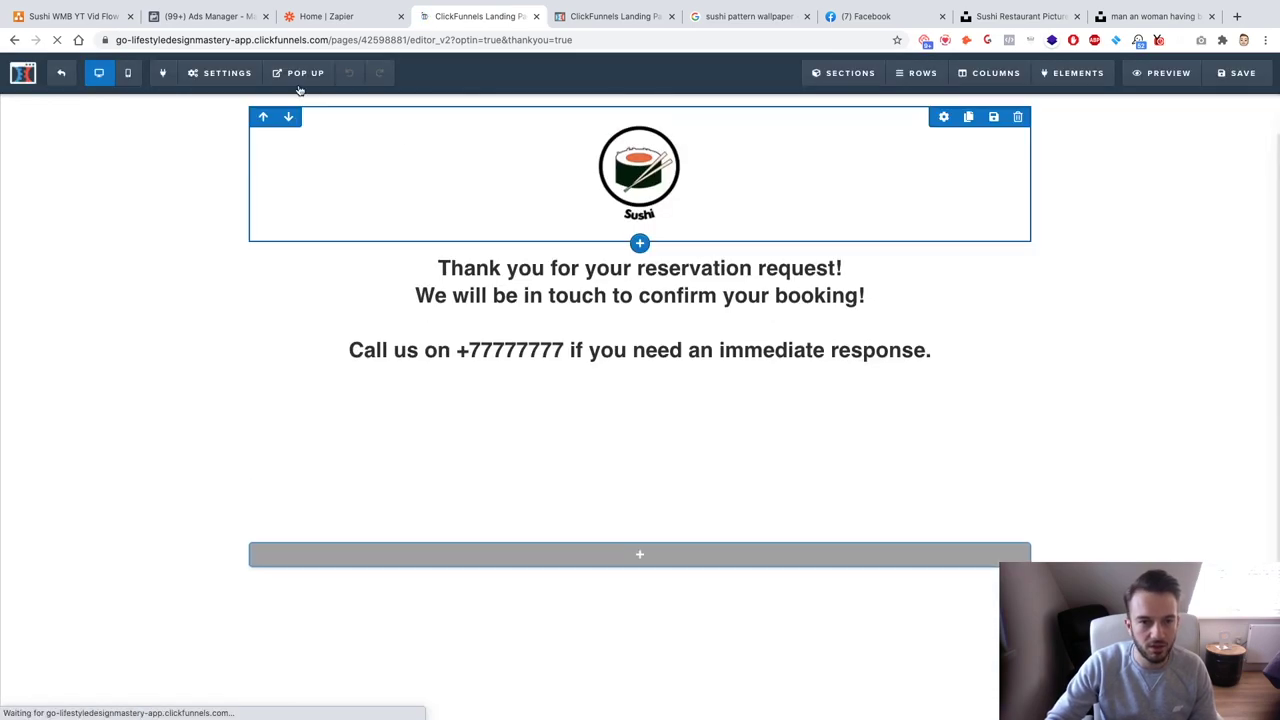
{"action": "mouse_move", "coordinate": [220, 73]}
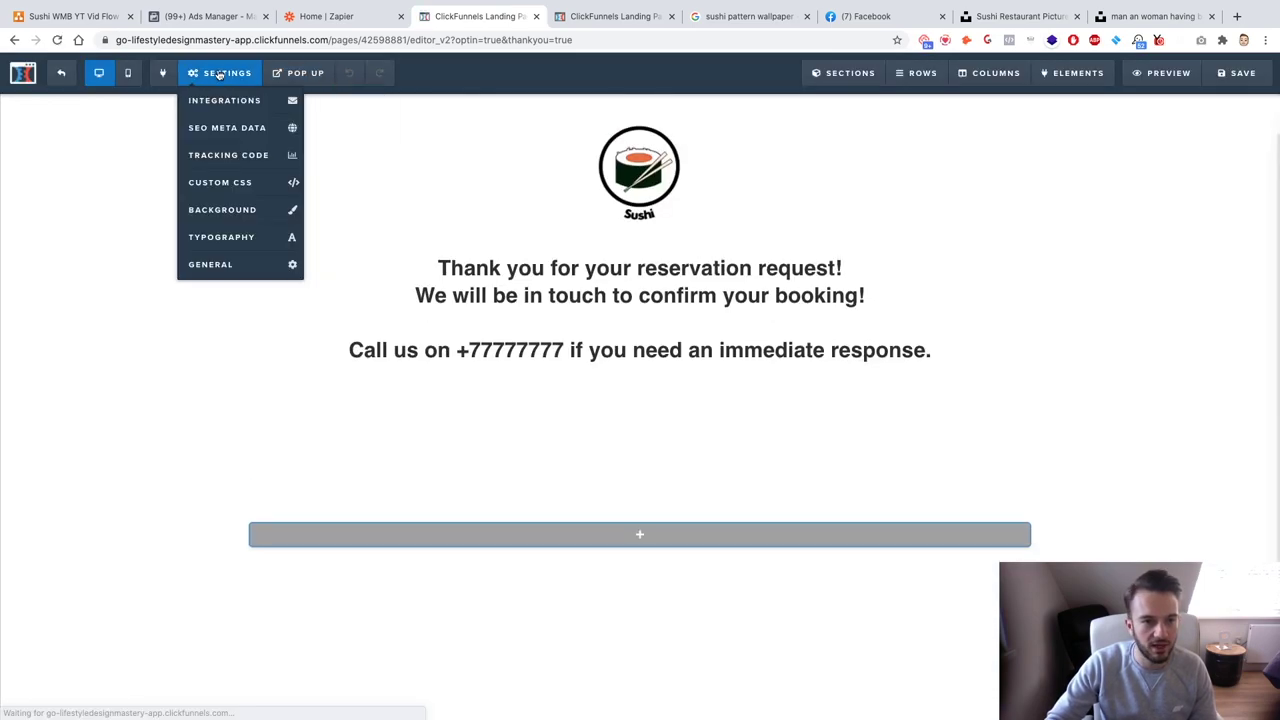
{"action": "left_click", "coordinate": [204, 264]}
{"action": "left_click", "coordinate": [1175, 222]}
{"action": "left_click", "coordinate": [1172, 211]}
{"action": "left_click", "coordinate": [365, 173]}
Set the Thank You page's SEO title to "Reservation Request Complete".
{"action": "mouse_move", "coordinate": [230, 74]}
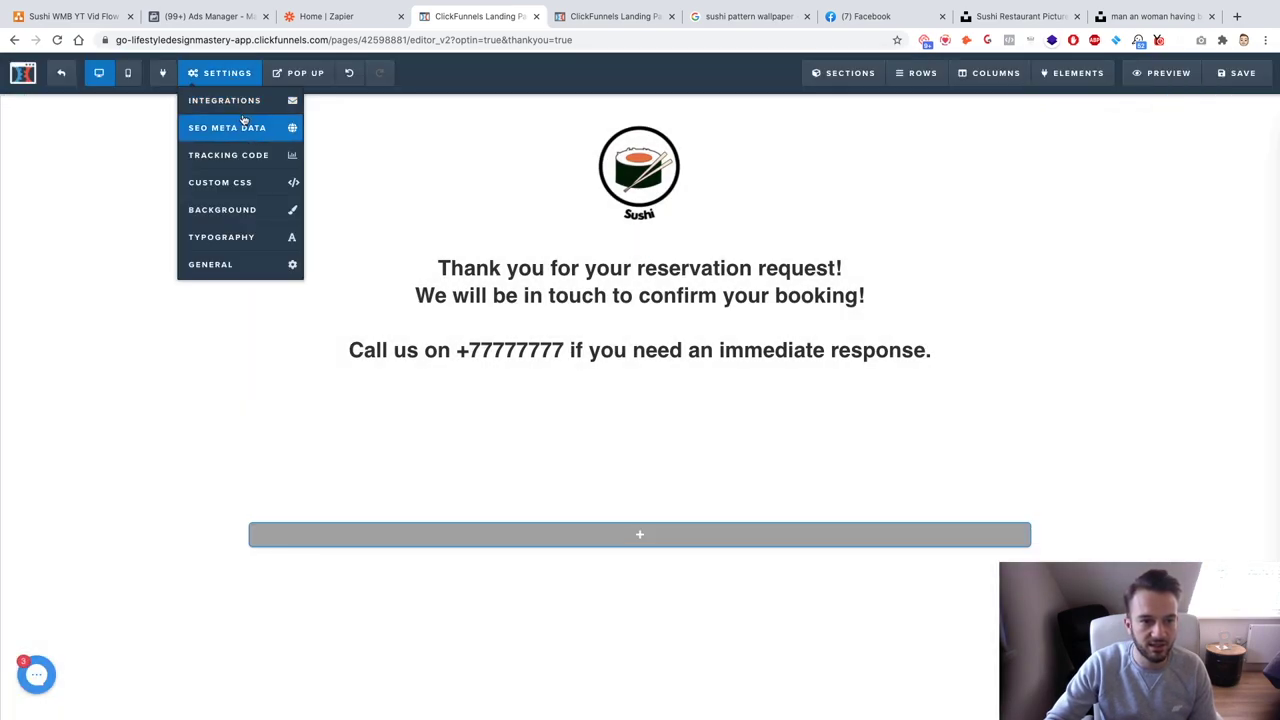
{"action": "left_click", "coordinate": [243, 128]}
{"action": "left_click", "coordinate": [1206, 192]}
{"action": "triple_click", "coordinate": [1206, 192]}
{"action": "type", "text": "Reservation"}
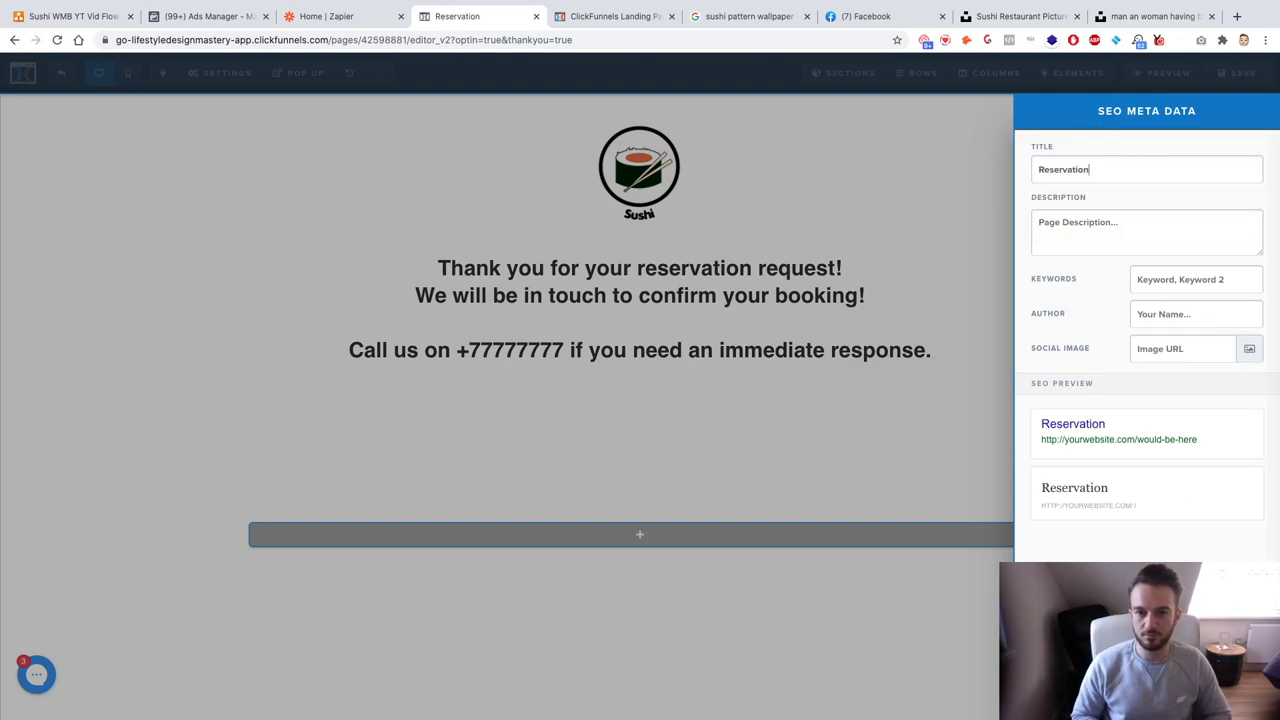
{"action": "type", "text": " Request Complete"}
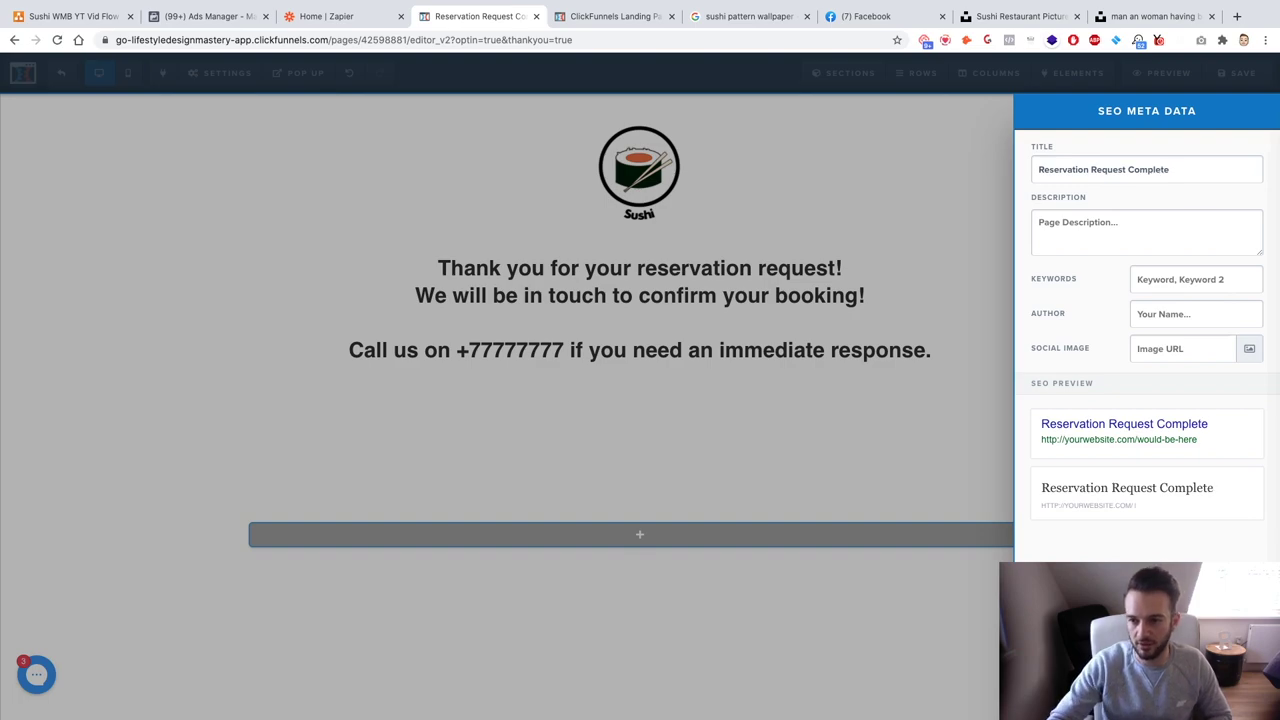
Copy the SEO title "Reservation Request Complete" into the page description and save the Thank You page.
{"action": "key", "text": "ctrl+a"}
{"action": "key", "text": "ctrl+c"}
{"action": "left_click", "coordinate": [1197, 239]}
{"action": "key", "text": "ctrl+v"}
{"action": "left_click", "coordinate": [975, 208]}
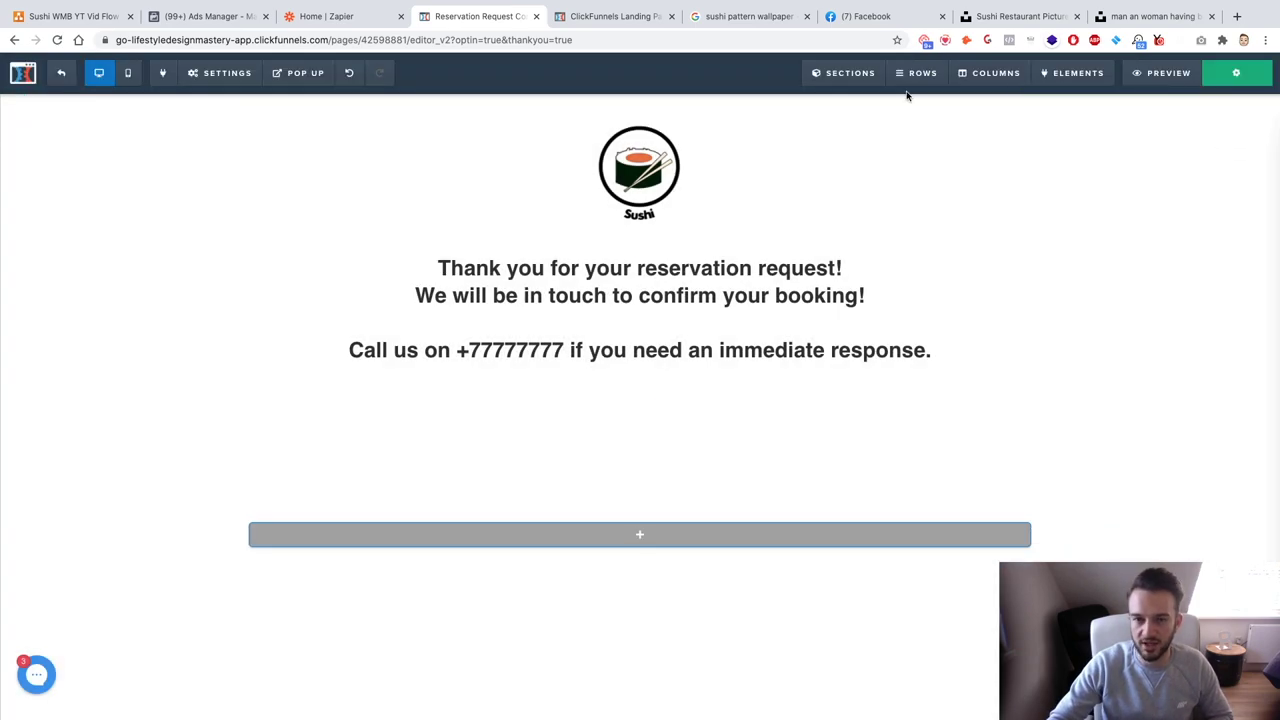
Preview the Thank You page and close the earlier thank-you page reached through the form test.
{"action": "left_click", "coordinate": [1160, 73]}
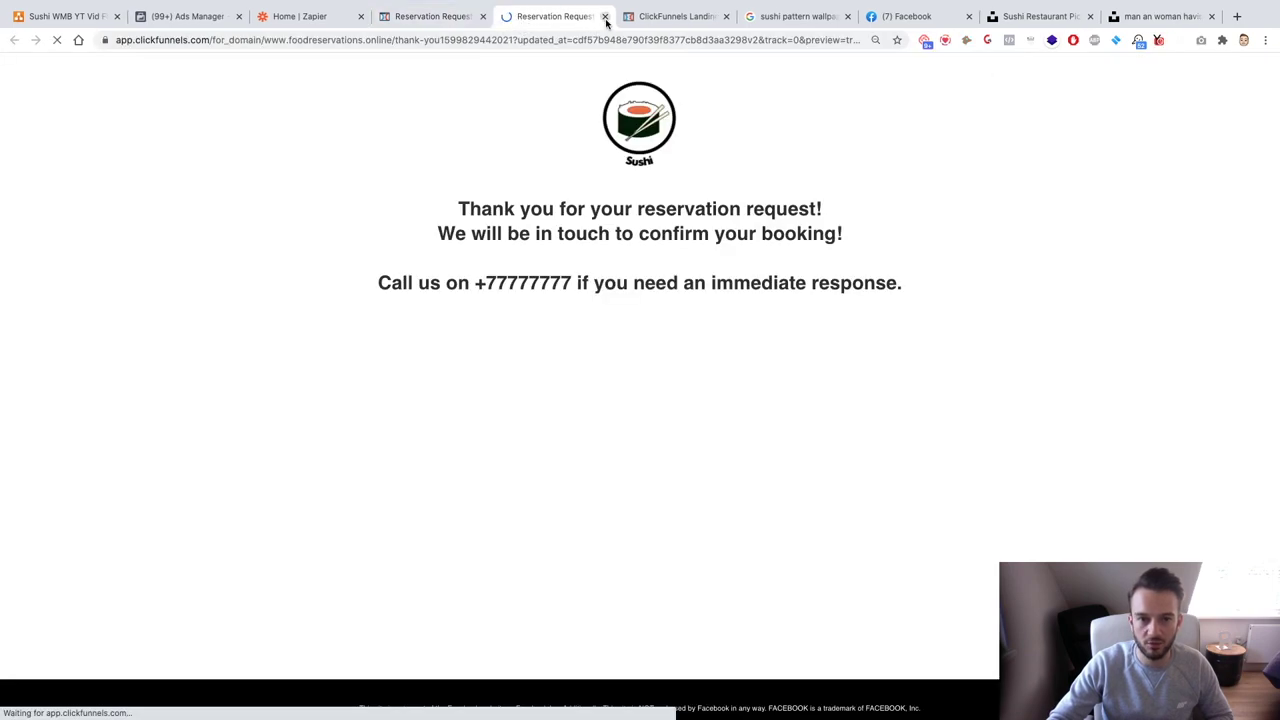
{"action": "left_click", "coordinate": [726, 16]}
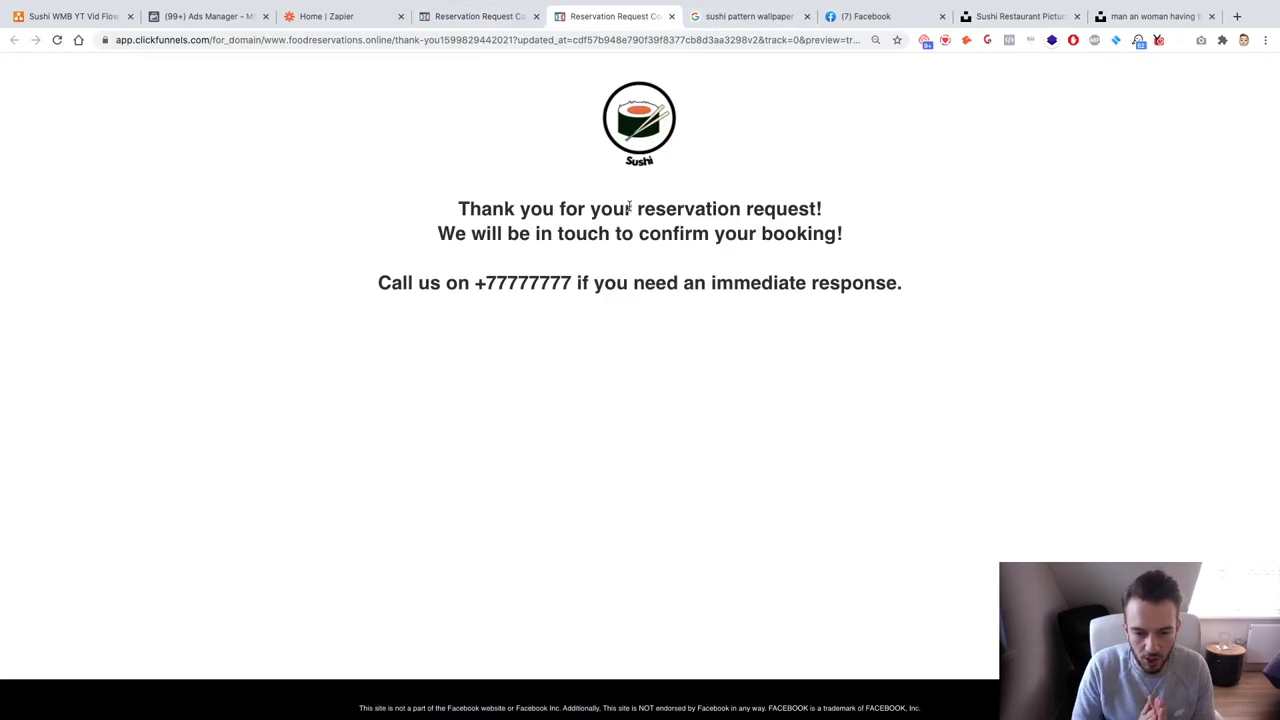